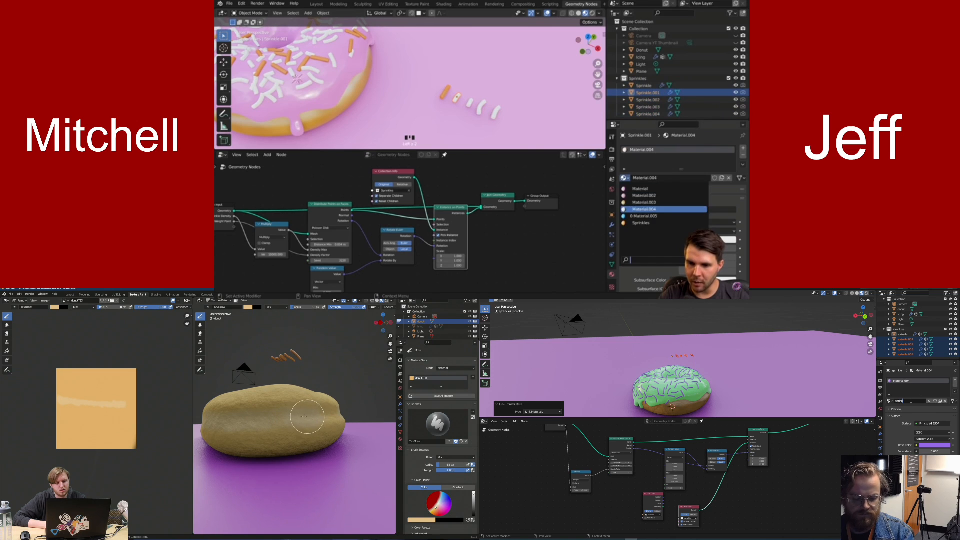
Assign the existing Sprinkles material to Sprinkle.001 and Sprinkle.002
{"action": "left_click", "coordinate": [641, 223]}
{"action": "left_click", "coordinate": [468, 105]}
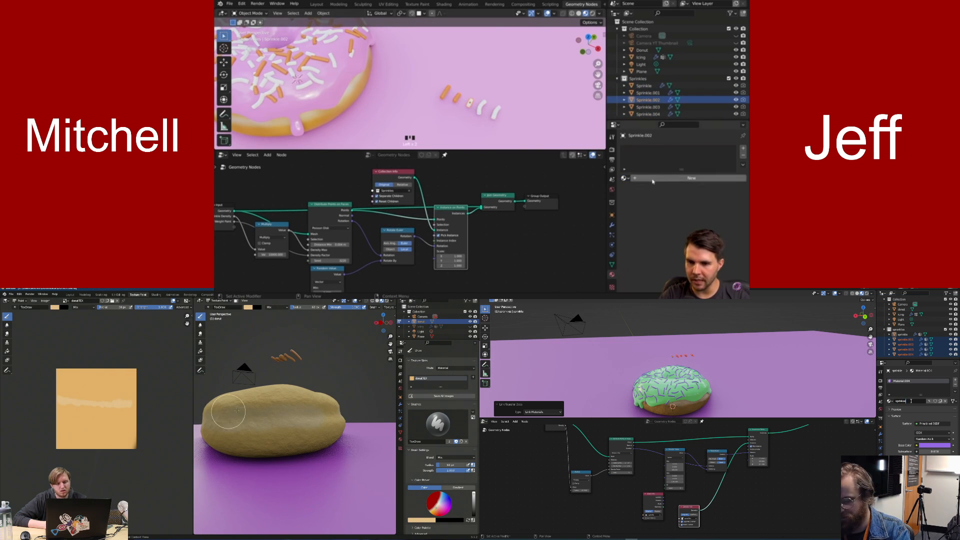
{"action": "left_click", "coordinate": [624, 179]}
{"action": "left_click", "coordinate": [643, 223]}
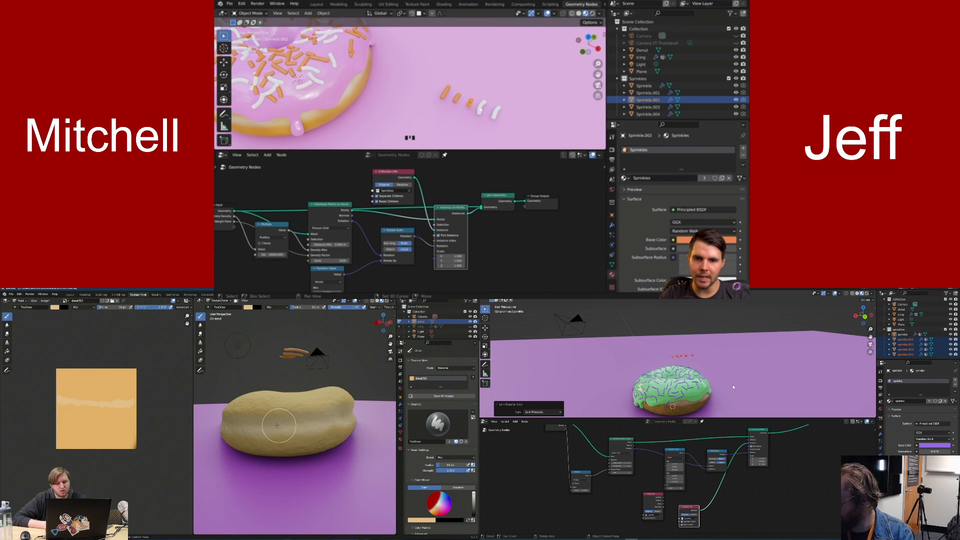
Link the Sprinkles material from Sprinkle.001 to the remaining sprinkle objects, then clear the selection
{"action": "left_click", "coordinate": [480, 109], "text": "shift"}
{"action": "left_click", "coordinate": [493, 116], "text": "shift"}
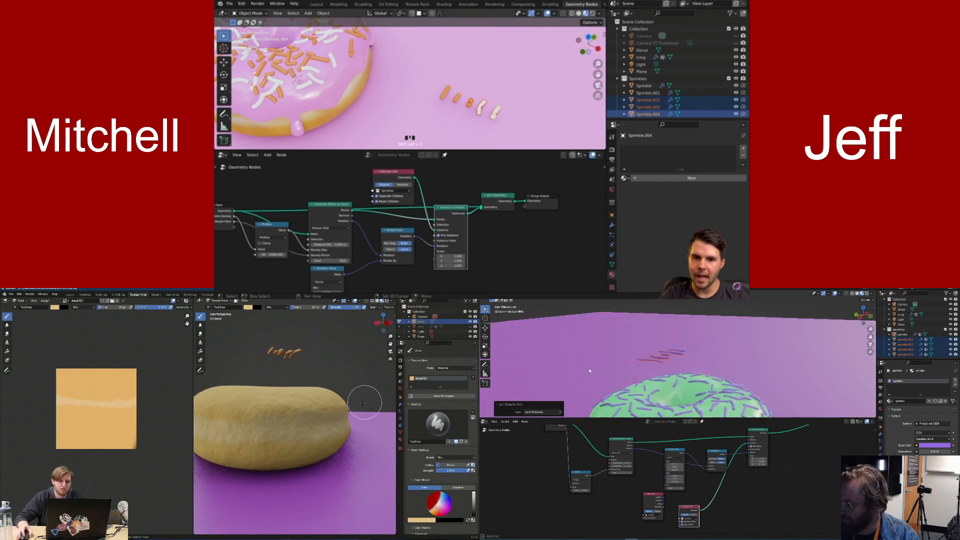
{"action": "left_click", "coordinate": [457, 98], "text": "shift"}
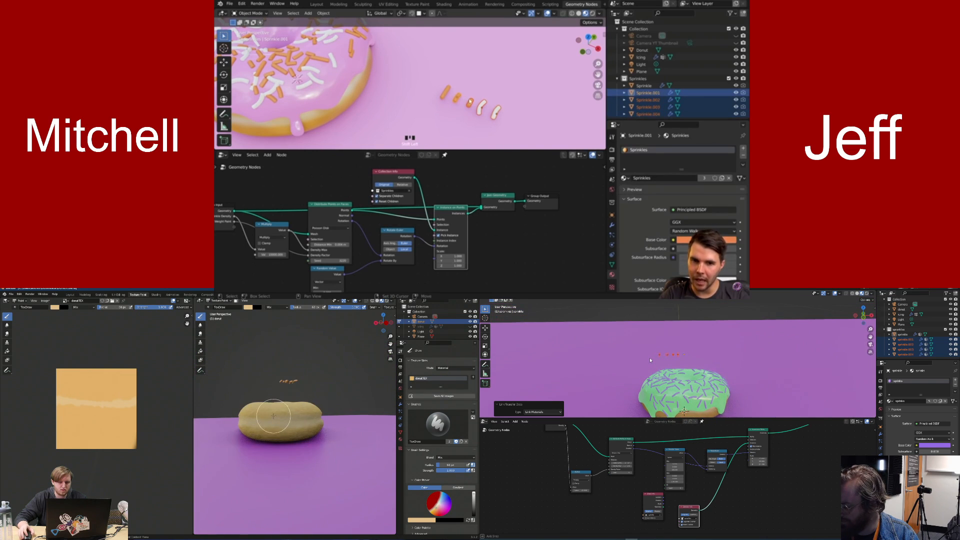
{"action": "key", "text": "ctrl+l"}
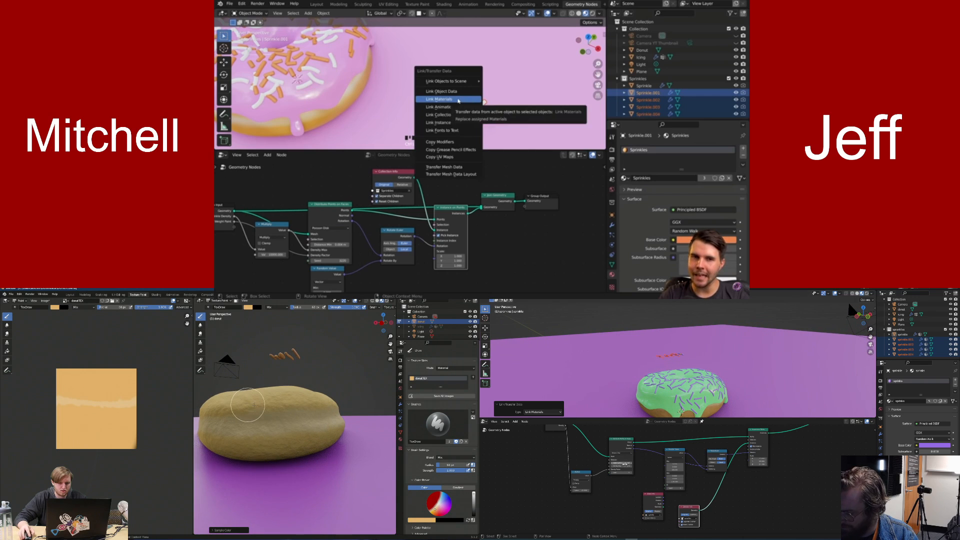
{"action": "left_click", "coordinate": [458, 100]}
{"action": "key", "text": "alt+a"}
{"action": "middle_click_drag", "start_coordinate": [459, 100], "coordinate": [488, 88]}
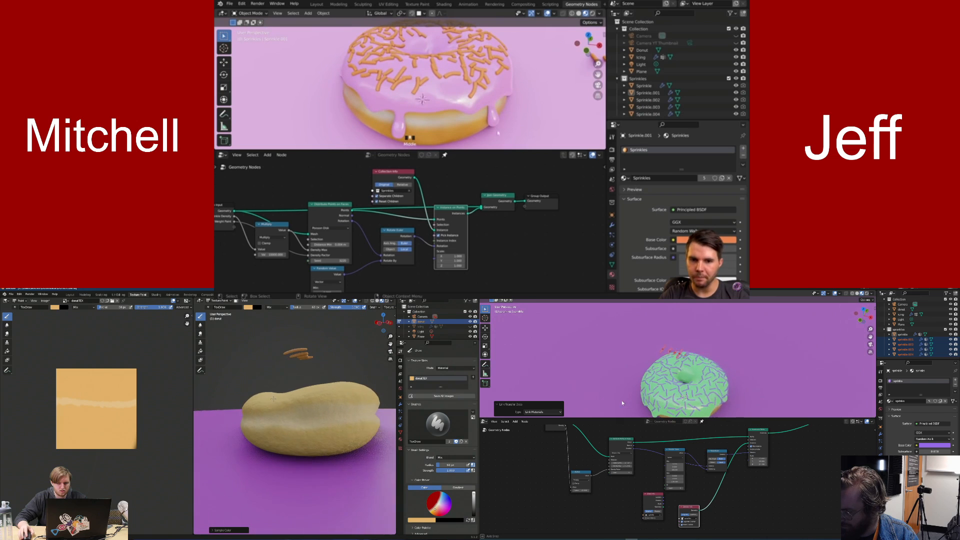
{"action": "scroll", "coordinate": [455, 30], "scroll_direction": "down", "scroll_amount": 3}
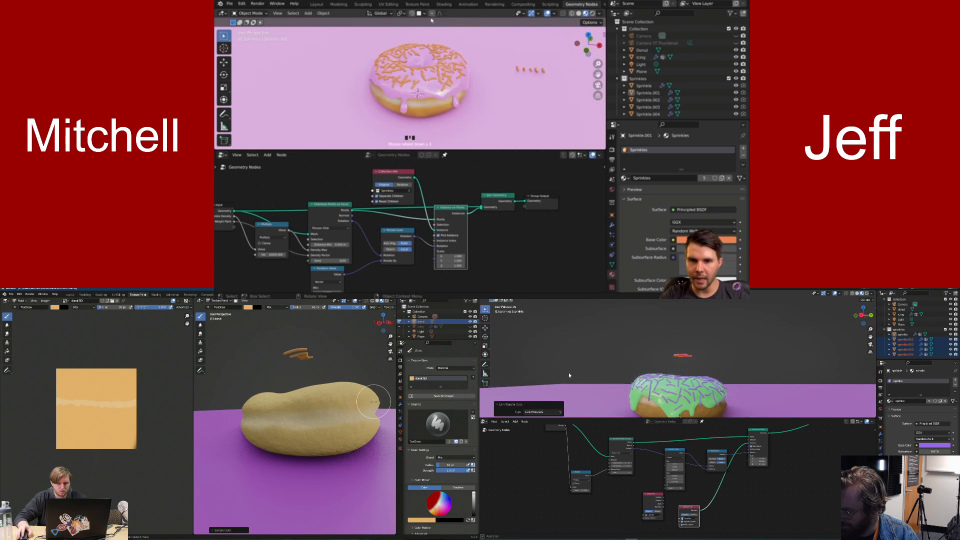
In the Shading workspace, change the Base Color of the Sprinkles material to a paler orange
{"action": "left_click", "coordinate": [443, 4]}
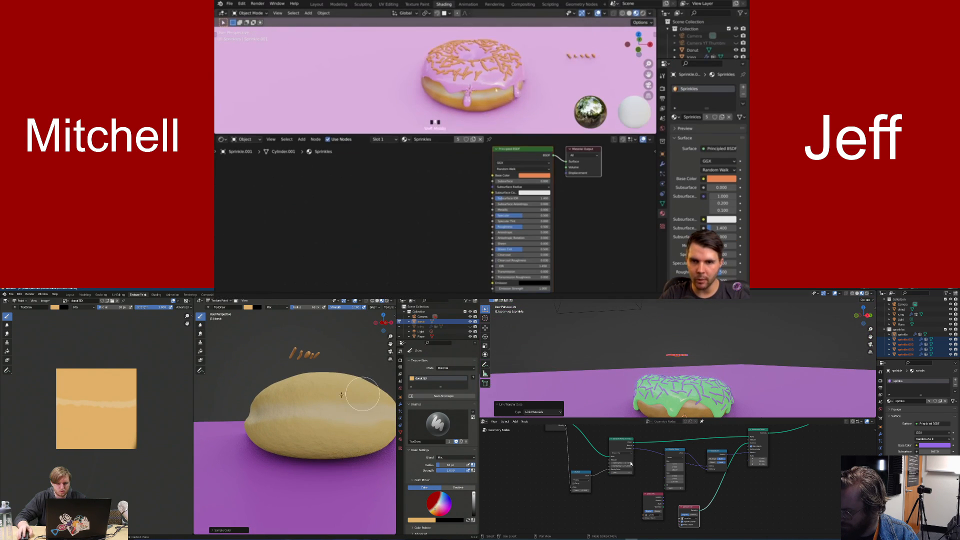
{"action": "scroll", "coordinate": [456, 80], "scroll_direction": "up", "scroll_amount": 2}
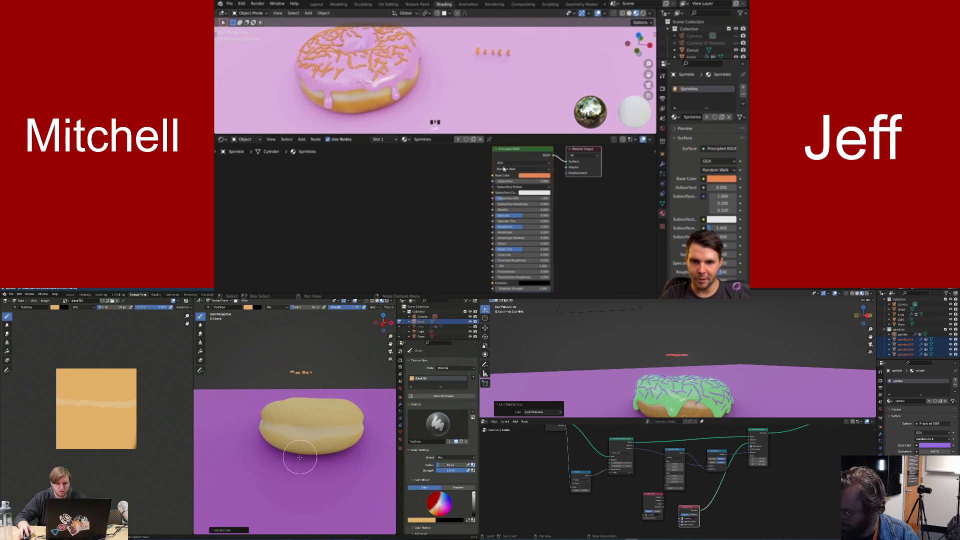
{"action": "left_click", "coordinate": [534, 175]}
{"action": "mouse_move", "coordinate": [541, 131]}
{"action": "left_mouse_down"}
{"action": "mouse_move", "coordinate": [551, 123]}
{"action": "mouse_move", "coordinate": [541, 112]}
{"action": "mouse_move", "coordinate": [529, 126]}
{"action": "mouse_move", "coordinate": [538, 131]}
{"action": "left_mouse_up"}
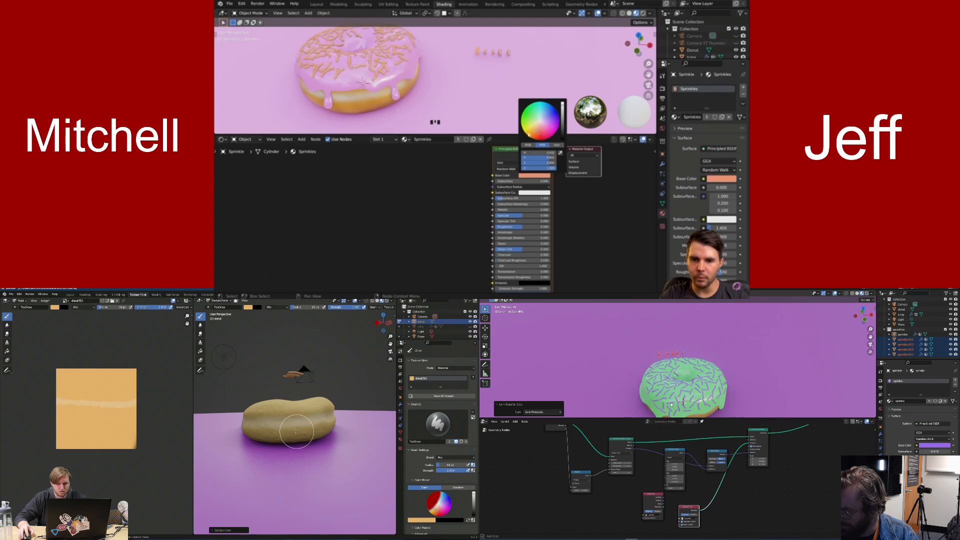
Add an Object Info node to the Sprinkles material, placed before the Principled BSDF
{"action": "scroll", "coordinate": [469, 196], "scroll_direction": "up", "scroll_amount": 4}
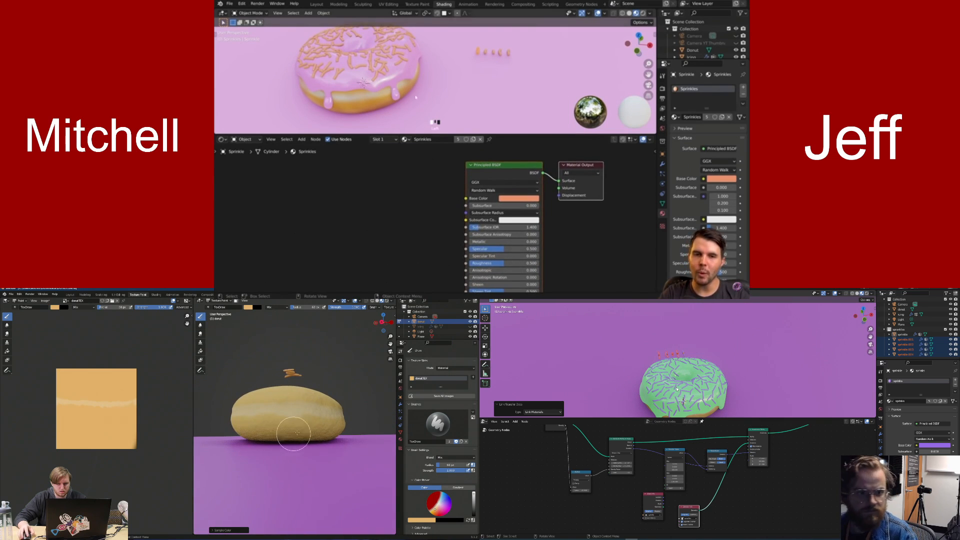
{"action": "middle_click_drag", "start_coordinate": [468, 56], "coordinate": [511, 84], "text": "shift"}
{"action": "scroll", "coordinate": [510, 84], "scroll_direction": "up", "scroll_amount": 1}
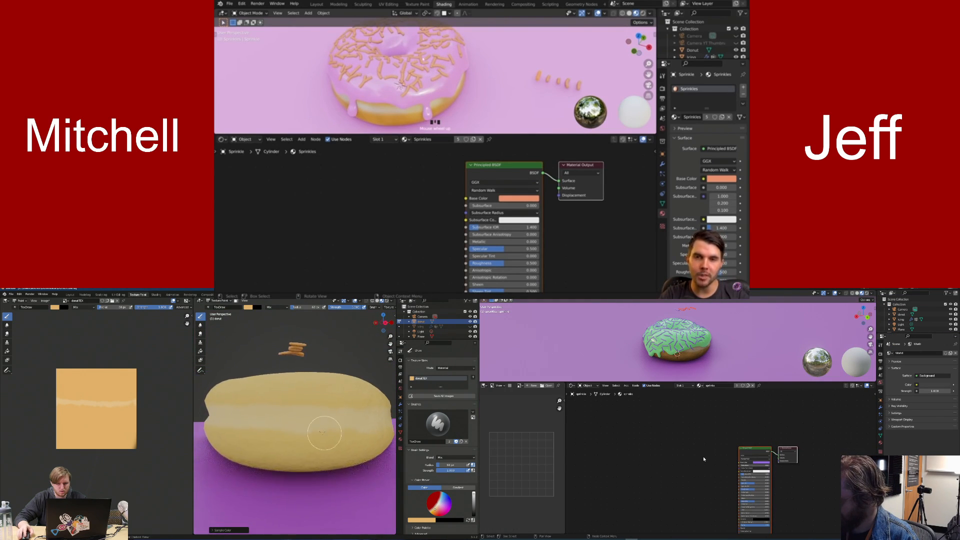
{"action": "scroll", "coordinate": [415, 173], "scroll_direction": "up", "scroll_amount": 1}
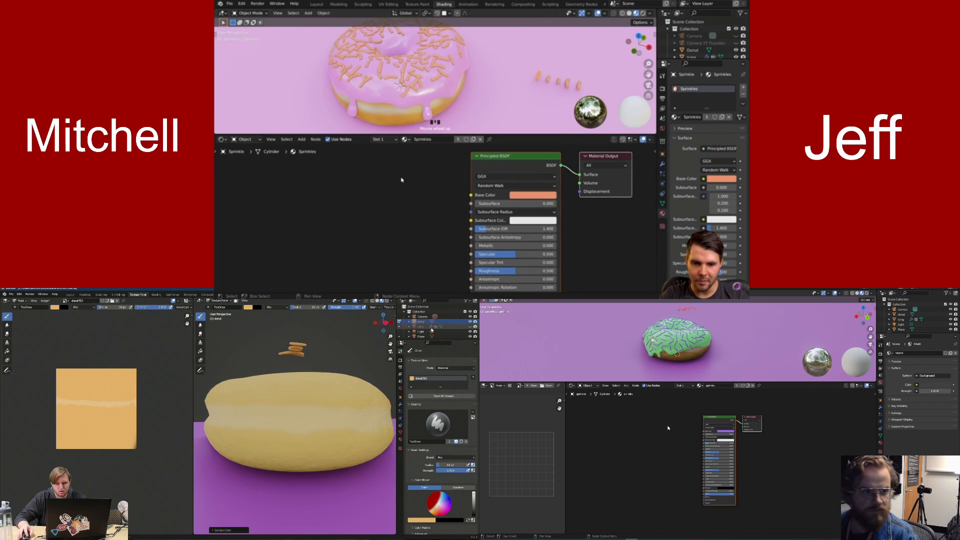
{"action": "key", "text": "shift+a"}
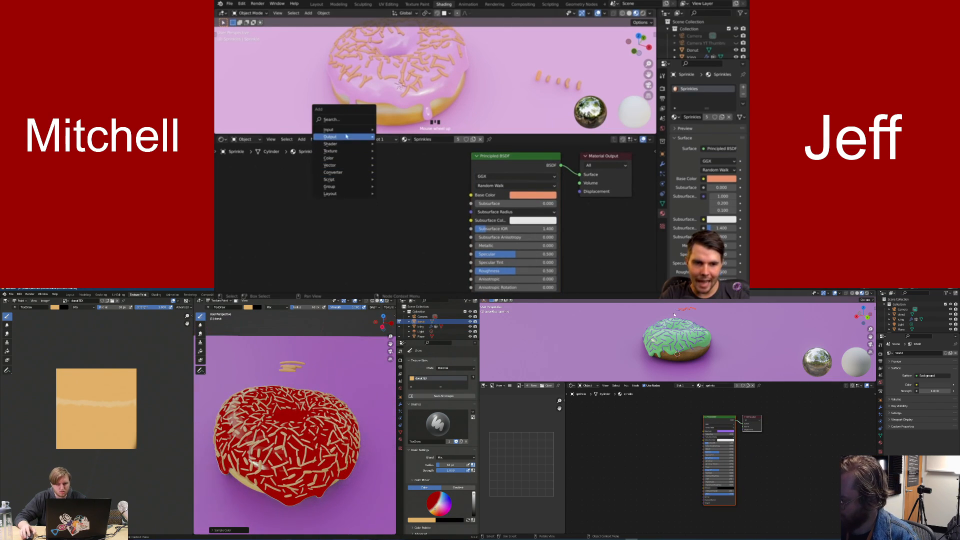
{"action": "mouse_move", "coordinate": [347, 134]}
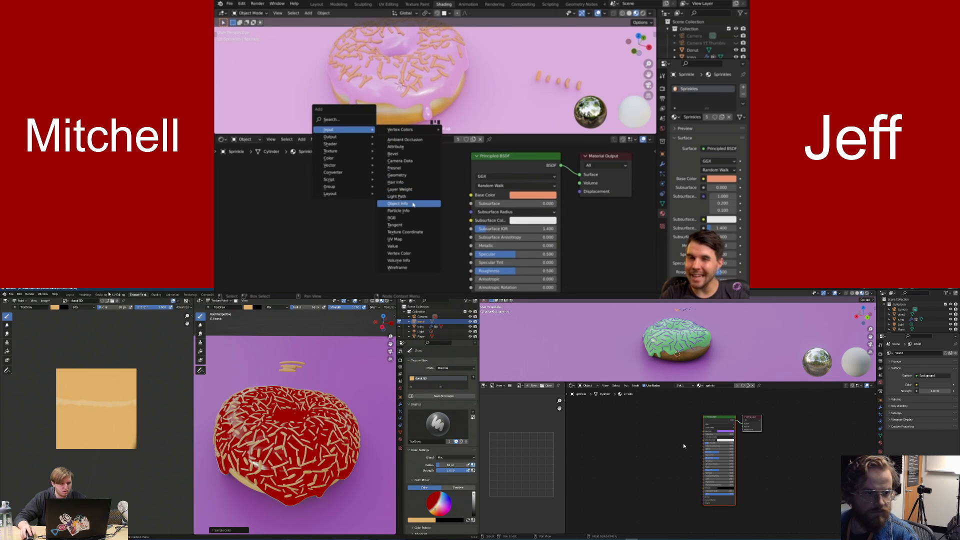
{"action": "left_click", "coordinate": [413, 204]}
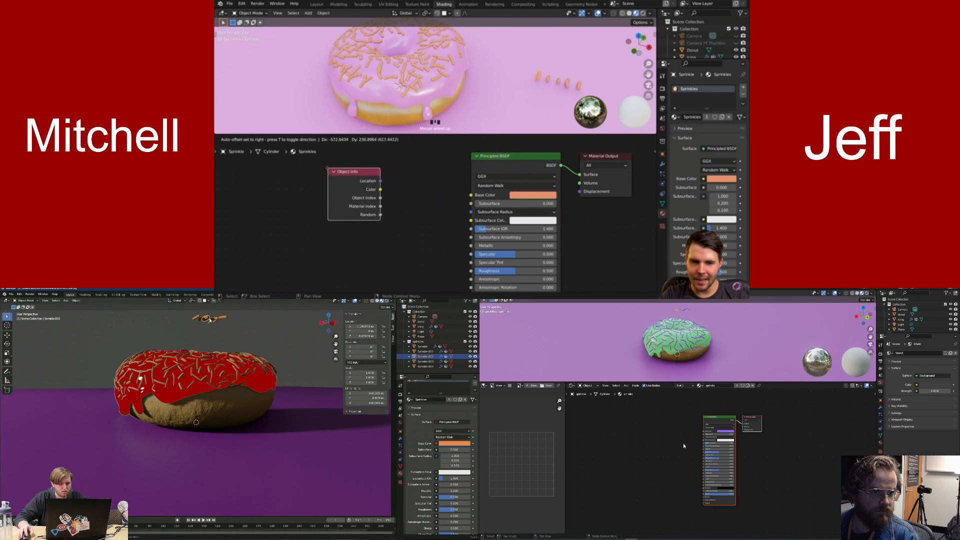
{"action": "left_click", "coordinate": [337, 158]}
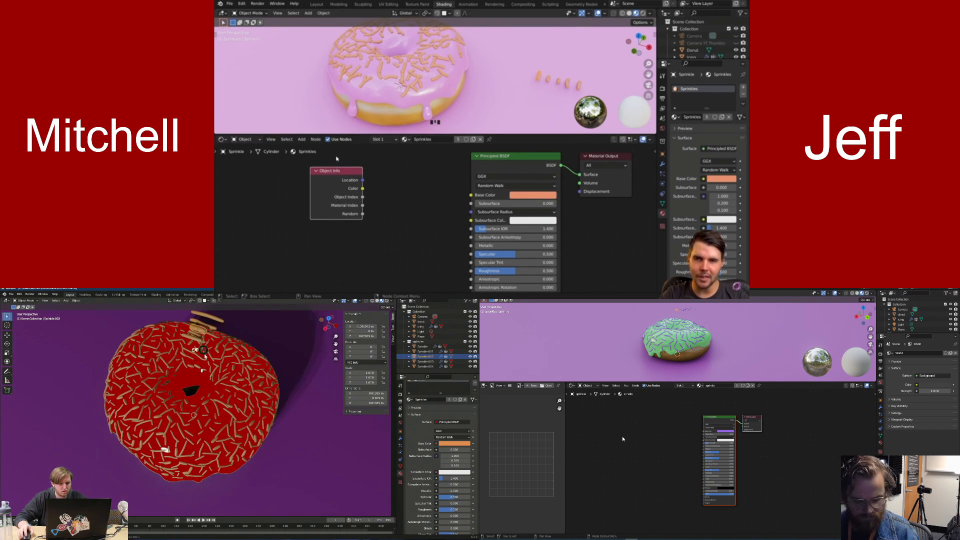
Examine the Random Value node in the donut's geometry nodes and return to the Sprinkles material's shader nodes
{"action": "left_click", "coordinate": [581, 4]}
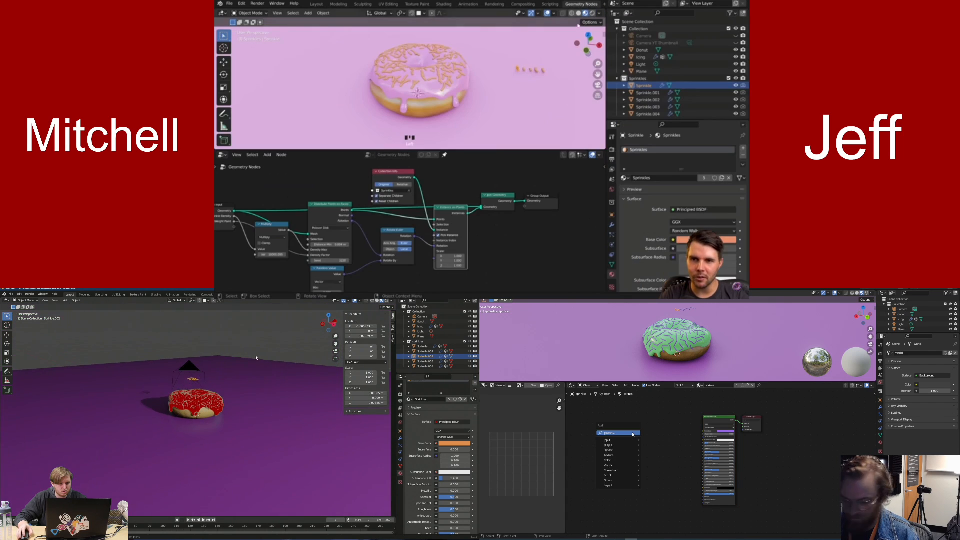
{"action": "scroll", "coordinate": [331, 243], "scroll_direction": "down", "scroll_amount": 1}
{"action": "middle_click_drag", "start_coordinate": [332, 243], "coordinate": [411, 185]}
{"action": "scroll", "coordinate": [415, 192], "scroll_direction": "up", "scroll_amount": 2}
{"action": "left_click", "coordinate": [424, 207]}
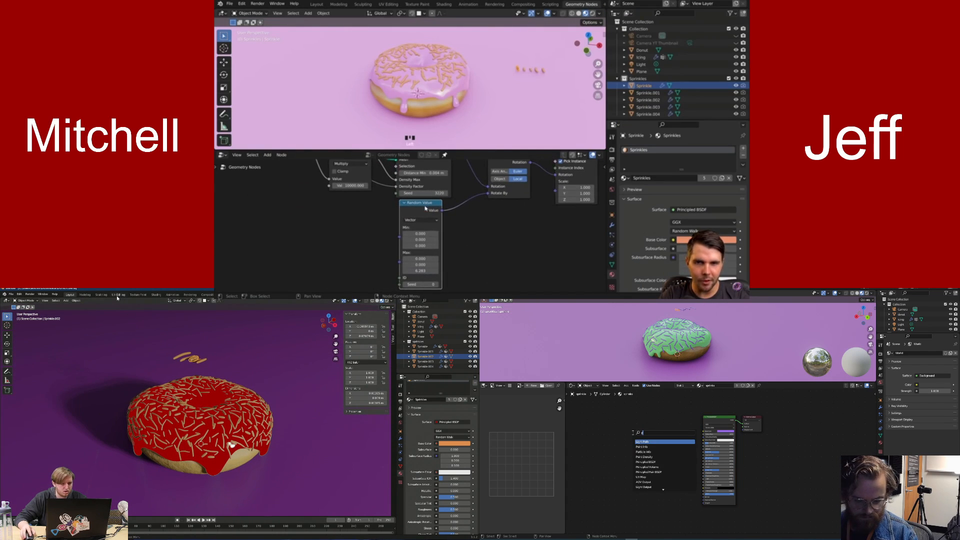
{"action": "left_click", "coordinate": [444, 4]}
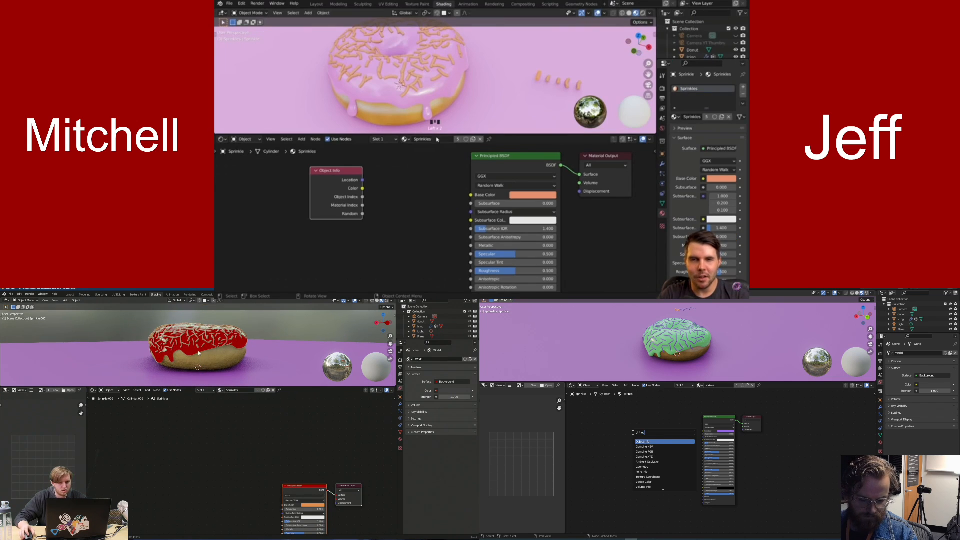
Connect the Object Info node's Random output to the Principled BSDF's Base Color
{"action": "middle_click_drag", "start_coordinate": [412, 191], "coordinate": [418, 201]}
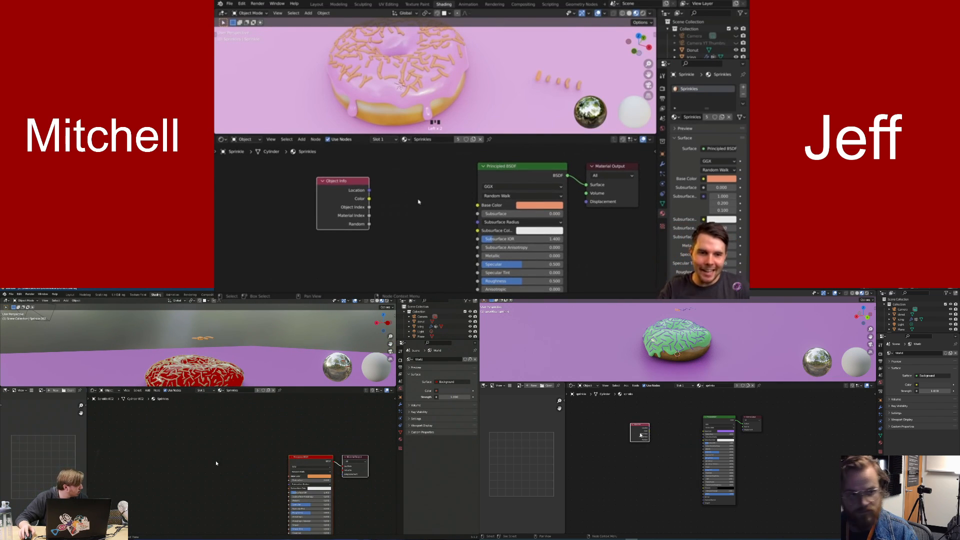
{"action": "mouse_move", "coordinate": [358, 202]}
{"action": "left_mouse_down"}
{"action": "mouse_move", "coordinate": [364, 192]}
{"action": "mouse_move", "coordinate": [386, 215]}
{"action": "mouse_move", "coordinate": [345, 193]}
{"action": "left_mouse_up"}
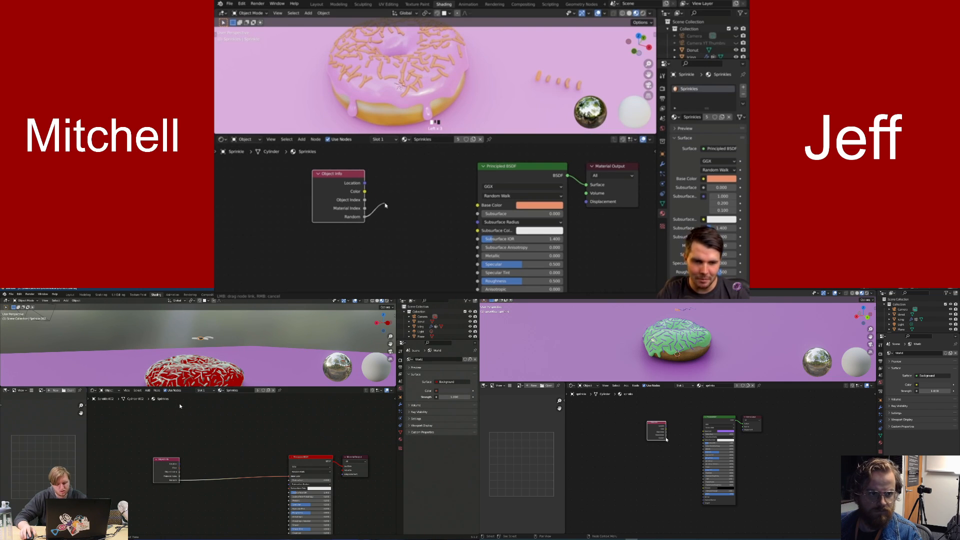
{"action": "left_click_drag", "start_coordinate": [460, 199], "coordinate": [477, 205]}
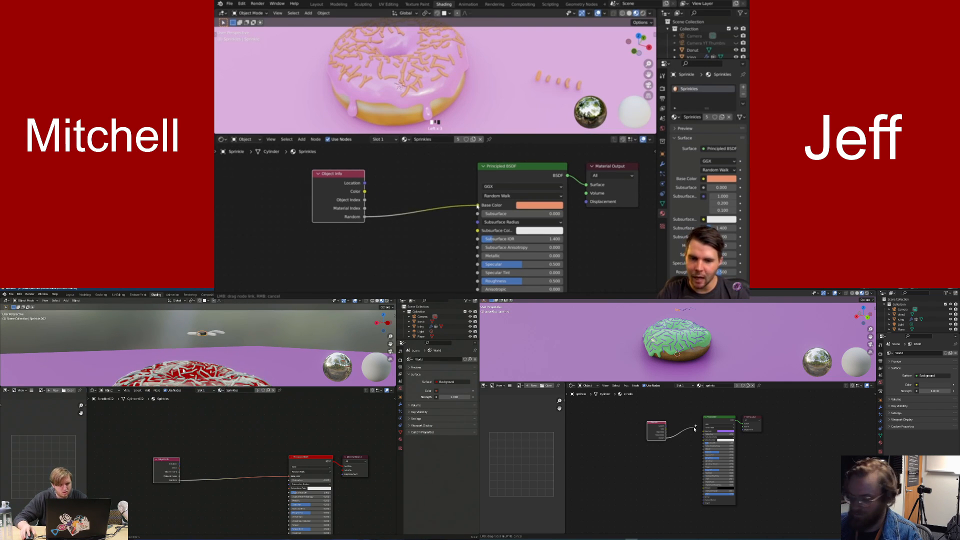
{"action": "middle_click_drag", "start_coordinate": [484, 98], "coordinate": [538, 99], "text": "shift"}
{"action": "middle_click_drag", "start_coordinate": [702, 368], "coordinate": [645, 371]}
{"action": "scroll", "coordinate": [680, 359], "scroll_direction": "up", "scroll_amount": 4}
Insert a ColorRamp node between the Object Info node's Random output and the Principled BSDF's Base Color
{"action": "key", "text": "shift+a"}
{"action": "scroll", "coordinate": [435, 80], "scroll_direction": "up", "scroll_amount": 2}
{"action": "left_click", "coordinate": [199, 465]}
{"action": "middle_click_drag", "start_coordinate": [435, 80], "coordinate": [423, 107]}
{"action": "type", "text": "color"}
{"action": "middle_click_drag", "start_coordinate": [644, 371], "coordinate": [707, 347]}
{"action": "key", "text": "Return"}
{"action": "scroll", "coordinate": [706, 347], "scroll_direction": "up", "scroll_amount": 5}
{"action": "left_click", "coordinate": [204, 439]}
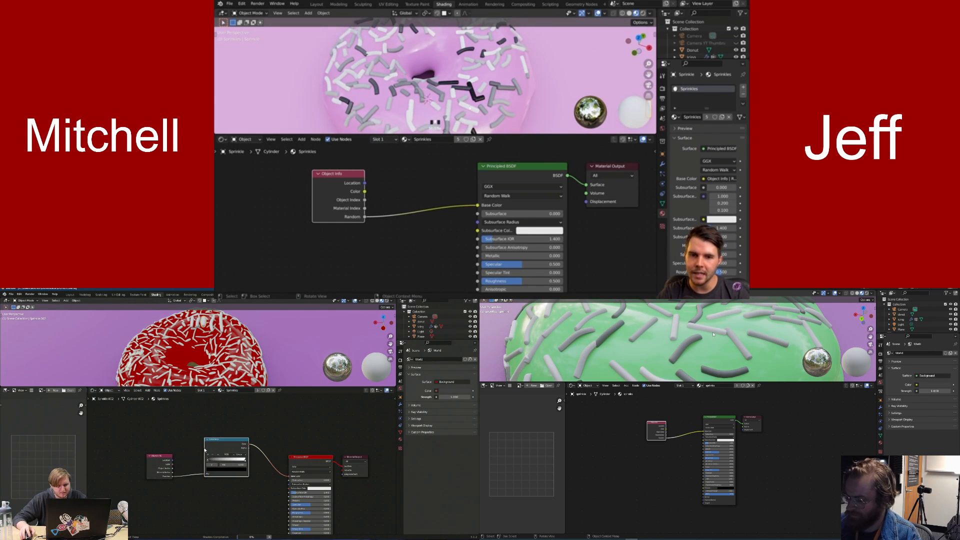
Add extra color stops to the ColorRamp that drives the sprinkles' Base Color
{"action": "scroll", "coordinate": [710, 340], "scroll_direction": "down", "scroll_amount": 5}
{"action": "middle_click_drag", "start_coordinate": [470, 89], "coordinate": [450, 84]}
{"action": "middle_click_drag", "start_coordinate": [712, 335], "coordinate": [713, 334]}
{"action": "middle_click_drag", "start_coordinate": [434, 120], "coordinate": [437, 116]}
{"action": "middle_click_drag", "start_coordinate": [713, 333], "coordinate": [648, 353]}
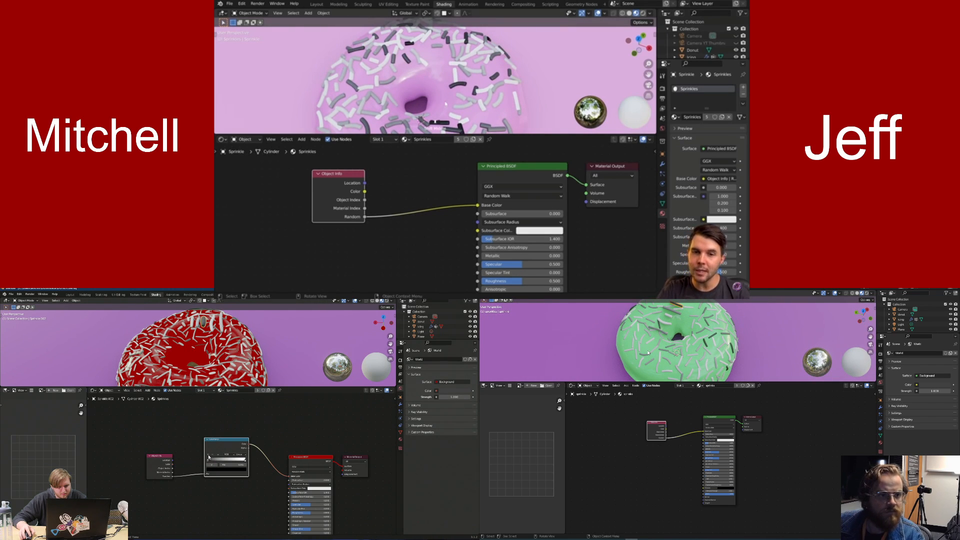
{"action": "left_click", "coordinate": [209, 456]}
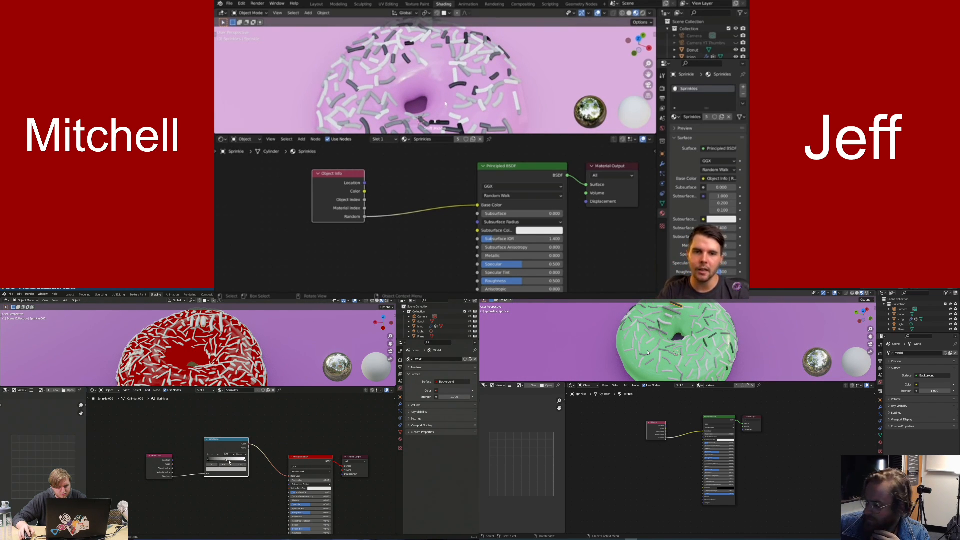
{"action": "scroll", "coordinate": [503, 116], "scroll_direction": "down", "scroll_amount": 3}
{"action": "left_click", "coordinate": [209, 454]}
Reposition the ColorRamp's new color stops so they are spread along the gradient
{"action": "middle_click_drag", "start_coordinate": [503, 117], "coordinate": [590, 52]}
{"action": "middle_click_drag", "start_coordinate": [650, 361], "coordinate": [656, 352]}
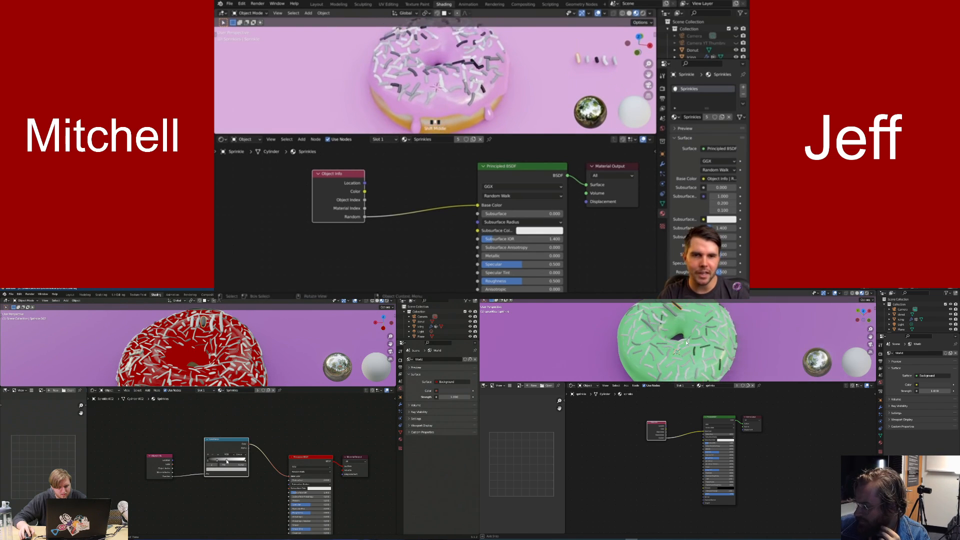
{"action": "middle_click_drag", "start_coordinate": [590, 52], "coordinate": [621, 32]}
{"action": "middle_click_drag", "start_coordinate": [655, 351], "coordinate": [660, 343]}
{"action": "left_click_drag", "start_coordinate": [226, 460], "coordinate": [231, 460]}
{"action": "middle_click_drag", "start_coordinate": [661, 342], "coordinate": [623, 326]}
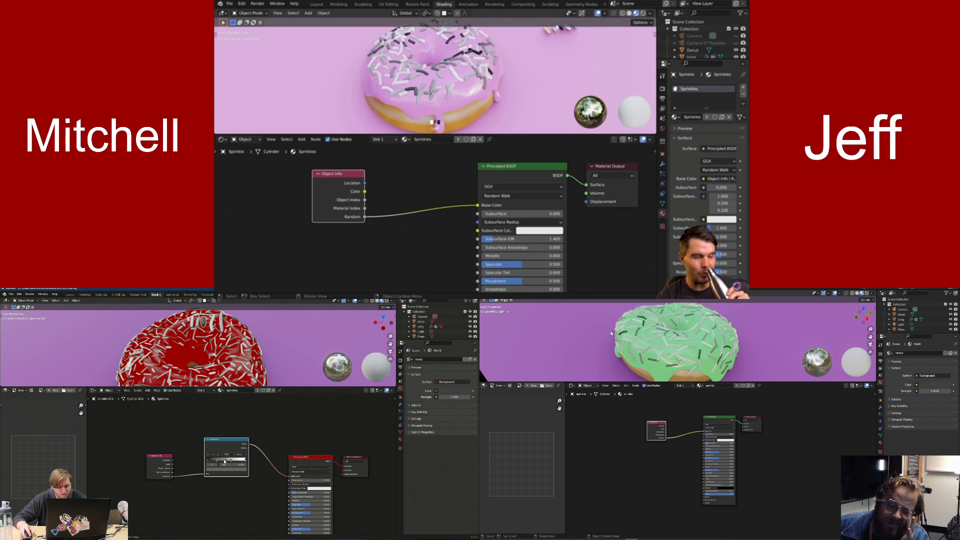
{"action": "left_click_drag", "start_coordinate": [236, 461], "coordinate": [235, 461]}
Darken the icing material's Base Color to black and set the sprinkles' ColorRamp interpolation to Constant
{"action": "left_click", "coordinate": [481, 88]}
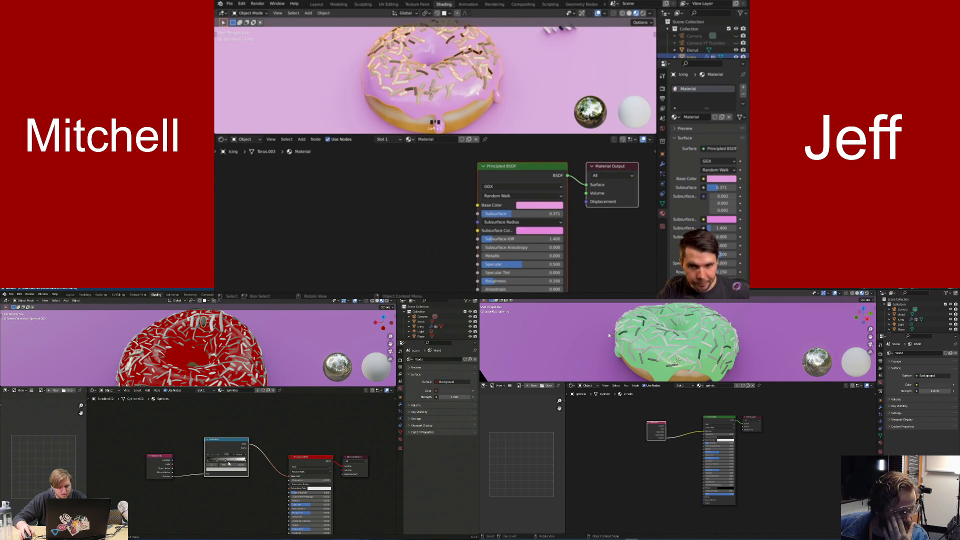
{"action": "left_click", "coordinate": [718, 179]}
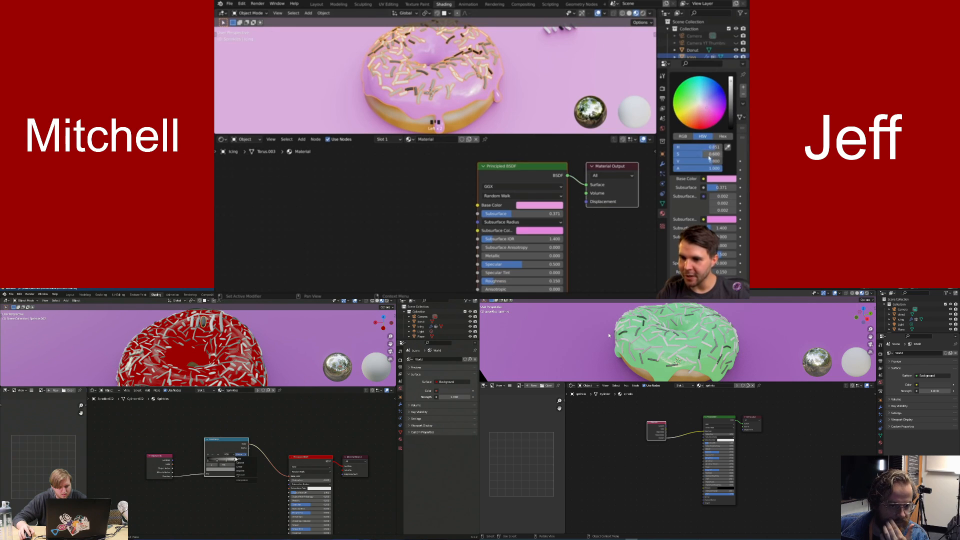
{"action": "left_click_drag", "start_coordinate": [709, 155], "coordinate": [673, 161]}
{"action": "left_click", "coordinate": [240, 475]}
{"action": "key", "text": "alt+a"}
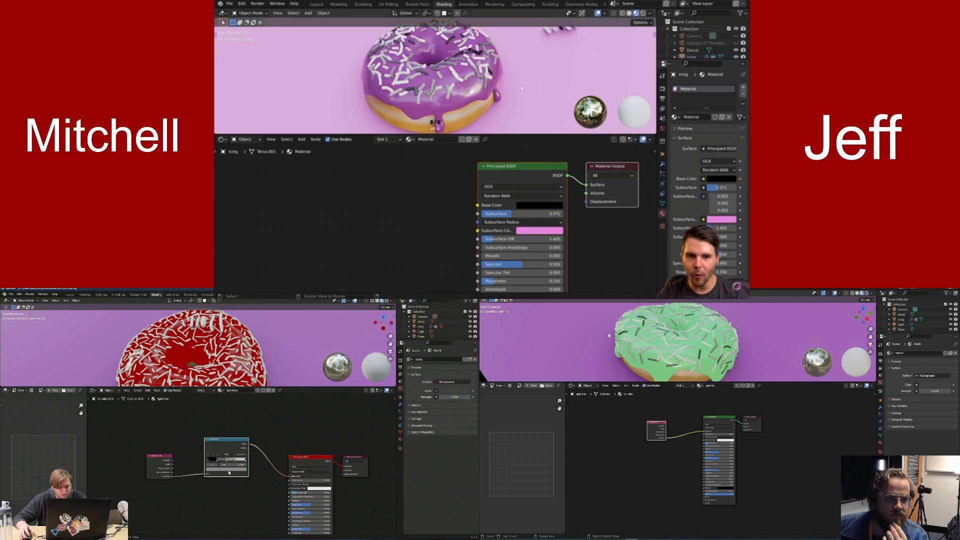
Darken the icing material's Subsurface Color to nearly black to try out a chocolate-like icing
{"action": "scroll", "coordinate": [228, 472], "scroll_direction": "up", "scroll_amount": 3}
{"action": "left_click", "coordinate": [721, 219]}
{"action": "left_click_drag", "start_coordinate": [710, 201], "coordinate": [678, 201]}
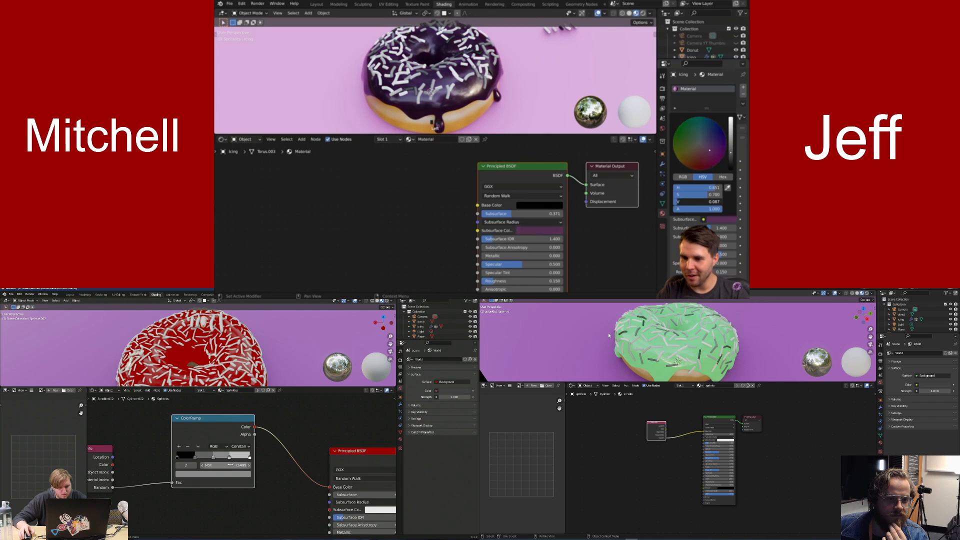
{"action": "scroll", "coordinate": [434, 100], "scroll_direction": "down", "scroll_amount": 3}
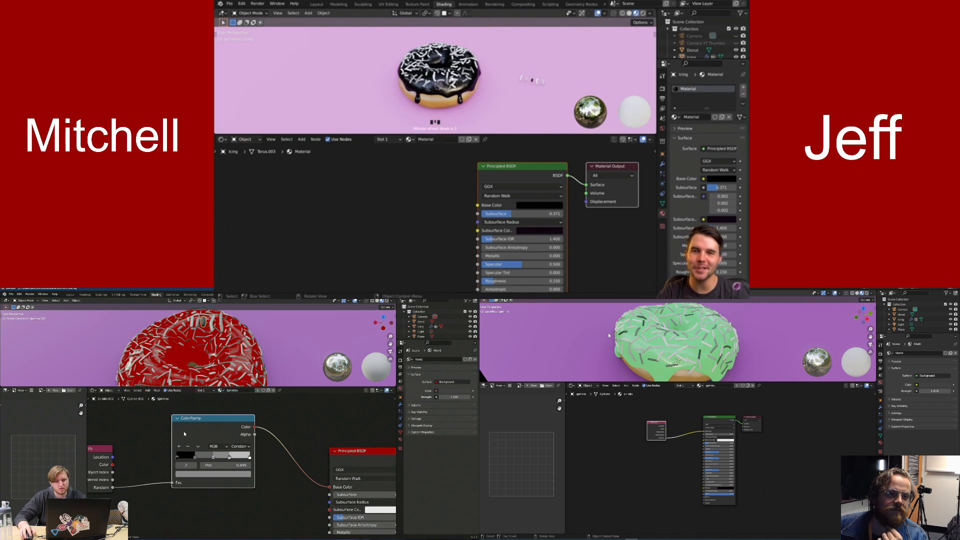
Undo the icing material's Base Color and Subsurface Color changes
{"action": "key", "text": "ctrl+z"}
{"action": "key", "text": "ctrl+z"}
{"action": "key", "text": "ctrl+z"}
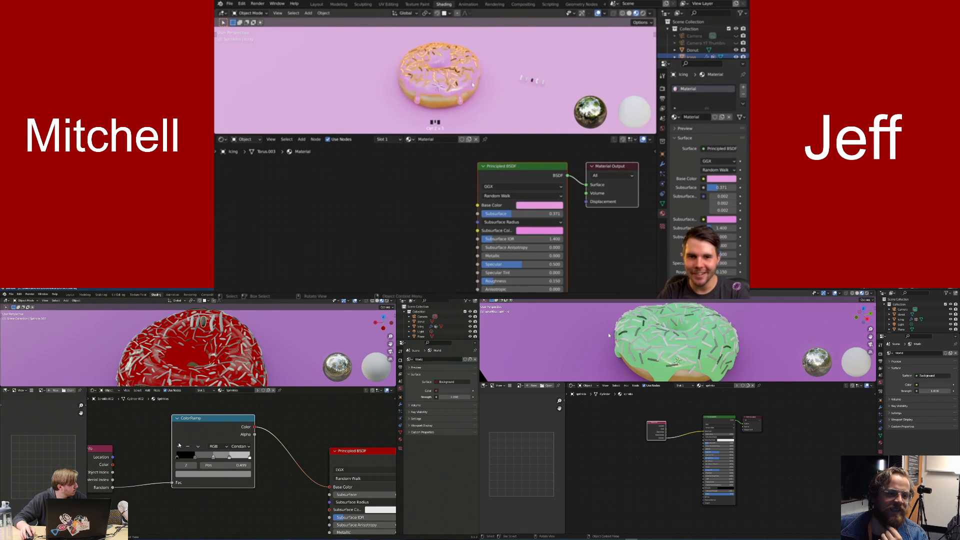
Deselect the icing and select one of the separate sprinkles beside the donut to show its material nodes
{"action": "scroll", "coordinate": [472, 84], "scroll_direction": "up", "scroll_amount": 2}
{"action": "key", "text": "alt+a"}
{"action": "left_click", "coordinate": [562, 79]}
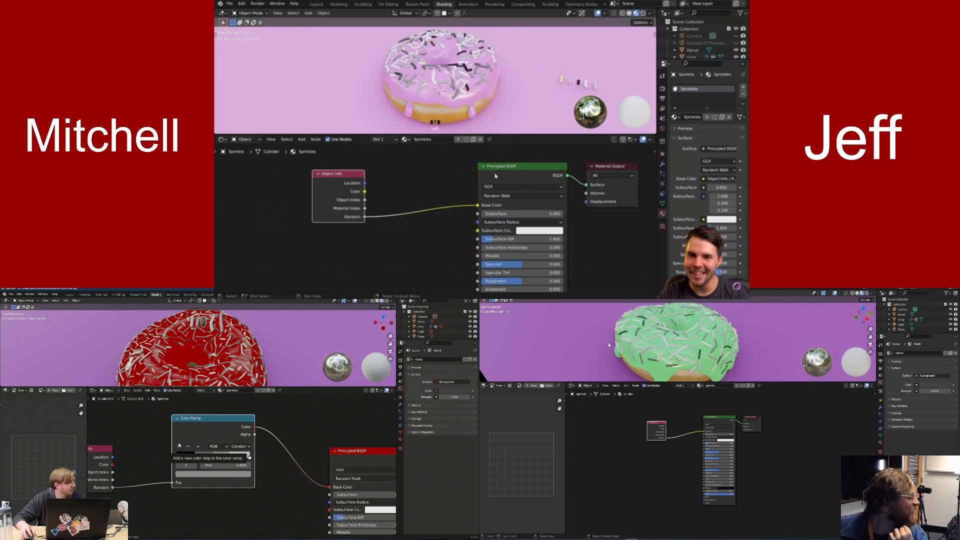
Insert a ColorRamp between Object Info's Random output and the Principled BSDF's Base Color in the pink donut's sprinkle material
{"action": "middle_click_drag", "start_coordinate": [448, 179], "coordinate": [493, 179]}
{"action": "key", "text": "g"}
{"action": "left_click", "coordinate": [389, 176]}
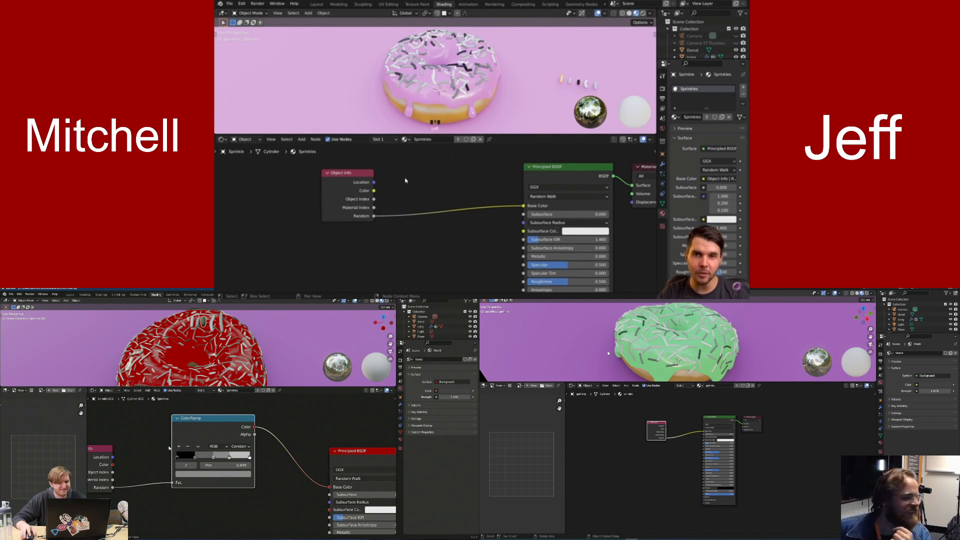
{"action": "key", "text": "shift+a"}
{"action": "mouse_move", "coordinate": [406, 179]}
{"action": "scroll", "coordinate": [185, 459], "scroll_direction": "up", "scroll_amount": 2}
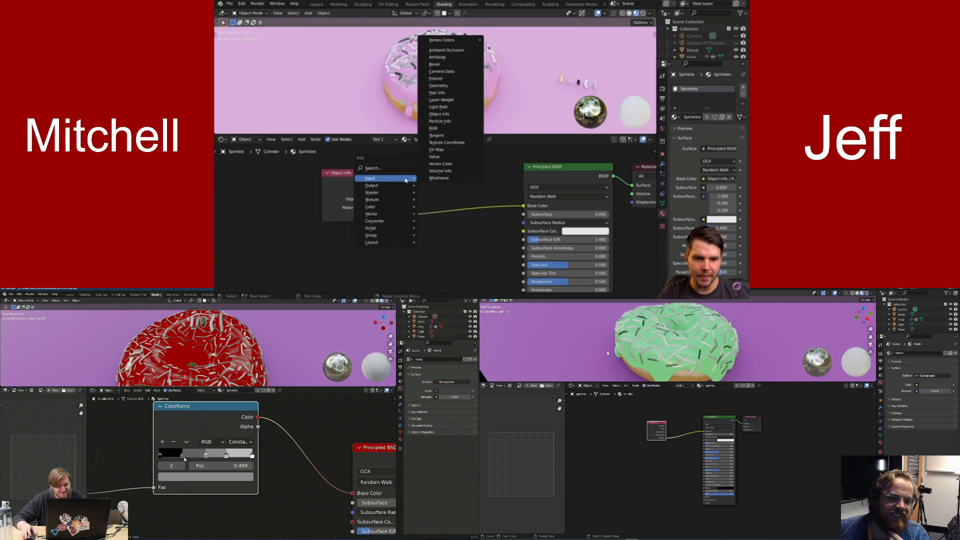
{"action": "mouse_move", "coordinate": [389, 220]}
{"action": "left_click", "coordinate": [160, 456]}
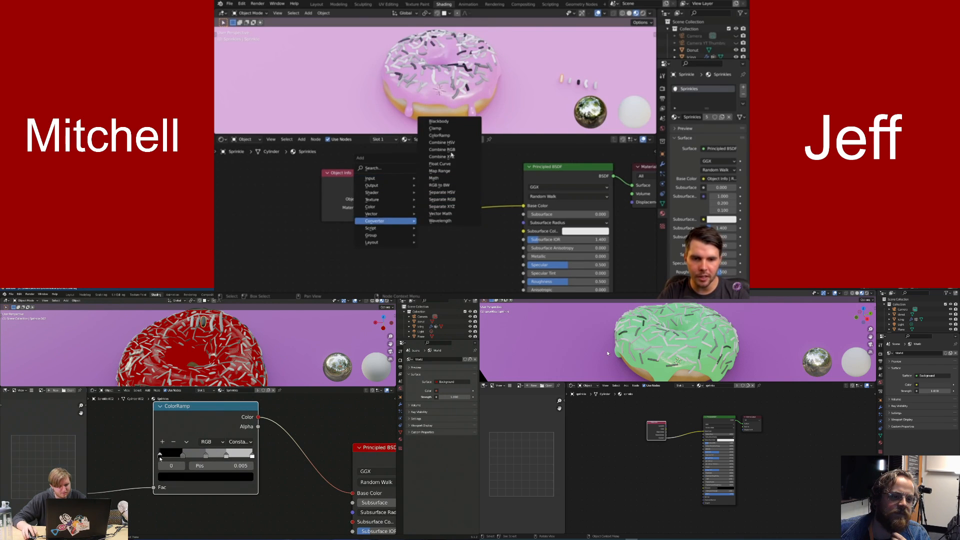
{"action": "left_click", "coordinate": [452, 136]}
{"action": "left_click", "coordinate": [171, 477]}
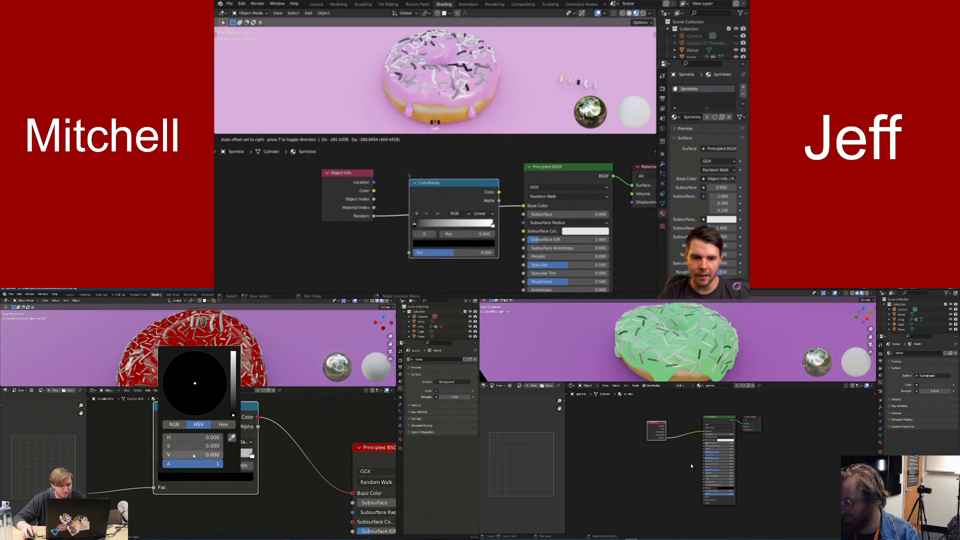
{"action": "left_click", "coordinate": [438, 206]}
Brighten the first ColorRamp stop of the red donut's sprinkles to a value of about 0.87 and set its saturation to 0.5
{"action": "left_click_drag", "start_coordinate": [233, 396], "coordinate": [233, 356]}
{"action": "left_click", "coordinate": [365, 203]}
{"action": "mouse_move", "coordinate": [656, 421]}
{"action": "left_mouse_down"}
{"action": "mouse_move", "coordinate": [606, 418]}
{"action": "mouse_move", "coordinate": [639, 429]}
{"action": "left_mouse_up"}
{"action": "left_click_drag", "start_coordinate": [192, 446], "coordinate": [175, 448]}
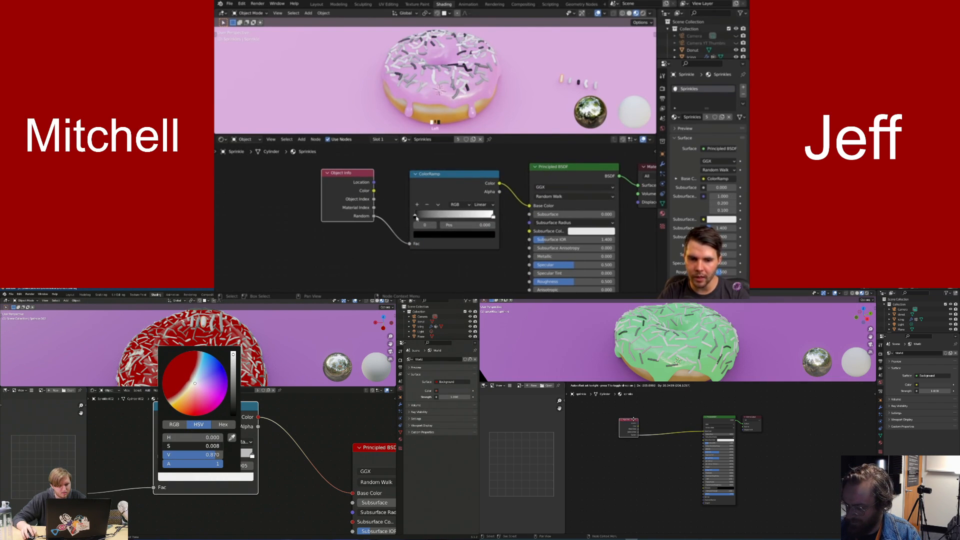
{"action": "left_click_drag", "start_coordinate": [639, 429], "coordinate": [635, 431]}
{"action": "left_click_drag", "start_coordinate": [175, 447], "coordinate": [163, 448]}
{"action": "left_click", "coordinate": [186, 446]}
{"action": "mouse_move", "coordinate": [416, 217]}
{"action": "left_mouse_down"}
{"action": "mouse_move", "coordinate": [437, 215]}
{"action": "mouse_move", "coordinate": [414, 216]}
{"action": "left_mouse_up"}
{"action": "type", "text": ".5"}
Insert a ColorRamp between Object Info and Base Color for the green donut's sprinkles and give the red donut's first stop a hue of 0.217
{"action": "key", "text": "shift+a"}
{"action": "key", "text": "Return"}
{"action": "left_click", "coordinate": [647, 452]}
{"action": "mouse_move", "coordinate": [193, 438]}
{"action": "left_mouse_down"}
{"action": "mouse_move", "coordinate": [204, 437]}
{"action": "mouse_move", "coordinate": [196, 438]}
{"action": "left_mouse_up"}
{"action": "type", "text": "col"}
{"action": "left_click_drag", "start_coordinate": [415, 216], "coordinate": [421, 216]}
{"action": "left_click_drag", "start_coordinate": [196, 438], "coordinate": [206, 438]}
{"action": "left_click_drag", "start_coordinate": [421, 216], "coordinate": [414, 217]}
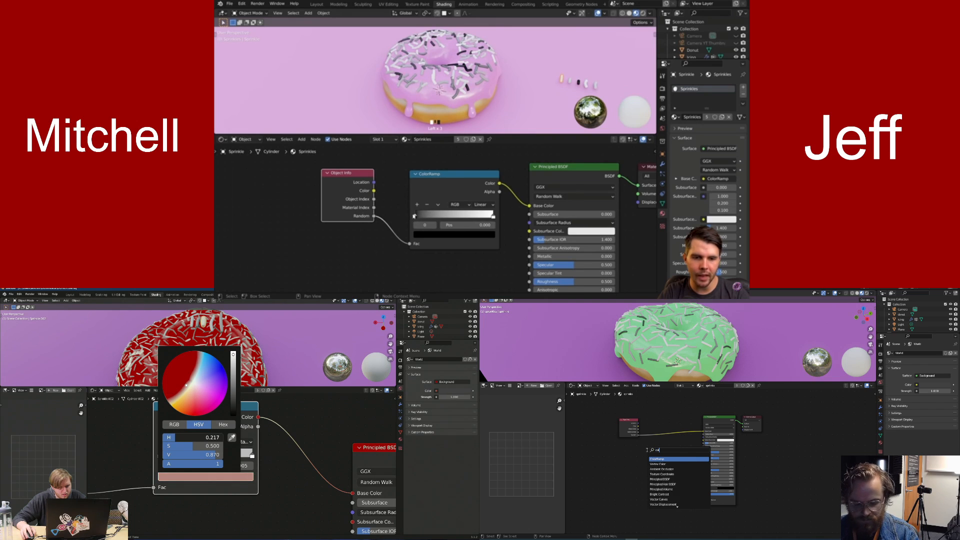
{"action": "left_click", "coordinate": [494, 216]}
{"action": "left_click", "coordinate": [188, 456]}
{"action": "left_click", "coordinate": [657, 460]}
{"action": "mouse_move", "coordinate": [493, 216]}
{"action": "left_mouse_down"}
{"action": "mouse_move", "coordinate": [470, 219]}
{"action": "mouse_move", "coordinate": [505, 219]}
{"action": "left_mouse_up"}
{"action": "left_click", "coordinate": [663, 433]}
Color the last ColorRamp stop of the pink donut's sprinkles red
{"action": "left_click", "coordinate": [183, 479]}
{"action": "left_click", "coordinate": [193, 459]}
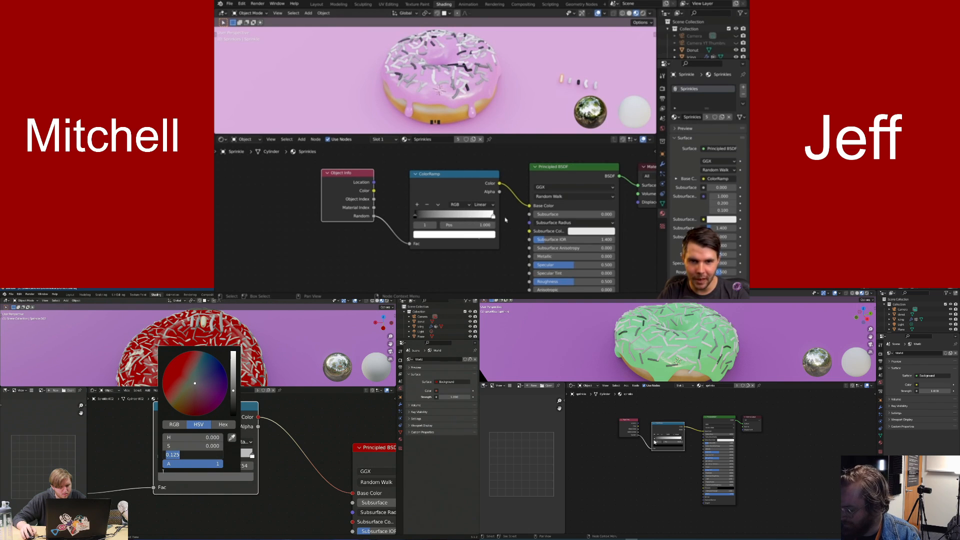
{"action": "left_click", "coordinate": [477, 235]}
{"action": "scroll", "coordinate": [659, 440], "scroll_direction": "up", "scroll_amount": 5}
{"action": "left_click", "coordinate": [161, 456]}
{"action": "left_click", "coordinate": [478, 234]}
{"action": "middle_click_drag", "start_coordinate": [658, 440], "coordinate": [735, 474]}
{"action": "left_click", "coordinate": [174, 479]}
{"action": "left_click", "coordinate": [448, 176]}
{"action": "left_click", "coordinate": [415, 217]}
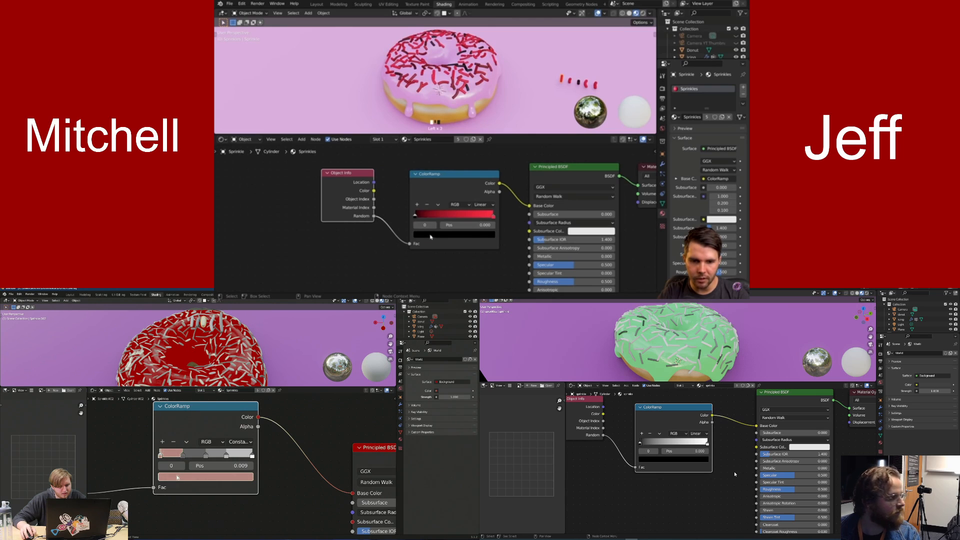
Color the first ColorRamp stop of the pink donut's sprinkles blue
{"action": "left_click", "coordinate": [430, 236]}
{"action": "left_click", "coordinate": [177, 477]}
{"action": "left_click", "coordinate": [212, 455]}
{"action": "mouse_move", "coordinate": [480, 139]}
{"action": "left_mouse_down"}
{"action": "mouse_move", "coordinate": [480, 125]}
{"action": "mouse_move", "coordinate": [461, 138]}
{"action": "left_mouse_up"}
{"action": "left_click", "coordinate": [212, 456]}
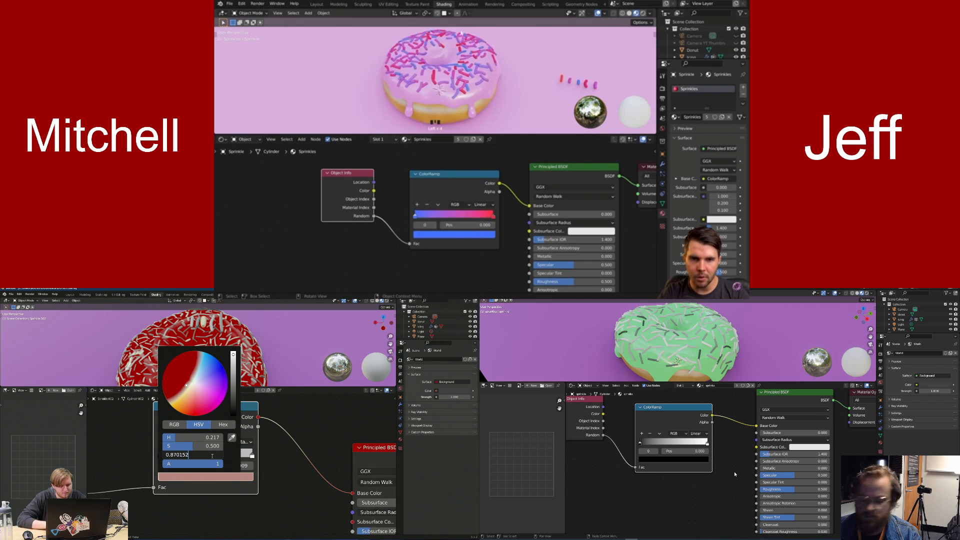
Set the value of the red donut's first ColorRamp stop to 0.85 and look over the pink donut's recolored sprinkles
{"action": "middle_click_drag", "start_coordinate": [462, 33], "coordinate": [450, 75]}
{"action": "key", "text": "BackSpace"}
{"action": "key", "text": "BackSpace"}
{"action": "key", "text": "BackSpace"}
{"action": "key", "text": "BackSpace"}
{"action": "key", "text": "BackSpace"}
{"action": "type", "text": "5"}
{"action": "scroll", "coordinate": [468, 74], "scroll_direction": "up", "scroll_amount": 4}
{"action": "scroll", "coordinate": [440, 78], "scroll_direction": "down", "scroll_amount": 4}
{"action": "left_click", "coordinate": [184, 456]}
{"action": "middle_click_drag", "start_coordinate": [386, 89], "coordinate": [427, 35]}
{"action": "scroll", "coordinate": [427, 60], "scroll_direction": "down", "scroll_amount": 3}
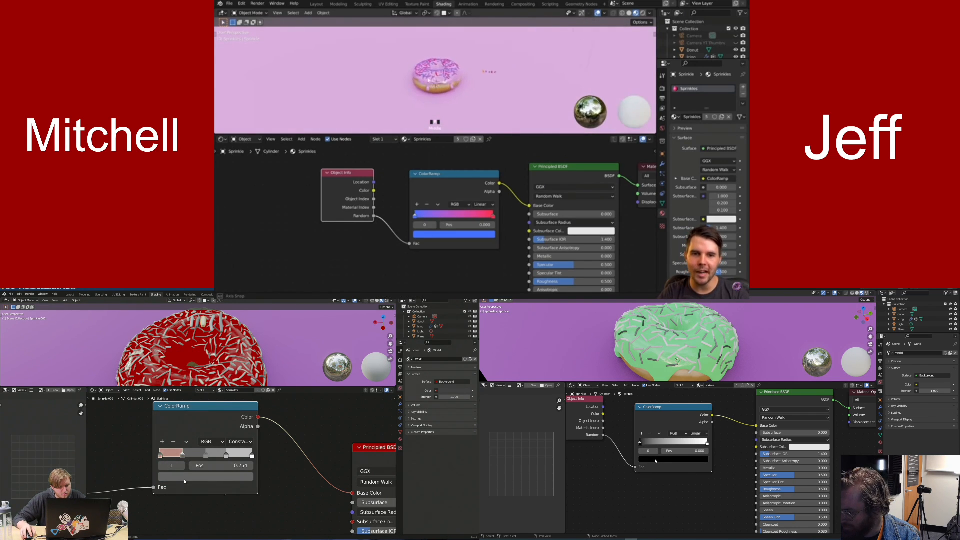
Raise the green donut's first ColorRamp stop to near full brightness and tint it pinkish purple
{"action": "left_click", "coordinate": [185, 478]}
{"action": "scroll", "coordinate": [426, 79], "scroll_direction": "up", "scroll_amount": 1}
{"action": "scroll", "coordinate": [426, 79], "scroll_direction": "up", "scroll_amount": 5}
{"action": "left_click", "coordinate": [185, 455]}
{"action": "left_click", "coordinate": [656, 460]}
{"action": "scroll", "coordinate": [452, 95], "scroll_direction": "down", "scroll_amount": 2}
{"action": "left_click_drag", "start_coordinate": [693, 413], "coordinate": [694, 368]}
{"action": "scroll", "coordinate": [440, 98], "scroll_direction": "up", "scroll_amount": 3}
{"action": "scroll", "coordinate": [455, 86], "scroll_direction": "up", "scroll_amount": 2}
{"action": "left_click", "coordinate": [672, 393]}
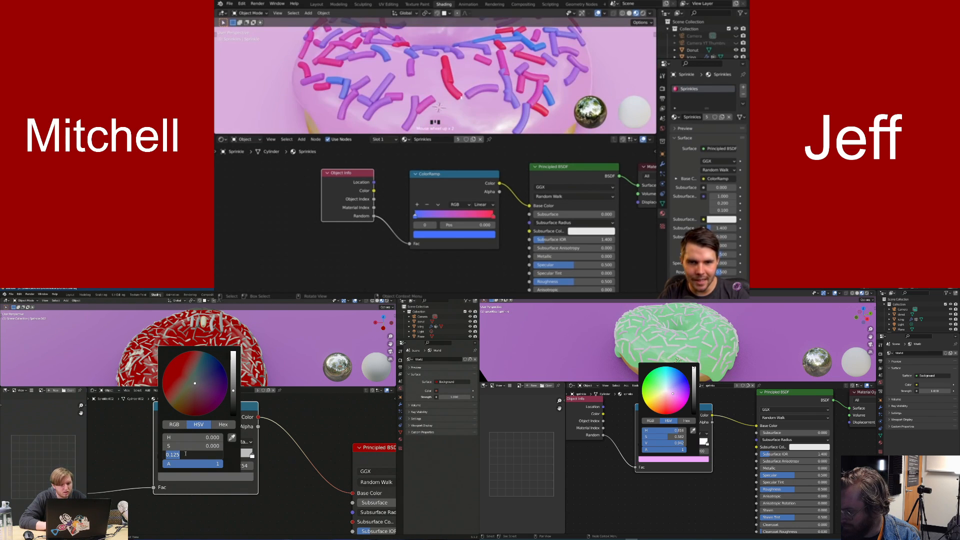
{"action": "middle_click_drag", "start_coordinate": [482, 92], "coordinate": [502, 91]}
{"action": "left_click_drag", "start_coordinate": [678, 395], "coordinate": [684, 398]}
Shift the green donut's first ColorRamp stop to hot pink and set the red donut's second stop to a value of 0.85
{"action": "type", "text": ".8"}
{"action": "middle_click_drag", "start_coordinate": [503, 91], "coordinate": [523, 89]}
{"action": "left_click_drag", "start_coordinate": [684, 399], "coordinate": [687, 401]}
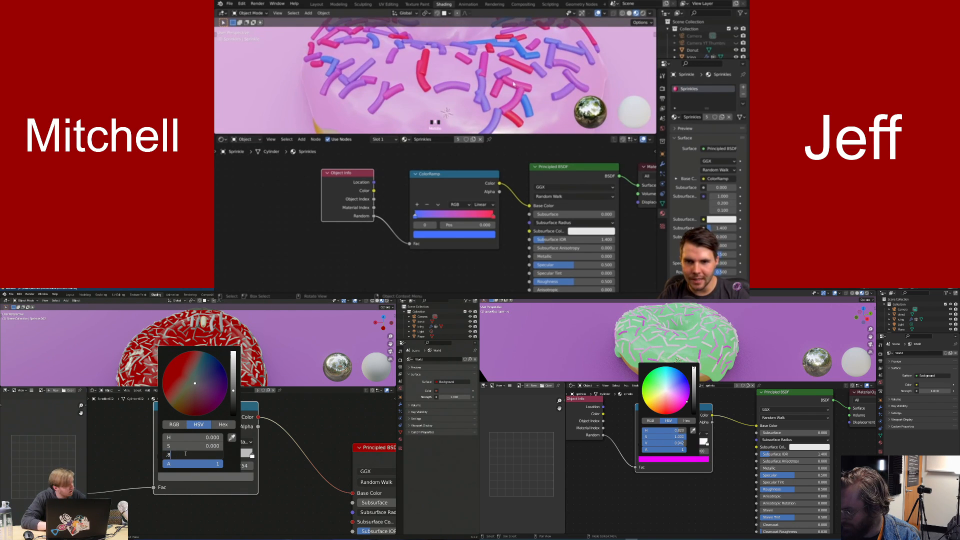
{"action": "middle_click_drag", "start_coordinate": [513, 84], "coordinate": [494, 71], "text": "shift"}
{"action": "type", "text": "5"}
{"action": "left_click_drag", "start_coordinate": [687, 401], "coordinate": [685, 404]}
{"action": "middle_click_drag", "start_coordinate": [494, 71], "coordinate": [474, 59], "text": "shift"}
{"action": "left_click_drag", "start_coordinate": [685, 404], "coordinate": [684, 408]}
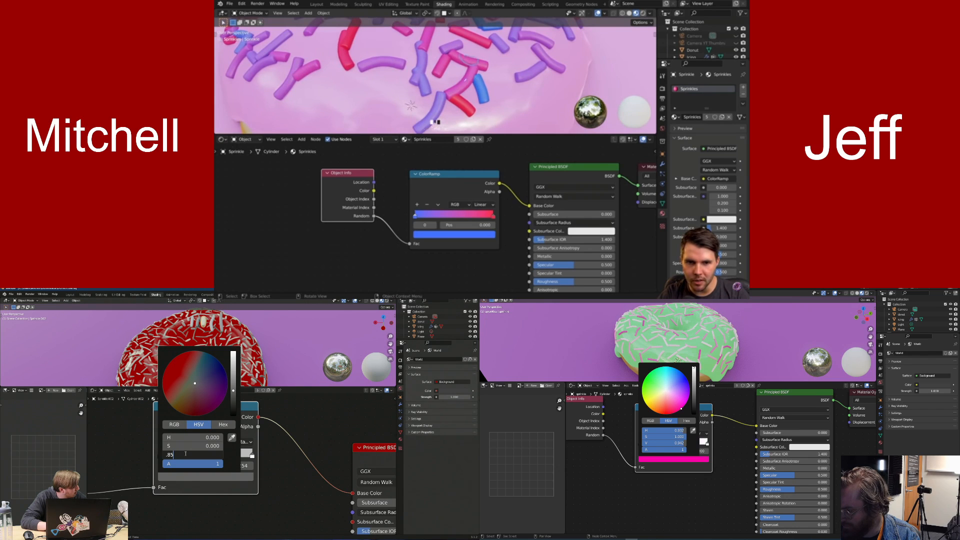
{"action": "right_click", "coordinate": [465, 60]}
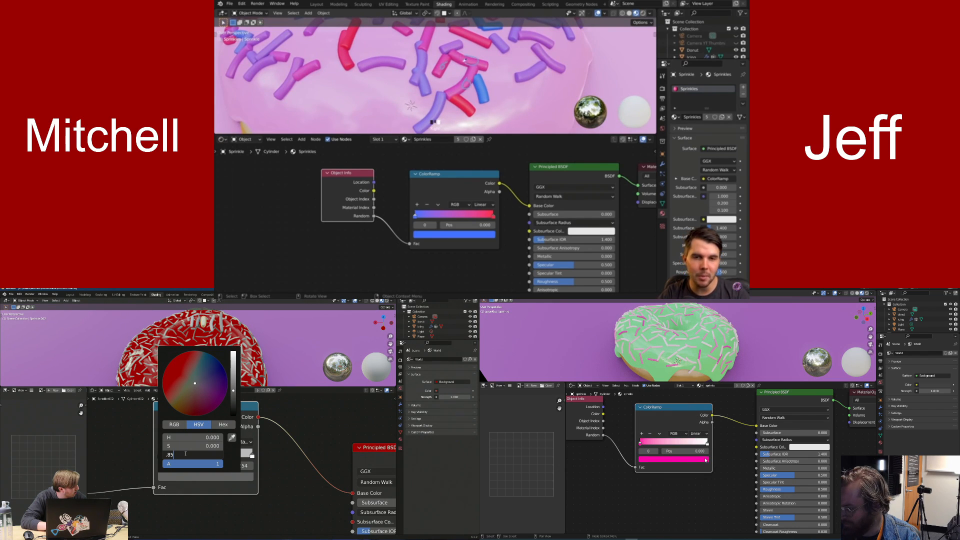
{"action": "key", "text": "Return"}
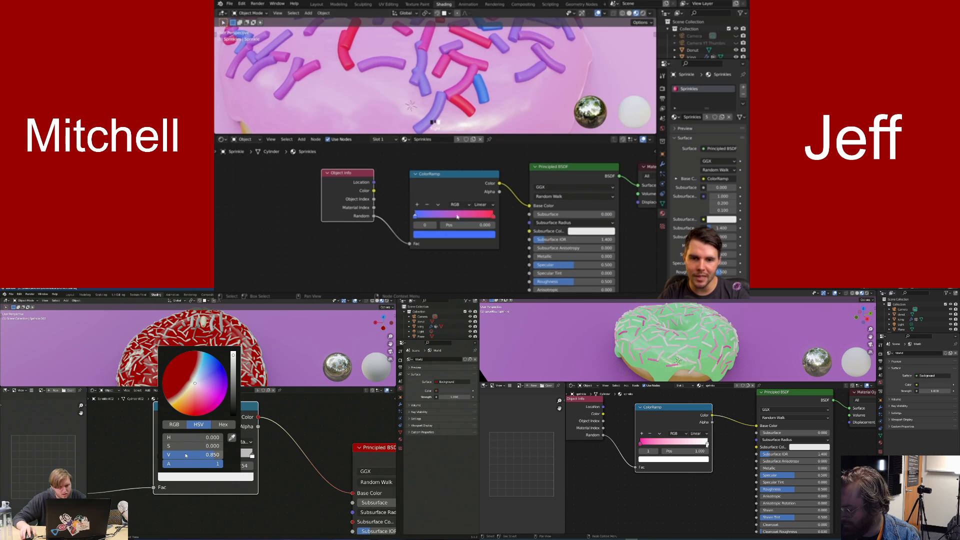
Color the green donut's last ColorRamp stop violet and turn the red donut's second stop into a saturated red with hue 0.385
{"action": "left_click", "coordinate": [687, 459]}
{"action": "left_click", "coordinate": [687, 459]}
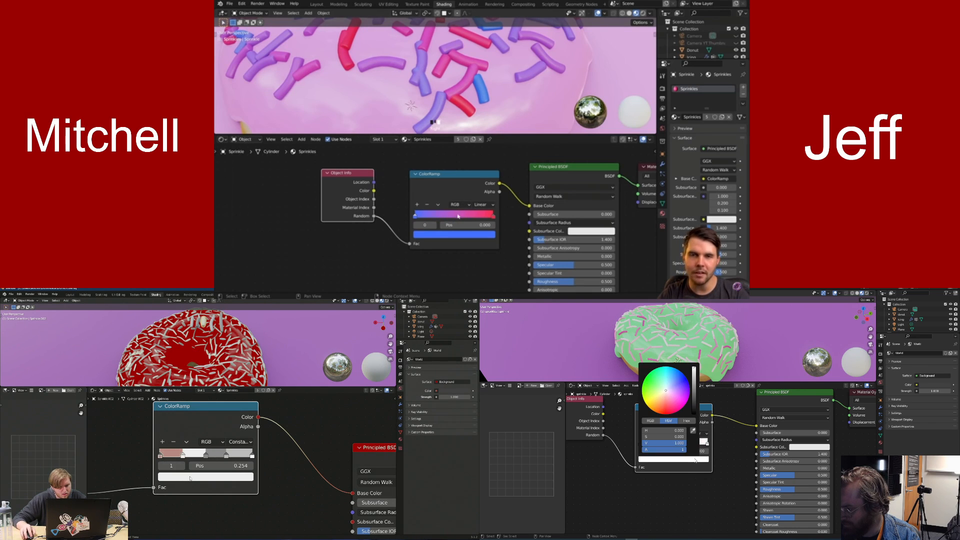
{"action": "left_click", "coordinate": [184, 476]}
{"action": "scroll", "coordinate": [478, 114], "scroll_direction": "down", "scroll_amount": 2}
{"action": "left_click_drag", "start_coordinate": [673, 390], "coordinate": [689, 388]}
{"action": "left_click_drag", "start_coordinate": [186, 438], "coordinate": [206, 438]}
{"action": "scroll", "coordinate": [414, 100], "scroll_direction": "down", "scroll_amount": 4}
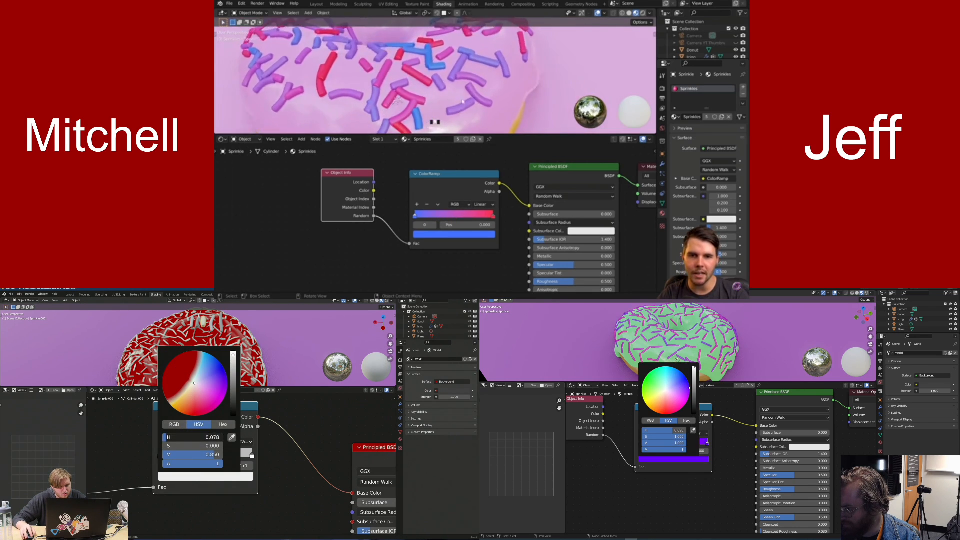
{"action": "left_click", "coordinate": [182, 445]}
{"action": "type", "text": ".5"}
{"action": "key", "text": "Return"}
Try other hues on the green donut's last ColorRamp stop and switch to the reference photo of multicolored sprinkles
{"action": "left_click_drag", "start_coordinate": [686, 379], "coordinate": [672, 367]}
{"action": "middle_click_drag", "start_coordinate": [415, 87], "coordinate": [404, 89]}
{"action": "scroll", "coordinate": [405, 89], "scroll_direction": "up", "scroll_amount": 4}
{"action": "left_click_drag", "start_coordinate": [672, 367], "coordinate": [678, 411]}
{"action": "middle_click_drag", "start_coordinate": [476, 103], "coordinate": [480, 81], "text": "shift"}
{"action": "left_click", "coordinate": [195, 477]}
{"action": "left_click_drag", "start_coordinate": [678, 412], "coordinate": [689, 384]}
{"action": "key", "text": "alt+Tab"}
{"action": "scroll", "coordinate": [648, 149], "scroll_direction": "down", "scroll_amount": 3}
{"action": "scroll", "coordinate": [647, 149], "scroll_direction": "up", "scroll_amount": 4}
Set the red donut's third ColorRamp stop to hue 0.59, saturation 0.5 and value 0.85, and try more hues on the green donut's last stop
{"action": "left_click", "coordinate": [206, 454]}
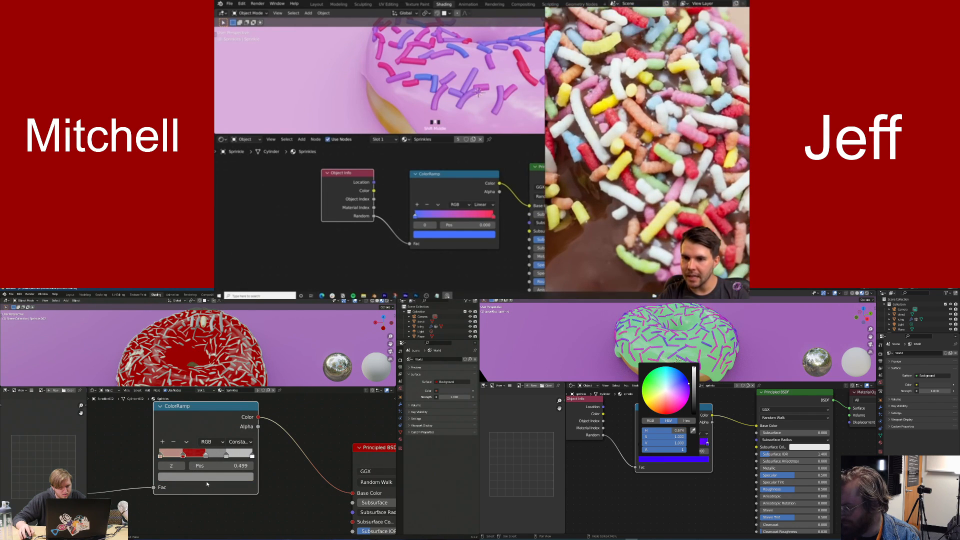
{"action": "left_click", "coordinate": [207, 479]}
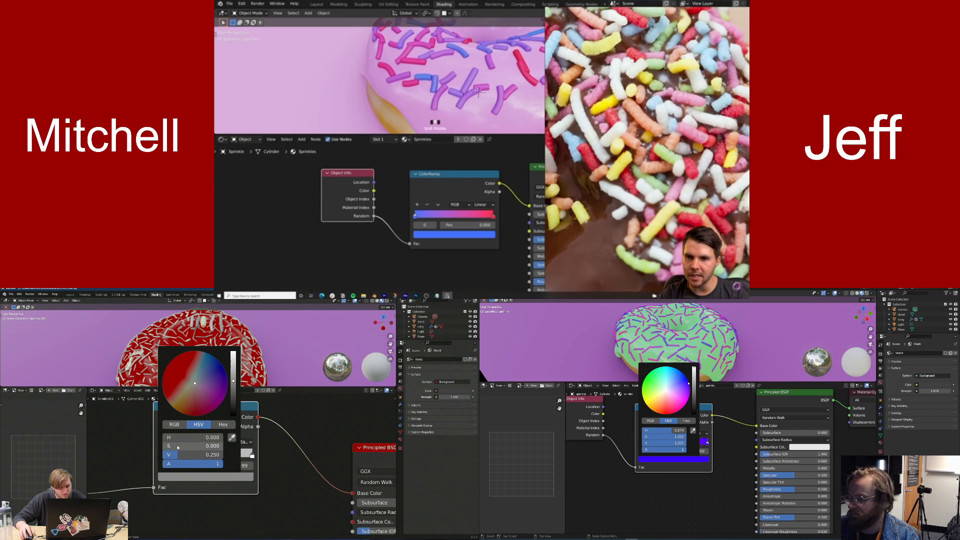
{"action": "left_click", "coordinate": [177, 454]}
{"action": "type", "text": ".8"}
{"action": "mouse_move", "coordinate": [688, 383]}
{"action": "left_mouse_down"}
{"action": "mouse_move", "coordinate": [668, 383]}
{"action": "mouse_move", "coordinate": [678, 381]}
{"action": "left_mouse_up"}
{"action": "key", "text": "Return"}
{"action": "left_click", "coordinate": [180, 447]}
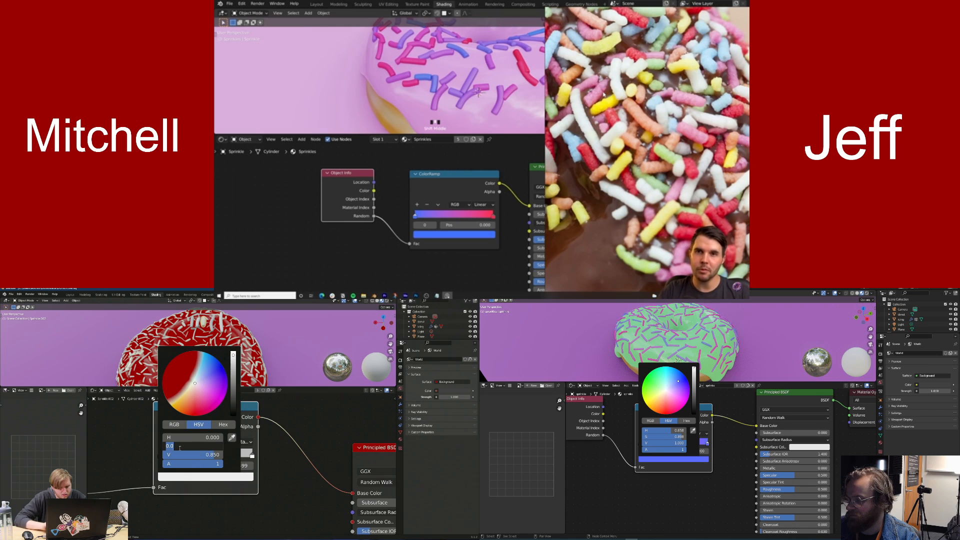
{"action": "type", "text": ".5"}
{"action": "key", "text": "Return"}
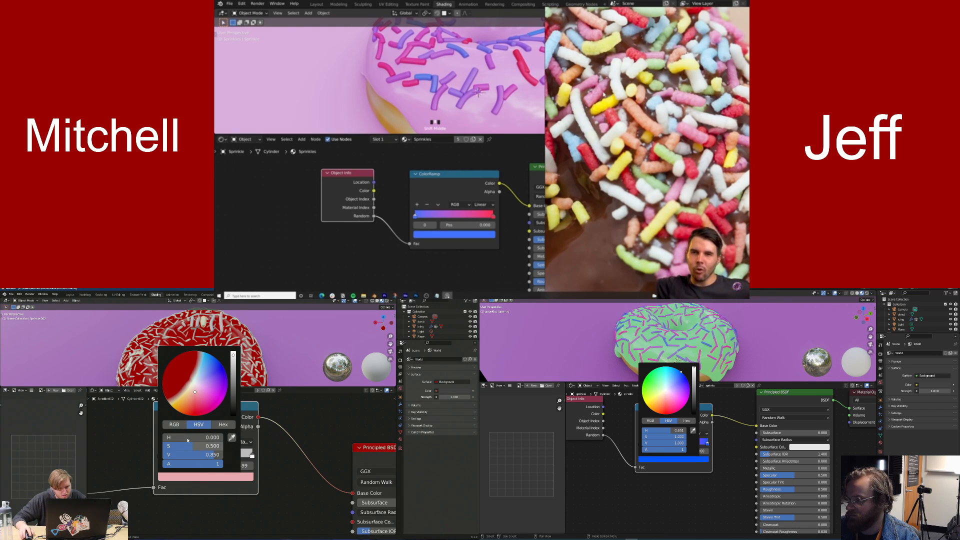
{"action": "left_click_drag", "start_coordinate": [165, 437], "coordinate": [206, 438]}
{"action": "mouse_move", "coordinate": [681, 371]}
{"action": "left_mouse_down"}
{"action": "mouse_move", "coordinate": [688, 400]}
{"action": "mouse_move", "coordinate": [667, 390]}
{"action": "mouse_move", "coordinate": [660, 367]}
{"action": "left_mouse_up"}
Increase the saturation of the red donut's first ColorRamp stop to a deep red and set the second stop's saturation to 0.75
{"action": "left_click", "coordinate": [161, 458]}
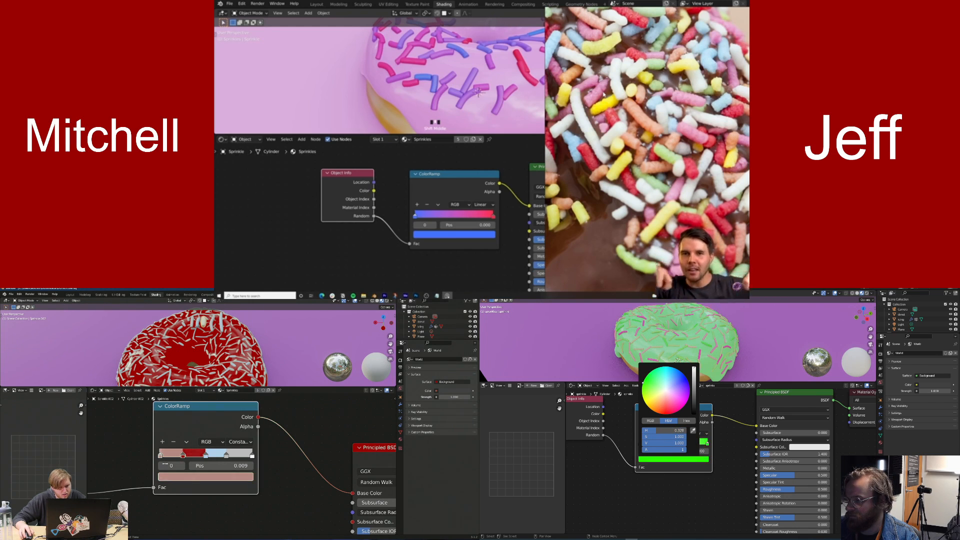
{"action": "left_click", "coordinate": [169, 478]}
{"action": "left_click", "coordinate": [199, 446]}
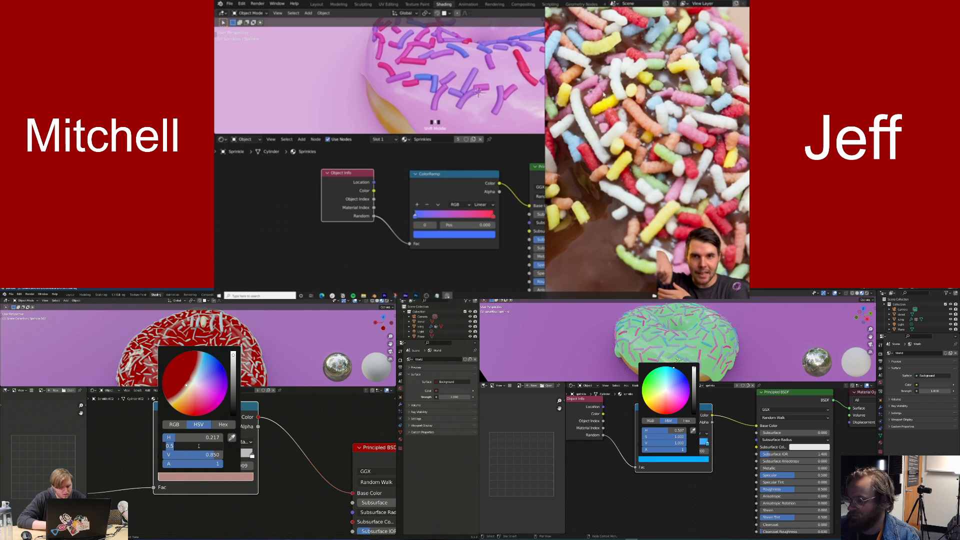
{"action": "type", "text": ".7"}
{"action": "key", "text": "Return"}
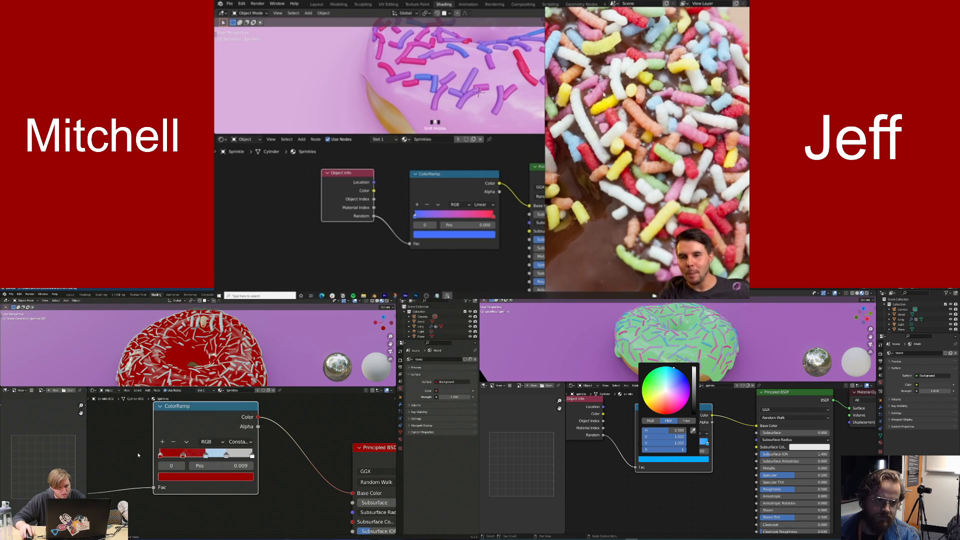
{"action": "left_click", "coordinate": [183, 455]}
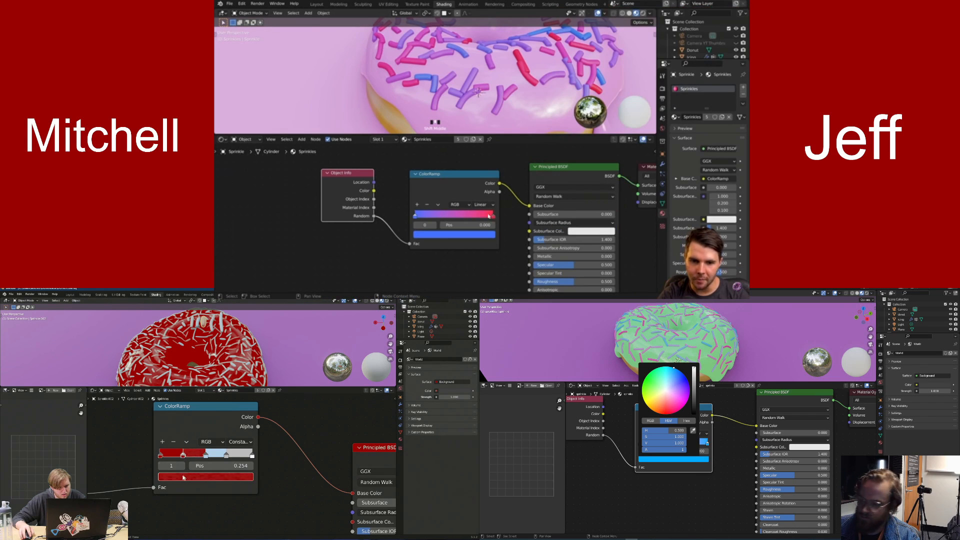
{"action": "left_click", "coordinate": [184, 477]}
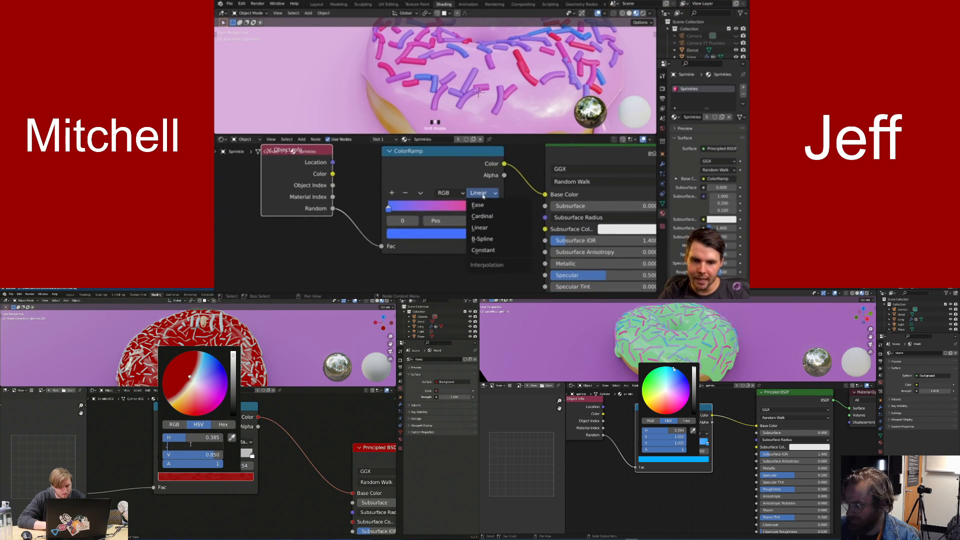
{"action": "key", "text": "Return"}
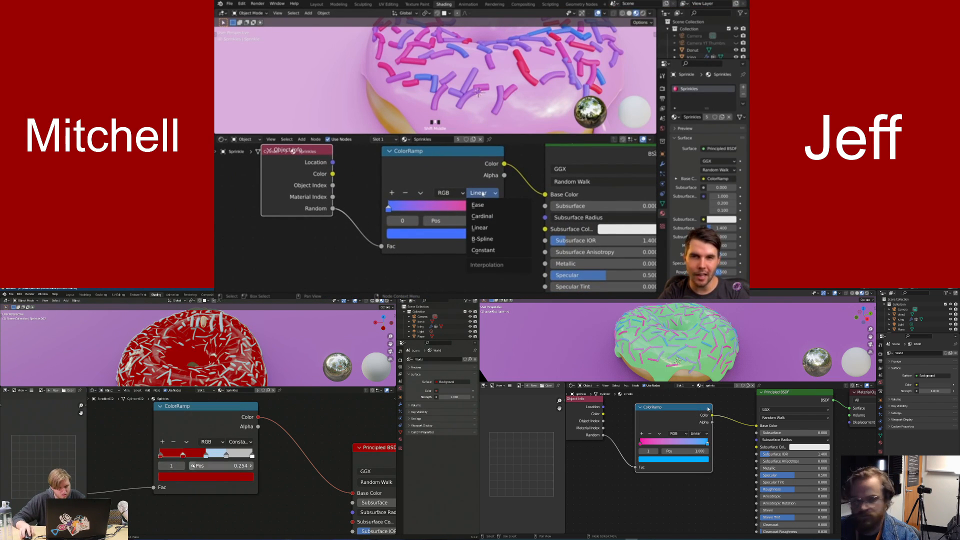
Make the red donut's third ColorRamp stop a stronger sky blue and set the green donut's ColorRamp interpolation to Constant
{"action": "left_click", "coordinate": [207, 455]}
{"action": "left_click", "coordinate": [200, 476]}
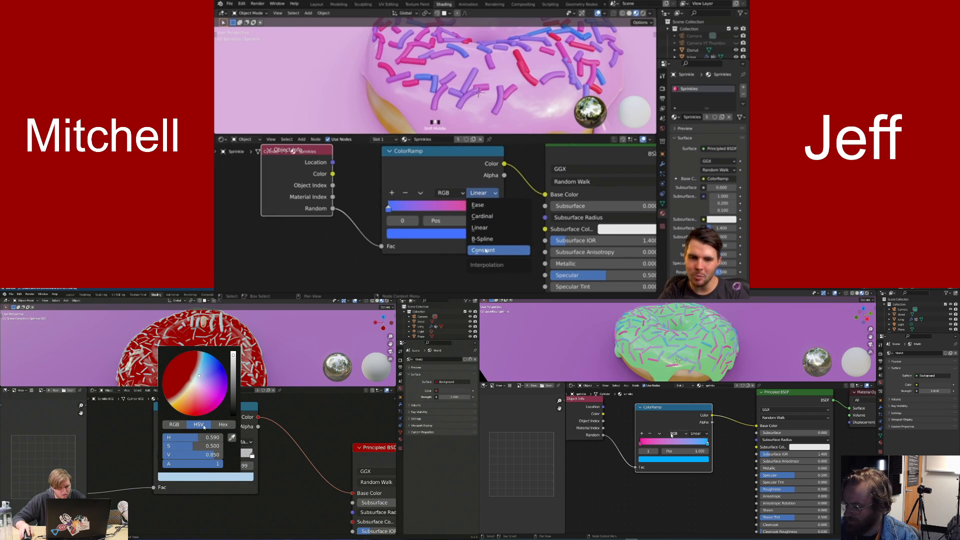
{"action": "left_click", "coordinate": [193, 446]}
{"action": "type", "text": "0.5"}
{"action": "left_click", "coordinate": [696, 434]}
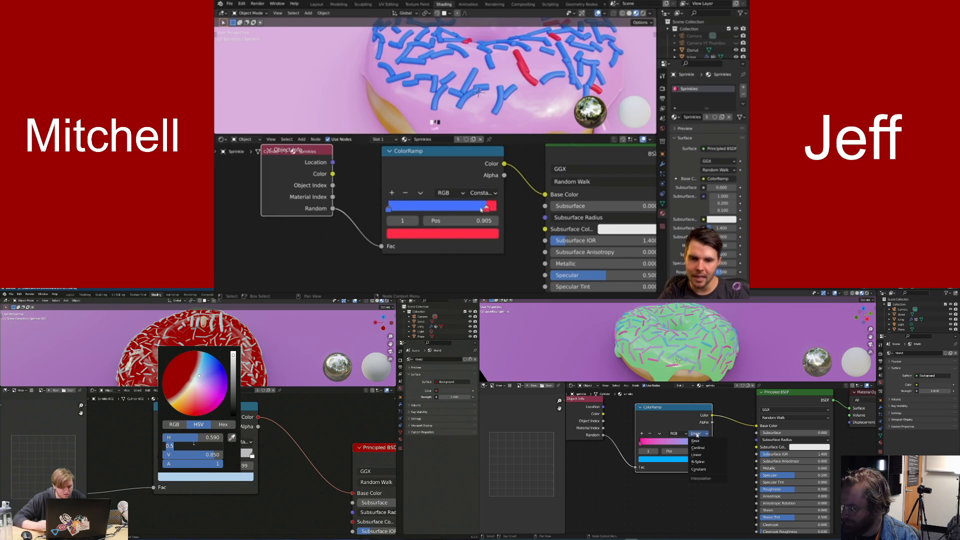
{"action": "type", "text": "5"}
{"action": "key", "text": "Return"}
{"action": "left_click", "coordinate": [703, 468]}
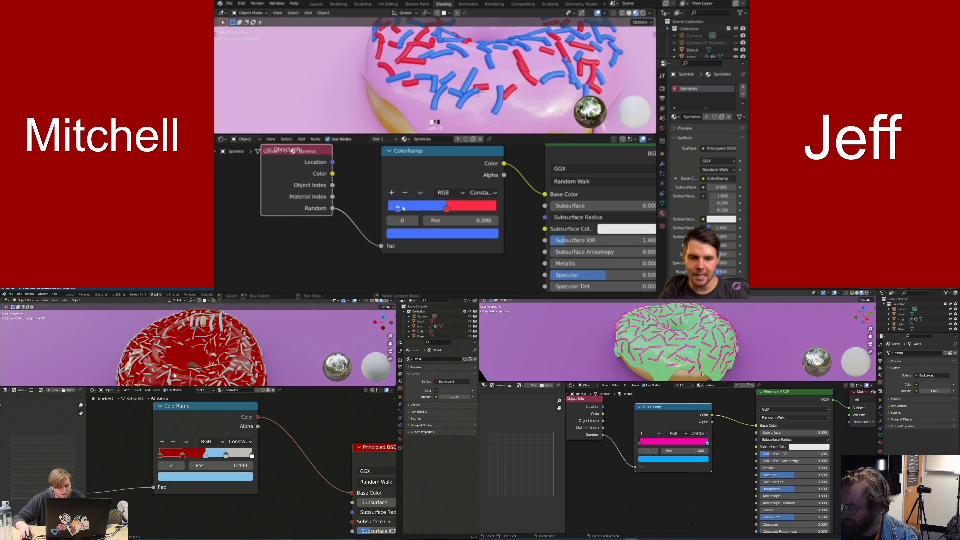
Move the green donut's blue ColorRamp stop to a position of about 0.36 and recolor the red donut's second stop salmon pink
{"action": "mouse_move", "coordinate": [172, 356]}
{"action": "middle_mouse_down"}
{"action": "mouse_move", "coordinate": [181, 345]}
{"action": "mouse_move", "coordinate": [188, 364]}
{"action": "middle_mouse_up"}
{"action": "left_click_drag", "start_coordinate": [707, 443], "coordinate": [671, 452]}
{"action": "left_click", "coordinate": [189, 455]}
{"action": "left_click", "coordinate": [182, 477]}
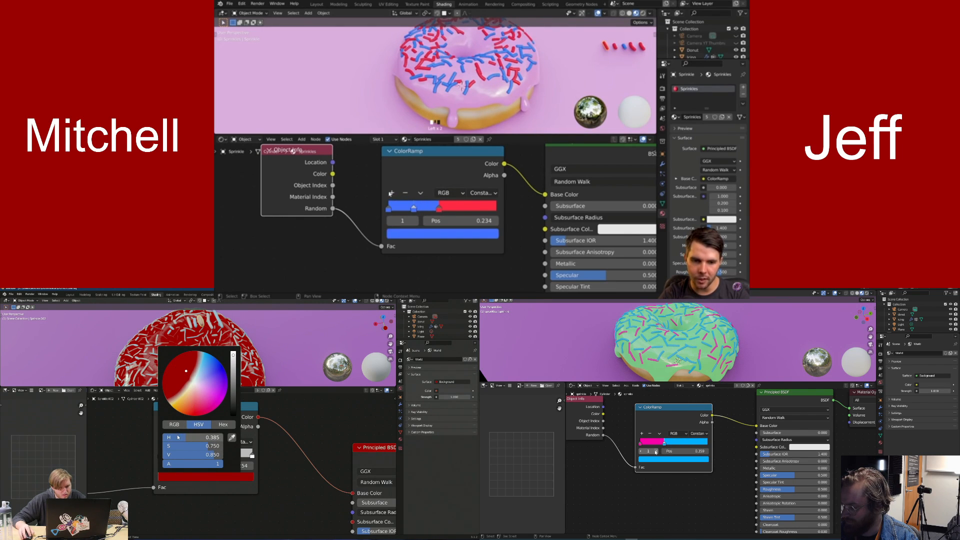
{"action": "left_click_drag", "start_coordinate": [180, 386], "coordinate": [195, 399]}
Add a stop to the green donut's ColorRamp and spread the stops by moving the blue one toward the end
{"action": "left_click", "coordinate": [642, 434]}
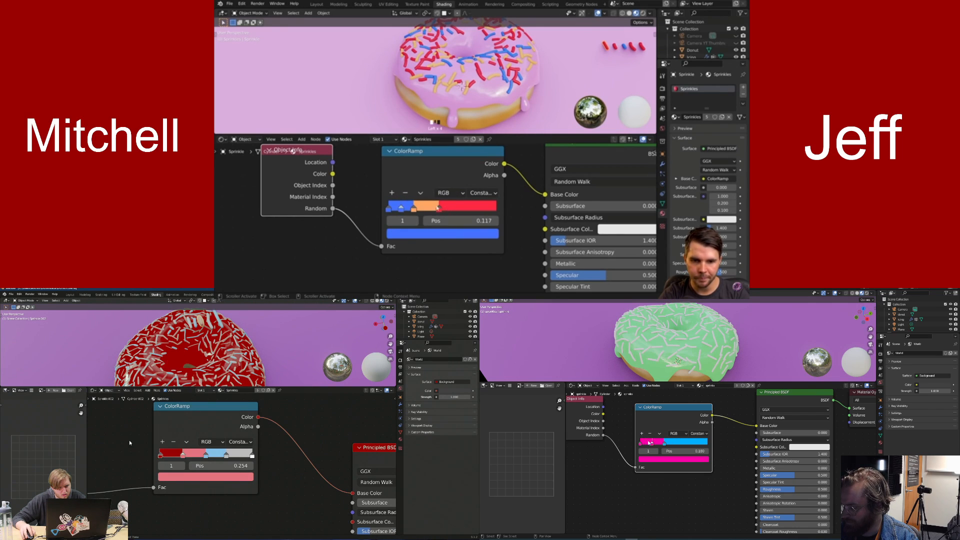
{"action": "left_click_drag", "start_coordinate": [665, 445], "coordinate": [707, 445]}
{"action": "left_click", "coordinate": [672, 444]}
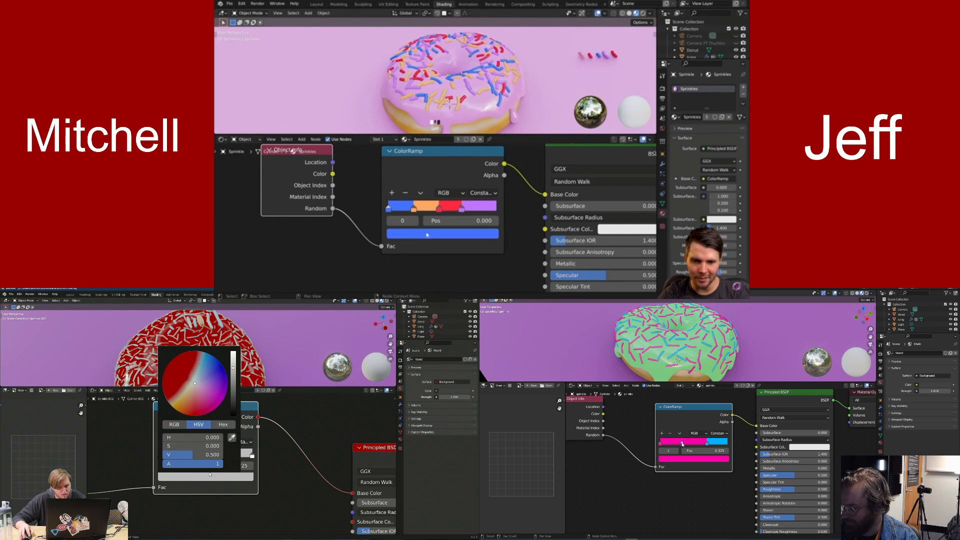
Color the green donut's new middle ColorRamp stop blue-violet and set the red donut's fourth stop to saturation 0.75 and value 0.85
{"action": "left_click", "coordinate": [678, 459]}
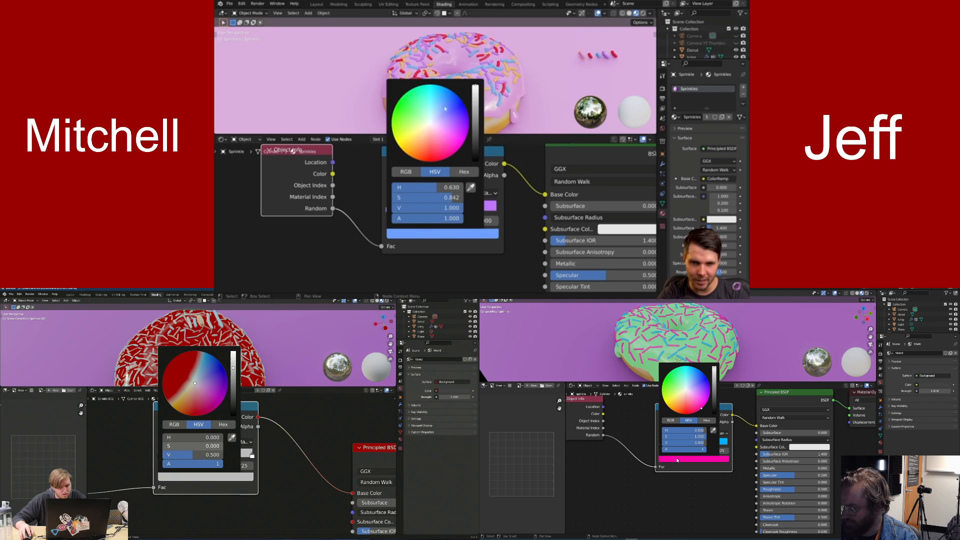
{"action": "mouse_move", "coordinate": [695, 400]}
{"action": "left_mouse_down"}
{"action": "mouse_move", "coordinate": [686, 387]}
{"action": "mouse_move", "coordinate": [710, 387]}
{"action": "left_mouse_up"}
{"action": "left_click", "coordinate": [194, 457]}
{"action": "type", "text": ".85"}
{"action": "key", "text": "Return"}
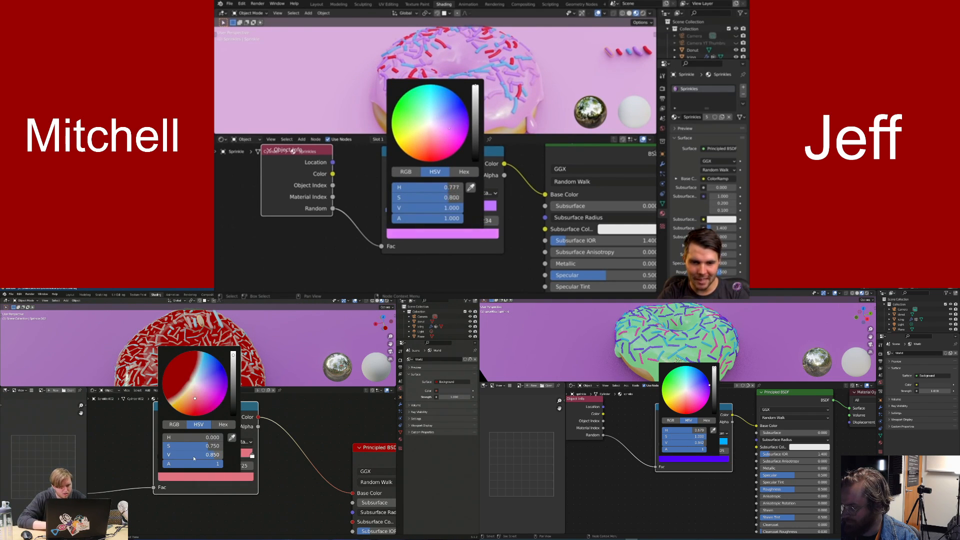
Shift the red donut's fourth ColorRamp stop to violet with a hue of about 0.79 and soften the green donut's middle stop to purple
{"action": "left_click_drag", "start_coordinate": [185, 438], "coordinate": [209, 439]}
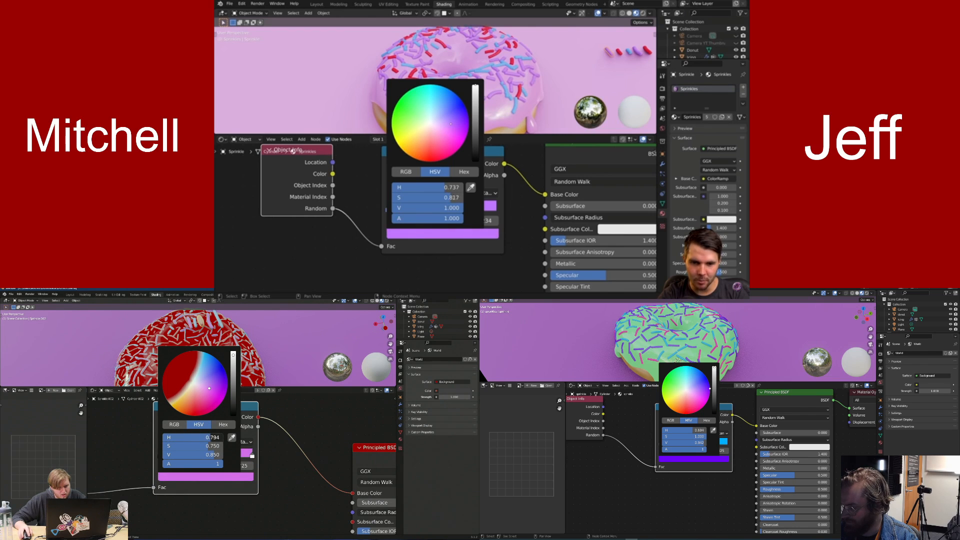
{"action": "mouse_move", "coordinate": [710, 386]}
{"action": "left_mouse_down"}
{"action": "mouse_move", "coordinate": [672, 371]}
{"action": "mouse_move", "coordinate": [663, 396]}
{"action": "mouse_move", "coordinate": [705, 383]}
{"action": "left_mouse_up"}
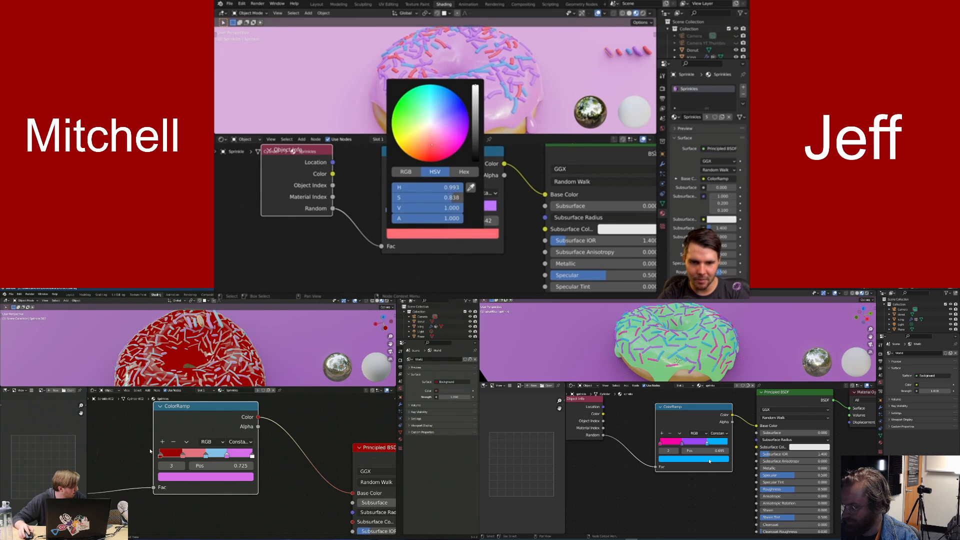
Recolor the green donut's last ColorRamp stop a lighter, less saturated sky blue
{"action": "left_click", "coordinate": [709, 459]}
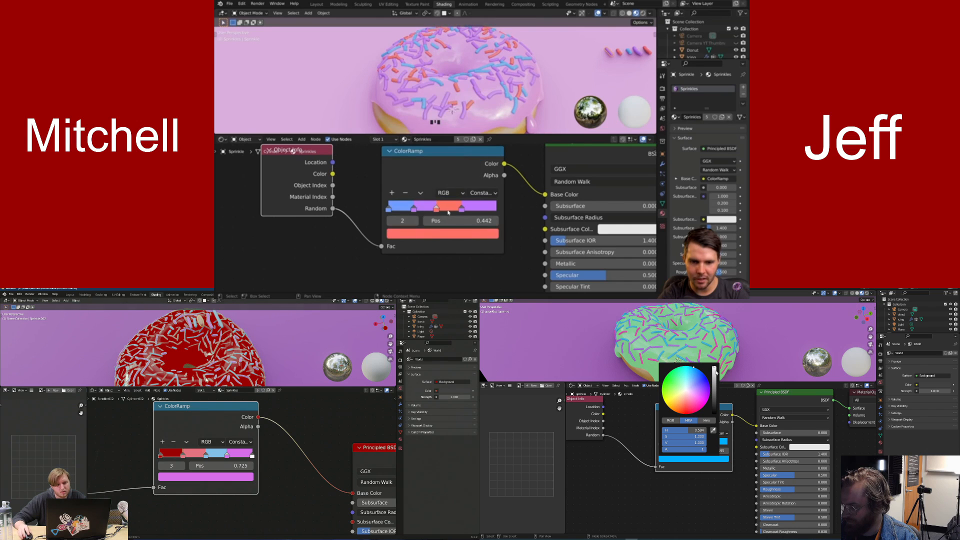
{"action": "left_click", "coordinate": [208, 325]}
{"action": "left_click_drag", "start_coordinate": [714, 367], "coordinate": [714, 367]}
{"action": "left_click", "coordinate": [208, 325]}
{"action": "left_click", "coordinate": [190, 325]}
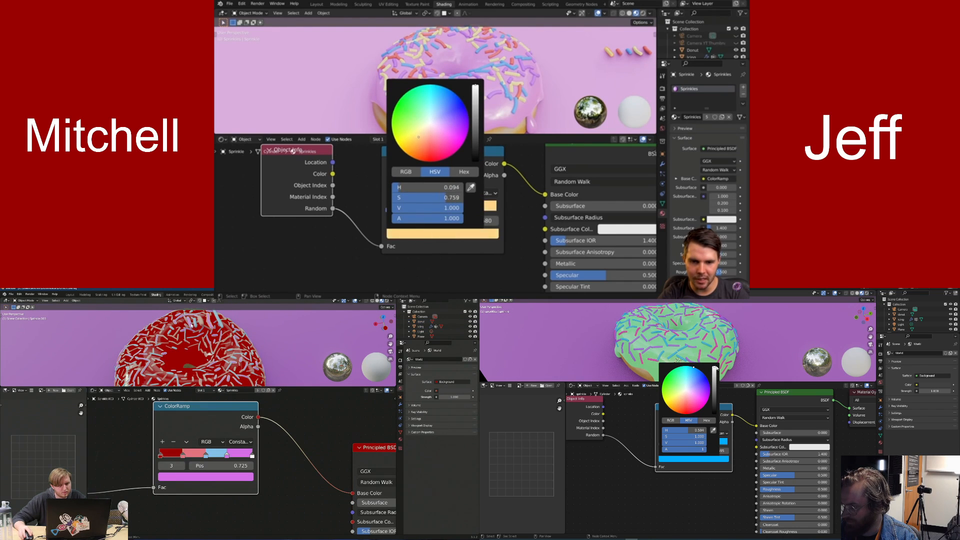
{"action": "middle_click_drag", "start_coordinate": [238, 331], "coordinate": [257, 327]}
{"action": "left_click_drag", "start_coordinate": [689, 375], "coordinate": [689, 377]}
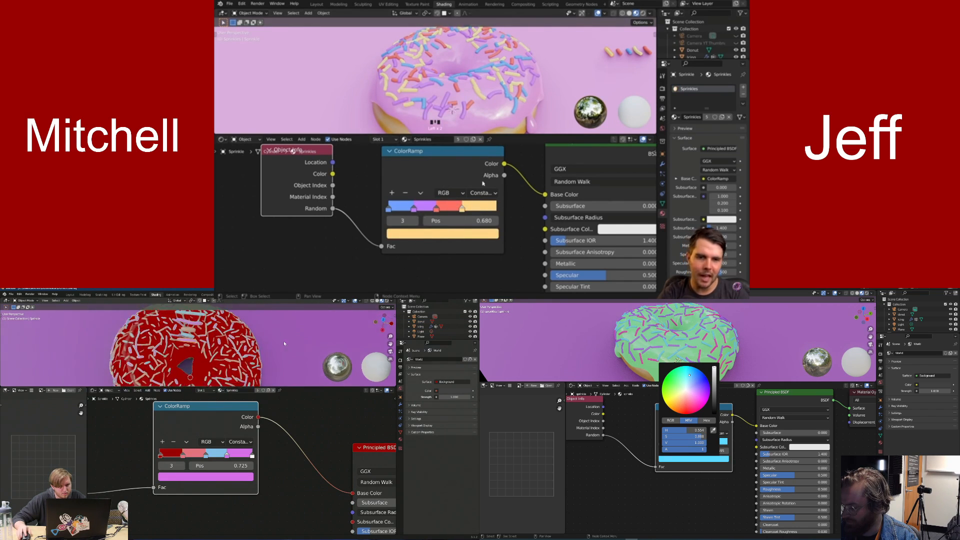
{"action": "middle_click_drag", "start_coordinate": [257, 327], "coordinate": [318, 314]}
{"action": "left_click", "coordinate": [213, 325]}
{"action": "left_click_drag", "start_coordinate": [699, 436], "coordinate": [701, 437]}
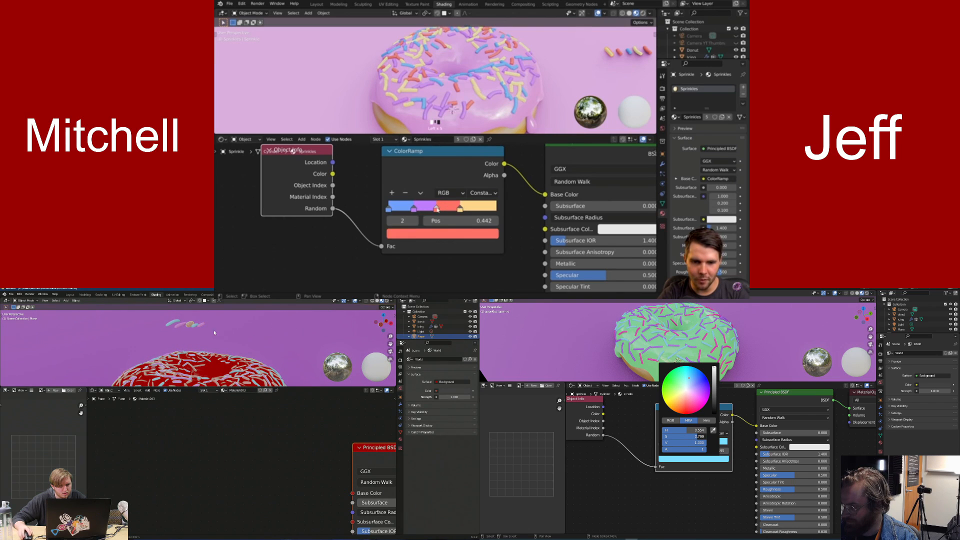
Hide the loose sprinkles lying beside the red donut
{"action": "left_click", "coordinate": [198, 326]}
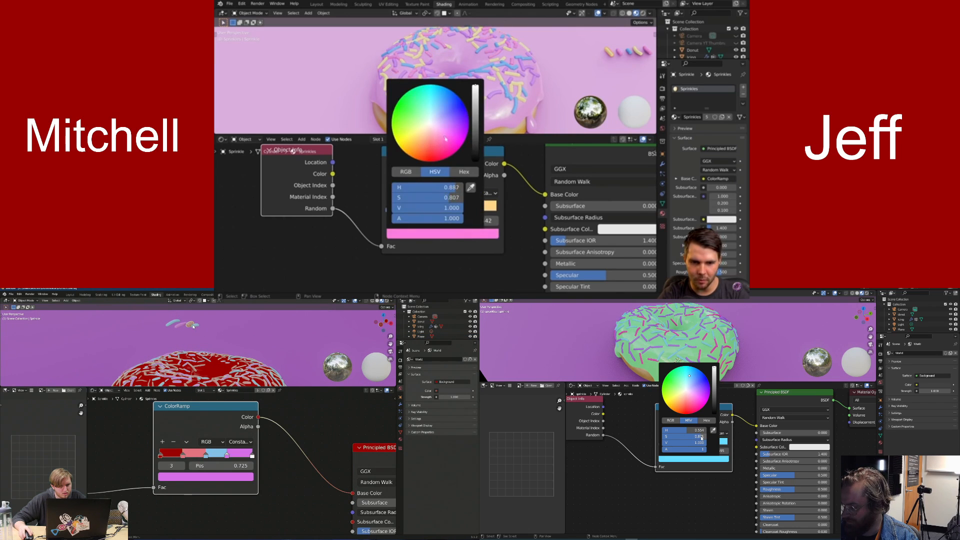
{"action": "left_click", "coordinate": [190, 327]}
{"action": "key", "text": "h"}
{"action": "left_click", "coordinate": [171, 323]}
{"action": "key", "text": "h"}
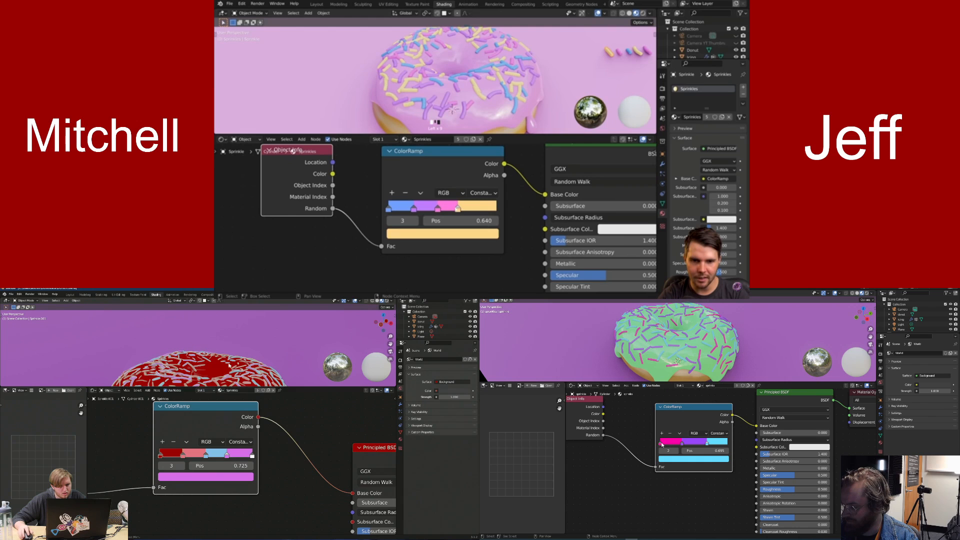
Recolor the green donut's first ColorRamp stop a softer, less saturated pink
{"action": "scroll", "coordinate": [200, 350], "scroll_direction": "down", "scroll_amount": 1}
{"action": "scroll", "coordinate": [300, 425], "scroll_direction": "down", "scroll_amount": 3}
{"action": "left_click", "coordinate": [660, 444]}
{"action": "middle_click_drag", "start_coordinate": [300, 425], "coordinate": [274, 414]}
{"action": "scroll", "coordinate": [270, 401], "scroll_direction": "down", "scroll_amount": 1}
{"action": "left_click", "coordinate": [682, 458]}
{"action": "left_click_drag", "start_coordinate": [706, 437], "coordinate": [696, 437]}
{"action": "middle_click_drag", "start_coordinate": [254, 361], "coordinate": [254, 385]}
{"action": "scroll", "coordinate": [249, 362], "scroll_direction": "up", "scroll_amount": 8}
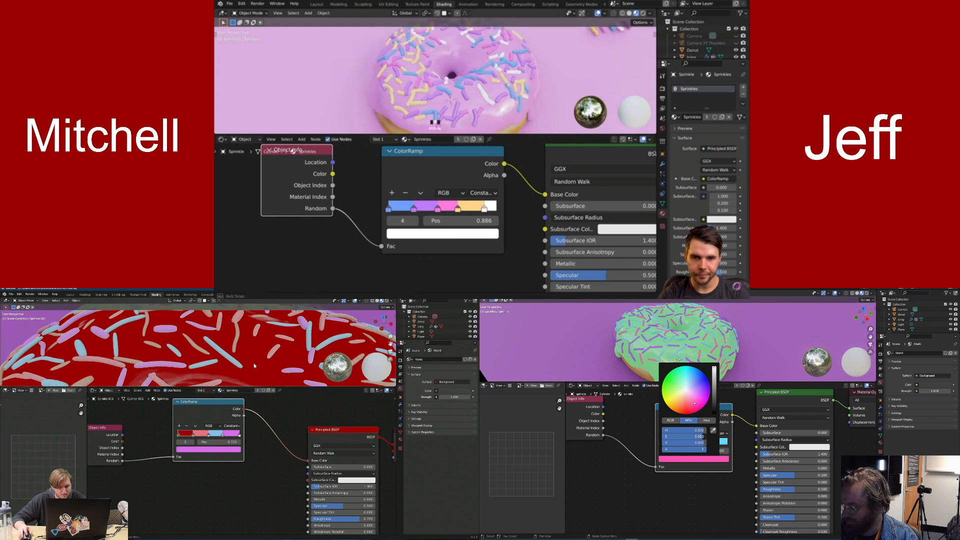
{"action": "scroll", "coordinate": [248, 362], "scroll_direction": "down", "scroll_amount": 7}
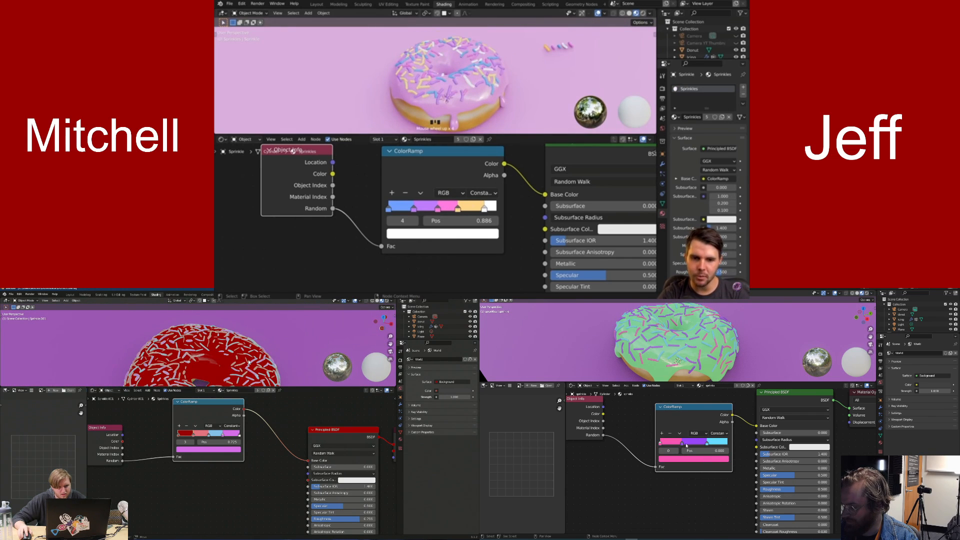
Recolor the green donut's middle ColorRamp stop a lighter, softer violet
{"action": "left_click", "coordinate": [682, 443]}
{"action": "middle_click_drag", "start_coordinate": [249, 362], "coordinate": [268, 341]}
{"action": "scroll", "coordinate": [229, 354], "scroll_direction": "up", "scroll_amount": 6}
{"action": "left_click", "coordinate": [683, 459]}
{"action": "left_click_drag", "start_coordinate": [703, 436], "coordinate": [700, 437]}
Set the Roughness of the red donut's sprinkle material to 0.7
{"action": "left_click", "coordinate": [357, 519]}
{"action": "type", "text": ".7"}
{"action": "key", "text": "Return"}
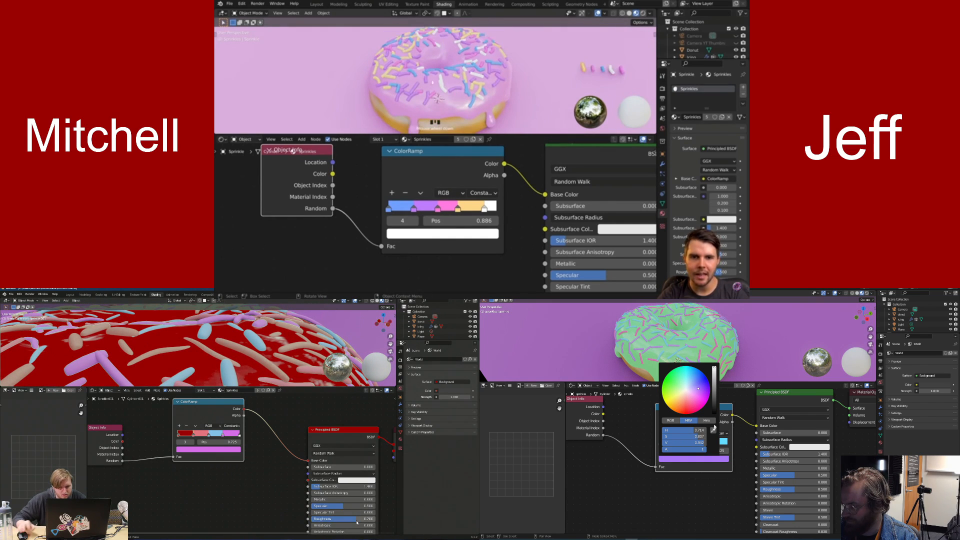
Slide the green donut's violet and blue ColorRamp stops toward the end of the ramp, widening the pink band
{"action": "scroll", "coordinate": [270, 377], "scroll_direction": "down", "scroll_amount": 4}
{"action": "middle_click_drag", "start_coordinate": [270, 377], "coordinate": [264, 380]}
{"action": "middle_click_drag", "start_coordinate": [698, 349], "coordinate": [688, 355]}
{"action": "middle_click_drag", "start_coordinate": [264, 381], "coordinate": [259, 383]}
{"action": "middle_click_drag", "start_coordinate": [688, 355], "coordinate": [682, 359]}
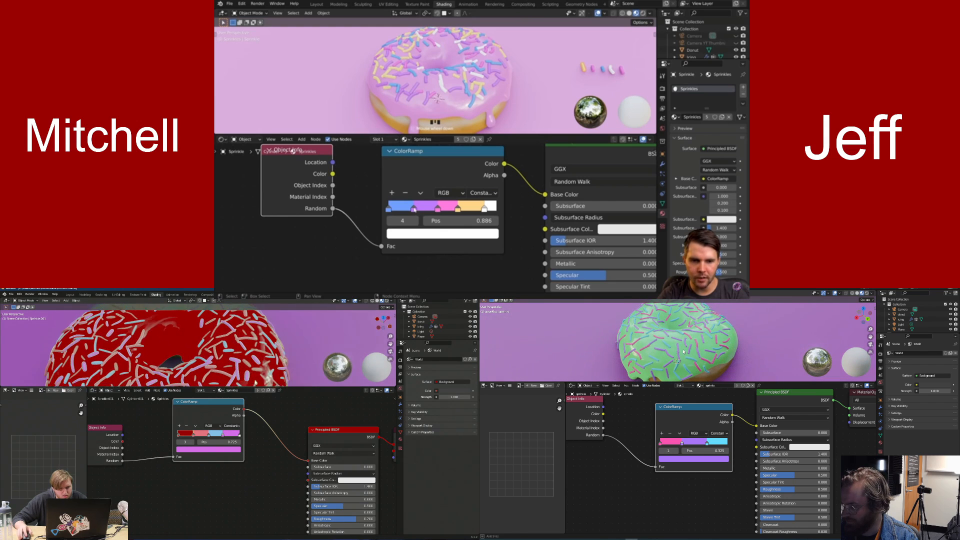
{"action": "middle_click_drag", "start_coordinate": [258, 383], "coordinate": [252, 386]}
{"action": "middle_click_drag", "start_coordinate": [681, 359], "coordinate": [712, 354]}
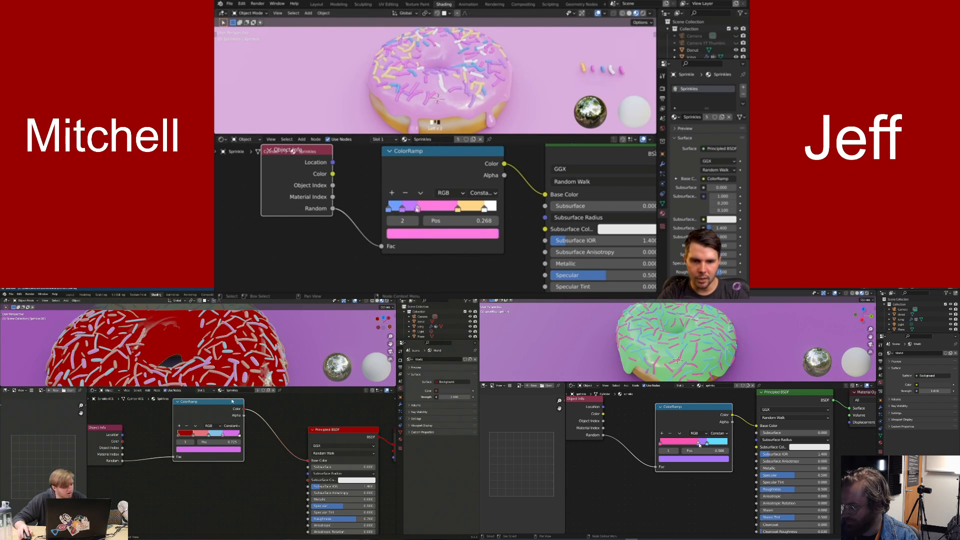
{"action": "scroll", "coordinate": [225, 375], "scroll_direction": "down", "scroll_amount": 5}
{"action": "left_click_drag", "start_coordinate": [699, 445], "coordinate": [710, 444]}
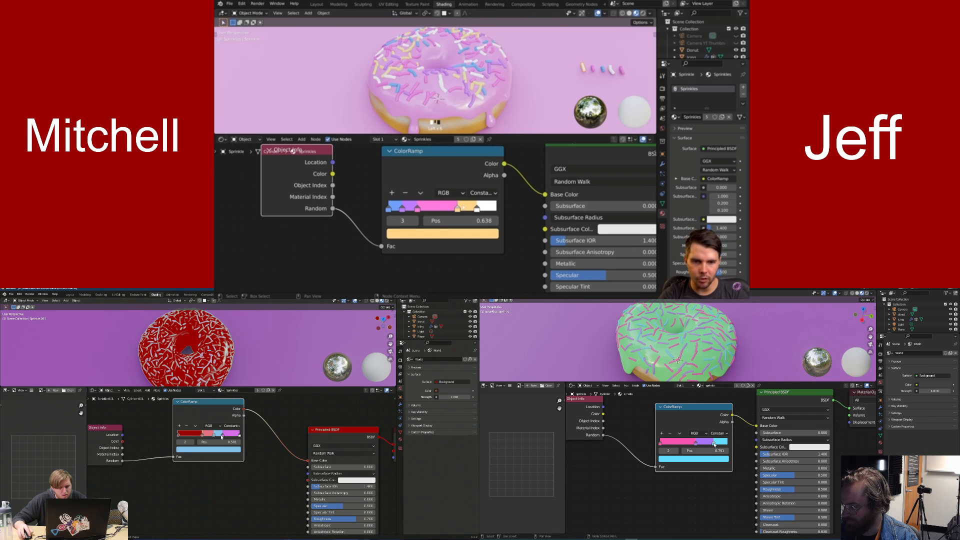
Respace the red donut's salmon, blue and violet ColorRamp stops to change the share of each sprinkle color
{"action": "left_click_drag", "start_coordinate": [226, 436], "coordinate": [229, 435]}
{"action": "middle_click_drag", "start_coordinate": [711, 368], "coordinate": [655, 349]}
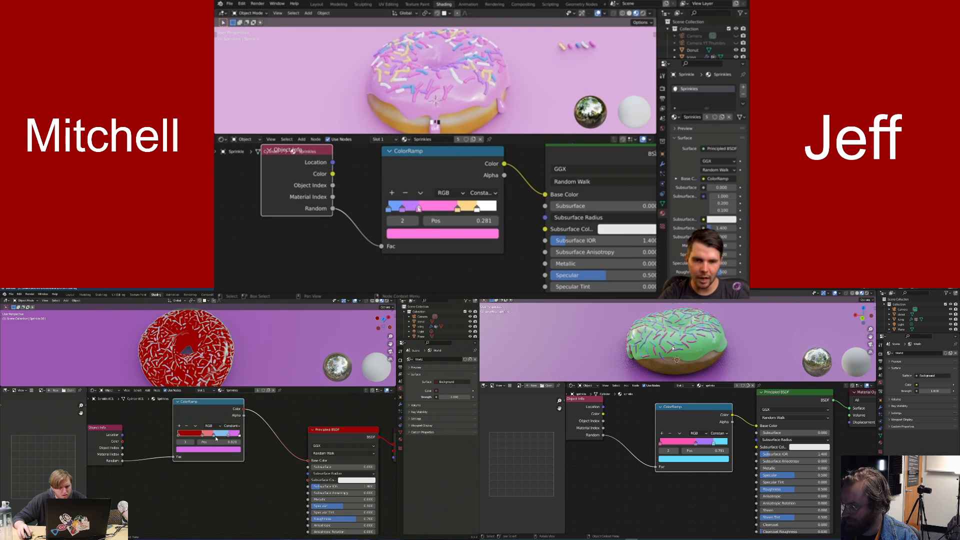
{"action": "left_click_drag", "start_coordinate": [215, 438], "coordinate": [221, 437]}
{"action": "scroll", "coordinate": [655, 348], "scroll_direction": "down", "scroll_amount": 2}
{"action": "middle_click_drag", "start_coordinate": [665, 348], "coordinate": [753, 342]}
{"action": "left_click_drag", "start_coordinate": [207, 437], "coordinate": [204, 437]}
{"action": "middle_click_drag", "start_coordinate": [753, 343], "coordinate": [722, 346]}
{"action": "left_click_drag", "start_coordinate": [219, 436], "coordinate": [228, 436]}
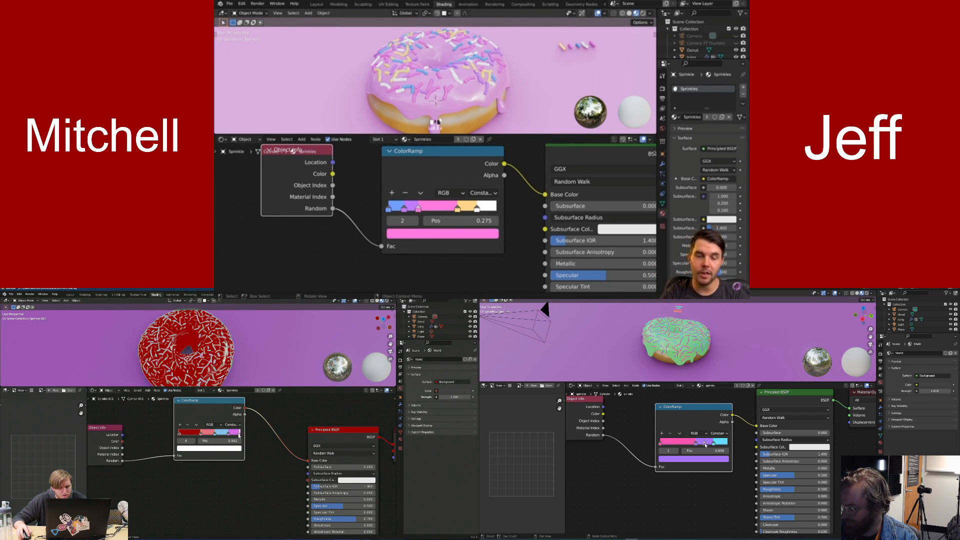
Color the green donut's new ColorRamp stop between violet and blue a near-white lavender
{"action": "left_click", "coordinate": [707, 459]}
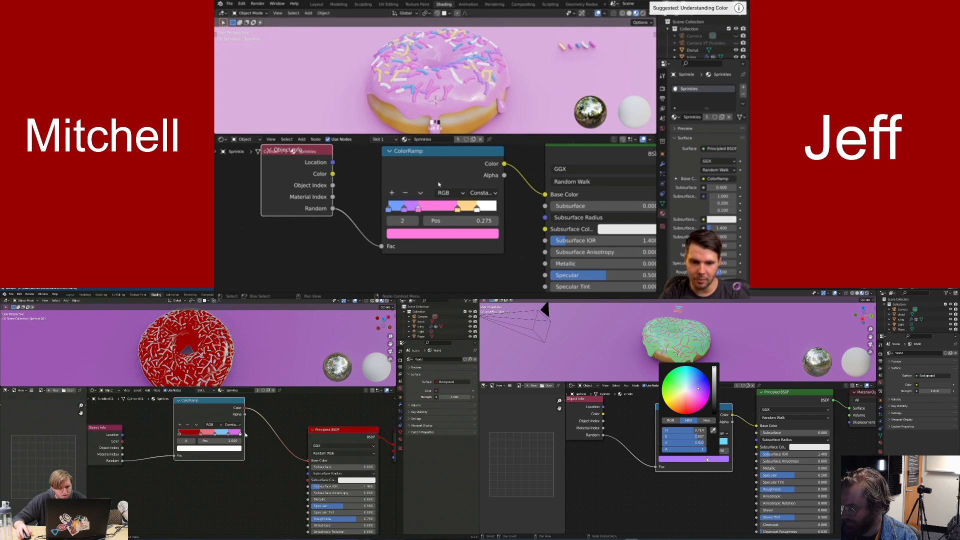
{"action": "left_click_drag", "start_coordinate": [681, 395], "coordinate": [685, 392]}
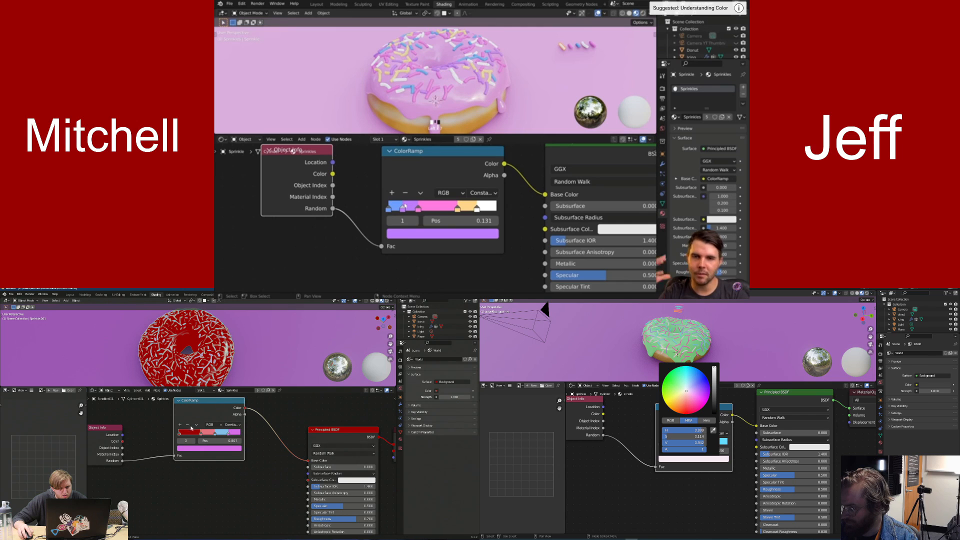
{"action": "left_click_drag", "start_coordinate": [684, 393], "coordinate": [689, 392]}
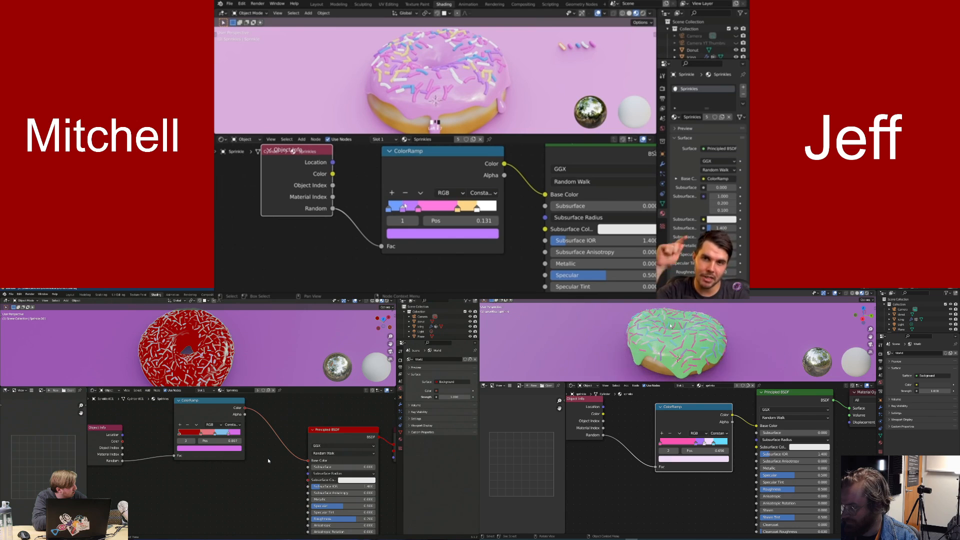
Adjust the spacing of the green donut's last three ColorRamp stops, placing the violet one at about 0.58
{"action": "scroll", "coordinate": [690, 343], "scroll_direction": "up", "scroll_amount": 6}
{"action": "scroll", "coordinate": [690, 343], "scroll_direction": "down", "scroll_amount": 3}
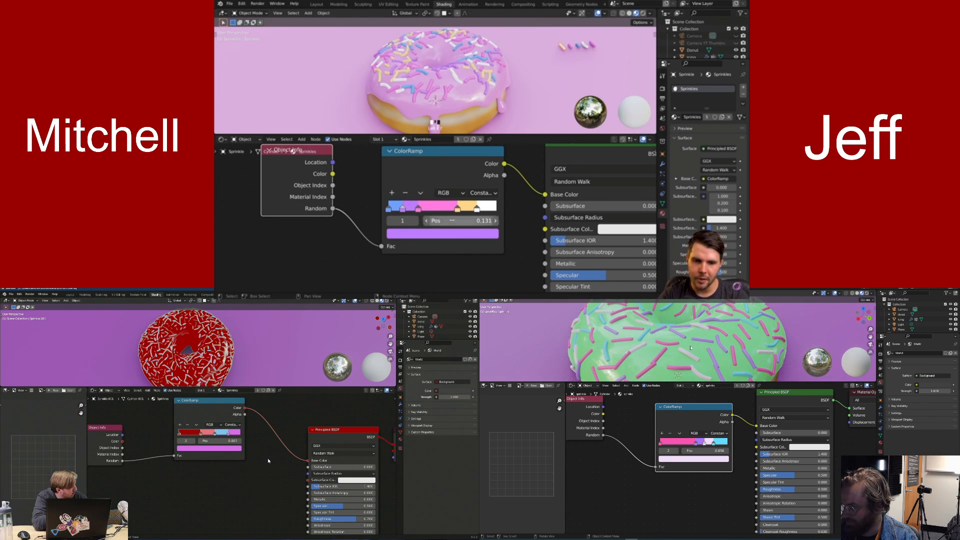
{"action": "left_click", "coordinate": [719, 443]}
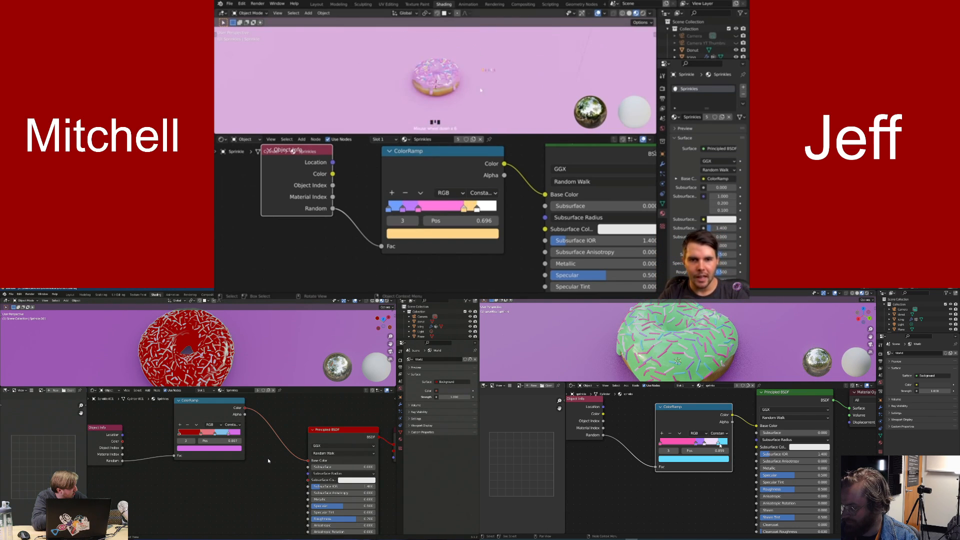
{"action": "left_click", "coordinate": [698, 443]}
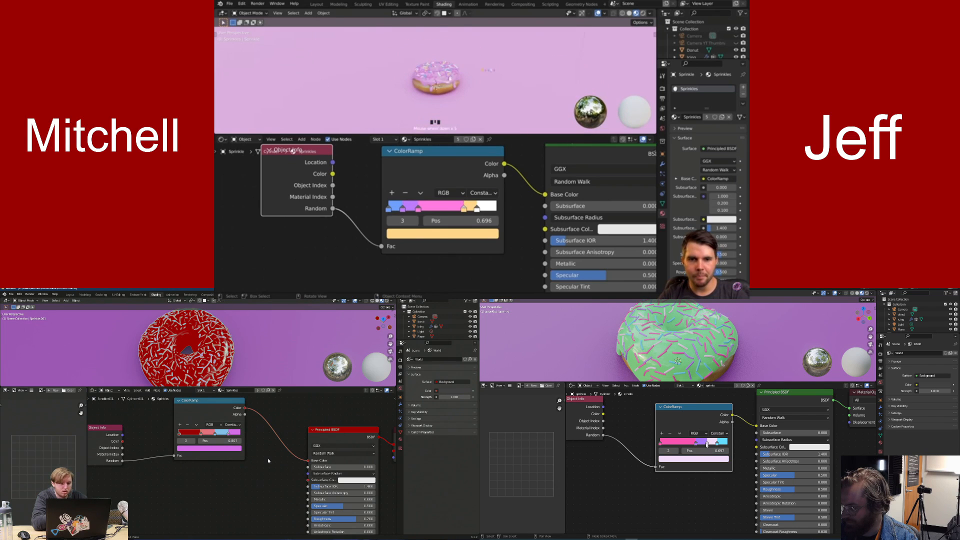
Move the red donut's salmon ColorRamp stop to about 0.58 and its blue stop to about 0.70
{"action": "scroll", "coordinate": [231, 410], "scroll_direction": "up", "scroll_amount": 2}
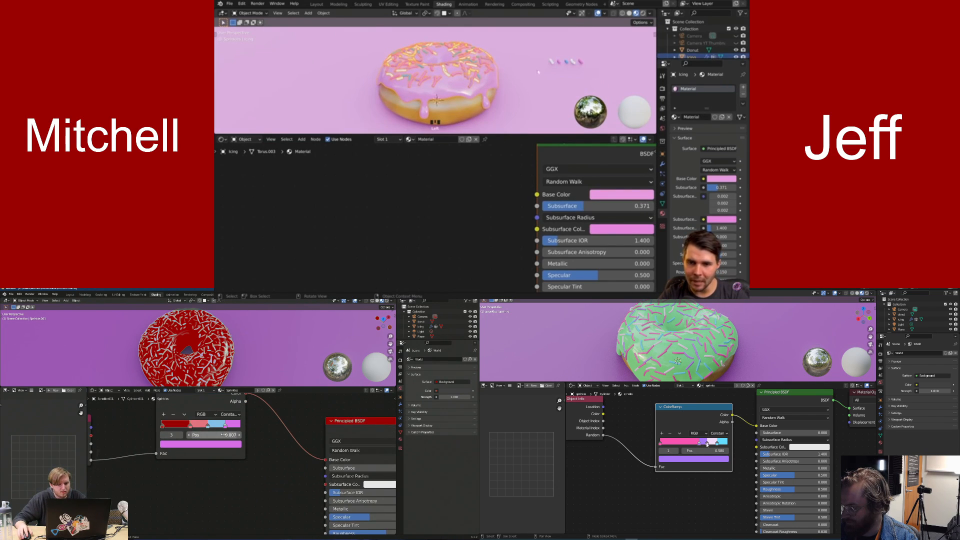
{"action": "left_click_drag", "start_coordinate": [208, 426], "coordinate": [212, 426]}
{"action": "middle_click_drag", "start_coordinate": [732, 354], "coordinate": [667, 341]}
{"action": "scroll", "coordinate": [722, 336], "scroll_direction": "up", "scroll_amount": 8}
{"action": "left_click_drag", "start_coordinate": [192, 430], "coordinate": [202, 427]}
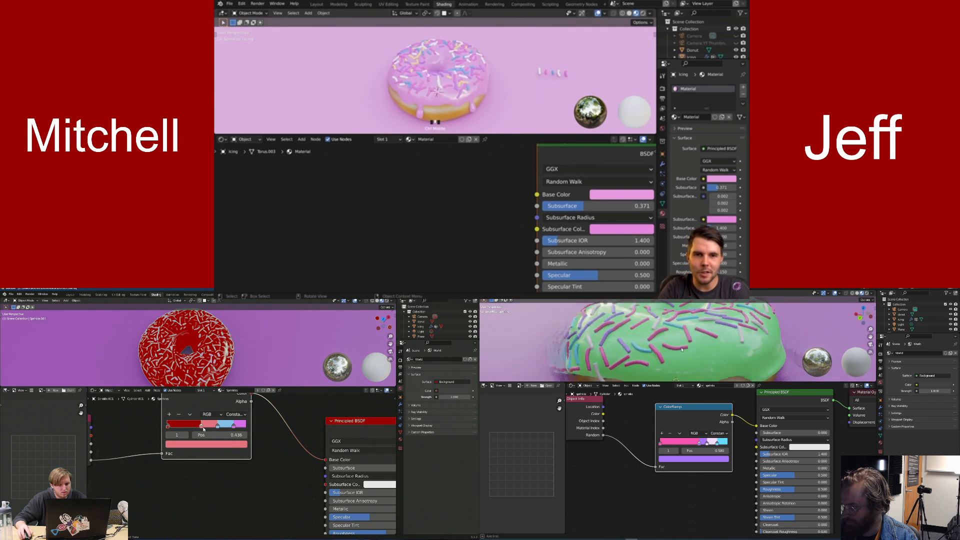
{"action": "middle_click_drag", "start_coordinate": [723, 336], "coordinate": [762, 347]}
{"action": "scroll", "coordinate": [763, 346], "scroll_direction": "down", "scroll_amount": 5}
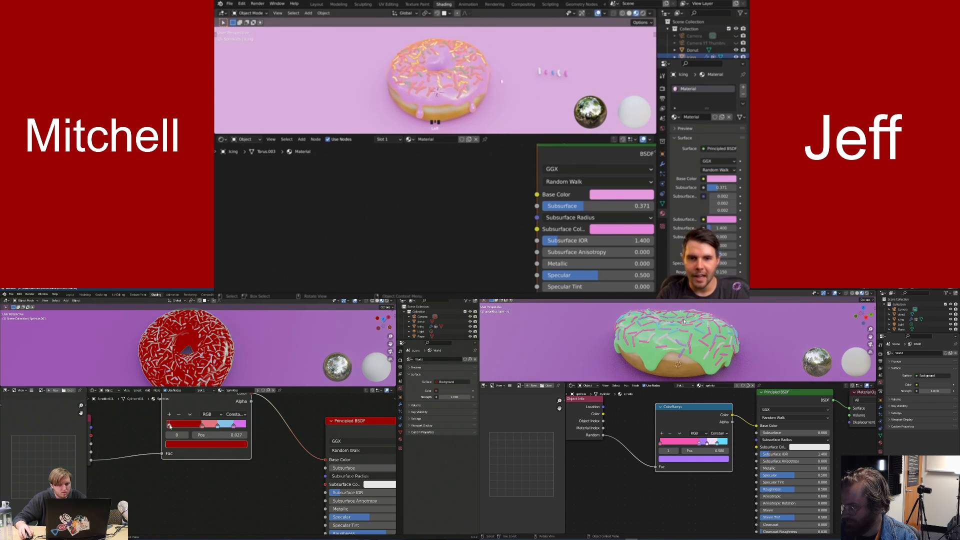
{"action": "left_click", "coordinate": [167, 425]}
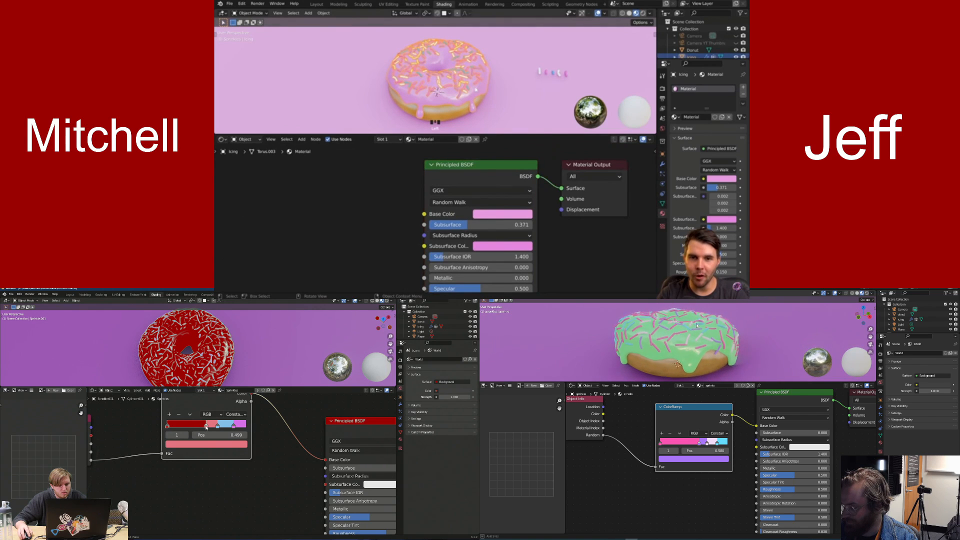
{"action": "left_click_drag", "start_coordinate": [206, 427], "coordinate": [222, 426]}
{"action": "middle_click_drag", "start_coordinate": [685, 328], "coordinate": [667, 334]}
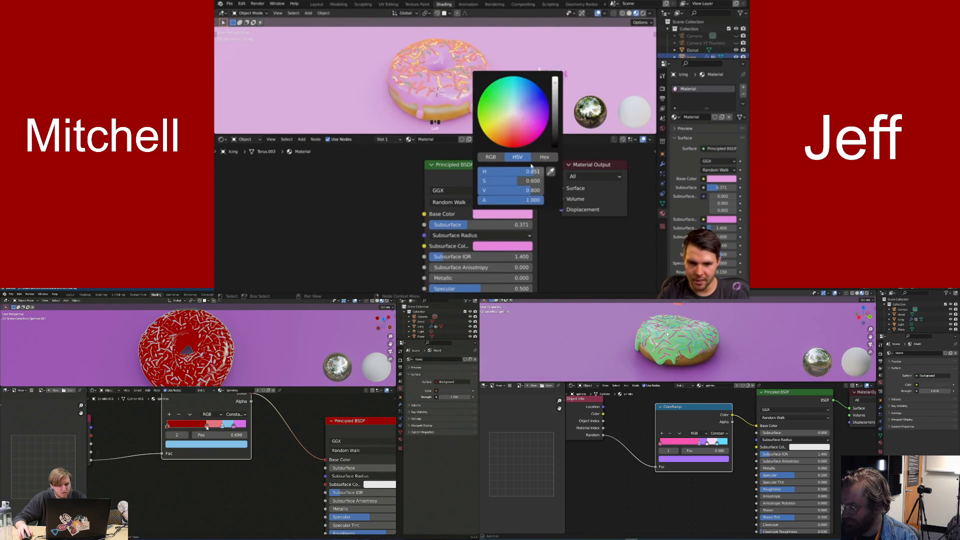
{"action": "left_click_drag", "start_coordinate": [212, 427], "coordinate": [213, 427]}
Examine the sprinkle color distribution on the red and green donuts from several angles
{"action": "mouse_move", "coordinate": [668, 330]}
{"action": "middle_mouse_down"}
{"action": "mouse_move", "coordinate": [658, 313]}
{"action": "mouse_move", "coordinate": [670, 328]}
{"action": "middle_mouse_up"}
{"action": "middle_click_drag", "start_coordinate": [248, 345], "coordinate": [247, 325]}
{"action": "middle_click_drag", "start_coordinate": [670, 328], "coordinate": [675, 336]}
{"action": "middle_click_drag", "start_coordinate": [247, 325], "coordinate": [245, 318]}
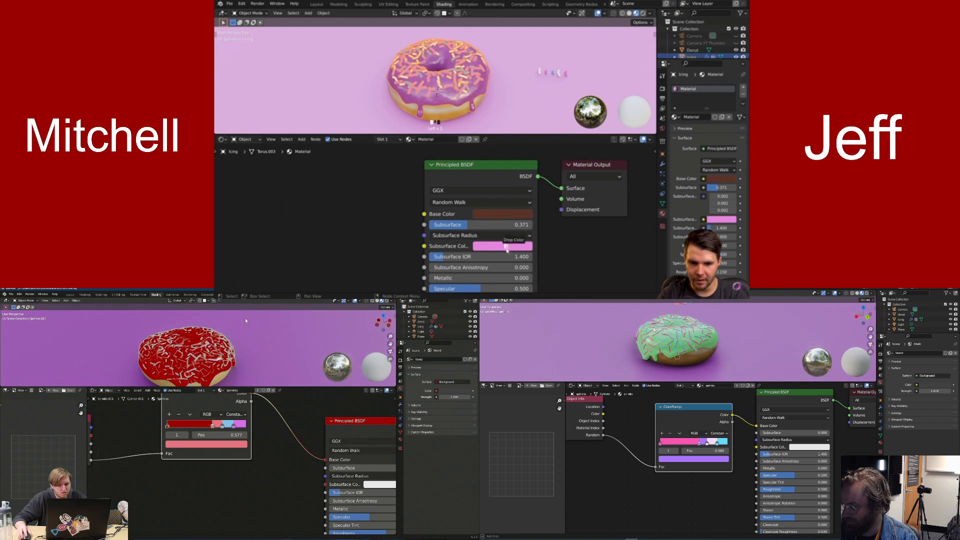
{"action": "middle_click_drag", "start_coordinate": [675, 336], "coordinate": [677, 339]}
{"action": "middle_click_drag", "start_coordinate": [245, 318], "coordinate": [185, 345]}
{"action": "middle_click_drag", "start_coordinate": [677, 338], "coordinate": [675, 338]}
{"action": "middle_click_drag", "start_coordinate": [185, 345], "coordinate": [165, 370]}
{"action": "middle_click_drag", "start_coordinate": [675, 338], "coordinate": [673, 336]}
{"action": "middle_click_drag", "start_coordinate": [165, 370], "coordinate": [153, 390]}
{"action": "middle_click_drag", "start_coordinate": [674, 336], "coordinate": [634, 328]}
Try a saturation of 0.85 for the red donut icing's Base Color and settle on 0.75
{"action": "left_click", "coordinate": [235, 336]}
{"action": "left_click", "coordinate": [376, 459]}
{"action": "left_click", "coordinate": [374, 433]}
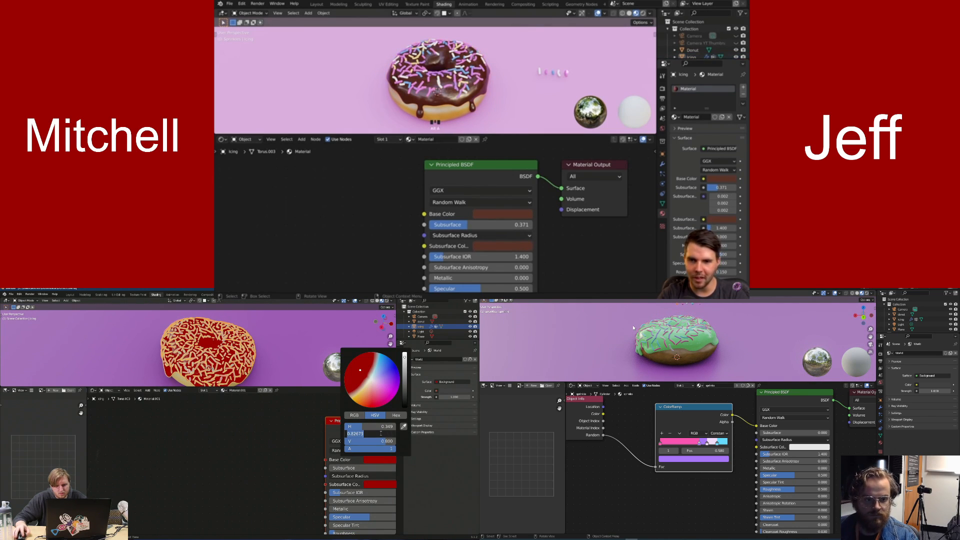
{"action": "type", "text": ".85"}
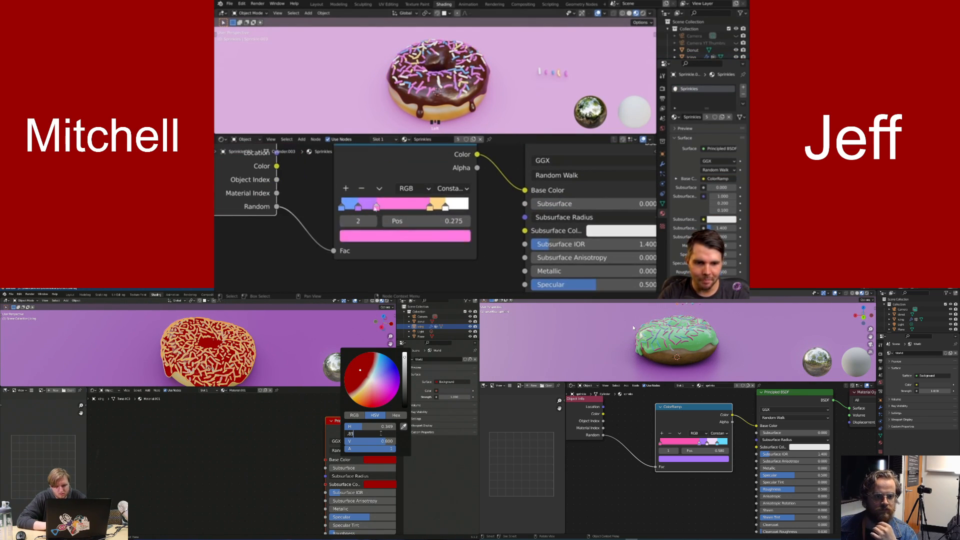
{"action": "key", "text": "Return"}
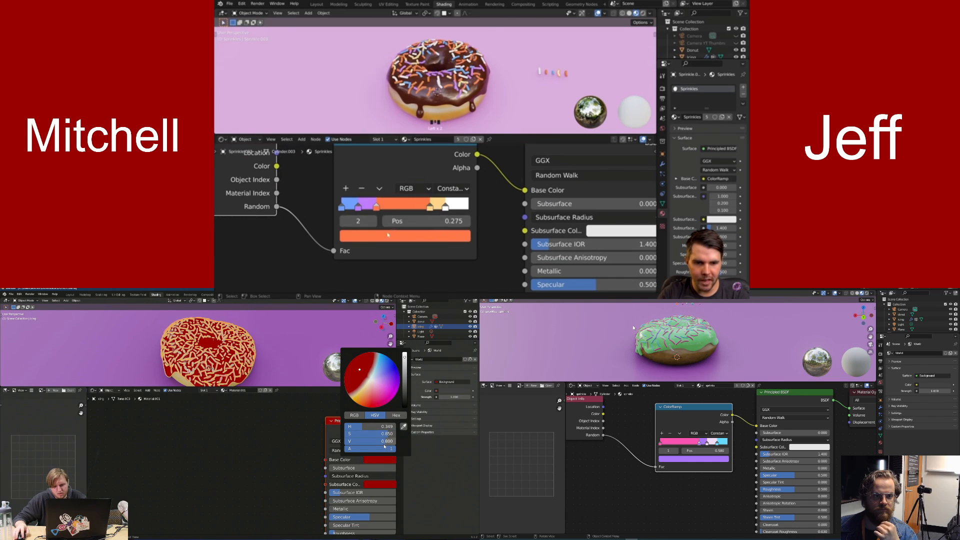
{"action": "double_click", "coordinate": [390, 435]}
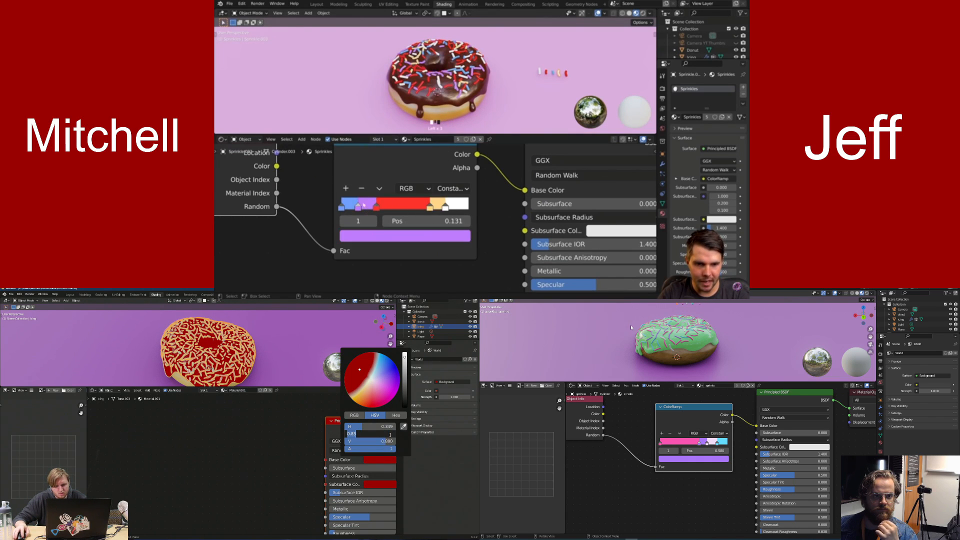
{"action": "key", "text": "BackSpace"}
{"action": "type", "text": ".75"}
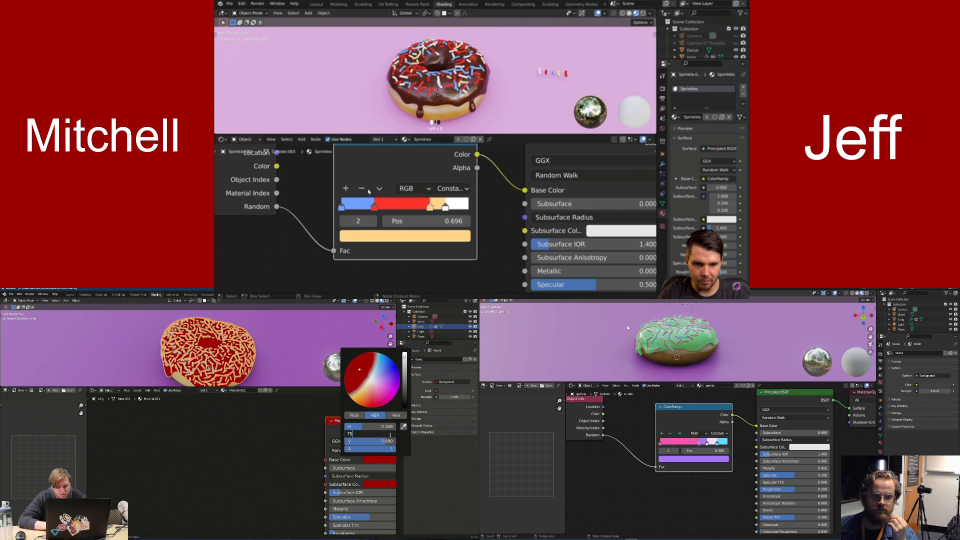
{"action": "key", "text": "Return"}
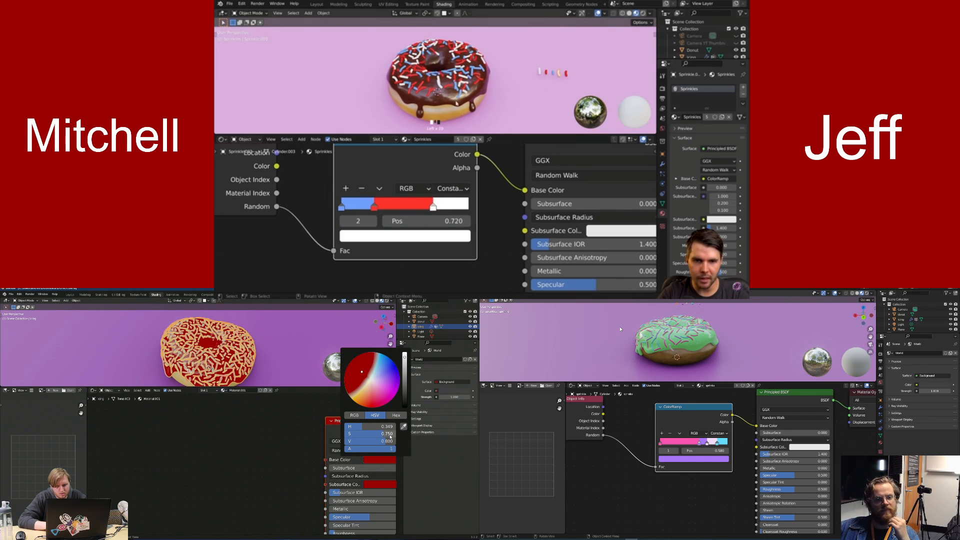
Set the value (V) of the red donut icing's Base Color to 0.85
{"action": "double_click", "coordinate": [386, 440]}
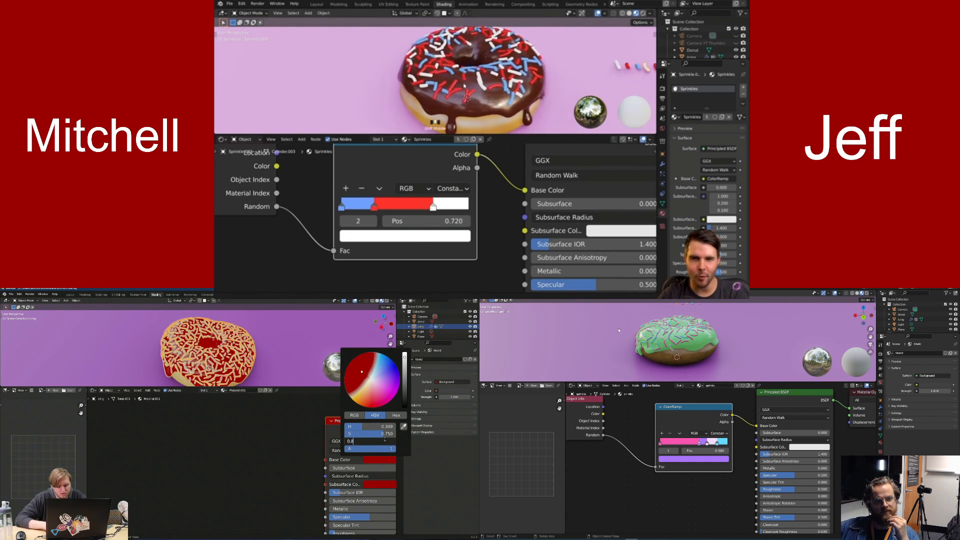
{"action": "key", "text": "BackSpace"}
{"action": "type", "text": "5"}
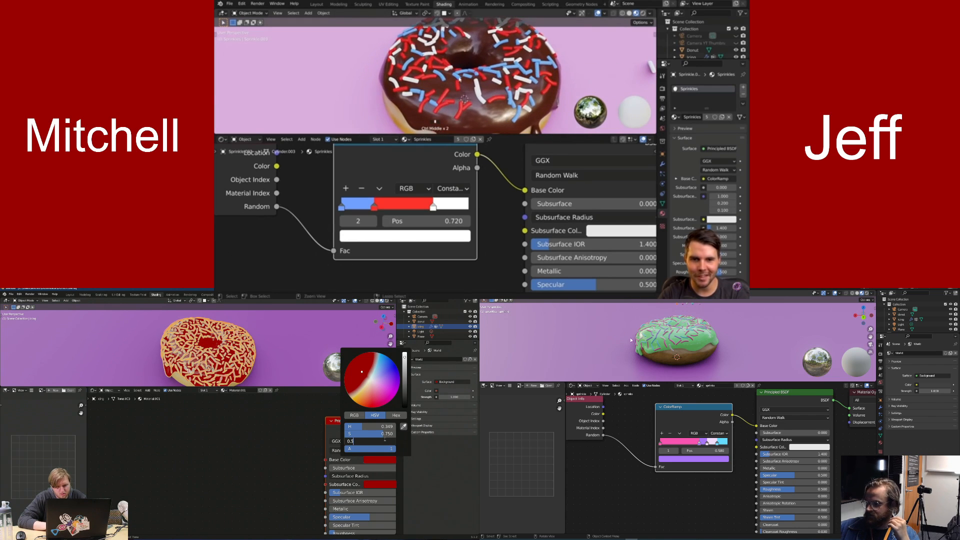
{"action": "key", "text": "Return"}
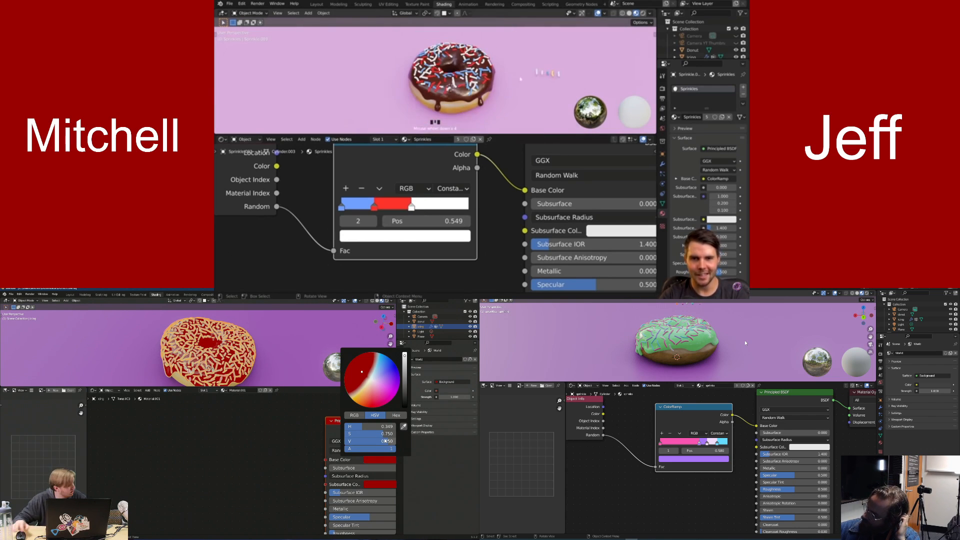
Select the green donut's icing to work on its Principled BSDF material
{"action": "scroll", "coordinate": [745, 343], "scroll_direction": "down", "scroll_amount": 3}
{"action": "middle_click_drag", "start_coordinate": [745, 343], "coordinate": [694, 354]}
{"action": "left_click", "coordinate": [693, 354]}
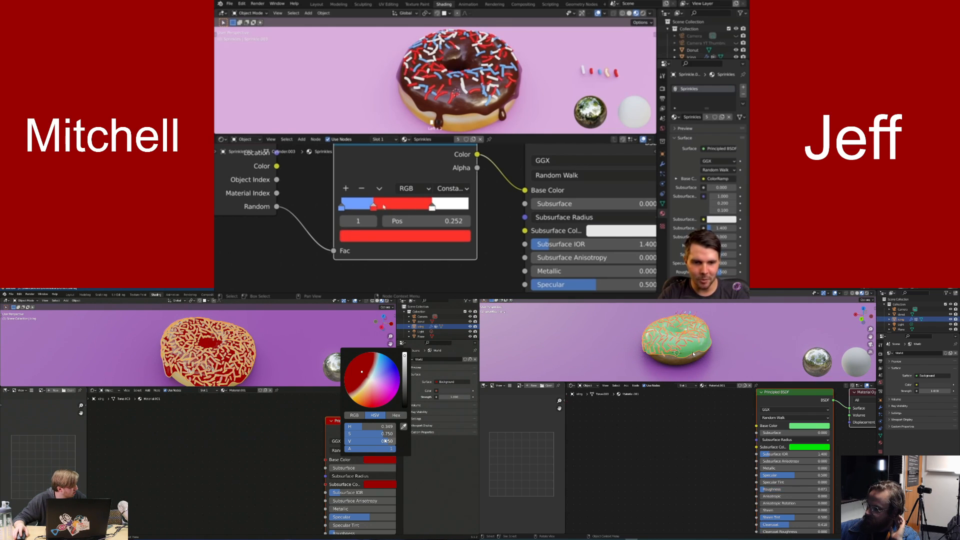
{"action": "scroll", "coordinate": [811, 475], "scroll_direction": "up", "scroll_amount": 3}
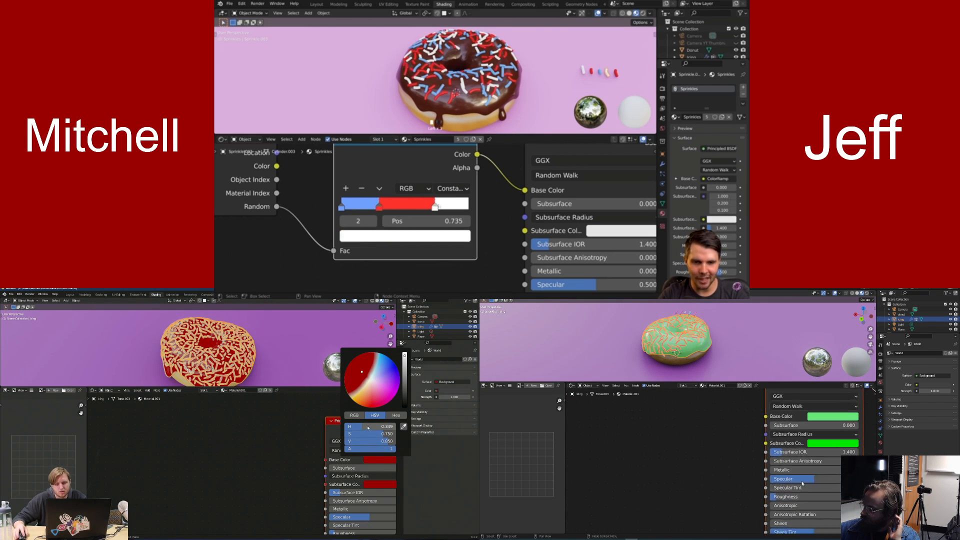
{"action": "scroll", "coordinate": [805, 485], "scroll_direction": "down", "scroll_amount": 5}
Try blue and pink hues for the red icing's Base Color, return it to red, and raise the green icing's Emission Strength
{"action": "left_click_drag", "start_coordinate": [370, 426], "coordinate": [394, 427]}
{"action": "scroll", "coordinate": [800, 500], "scroll_direction": "down", "scroll_amount": 2}
{"action": "scroll", "coordinate": [799, 502], "scroll_direction": "down", "scroll_amount": 3}
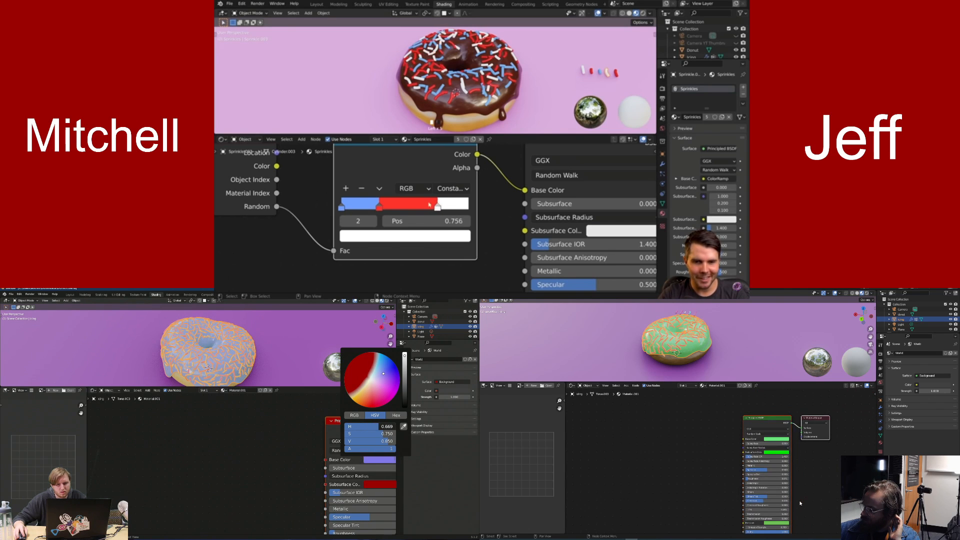
{"action": "middle_click_drag", "start_coordinate": [799, 499], "coordinate": [799, 473]}
{"action": "left_click_drag", "start_coordinate": [394, 426], "coordinate": [397, 426]}
{"action": "left_click_drag", "start_coordinate": [777, 496], "coordinate": [781, 495]}
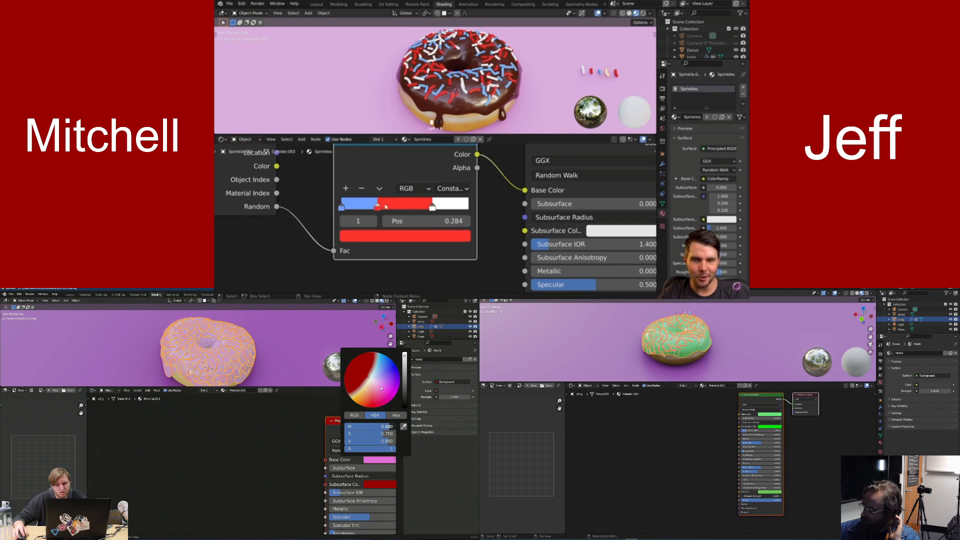
{"action": "left_click_drag", "start_coordinate": [397, 426], "coordinate": [400, 426]}
{"action": "left_click_drag", "start_coordinate": [782, 496], "coordinate": [795, 495]}
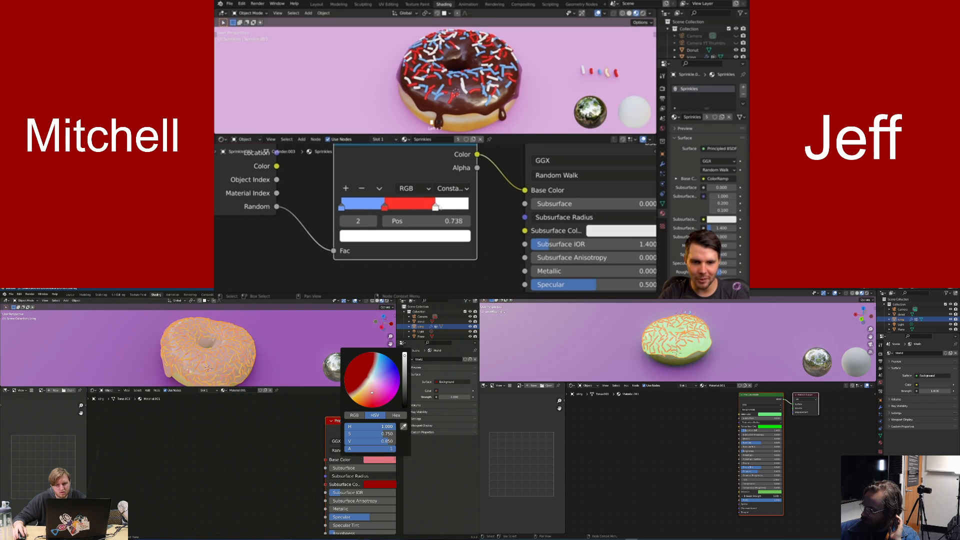
{"action": "left_click_drag", "start_coordinate": [379, 426], "coordinate": [363, 426]}
{"action": "scroll", "coordinate": [691, 349], "scroll_direction": "up", "scroll_amount": 2}
{"action": "middle_click_drag", "start_coordinate": [691, 349], "coordinate": [695, 351]}
{"action": "left_click_drag", "start_coordinate": [363, 426], "coordinate": [362, 426]}
{"action": "middle_click_drag", "start_coordinate": [695, 351], "coordinate": [700, 354]}
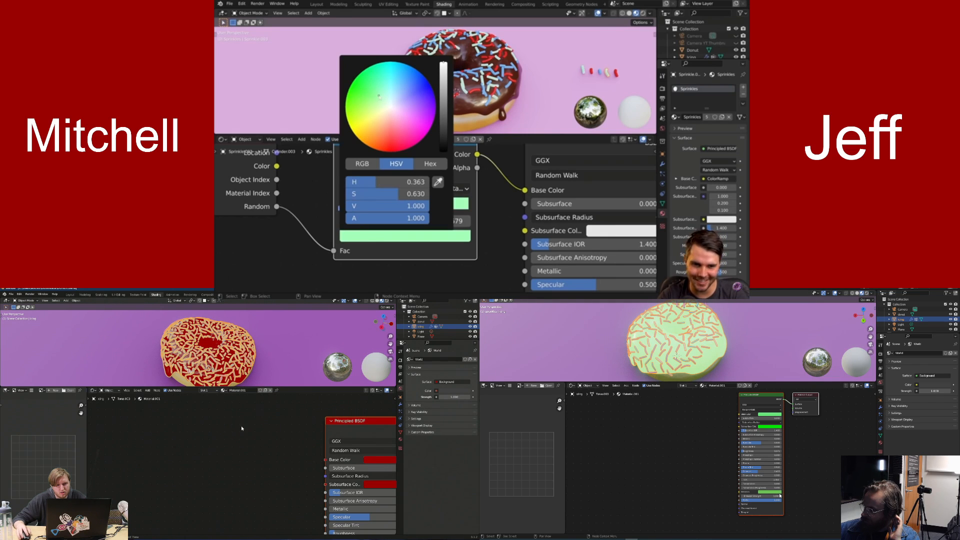
Try weaker and stronger Emission Strengths on the green icing, settling on a strong glow, and inspect the deselected red donut from several angles
{"action": "left_click", "coordinate": [130, 362]}
{"action": "middle_click_drag", "start_coordinate": [130, 362], "coordinate": [155, 371]}
{"action": "left_click_drag", "start_coordinate": [773, 496], "coordinate": [772, 497]}
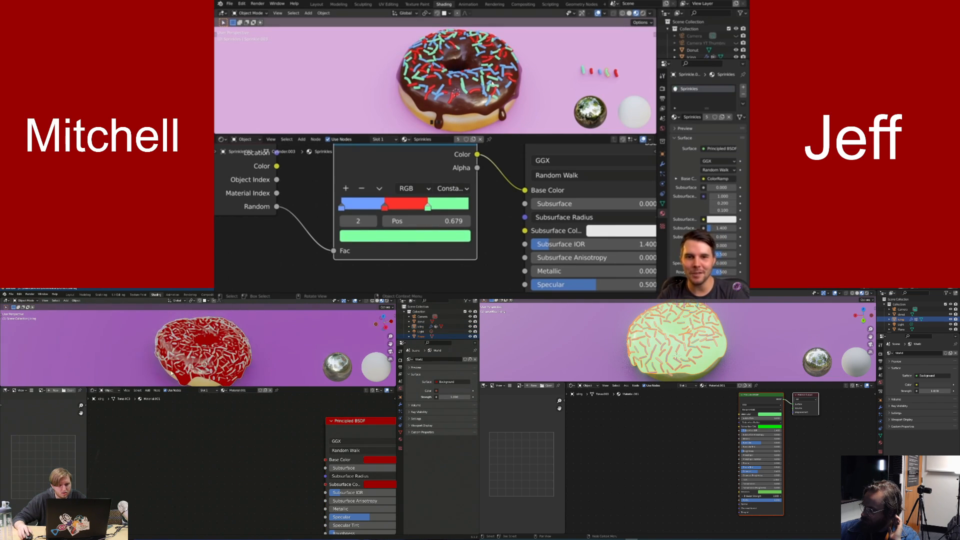
{"action": "middle_click_drag", "start_coordinate": [155, 371], "coordinate": [195, 382]}
{"action": "left_click_drag", "start_coordinate": [772, 496], "coordinate": [765, 496]}
{"action": "middle_click_drag", "start_coordinate": [195, 383], "coordinate": [224, 314]}
{"action": "left_click_drag", "start_coordinate": [765, 496], "coordinate": [760, 496]}
{"action": "middle_click_drag", "start_coordinate": [224, 314], "coordinate": [231, 313]}
{"action": "left_click_drag", "start_coordinate": [760, 496], "coordinate": [751, 496]}
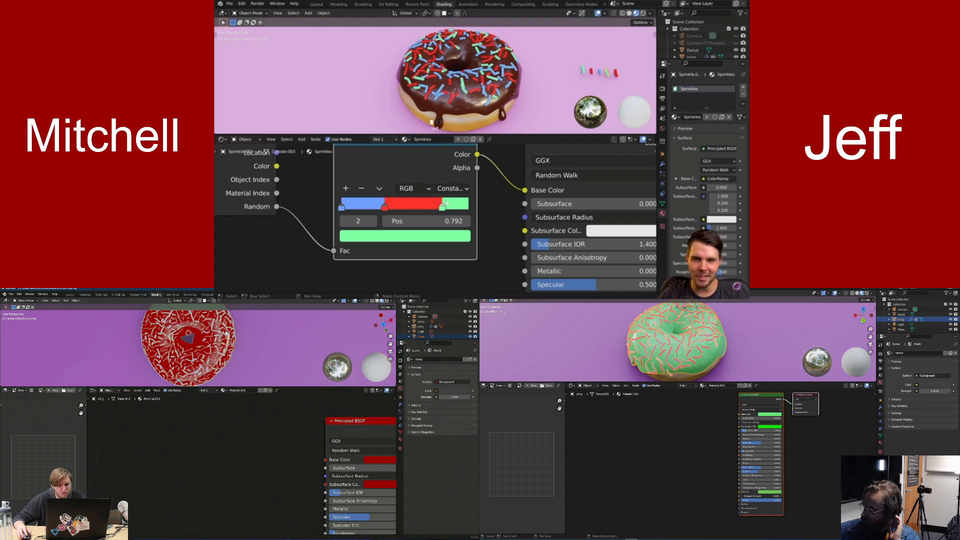
{"action": "middle_click_drag", "start_coordinate": [230, 313], "coordinate": [253, 376]}
{"action": "left_click_drag", "start_coordinate": [750, 496], "coordinate": [776, 496]}
{"action": "middle_click_drag", "start_coordinate": [252, 376], "coordinate": [260, 345]}
{"action": "left_click_drag", "start_coordinate": [775, 496], "coordinate": [776, 496]}
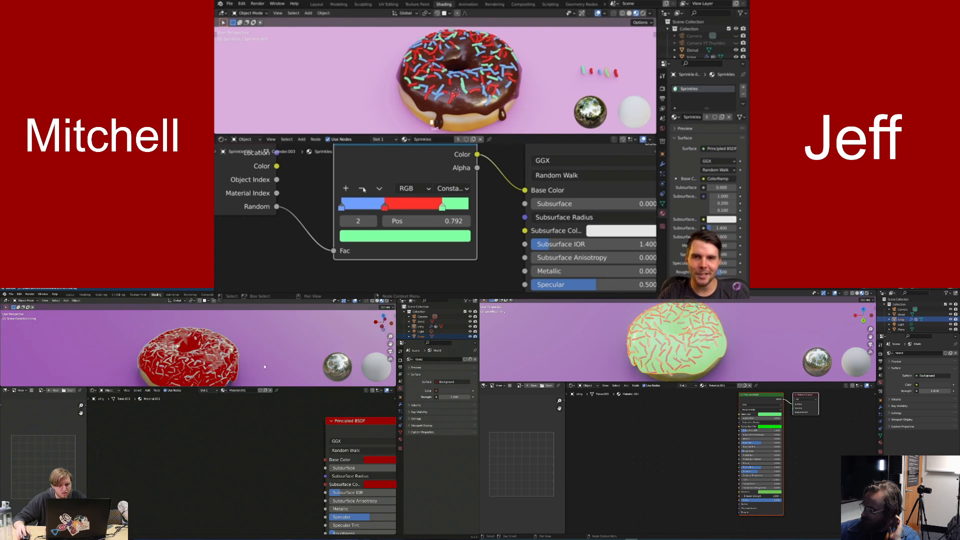
{"action": "middle_click_drag", "start_coordinate": [260, 345], "coordinate": [263, 335]}
{"action": "left_click_drag", "start_coordinate": [776, 497], "coordinate": [776, 496]}
Set the red icing's Roughness to about 0.23 and switch the green donut's viewport to rendered shading
{"action": "middle_click_drag", "start_coordinate": [299, 469], "coordinate": [257, 450]}
{"action": "middle_click_drag", "start_coordinate": [721, 346], "coordinate": [700, 318]}
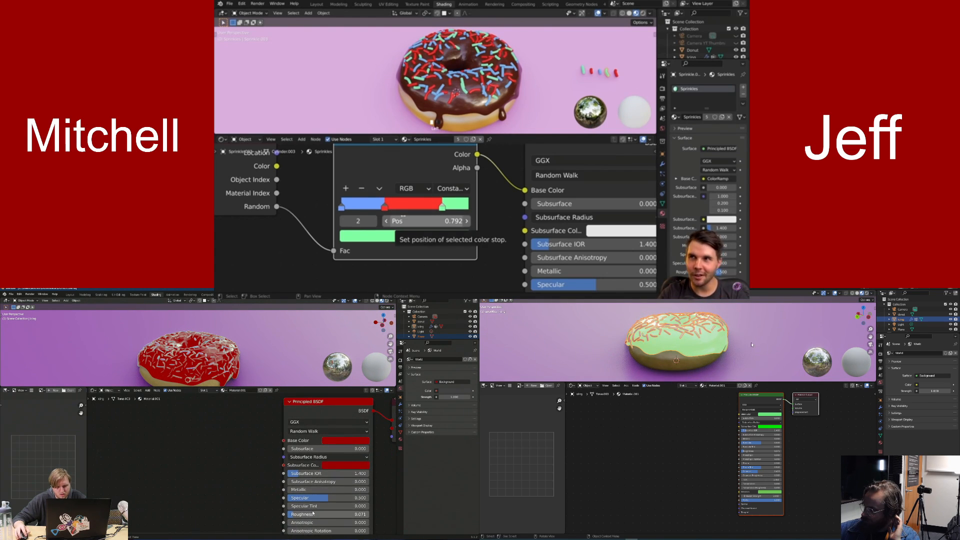
{"action": "left_click", "coordinate": [809, 331]}
{"action": "left_click_drag", "start_coordinate": [307, 514], "coordinate": [306, 514]}
{"action": "left_click", "coordinate": [867, 293]}
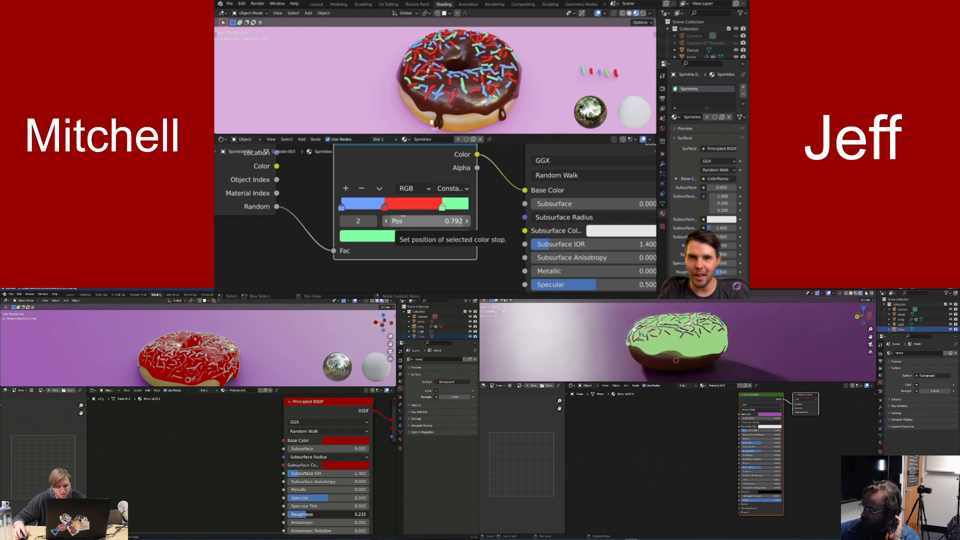
Examine the red icing's gloss and the green donut's rendered glow from several angles and distances
{"action": "middle_click_drag", "start_coordinate": [206, 350], "coordinate": [200, 370]}
{"action": "middle_click_drag", "start_coordinate": [723, 335], "coordinate": [742, 331]}
{"action": "middle_click_drag", "start_coordinate": [200, 370], "coordinate": [196, 359]}
{"action": "middle_click_drag", "start_coordinate": [742, 331], "coordinate": [758, 328]}
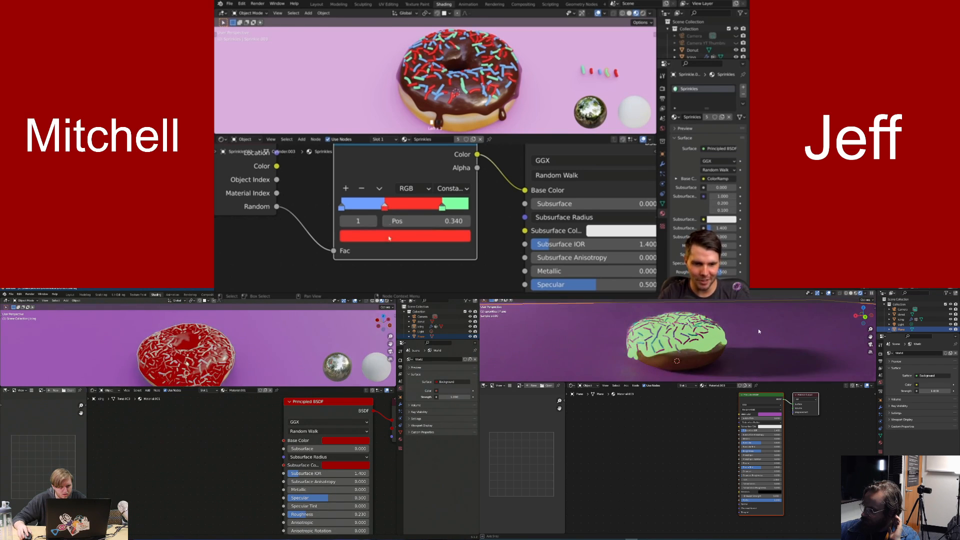
{"action": "scroll", "coordinate": [193, 353], "scroll_direction": "up", "scroll_amount": 4}
{"action": "middle_click_drag", "start_coordinate": [196, 359], "coordinate": [215, 362]}
{"action": "scroll", "coordinate": [756, 330], "scroll_direction": "down", "scroll_amount": 2}
{"action": "middle_click_drag", "start_coordinate": [742, 334], "coordinate": [735, 328]}
{"action": "scroll", "coordinate": [220, 358], "scroll_direction": "down", "scroll_amount": 4}
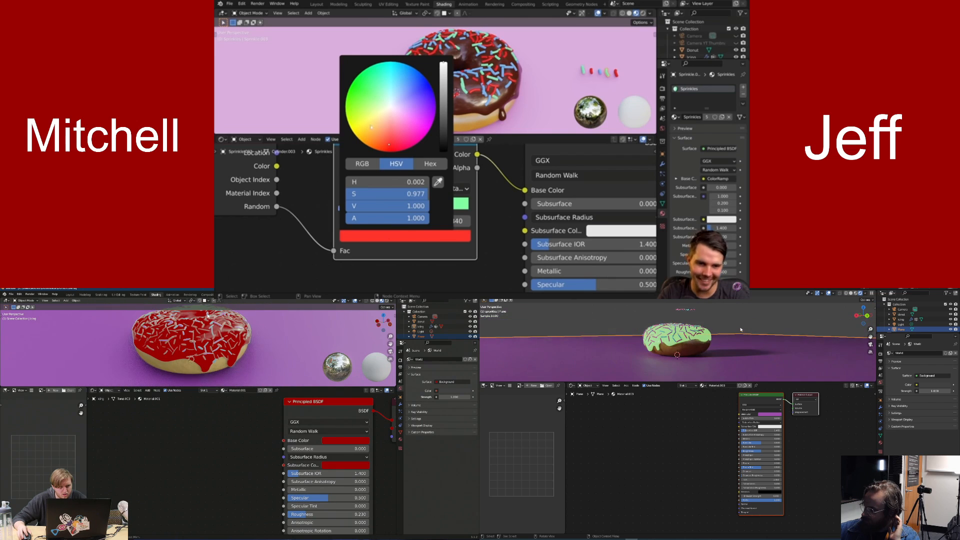
{"action": "left_click", "coordinate": [737, 328]}
{"action": "middle_click_drag", "start_coordinate": [225, 340], "coordinate": [272, 328]}
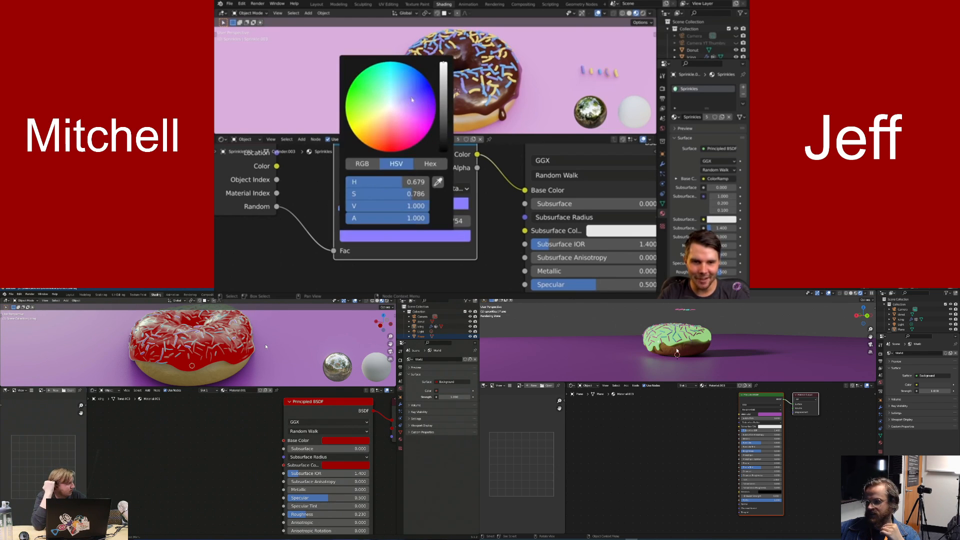
{"action": "scroll", "coordinate": [673, 351], "scroll_direction": "up", "scroll_amount": 4}
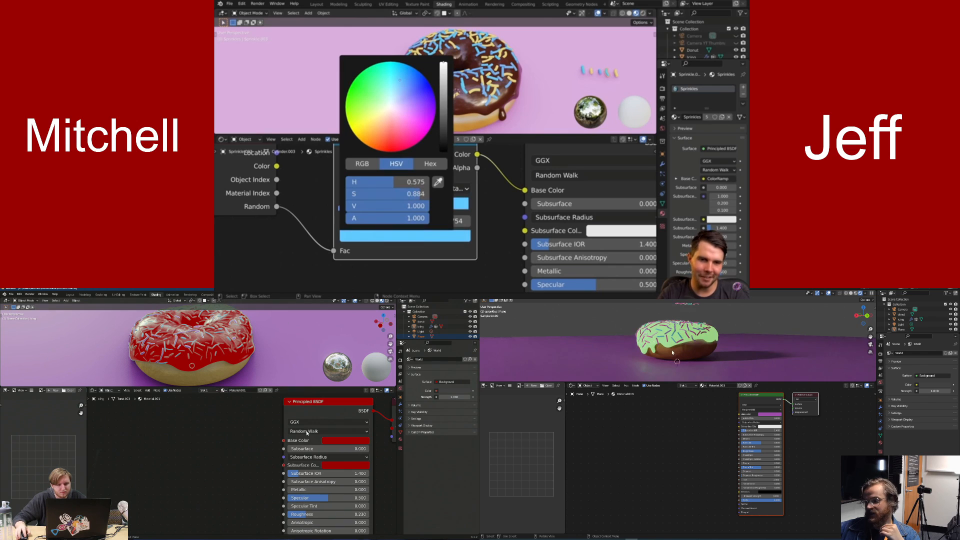
Sweep the hue of the red donut icing's Base Color and settle on an orange tone of about 0.07
{"action": "left_click", "coordinate": [331, 441]}
{"action": "middle_click_drag", "start_coordinate": [671, 351], "coordinate": [685, 353]}
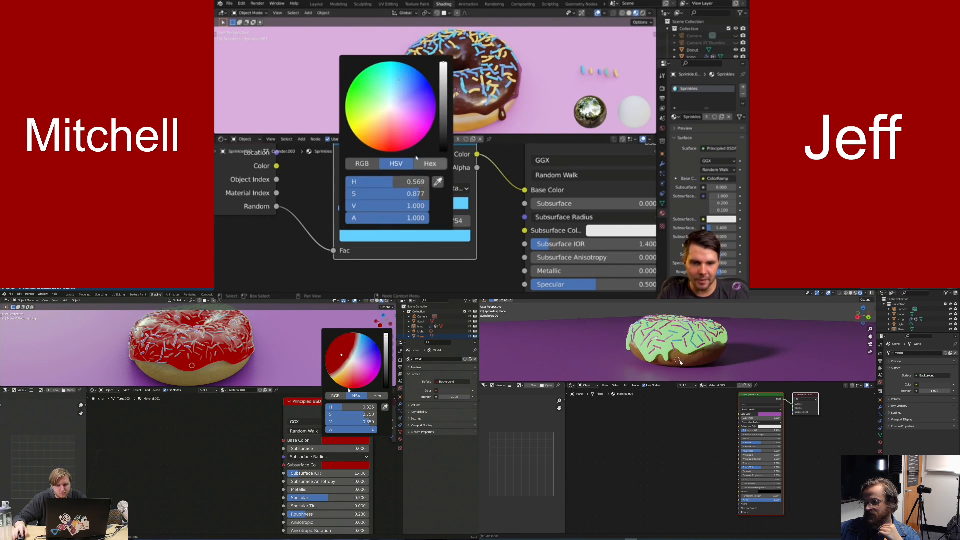
{"action": "left_click", "coordinate": [366, 365]}
{"action": "left_click_drag", "start_coordinate": [365, 407], "coordinate": [351, 407]}
{"action": "middle_click_drag", "start_coordinate": [675, 354], "coordinate": [674, 353]}
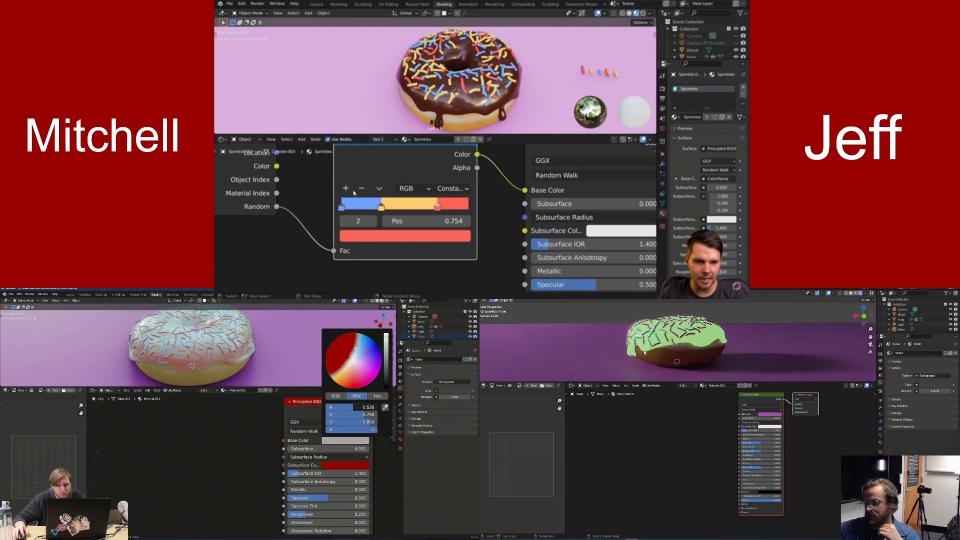
{"action": "left_click_drag", "start_coordinate": [351, 407], "coordinate": [333, 407]}
{"action": "middle_click_drag", "start_coordinate": [674, 353], "coordinate": [673, 350]}
{"action": "left_click_drag", "start_coordinate": [333, 407], "coordinate": [369, 407]}
{"action": "middle_click_drag", "start_coordinate": [674, 351], "coordinate": [674, 354]}
{"action": "left_click_drag", "start_coordinate": [369, 407], "coordinate": [334, 407]}
{"action": "middle_click_drag", "start_coordinate": [673, 355], "coordinate": [673, 359]}
{"action": "left_click_drag", "start_coordinate": [335, 407], "coordinate": [325, 407]}
{"action": "middle_click_drag", "start_coordinate": [673, 359], "coordinate": [651, 359]}
Darken the icing's orange Base Color to a value of about 0.065 and raise its saturation to about 0.94
{"action": "left_click_drag", "start_coordinate": [386, 349], "coordinate": [386, 388]}
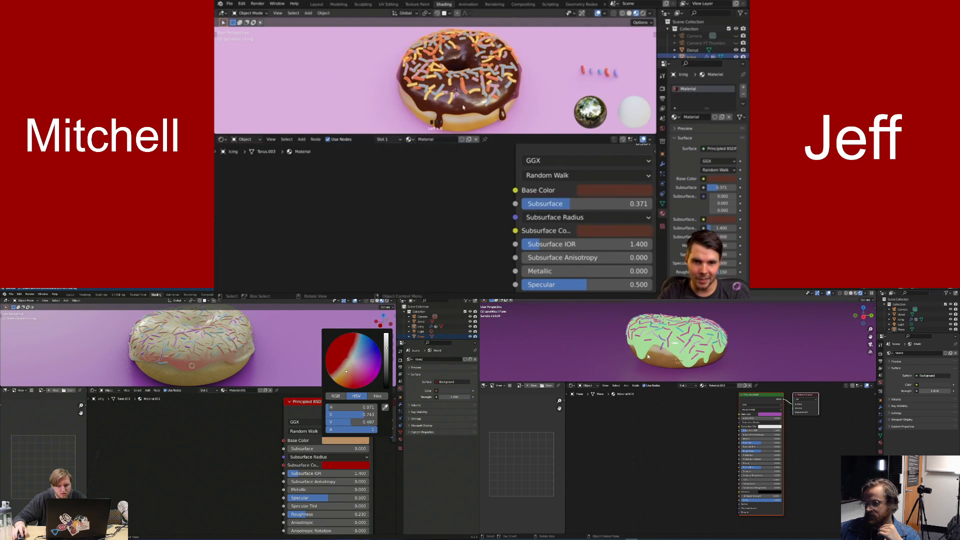
{"action": "middle_click_drag", "start_coordinate": [613, 333], "coordinate": [584, 328]}
{"action": "left_click_drag", "start_coordinate": [386, 387], "coordinate": [386, 383]}
{"action": "middle_click_drag", "start_coordinate": [583, 330], "coordinate": [570, 330]}
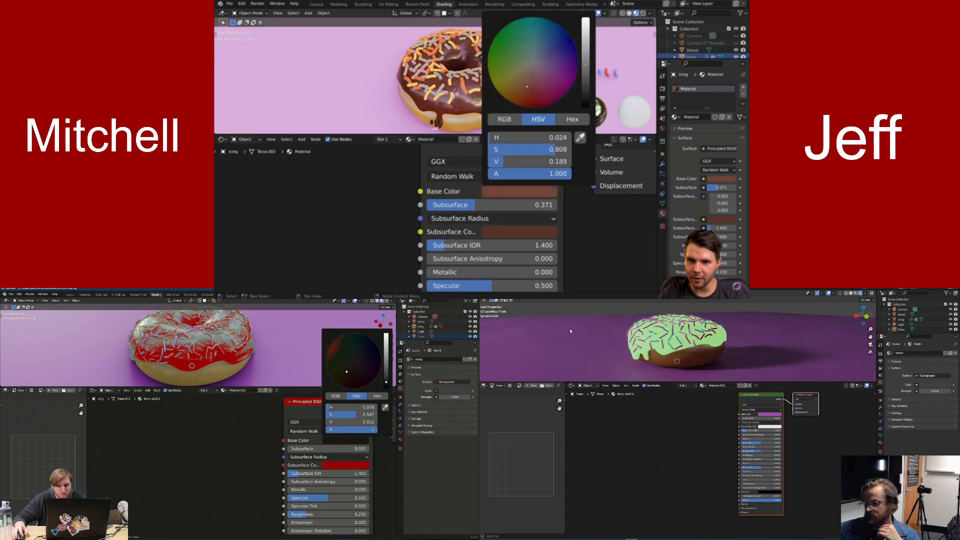
{"action": "left_click_drag", "start_coordinate": [385, 383], "coordinate": [386, 375]}
{"action": "middle_click_drag", "start_coordinate": [570, 330], "coordinate": [564, 330]}
{"action": "left_click_drag", "start_coordinate": [385, 375], "coordinate": [385, 368]}
{"action": "scroll", "coordinate": [591, 332], "scroll_direction": "down", "scroll_amount": 2}
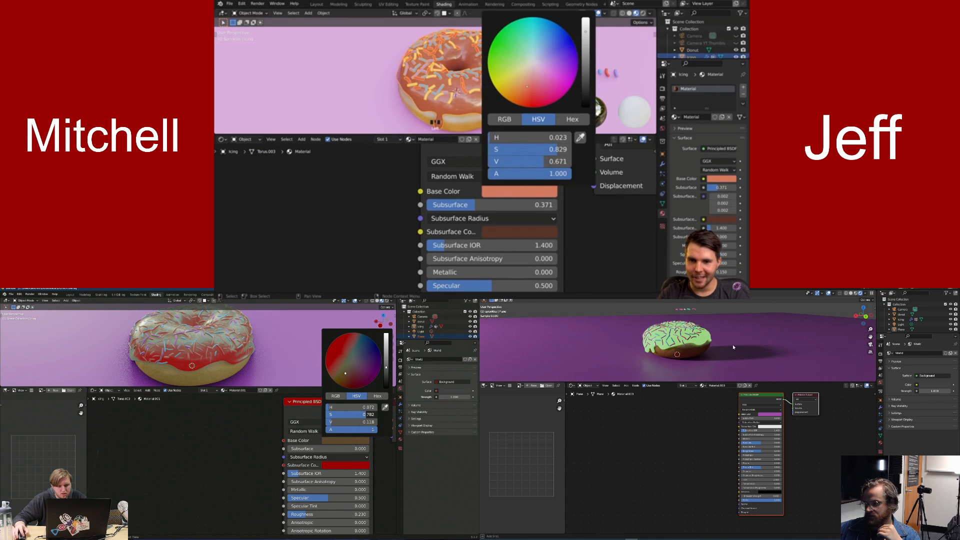
{"action": "left_click_drag", "start_coordinate": [366, 415], "coordinate": [371, 415]}
{"action": "middle_click_drag", "start_coordinate": [733, 347], "coordinate": [715, 346]}
{"action": "left_click_drag", "start_coordinate": [371, 415], "coordinate": [374, 415]}
{"action": "middle_click_drag", "start_coordinate": [715, 346], "coordinate": [712, 347]}
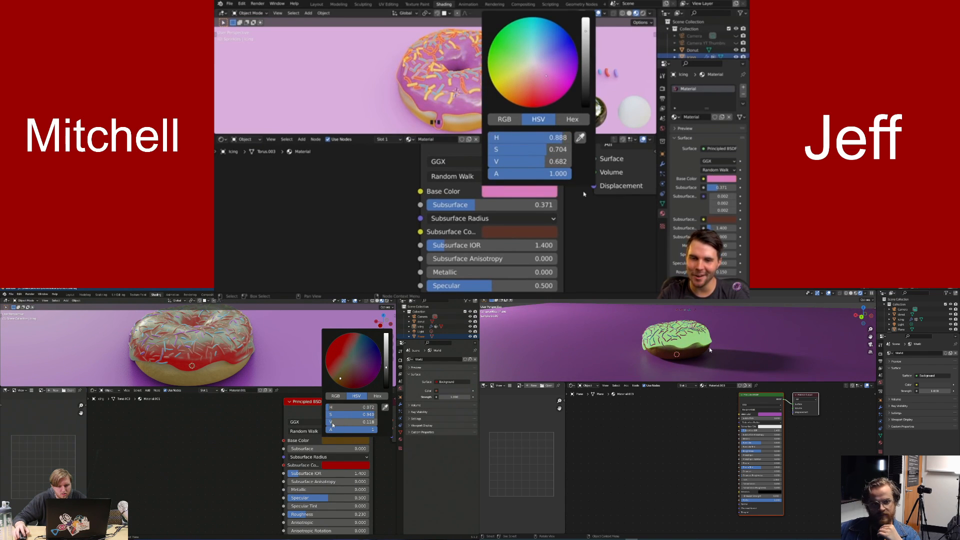
{"action": "left_click_drag", "start_coordinate": [333, 423], "coordinate": [332, 423]}
Set the Subsurface Color of the red donut's icing to white
{"action": "left_click", "coordinate": [328, 464]}
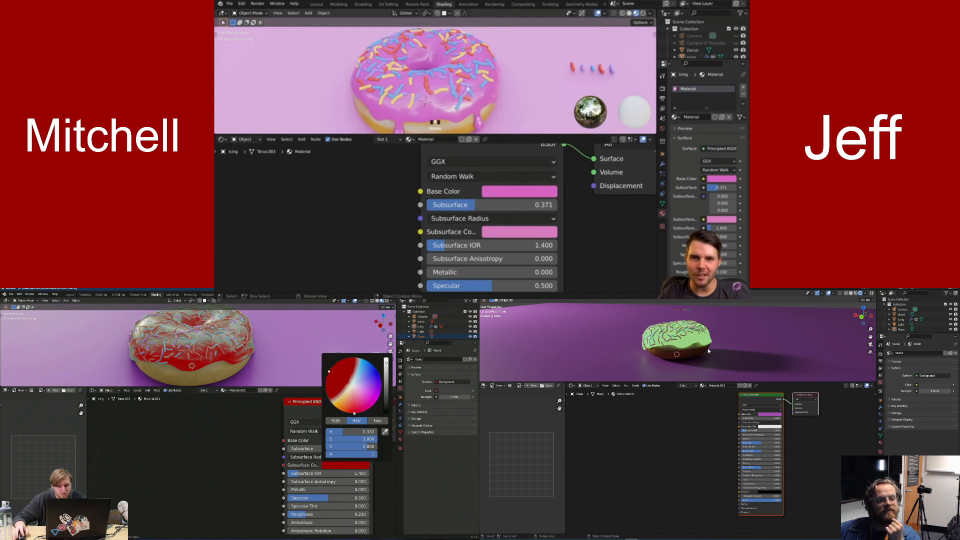
{"action": "left_click_drag", "start_coordinate": [353, 446], "coordinate": [377, 447]}
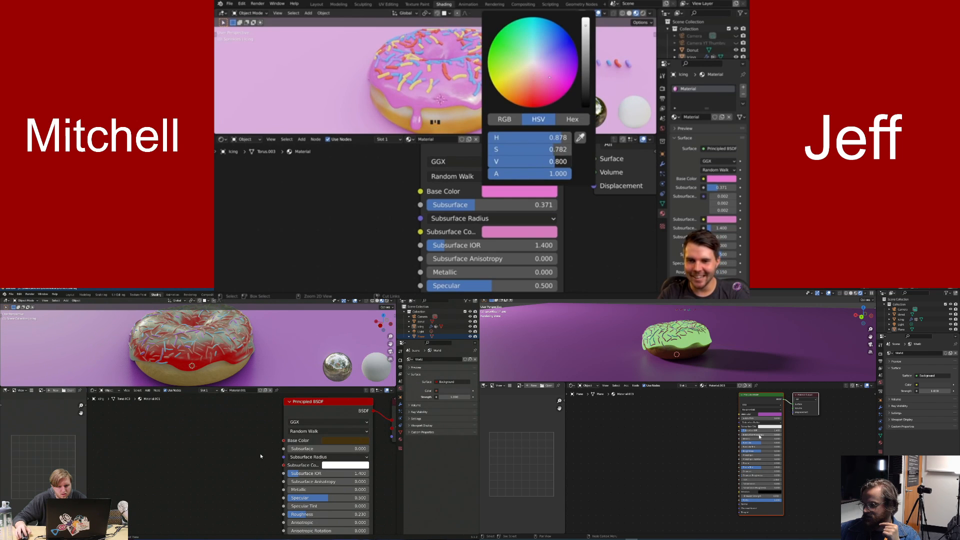
{"action": "left_click", "coordinate": [335, 441]}
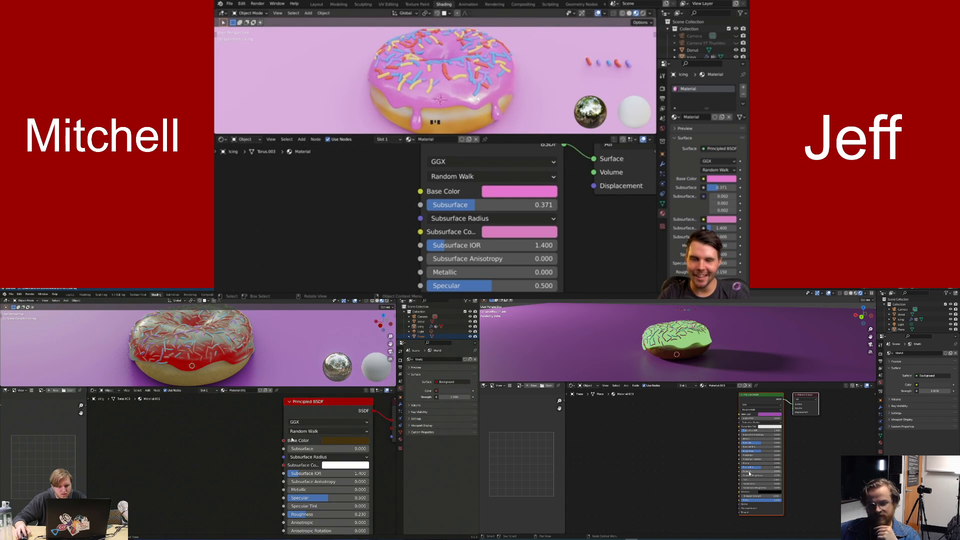
Reselect the red donut's icing and shift its Base Color hue to a dark olive
{"action": "left_click", "coordinate": [219, 369]}
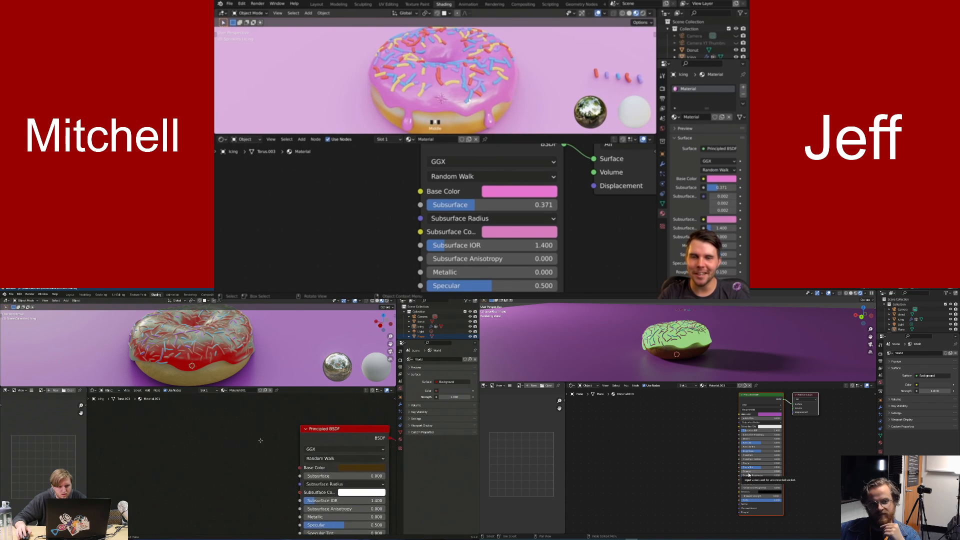
{"action": "left_click", "coordinate": [219, 357]}
{"action": "middle_click_drag", "start_coordinate": [357, 455], "coordinate": [314, 448]}
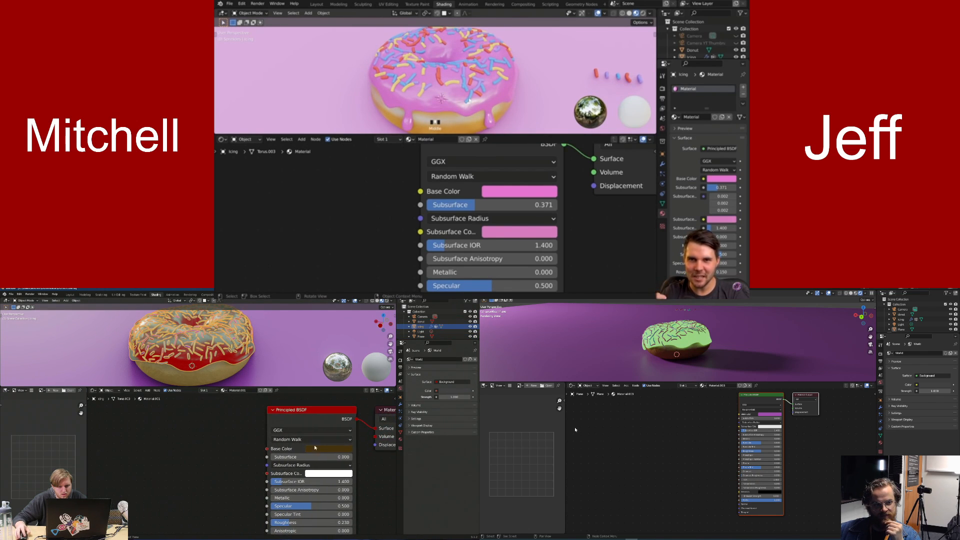
{"action": "left_click", "coordinate": [320, 448]}
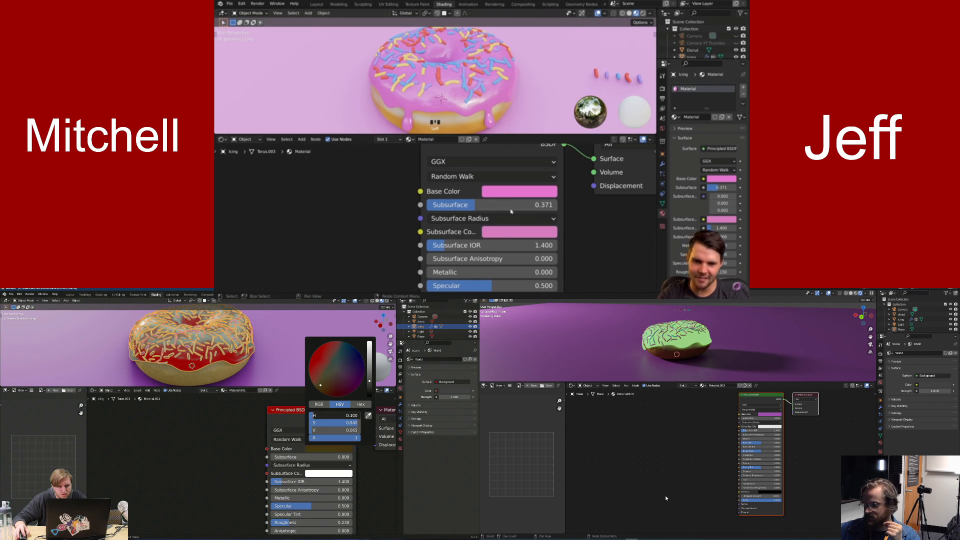
{"action": "left_click_drag", "start_coordinate": [340, 416], "coordinate": [310, 416]}
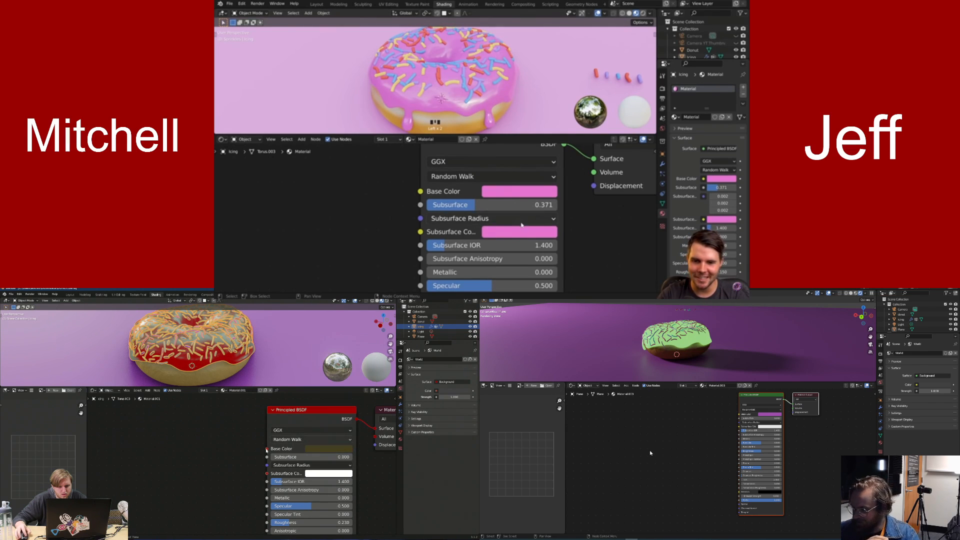
Change the Emission color of the red donut's icing to magenta and set its Emission Strength to 10
{"action": "middle_click_drag", "start_coordinate": [250, 455], "coordinate": [261, 393]}
{"action": "scroll", "coordinate": [224, 407], "scroll_direction": "down", "scroll_amount": 5}
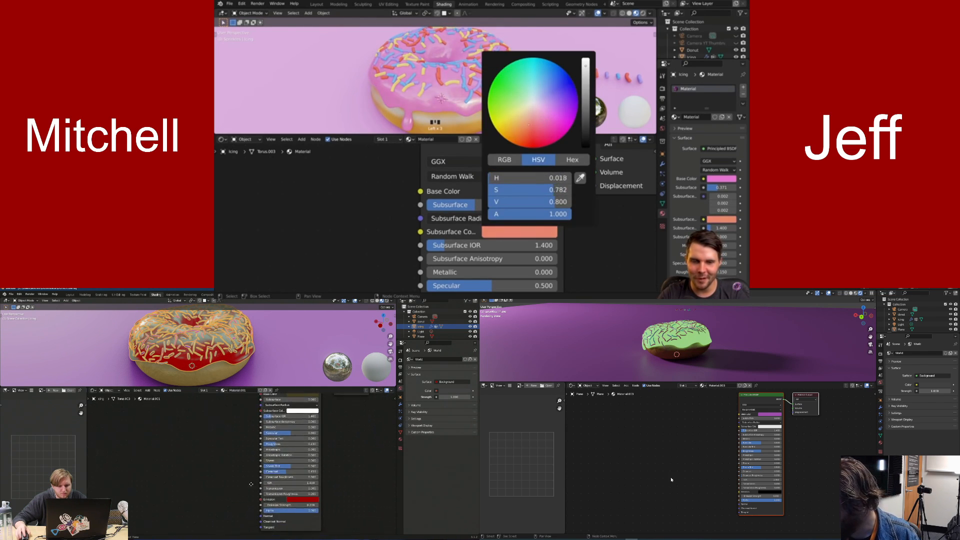
{"action": "left_click", "coordinate": [299, 498]}
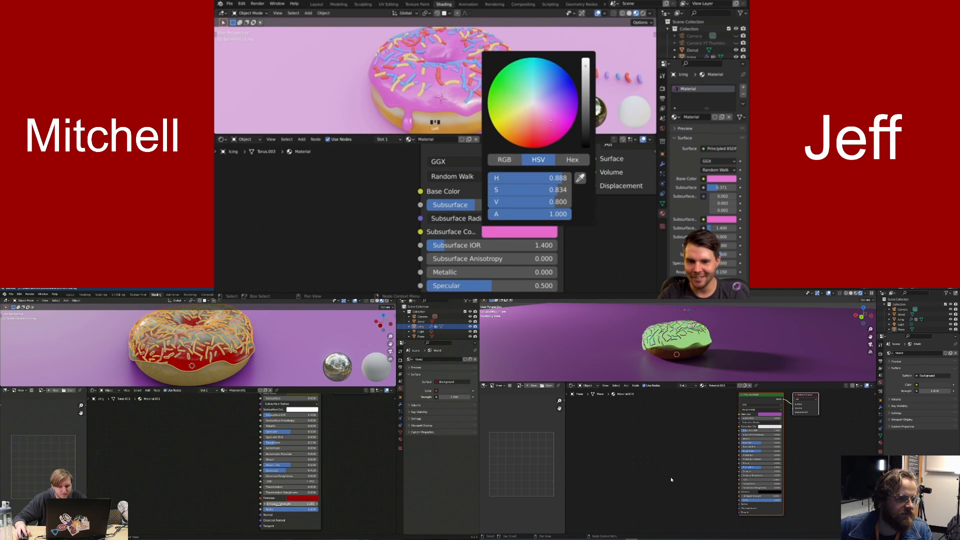
{"action": "left_click_drag", "start_coordinate": [305, 504], "coordinate": [341, 504]}
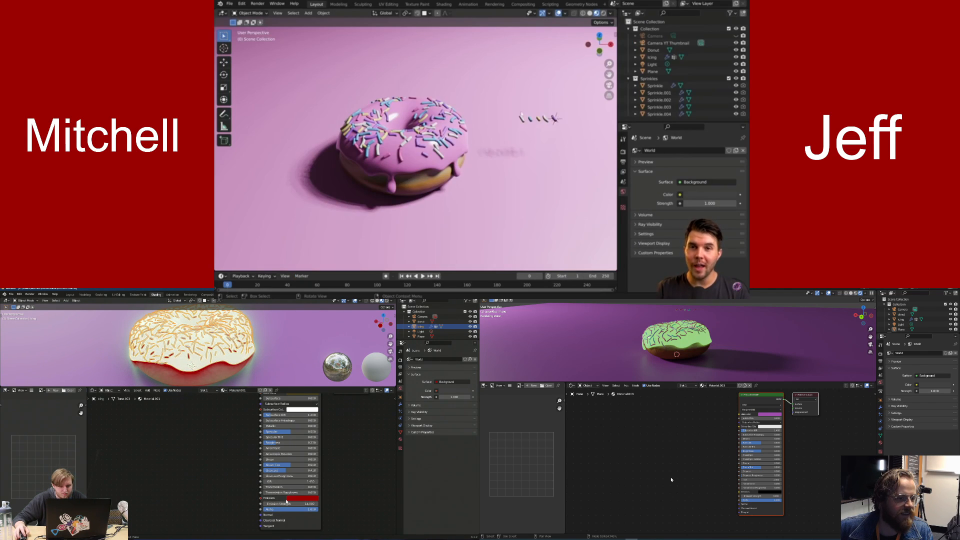
{"action": "left_click", "coordinate": [294, 498]}
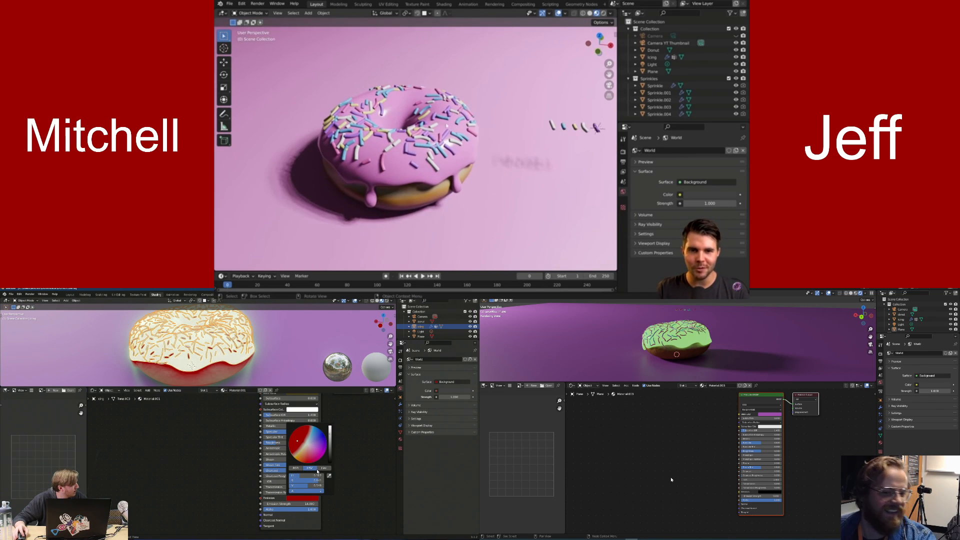
{"action": "mouse_move", "coordinate": [298, 441]}
{"action": "left_mouse_down"}
{"action": "mouse_move", "coordinate": [303, 432]}
{"action": "mouse_move", "coordinate": [312, 459]}
{"action": "left_mouse_up"}
{"action": "left_click", "coordinate": [295, 504]}
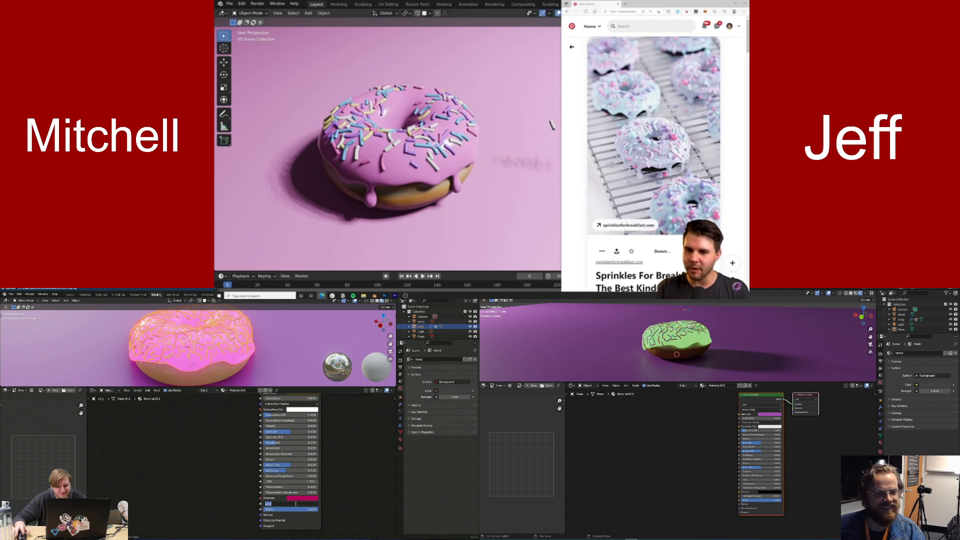
{"action": "type", "text": "10"}
{"action": "key", "text": "Return"}
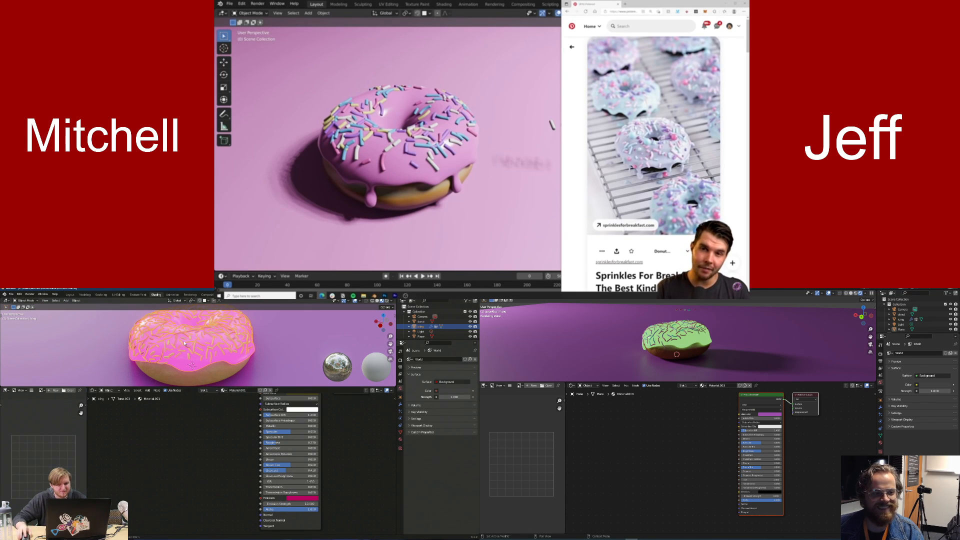
Change the Base Color of the magenta-glowing icing from dark olive to white
{"action": "middle_click_drag", "start_coordinate": [184, 343], "coordinate": [200, 361]}
{"action": "middle_click_drag", "start_coordinate": [230, 426], "coordinate": [247, 461]}
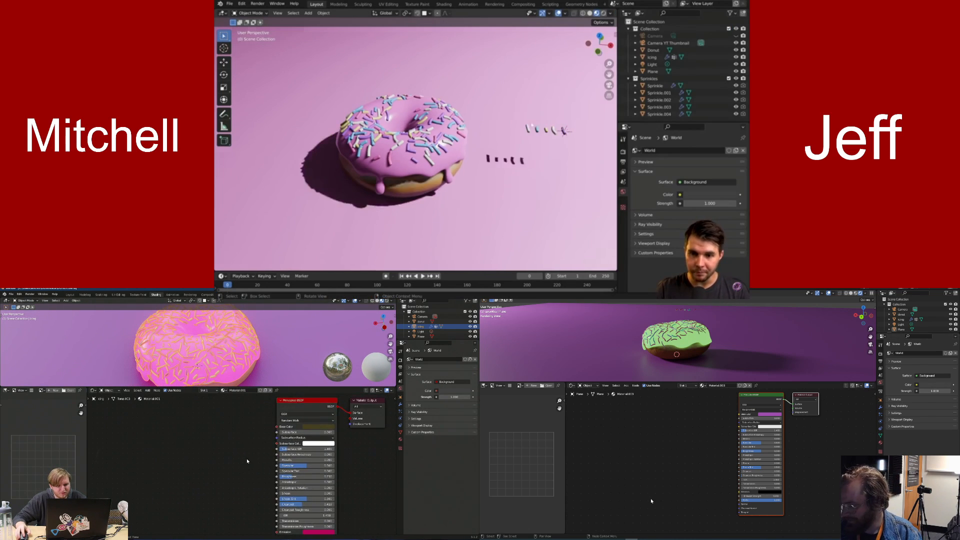
{"action": "scroll", "coordinate": [247, 461], "scroll_direction": "down", "scroll_amount": 1}
{"action": "left_click", "coordinate": [297, 435]}
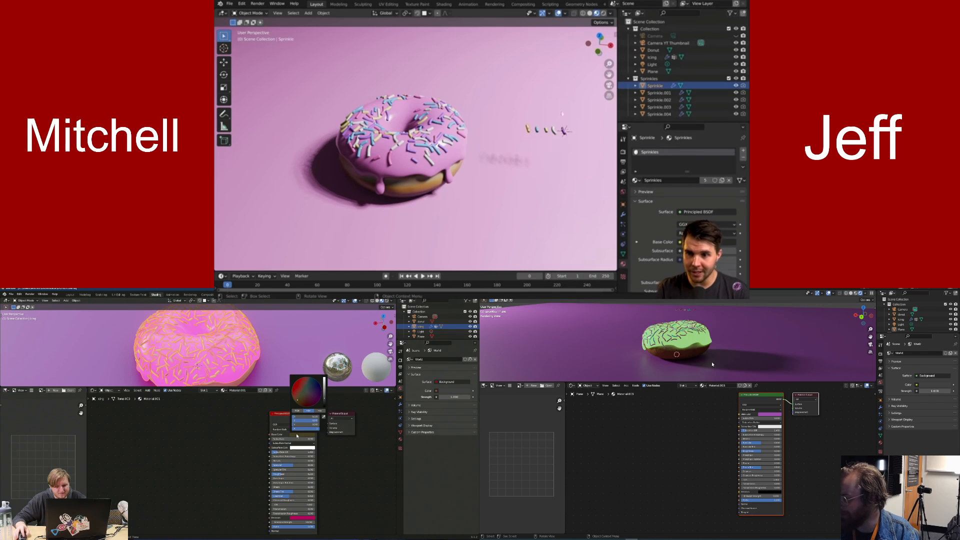
{"action": "left_click_drag", "start_coordinate": [302, 395], "coordinate": [307, 392]}
{"action": "key", "text": "space"}
{"action": "left_click_drag", "start_coordinate": [294, 425], "coordinate": [319, 425]}
Select a loose sprinkle behind the green donut to bring up its color ramp material nodes
{"action": "left_click", "coordinate": [684, 337]}
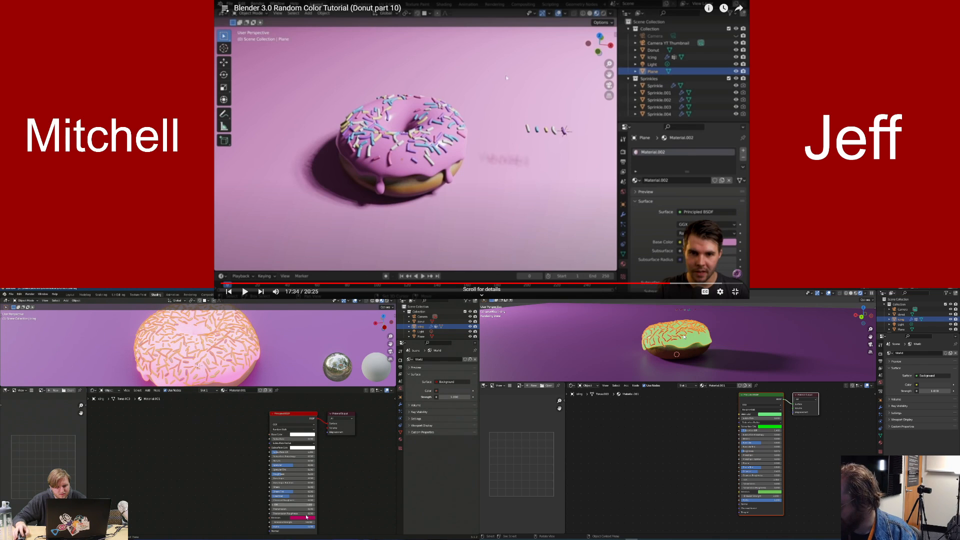
{"action": "left_click", "coordinate": [686, 311]}
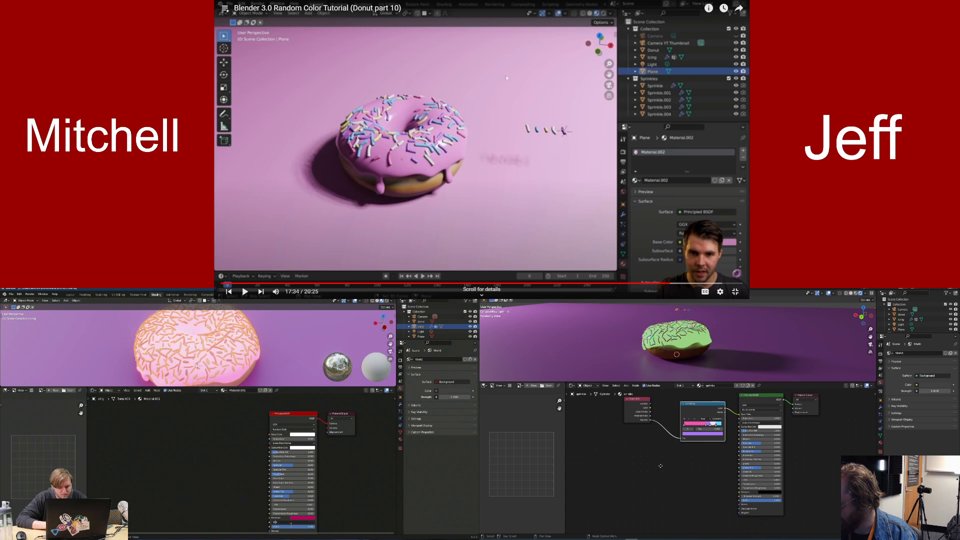
{"action": "middle_click_drag", "start_coordinate": [661, 468], "coordinate": [661, 475]}
Lower the Emission Strength of the pink-glowing icing and brighten its magenta Emission color
{"action": "key", "text": "Return"}
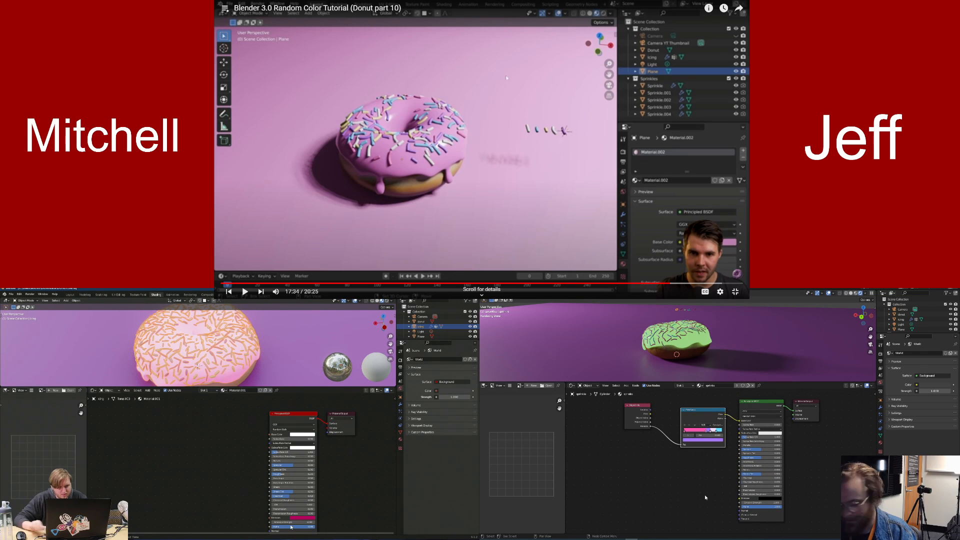
{"action": "left_click_drag", "start_coordinate": [295, 522], "coordinate": [288, 522]}
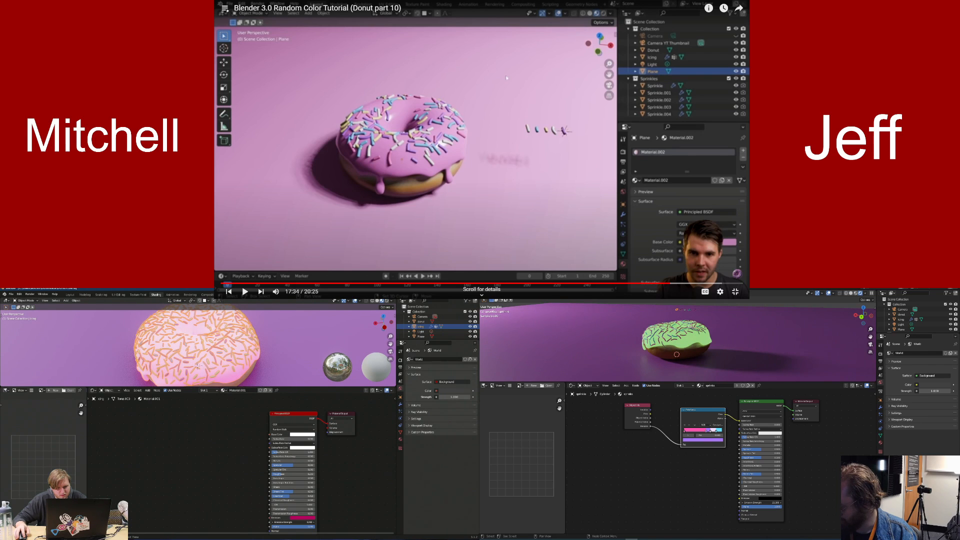
{"action": "left_click", "coordinate": [302, 518]}
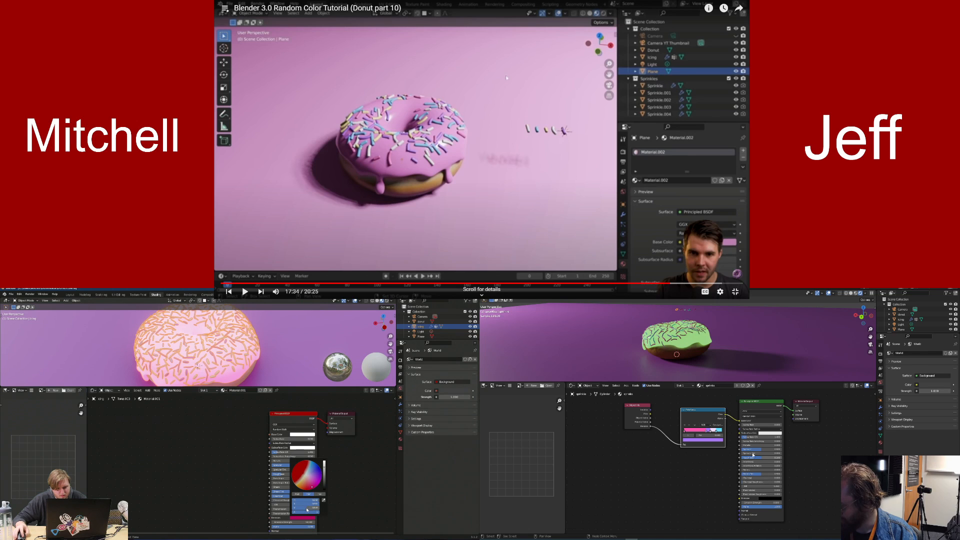
{"action": "left_click_drag", "start_coordinate": [306, 508], "coordinate": [310, 508]}
Link the ColorRamp's Color to the Emission input of the green donut's sprinkle material and raise its Emission Strength
{"action": "left_click_drag", "start_coordinate": [726, 415], "coordinate": [739, 498]}
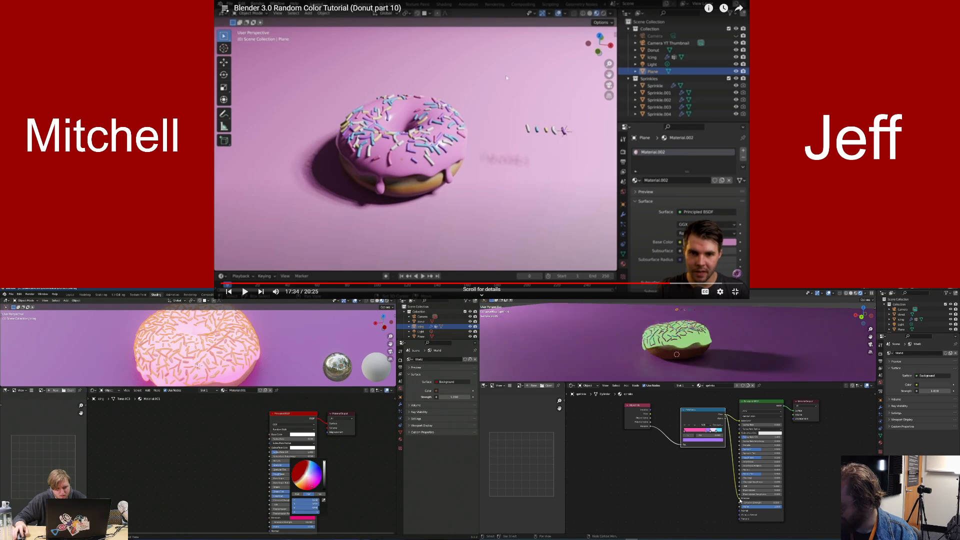
{"action": "scroll", "coordinate": [275, 326], "scroll_direction": "down", "scroll_amount": 5}
{"action": "left_click_drag", "start_coordinate": [758, 503], "coordinate": [781, 503]}
Examine the glowing icing and sprinkles on both donuts from several angles and distances
{"action": "middle_click_drag", "start_coordinate": [265, 356], "coordinate": [275, 359]}
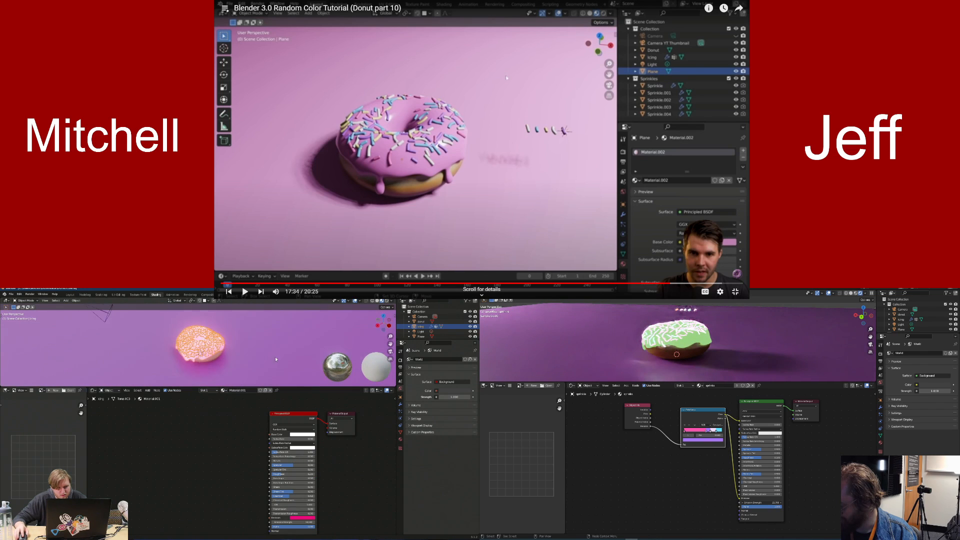
{"action": "left_click", "coordinate": [275, 359]}
{"action": "scroll", "coordinate": [240, 363], "scroll_direction": "up", "scroll_amount": 4}
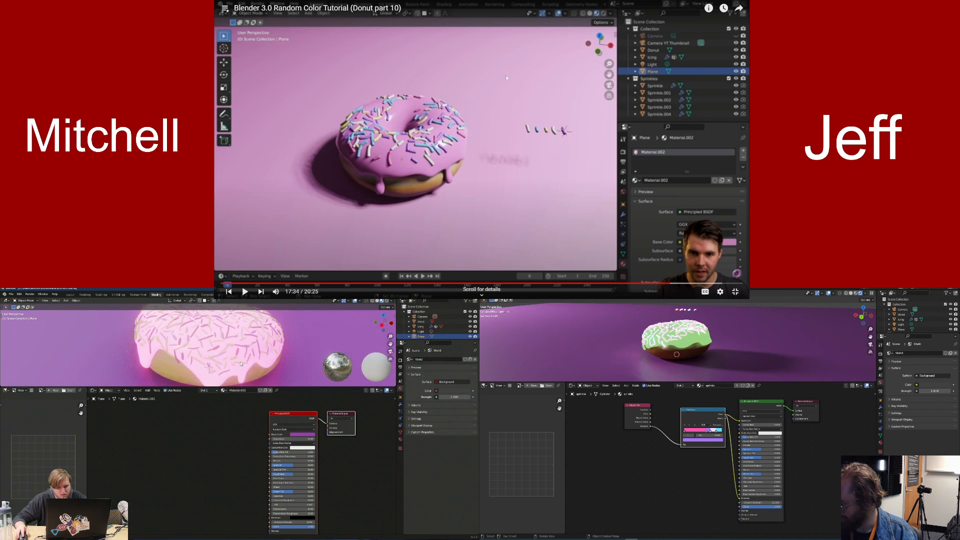
{"action": "scroll", "coordinate": [240, 364], "scroll_direction": "down", "scroll_amount": 3}
{"action": "scroll", "coordinate": [693, 341], "scroll_direction": "up", "scroll_amount": 3}
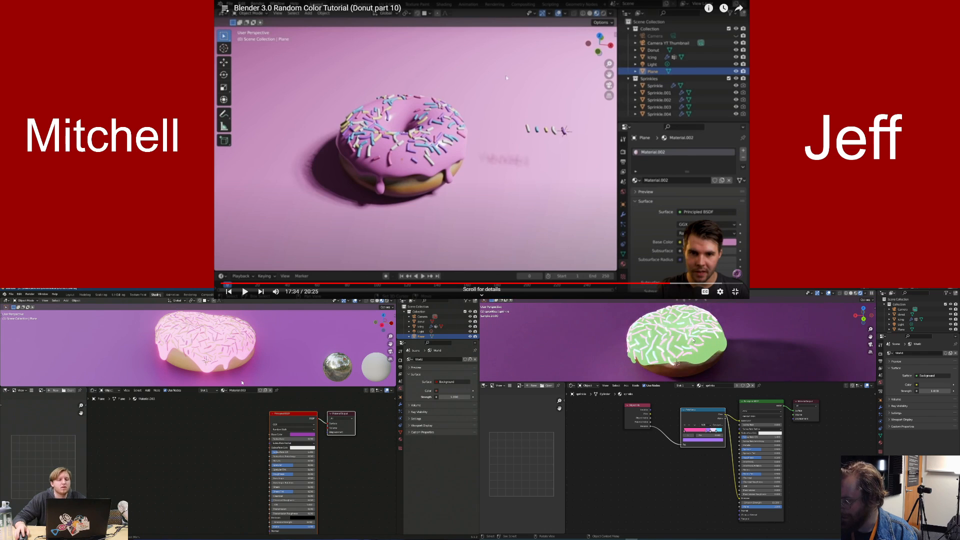
{"action": "scroll", "coordinate": [693, 340], "scroll_direction": "up", "scroll_amount": 3}
{"action": "middle_click_drag", "start_coordinate": [693, 340], "coordinate": [697, 330]}
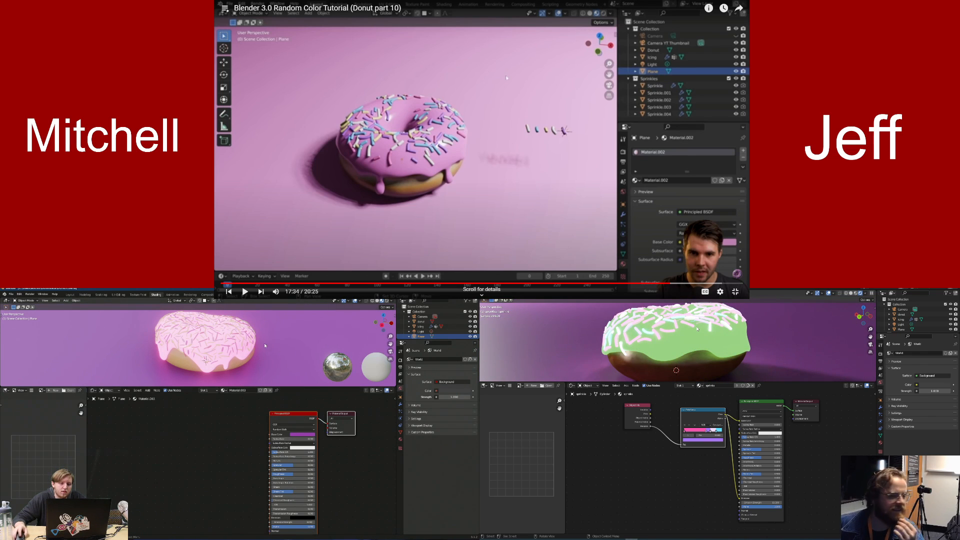
{"action": "left_click", "coordinate": [245, 339]}
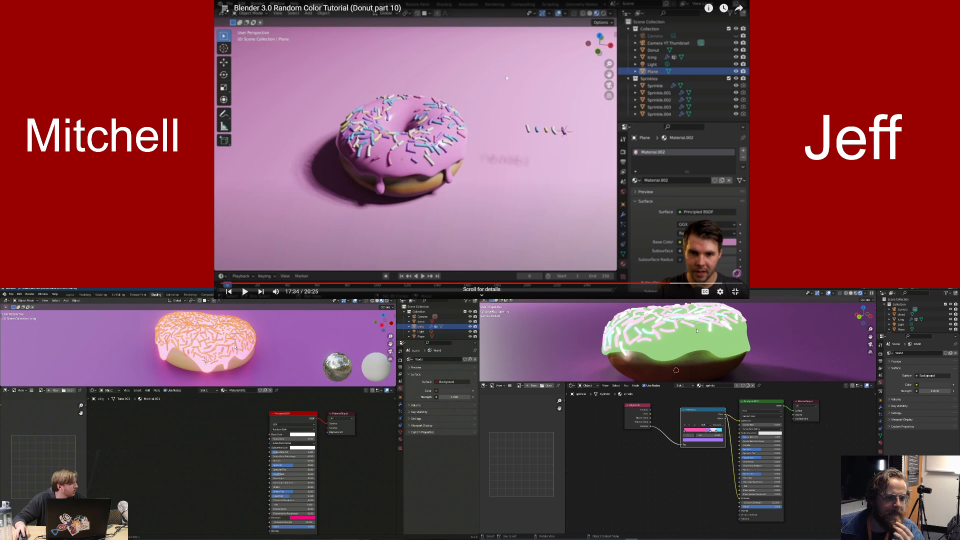
{"action": "middle_click_drag", "start_coordinate": [708, 330], "coordinate": [694, 340]}
{"action": "middle_click_drag", "start_coordinate": [206, 359], "coordinate": [207, 371]}
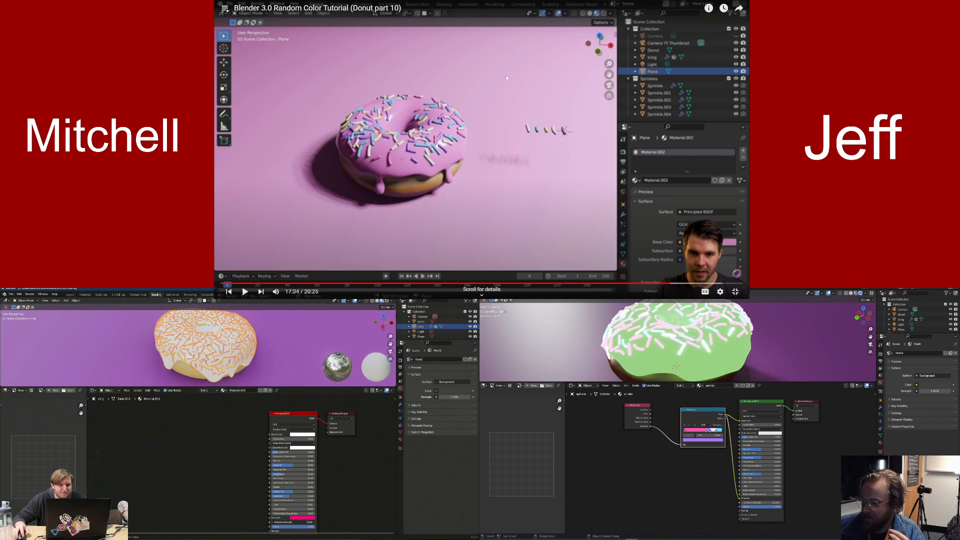
Reduce the Emission Strength of the pink-glowing icing further and set its Base Color to magenta
{"action": "mouse_move", "coordinate": [293, 522]}
{"action": "left_mouse_down"}
{"action": "mouse_move", "coordinate": [315, 522]}
{"action": "mouse_move", "coordinate": [284, 523]}
{"action": "left_mouse_up"}
{"action": "left_click", "coordinate": [302, 434]}
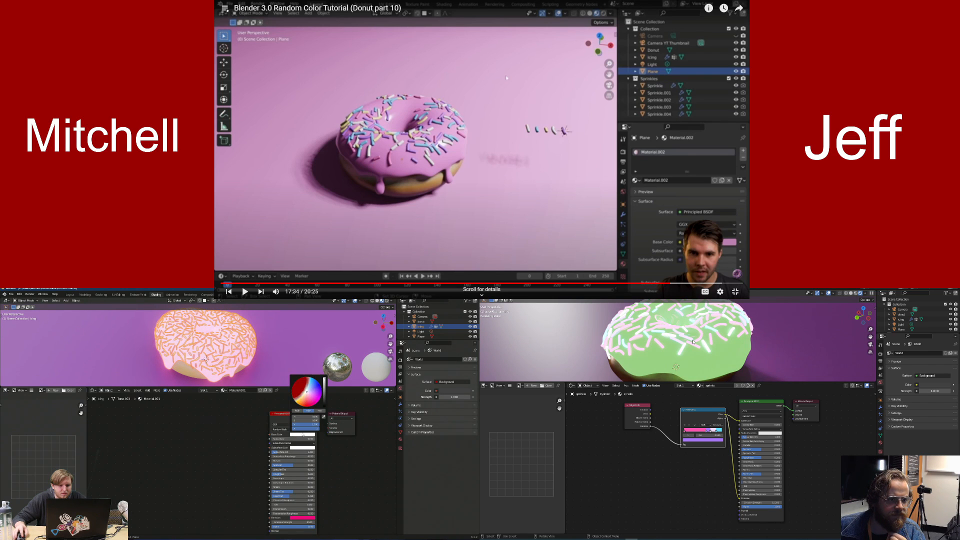
{"action": "left_click_drag", "start_coordinate": [307, 394], "coordinate": [313, 403]}
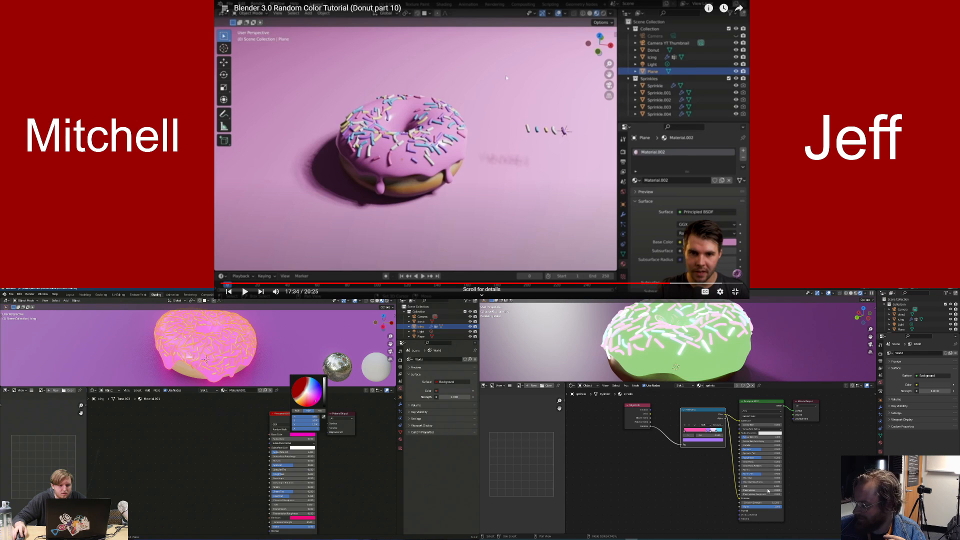
Select the first sprinkle object of the pink donut's scene and link its ColorRamp's Color to the material's Emission input
{"action": "mouse_move", "coordinate": [233, 354]}
{"action": "middle_mouse_down"}
{"action": "mouse_move", "coordinate": [278, 339]}
{"action": "mouse_move", "coordinate": [235, 351]}
{"action": "middle_mouse_up"}
{"action": "scroll", "coordinate": [235, 352], "scroll_direction": "up", "scroll_amount": 2}
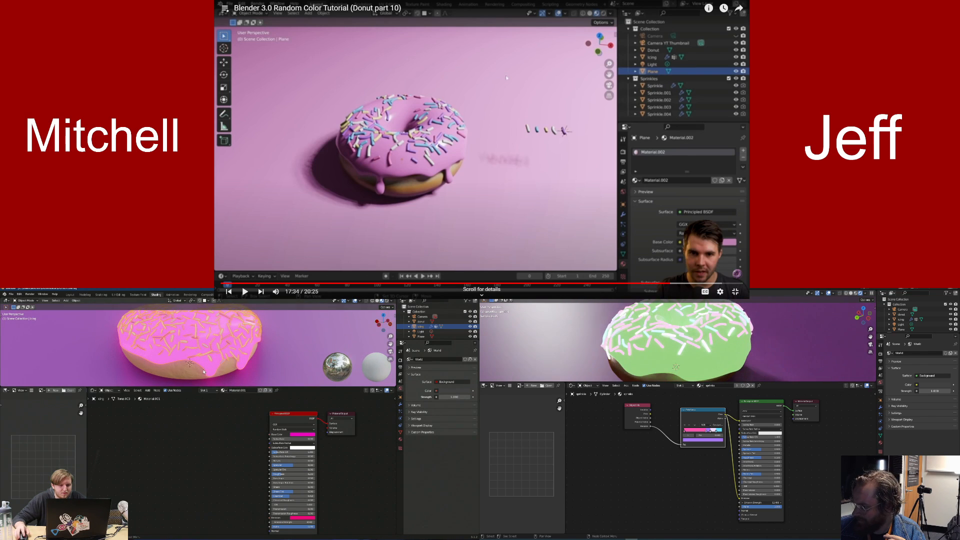
{"action": "scroll", "coordinate": [204, 372], "scroll_direction": "down", "scroll_amount": 2}
{"action": "scroll", "coordinate": [410, 339], "scroll_direction": "down", "scroll_amount": 3}
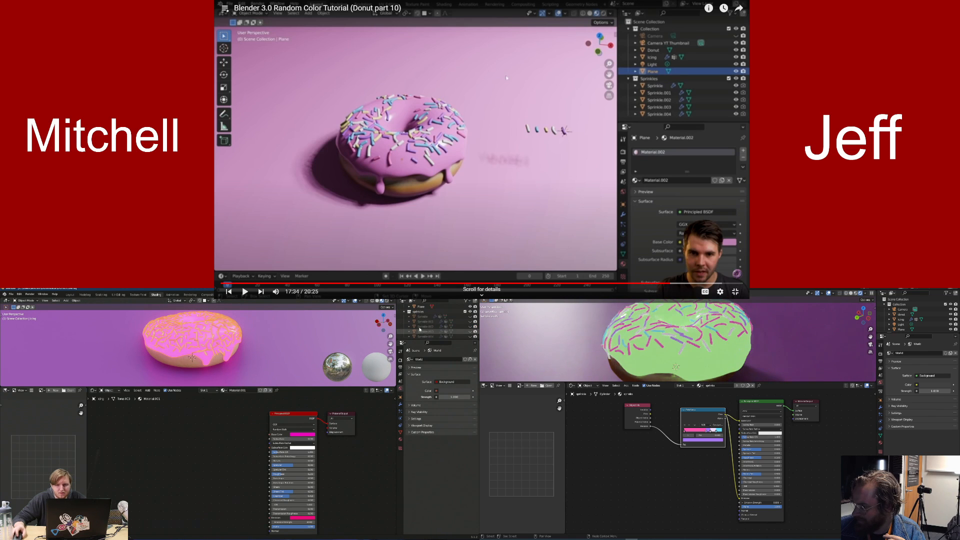
{"action": "left_click", "coordinate": [422, 317]}
{"action": "mouse_move", "coordinate": [245, 433]}
{"action": "middle_mouse_down"}
{"action": "mouse_move", "coordinate": [254, 444]}
{"action": "mouse_move", "coordinate": [268, 424]}
{"action": "mouse_move", "coordinate": [250, 430]}
{"action": "middle_mouse_up"}
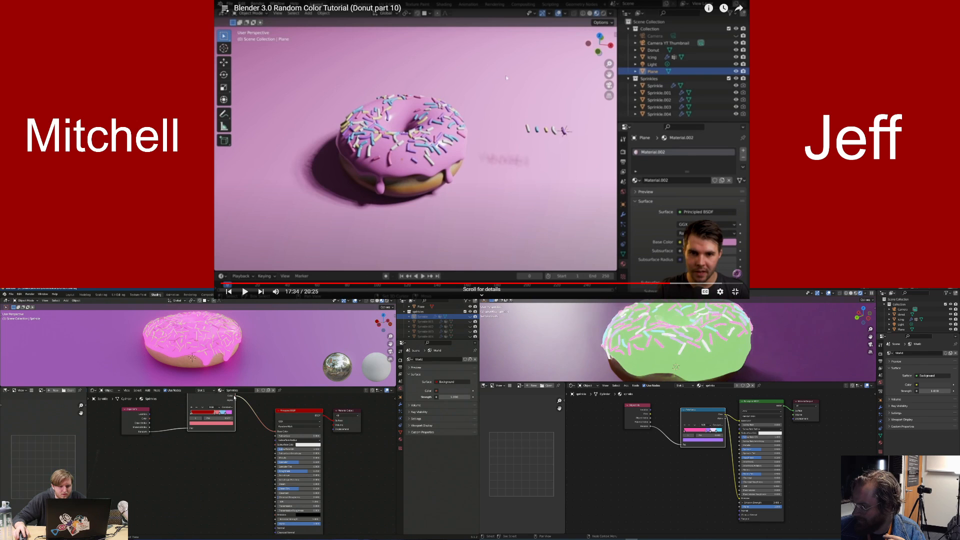
{"action": "left_click_drag", "start_coordinate": [275, 517], "coordinate": [278, 516]}
{"action": "scroll", "coordinate": [669, 345], "scroll_direction": "down", "scroll_amount": 5}
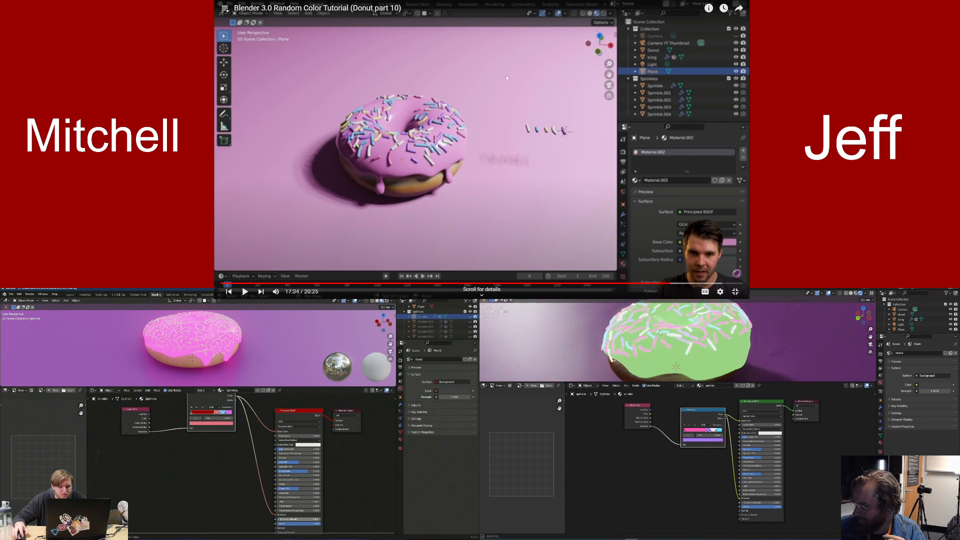
{"action": "scroll", "coordinate": [215, 349], "scroll_direction": "up", "scroll_amount": 8}
{"action": "scroll", "coordinate": [215, 349], "scroll_direction": "down", "scroll_amount": 8}
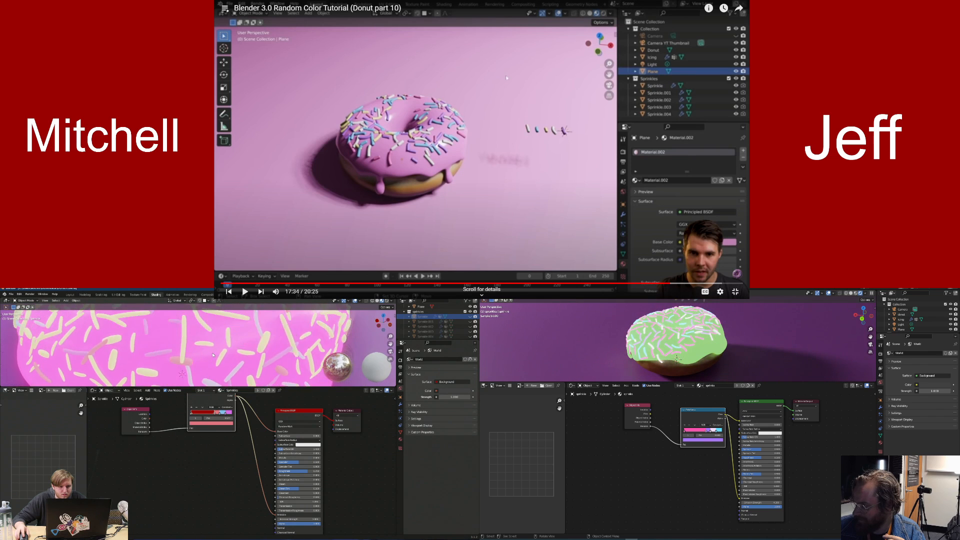
Switch the green donut's viewport to Material Preview shading and view both donuts' glowing sprinkles
{"action": "left_click", "coordinate": [856, 293]}
{"action": "mouse_move", "coordinate": [257, 363]}
{"action": "middle_mouse_down"}
{"action": "mouse_move", "coordinate": [302, 378]}
{"action": "mouse_move", "coordinate": [290, 368]}
{"action": "middle_mouse_up"}
{"action": "middle_click_drag", "start_coordinate": [723, 343], "coordinate": [685, 342]}
{"action": "middle_click_drag", "start_coordinate": [290, 368], "coordinate": [286, 352]}
{"action": "middle_click_drag", "start_coordinate": [685, 342], "coordinate": [611, 346]}
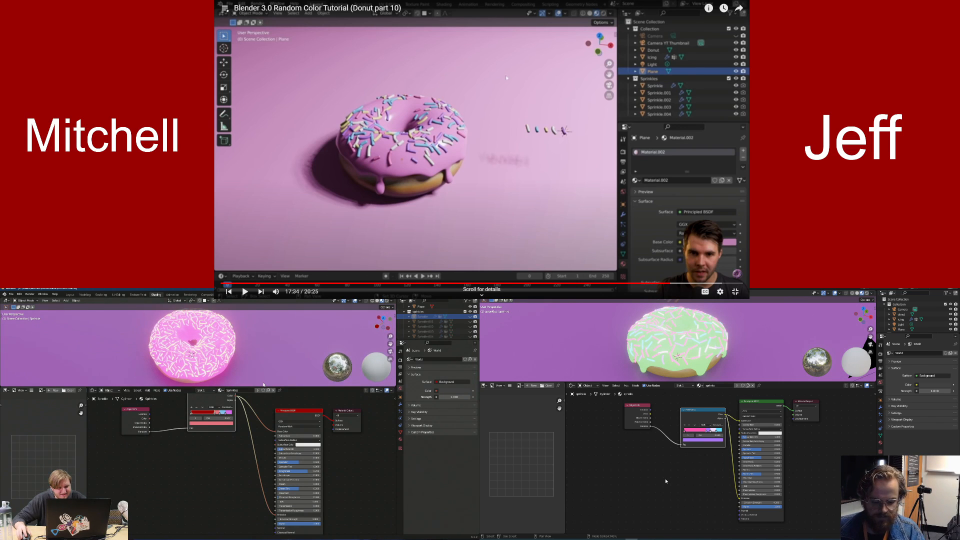
{"action": "scroll", "coordinate": [235, 370], "scroll_direction": "up", "scroll_amount": 5}
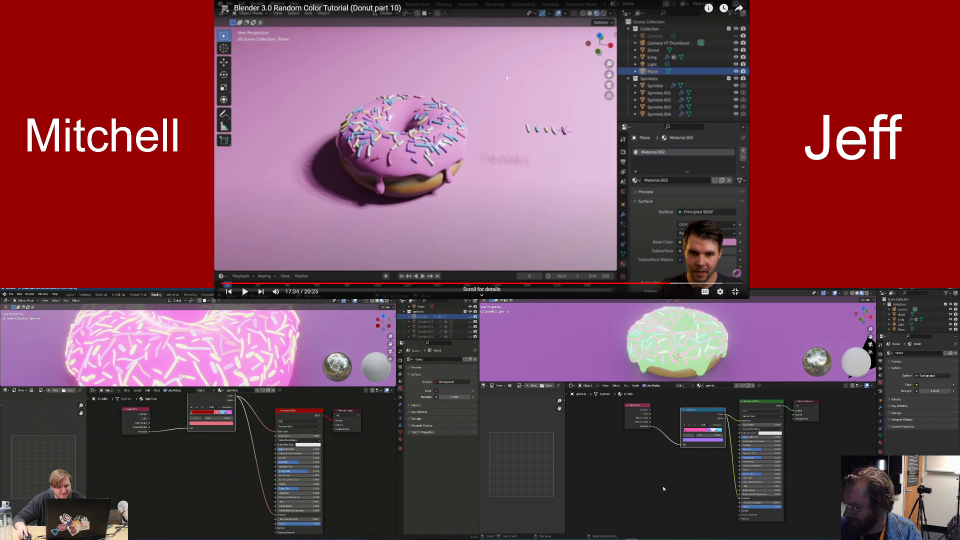
Add a Musgrave Texture node to the green donut's sprinkle material
{"action": "key", "text": "shift+a"}
{"action": "middle_click_drag", "start_coordinate": [225, 453], "coordinate": [230, 441]}
{"action": "left_click", "coordinate": [659, 481]}
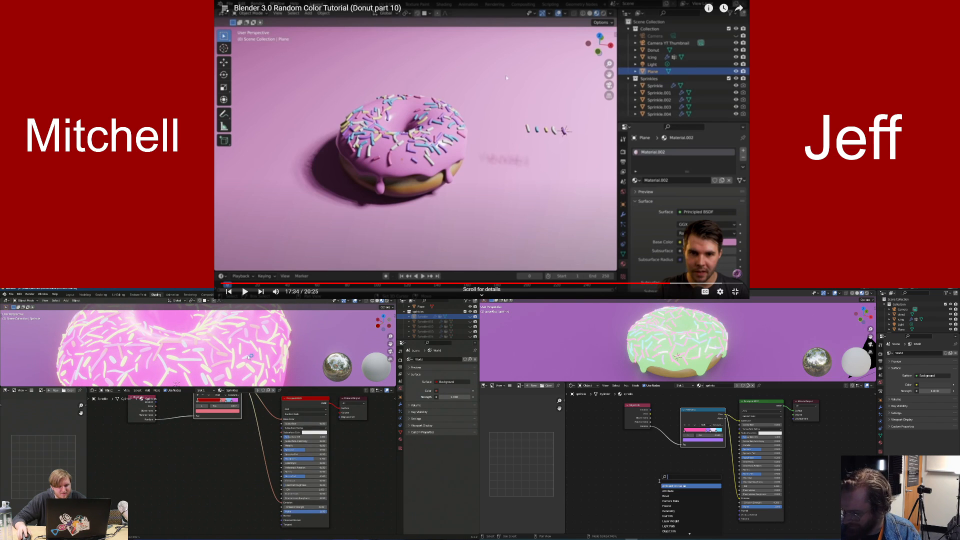
{"action": "mouse_move", "coordinate": [250, 367]}
{"action": "middle_mouse_down"}
{"action": "mouse_move", "coordinate": [253, 333]}
{"action": "mouse_move", "coordinate": [253, 373]}
{"action": "middle_mouse_up"}
{"action": "scroll", "coordinate": [245, 407], "scroll_direction": "down", "scroll_amount": 1}
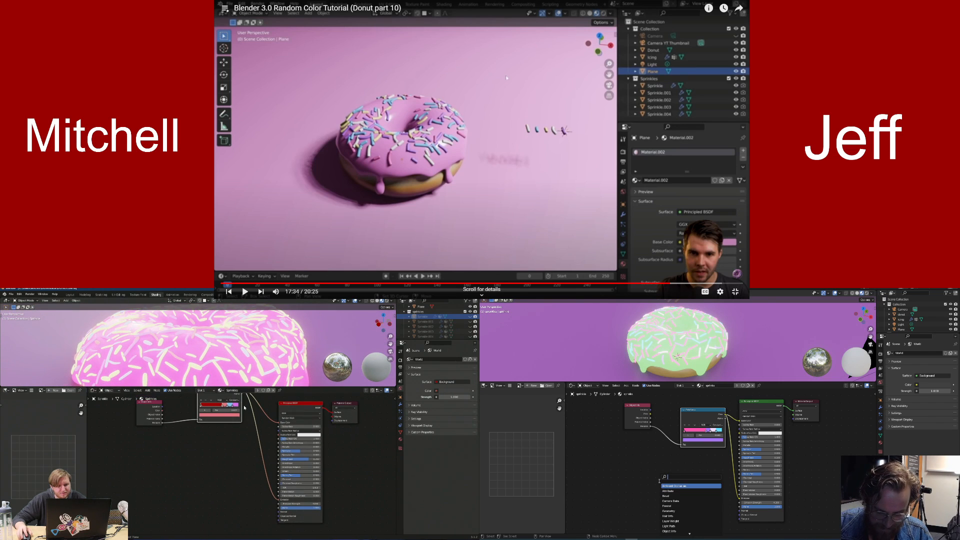
{"action": "type", "text": "mu"}
{"action": "middle_click_drag", "start_coordinate": [238, 434], "coordinate": [229, 472]}
{"action": "type", "text": "sgra"}
{"action": "scroll", "coordinate": [243, 365], "scroll_direction": "down", "scroll_amount": 3}
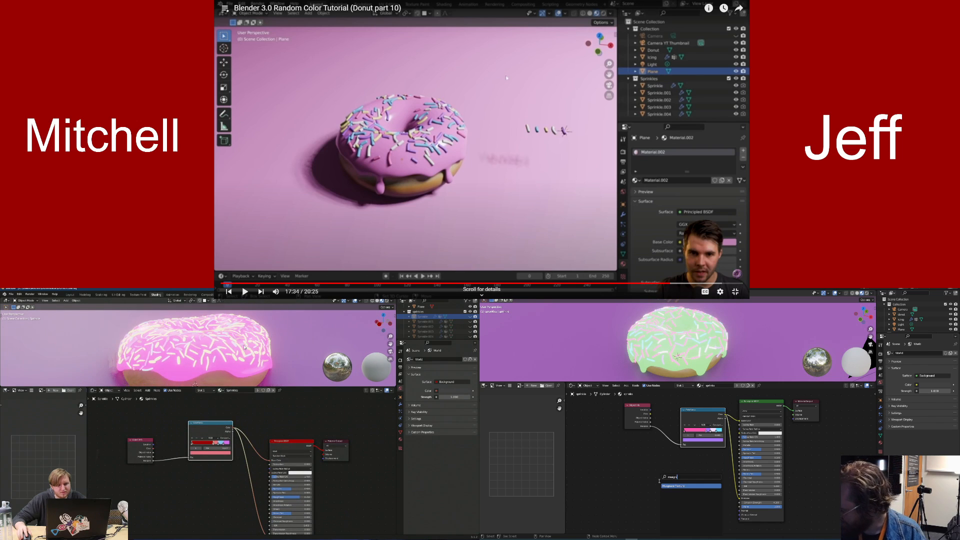
{"action": "middle_click_drag", "start_coordinate": [247, 345], "coordinate": [250, 361]}
{"action": "key", "text": "Return"}
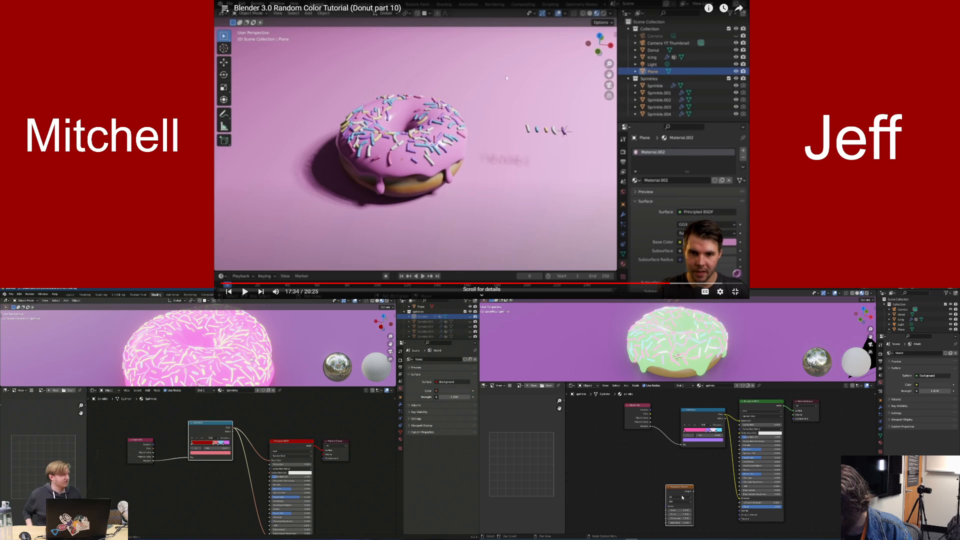
Place the Musgrave Texture below the ColorRamp and link its output to the sprinkle material's Emission Strength
{"action": "left_click", "coordinate": [682, 497]}
{"action": "left_click", "coordinate": [677, 515]}
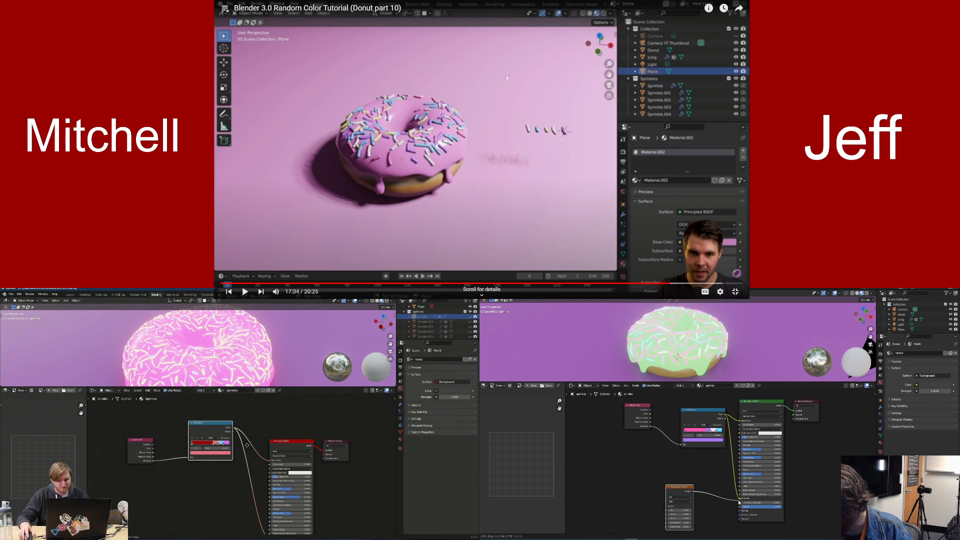
{"action": "middle_click_drag", "start_coordinate": [247, 445], "coordinate": [269, 419]}
{"action": "left_click_drag", "start_coordinate": [740, 502], "coordinate": [740, 505]}
{"action": "middle_click_drag", "start_coordinate": [269, 419], "coordinate": [270, 413]}
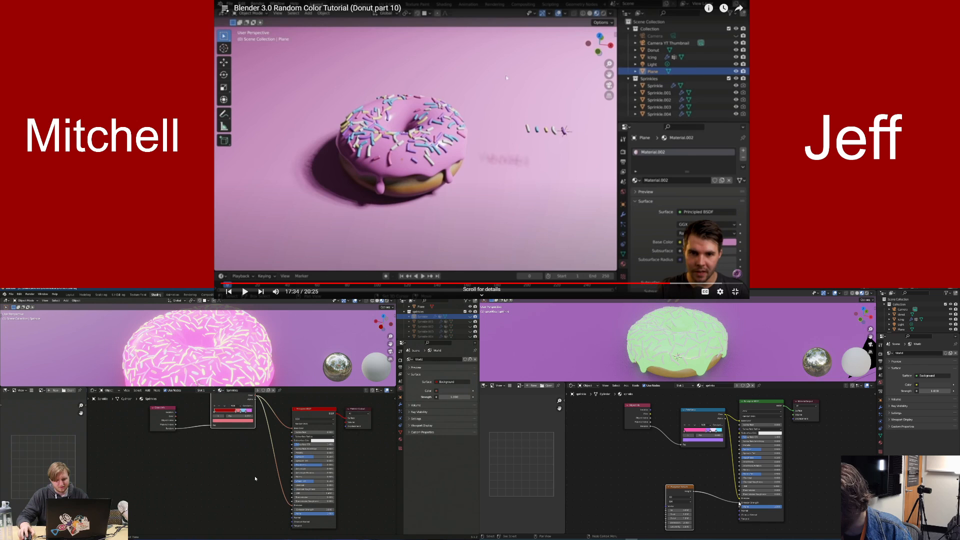
Add a Musgrave Texture to the pink donut's sprinkle material and link its output to the material's Emission Strength
{"action": "key", "text": "shift+a"}
{"action": "left_click", "coordinate": [222, 474]}
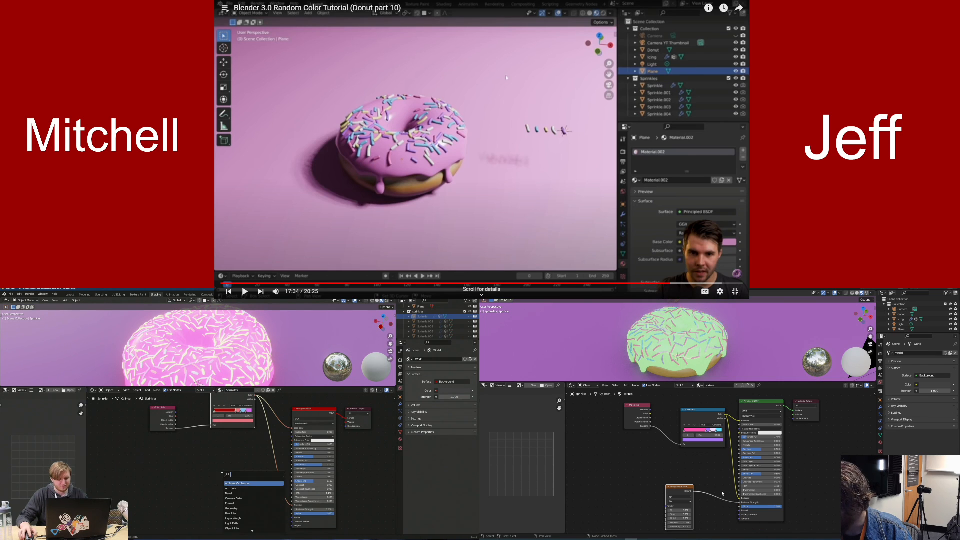
{"action": "scroll", "coordinate": [707, 373], "scroll_direction": "up", "scroll_amount": 5}
{"action": "type", "text": "mus"}
{"action": "key", "text": "Return"}
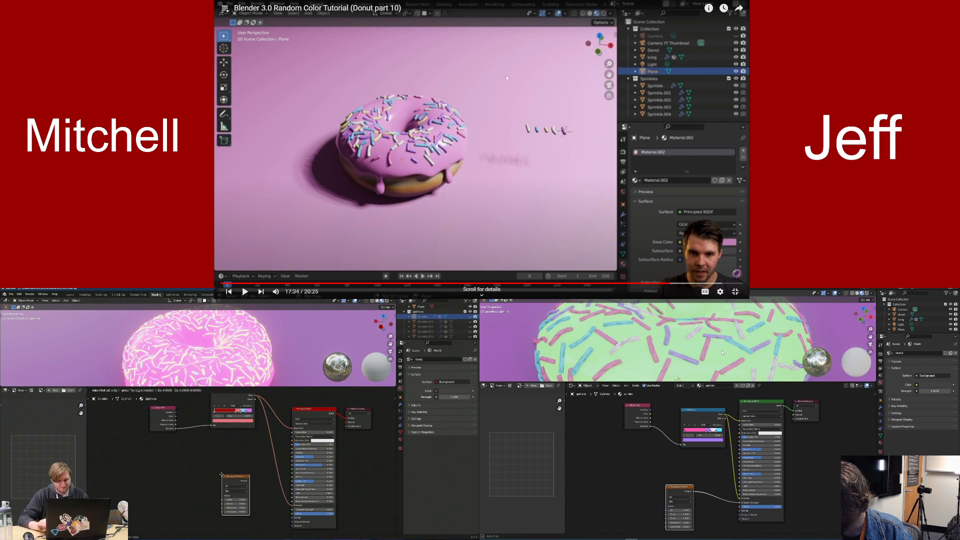
{"action": "middle_click_drag", "start_coordinate": [707, 373], "coordinate": [697, 350]}
{"action": "left_click", "coordinate": [222, 475]}
{"action": "middle_click_drag", "start_coordinate": [253, 487], "coordinate": [246, 459]}
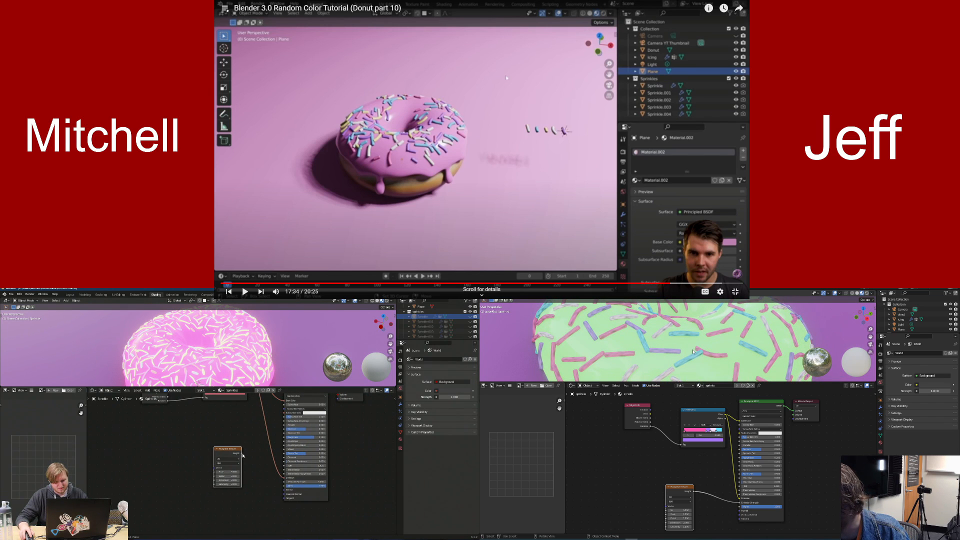
{"action": "left_click_drag", "start_coordinate": [285, 486], "coordinate": [284, 486]}
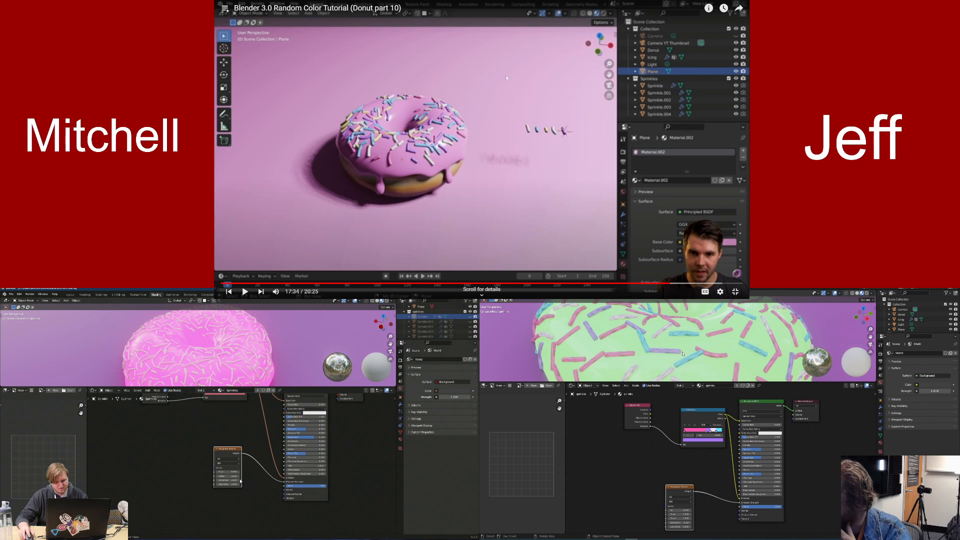
Move the Musgrave Texture nodes of both sprinkle materials farther from their shaders and open the pink material's list of addable nodes
{"action": "middle_click_drag", "start_coordinate": [682, 354], "coordinate": [660, 355]}
{"action": "scroll", "coordinate": [238, 360], "scroll_direction": "up", "scroll_amount": 5}
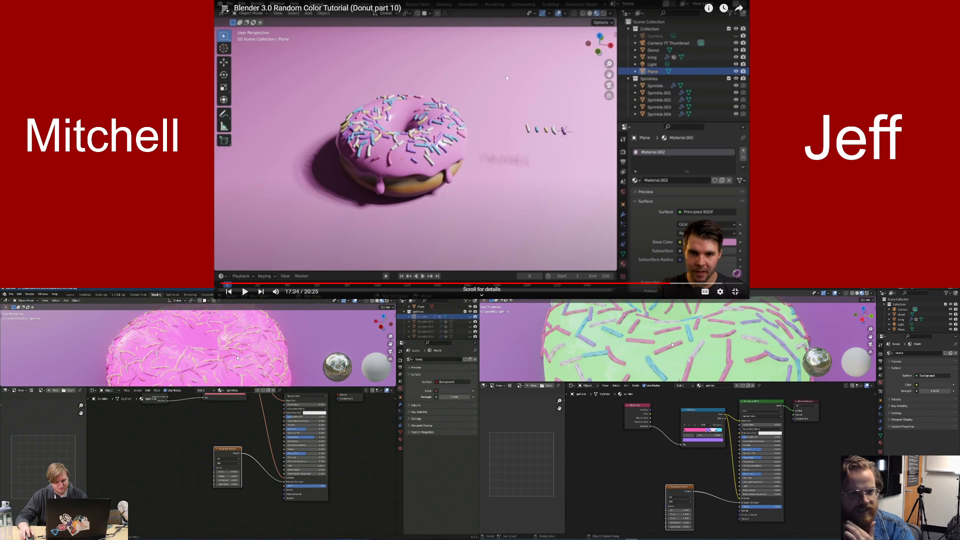
{"action": "scroll", "coordinate": [665, 350], "scroll_direction": "up", "scroll_amount": 5}
{"action": "scroll", "coordinate": [664, 355], "scroll_direction": "down", "scroll_amount": 6}
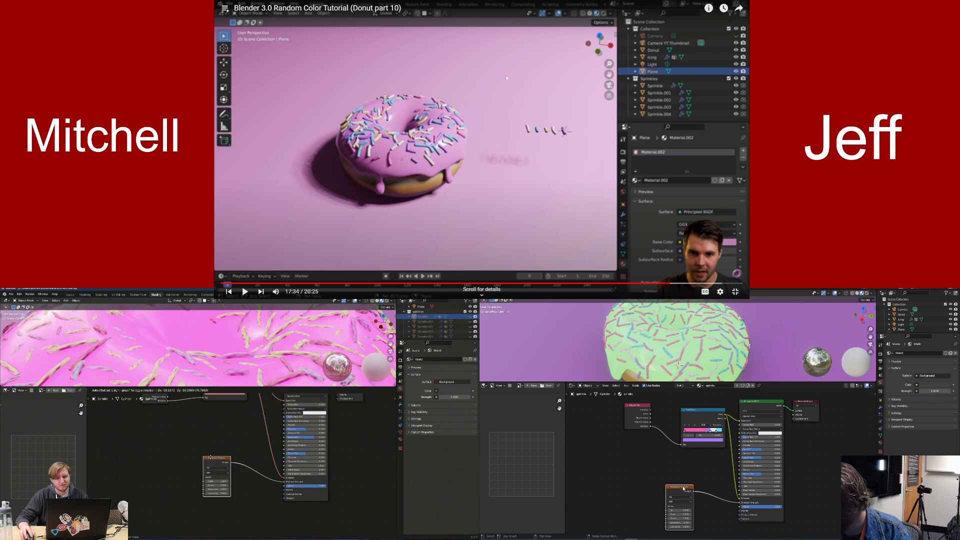
{"action": "left_click_drag", "start_coordinate": [685, 487], "coordinate": [671, 477]}
{"action": "left_click_drag", "start_coordinate": [187, 459], "coordinate": [188, 459]}
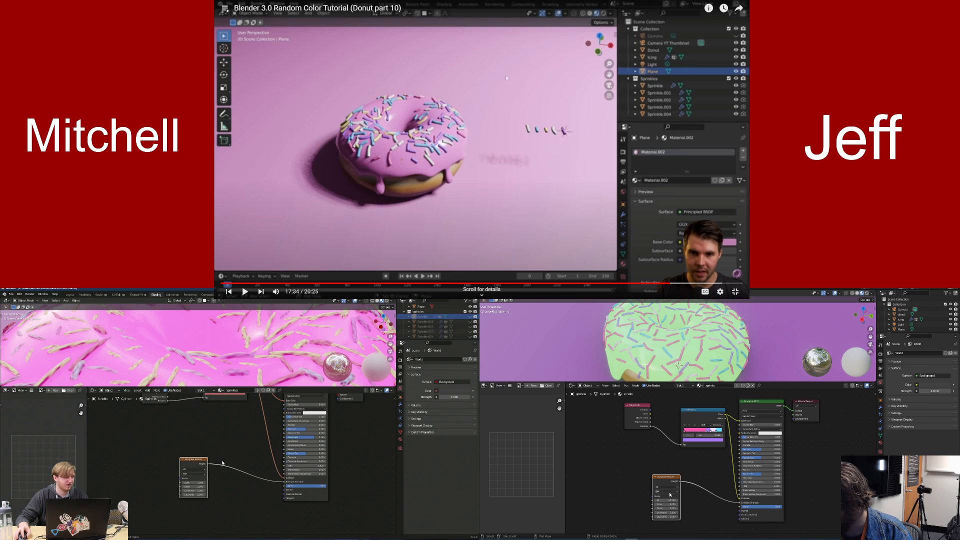
{"action": "key", "text": "shift+a"}
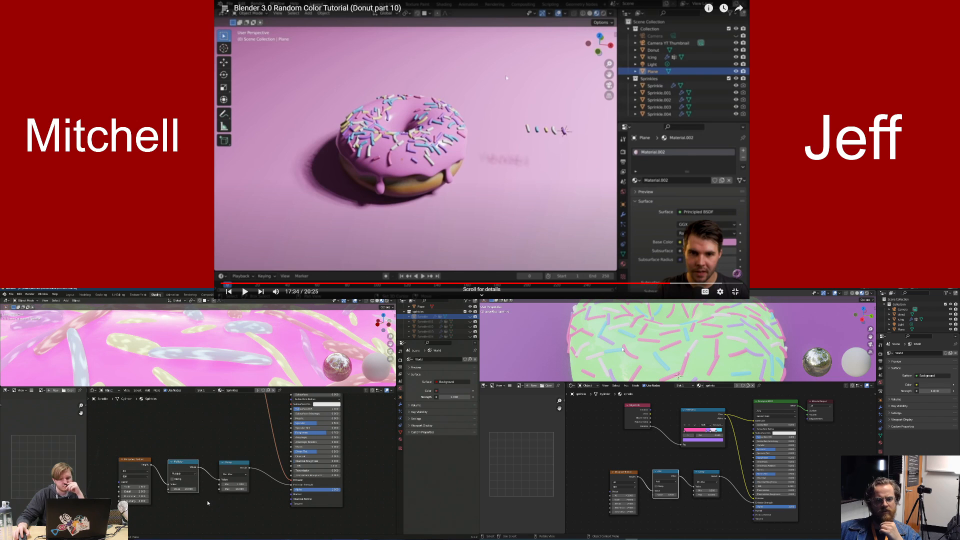
Delete the Musgrave Texture node from the green donut's sprinkle material
{"action": "middle_click_drag", "start_coordinate": [161, 486], "coordinate": [195, 479]}
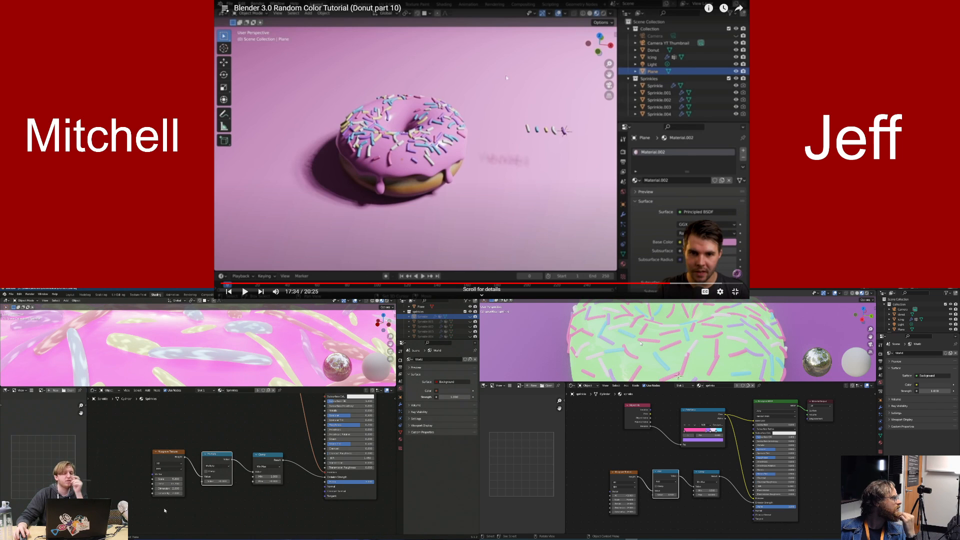
{"action": "scroll", "coordinate": [200, 432], "scroll_direction": "down", "scroll_amount": 1}
{"action": "middle_click_drag", "start_coordinate": [201, 433], "coordinate": [214, 486]}
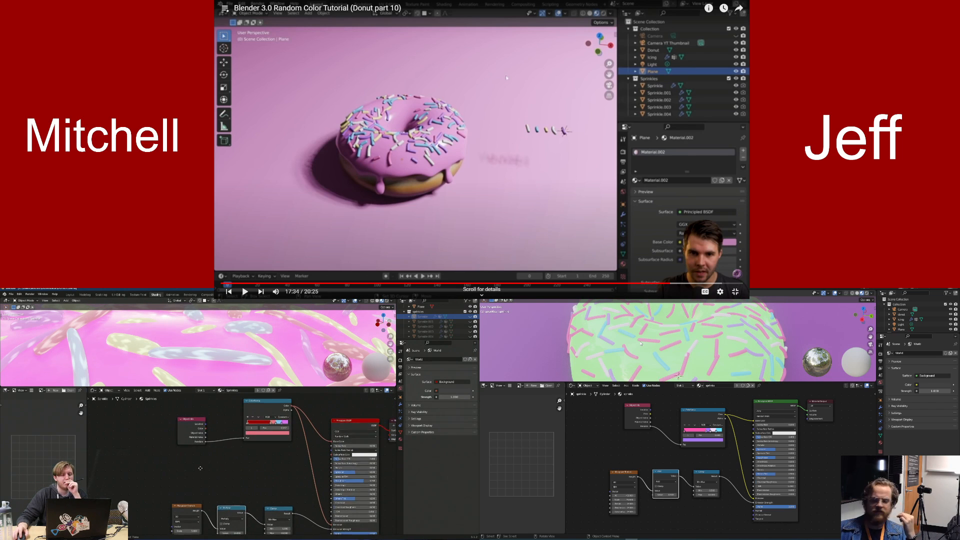
{"action": "middle_click_drag", "start_coordinate": [195, 445], "coordinate": [186, 435]}
{"action": "middle_click_drag", "start_coordinate": [252, 433], "coordinate": [234, 451]}
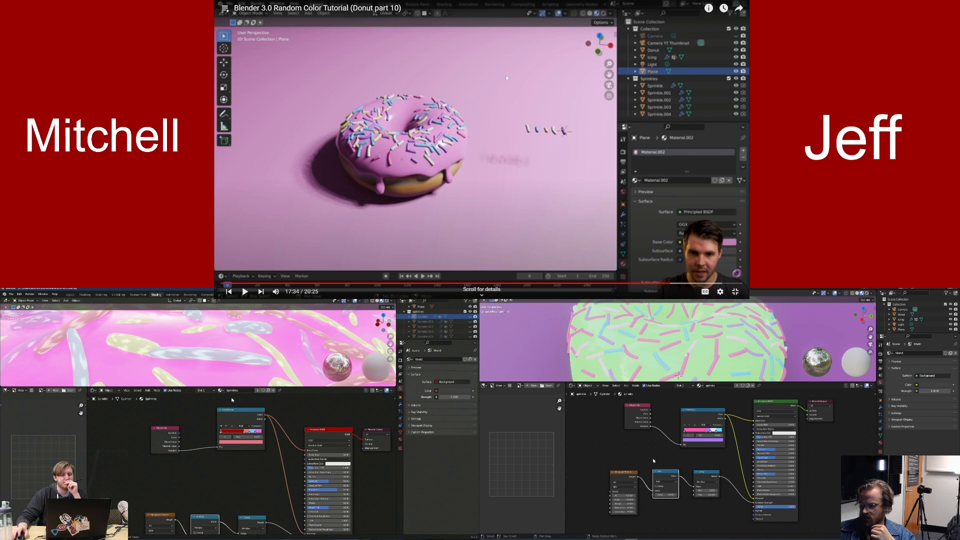
{"action": "left_click", "coordinate": [631, 472]}
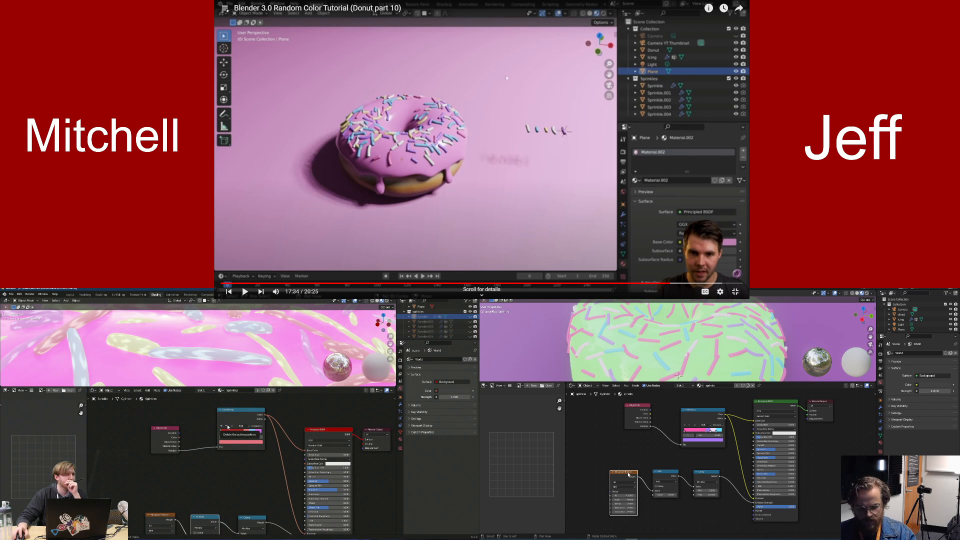
{"action": "key", "text": "x"}
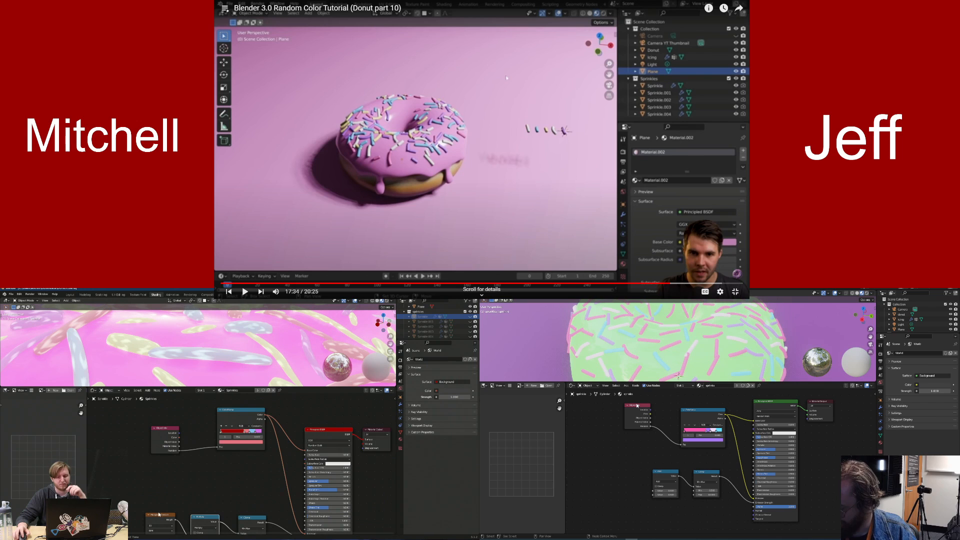
Duplicate the green material's Object Info node below the original and remove the Musgrave Texture from the pink donut's sprinkle material
{"action": "left_click", "coordinate": [637, 406]}
{"action": "right_click", "coordinate": [159, 514]}
{"action": "left_click_drag", "start_coordinate": [638, 406], "coordinate": [625, 475]}
{"action": "left_click", "coordinate": [146, 479]}
Delete the math and Clamp nodes that feed Emission Strength in the green donut's sprinkle material
{"action": "left_click", "coordinate": [661, 471]}
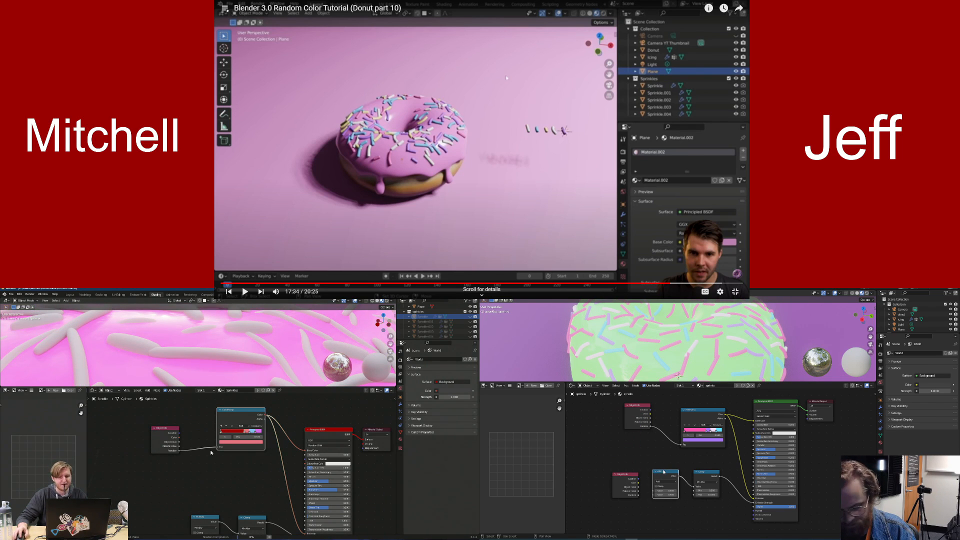
{"action": "key", "text": "x"}
{"action": "left_click", "coordinate": [705, 474]}
{"action": "key", "text": "x"}
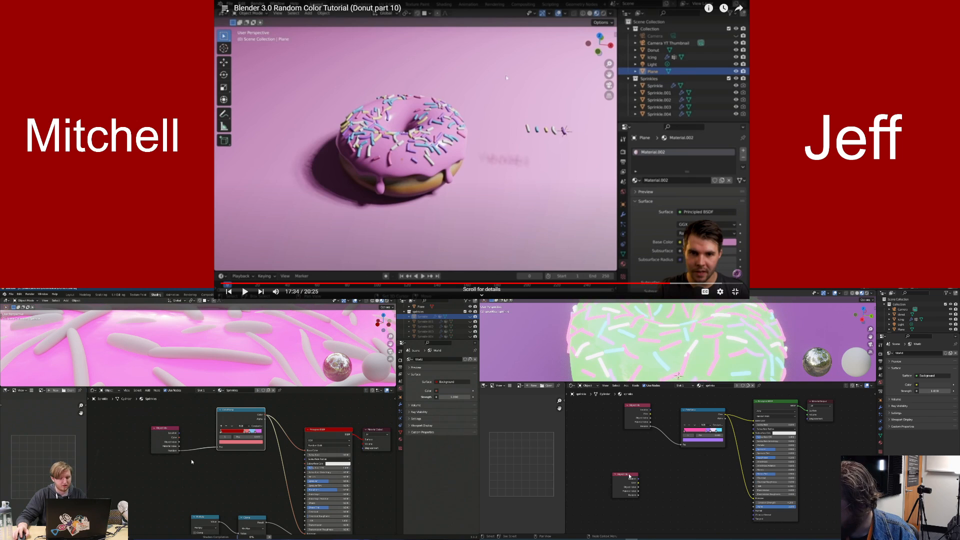
Link the green material's duplicated Object Info to Emission Strength and add a second ColorRamp to the pink donut's sprinkle material
{"action": "key", "text": "shift+a"}
{"action": "mouse_move", "coordinate": [628, 477]}
{"action": "left_mouse_down"}
{"action": "mouse_move", "coordinate": [677, 471]}
{"action": "mouse_move", "coordinate": [699, 490]}
{"action": "mouse_move", "coordinate": [753, 503]}
{"action": "left_mouse_up"}
{"action": "left_click", "coordinate": [192, 459]}
{"action": "type", "text": "color"}
{"action": "key", "text": "Return"}
{"action": "left_click", "coordinate": [127, 468]}
Arrange the pink material's nodes and link Object Info's Random output to the Fac input of the new ColorRamp
{"action": "mouse_move", "coordinate": [148, 470]}
{"action": "middle_mouse_down"}
{"action": "mouse_move", "coordinate": [163, 449]}
{"action": "mouse_move", "coordinate": [185, 446]}
{"action": "middle_mouse_up"}
{"action": "left_click_drag", "start_coordinate": [186, 446], "coordinate": [186, 481]}
{"action": "left_click_drag", "start_coordinate": [203, 415], "coordinate": [137, 423]}
{"action": "left_click_drag", "start_coordinate": [681, 470], "coordinate": [631, 471]}
{"action": "left_click_drag", "start_coordinate": [153, 435], "coordinate": [173, 512]}
Set the pink material's new ColorRamp to Constant interpolation and insert a ColorRamp between the green material's second Object Info and Emission Strength
{"action": "key", "text": "shift+a"}
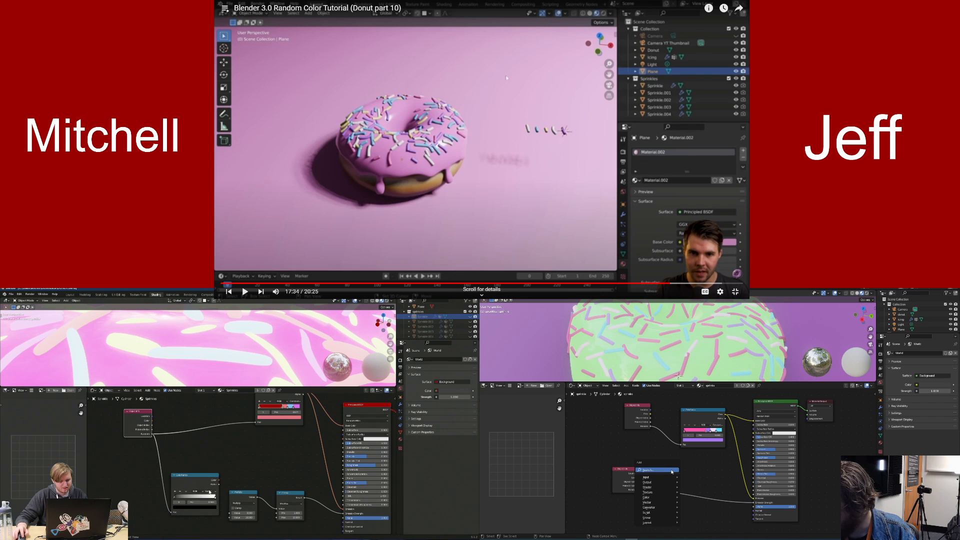
{"action": "left_click", "coordinate": [209, 491]}
{"action": "left_click", "coordinate": [214, 512]}
{"action": "left_click", "coordinate": [671, 472]}
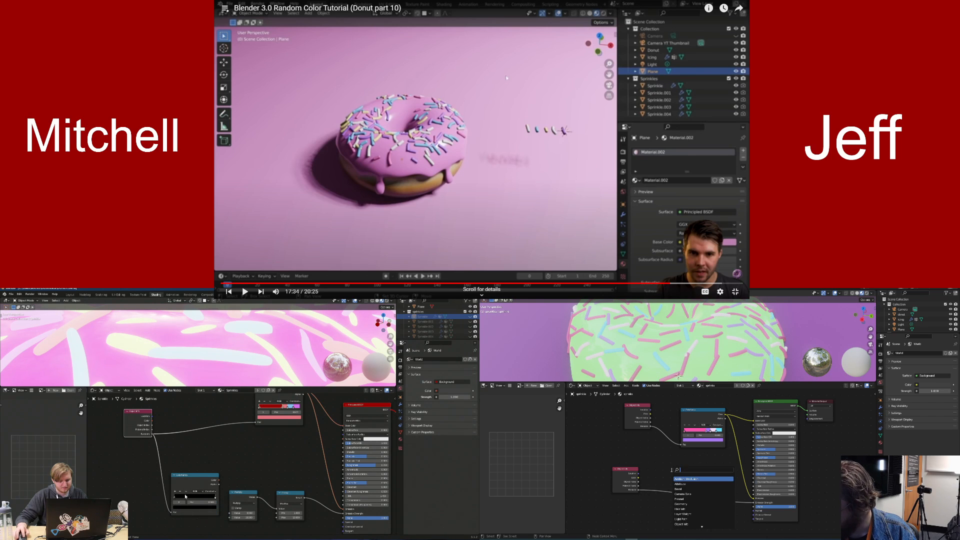
{"action": "type", "text": "colo"}
{"action": "left_click_drag", "start_coordinate": [215, 496], "coordinate": [205, 496]}
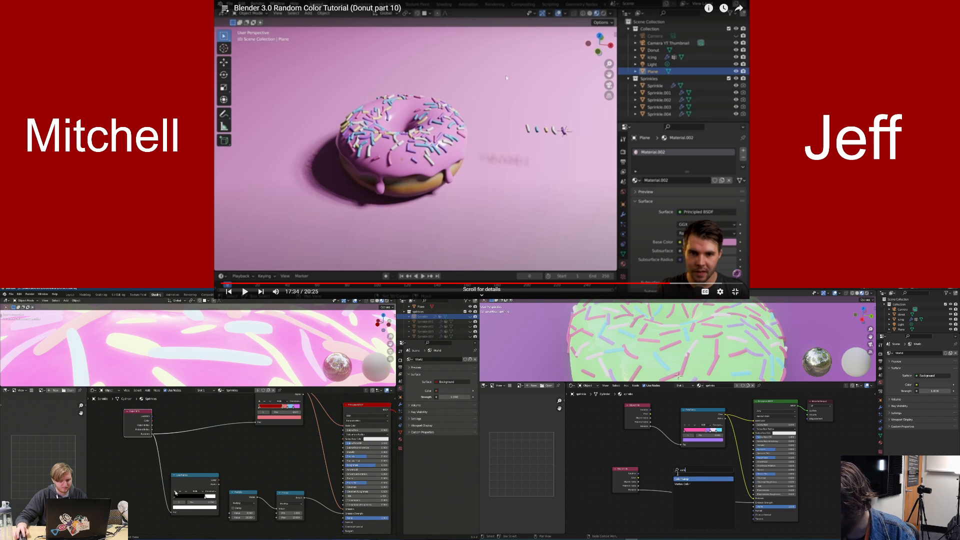
{"action": "left_click", "coordinate": [175, 497]}
{"action": "left_click", "coordinate": [682, 479]}
{"action": "left_click", "coordinate": [687, 488]}
Brighten the selected black stop of the pink material's emission ColorRamp to gray
{"action": "left_click", "coordinate": [188, 507]}
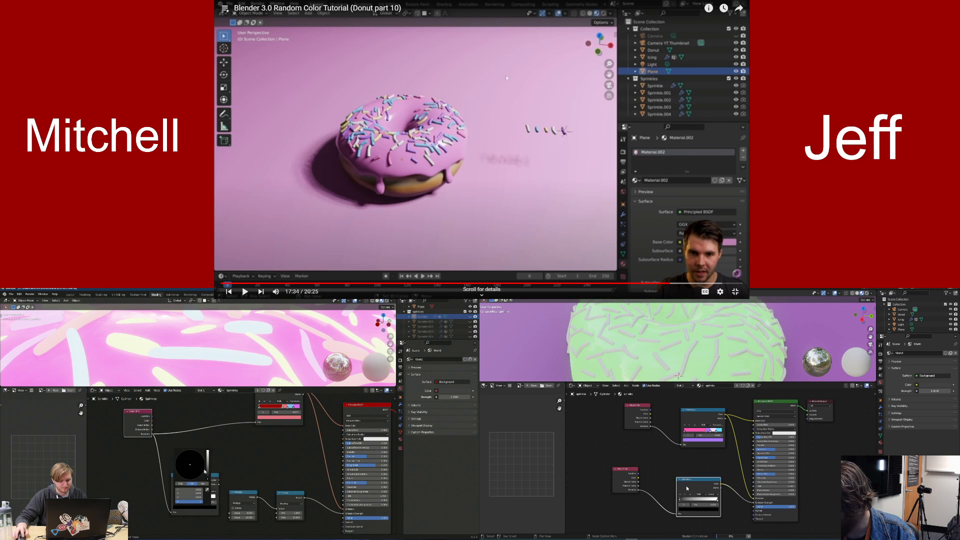
{"action": "left_click_drag", "start_coordinate": [207, 472], "coordinate": [207, 464]}
{"action": "left_click", "coordinate": [212, 471]}
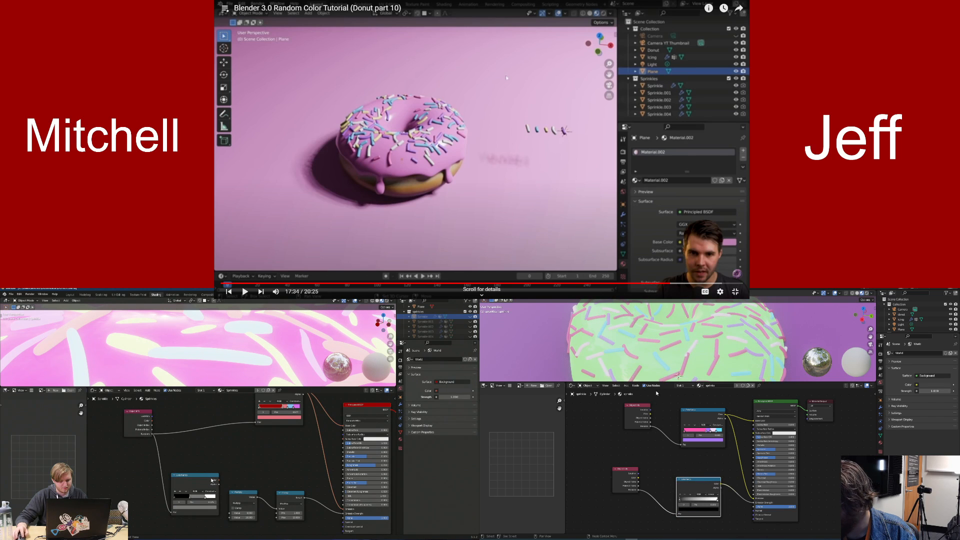
Link the pink emission ColorRamp's Color to the Multiply node's Value and shift the stops of the green emission ColorRamp
{"action": "left_click_drag", "start_coordinate": [680, 501], "coordinate": [687, 500]}
{"action": "left_click", "coordinate": [205, 497]}
{"action": "left_click_drag", "start_coordinate": [218, 481], "coordinate": [231, 513]}
{"action": "left_click_drag", "start_coordinate": [700, 500], "coordinate": [719, 500]}
{"action": "left_click_drag", "start_coordinate": [231, 513], "coordinate": [230, 513]}
{"action": "left_click_drag", "start_coordinate": [719, 500], "coordinate": [675, 502]}
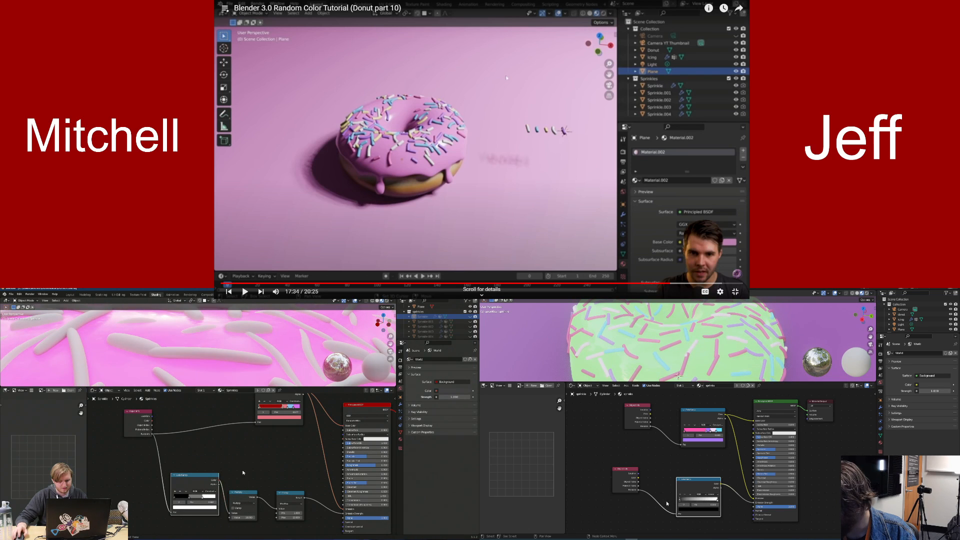
Move the pink material's emission ColorRamp down into line with the Multiply node and view the whole glowing donut
{"action": "scroll", "coordinate": [243, 472], "scroll_direction": "down", "scroll_amount": 3}
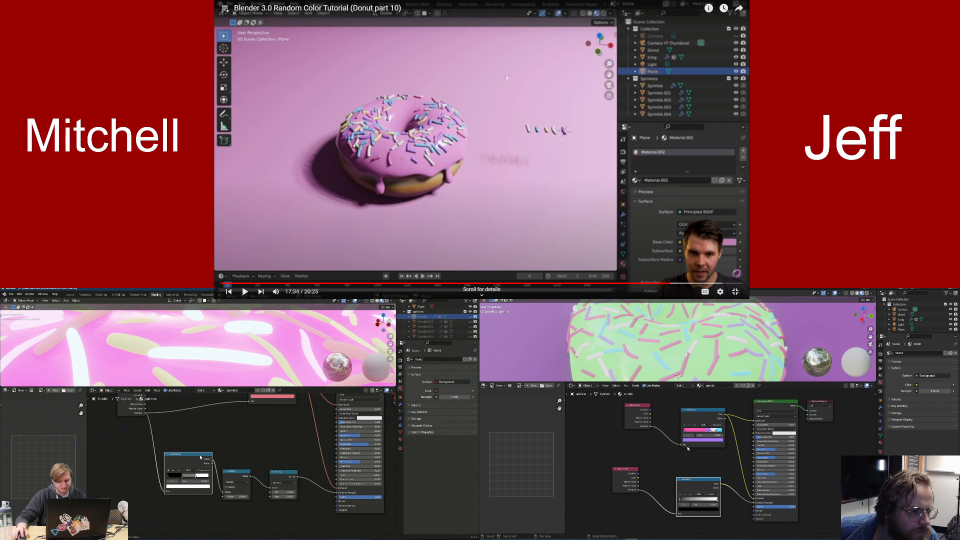
{"action": "left_click_drag", "start_coordinate": [200, 457], "coordinate": [201, 475]}
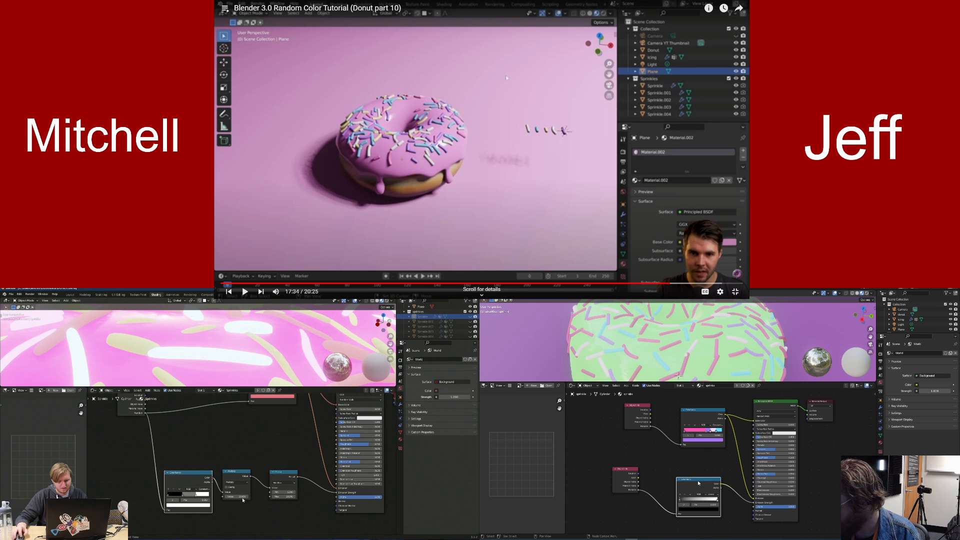
{"action": "scroll", "coordinate": [230, 450], "scroll_direction": "down", "scroll_amount": 2}
{"action": "scroll", "coordinate": [199, 350], "scroll_direction": "down", "scroll_amount": 5}
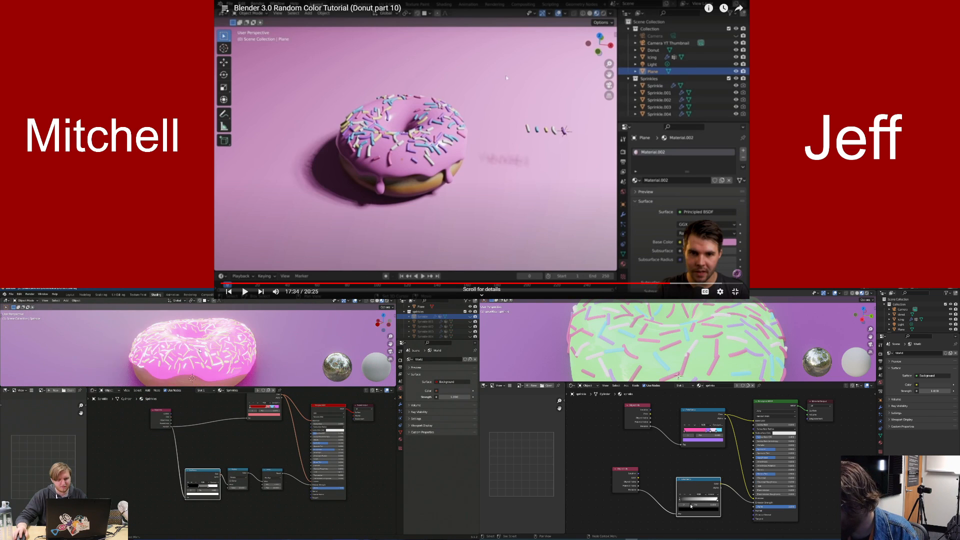
{"action": "middle_click_drag", "start_coordinate": [200, 350], "coordinate": [234, 349]}
{"action": "scroll", "coordinate": [638, 339], "scroll_direction": "down", "scroll_amount": 3}
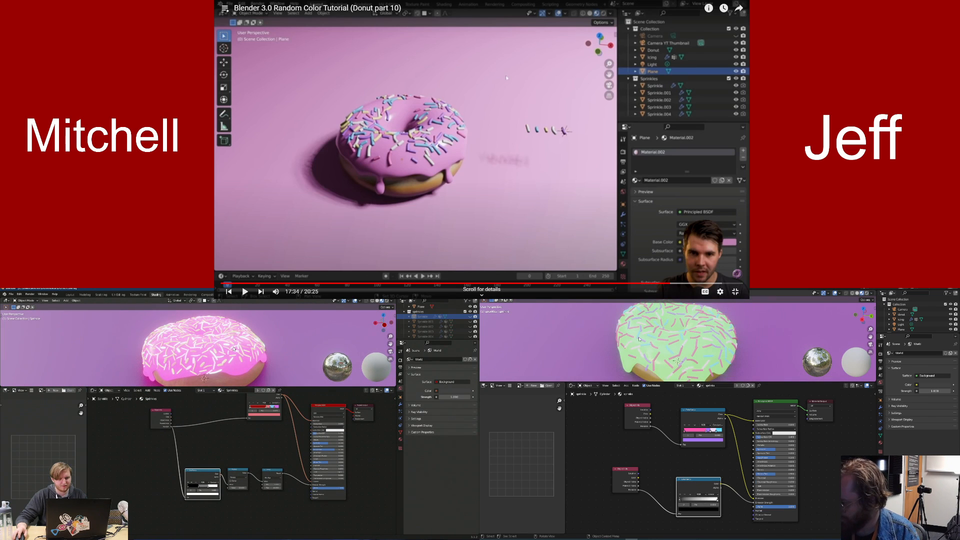
Place the green material's emission ColorRamp directly beside its second Object Info node
{"action": "middle_click_drag", "start_coordinate": [638, 339], "coordinate": [642, 334]}
{"action": "middle_click_drag", "start_coordinate": [233, 349], "coordinate": [261, 350]}
{"action": "left_click_drag", "start_coordinate": [699, 480], "coordinate": [693, 479]}
{"action": "middle_click_drag", "start_coordinate": [260, 350], "coordinate": [260, 352]}
{"action": "left_click_drag", "start_coordinate": [692, 479], "coordinate": [682, 480]}
{"action": "middle_click_drag", "start_coordinate": [260, 352], "coordinate": [260, 354]}
{"action": "left_click_drag", "start_coordinate": [682, 480], "coordinate": [676, 480]}
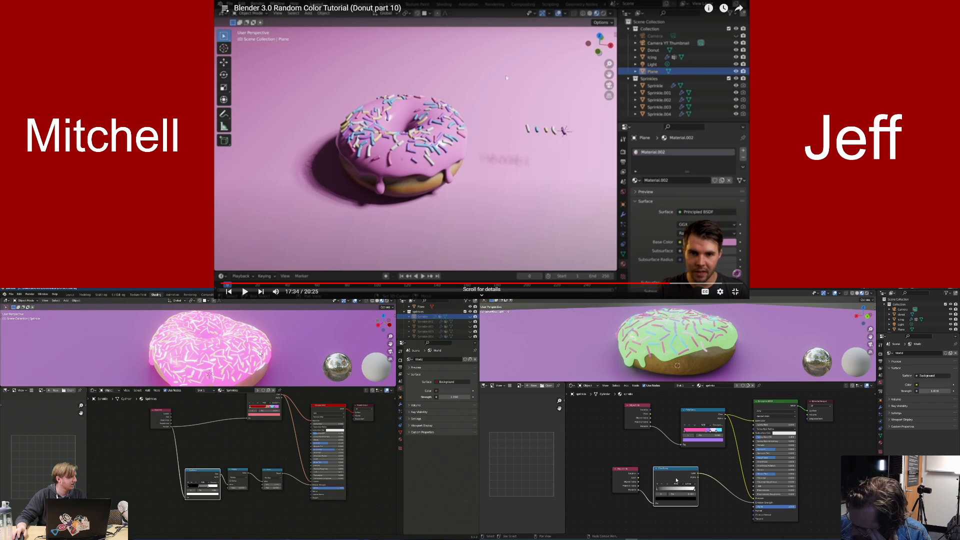
Set the green emission ColorRamp to Constant interpolation, add a middle stop and brighten it to gray
{"action": "left_click", "coordinate": [688, 483]}
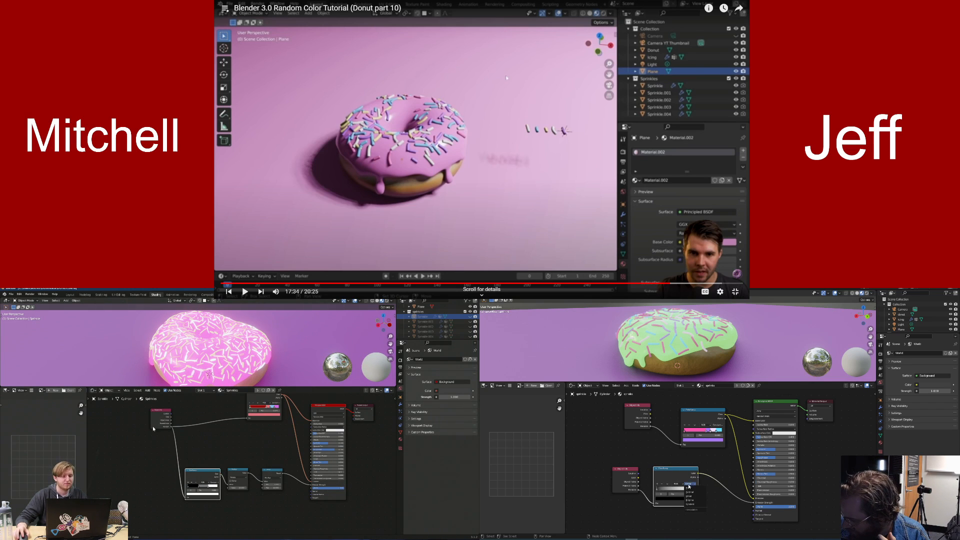
{"action": "left_click", "coordinate": [695, 504]}
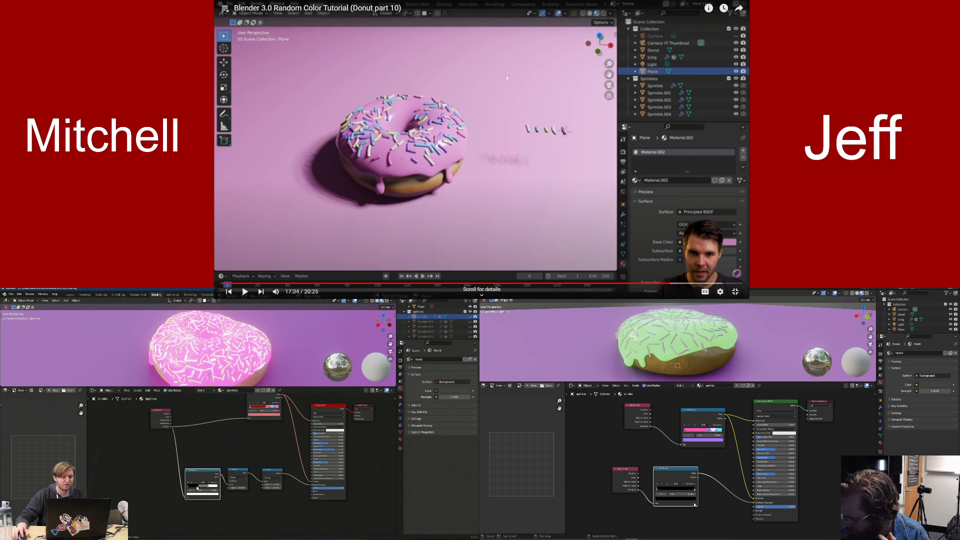
{"action": "left_click", "coordinate": [658, 485]}
{"action": "scroll", "coordinate": [189, 484], "scroll_direction": "up", "scroll_amount": 4}
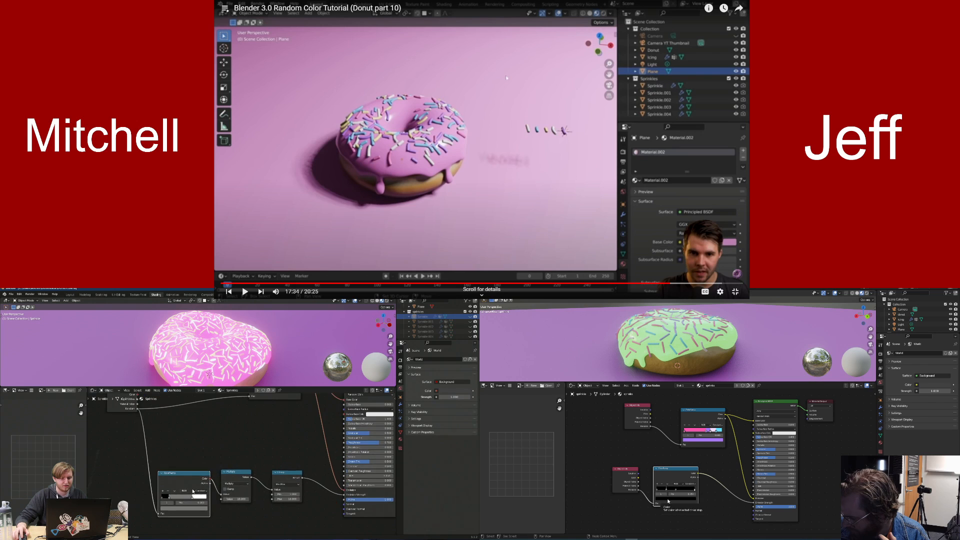
{"action": "left_click", "coordinate": [668, 501]}
{"action": "left_click_drag", "start_coordinate": [686, 458], "coordinate": [688, 461]}
Add a middle stop to the pink emission ColorRamp, brighten it to gray, and lighten the green ramp's last stop to near white
{"action": "left_click", "coordinate": [126, 505]}
{"action": "left_click_drag", "start_coordinate": [129, 515], "coordinate": [168, 518]}
{"action": "left_click", "coordinate": [170, 529]}
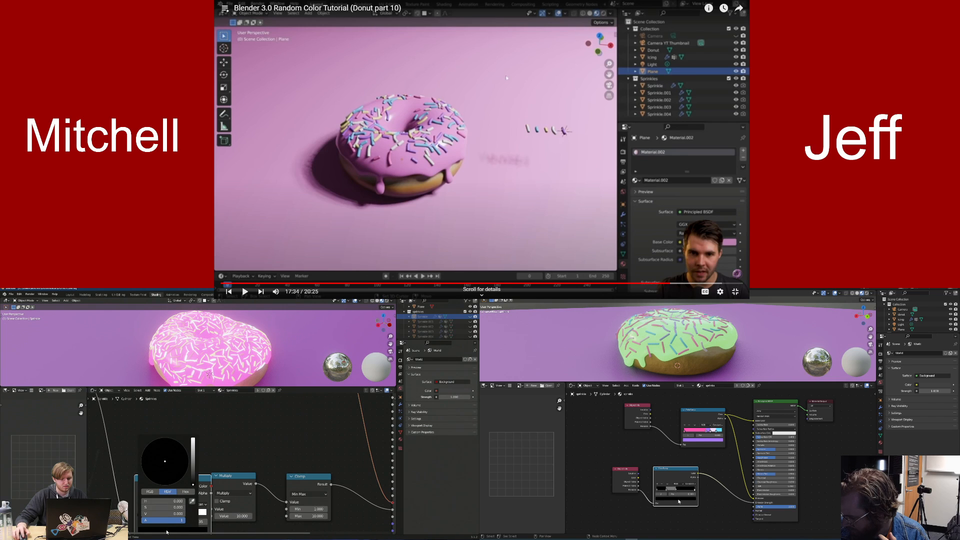
{"action": "left_click", "coordinate": [676, 498]}
{"action": "left_click_drag", "start_coordinate": [193, 461], "coordinate": [193, 453]}
{"action": "left_click", "coordinate": [687, 451]}
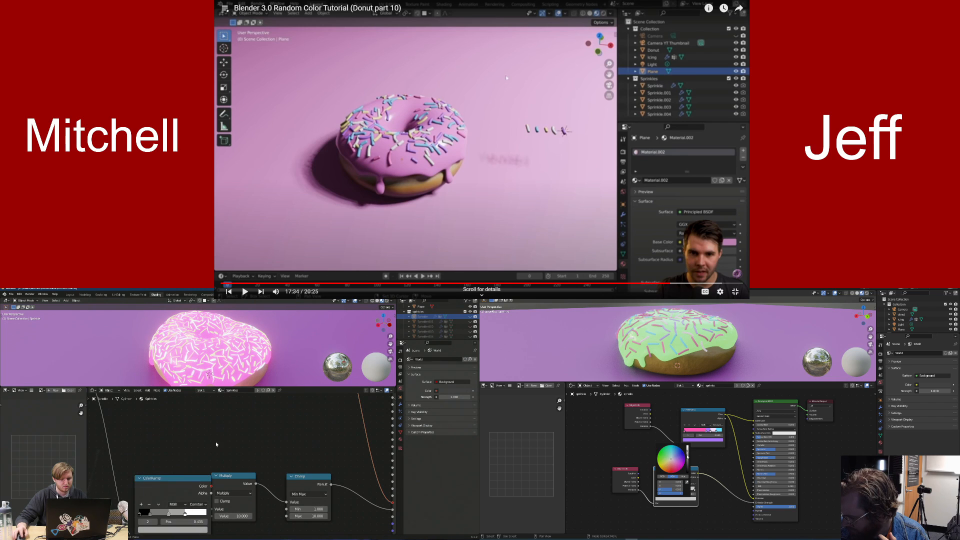
Darken the middle stop of the pink emission ColorRamp slightly
{"action": "scroll", "coordinate": [217, 444], "scroll_direction": "down", "scroll_amount": 3}
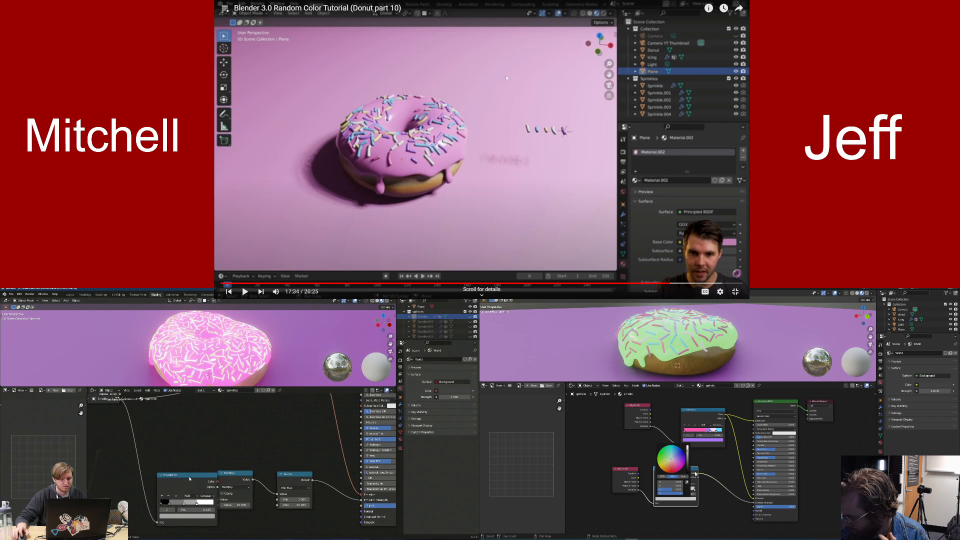
{"action": "left_click", "coordinate": [186, 516]}
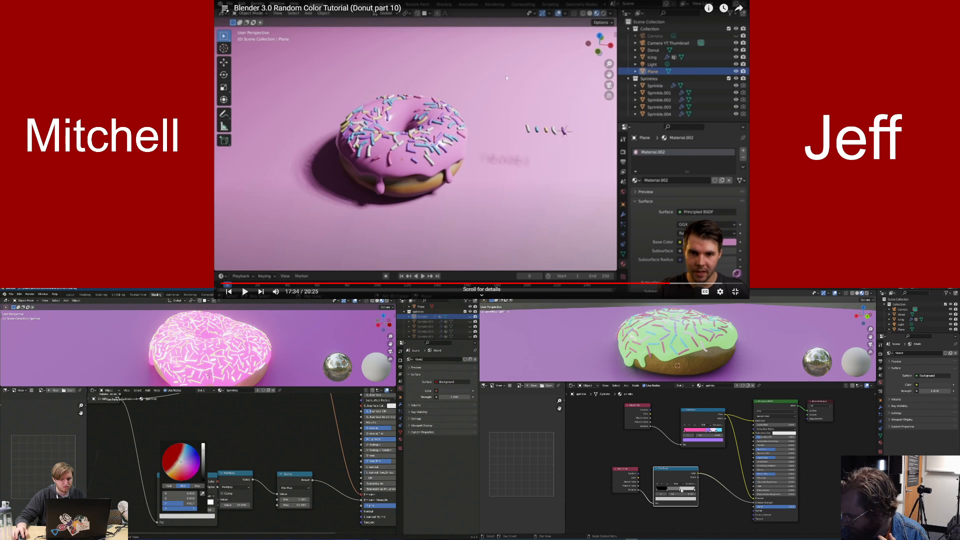
{"action": "left_click_drag", "start_coordinate": [203, 450], "coordinate": [203, 454]}
{"action": "middle_click_drag", "start_coordinate": [206, 452], "coordinate": [199, 446]}
Add a Math node between the green emission ColorRamp and Emission Strength, and set the pink Multiply node's value to 5
{"action": "key", "text": "shift+a"}
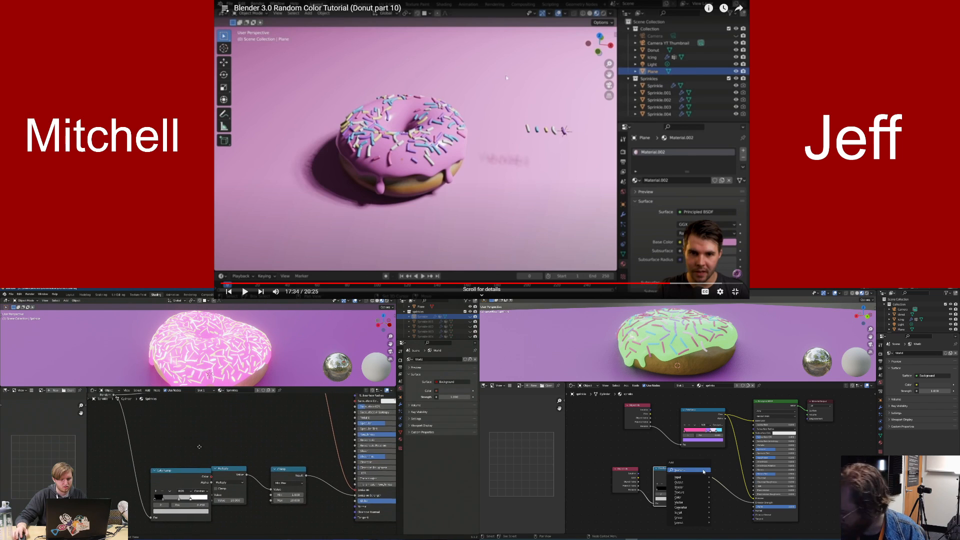
{"action": "left_click_drag", "start_coordinate": [186, 470], "coordinate": [178, 472]}
{"action": "left_click", "coordinate": [703, 471]}
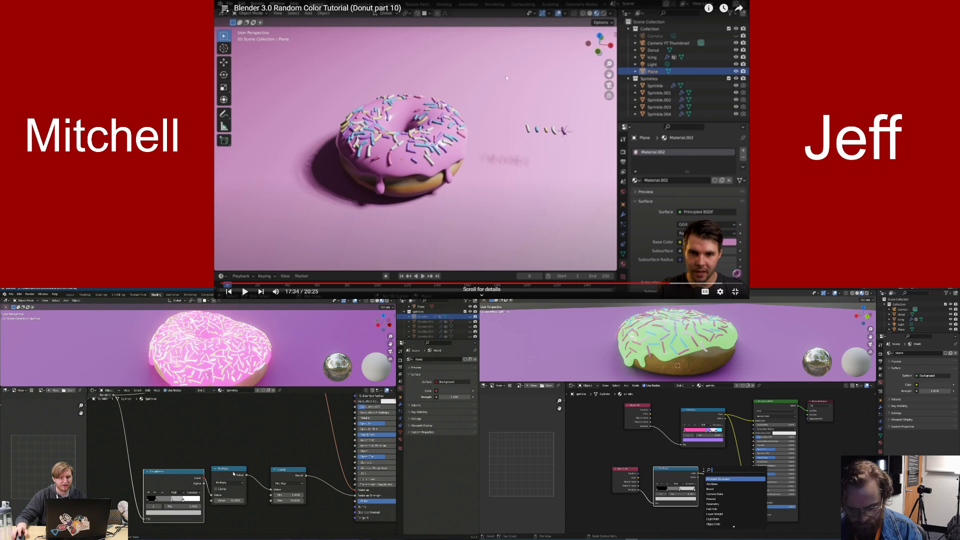
{"action": "type", "text": "mult"}
{"action": "left_click", "coordinate": [228, 500]}
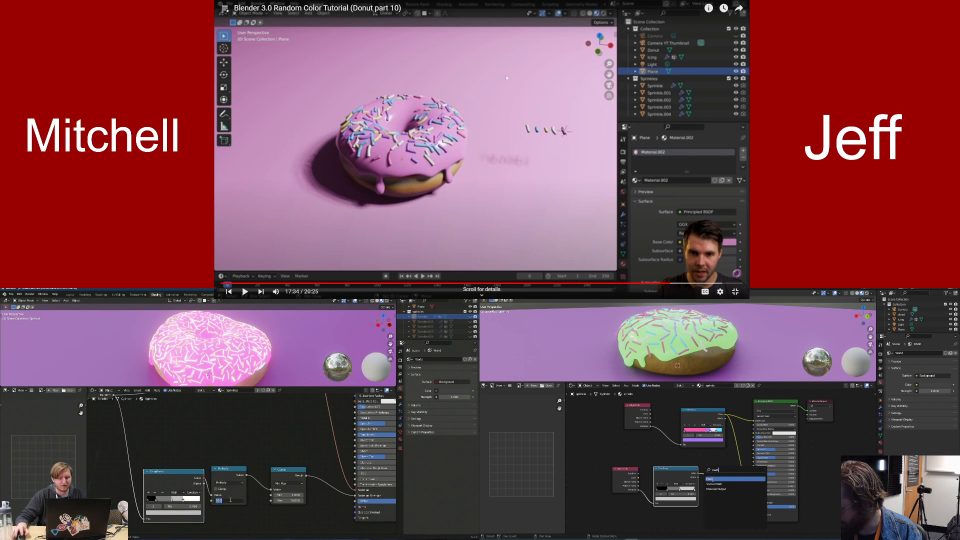
{"action": "left_click", "coordinate": [712, 479]}
{"action": "type", "text": "5"}
{"action": "left_click", "coordinate": [713, 479]}
{"action": "key", "text": "Return"}
Tune the green material's Math node value for the sprinkle glow, and select a middle stop on the pink base color ramp
{"action": "left_click", "coordinate": [219, 413]}
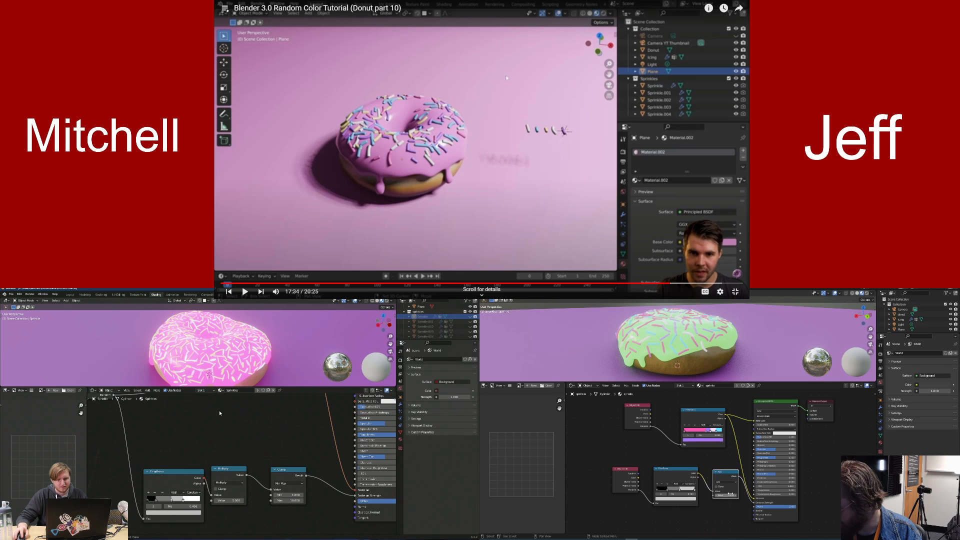
{"action": "middle_click_drag", "start_coordinate": [260, 365], "coordinate": [279, 328]}
{"action": "left_click_drag", "start_coordinate": [730, 495], "coordinate": [760, 494]}
{"action": "mouse_move", "coordinate": [279, 328]}
{"action": "middle_mouse_down"}
{"action": "mouse_move", "coordinate": [239, 345]}
{"action": "mouse_move", "coordinate": [291, 338]}
{"action": "middle_mouse_up"}
{"action": "left_click_drag", "start_coordinate": [730, 495], "coordinate": [715, 495]}
{"action": "middle_click_drag", "start_coordinate": [291, 338], "coordinate": [280, 375]}
{"action": "left_click_drag", "start_coordinate": [715, 495], "coordinate": [722, 495]}
{"action": "scroll", "coordinate": [273, 424], "scroll_direction": "up", "scroll_amount": 1}
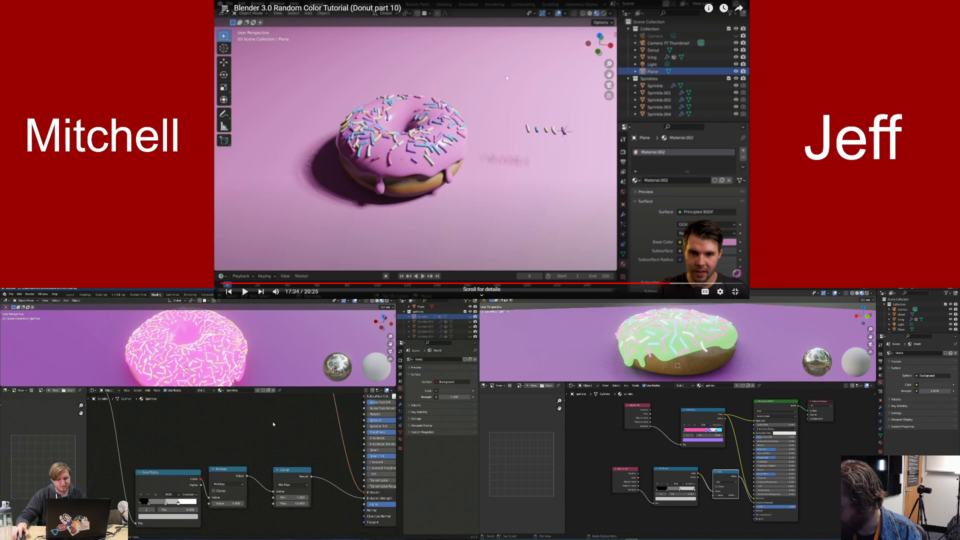
{"action": "middle_click_drag", "start_coordinate": [273, 424], "coordinate": [265, 496]}
{"action": "left_click_drag", "start_coordinate": [722, 496], "coordinate": [711, 496]}
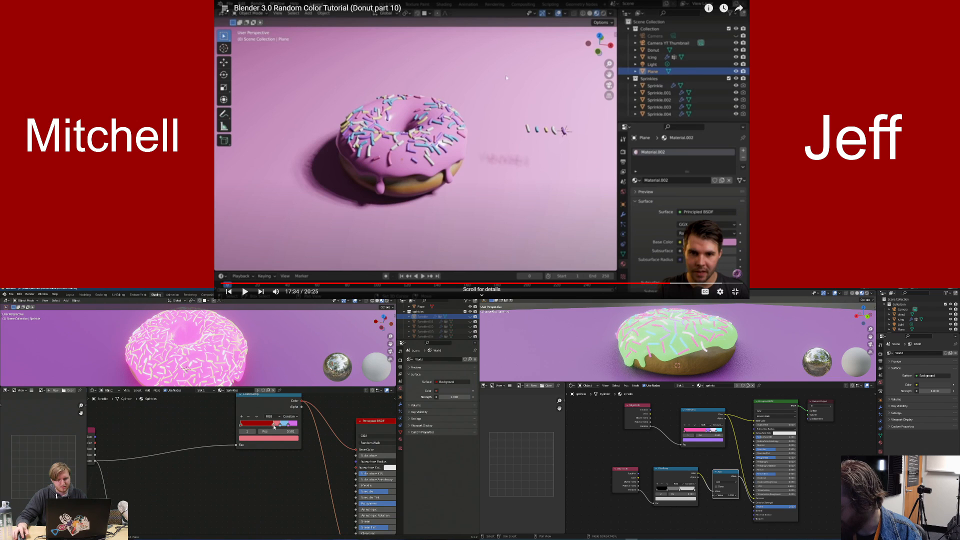
{"action": "left_click", "coordinate": [275, 426]}
{"action": "left_click", "coordinate": [274, 425]}
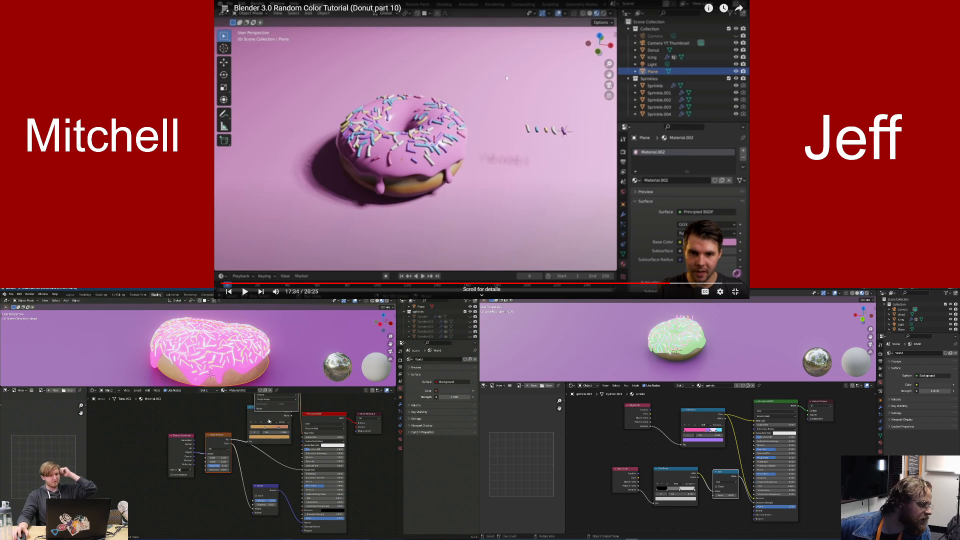
Skim through the remainder of the Donut part 10 random color tutorial to its end
{"action": "key", "text": "space"}
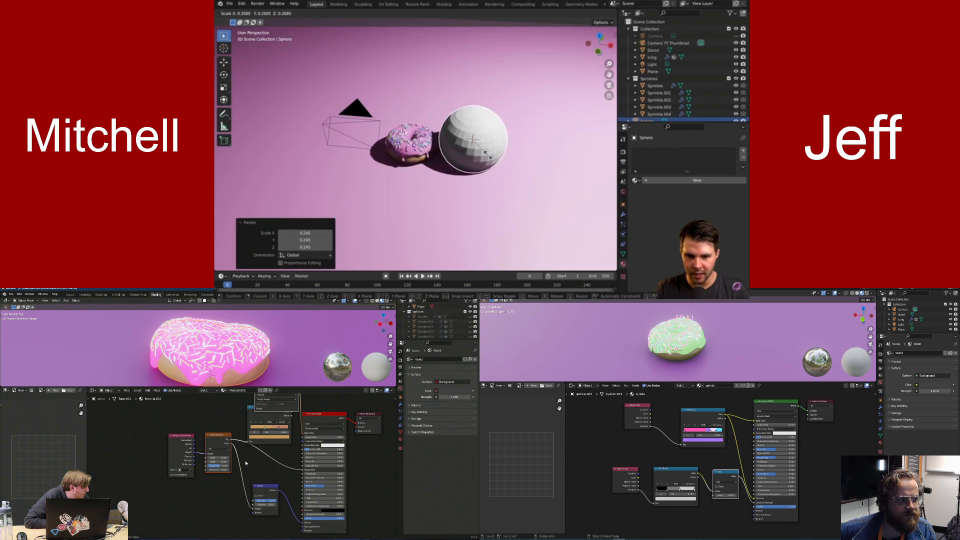
{"action": "mouse_move", "coordinate": [704, 251]}
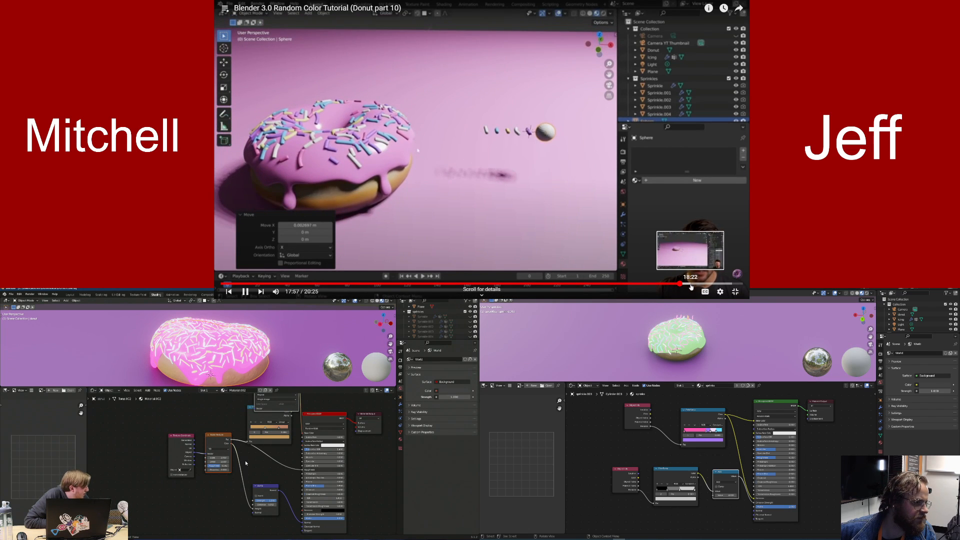
{"action": "left_click", "coordinate": [695, 284]}
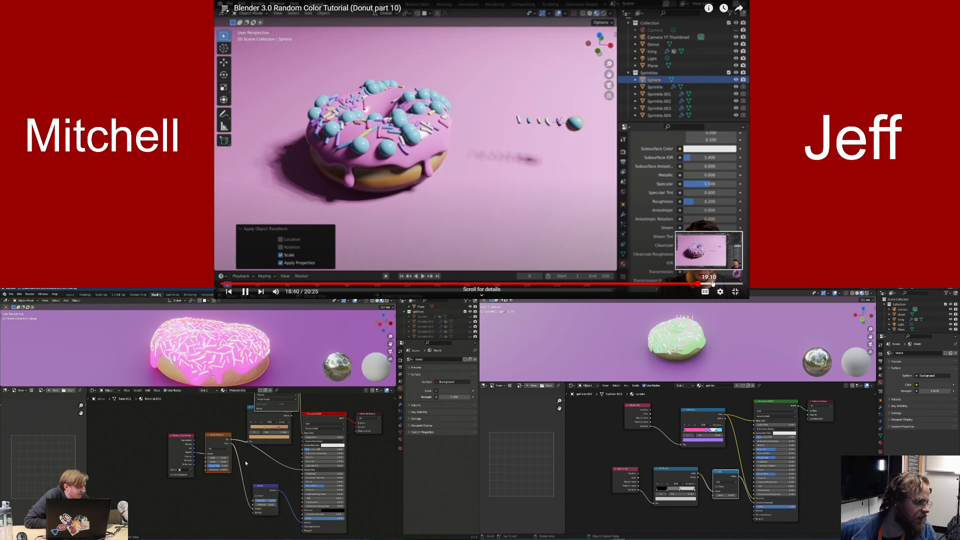
{"action": "left_click", "coordinate": [714, 283]}
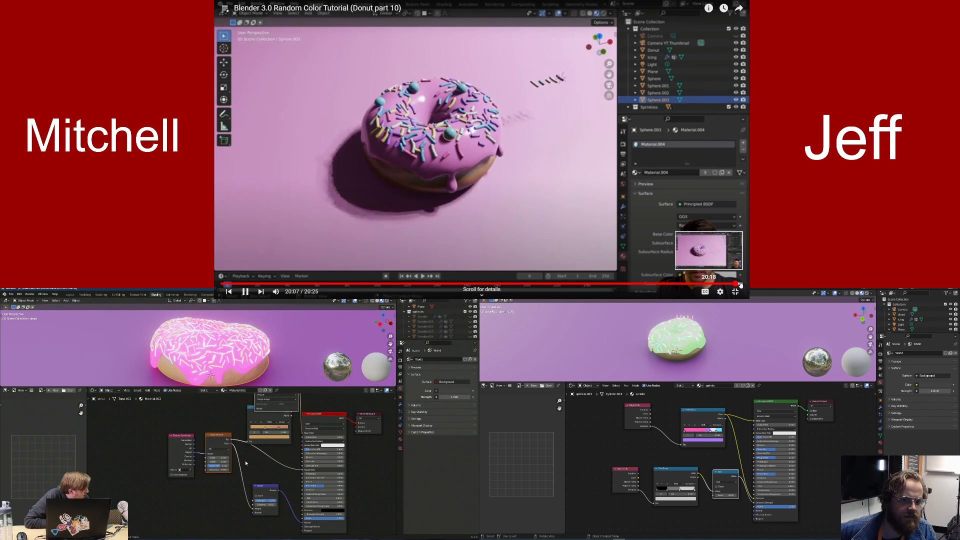
{"action": "left_click", "coordinate": [741, 284]}
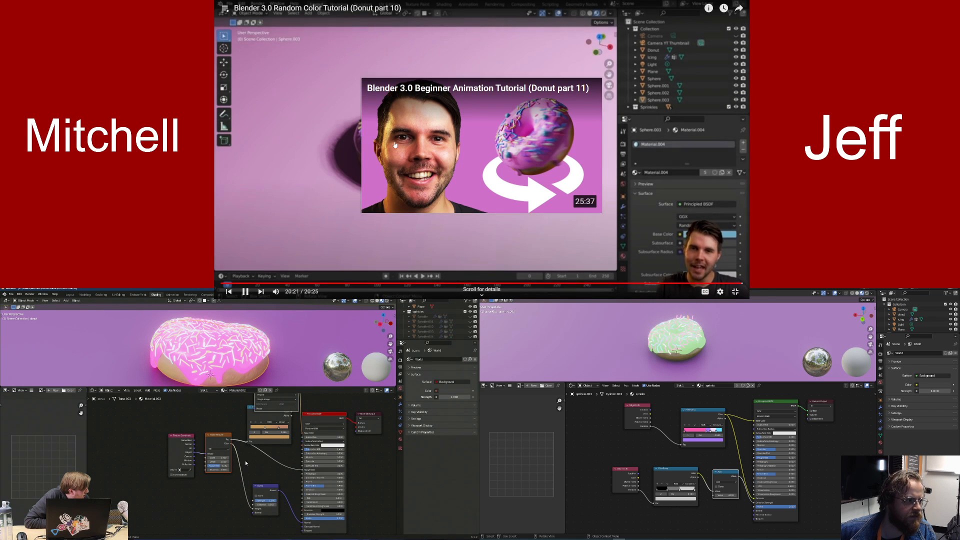
Open the Blender 3.0 Beginner Animation Tutorial (Donut part 11), skip ahead to its intro and watch it full screen
{"action": "left_click", "coordinate": [420, 147]}
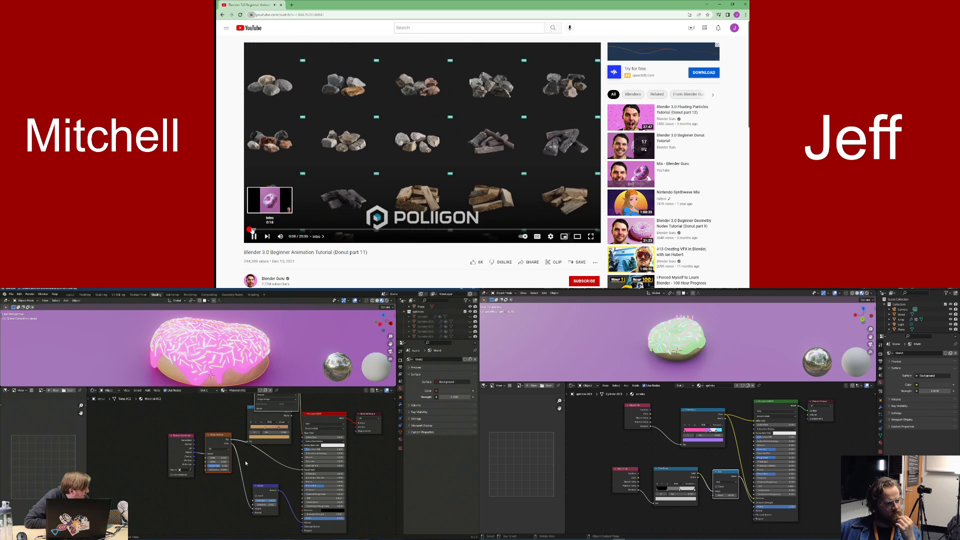
{"action": "left_click", "coordinate": [250, 230]}
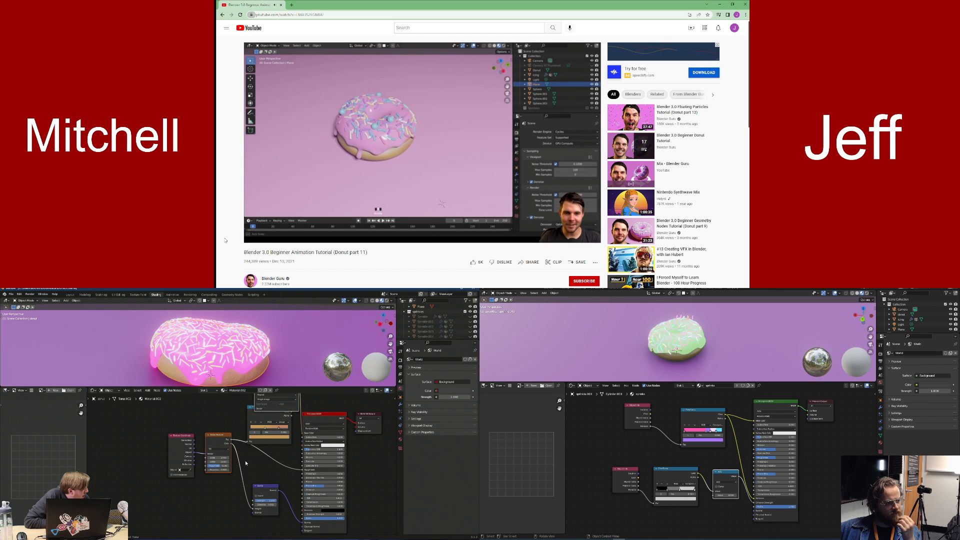
{"action": "left_click", "coordinate": [591, 240]}
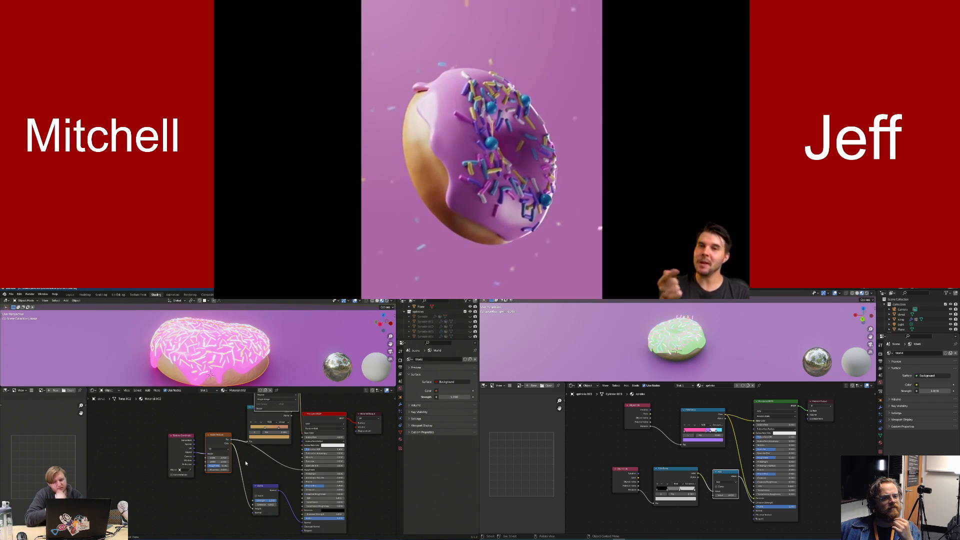
Change the pink icing material's Base Color to red and open its Emission color for editing
{"action": "left_click", "coordinate": [245, 358]}
{"action": "middle_click_drag", "start_coordinate": [329, 452], "coordinate": [301, 450]}
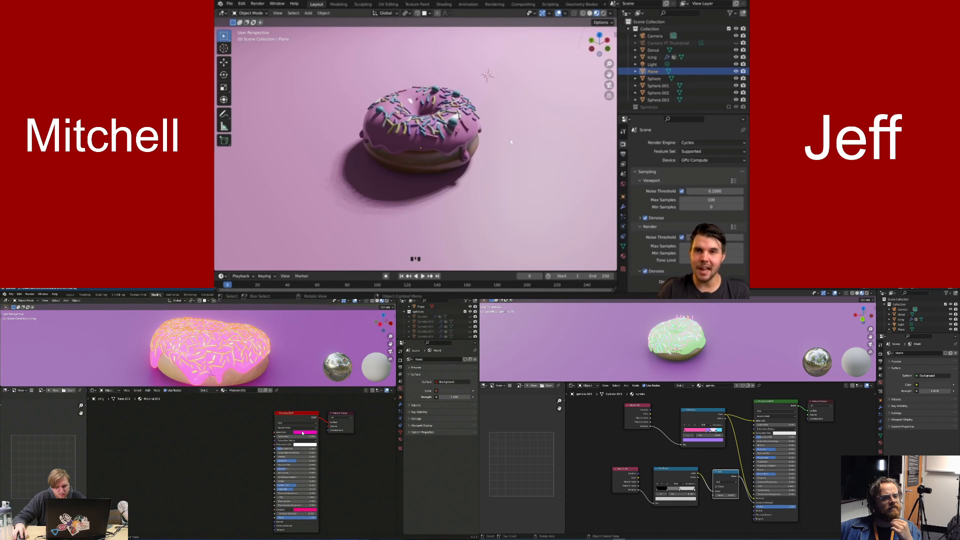
{"action": "left_click", "coordinate": [304, 432]}
{"action": "left_click_drag", "start_coordinate": [315, 402], "coordinate": [310, 405]}
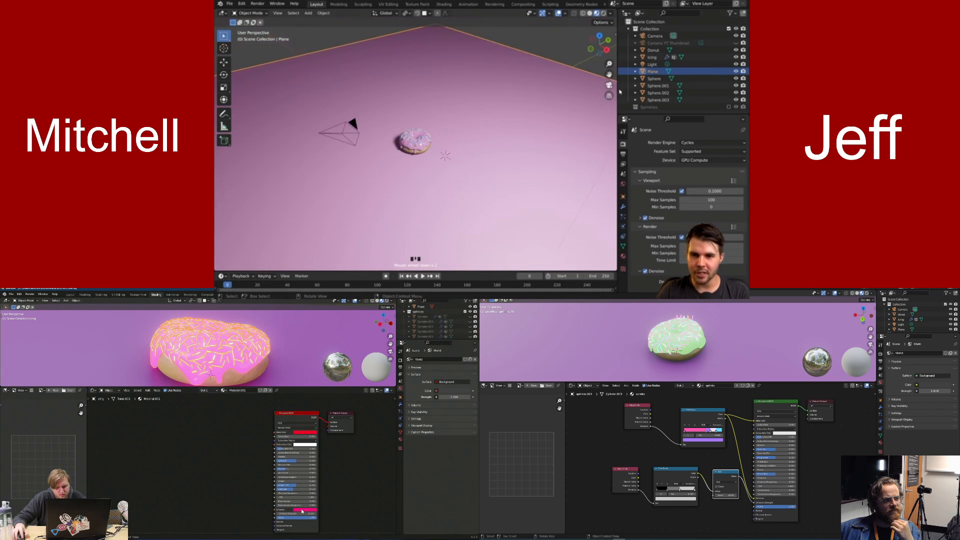
{"action": "left_click", "coordinate": [301, 510]}
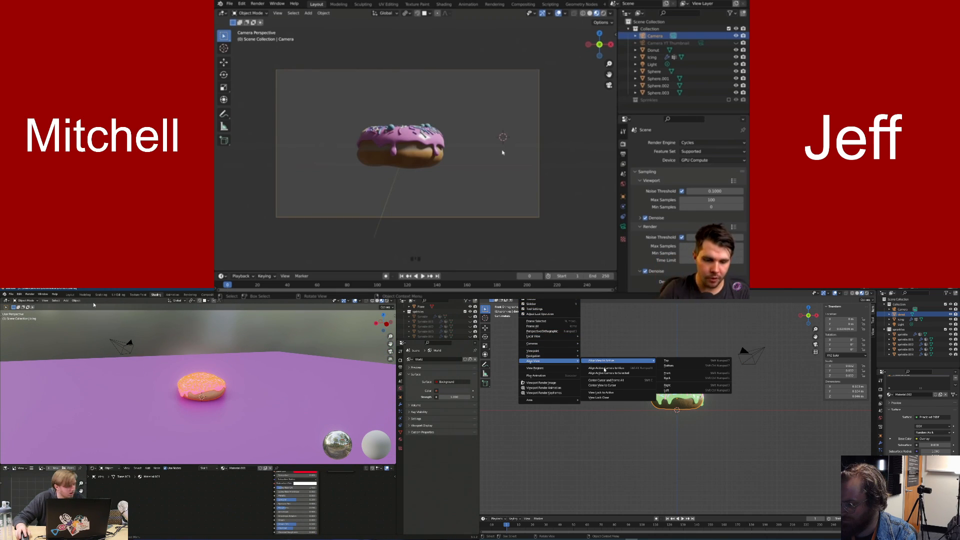
Examine the camera's transform values, select the donut base and view it through the scene camera
{"action": "key", "text": "n"}
{"action": "scroll", "coordinate": [441, 99], "scroll_direction": "down", "scroll_amount": 4}
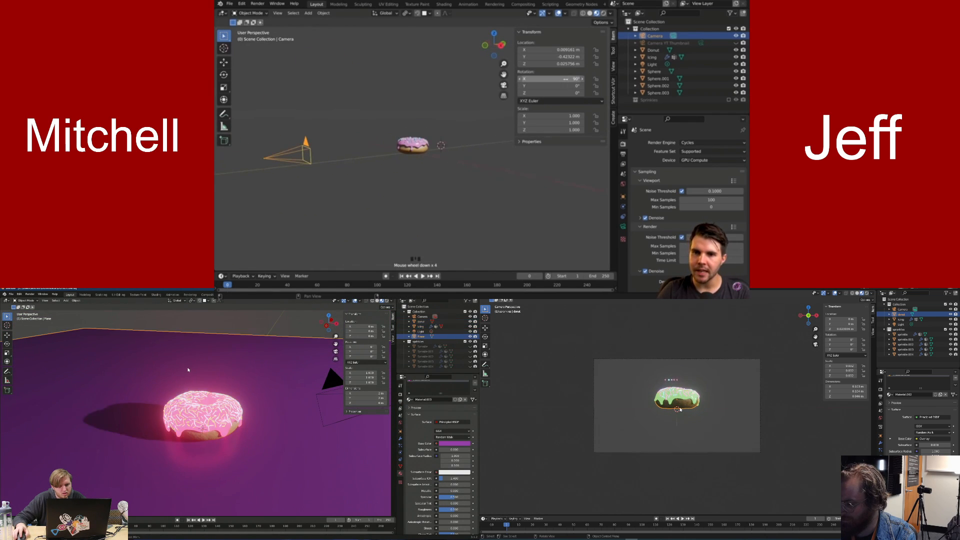
{"action": "key", "text": "n"}
{"action": "middle_click_drag", "start_coordinate": [479, 111], "coordinate": [403, 155]}
{"action": "scroll", "coordinate": [429, 127], "scroll_direction": "down", "scroll_amount": 2}
{"action": "scroll", "coordinate": [429, 127], "scroll_direction": "up", "scroll_amount": 3}
{"action": "left_click", "coordinate": [400, 154]}
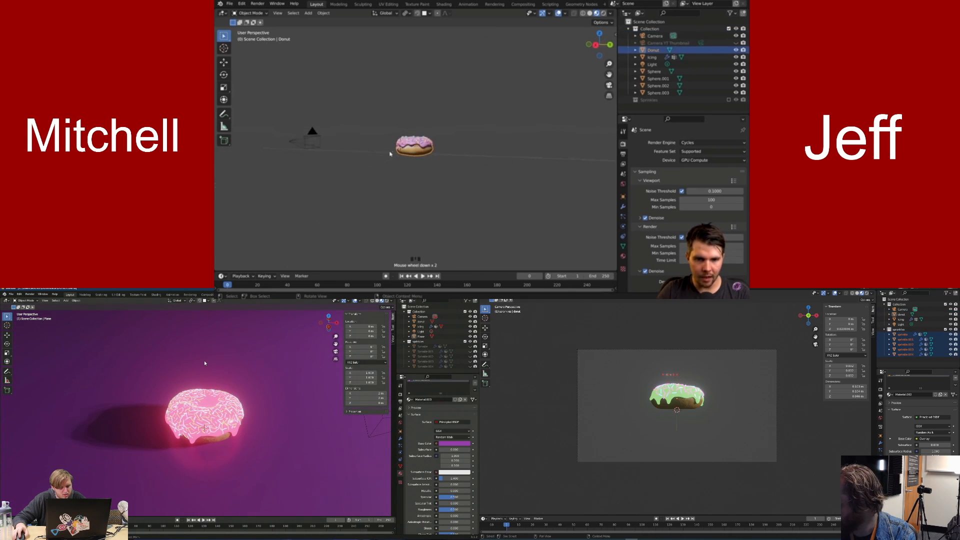
{"action": "scroll", "coordinate": [310, 133], "scroll_direction": "up", "scroll_amount": 7}
{"action": "scroll", "coordinate": [447, 162], "scroll_direction": "down", "scroll_amount": 3}
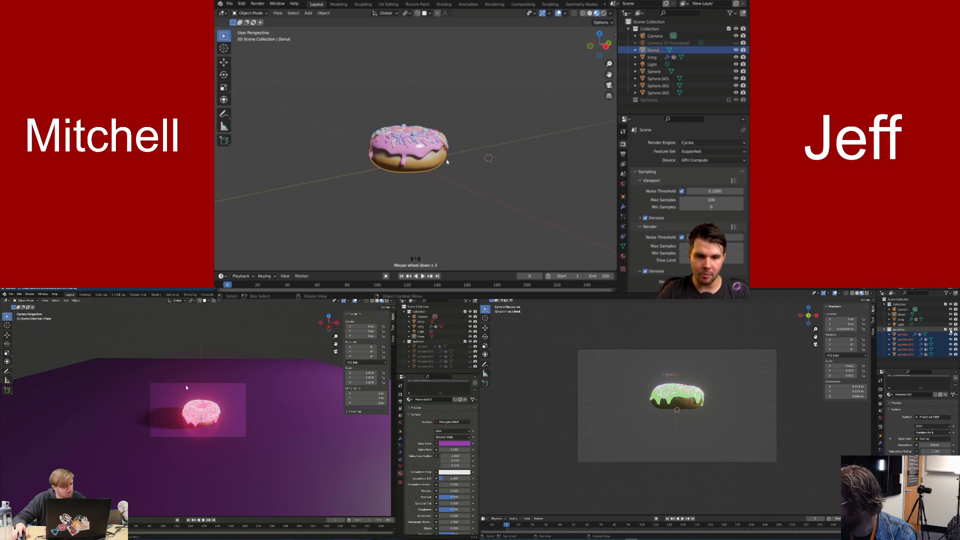
{"action": "scroll", "coordinate": [446, 162], "scroll_direction": "up", "scroll_amount": 2}
{"action": "key", "text": "KP_0"}
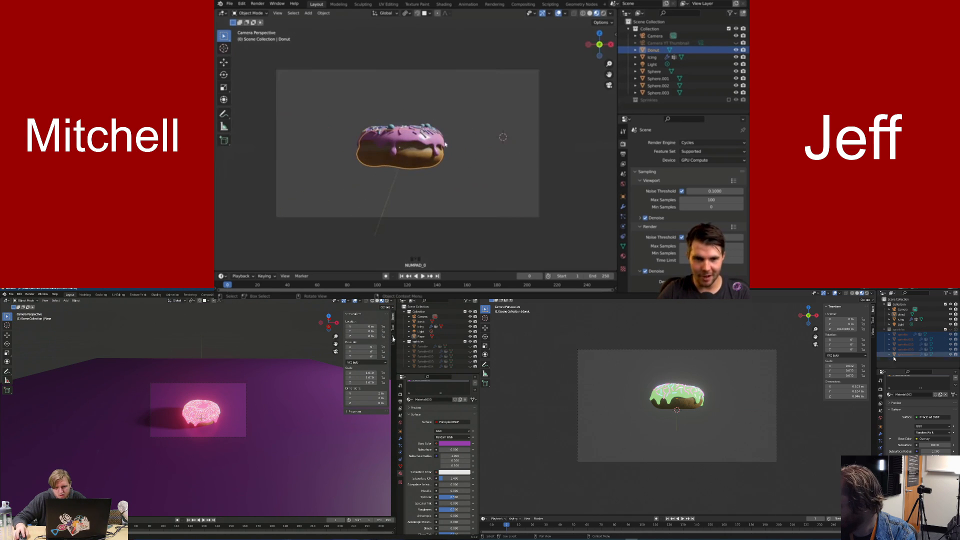
Try to rotate the donut base on its own, without the icing
{"action": "middle_click_drag", "start_coordinate": [445, 144], "coordinate": [407, 147]}
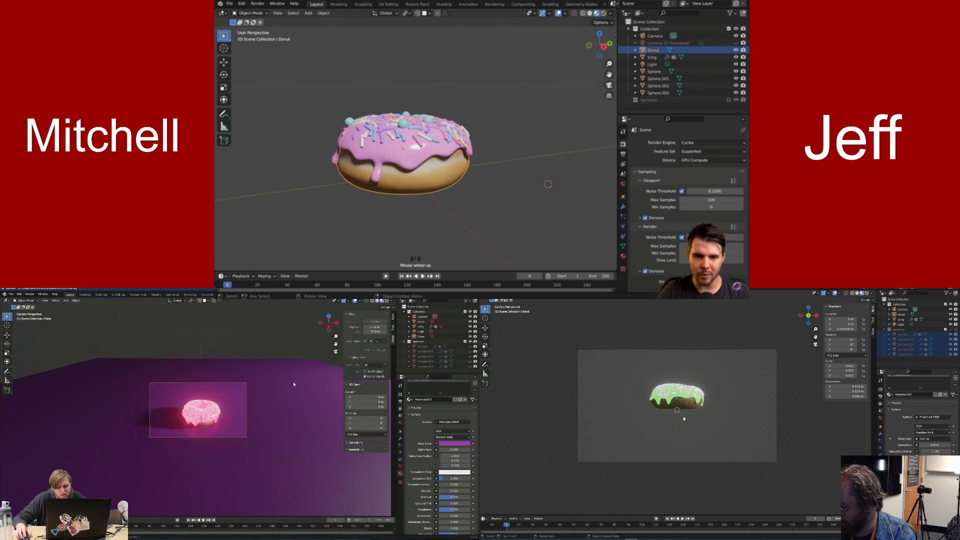
{"action": "key", "text": "r"}
{"action": "right_click", "coordinate": [513, 77]}
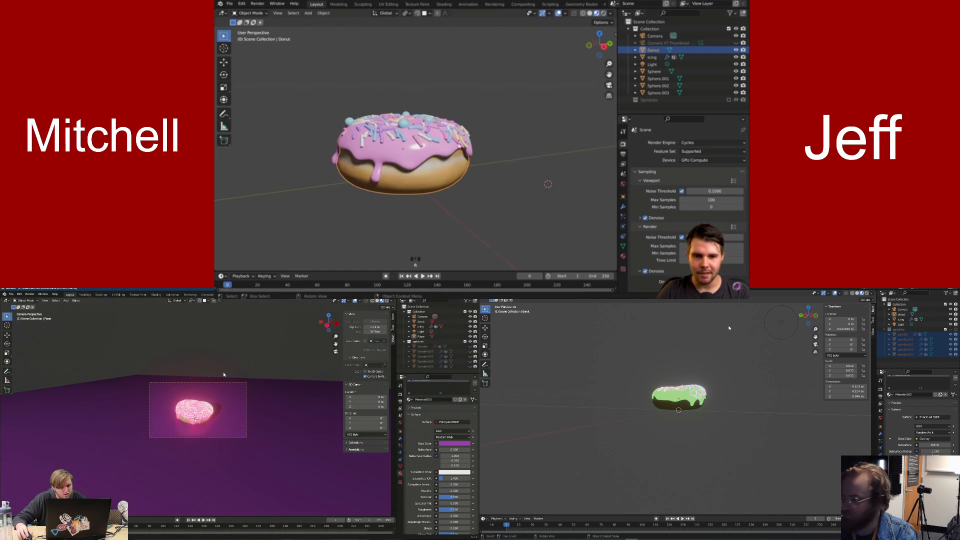
{"action": "left_click", "coordinate": [460, 146]}
{"action": "key", "text": "r"}
{"action": "right_click", "coordinate": [506, 79]}
{"action": "left_click", "coordinate": [453, 167]}
{"action": "key", "text": "r"}
Split the green donut's 3D viewport vertically into two side-by-side views
{"action": "right_click", "coordinate": [877, 324]}
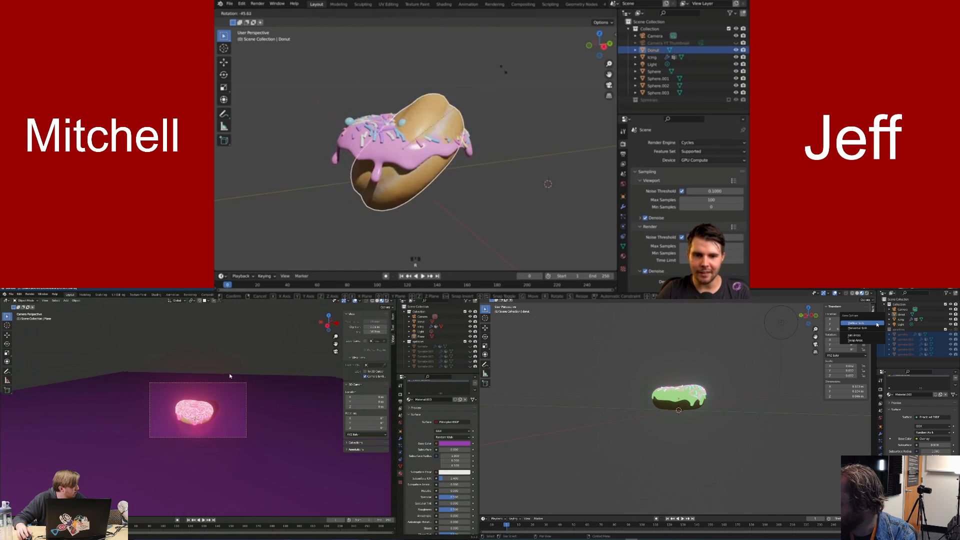
{"action": "right_click", "coordinate": [504, 70]}
{"action": "key", "text": "g"}
{"action": "mouse_move", "coordinate": [234, 377]}
{"action": "middle_mouse_down"}
{"action": "mouse_move", "coordinate": [263, 372]}
{"action": "mouse_move", "coordinate": [246, 362]}
{"action": "mouse_move", "coordinate": [240, 371]}
{"action": "middle_mouse_up"}
{"action": "left_click", "coordinate": [865, 323]}
{"action": "right_click", "coordinate": [500, 139]}
{"action": "left_click", "coordinate": [683, 349]}
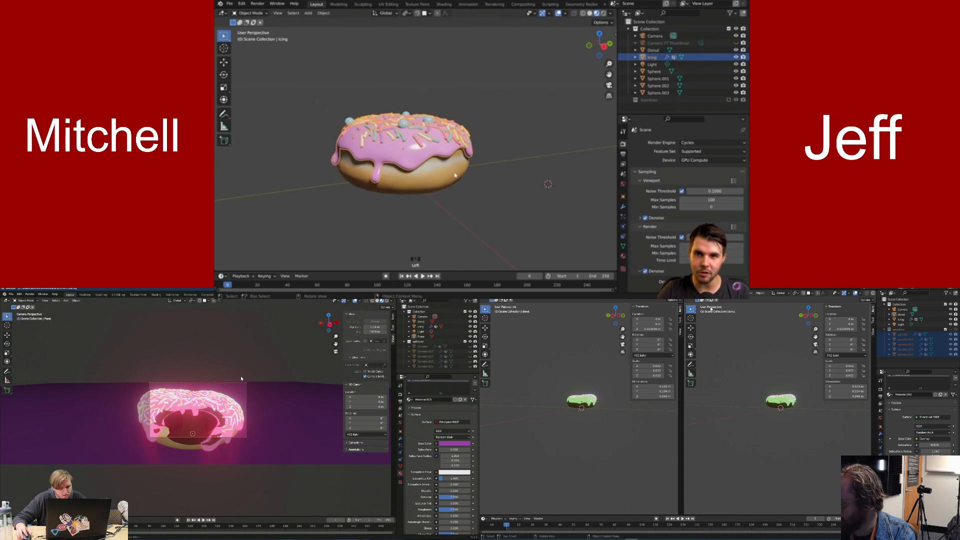
Box-select the donut, icing and all spheres and rotate them together by about -52 degrees
{"action": "scroll", "coordinate": [455, 150], "scroll_direction": "up", "scroll_amount": 2}
{"action": "middle_click_drag", "start_coordinate": [446, 145], "coordinate": [455, 144]}
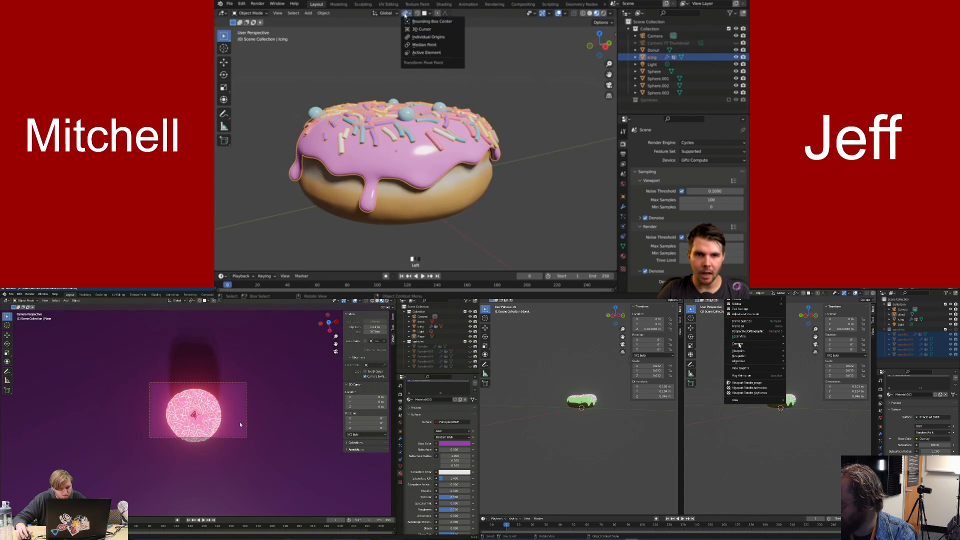
{"action": "scroll", "coordinate": [408, 150], "scroll_direction": "down", "scroll_amount": 4}
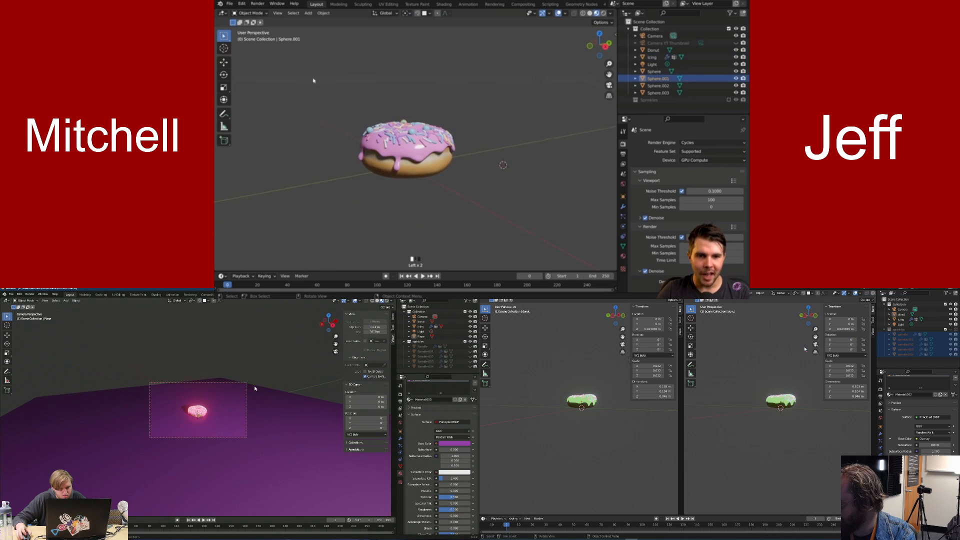
{"action": "left_click_drag", "start_coordinate": [311, 75], "coordinate": [554, 215]}
{"action": "key", "text": "r"}
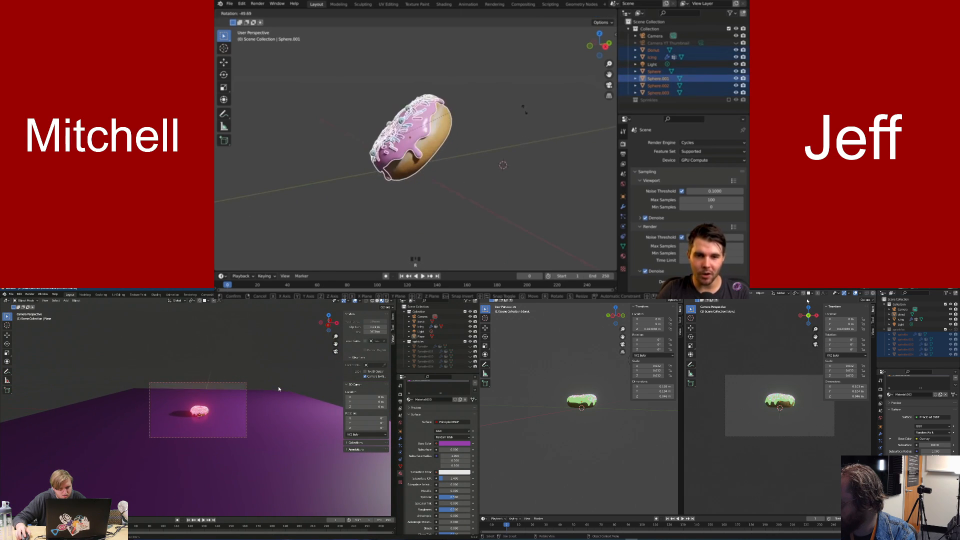
{"action": "right_click", "coordinate": [510, 141]}
{"action": "key", "text": "r"}
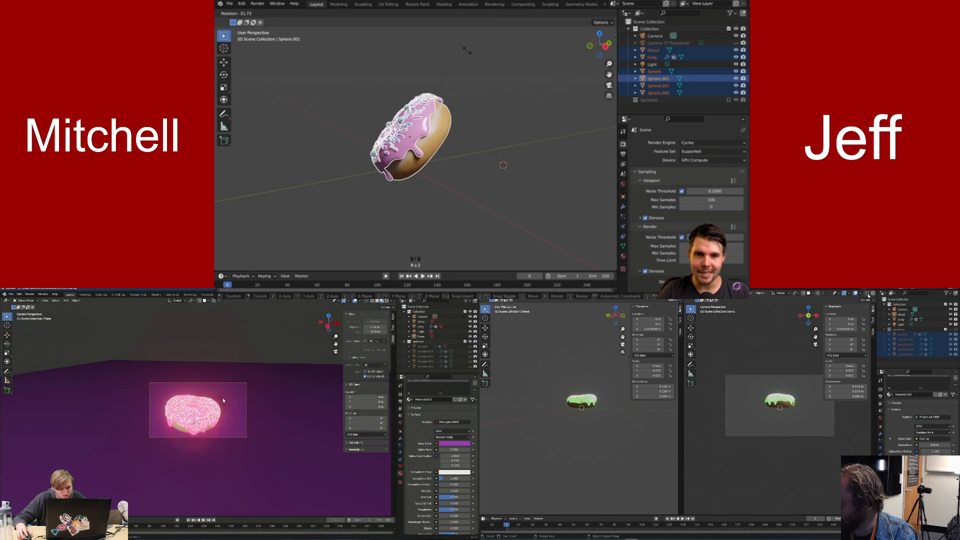
{"action": "left_click", "coordinate": [466, 49]}
Check the rotation values of a single sphere on the icing and undo the last changes
{"action": "left_click", "coordinate": [400, 120]}
{"action": "key", "text": "n"}
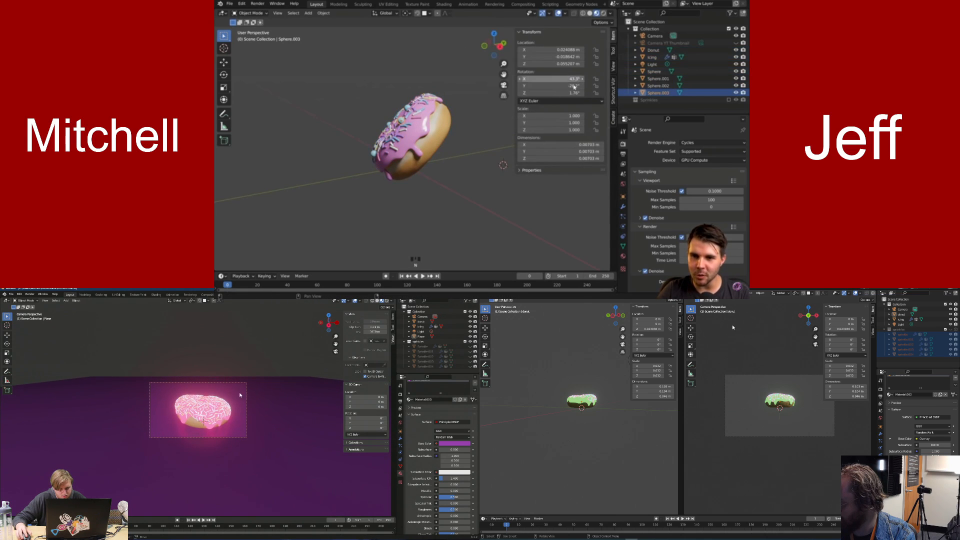
{"action": "key", "text": "n"}
{"action": "key", "text": "ctrl+z"}
{"action": "key", "text": "ctrl+z"}
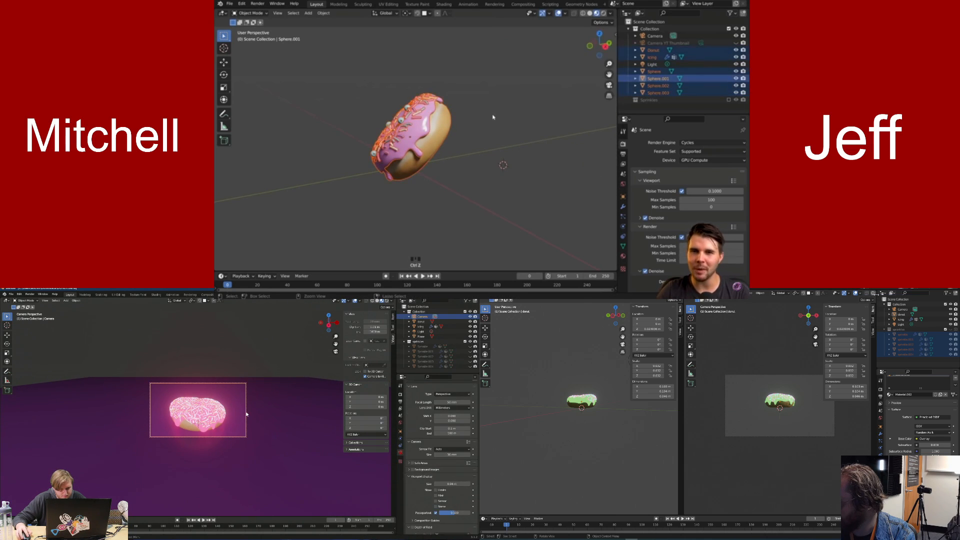
Try to move the icing separately from the donut base
{"action": "scroll", "coordinate": [493, 117], "scroll_direction": "up", "scroll_amount": 3}
{"action": "left_click", "coordinate": [435, 147]}
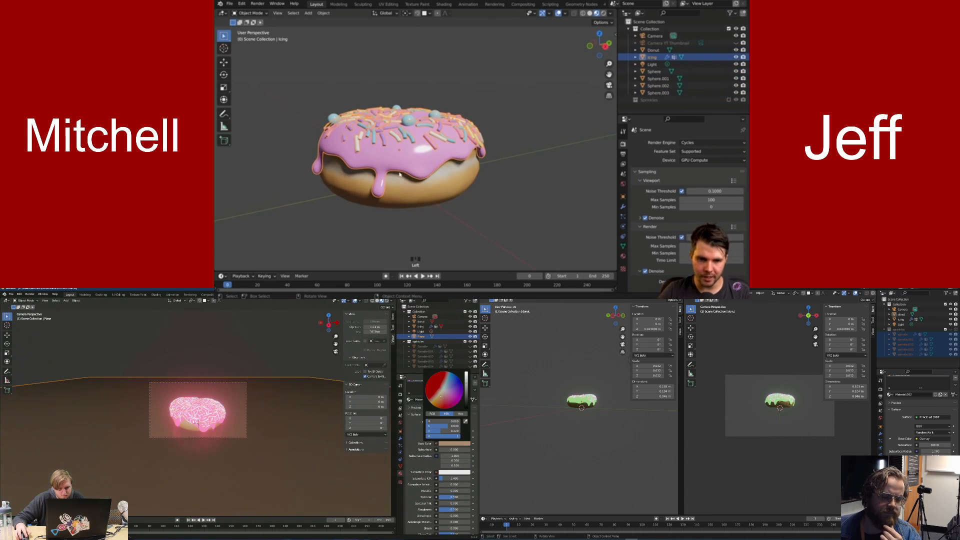
{"action": "key", "text": "g"}
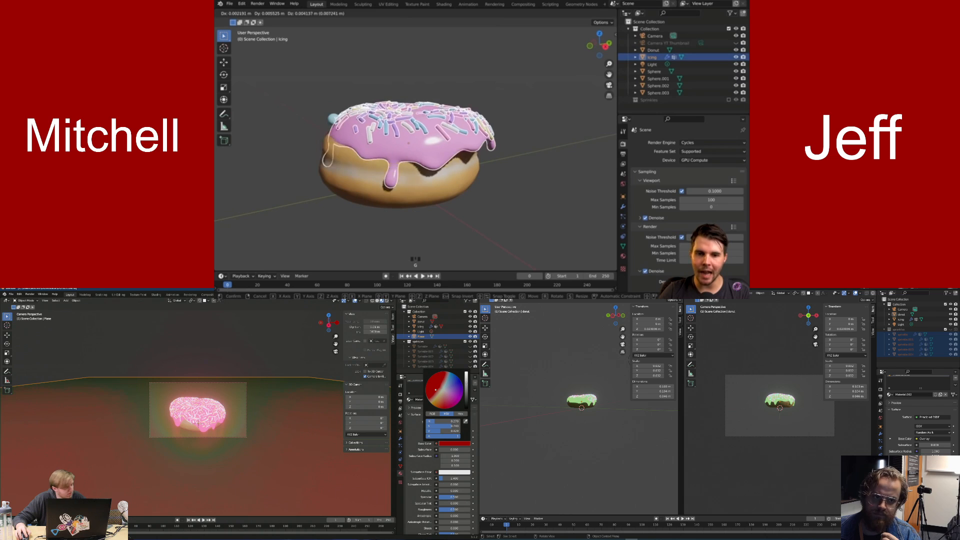
{"action": "right_click", "coordinate": [465, 172]}
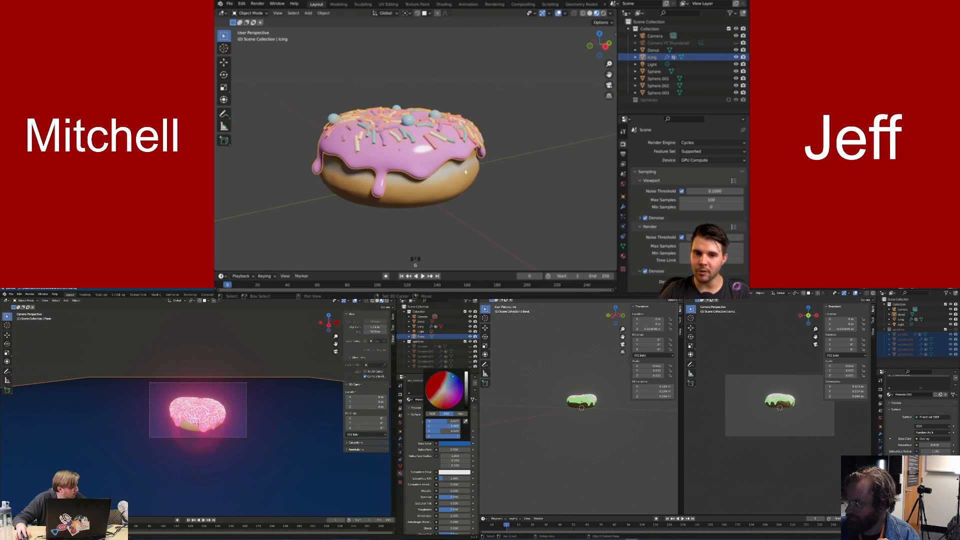
Parent the icing to the donut base with the Object option, in both the tutorial scene and the green donut's scene
{"action": "left_click", "coordinate": [460, 173], "text": "shift"}
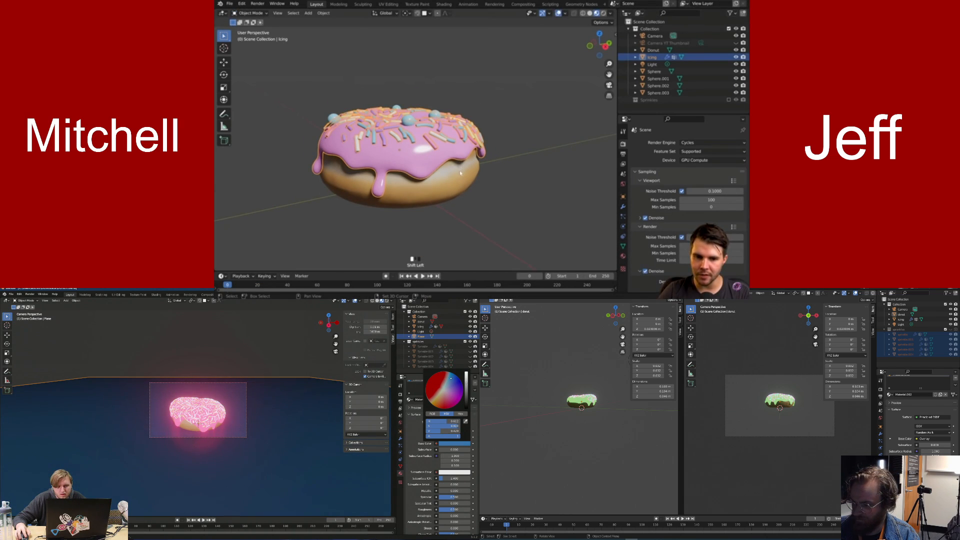
{"action": "left_click", "coordinate": [461, 173], "text": "shift"}
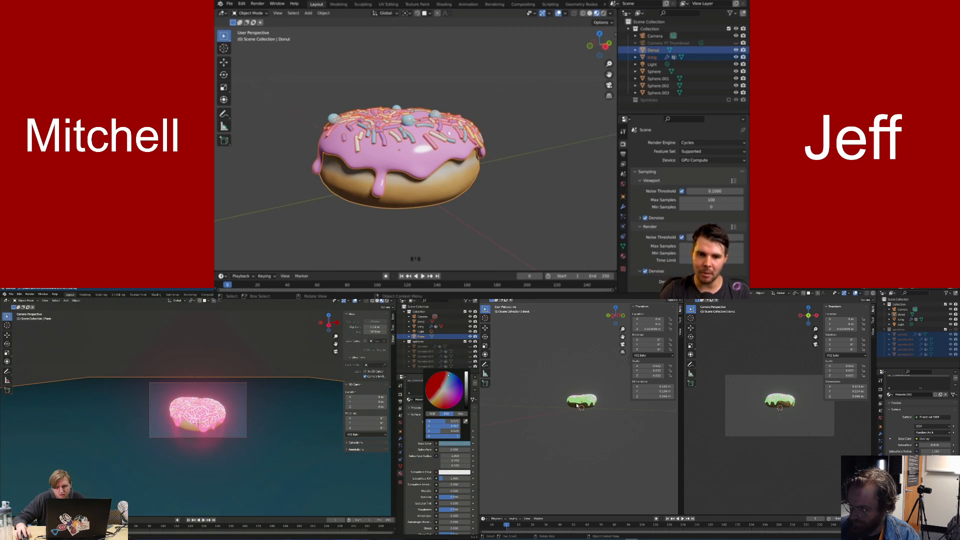
{"action": "left_click", "coordinate": [466, 152]}
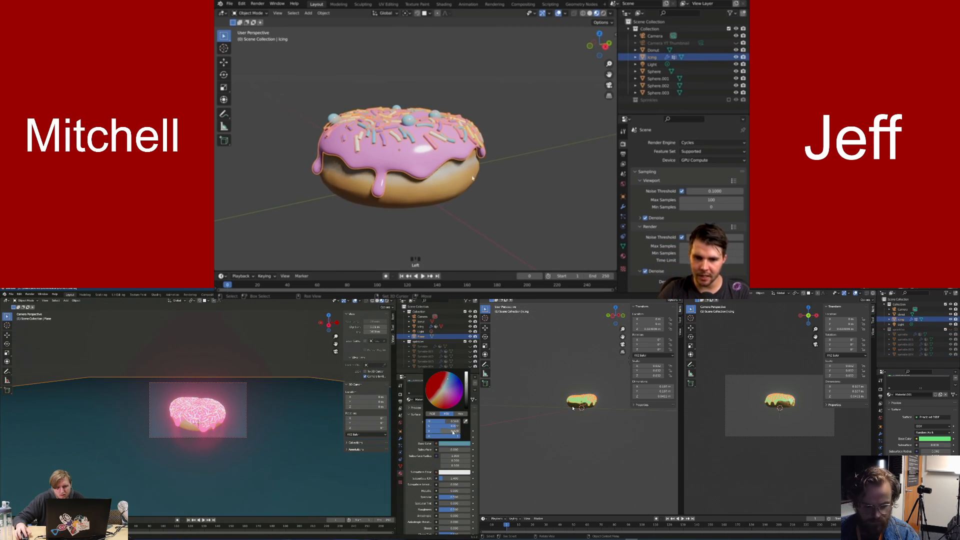
{"action": "left_click", "coordinate": [473, 178], "text": "shift"}
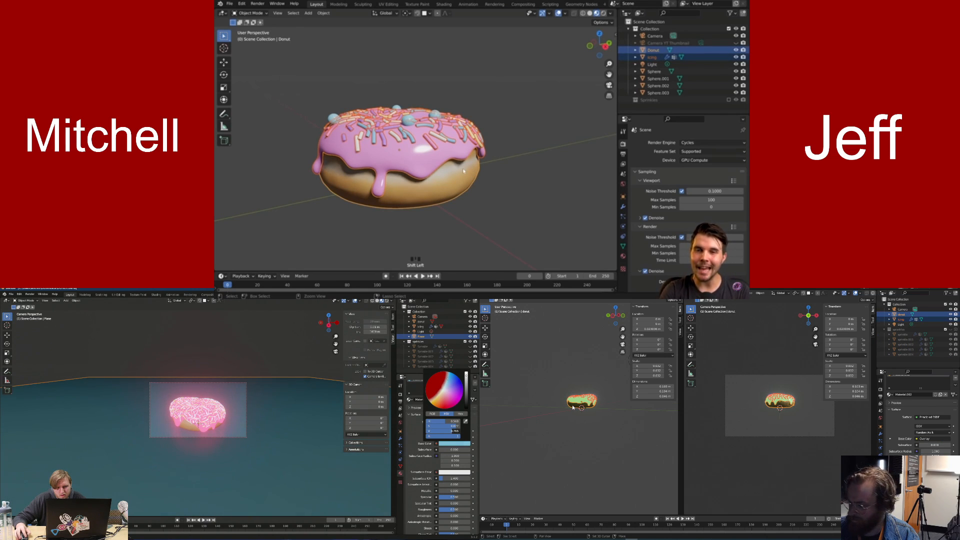
{"action": "key", "text": "ctrl+p"}
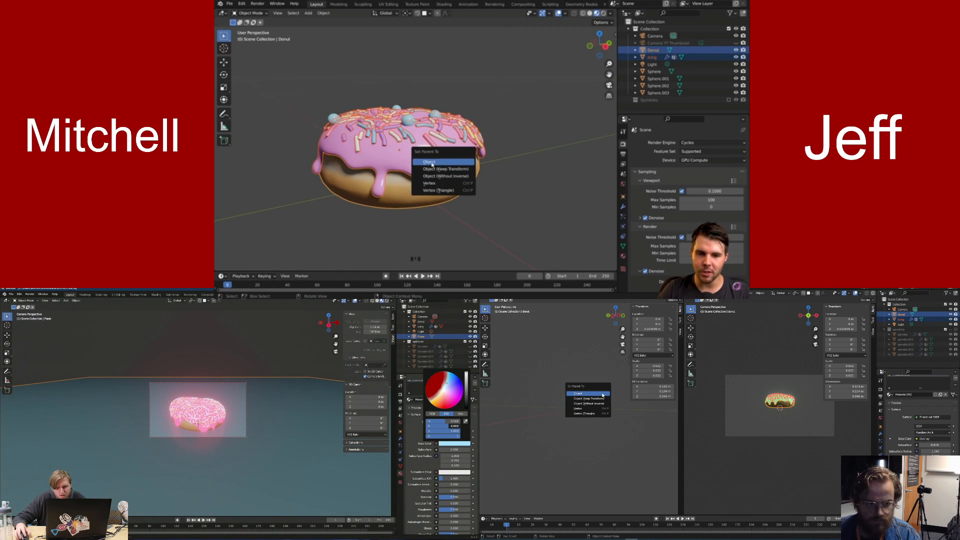
{"action": "left_click", "coordinate": [466, 169]}
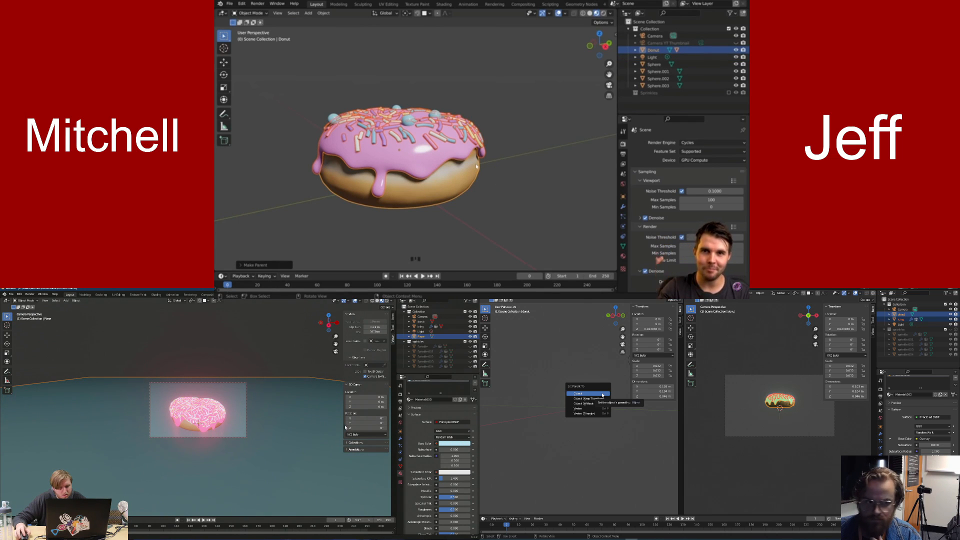
{"action": "left_click", "coordinate": [602, 395]}
{"action": "scroll", "coordinate": [607, 422], "scroll_direction": "up", "scroll_amount": 8}
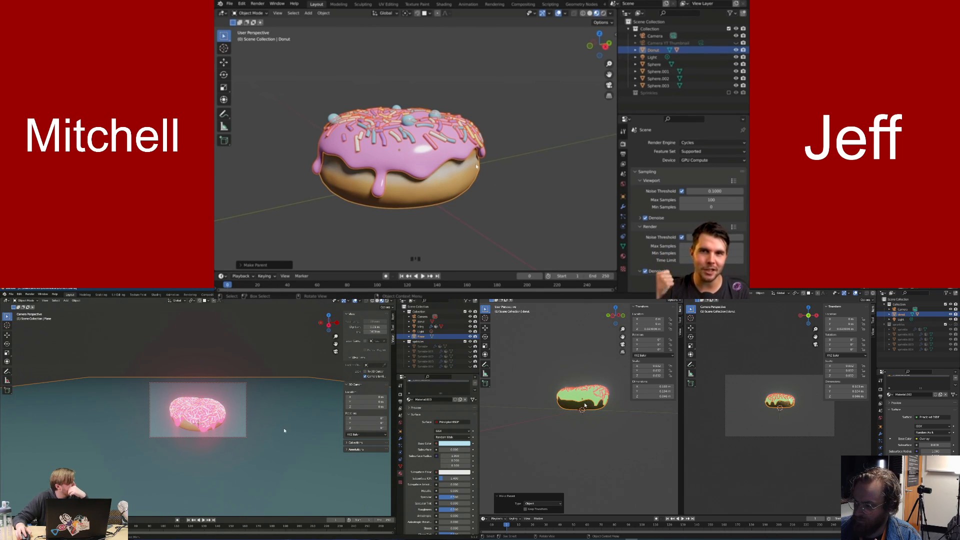
Unlock the camera from the view in the glowing pink donut's scene and move the green donut base to test its parented icing
{"action": "middle_click_drag", "start_coordinate": [607, 422], "coordinate": [576, 425]}
{"action": "middle_click_drag", "start_coordinate": [196, 373], "coordinate": [183, 357]}
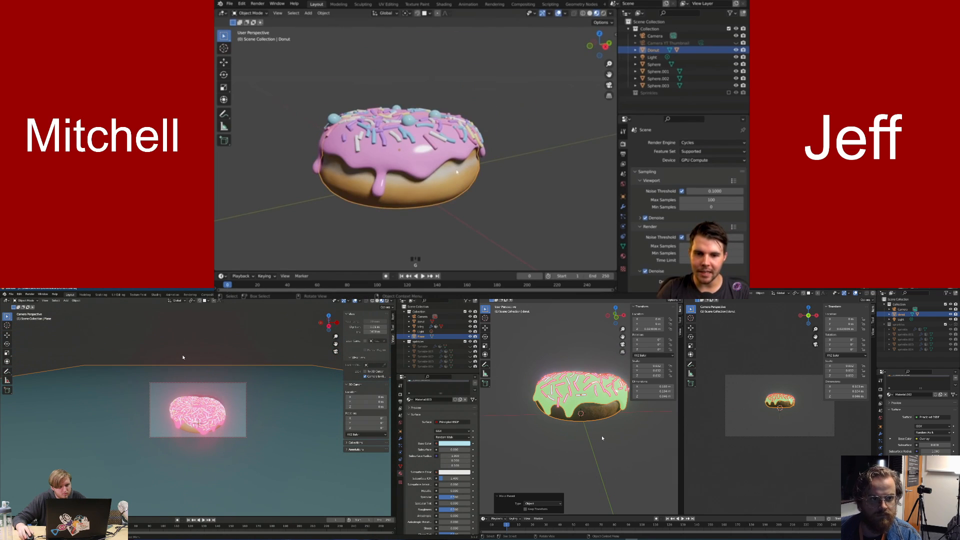
{"action": "left_click", "coordinate": [365, 376]}
{"action": "left_click", "coordinate": [601, 418]}
{"action": "middle_click_drag", "start_coordinate": [293, 379], "coordinate": [325, 378]}
{"action": "scroll", "coordinate": [325, 378], "scroll_direction": "down", "scroll_amount": 3}
{"action": "key", "text": "g"}
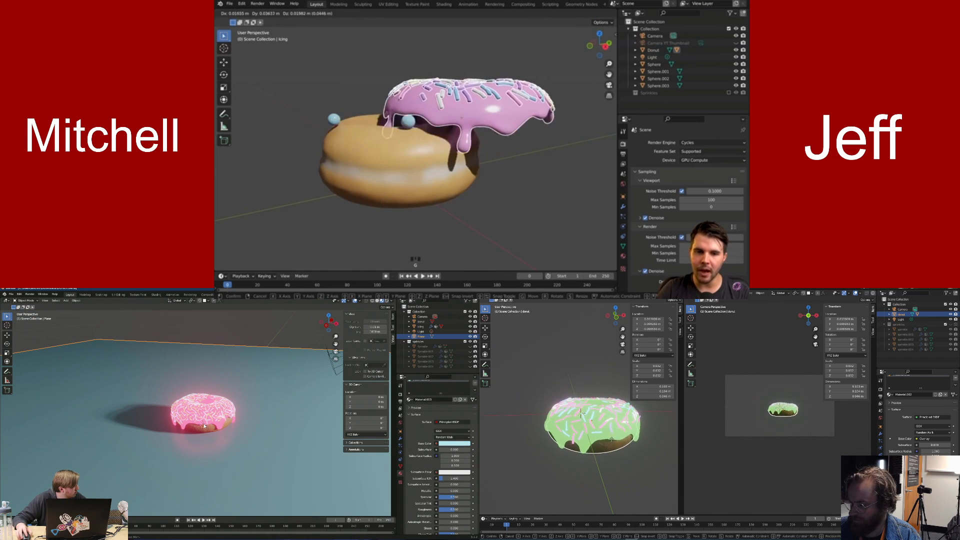
{"action": "left_click", "coordinate": [612, 401]}
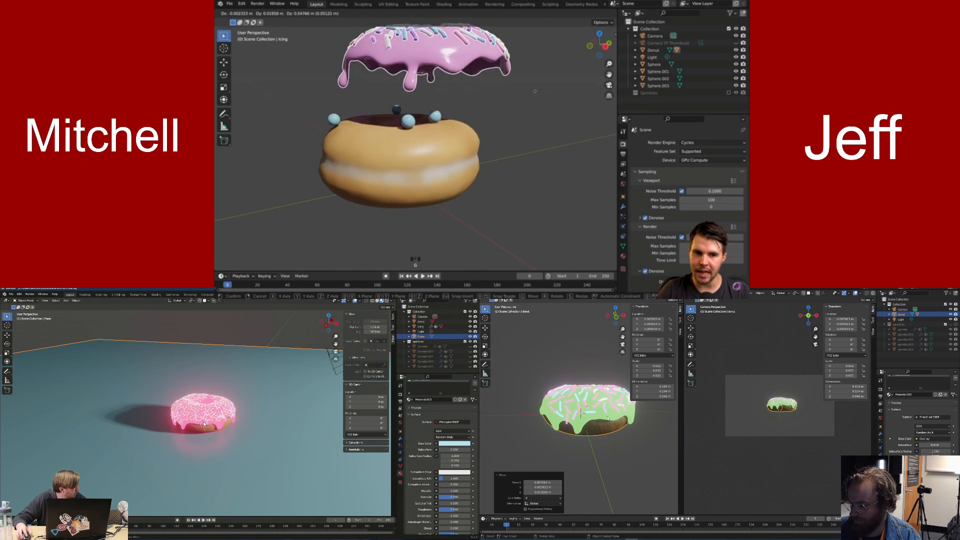
Try to move the green icing up off its donut base and undo that move
{"action": "left_click", "coordinate": [612, 401]}
{"action": "key", "text": "g"}
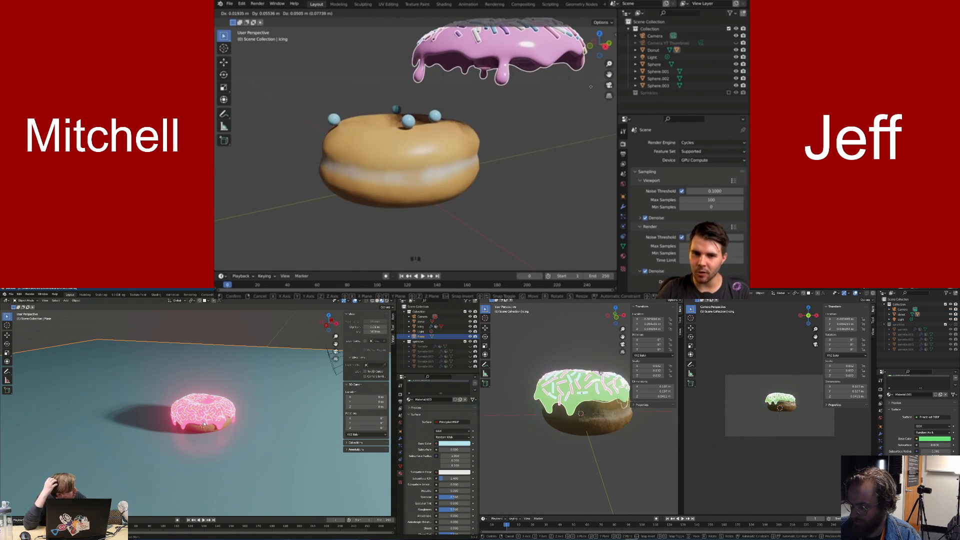
{"action": "left_click", "coordinate": [596, 357]}
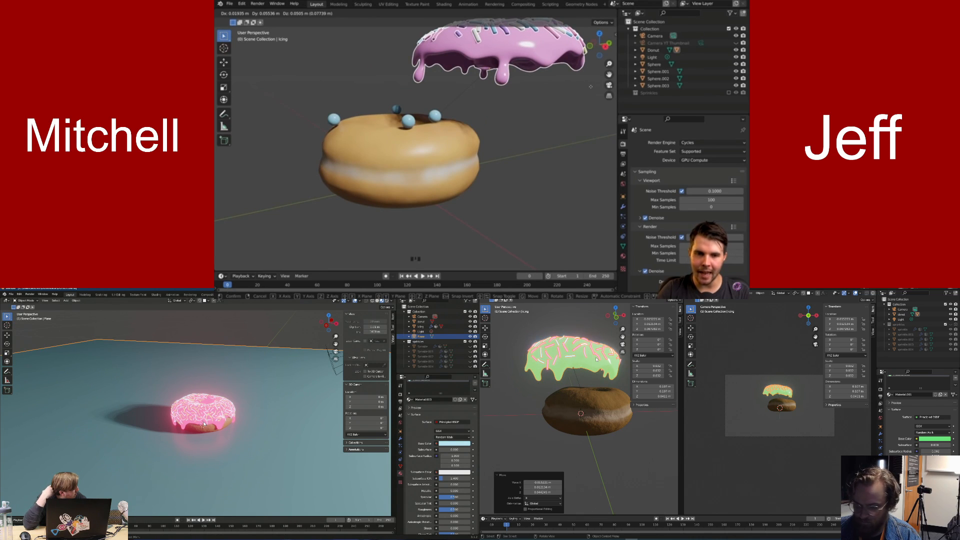
{"action": "key", "text": "ctrl+z"}
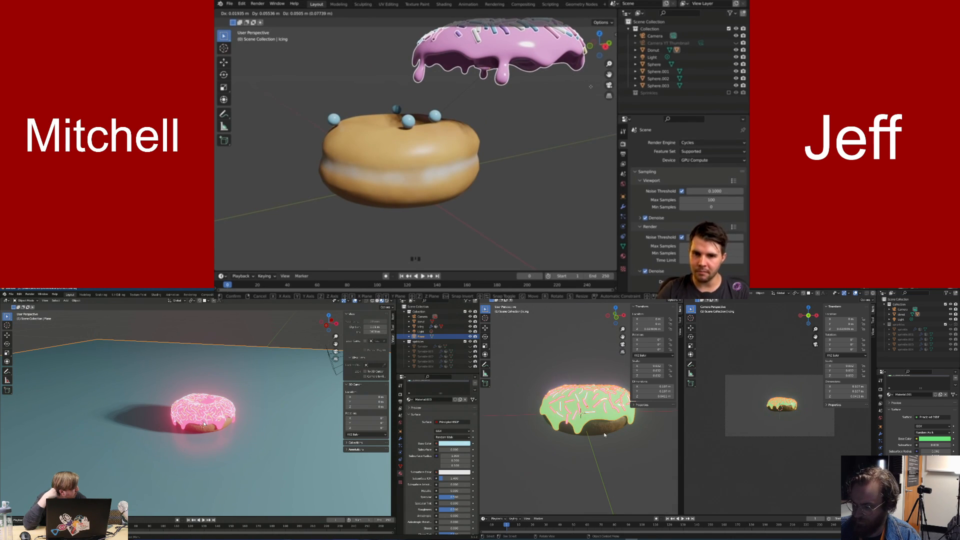
{"action": "left_click", "coordinate": [605, 434]}
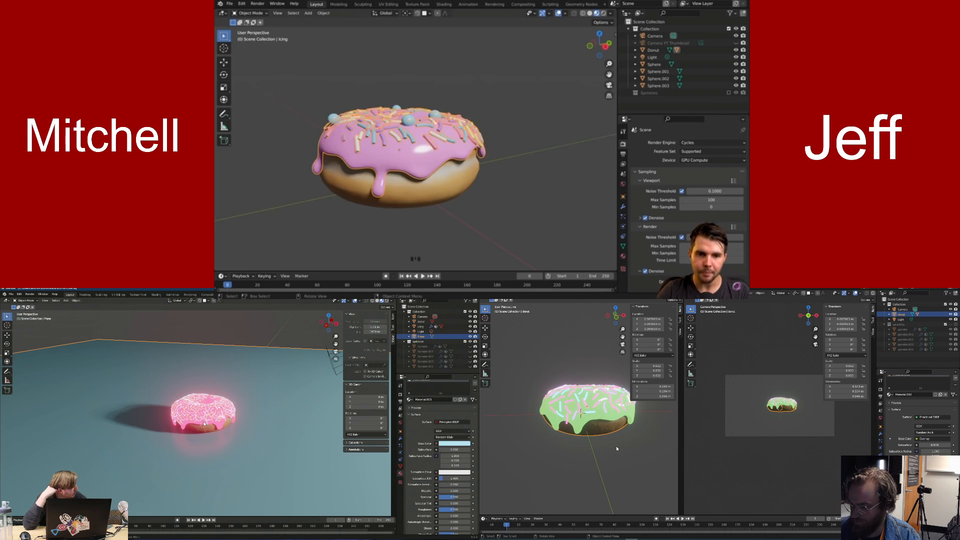
{"action": "left_click", "coordinate": [609, 444]}
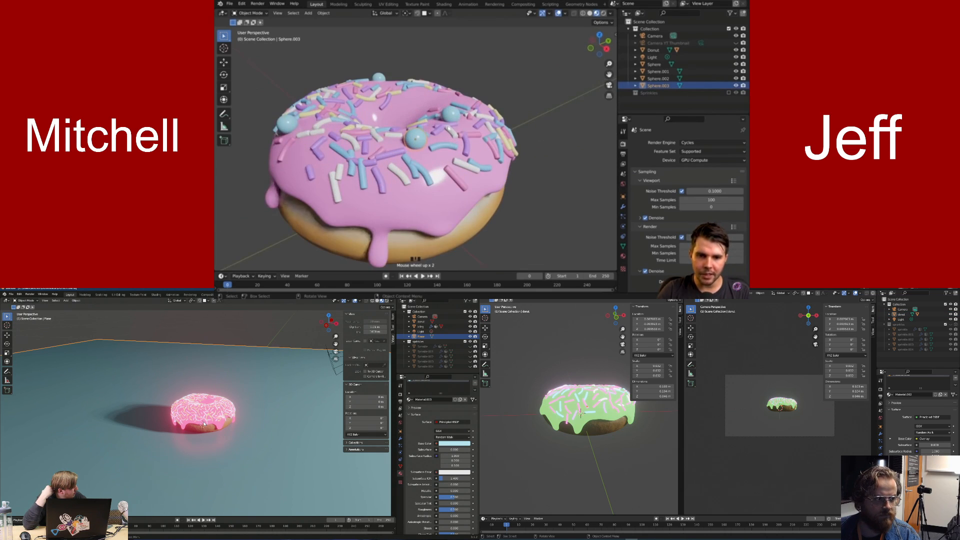
Parent the glowing pink icing to its donut base with the Object option and test-move the two parts
{"action": "left_click", "coordinate": [590, 152]}
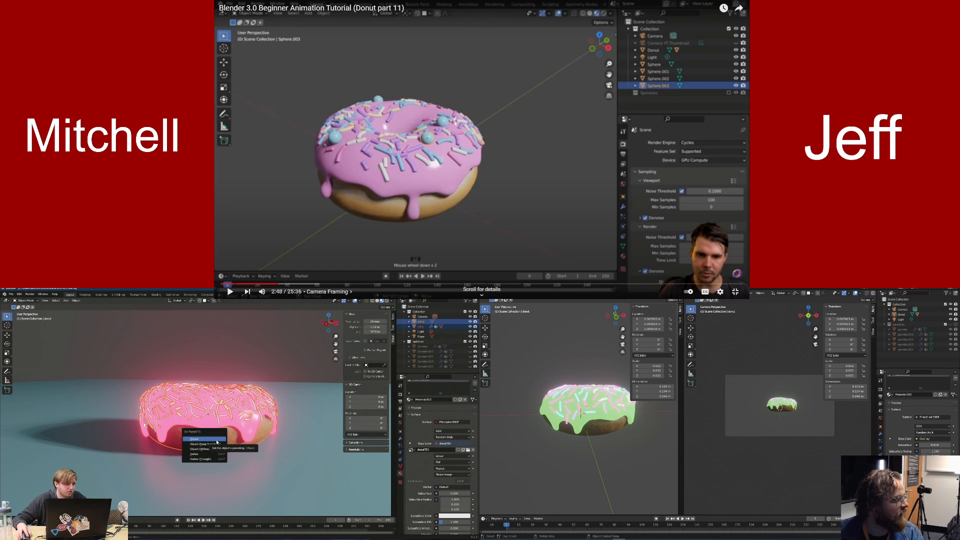
{"action": "left_click", "coordinate": [217, 442]}
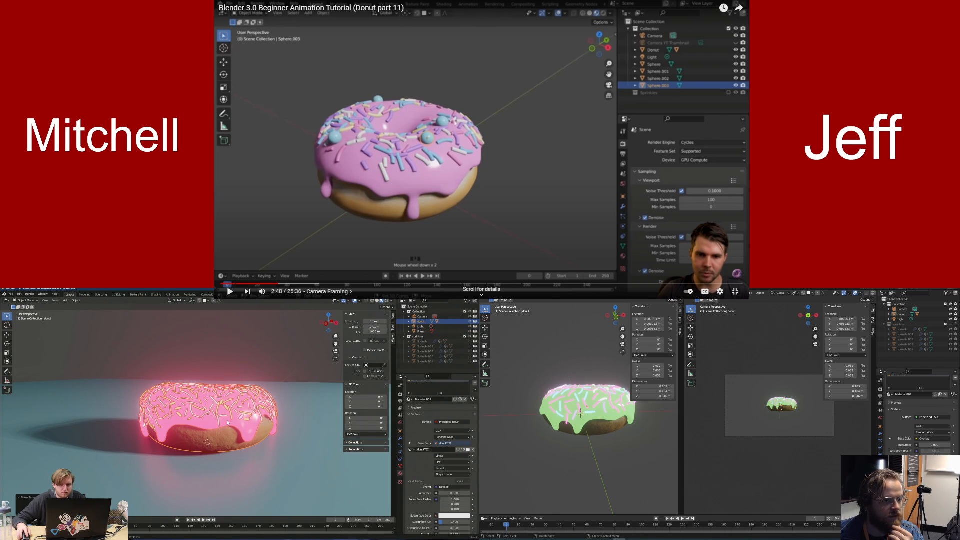
{"action": "left_click", "coordinate": [227, 422]}
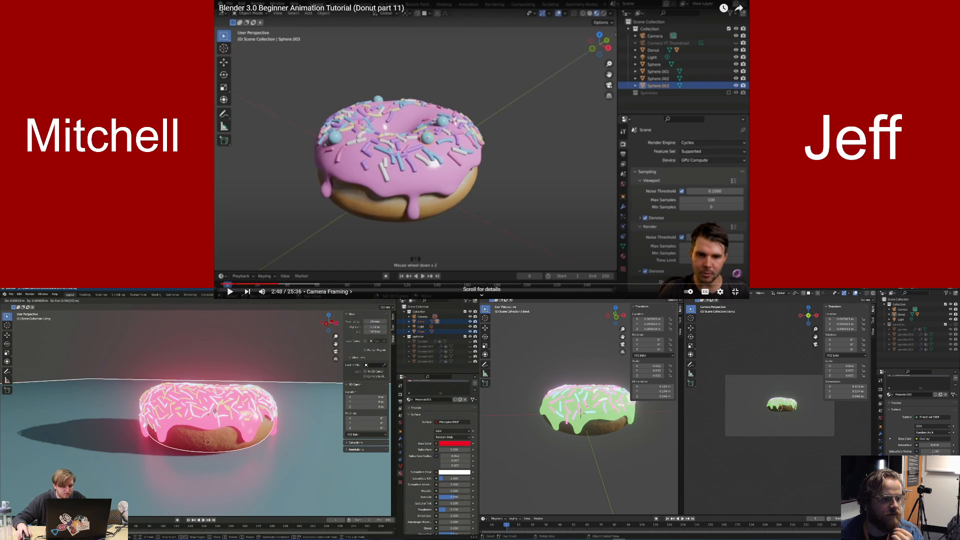
{"action": "left_click", "coordinate": [211, 441]}
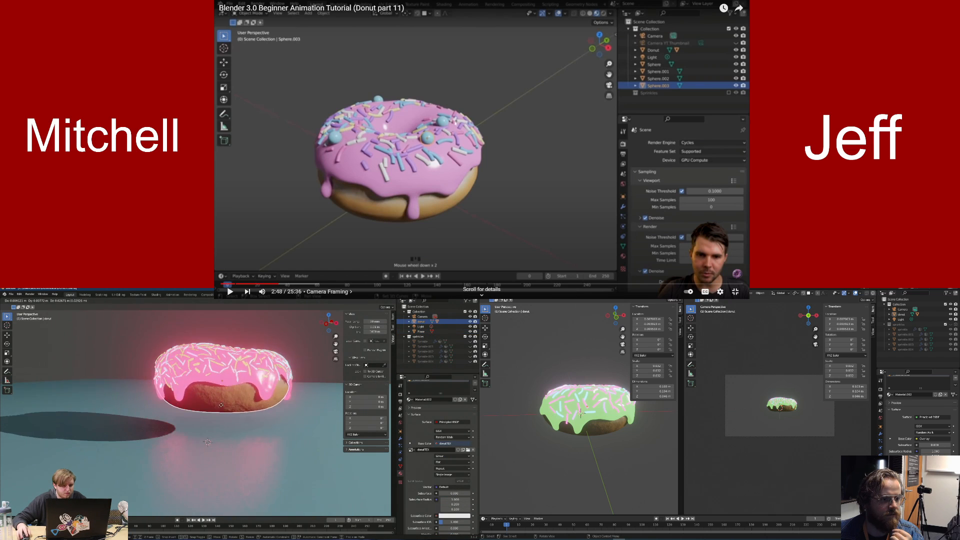
{"action": "left_click", "coordinate": [214, 412]}
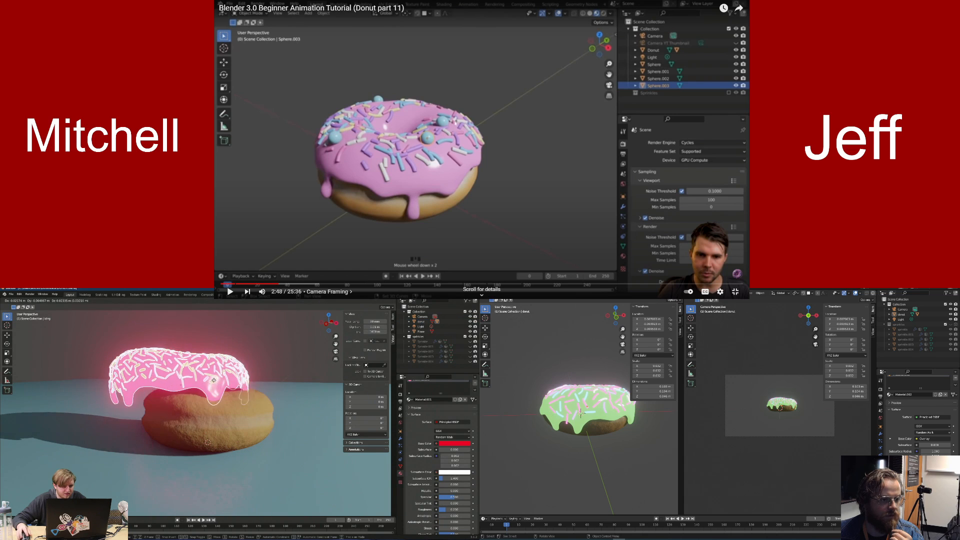
Delete the large floor plane beneath the glowing pink donut
{"action": "middle_click_drag", "start_coordinate": [238, 400], "coordinate": [248, 433]}
{"action": "left_click", "coordinate": [298, 420]}
{"action": "key", "text": "x"}
{"action": "left_click", "coordinate": [296, 426]}
{"action": "left_click", "coordinate": [344, 124]}
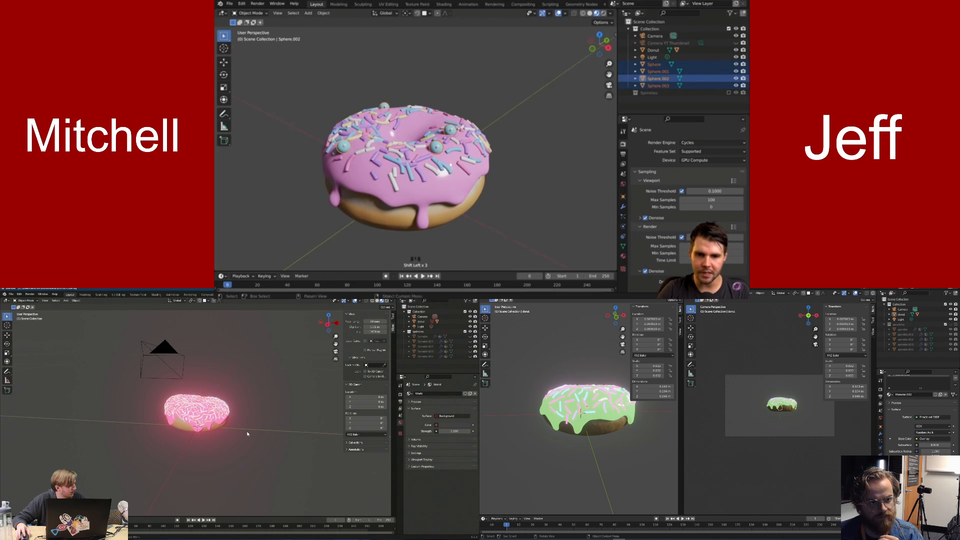
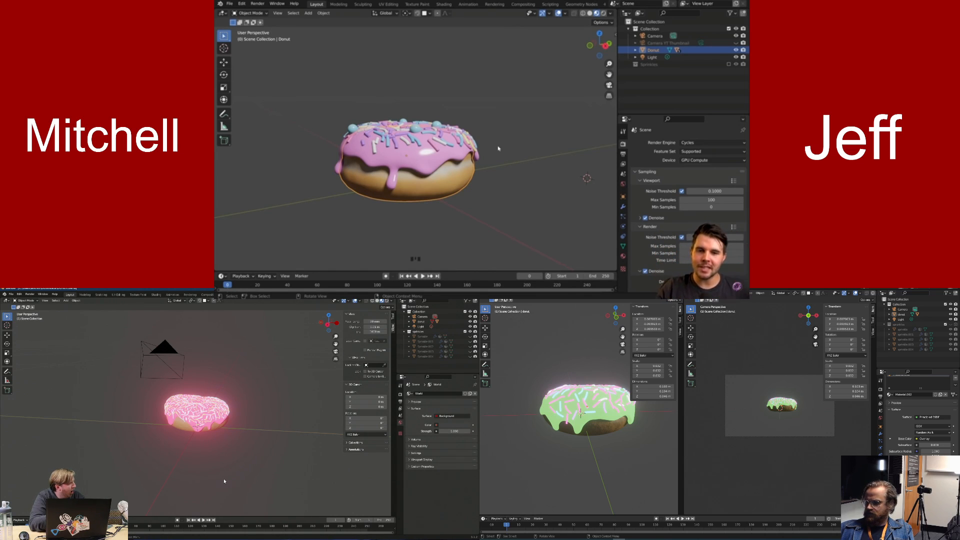
Try to move the tutorial donut together with its parented icing and spheres, and cancel the move
{"action": "scroll", "coordinate": [499, 149], "scroll_direction": "up", "scroll_amount": 2}
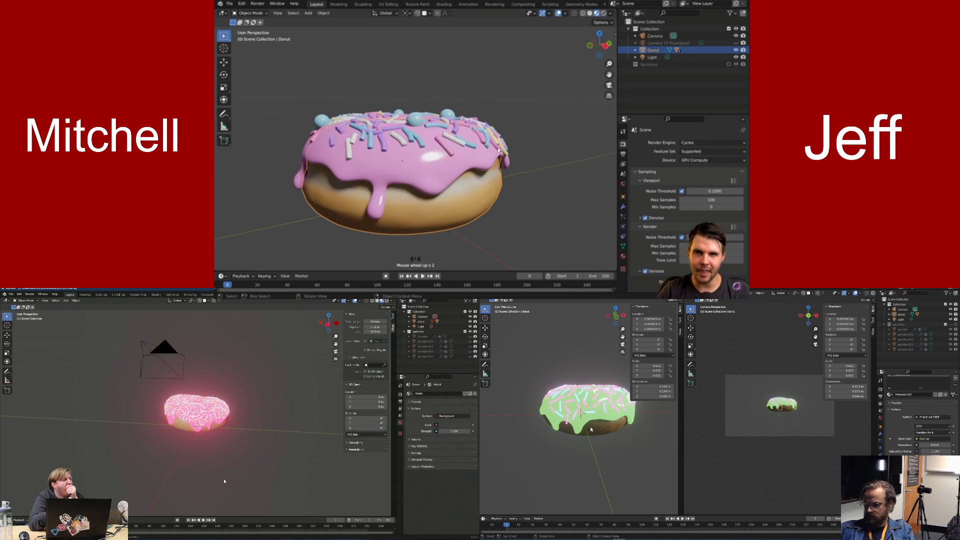
{"action": "key", "text": "g"}
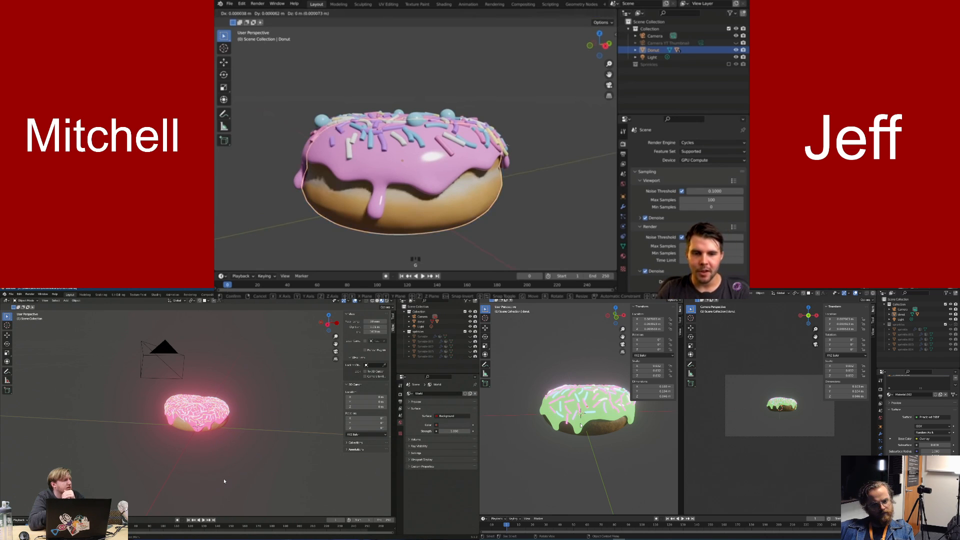
{"action": "right_click", "coordinate": [485, 110]}
{"action": "scroll", "coordinate": [448, 170], "scroll_direction": "down", "scroll_amount": 6}
{"action": "middle_click_drag", "start_coordinate": [449, 175], "coordinate": [456, 153]}
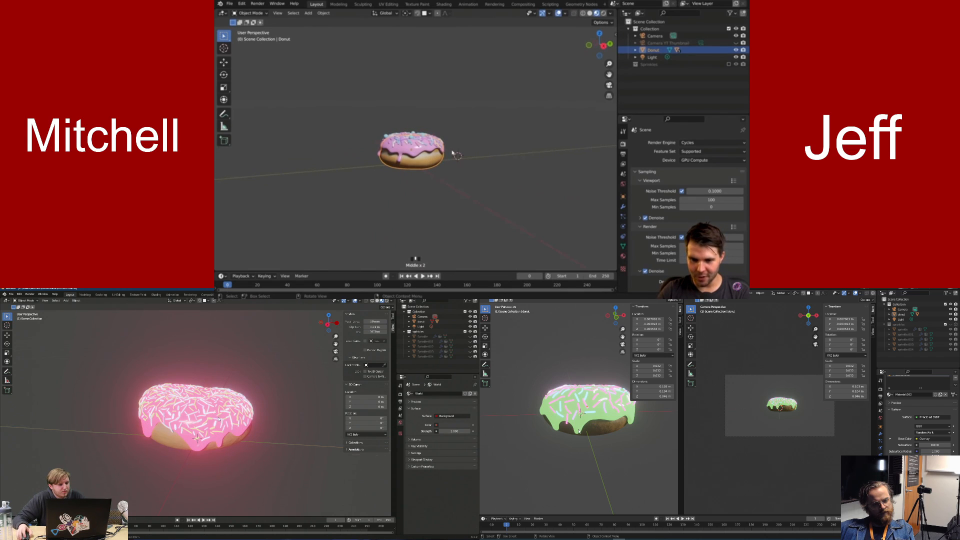
Look at the tutorial donut through the camera and try to rotate it about the X axis
{"action": "key", "text": "KP_0"}
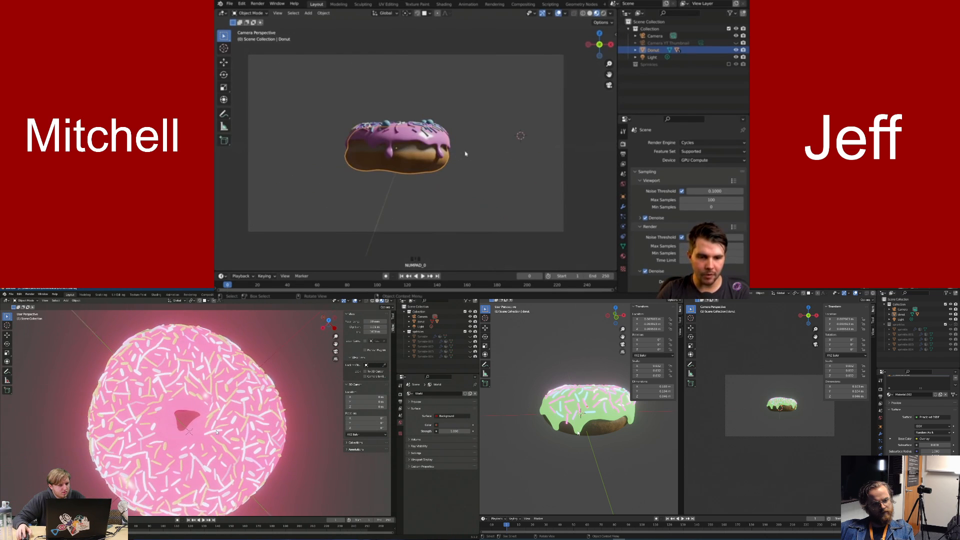
{"action": "middle_click_drag", "start_coordinate": [506, 114], "coordinate": [536, 99]}
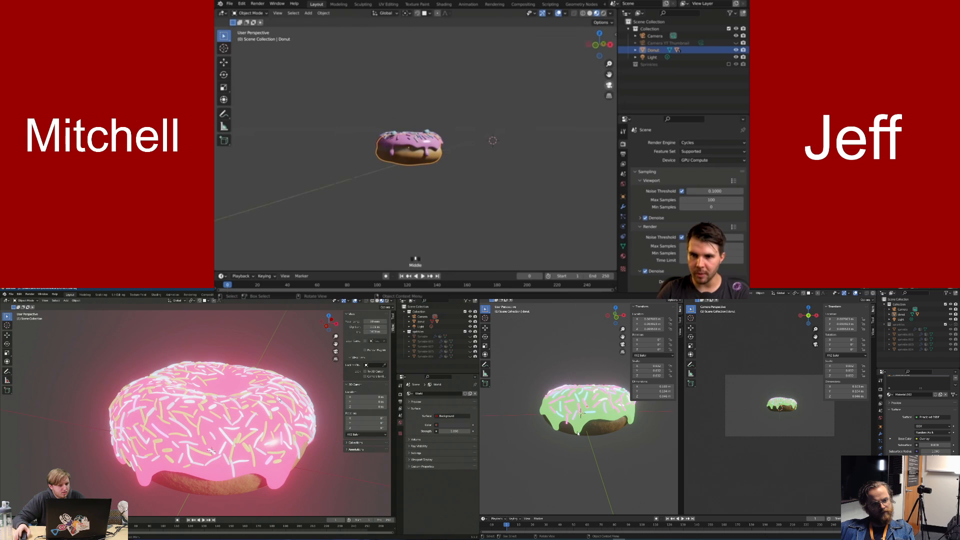
{"action": "left_click", "coordinate": [609, 85]}
{"action": "key", "text": "r"}
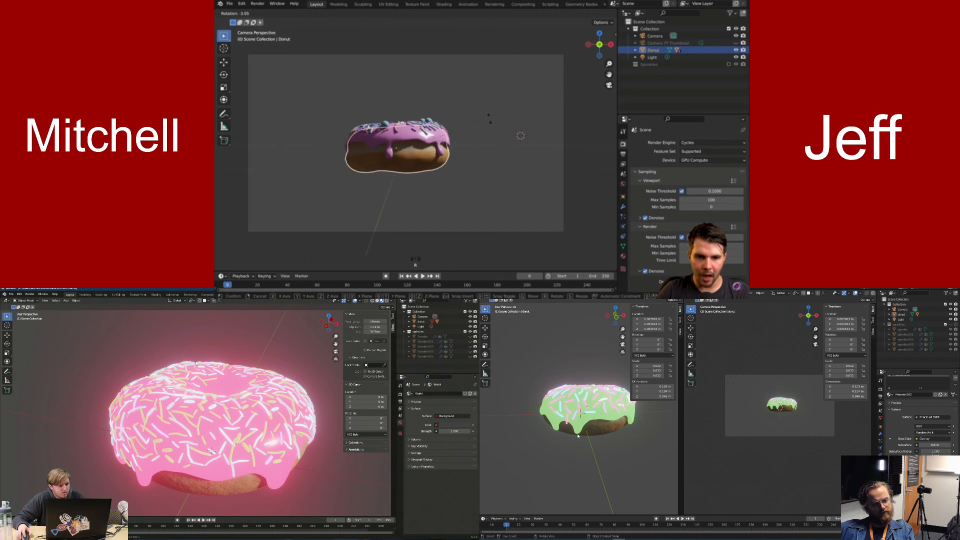
{"action": "middle_click_drag", "start_coordinate": [240, 374], "coordinate": [175, 366]}
{"action": "left_click", "coordinate": [606, 427]}
{"action": "key", "text": "r"}
{"action": "key", "text": "x"}
{"action": "right_click", "coordinate": [389, 68]}
Show the transform values, raise the tutorial donut's X rotation to about 57.5 degrees and rotate the green donut about the X axis
{"action": "key", "text": "n"}
{"action": "key", "text": "r"}
{"action": "key", "text": "x"}
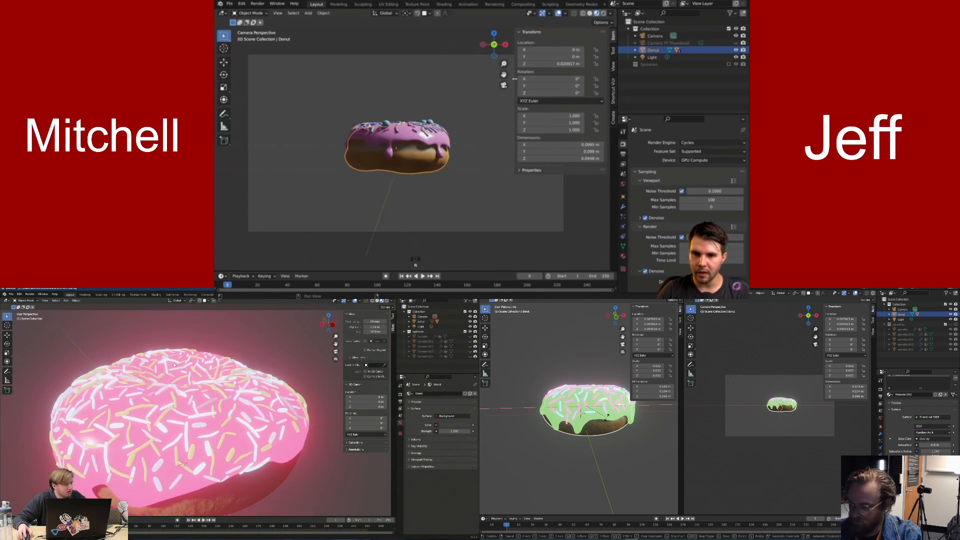
{"action": "scroll", "coordinate": [175, 366], "scroll_direction": "down", "scroll_amount": 5}
{"action": "left_click_drag", "start_coordinate": [515, 83], "coordinate": [552, 83]}
{"action": "middle_click_drag", "start_coordinate": [175, 365], "coordinate": [240, 374]}
{"action": "left_click_drag", "start_coordinate": [573, 79], "coordinate": [580, 79]}
{"action": "middle_click_drag", "start_coordinate": [239, 375], "coordinate": [266, 370]}
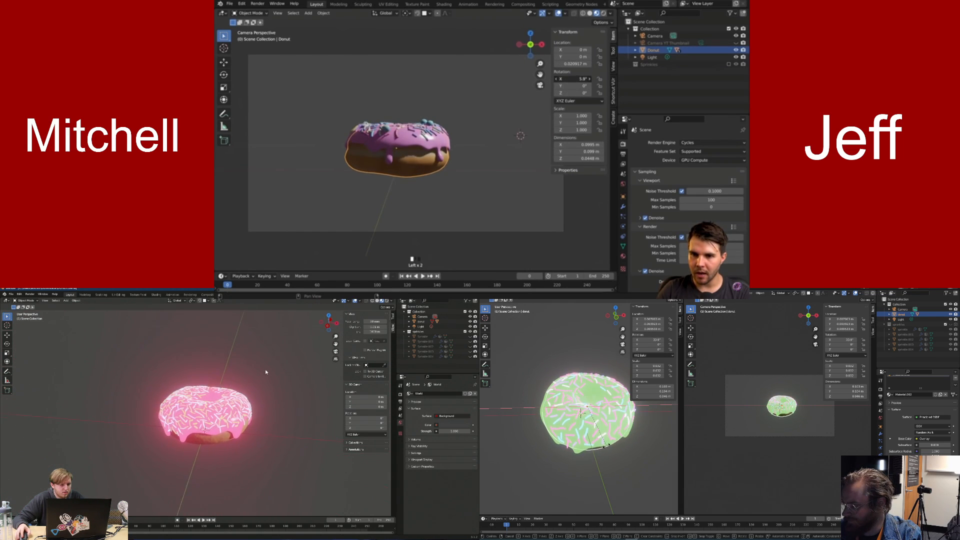
{"action": "left_click_drag", "start_coordinate": [580, 78], "coordinate": [590, 78]}
{"action": "middle_click_drag", "start_coordinate": [266, 371], "coordinate": [253, 369]}
{"action": "left_click_drag", "start_coordinate": [590, 79], "coordinate": [598, 79]}
{"action": "middle_click_drag", "start_coordinate": [253, 369], "coordinate": [260, 379]}
{"action": "scroll", "coordinate": [260, 379], "scroll_direction": "down", "scroll_amount": 6}
{"action": "left_click_drag", "start_coordinate": [597, 79], "coordinate": [600, 79]}
{"action": "middle_click_drag", "start_coordinate": [250, 387], "coordinate": [259, 390]}
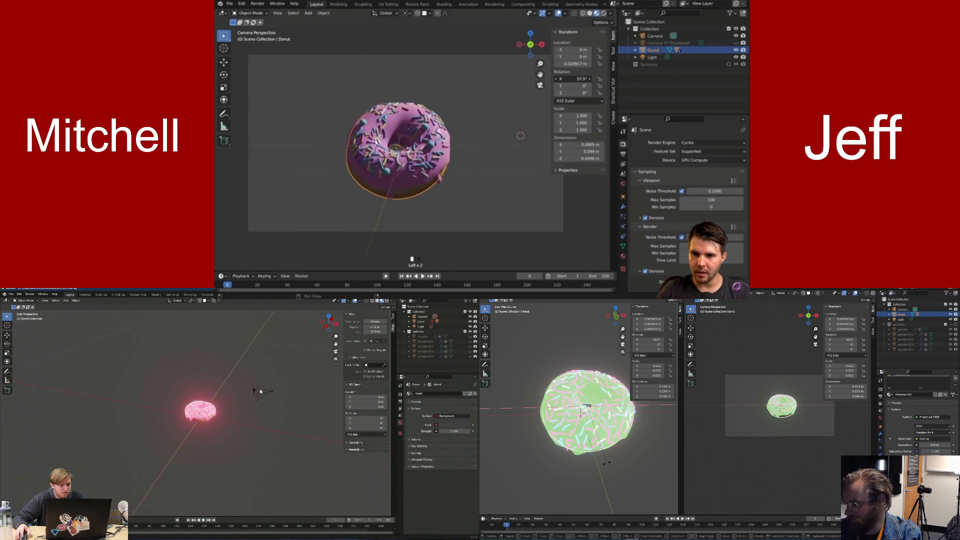
Confirm the green donut's rotation about X and set the tutorial donut's X rotation to 60 degrees
{"action": "left_click_drag", "start_coordinate": [600, 78], "coordinate": [601, 79]}
{"action": "middle_click_drag", "start_coordinate": [260, 390], "coordinate": [265, 388]}
{"action": "key", "text": "KP_1"}
{"action": "left_click_drag", "start_coordinate": [601, 79], "coordinate": [604, 79]}
{"action": "key", "text": "KP_0"}
{"action": "middle_click_drag", "start_coordinate": [253, 381], "coordinate": [249, 396]}
{"action": "left_click_drag", "start_coordinate": [573, 78], "coordinate": [572, 78]}
{"action": "mouse_move", "coordinate": [239, 407]}
{"action": "middle_mouse_down"}
{"action": "mouse_move", "coordinate": [201, 412]}
{"action": "mouse_move", "coordinate": [235, 413]}
{"action": "middle_mouse_up"}
{"action": "left_click", "coordinate": [611, 484]}
{"action": "scroll", "coordinate": [200, 419], "scroll_direction": "up", "scroll_amount": 5}
{"action": "type", "text": "60"}
{"action": "key", "text": "Return"}
Try to rotate the tutorial donut about the global Z axis, and hide the transform values
{"action": "key", "text": "KP_1"}
{"action": "middle_click_drag", "start_coordinate": [619, 443], "coordinate": [558, 440]}
{"action": "key", "text": "r"}
{"action": "key", "text": "z"}
{"action": "scroll", "coordinate": [229, 417], "scroll_direction": "up", "scroll_amount": 2}
{"action": "scroll", "coordinate": [229, 418], "scroll_direction": "down", "scroll_amount": 1}
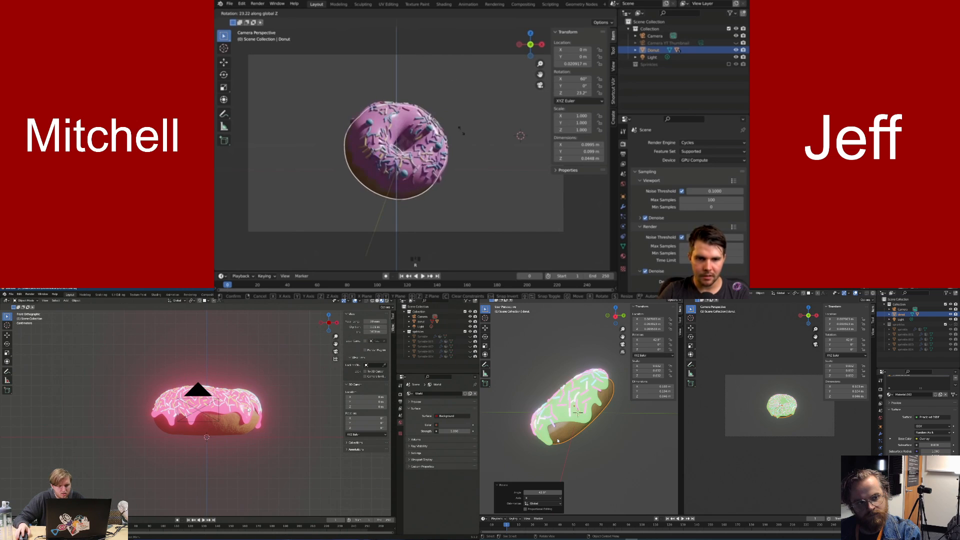
{"action": "middle_click_drag", "start_coordinate": [247, 409], "coordinate": [243, 446], "text": "shift"}
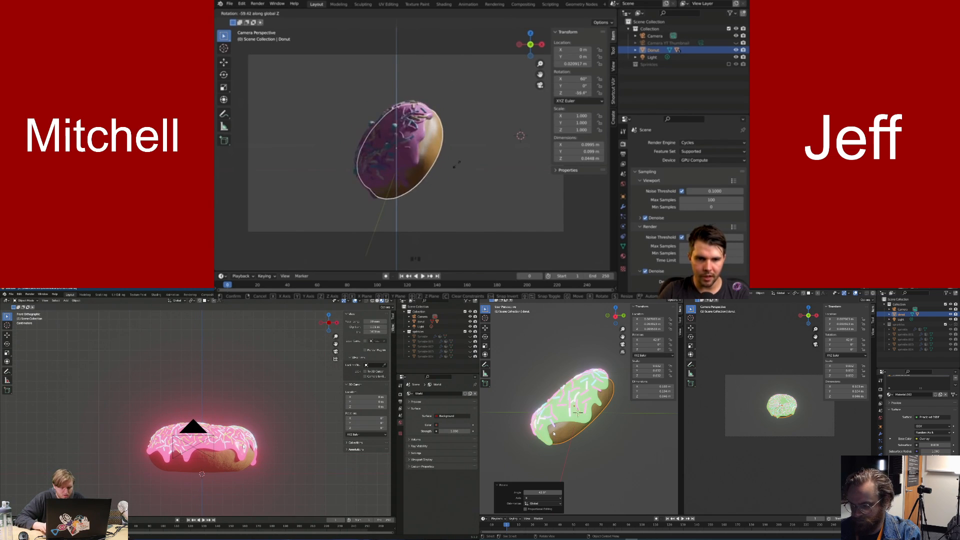
{"action": "key", "text": "KP_0"}
{"action": "middle_click_drag", "start_coordinate": [554, 433], "coordinate": [595, 441]}
{"action": "left_click", "coordinate": [460, 136]}
{"action": "key", "text": "n"}
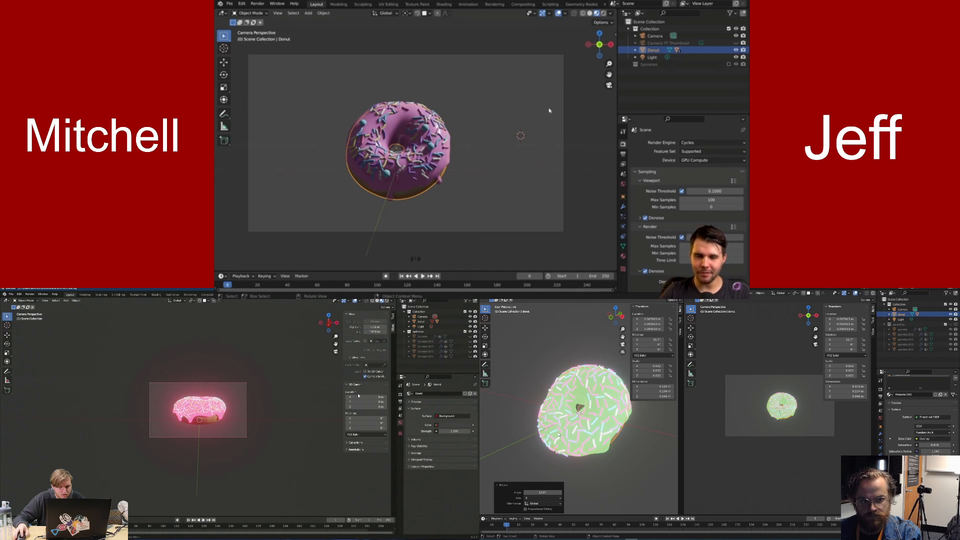
Try to move the tutorial camera along the global Z axis
{"action": "left_click", "coordinate": [565, 102]}
{"action": "key", "text": "g"}
{"action": "key", "text": "z"}
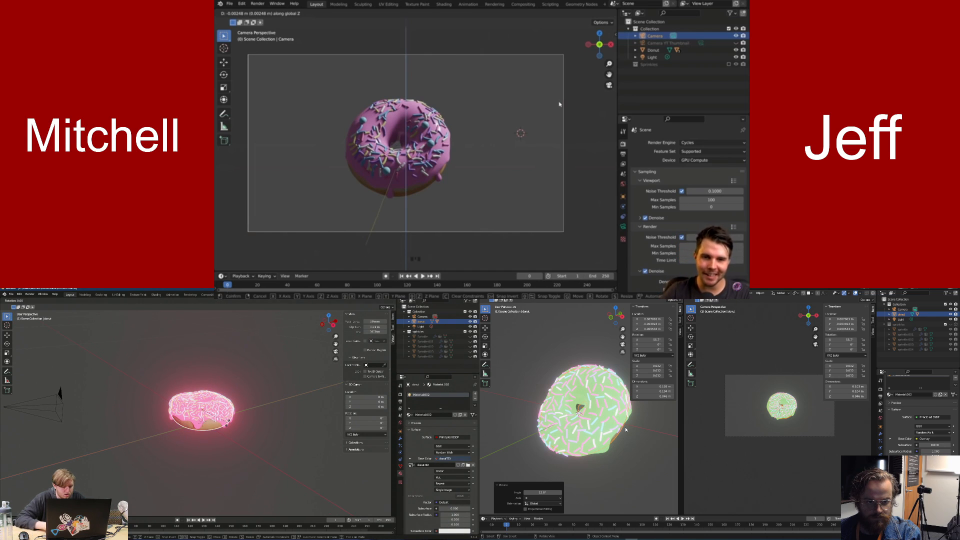
{"action": "left_click", "coordinate": [560, 104]}
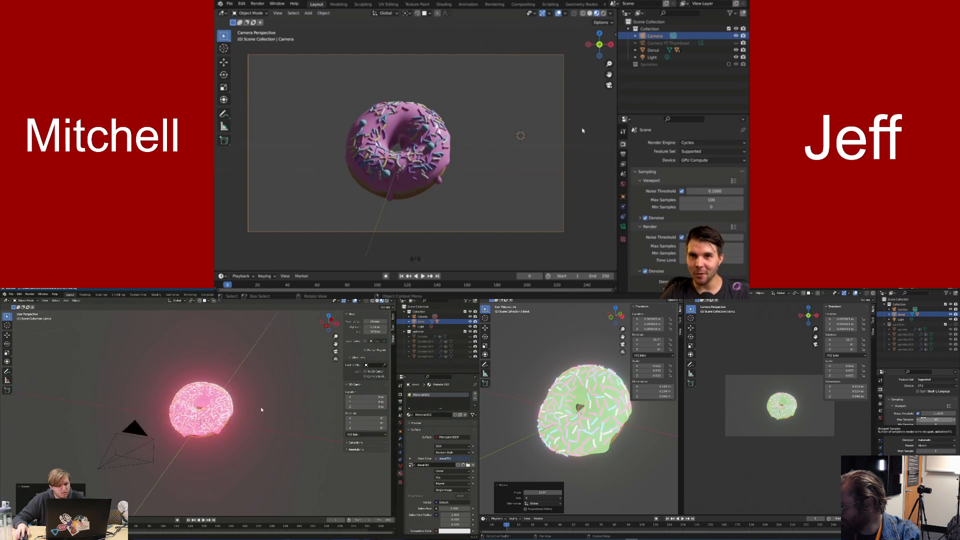
Enlarge the area for the tutorial scene's output settings and set the horizontal render resolution to 1080 px
{"action": "left_click", "coordinate": [623, 154]}
{"action": "left_click_drag", "start_coordinate": [661, 114], "coordinate": [661, 73]}
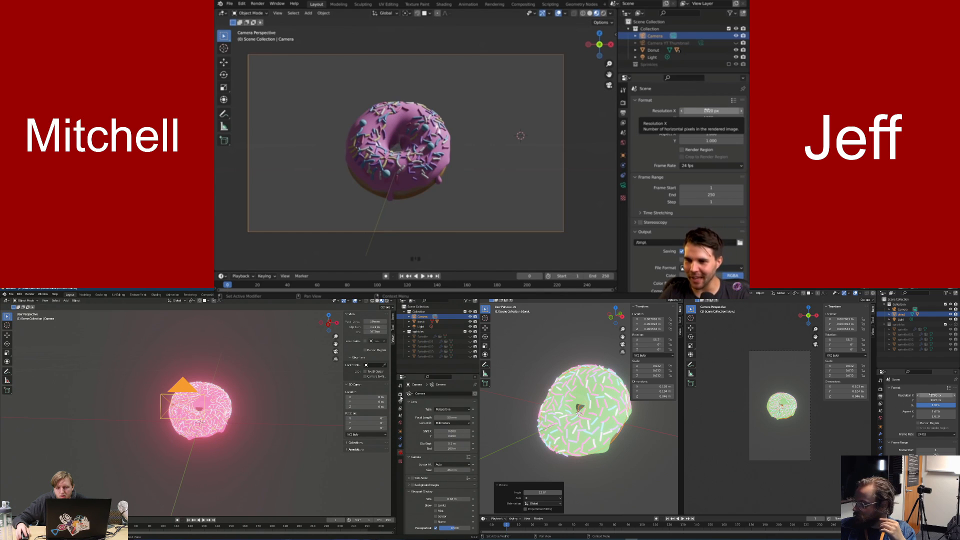
{"action": "left_click", "coordinate": [707, 111]}
{"action": "key", "text": "Return"}
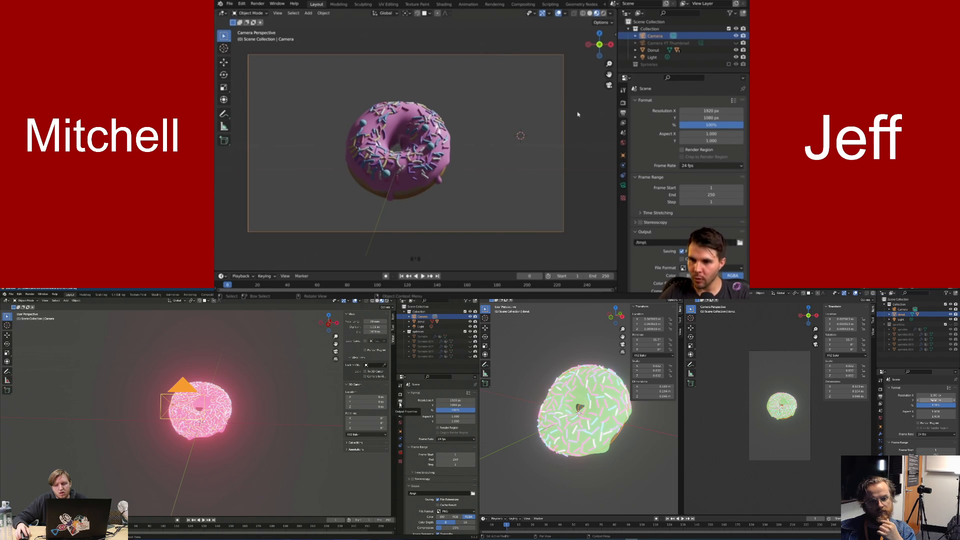
{"action": "mouse_move", "coordinate": [707, 111]}
{"action": "left_mouse_down"}
{"action": "mouse_move", "coordinate": [640, 110]}
{"action": "mouse_move", "coordinate": [723, 111]}
{"action": "mouse_move", "coordinate": [675, 110]}
{"action": "mouse_move", "coordinate": [691, 110]}
{"action": "left_mouse_up"}
{"action": "left_click", "coordinate": [708, 110]}
{"action": "type", "text": "10"}
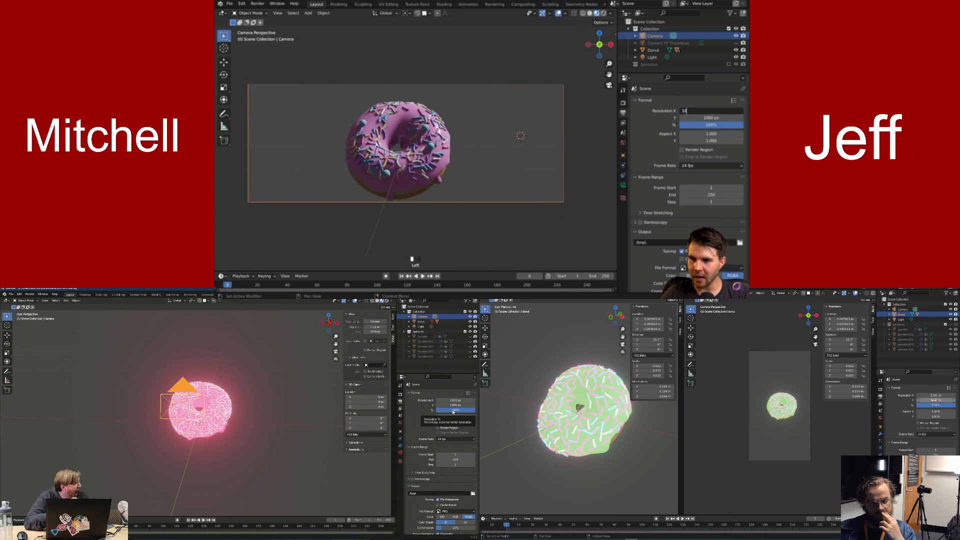
{"action": "type", "text": "80"}
{"action": "key", "text": "Return"}
{"action": "scroll", "coordinate": [415, 145], "scroll_direction": "up", "scroll_amount": 3}
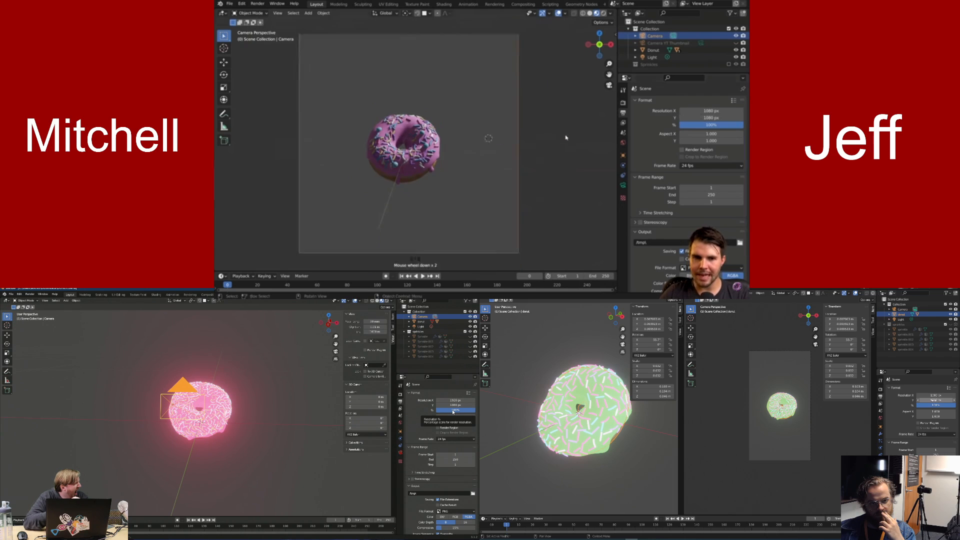
Set the tutorial scene's vertical render resolution to 1920 px
{"action": "left_click", "coordinate": [710, 118]}
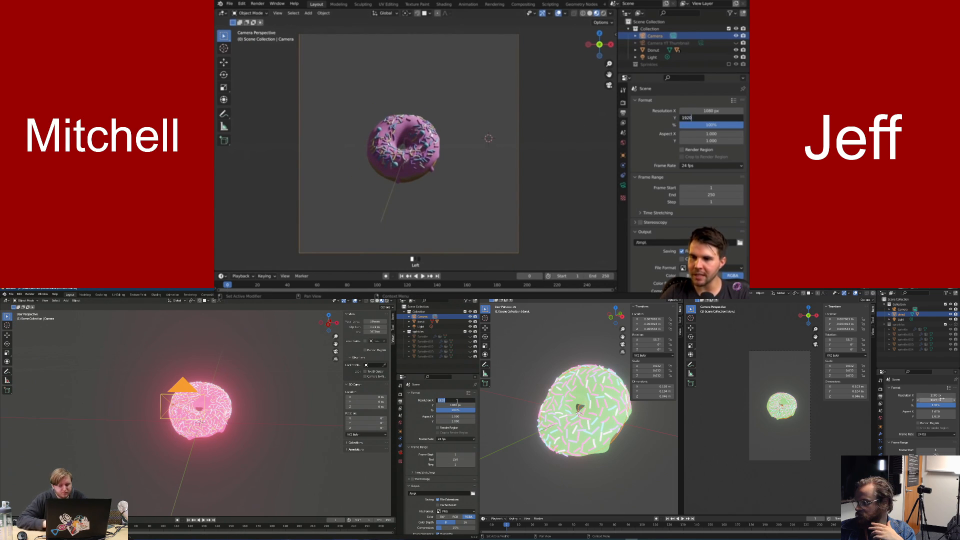
{"action": "type", "text": "1920"}
{"action": "key", "text": "Return"}
{"action": "scroll", "coordinate": [459, 176], "scroll_direction": "up", "scroll_amount": 1}
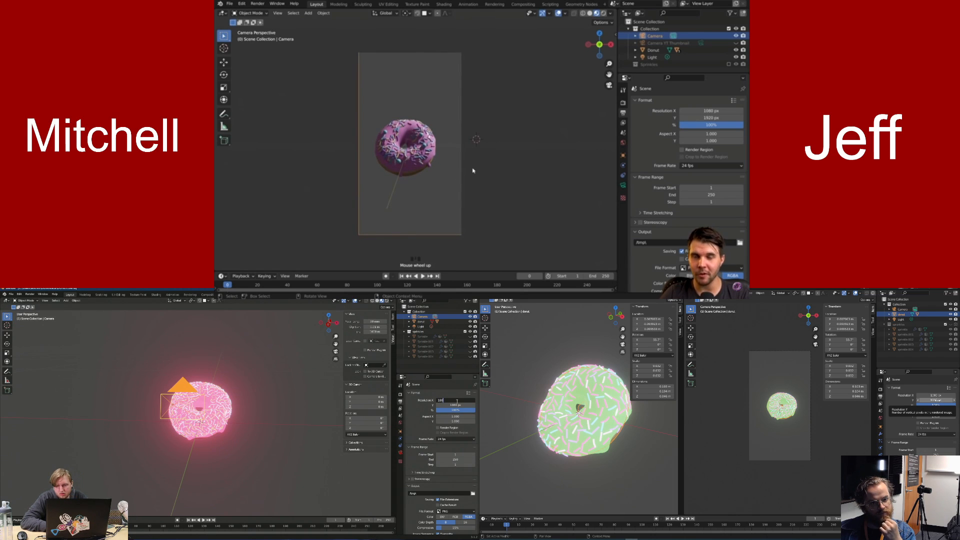
Try a vertical render resolution of 1440 px in the tutorial scene and return it to 1920 px
{"action": "left_click", "coordinate": [735, 118]}
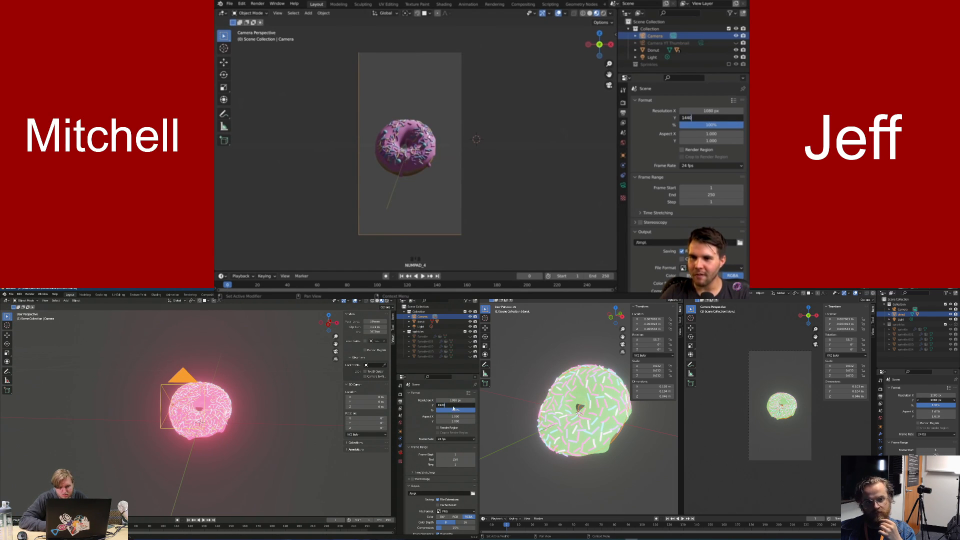
{"action": "key", "text": "Return"}
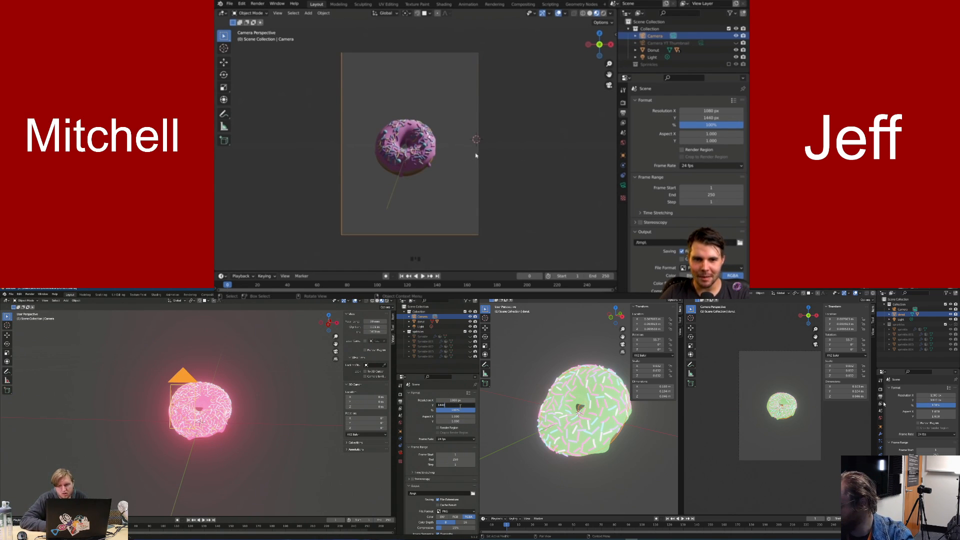
{"action": "left_click", "coordinate": [711, 117]}
{"action": "type", "text": "198"}
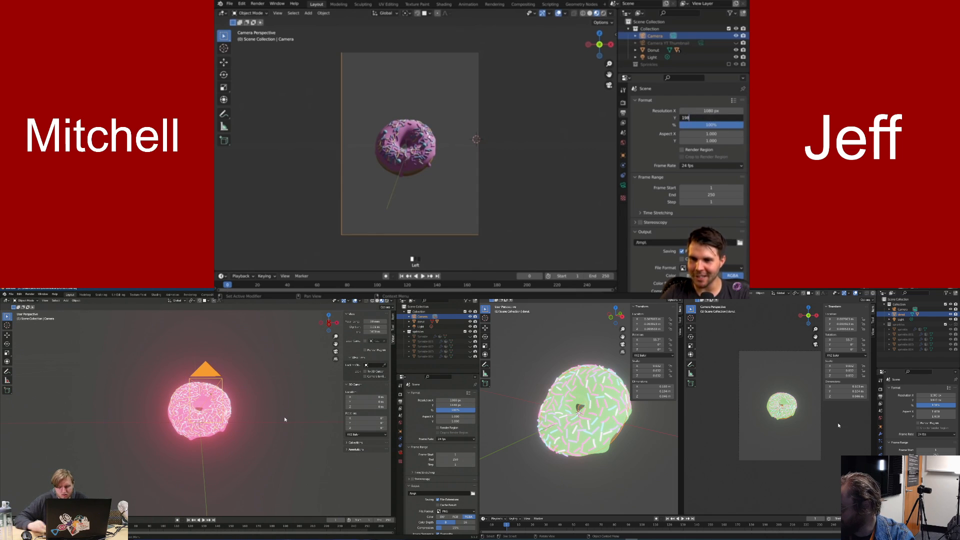
{"action": "type", "text": "0"}
{"action": "key", "text": "Return"}
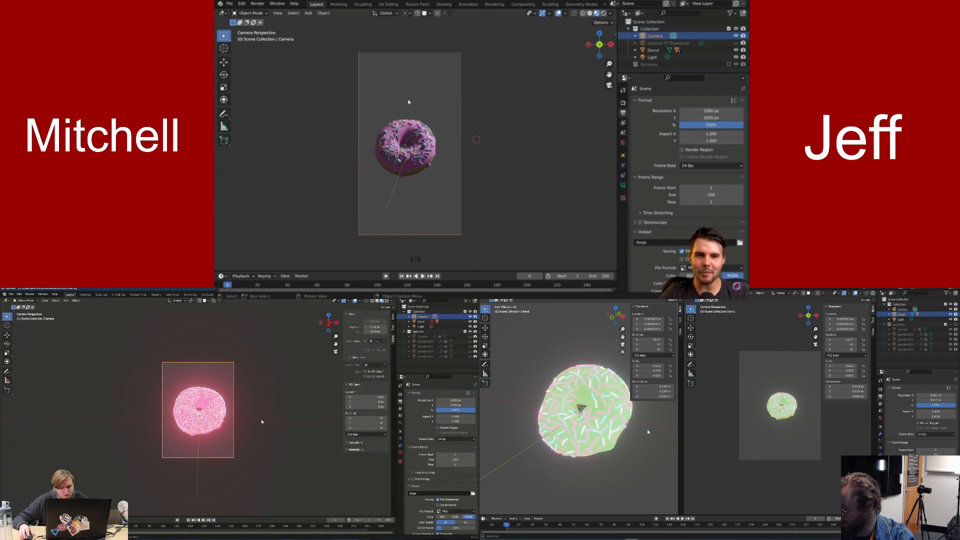
Set the tutorial scene's vertical render resolution to 1440 px and show the camera's lens settings
{"action": "left_click", "coordinate": [712, 118]}
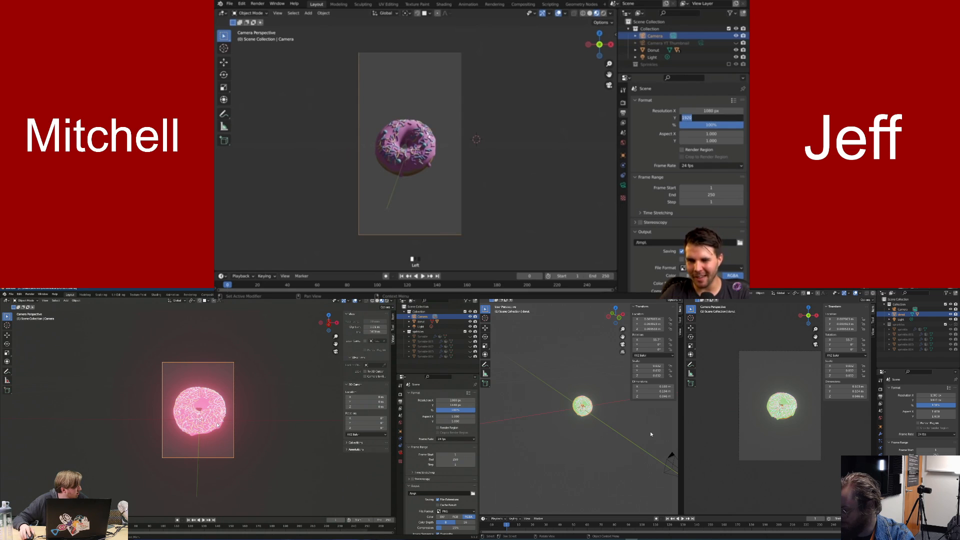
{"action": "type", "text": "1440"}
{"action": "key", "text": "Return"}
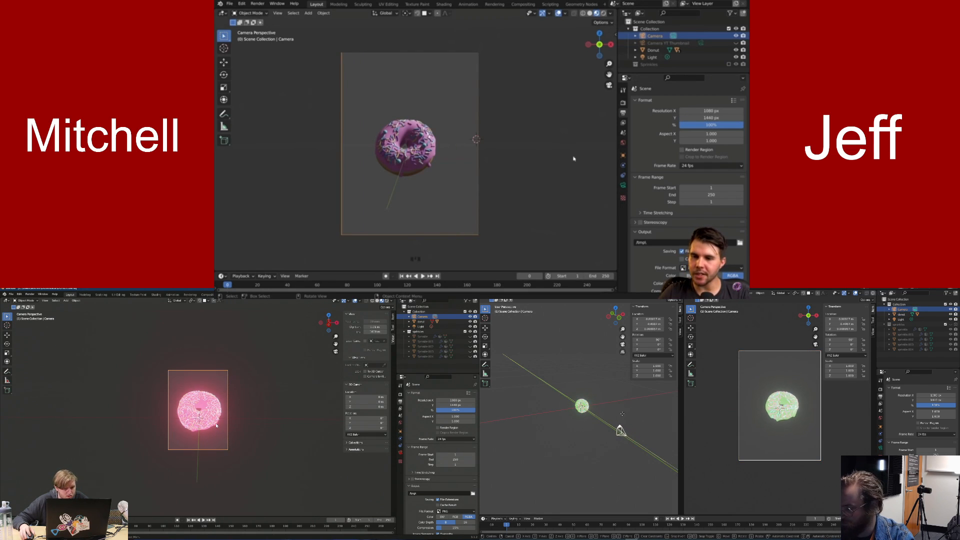
{"action": "left_click", "coordinate": [623, 185]}
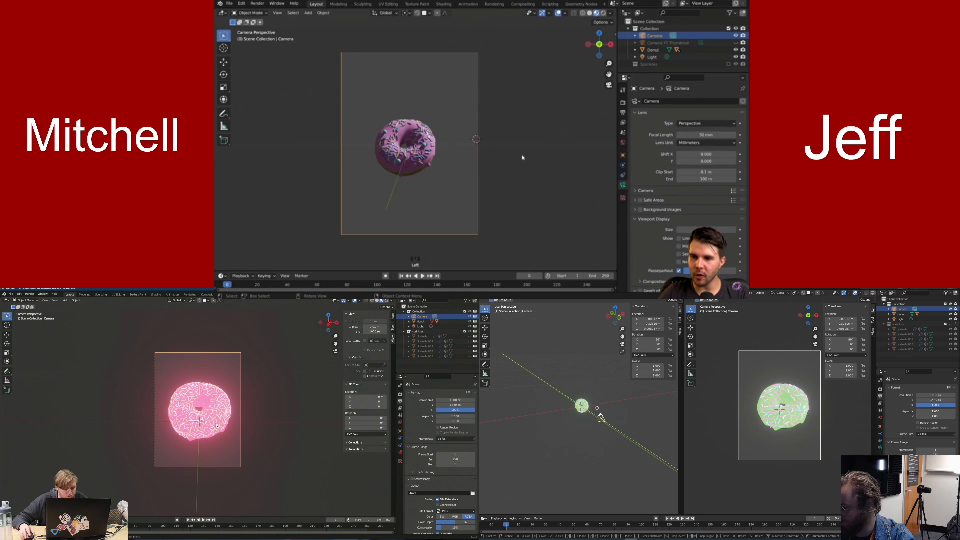
Add a monkey mesh at the tutorial donut and scale it down until it is smaller than the donut
{"action": "middle_click_drag", "start_coordinate": [483, 156], "coordinate": [433, 146]}
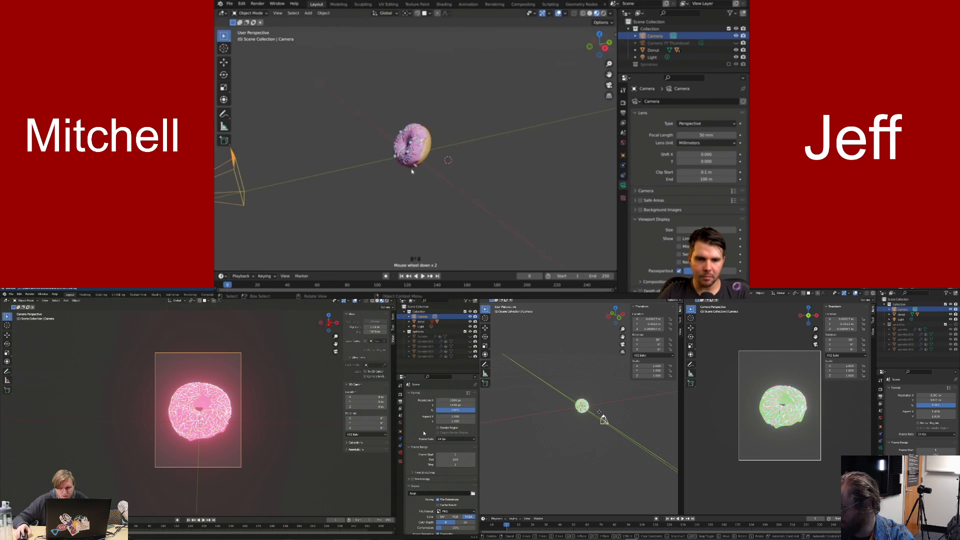
{"action": "left_click", "coordinate": [433, 146]}
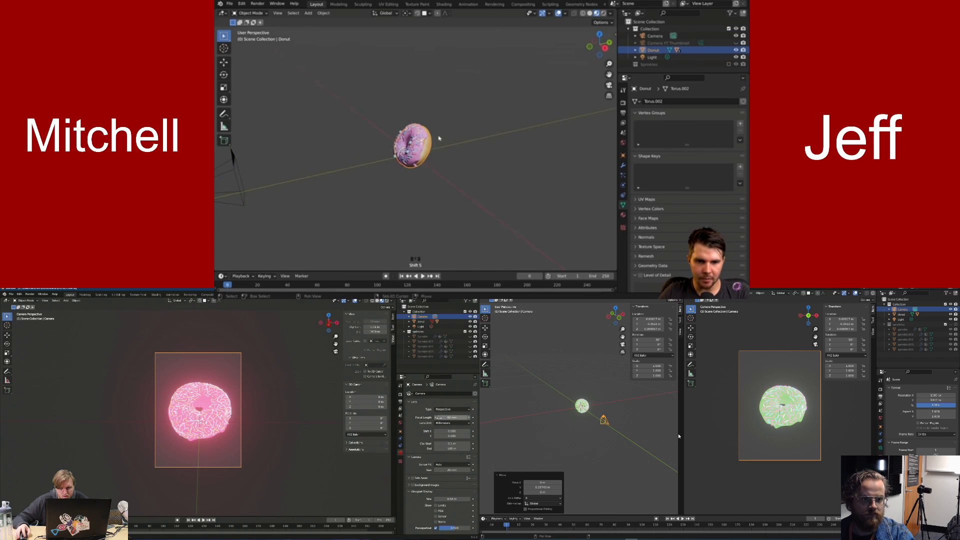
{"action": "key", "text": "shift+a"}
{"action": "left_click", "coordinate": [470, 203]}
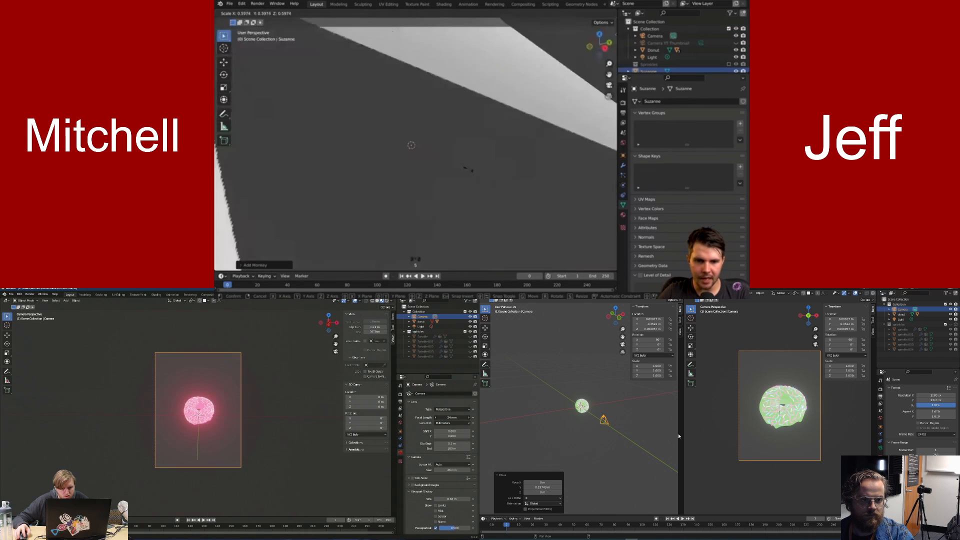
{"action": "key", "text": "s"}
{"action": "left_click", "coordinate": [421, 160]}
{"action": "key", "text": "s"}
{"action": "left_click", "coordinate": [430, 151]}
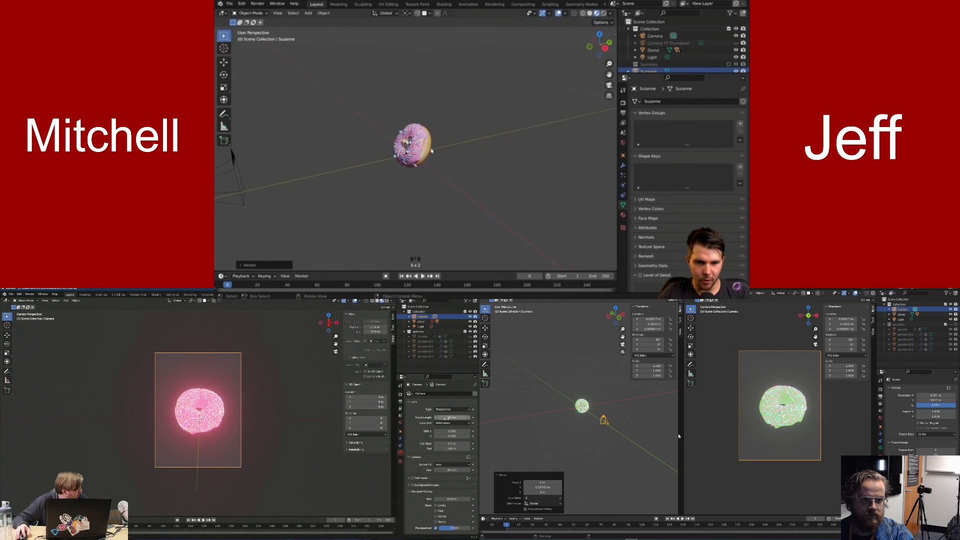
Move the monkey along Y in front of the donut and place three duplicates in front of and behind the donut
{"action": "key", "text": "g"}
{"action": "key", "text": "y"}
{"action": "left_click", "coordinate": [370, 163]}
{"action": "key", "text": "shift+d"}
{"action": "key", "text": "y"}
{"action": "left_click", "coordinate": [470, 150]}
{"action": "key", "text": "shift+d"}
{"action": "key", "text": "y"}
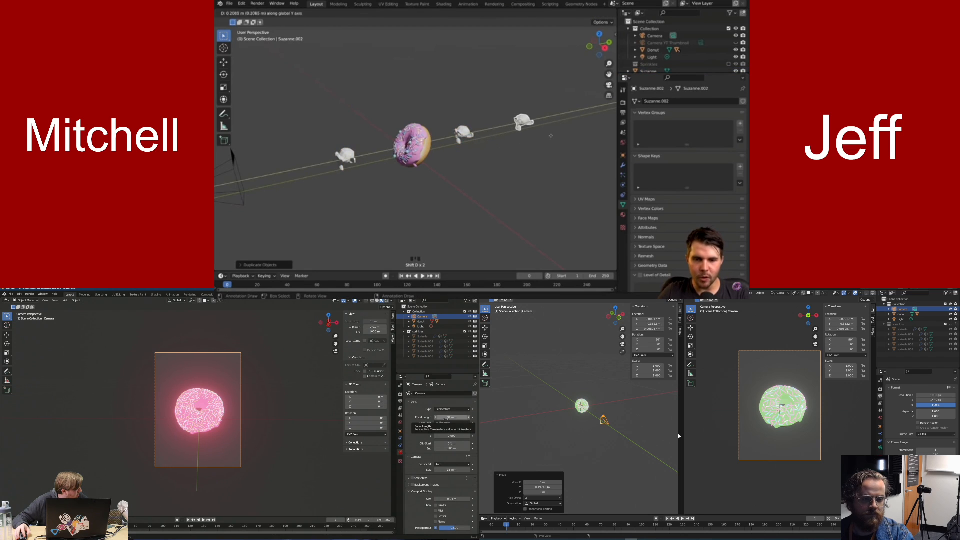
{"action": "left_click", "coordinate": [525, 140]}
{"action": "key", "text": "shift+d"}
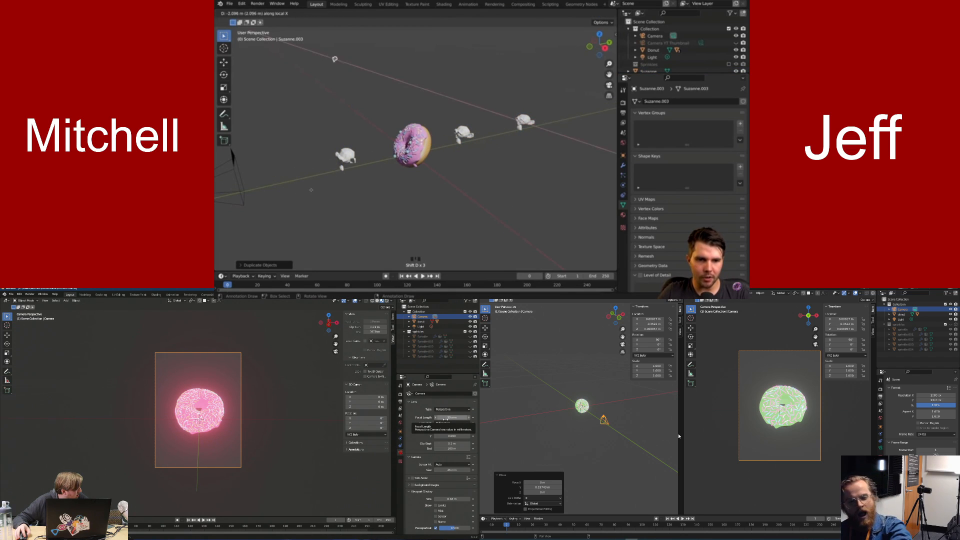
{"action": "key", "text": "y"}
{"action": "left_click", "coordinate": [347, 187]}
Spread the monkeys sideways off the camera's line of sight, on both sides of the tutorial donut
{"action": "middle_click_drag", "start_coordinate": [347, 187], "coordinate": [407, 176]}
{"action": "left_click", "coordinate": [407, 176]}
{"action": "key", "text": "g"}
{"action": "left_click", "coordinate": [382, 176]}
{"action": "left_click", "coordinate": [419, 120]}
{"action": "key", "text": "g"}
{"action": "left_click", "coordinate": [452, 123]}
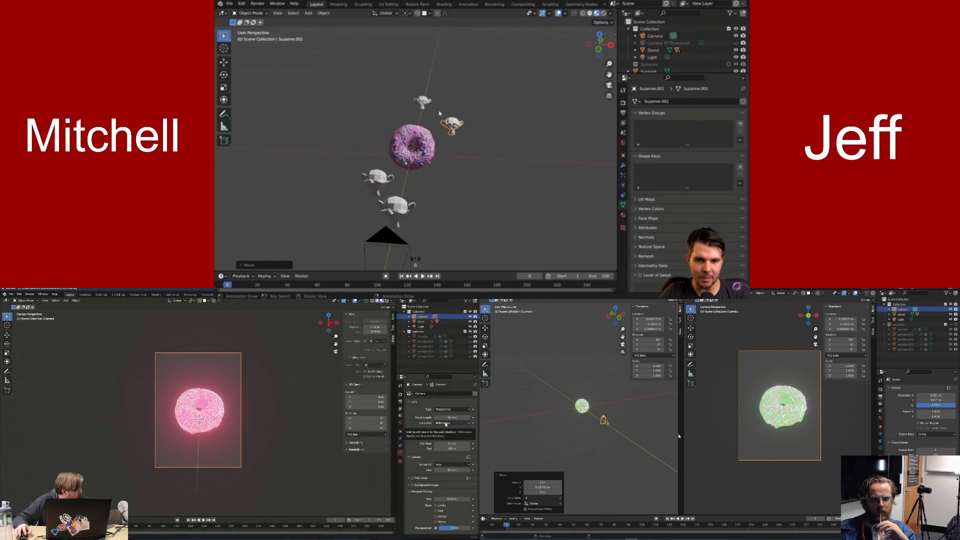
{"action": "left_click", "coordinate": [415, 101]}
{"action": "key", "text": "g"}
{"action": "left_click", "coordinate": [386, 99]}
{"action": "left_click", "coordinate": [377, 178]}
{"action": "key", "text": "g"}
{"action": "left_click", "coordinate": [371, 183]}
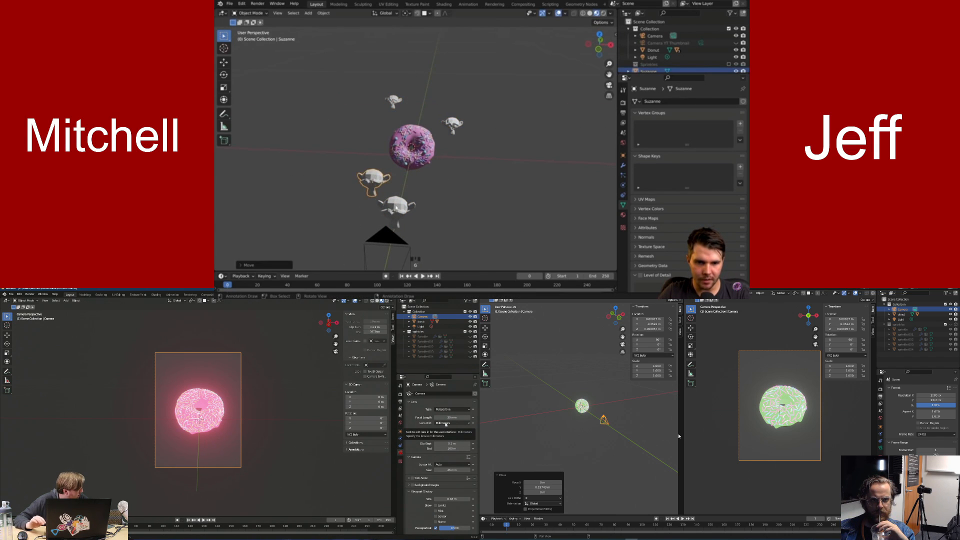
Move the monkey nearest the tutorial camera along the Y axis
{"action": "left_click", "coordinate": [397, 205]}
{"action": "middle_click_drag", "start_coordinate": [401, 205], "coordinate": [340, 206]}
{"action": "scroll", "coordinate": [339, 206], "scroll_direction": "down", "scroll_amount": 3}
{"action": "key", "text": "g"}
{"action": "key", "text": "y"}
{"action": "left_click", "coordinate": [330, 161]}
Look through the tutorial camera and move the frontmost monkey along X, out from in front of the donut
{"action": "left_click", "coordinate": [320, 158]}
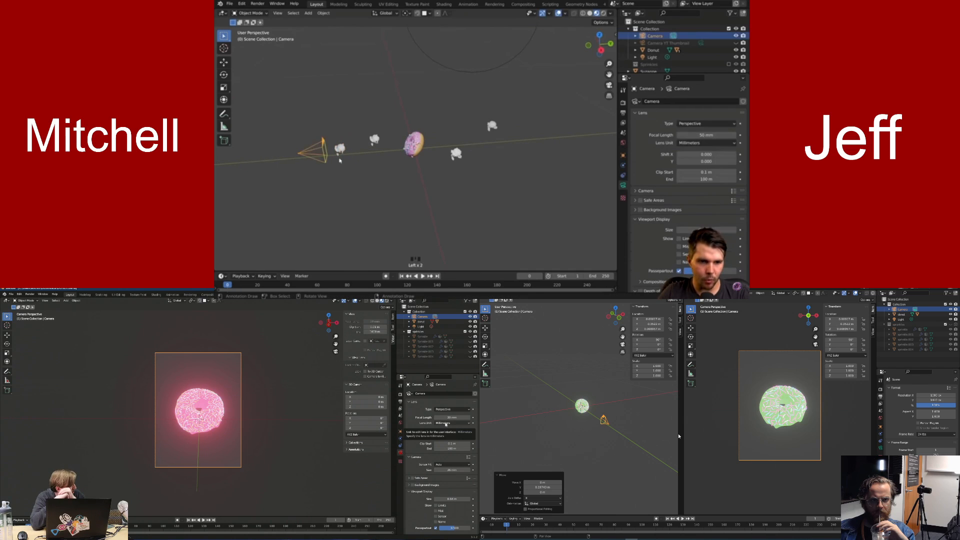
{"action": "key", "text": "KP_0"}
{"action": "key", "text": "g"}
{"action": "right_click", "coordinate": [413, 144]}
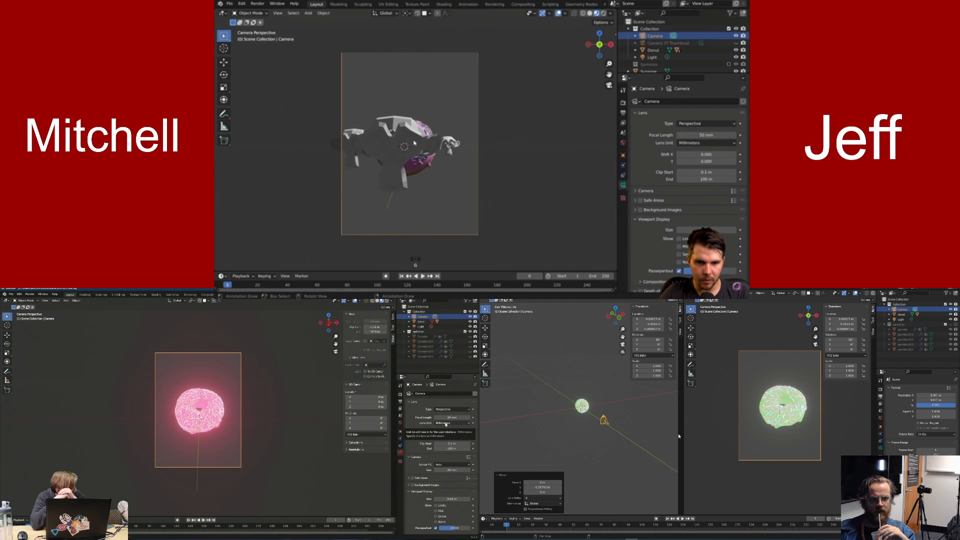
{"action": "left_click", "coordinate": [415, 144]}
{"action": "key", "text": "g"}
{"action": "key", "text": "x"}
{"action": "left_click", "coordinate": [501, 143]}
{"action": "scroll", "coordinate": [455, 175], "scroll_direction": "down", "scroll_amount": 2}
Set the tutorial camera's focal length to 24 mm
{"action": "left_click", "coordinate": [459, 187]}
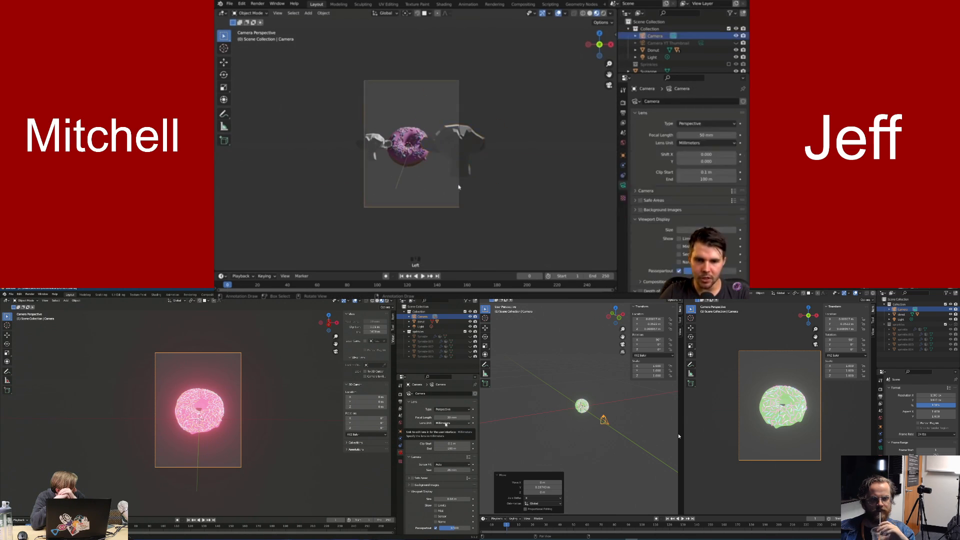
{"action": "left_click", "coordinate": [706, 135]}
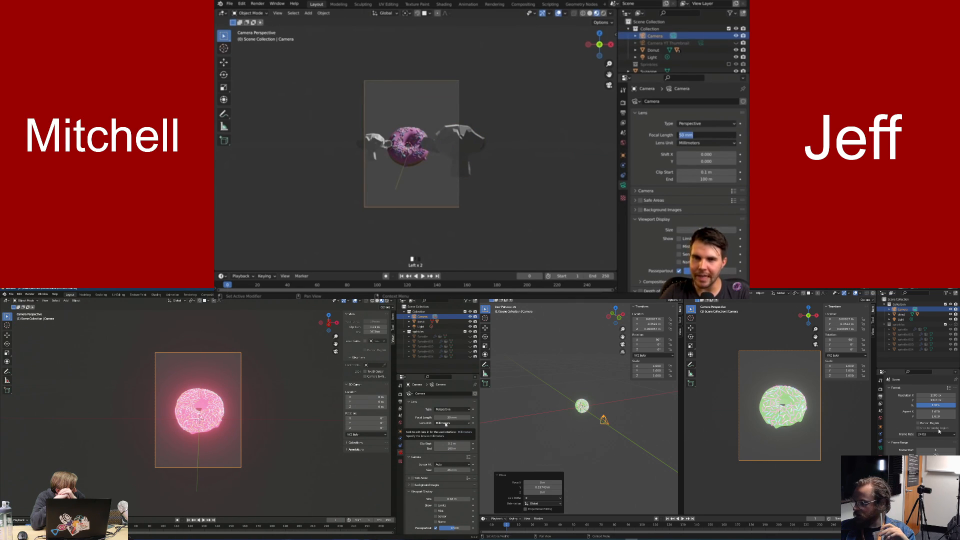
{"action": "type", "text": "24"}
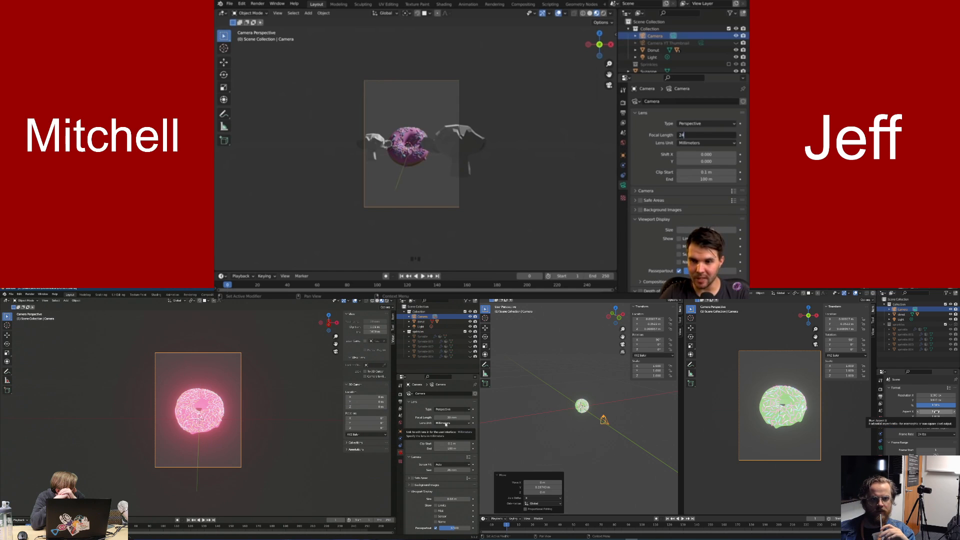
{"action": "key", "text": "Return"}
Move the tutorial camera forward along its local Z axis until the donut fills much of the frame
{"action": "key", "text": "g"}
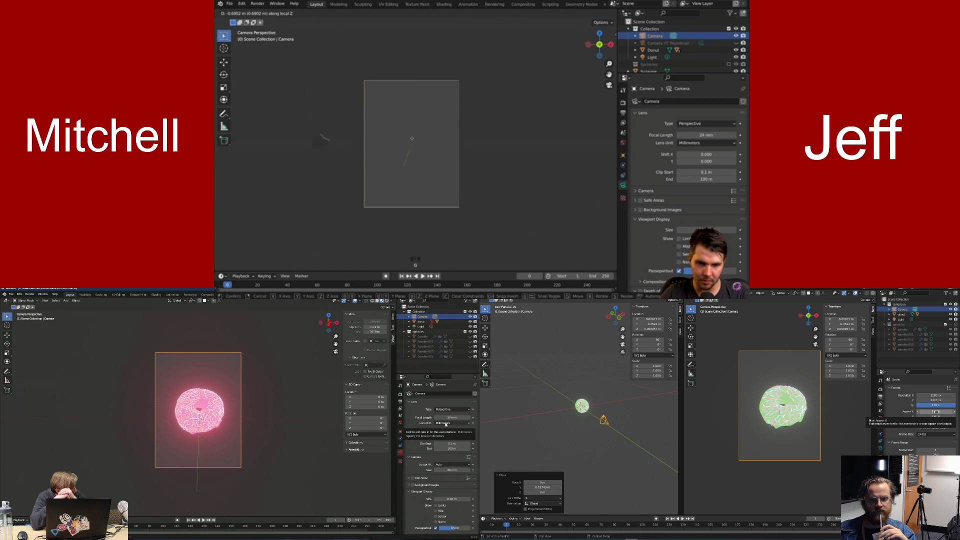
{"action": "key", "text": "z"}
{"action": "key", "text": "z"}
{"action": "left_click", "coordinate": [411, 145]}
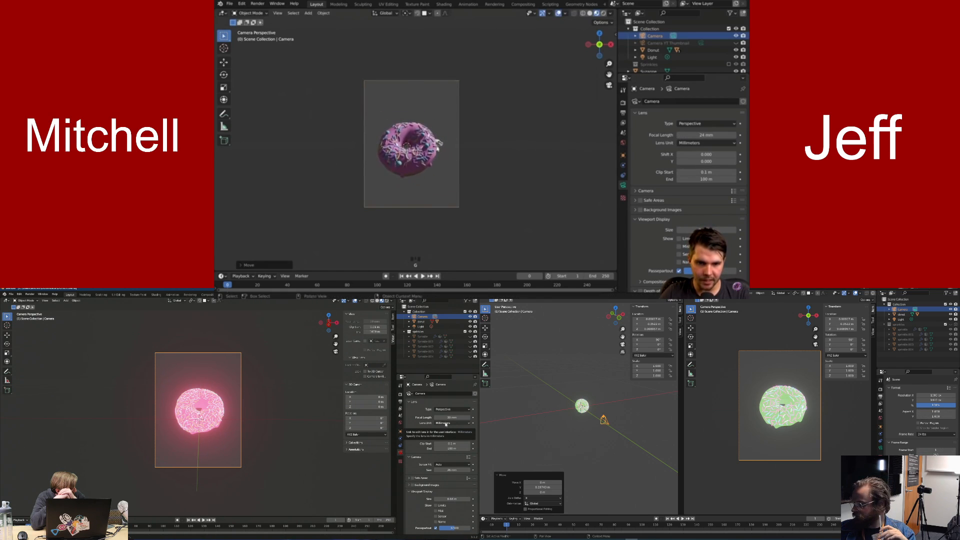
Rotate the tutorial donut about the X axis so its icing faces further upward
{"action": "mouse_move", "coordinate": [440, 140]}
{"action": "middle_mouse_down"}
{"action": "mouse_move", "coordinate": [380, 155]}
{"action": "mouse_move", "coordinate": [425, 143]}
{"action": "middle_mouse_up"}
{"action": "scroll", "coordinate": [411, 145], "scroll_direction": "down", "scroll_amount": 3}
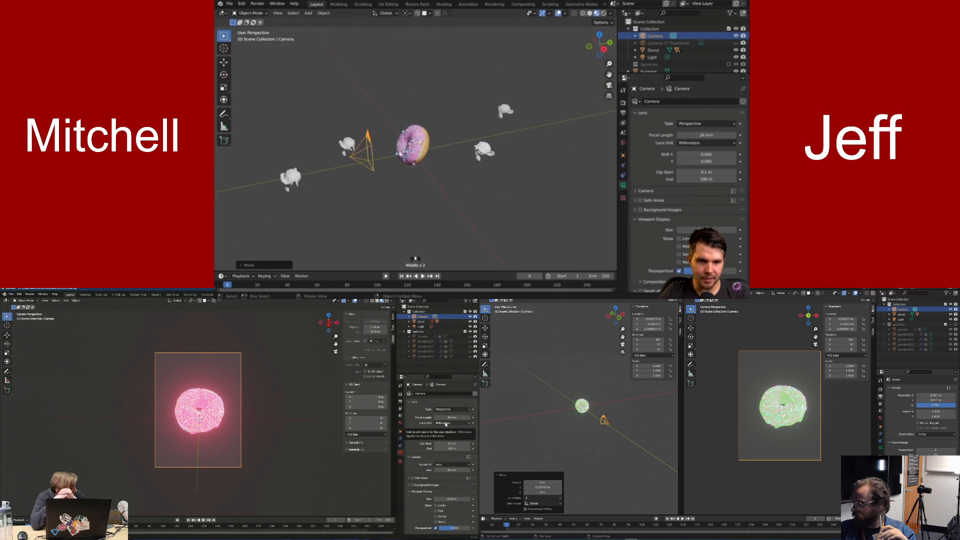
{"action": "left_click", "coordinate": [422, 145]}
{"action": "scroll", "coordinate": [422, 145], "scroll_direction": "up", "scroll_amount": 3}
{"action": "key", "text": "r"}
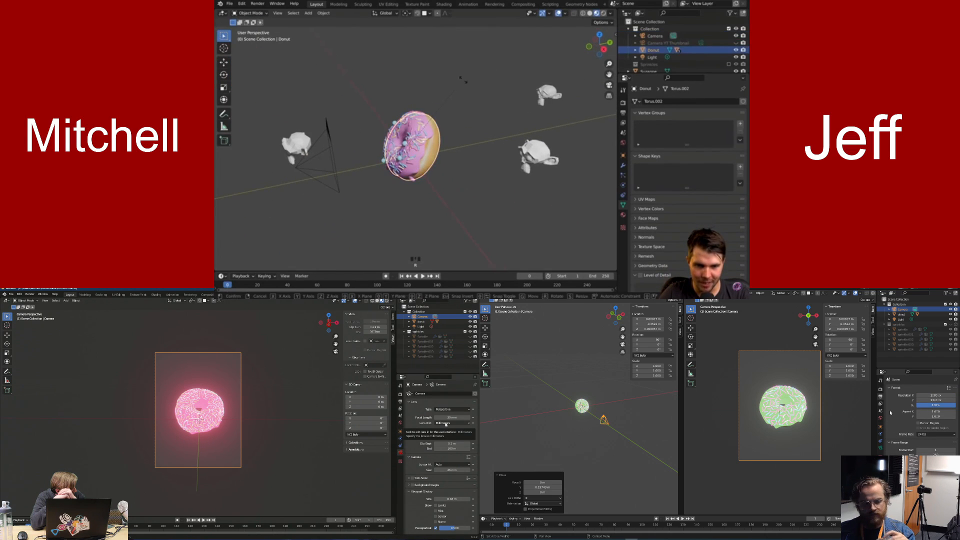
{"action": "key", "text": "x"}
{"action": "left_click", "coordinate": [478, 110]}
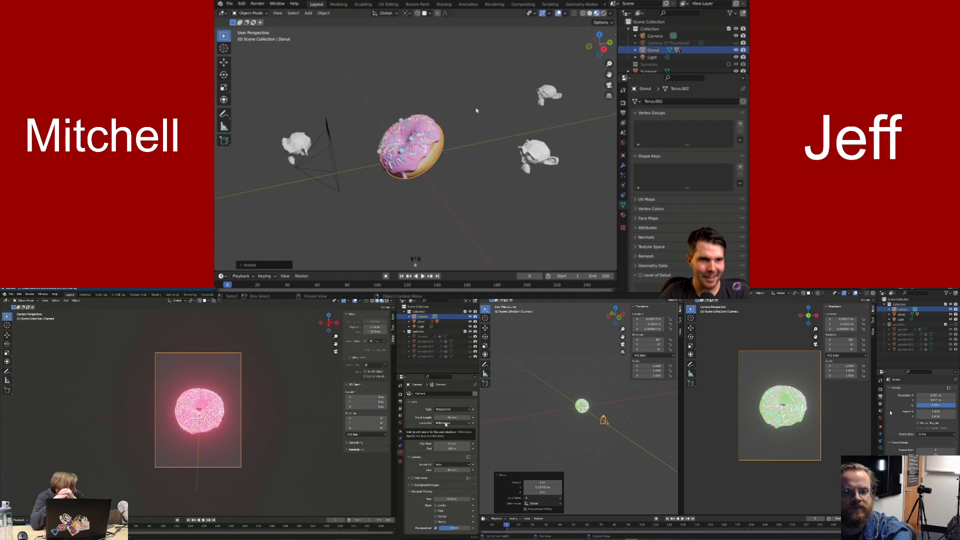
Look through the tutorial camera, select it and move it slightly closer to the donut along its local Z axis
{"action": "key", "text": "KP_0"}
{"action": "scroll", "coordinate": [490, 132], "scroll_direction": "up", "scroll_amount": 1}
{"action": "left_click", "coordinate": [479, 140]}
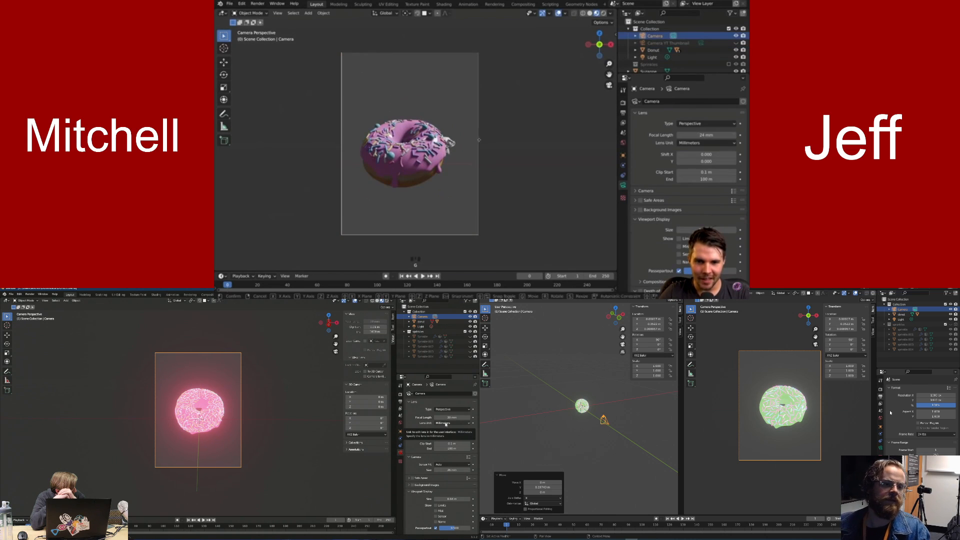
{"action": "key", "text": "g"}
{"action": "middle_click", "coordinate": [478, 135]}
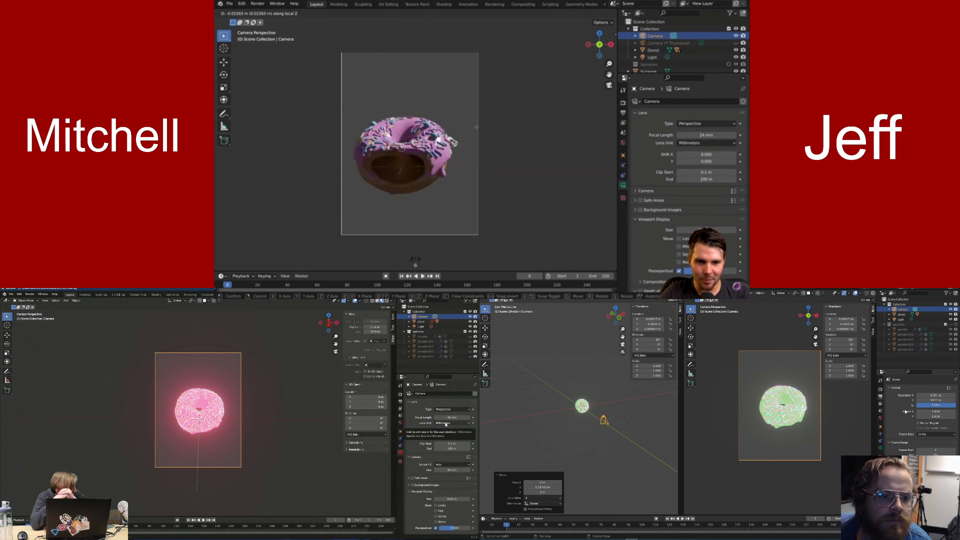
{"action": "left_click", "coordinate": [475, 133]}
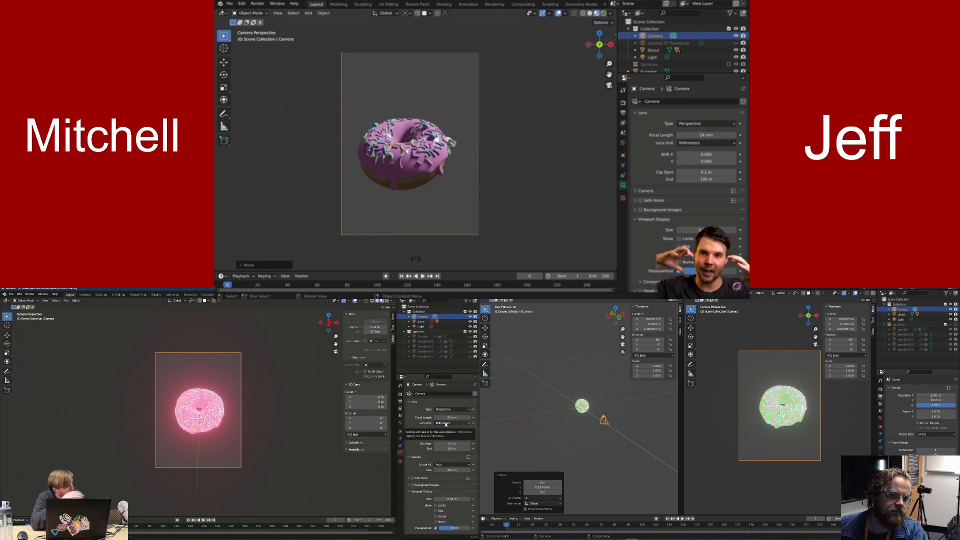
Push the tutorial camera along its local Z axis to demonstrate near clipping cutting into the donut
{"action": "scroll", "coordinate": [408, 144], "scroll_direction": "up", "scroll_amount": 1}
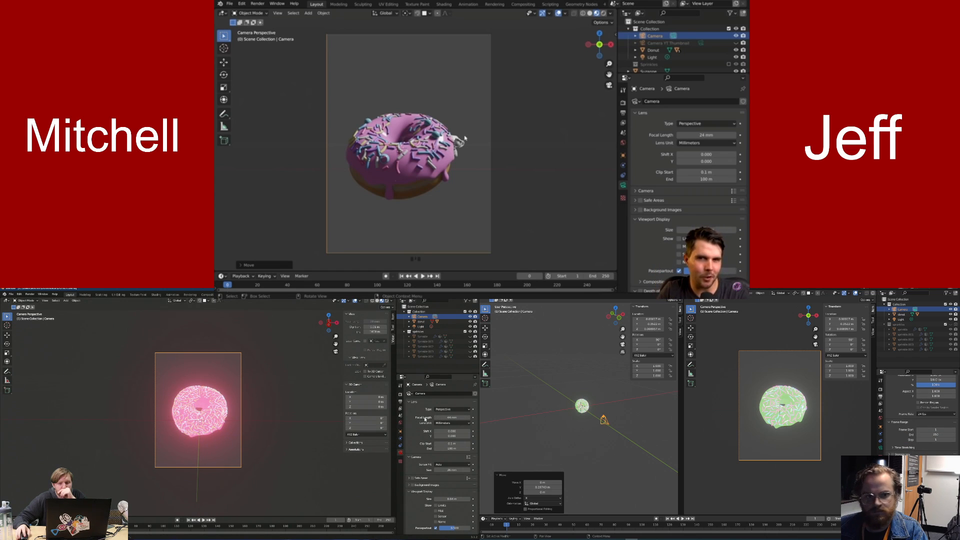
{"action": "scroll", "coordinate": [456, 148], "scroll_direction": "up", "scroll_amount": 1}
{"action": "key", "text": "g"}
{"action": "middle_click", "coordinate": [456, 148]}
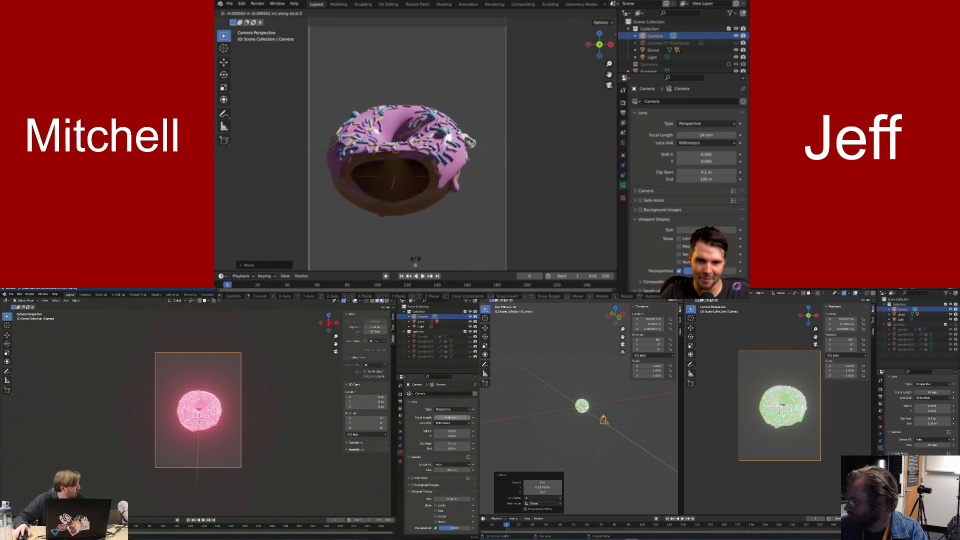
{"action": "left_click", "coordinate": [470, 167]}
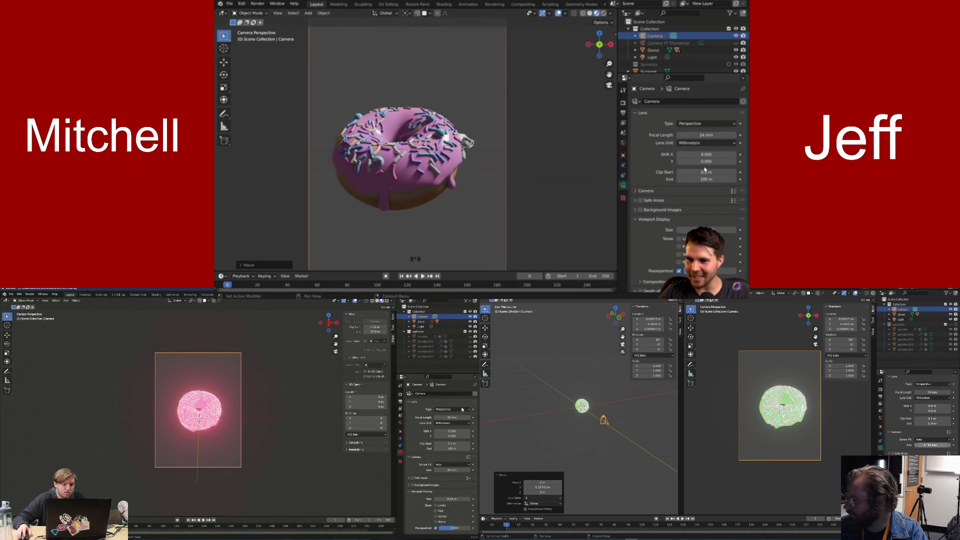
Set the tutorial camera's clip start to 0.01 m
{"action": "left_click", "coordinate": [683, 172]}
{"action": "middle_click_drag", "start_coordinate": [294, 414], "coordinate": [191, 418]}
{"action": "scroll", "coordinate": [235, 417], "scroll_direction": "down", "scroll_amount": 5}
{"action": "type", "text": "0g"}
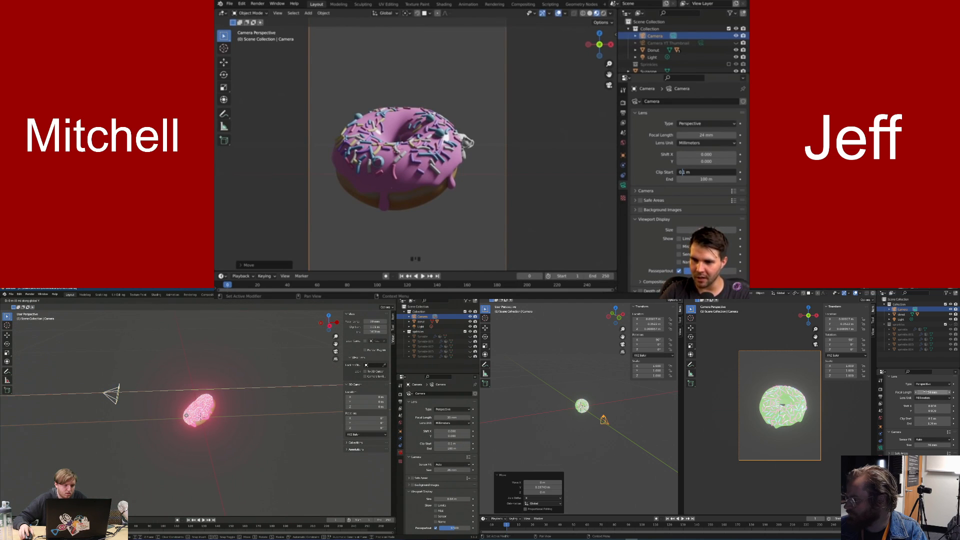
{"action": "type", "text": "y"}
{"action": "key", "text": "Return"}
Move the pink donut's camera closer to its donut along the Y axis and look through it
{"action": "key", "text": "g"}
{"action": "mouse_move", "coordinate": [926, 392]}
{"action": "left_mouse_down"}
{"action": "mouse_move", "coordinate": [959, 392]}
{"action": "mouse_move", "coordinate": [923, 392]}
{"action": "left_mouse_up"}
{"action": "left_click", "coordinate": [218, 418]}
{"action": "key", "text": "KP_0"}
Move the tutorial camera far back from the donut along its local Z axis
{"action": "left_click", "coordinate": [484, 152]}
{"action": "key", "text": "g"}
{"action": "key", "text": "z"}
{"action": "key", "text": "z"}
{"action": "left_click", "coordinate": [474, 161]}
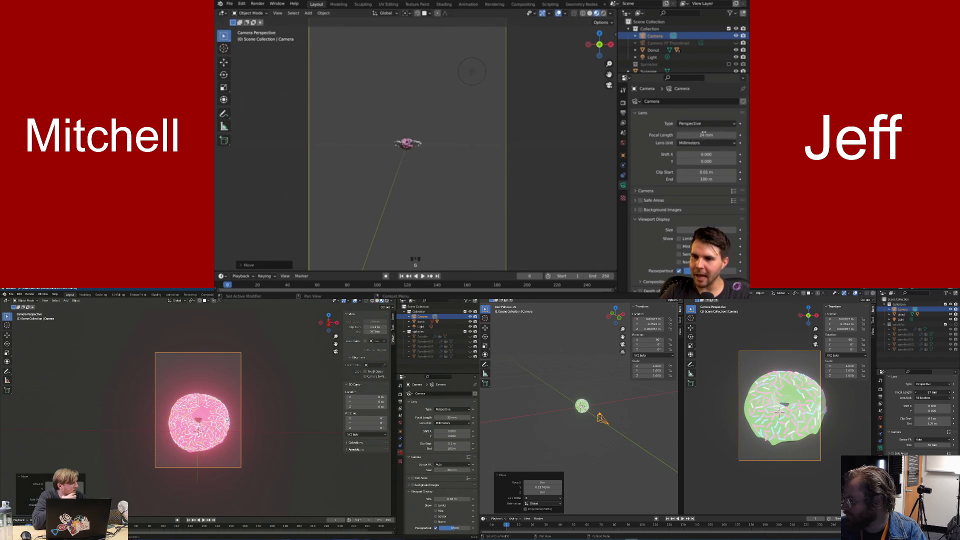
Set the tutorial camera's focal length to 224 mm and adjust the focal length of the green donut's camera
{"action": "left_click_drag", "start_coordinate": [706, 135], "coordinate": [723, 135]}
{"action": "left_click_drag", "start_coordinate": [923, 392], "coordinate": [920, 392]}
{"action": "left_click_drag", "start_coordinate": [722, 135], "coordinate": [728, 135]}
{"action": "left_click_drag", "start_coordinate": [919, 393], "coordinate": [916, 392]}
{"action": "left_click_drag", "start_coordinate": [728, 135], "coordinate": [731, 135]}
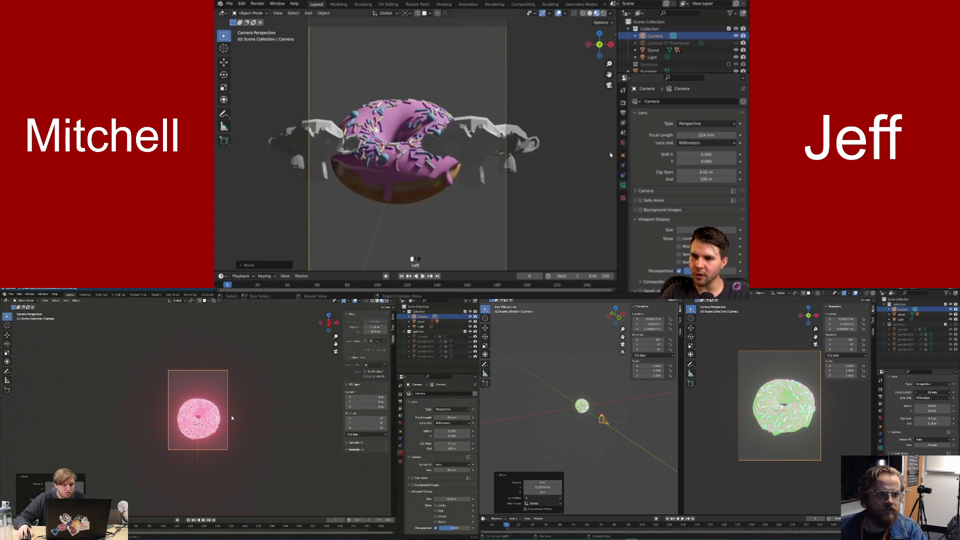
{"action": "scroll", "coordinate": [227, 420], "scroll_direction": "up", "scroll_amount": 2}
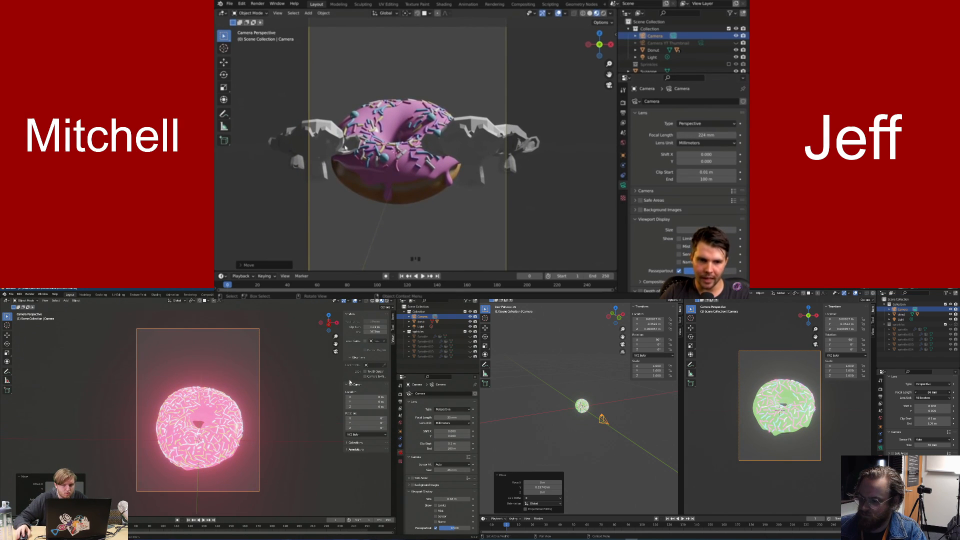
Move the tutorial camera farther back along its local Z axis and lock the pink donut's camera to the view
{"action": "key", "text": "g"}
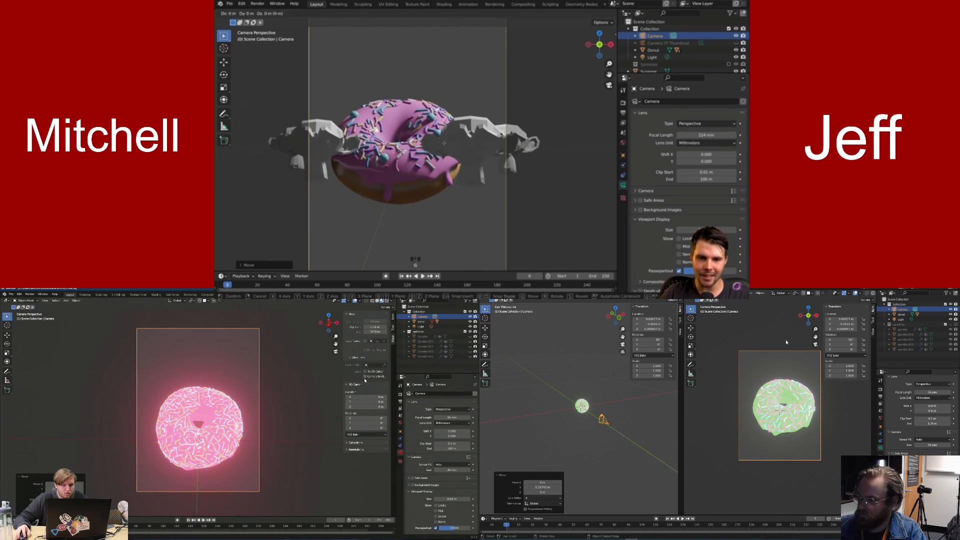
{"action": "left_click", "coordinate": [365, 377]}
{"action": "middle_click", "coordinate": [345, 147]}
{"action": "scroll", "coordinate": [259, 411], "scroll_direction": "down", "scroll_amount": 4}
{"action": "left_click", "coordinate": [608, 317]}
{"action": "left_click", "coordinate": [490, 229]}
{"action": "scroll", "coordinate": [259, 412], "scroll_direction": "up", "scroll_amount": 4}
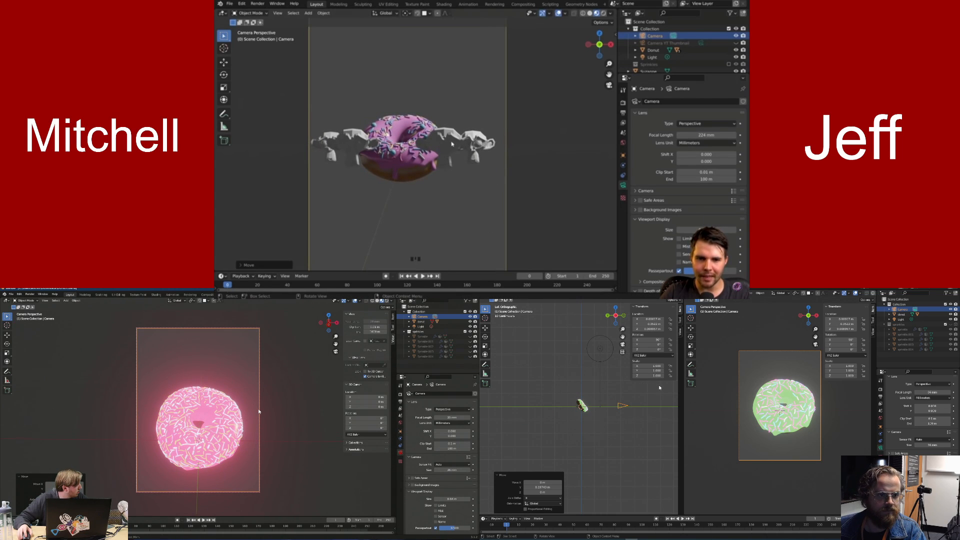
Show the tutorial scene in solid shading and shift the front monkey along X to compare it with the rear one
{"action": "left_click", "coordinate": [452, 144]}
{"action": "left_click", "coordinate": [590, 14]}
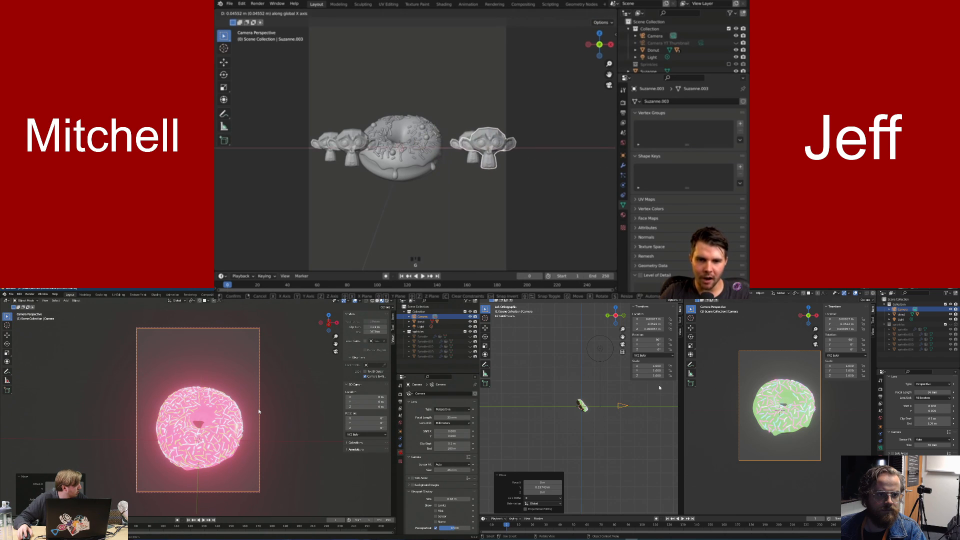
{"action": "left_click", "coordinate": [446, 144]}
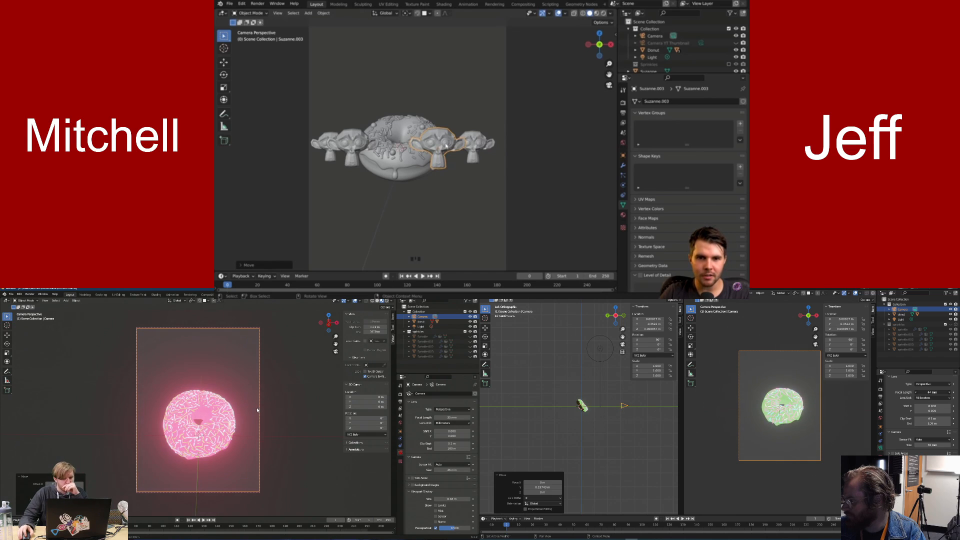
{"action": "left_click", "coordinate": [477, 144]}
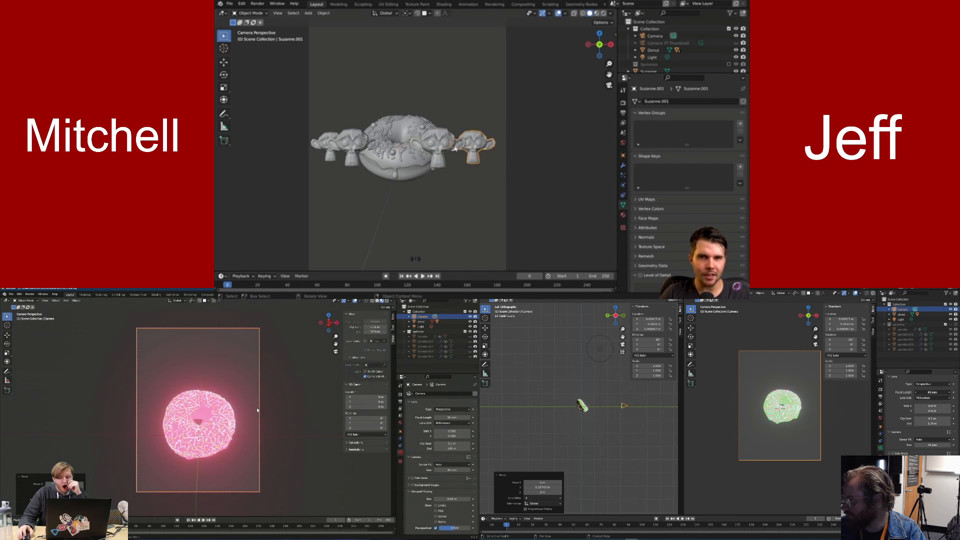
Set the tutorial camera's focal length to 500 mm and move the camera back along its local Z axis
{"action": "left_click", "coordinate": [661, 37]}
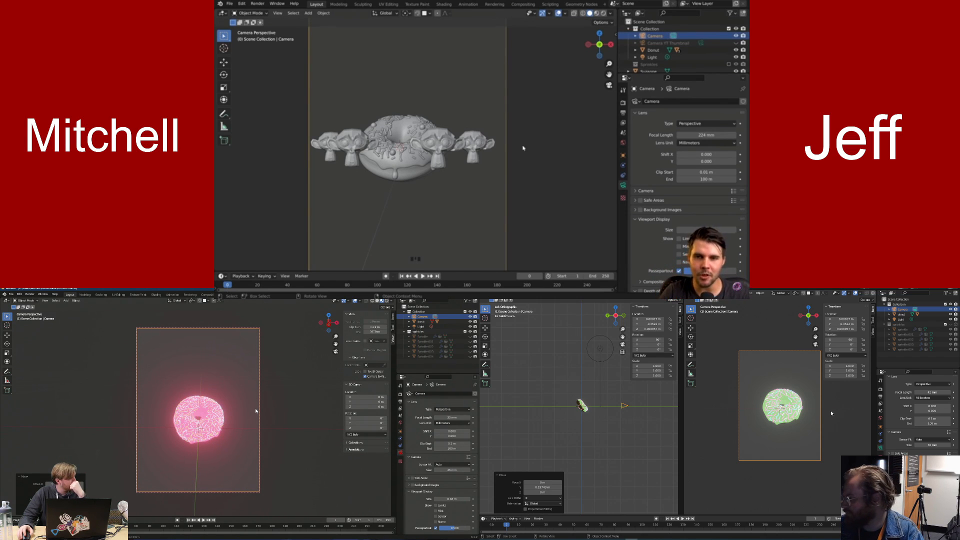
{"action": "type", "text": "500"}
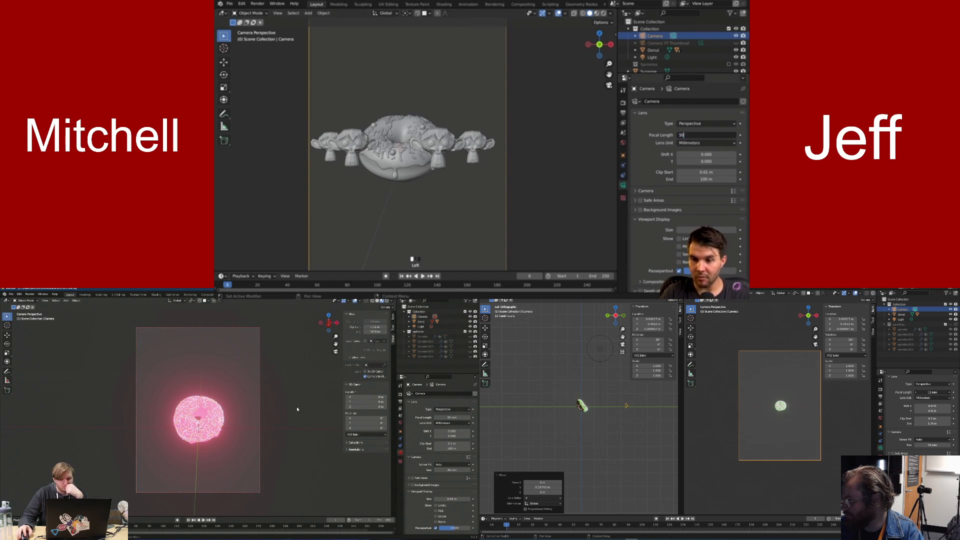
{"action": "key", "text": "Return"}
{"action": "key", "text": "g"}
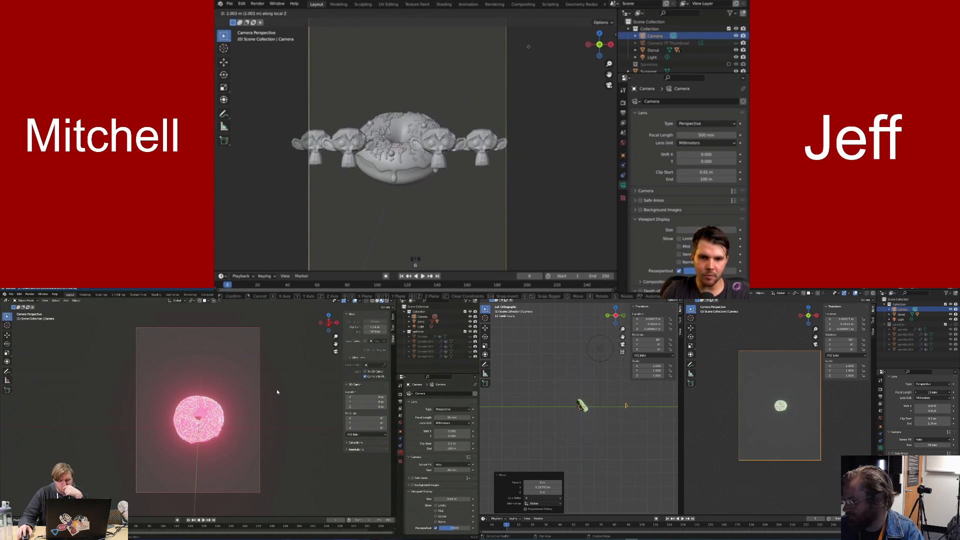
{"action": "left_click", "coordinate": [444, 157]}
Set the tutorial camera's focal length to 24 mm and move the green donut's camera closer to its donut
{"action": "middle_click_drag", "start_coordinate": [343, 381], "coordinate": [107, 378]}
{"action": "scroll", "coordinate": [233, 373], "scroll_direction": "down", "scroll_amount": 4}
{"action": "left_click", "coordinate": [628, 407]}
{"action": "key", "text": "g"}
{"action": "left_click", "coordinate": [686, 134]}
{"action": "scroll", "coordinate": [104, 379], "scroll_direction": "up", "scroll_amount": 1}
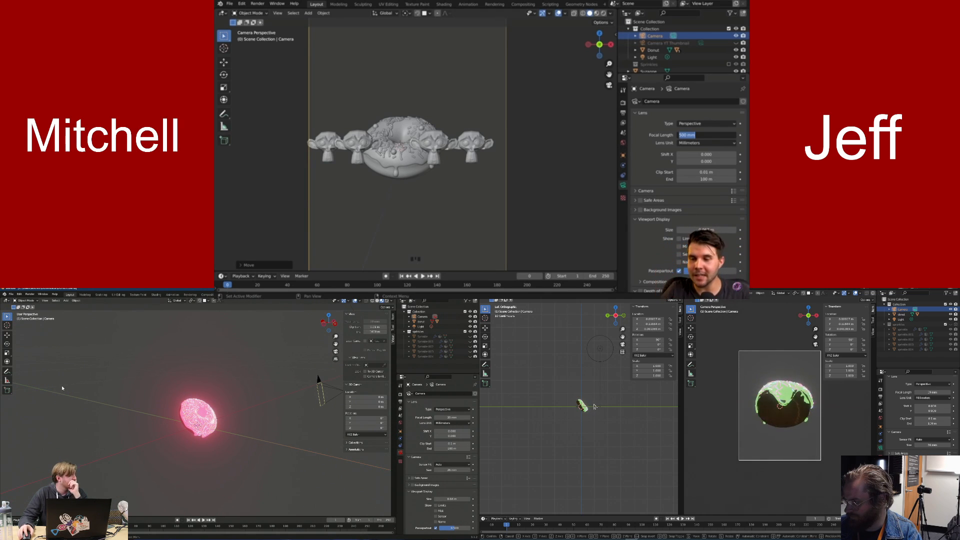
{"action": "key", "text": "Return"}
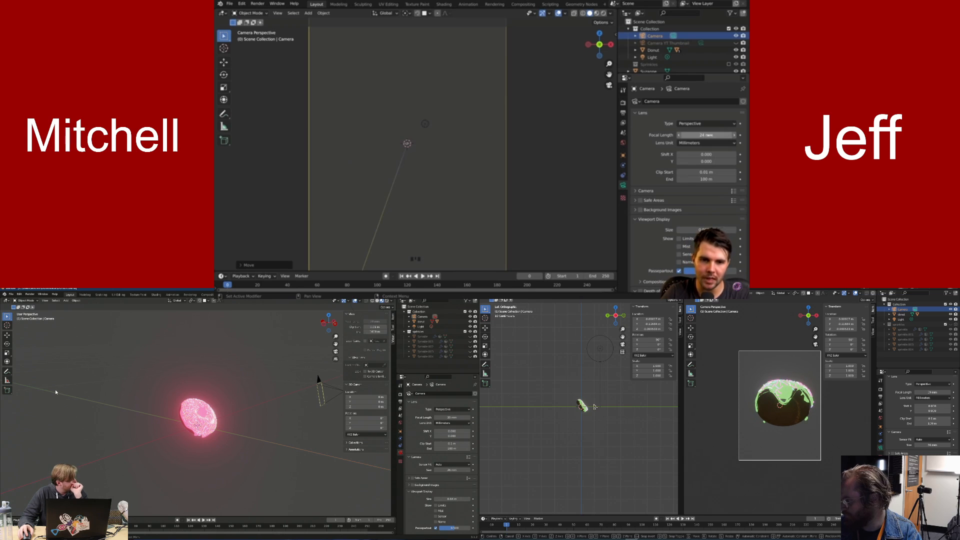
{"action": "left_click", "coordinate": [594, 406]}
Try to move the tutorial camera toward the donut along its local Z axis with the 24 mm lens
{"action": "key", "text": "g"}
{"action": "middle_click", "coordinate": [538, 161]}
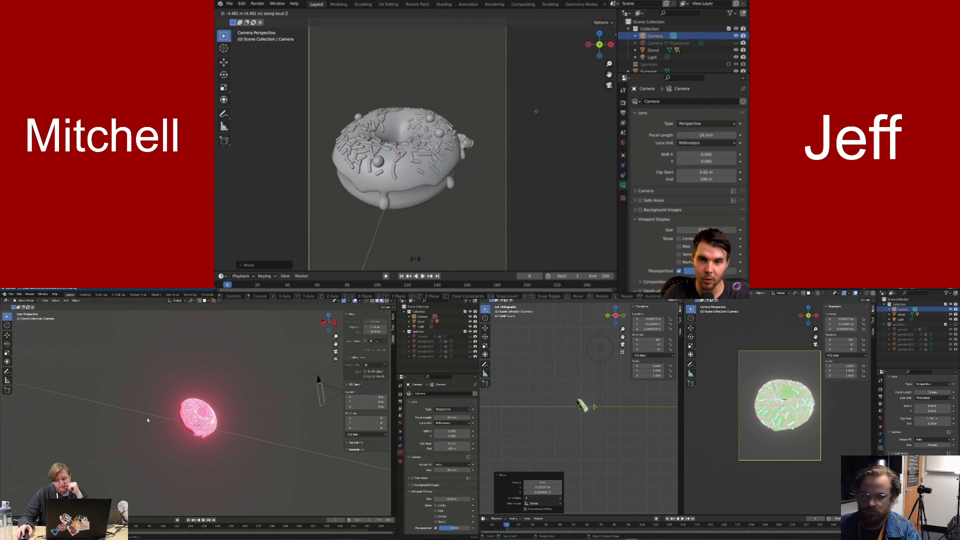
{"action": "scroll", "coordinate": [190, 421], "scroll_direction": "up", "scroll_amount": 9}
{"action": "right_click", "coordinate": [536, 113]}
Set the tutorial camera's focal length to 40 mm and select the pink donut
{"action": "middle_click_drag", "start_coordinate": [170, 421], "coordinate": [203, 414]}
{"action": "left_click", "coordinate": [707, 135]}
{"action": "left_click", "coordinate": [203, 414]}
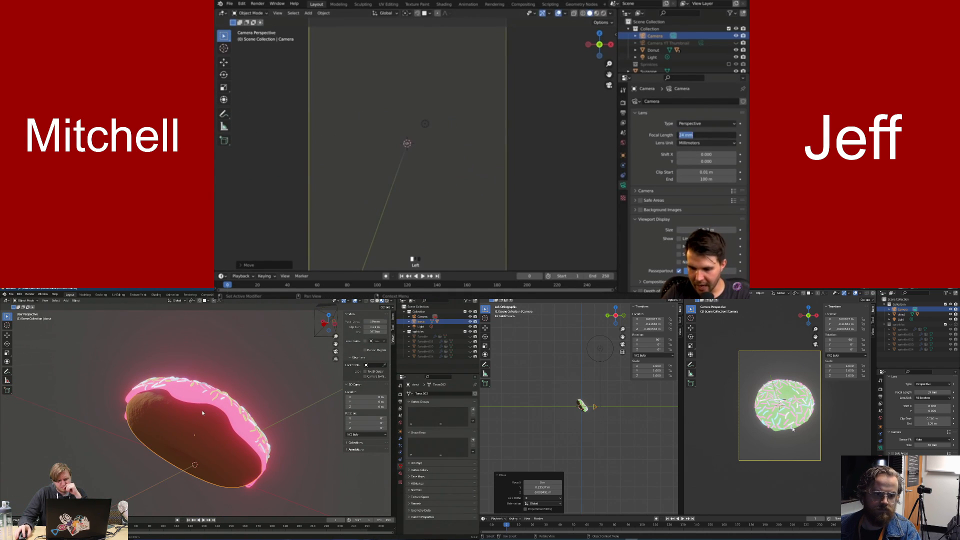
{"action": "type", "text": "40"}
{"action": "key", "text": "Return"}
Move the tutorial camera toward the donut along its local Z axis until the donut fills about half the frame's width
{"action": "key", "text": "g"}
{"action": "key", "text": "z"}
{"action": "key", "text": "z"}
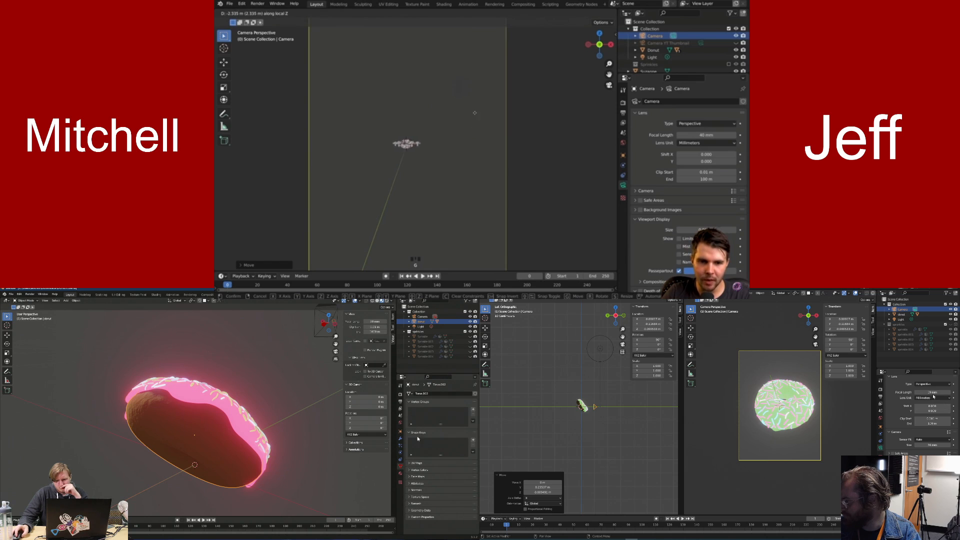
{"action": "left_click", "coordinate": [591, 115]}
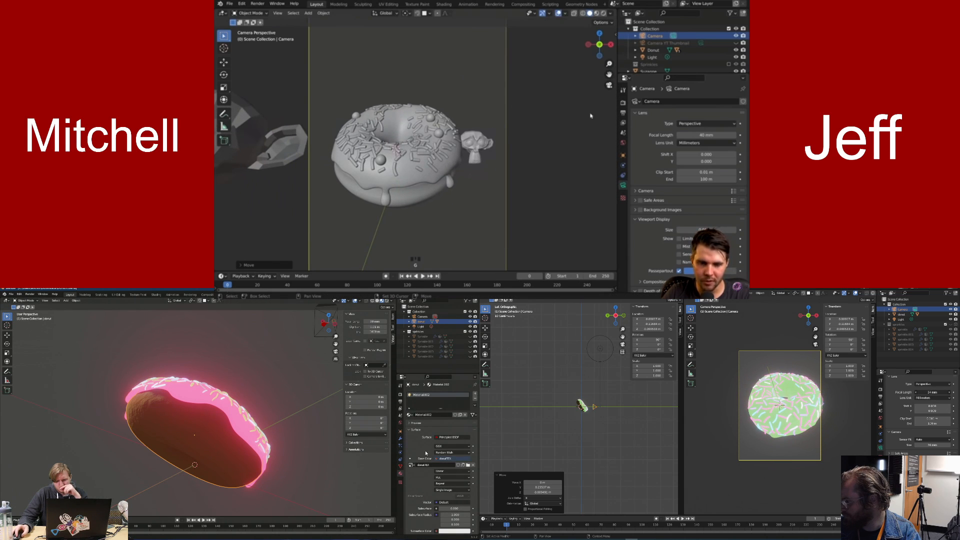
{"action": "key", "text": "g"}
{"action": "middle_click", "coordinate": [447, 158]}
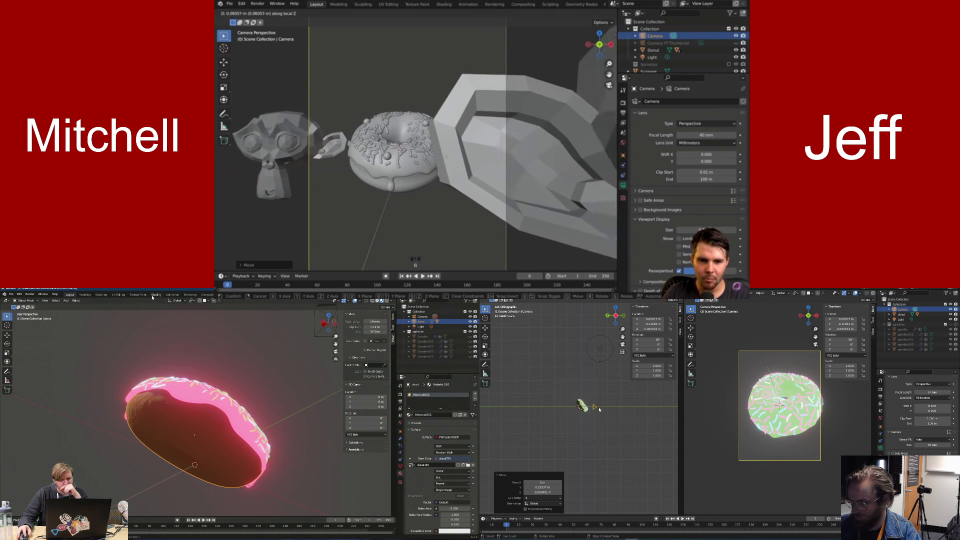
{"action": "left_click", "coordinate": [447, 158]}
Open the Shading workspace for the pink donut and view the donut from the side
{"action": "left_click", "coordinate": [155, 295]}
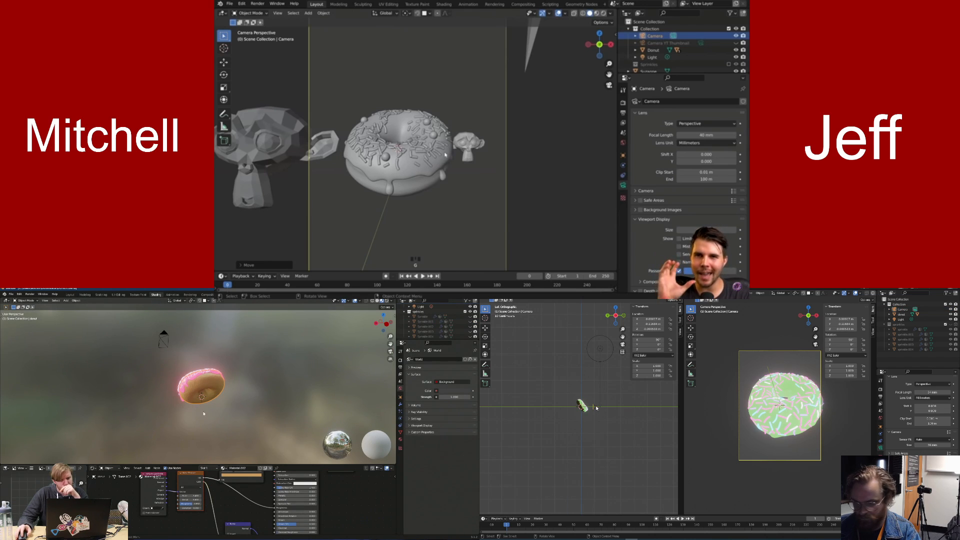
{"action": "scroll", "coordinate": [244, 400], "scroll_direction": "up", "scroll_amount": 6}
{"action": "key", "text": "g"}
{"action": "middle_click_drag", "start_coordinate": [244, 410], "coordinate": [223, 374]}
{"action": "scroll", "coordinate": [435, 167], "scroll_direction": "down", "scroll_amount": 2}
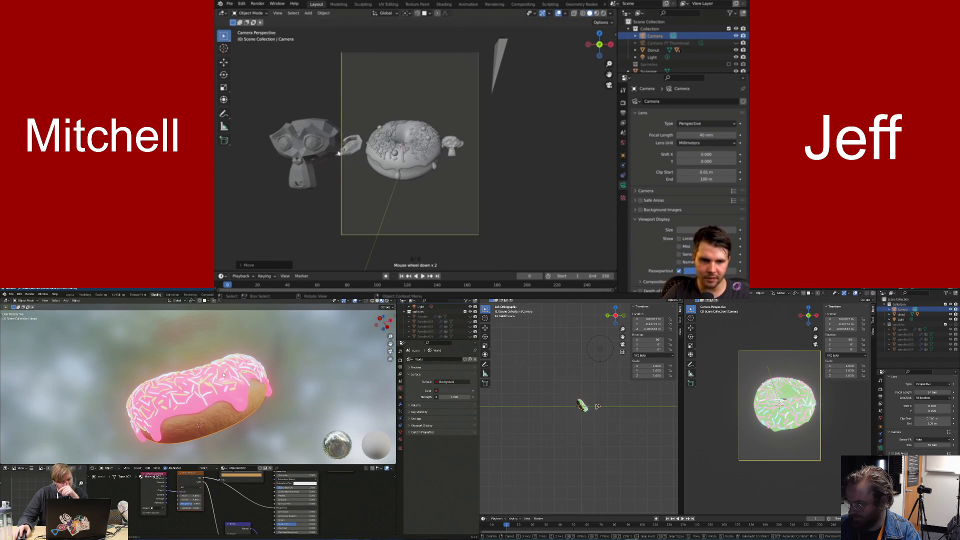
Delete all the remaining monkeys from the tutorial scene
{"action": "left_click", "coordinate": [327, 152]}
{"action": "key", "text": "x"}
{"action": "left_click", "coordinate": [326, 152]}
{"action": "left_click", "coordinate": [459, 144]}
{"action": "key", "text": "x"}
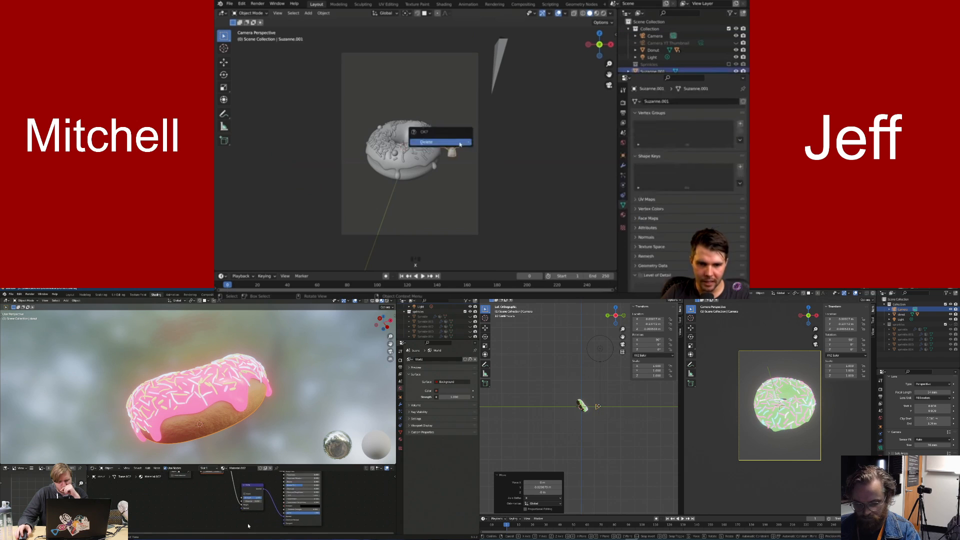
{"action": "left_click", "coordinate": [461, 143]}
{"action": "middle_click_drag", "start_coordinate": [461, 143], "coordinate": [432, 162]}
{"action": "scroll", "coordinate": [432, 162], "scroll_direction": "down", "scroll_amount": 3}
{"action": "scroll", "coordinate": [433, 162], "scroll_direction": "down", "scroll_amount": 3}
{"action": "middle_click_drag", "start_coordinate": [248, 494], "coordinate": [242, 528]}
{"action": "key", "text": "y"}
{"action": "left_click", "coordinate": [437, 115]}
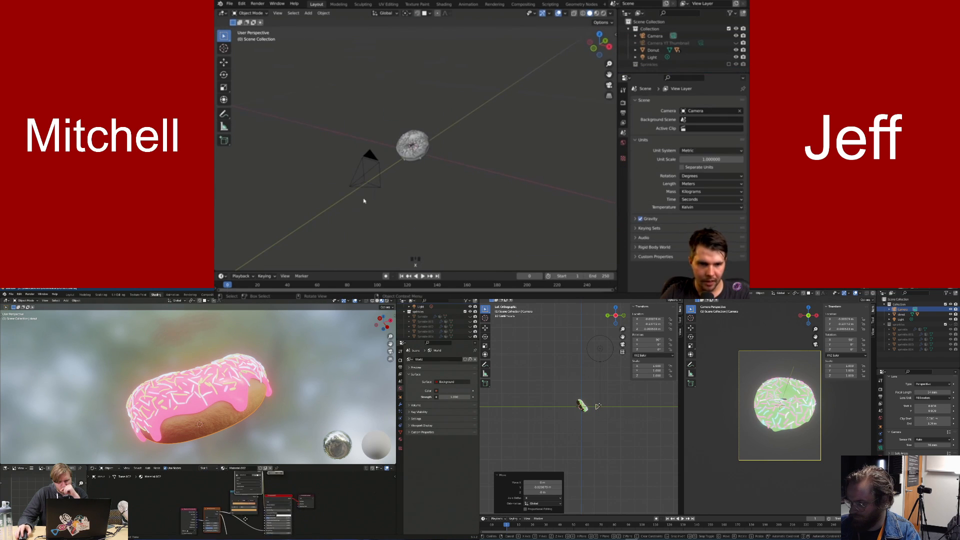
Look through the tutorial camera and move it across its view plane so the donut sits horizontally centred in the frame
{"action": "key", "text": "KP_0"}
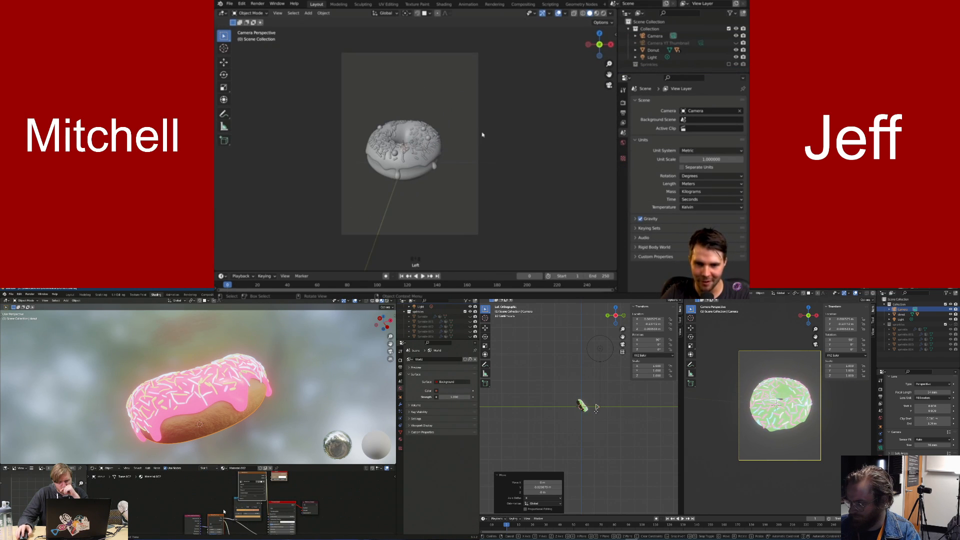
{"action": "left_click", "coordinate": [478, 133]}
{"action": "key", "text": "n"}
{"action": "middle_click_drag", "start_coordinate": [232, 513], "coordinate": [248, 531]}
{"action": "scroll", "coordinate": [248, 502], "scroll_direction": "up", "scroll_amount": 5}
{"action": "key", "text": "g"}
{"action": "left_click", "coordinate": [596, 411]}
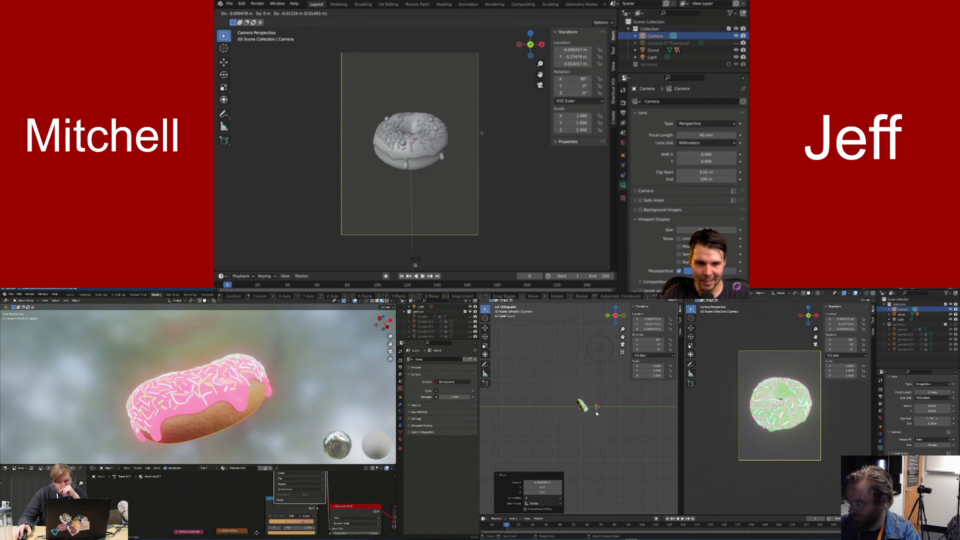
{"action": "scroll", "coordinate": [256, 493], "scroll_direction": "down", "scroll_amount": 4}
{"action": "left_click", "coordinate": [482, 133]}
{"action": "key", "text": "n"}
{"action": "scroll", "coordinate": [791, 424], "scroll_direction": "down", "scroll_amount": 2}
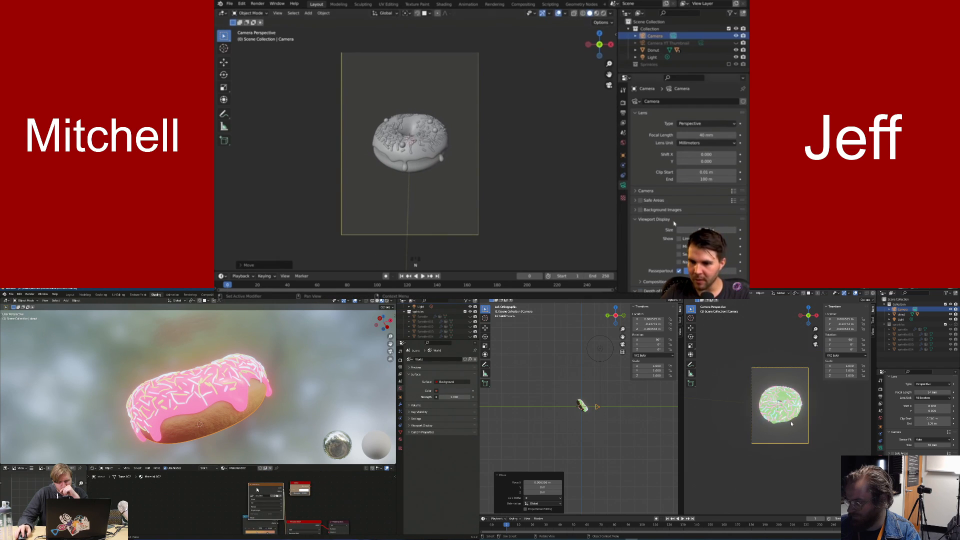
Move the texture node aside in the pink donut's material and reposition the tutorial camera to keep the donut centred
{"action": "scroll", "coordinate": [673, 224], "scroll_direction": "down", "scroll_amount": 3}
{"action": "scroll", "coordinate": [791, 424], "scroll_direction": "up", "scroll_amount": 7}
{"action": "left_click_drag", "start_coordinate": [257, 491], "coordinate": [360, 515]}
{"action": "key", "text": "g"}
{"action": "scroll", "coordinate": [800, 415], "scroll_direction": "down", "scroll_amount": 2}
{"action": "middle_click_drag", "start_coordinate": [360, 514], "coordinate": [367, 478]}
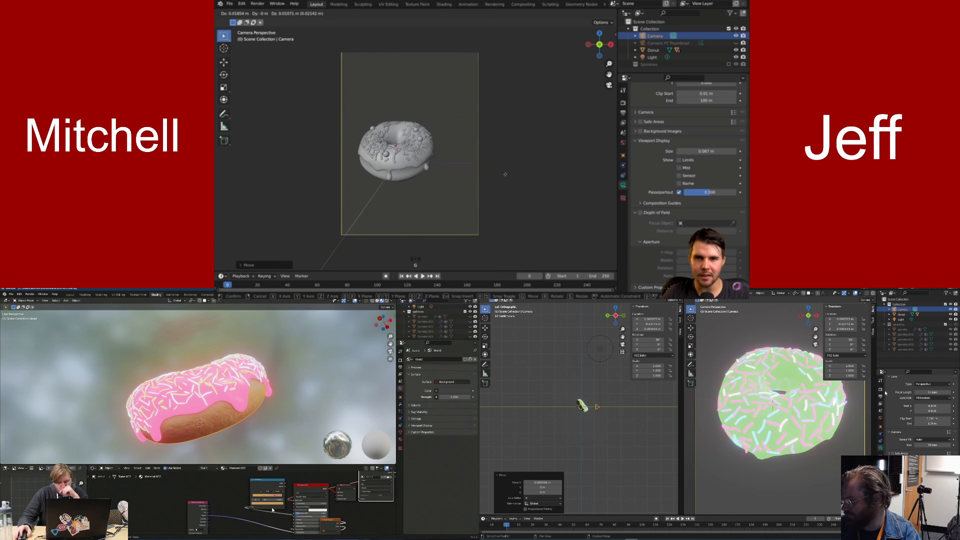
{"action": "left_click", "coordinate": [479, 120]}
{"action": "middle_click_drag", "start_coordinate": [270, 508], "coordinate": [298, 474]}
Enable the Center composition guide for the tutorial camera and move the camera across its view plane to line the donut up with it
{"action": "left_click", "coordinate": [661, 205]}
{"action": "scroll", "coordinate": [300, 518], "scroll_direction": "down", "scroll_amount": 3}
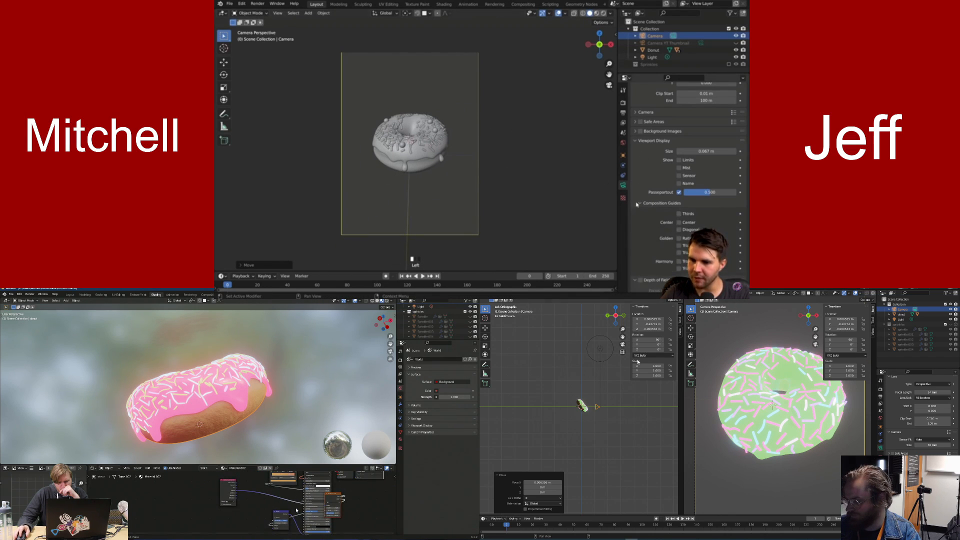
{"action": "scroll", "coordinate": [645, 215], "scroll_direction": "down", "scroll_amount": 3}
{"action": "middle_click_drag", "start_coordinate": [301, 510], "coordinate": [259, 512]}
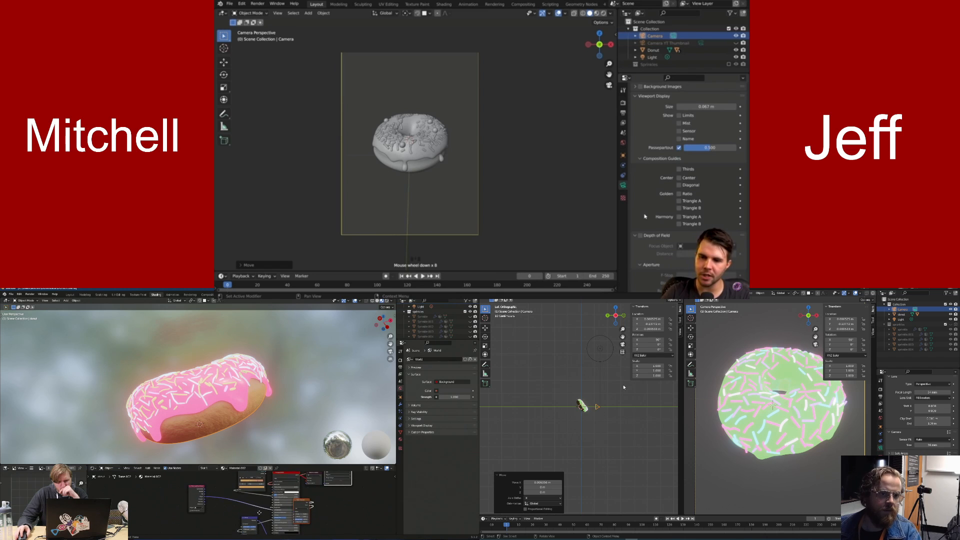
{"action": "left_click", "coordinate": [679, 177]}
{"action": "key", "text": "g"}
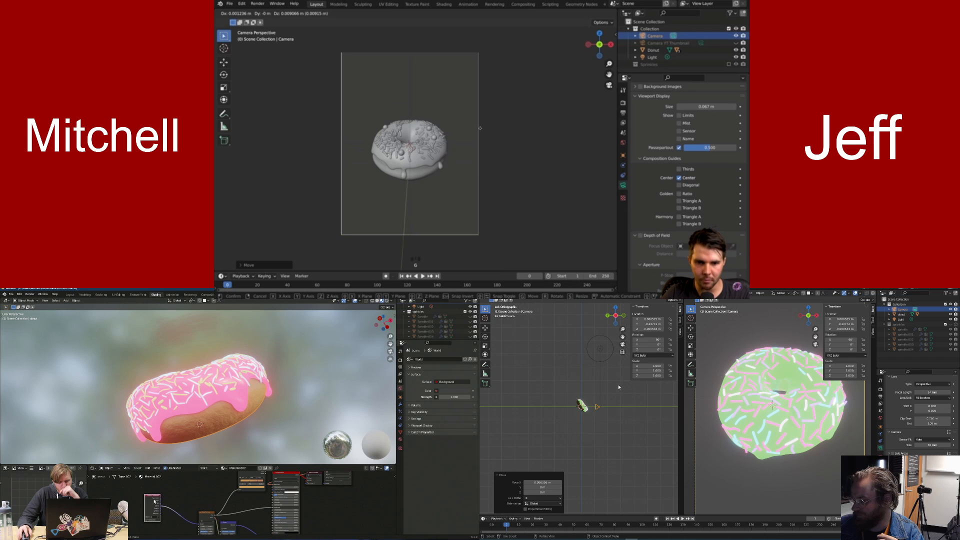
{"action": "left_click", "coordinate": [480, 129]}
Preview the Thirds and Diagonal composition guides in the tutorial camera view, leaving the guides turned off
{"action": "left_click", "coordinate": [679, 169]}
{"action": "left_click", "coordinate": [680, 178]}
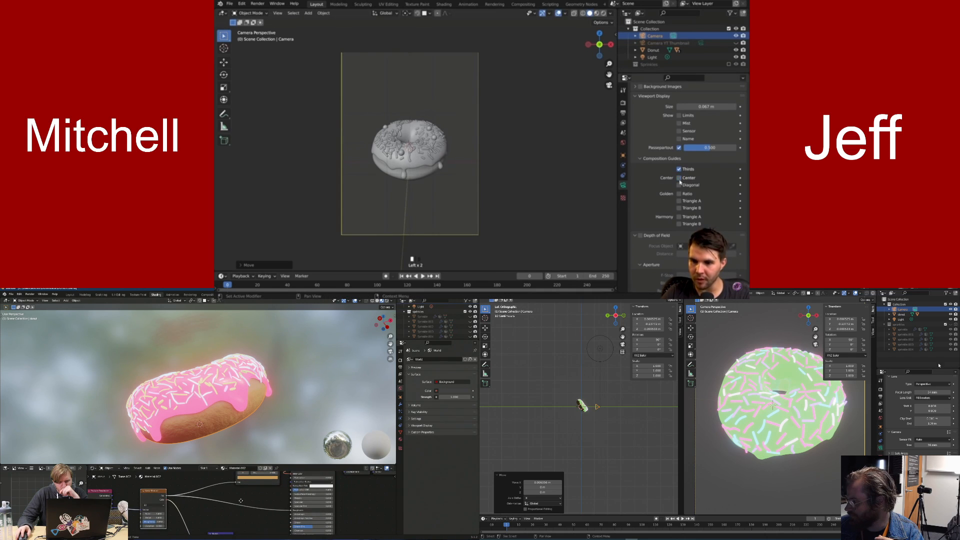
{"action": "left_click", "coordinate": [679, 170]}
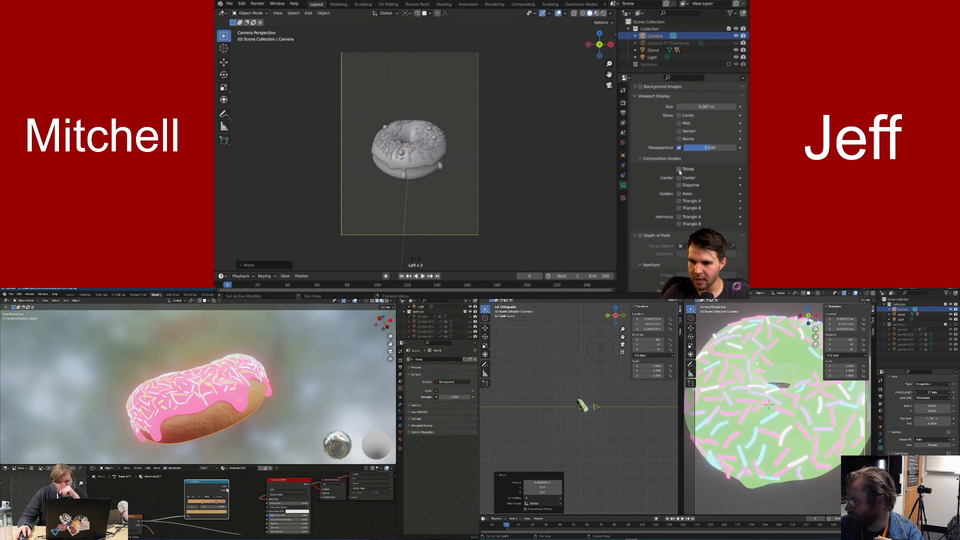
{"action": "left_click", "coordinate": [679, 169]}
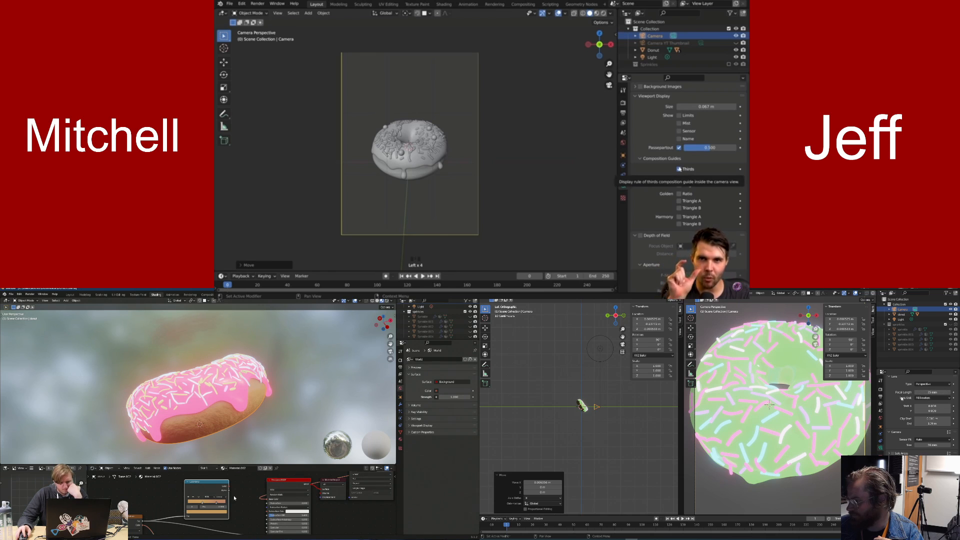
{"action": "left_click", "coordinate": [679, 169]}
{"action": "left_click", "coordinate": [598, 406]}
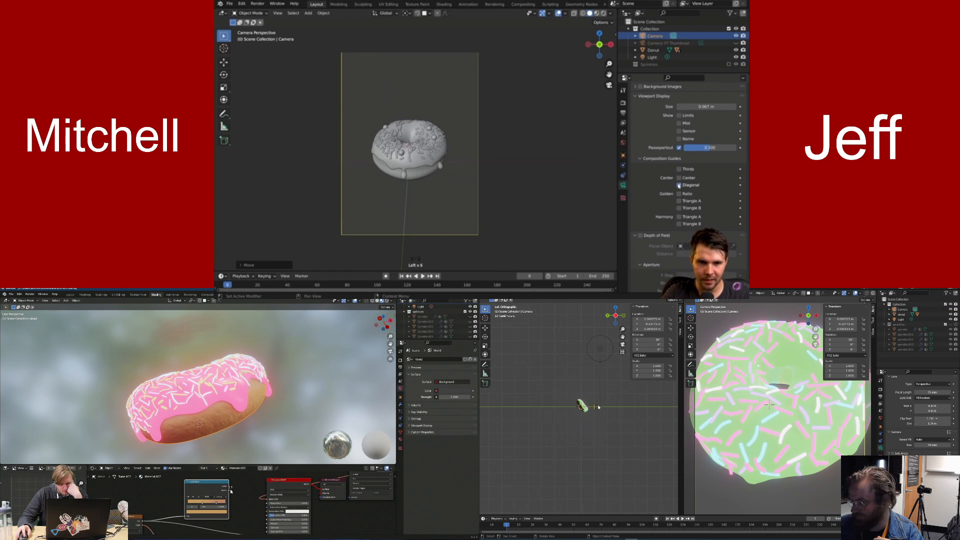
{"action": "left_click", "coordinate": [679, 177]}
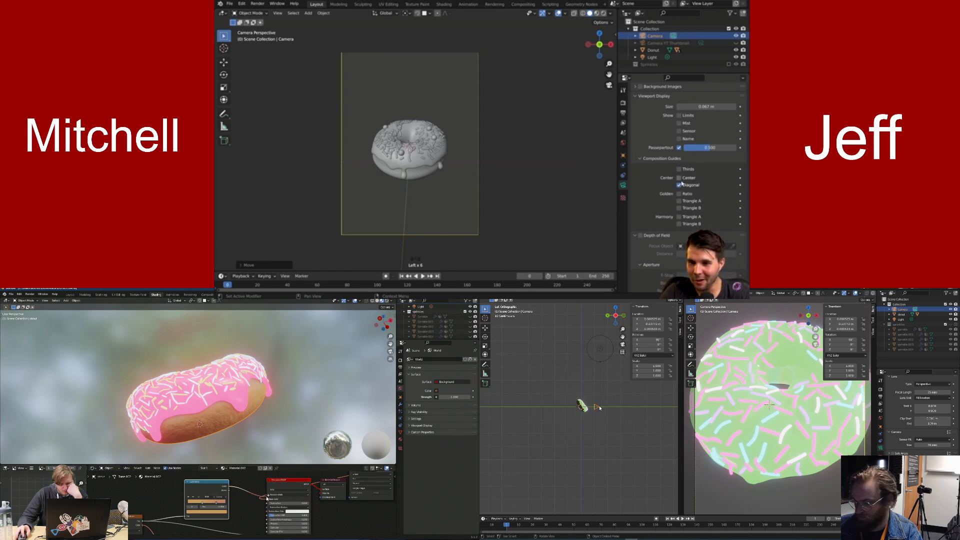
Move the tutorial camera along its local Z axis so the donut appears larger in the portrait frame
{"action": "key", "text": "g"}
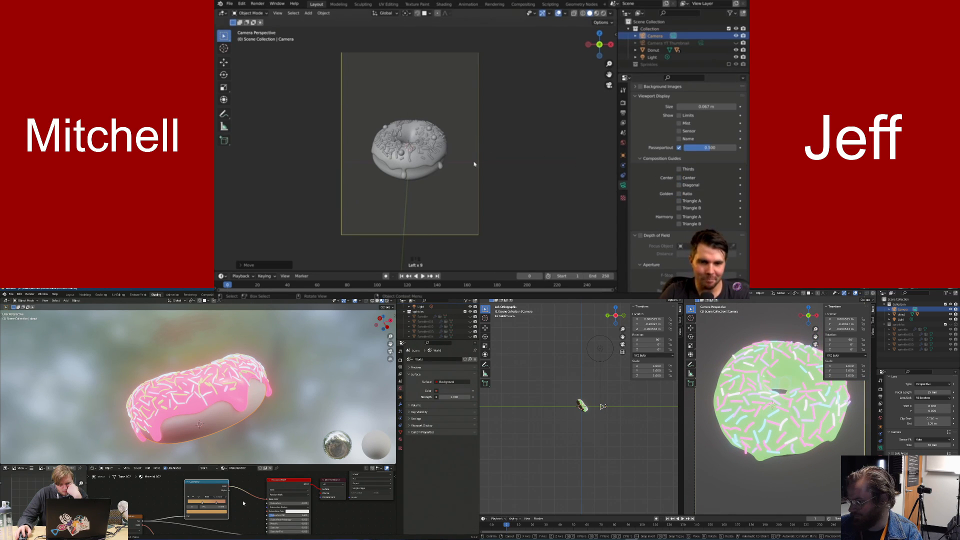
{"action": "key", "text": "g"}
{"action": "key", "text": "z"}
{"action": "key", "text": "z"}
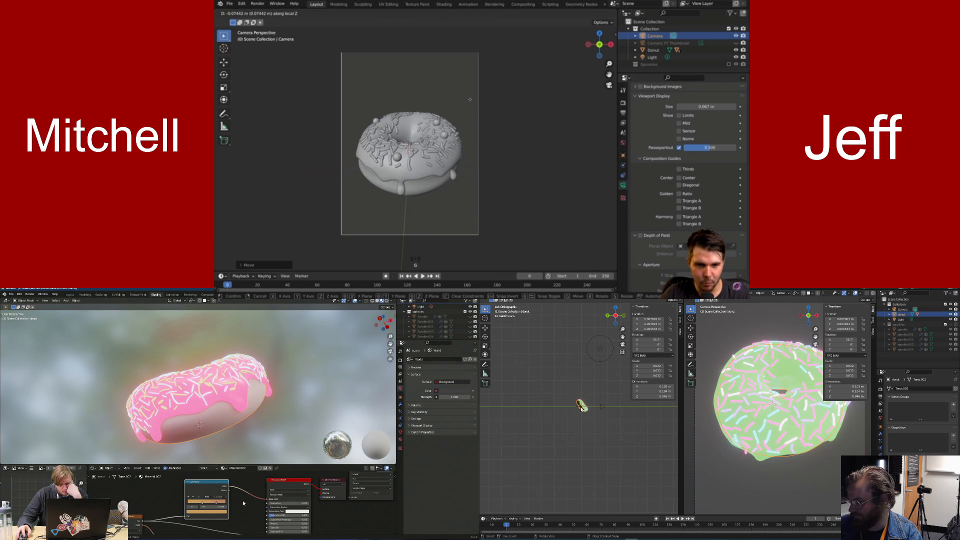
{"action": "left_click", "coordinate": [470, 100]}
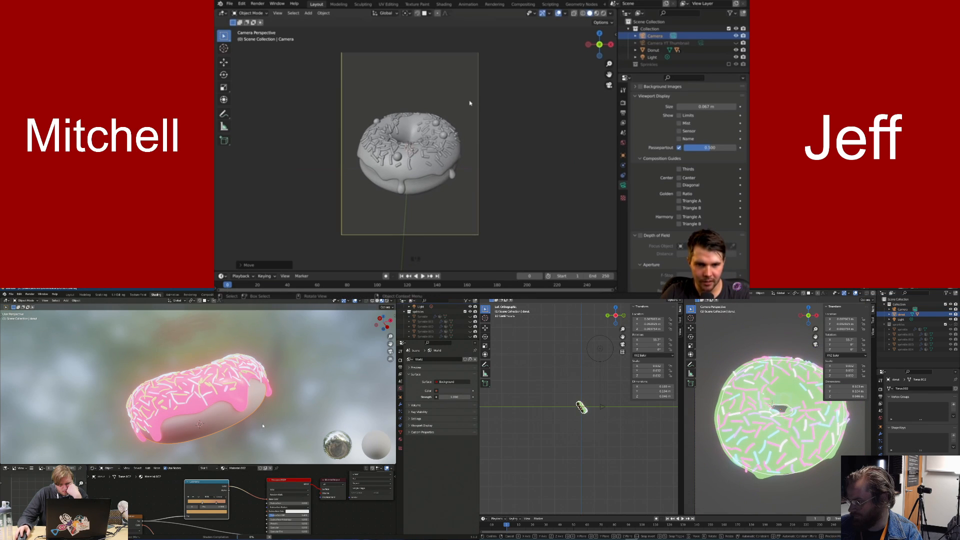
{"action": "key", "text": "g"}
{"action": "key", "text": "z"}
{"action": "key", "text": "z"}
{"action": "left_click", "coordinate": [469, 103]}
Set the tutorial donut's X rotation to 60° so its iced face tilts towards the camera
{"action": "left_click", "coordinate": [425, 184]}
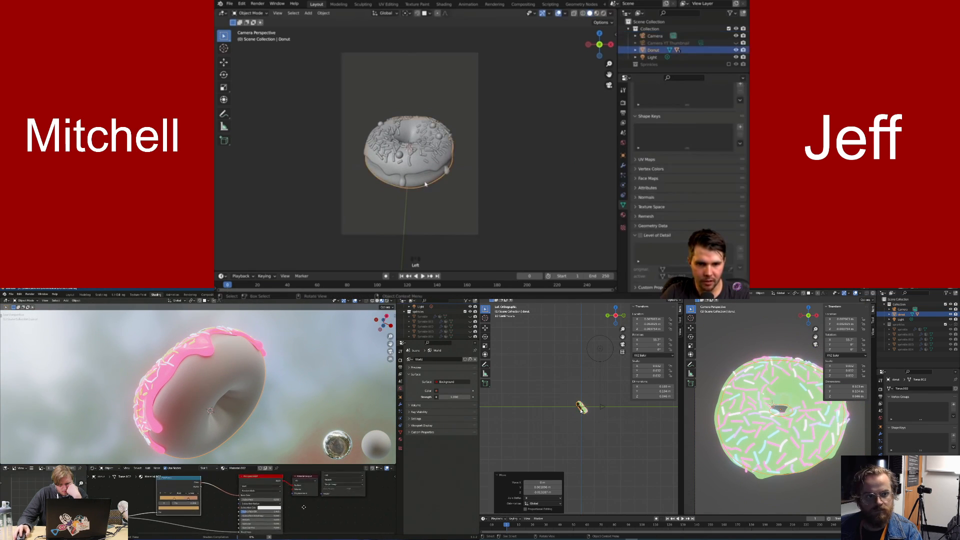
{"action": "key", "text": "n"}
{"action": "left_click", "coordinate": [575, 79]}
{"action": "type", "text": "60"}
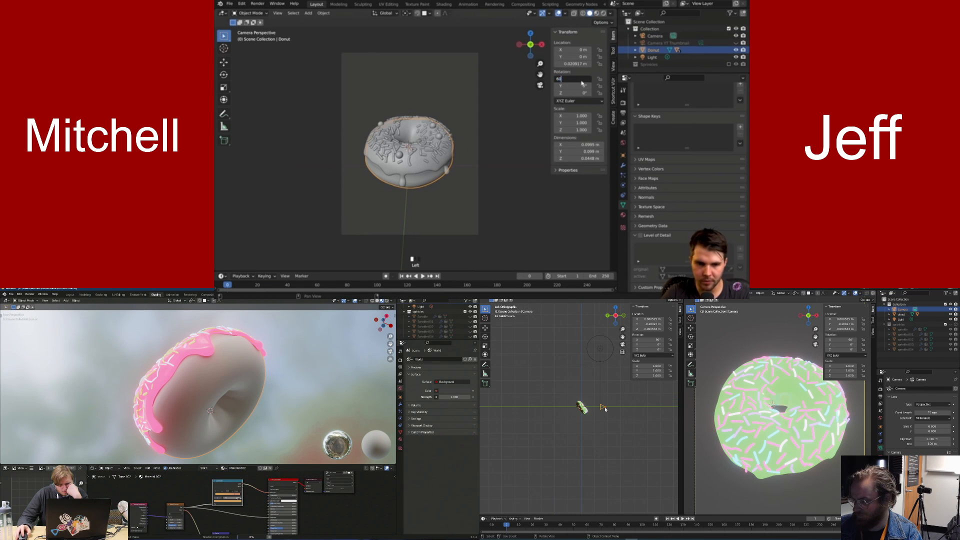
{"action": "key", "text": "Return"}
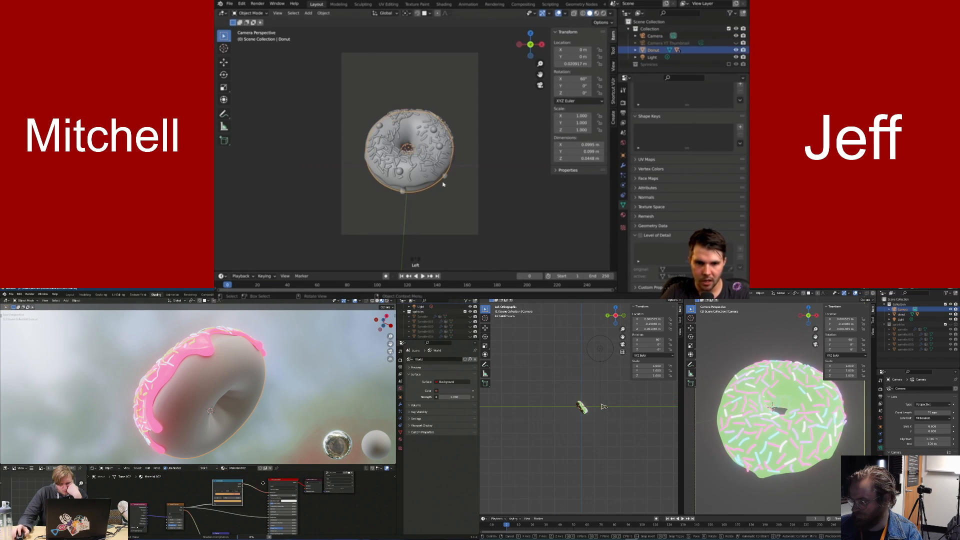
Try rotating the tutorial donut about the global Z axis in both solid and material preview shading
{"action": "key", "text": "r"}
{"action": "key", "text": "z"}
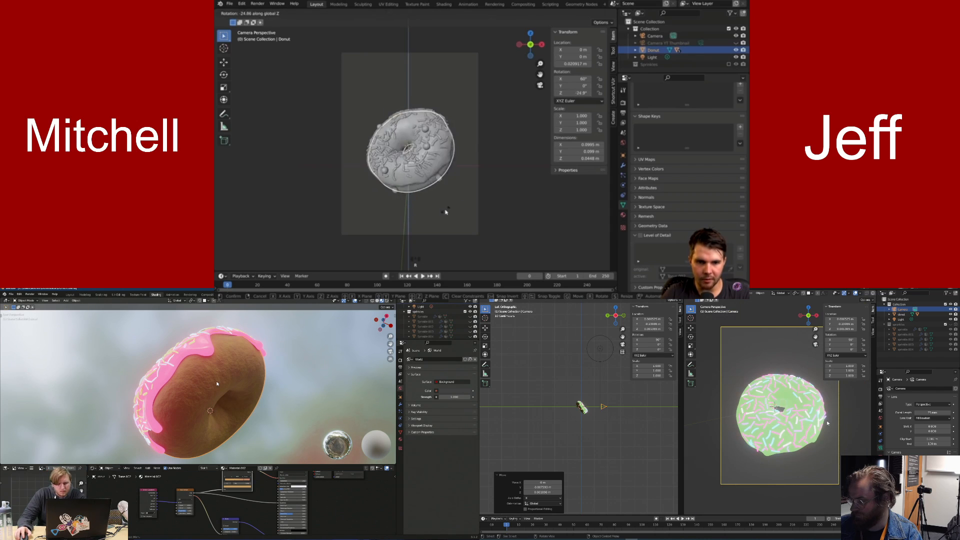
{"action": "right_click", "coordinate": [446, 212]}
{"action": "key", "text": "n"}
{"action": "left_click", "coordinate": [596, 13]}
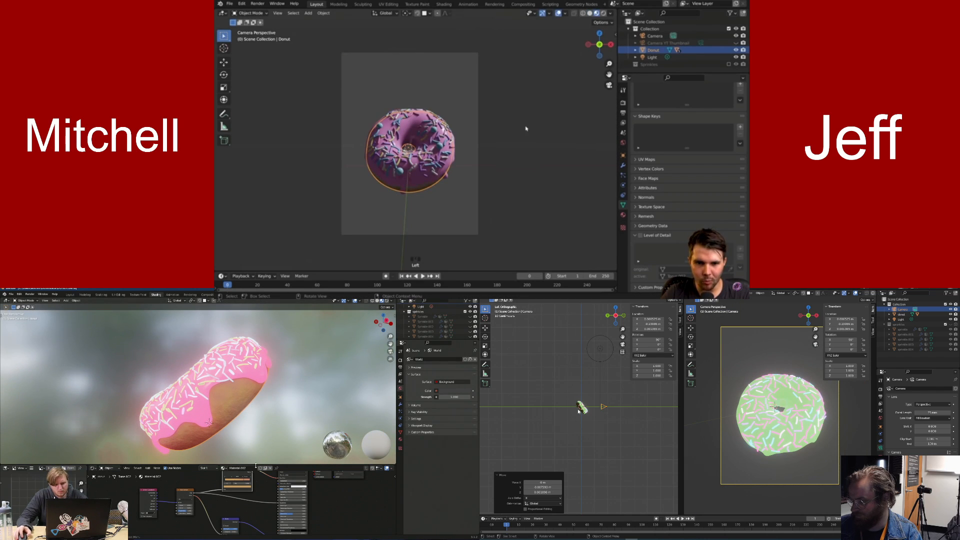
{"action": "key", "text": "r"}
{"action": "key", "text": "z"}
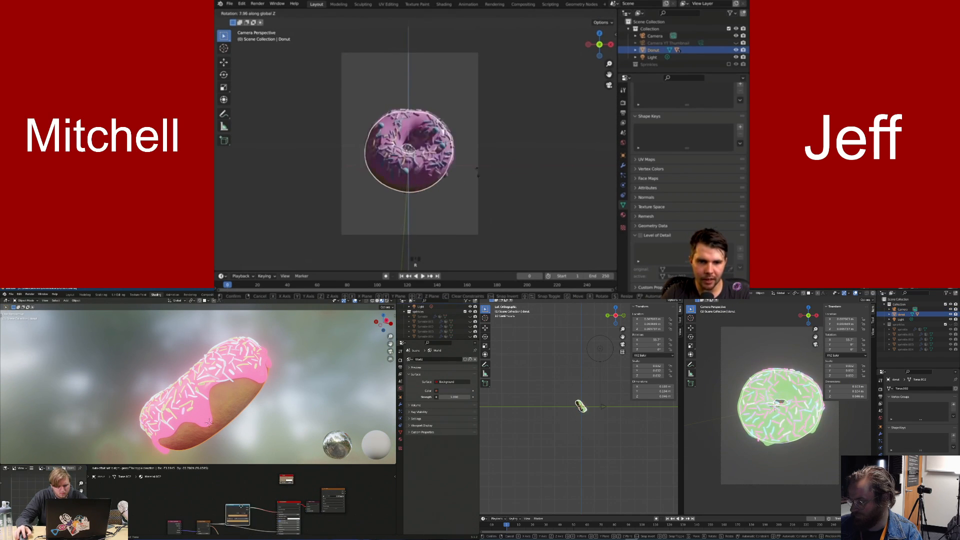
{"action": "right_click", "coordinate": [477, 172]}
{"action": "left_click", "coordinate": [590, 13]}
{"action": "key", "text": "r"}
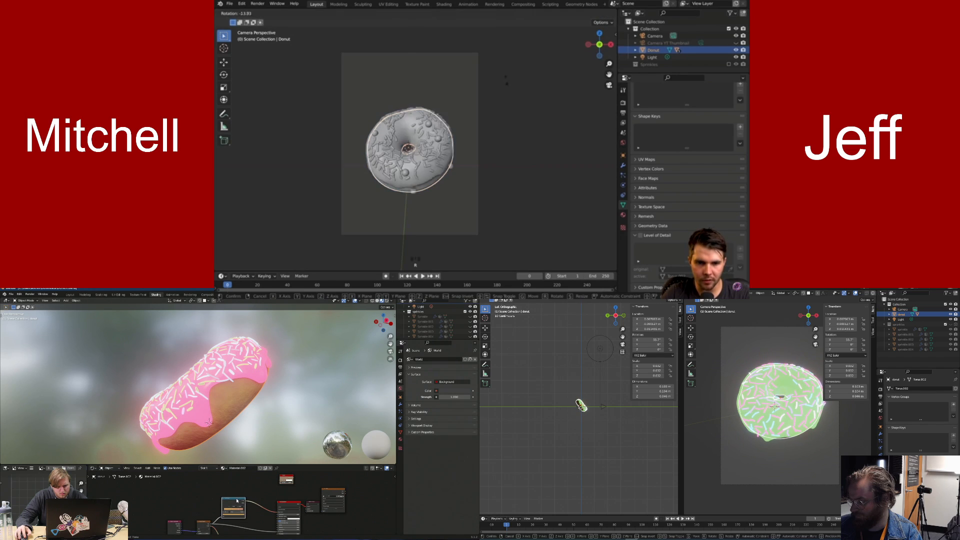
{"action": "key", "text": "z"}
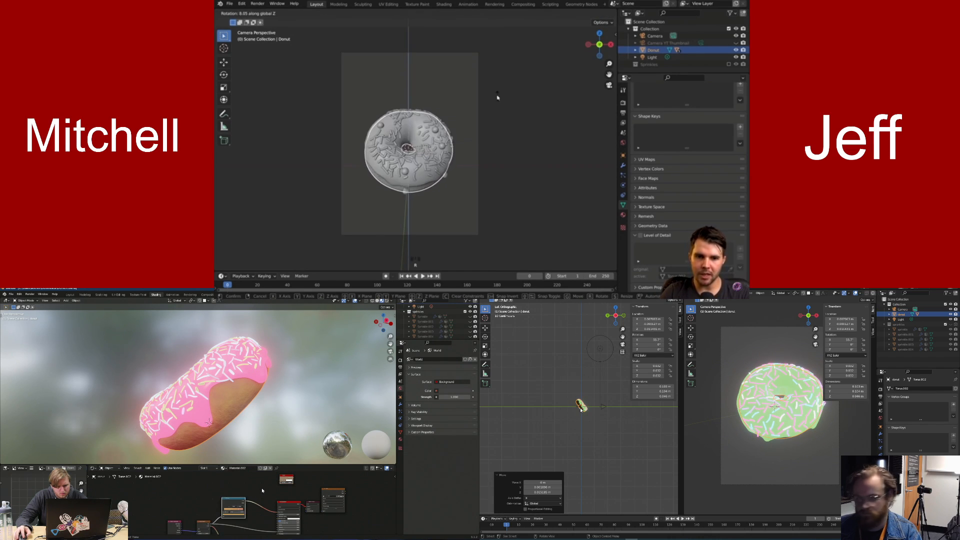
{"action": "right_click", "coordinate": [498, 98]}
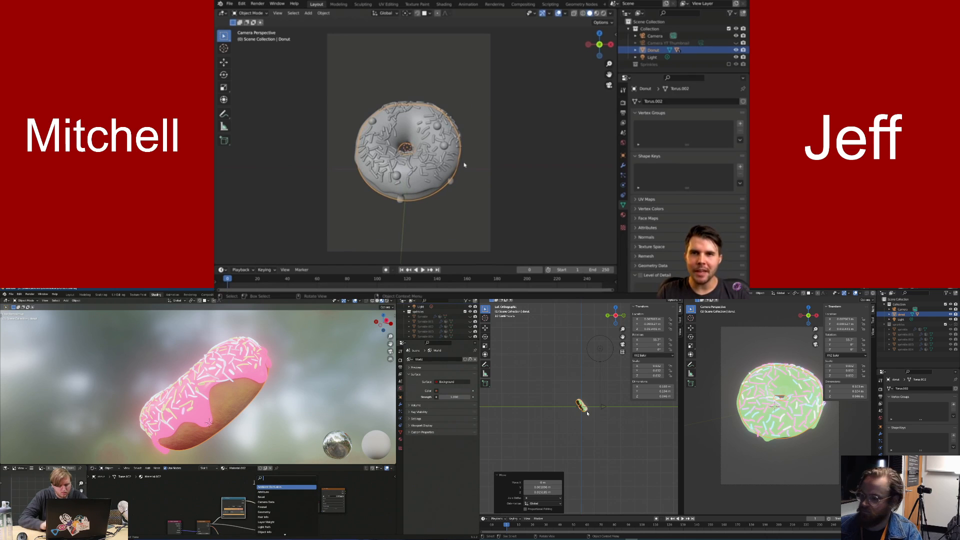
Add a mix node to the pink donut's material and place it near the colour ramp
{"action": "type", "text": "mix"}
{"action": "key", "text": "Return"}
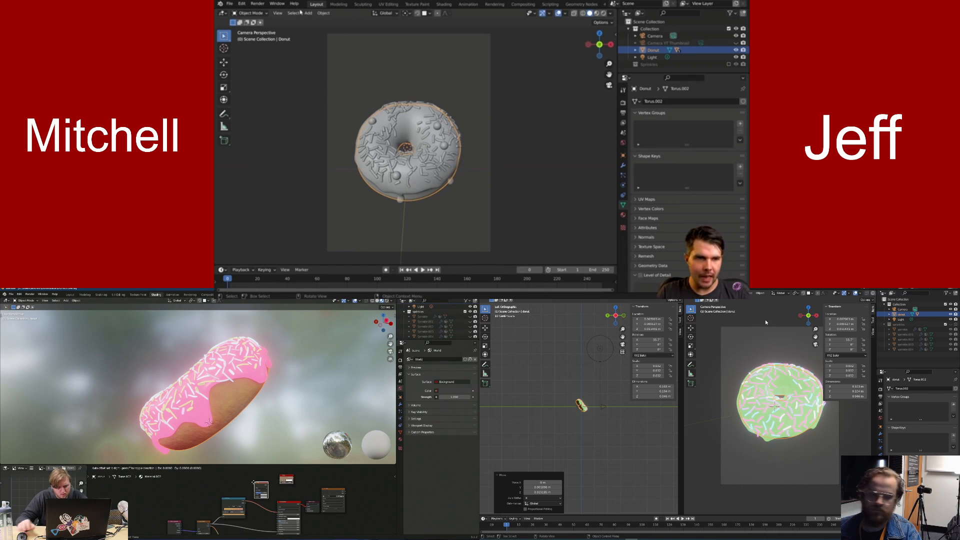
{"action": "left_click", "coordinate": [265, 515]}
{"action": "scroll", "coordinate": [259, 528], "scroll_direction": "up", "scroll_amount": 2}
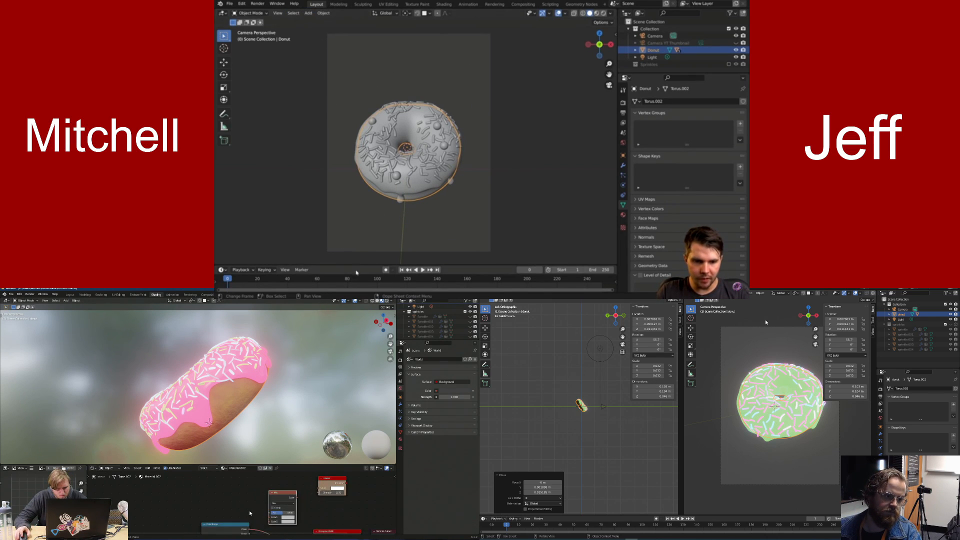
Enlarge the tutorial scene's timeline and scrub the playhead back and forth through the frames
{"action": "left_click_drag", "start_coordinate": [365, 265], "coordinate": [365, 252]}
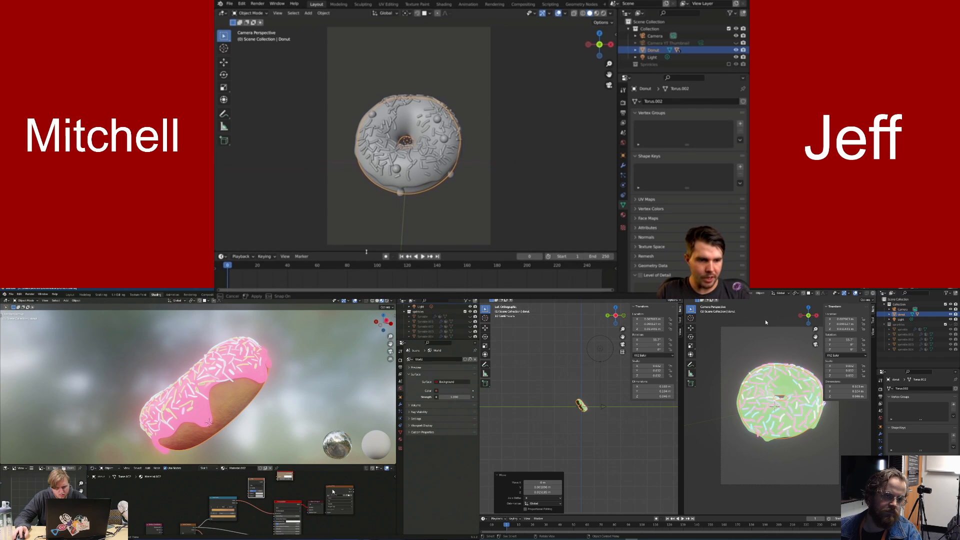
{"action": "scroll", "coordinate": [241, 502], "scroll_direction": "up", "scroll_amount": 2}
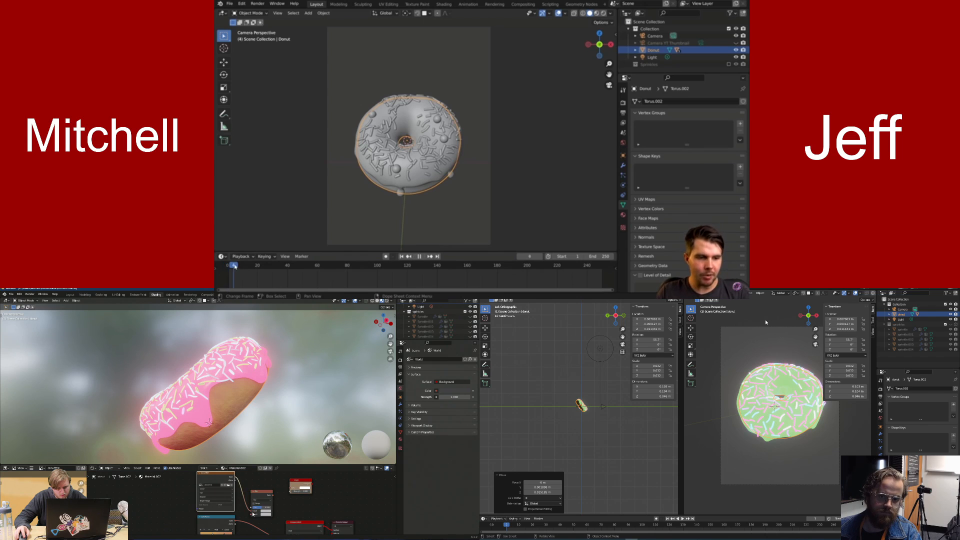
{"action": "left_click_drag", "start_coordinate": [234, 265], "coordinate": [237, 268]}
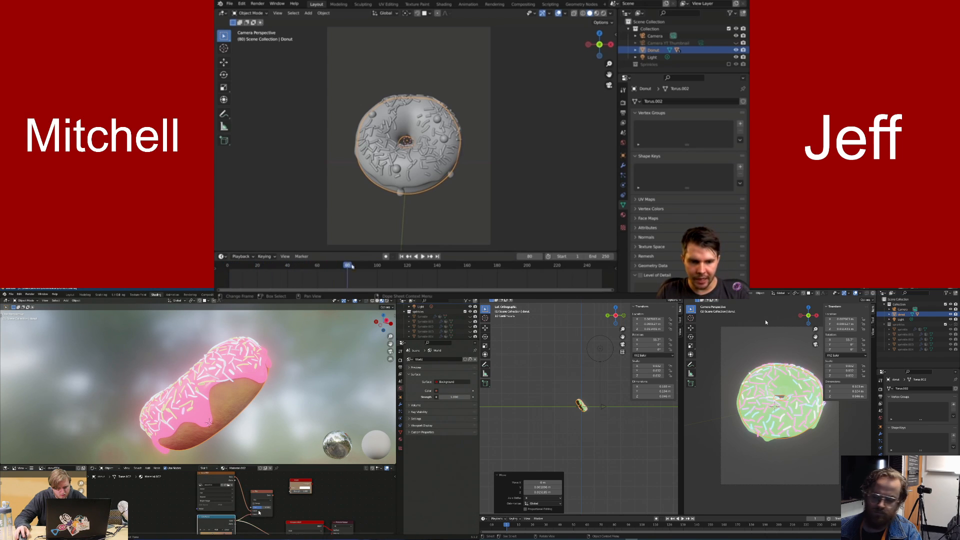
{"action": "middle_click_drag", "start_coordinate": [258, 512], "coordinate": [238, 498]}
{"action": "left_click", "coordinate": [392, 268]}
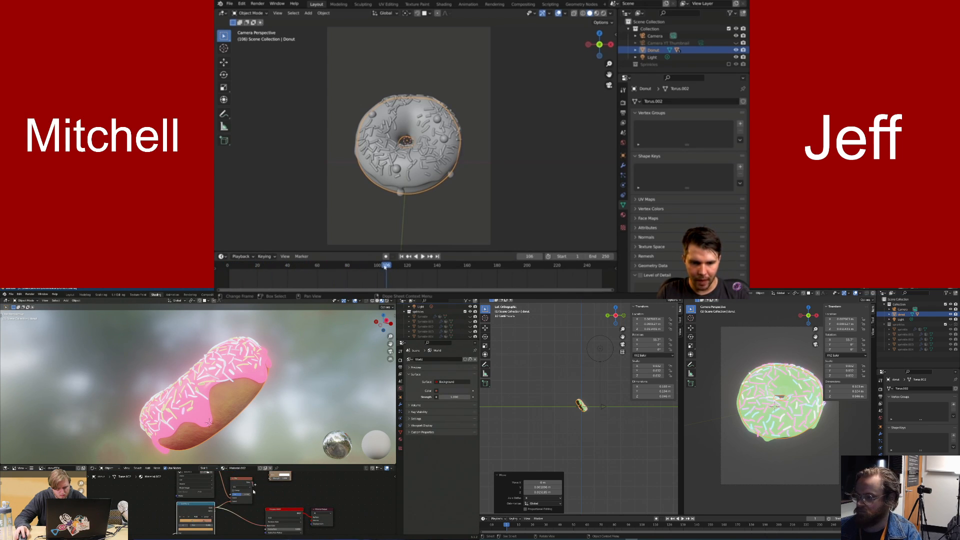
{"action": "left_click_drag", "start_coordinate": [321, 266], "coordinate": [483, 268]}
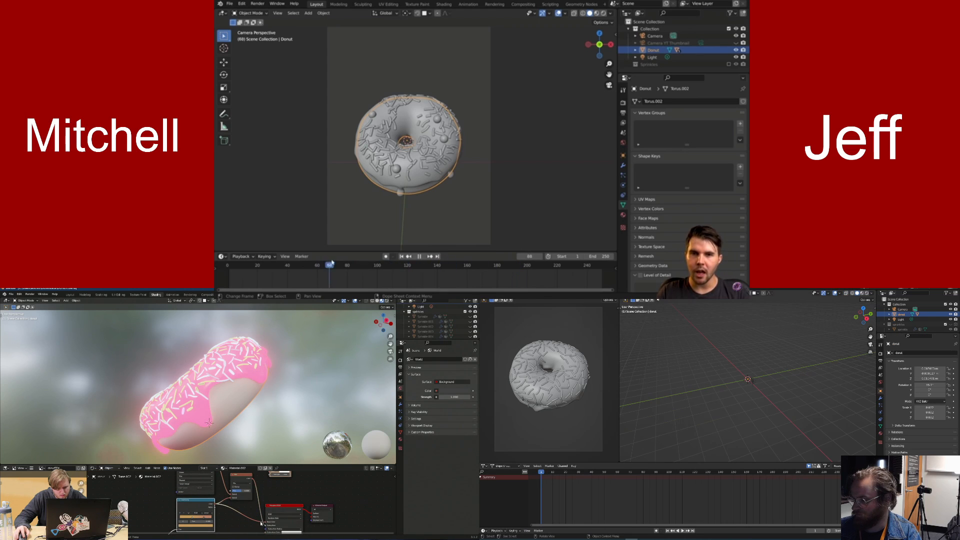
{"action": "left_click_drag", "start_coordinate": [332, 264], "coordinate": [476, 266]}
Play and pause the tutorial timeline, and bring the green donut into close view in its perspective viewport
{"action": "key", "text": "space"}
{"action": "middle_click_drag", "start_coordinate": [739, 383], "coordinate": [625, 401]}
{"action": "scroll", "coordinate": [708, 394], "scroll_direction": "up", "scroll_amount": 6}
{"action": "key", "text": "space"}
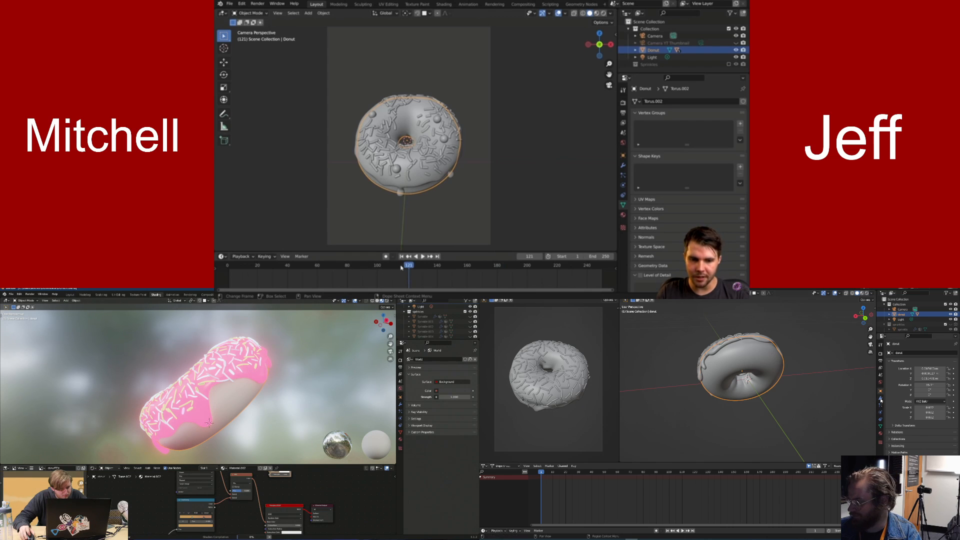
{"action": "key", "text": "space"}
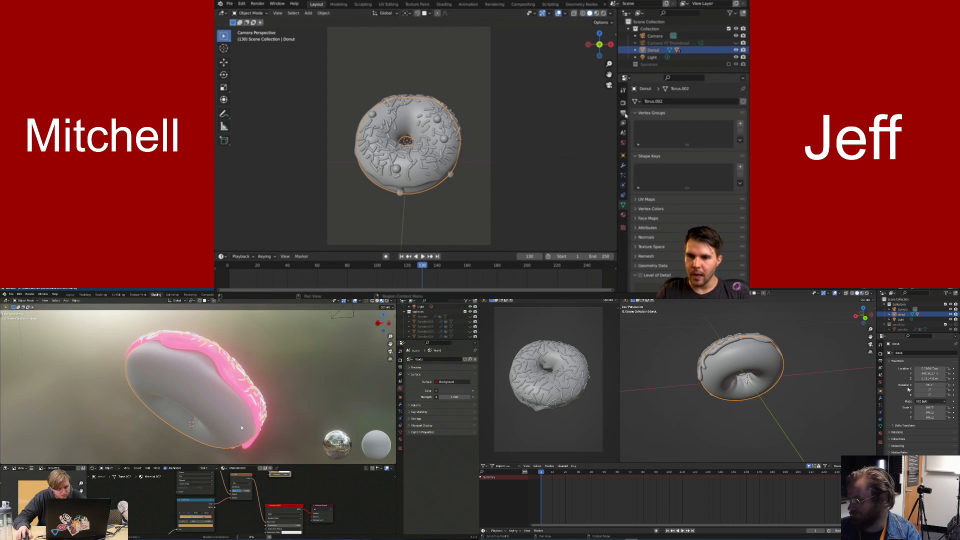
Open the tutorial scene's output properties, choose the 24 fps frame rate and reopen the frame rate presets
{"action": "left_click", "coordinate": [624, 113]}
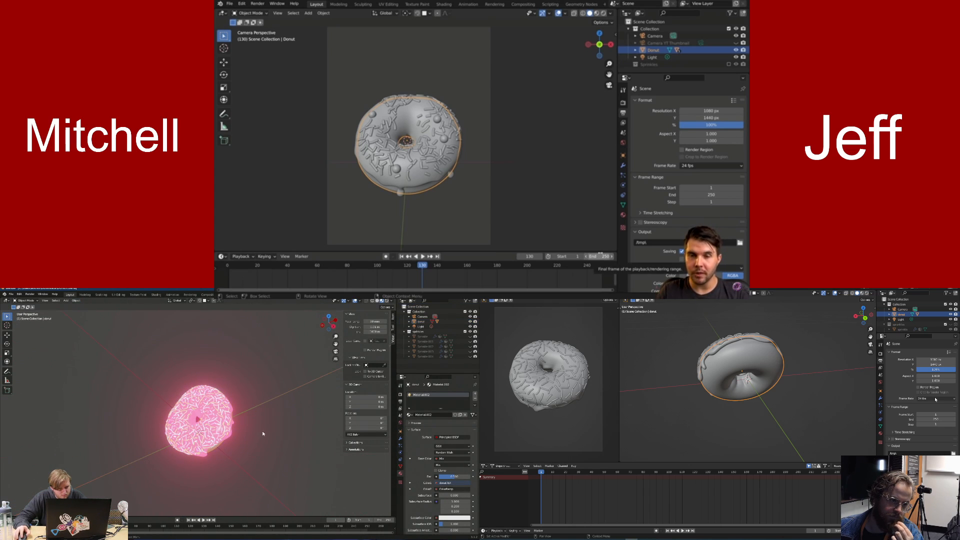
{"action": "left_click", "coordinate": [265, 3]}
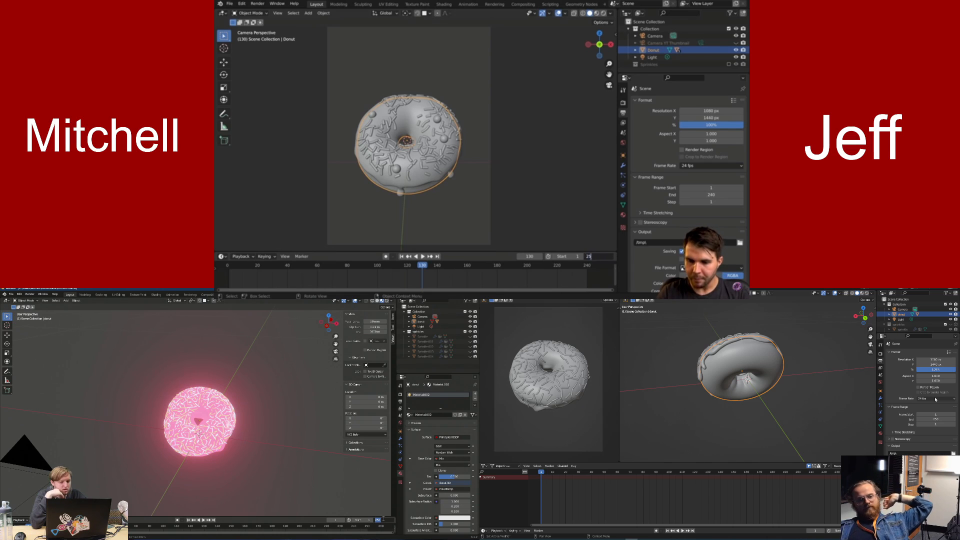
{"action": "left_click", "coordinate": [694, 165]}
{"action": "left_click", "coordinate": [694, 166]}
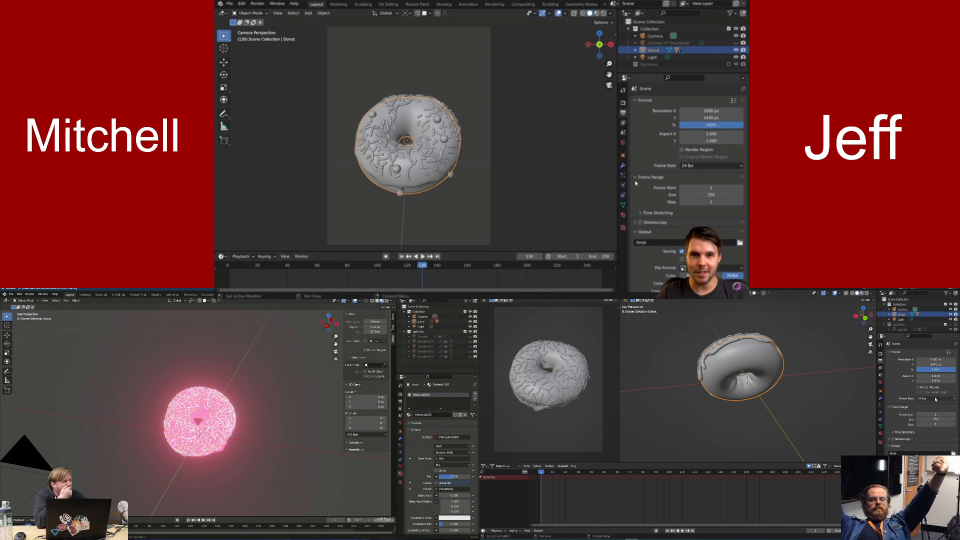
{"action": "left_click", "coordinate": [693, 164]}
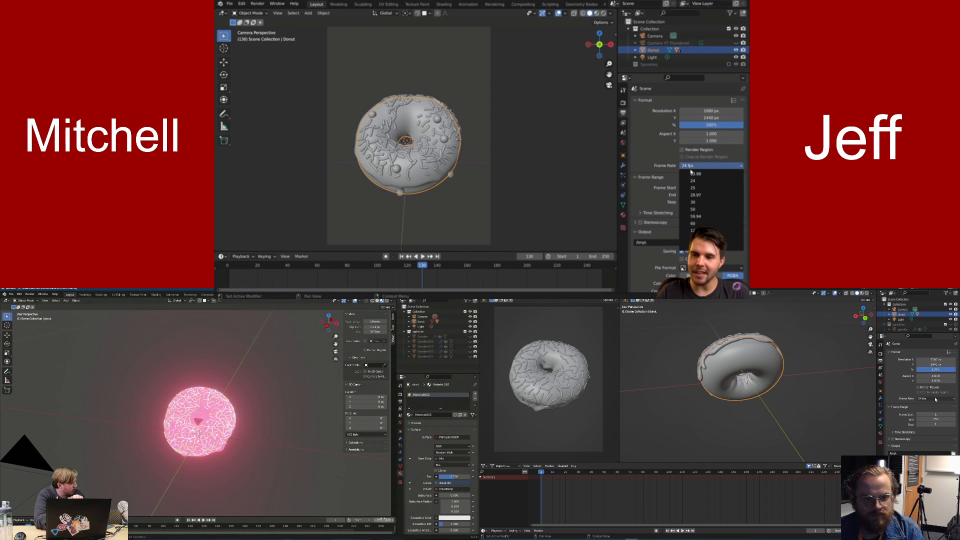
{"action": "left_click", "coordinate": [697, 181]}
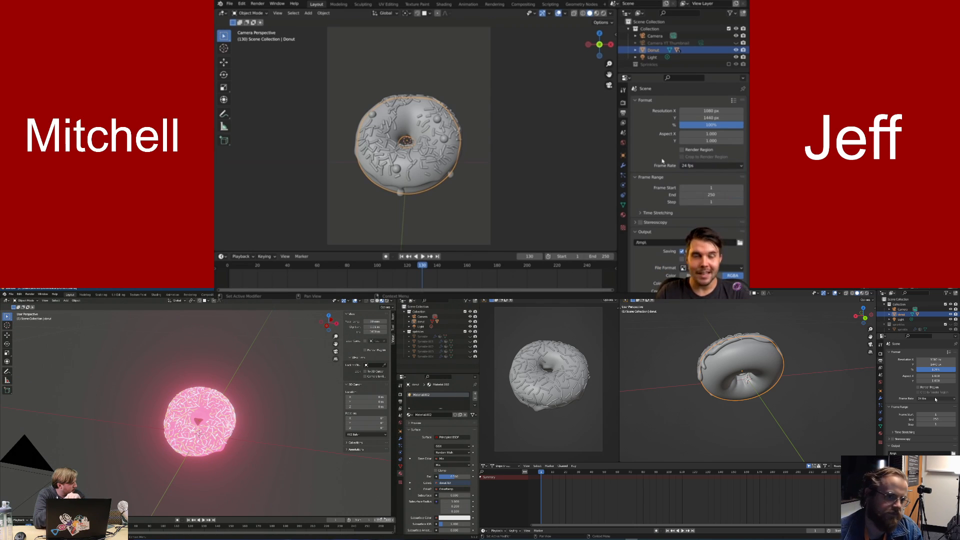
{"action": "left_click", "coordinate": [686, 165]}
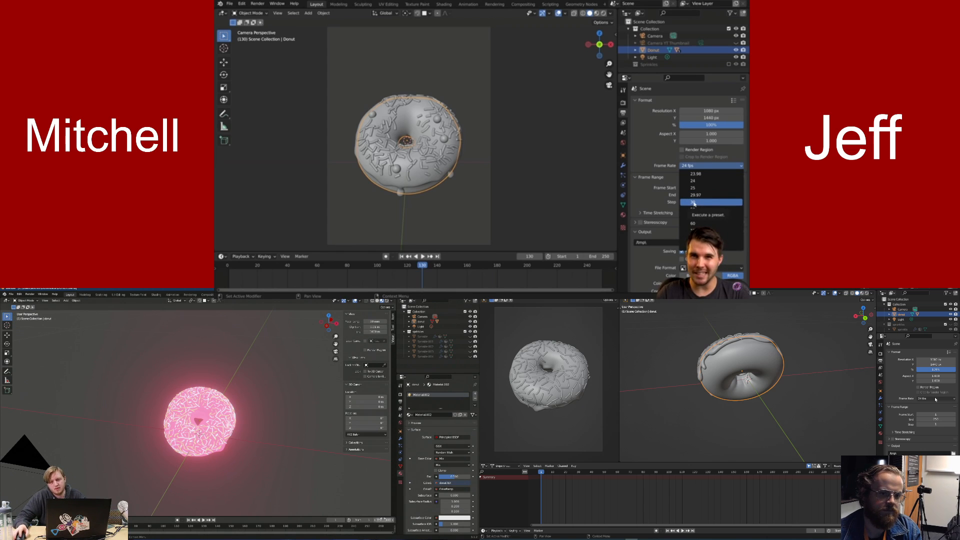
Switch to the Shading workspace and select the donut's icing so its complete material node tree is displayed
{"action": "scroll", "coordinate": [275, 415], "scroll_direction": "up", "scroll_amount": 5}
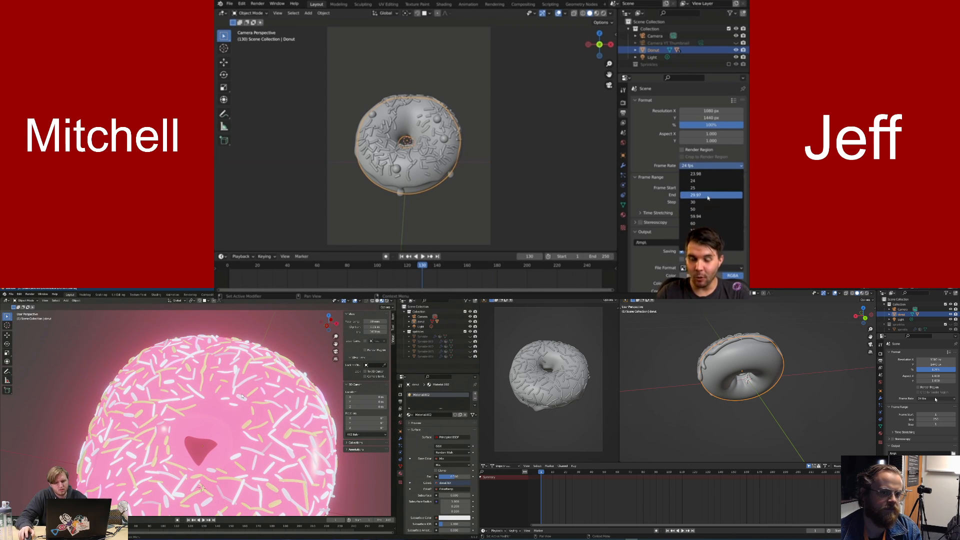
{"action": "scroll", "coordinate": [241, 396], "scroll_direction": "down", "scroll_amount": 5}
{"action": "middle_click_drag", "start_coordinate": [241, 396], "coordinate": [258, 423]}
{"action": "middle_click_drag", "start_coordinate": [324, 414], "coordinate": [230, 419]}
{"action": "left_click", "coordinate": [213, 410]}
{"action": "left_click", "coordinate": [210, 413]}
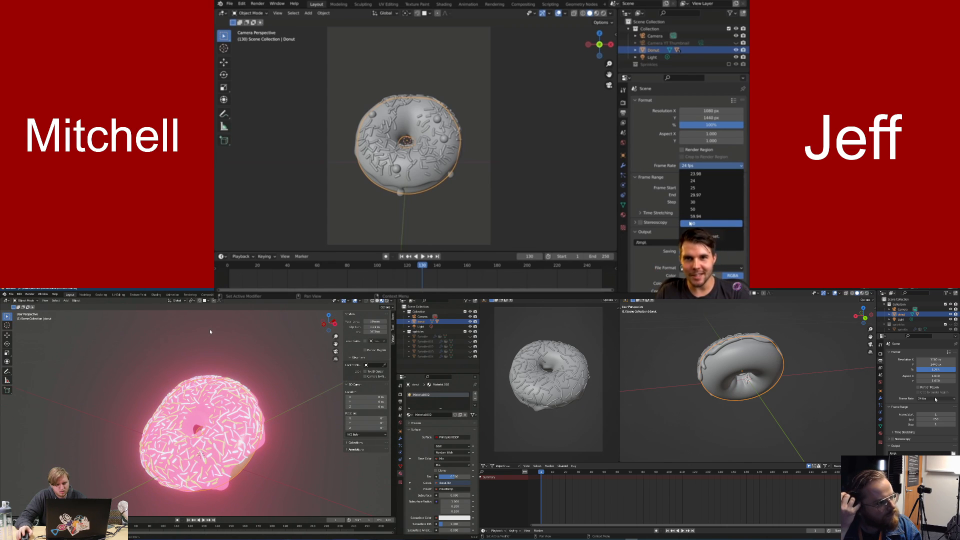
{"action": "left_click", "coordinate": [156, 295]}
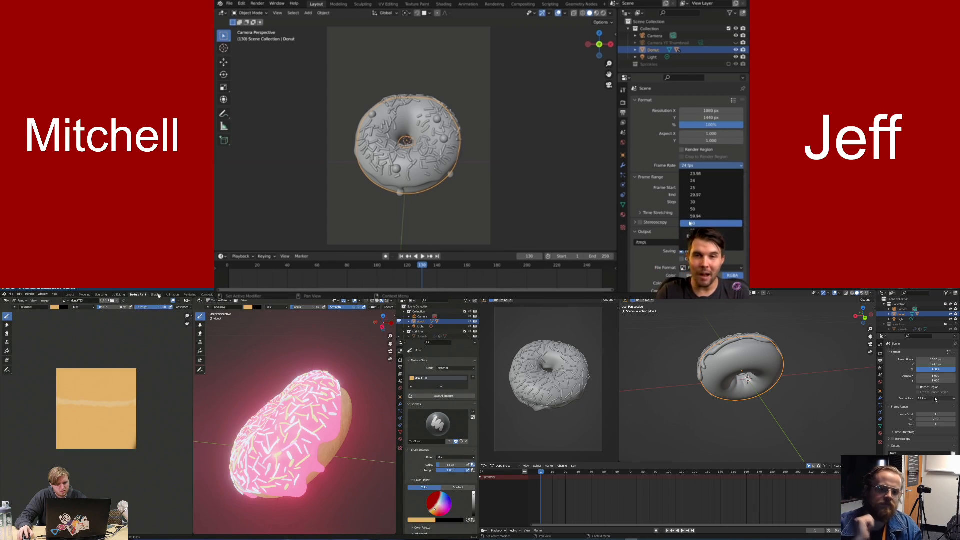
{"action": "scroll", "coordinate": [208, 382], "scroll_direction": "down", "scroll_amount": 3}
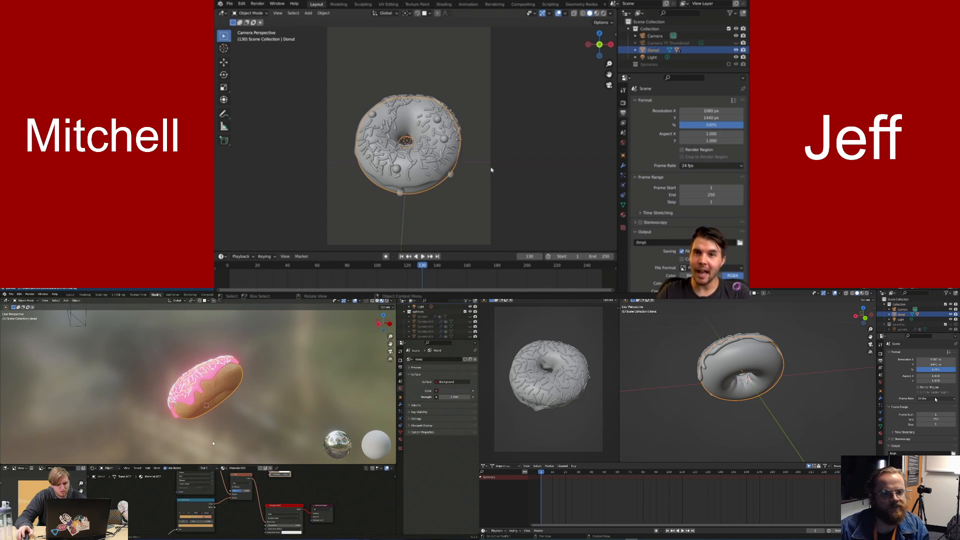
{"action": "left_click", "coordinate": [196, 380]}
{"action": "key", "text": "Home"}
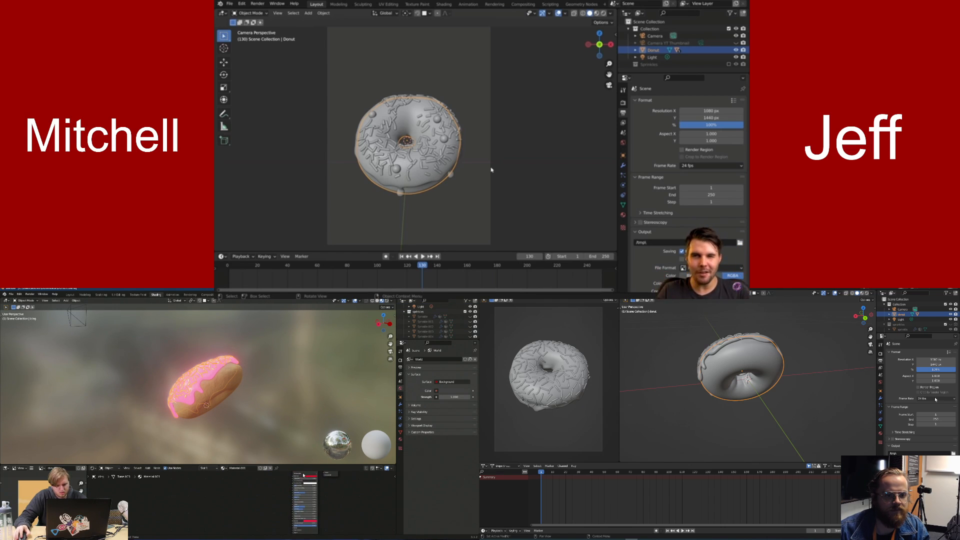
Add a Wave Texture node to the icing material and place it in front of the Principled BSDF node
{"action": "scroll", "coordinate": [280, 505], "scroll_direction": "up", "scroll_amount": 6}
{"action": "middle_click_drag", "start_coordinate": [281, 505], "coordinate": [244, 474]}
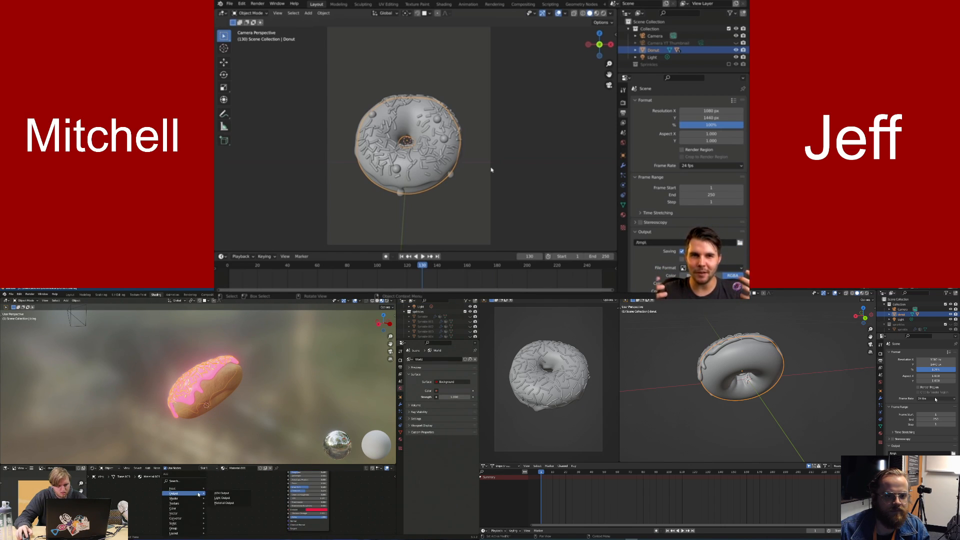
{"action": "left_click", "coordinate": [197, 482]}
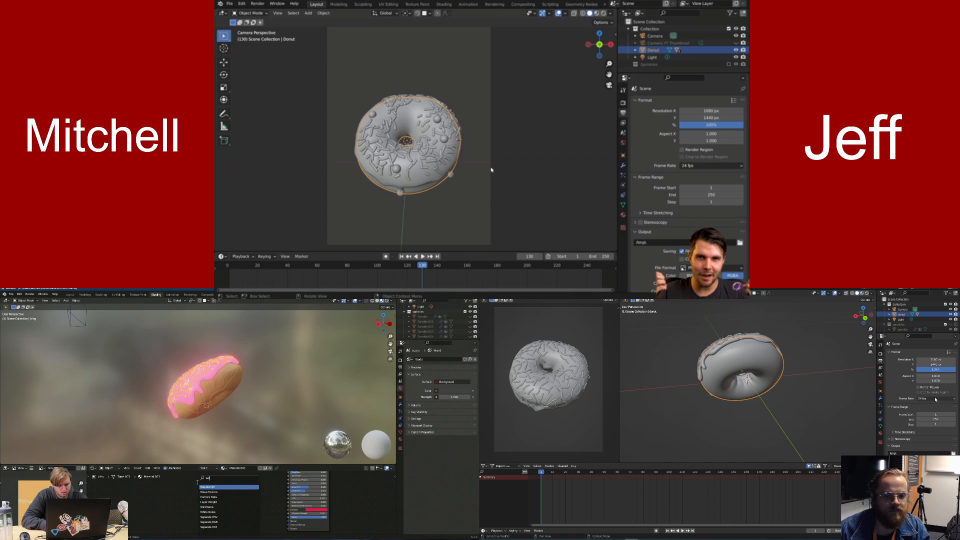
{"action": "key", "text": "Return"}
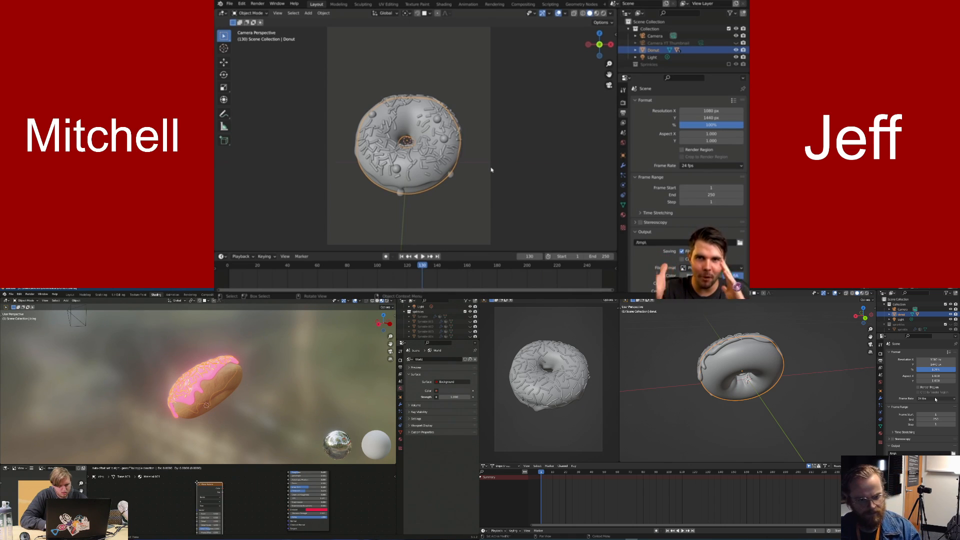
{"action": "left_click", "coordinate": [216, 477]}
{"action": "key", "text": "shift+a"}
{"action": "left_click", "coordinate": [690, 165]}
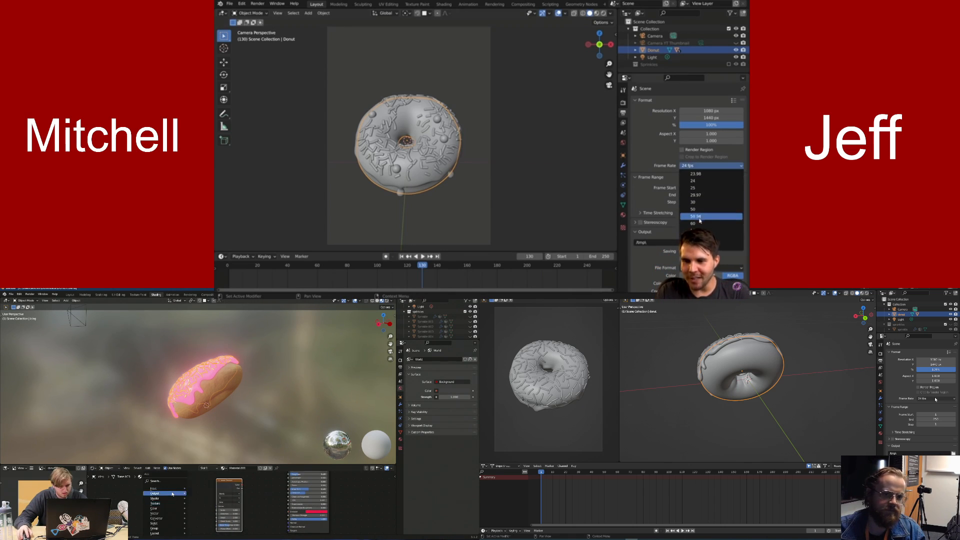
{"action": "mouse_move", "coordinate": [185, 491]}
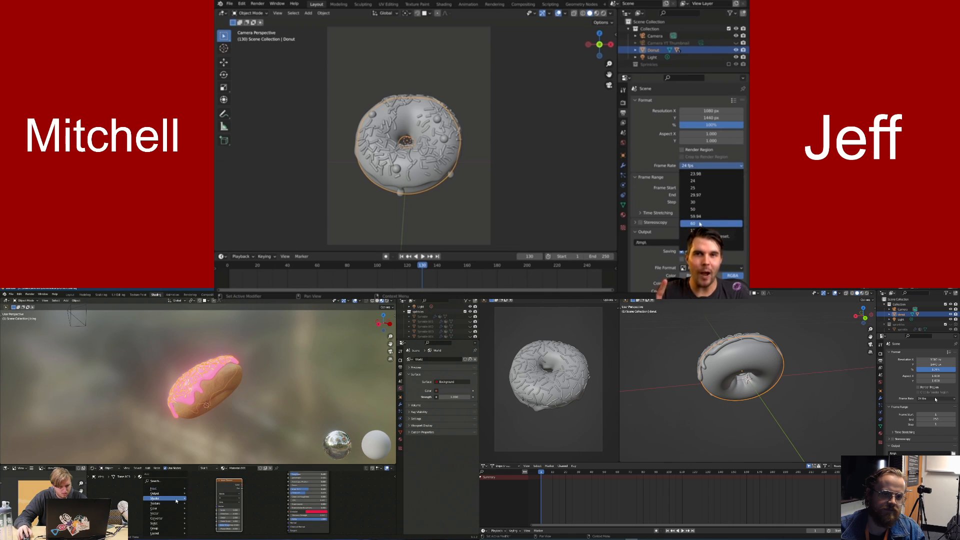
{"action": "left_click", "coordinate": [167, 482]}
{"action": "key", "text": "Return"}
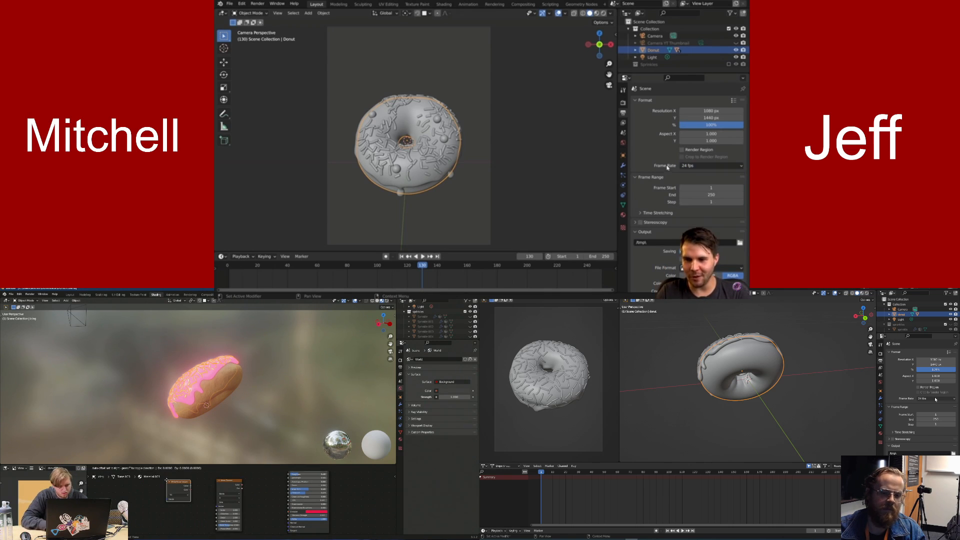
{"action": "key", "text": "Escape"}
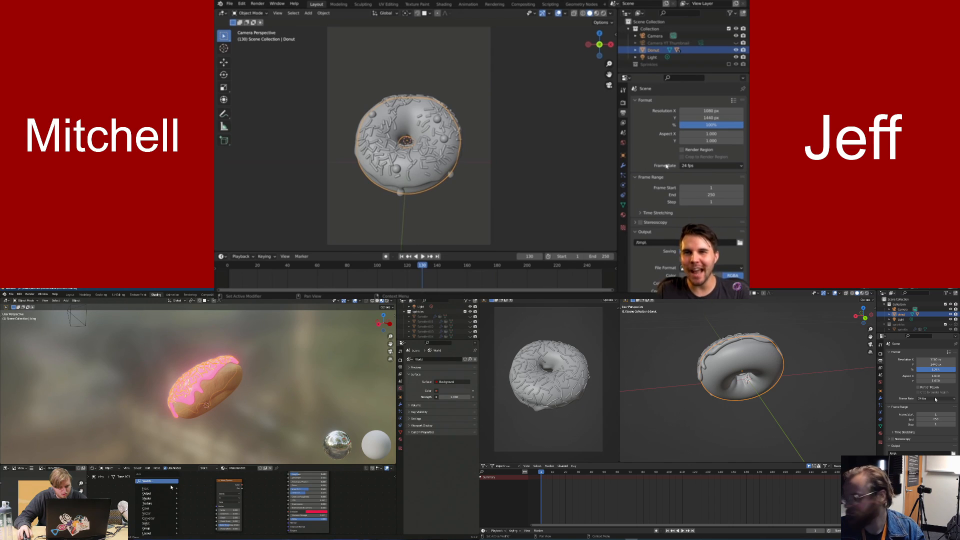
Add a Noise Texture node to the icing material in front of the Wave Texture node
{"action": "left_click", "coordinate": [171, 483]}
{"action": "key", "text": "Down"}
{"action": "key", "text": "Return"}
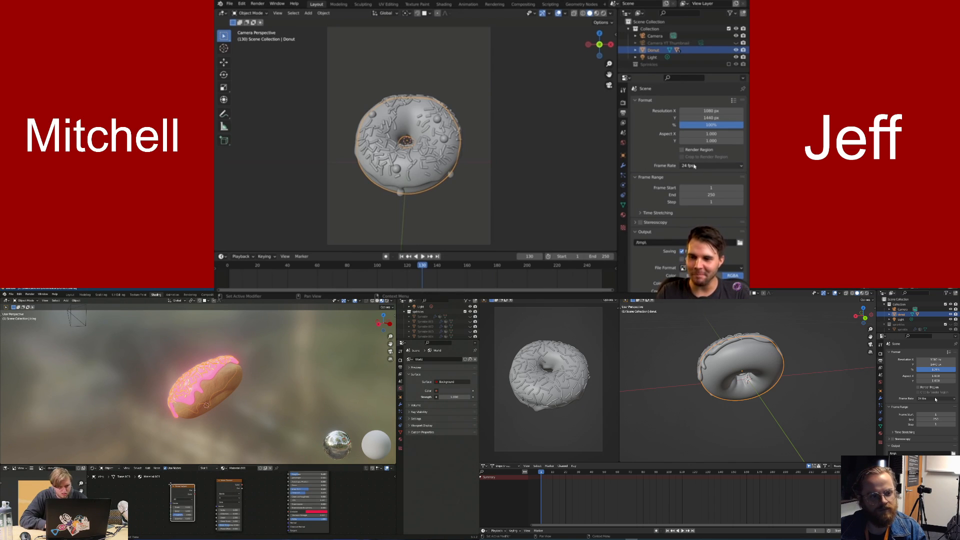
Set the scene's output frame rate to 30 fps
{"action": "left_click", "coordinate": [695, 166]}
{"action": "left_click", "coordinate": [693, 202]}
Link the Noise Texture into the Wave Texture's Vector input and the Wave Texture into the Principled BSDF's Emission Strength
{"action": "left_click_drag", "start_coordinate": [195, 493], "coordinate": [212, 507]}
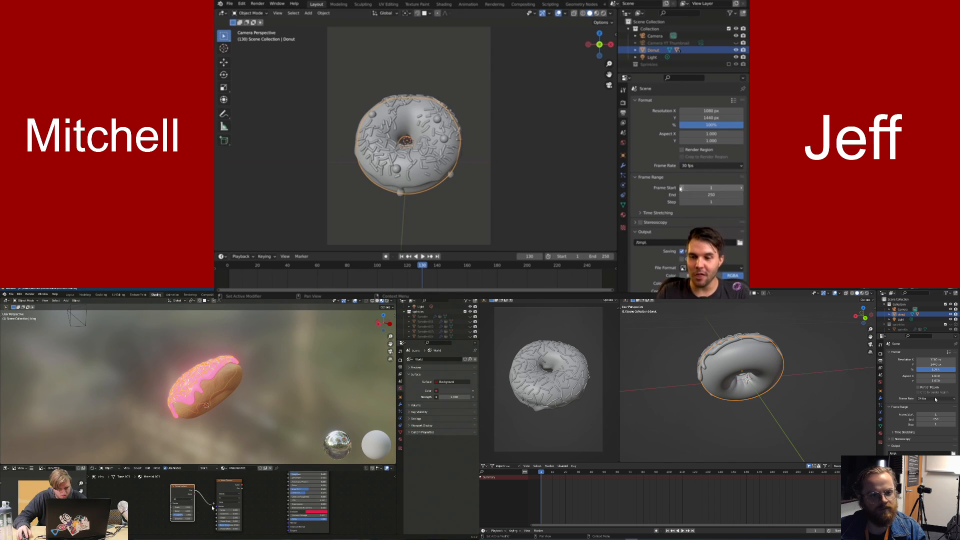
{"action": "middle_click_drag", "start_coordinate": [239, 493], "coordinate": [221, 491]}
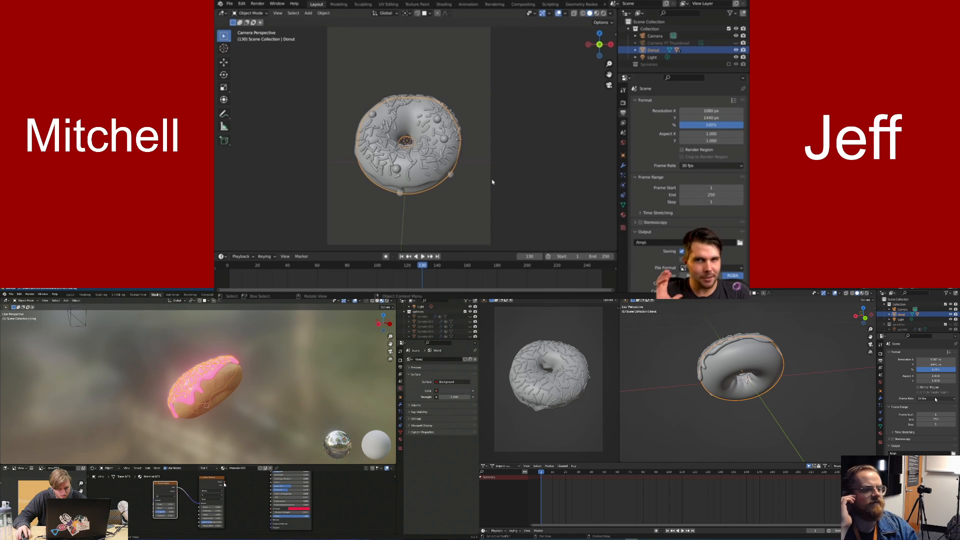
{"action": "left_click_drag", "start_coordinate": [225, 482], "coordinate": [242, 499]}
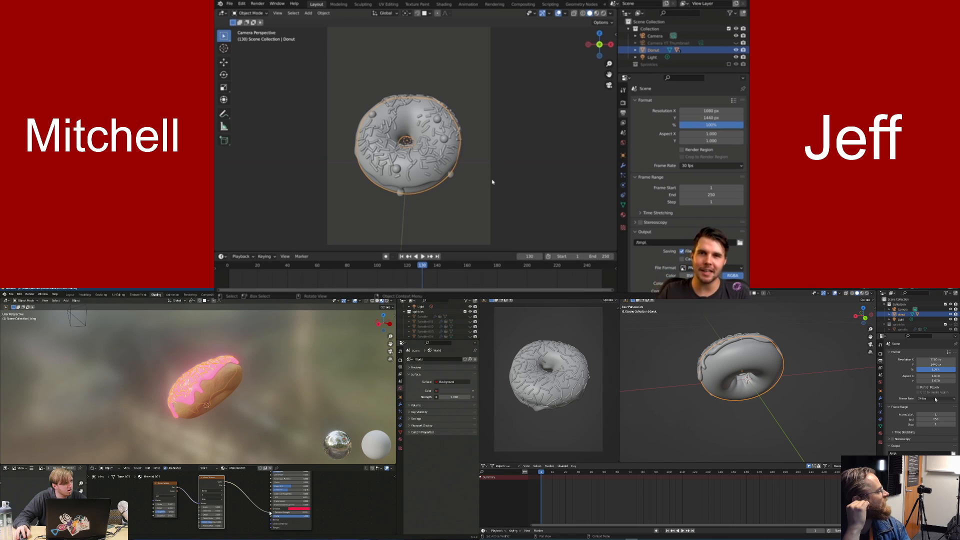
{"action": "left_click_drag", "start_coordinate": [270, 512], "coordinate": [271, 514]}
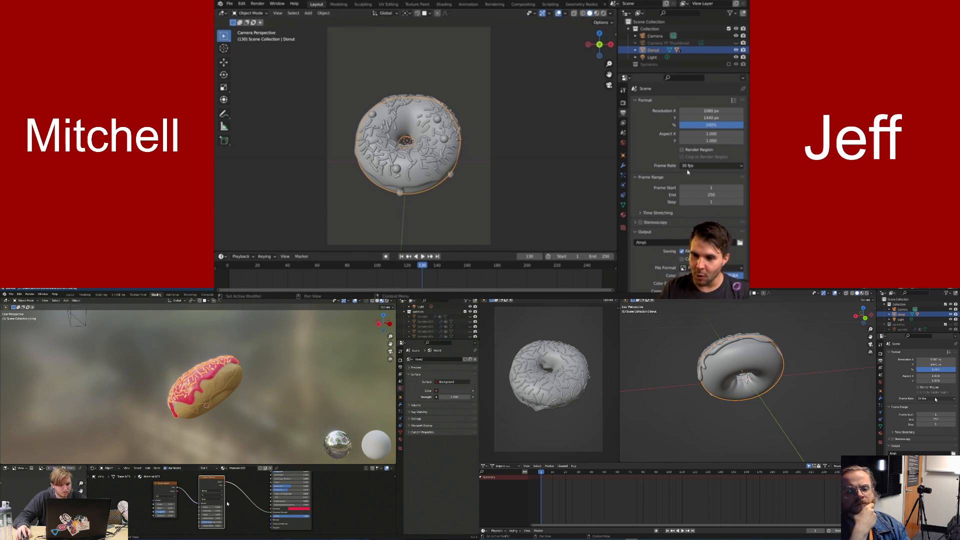
Check the icing's new glow on the donut and move both texture nodes further away from the Principled BSDF node
{"action": "middle_click_drag", "start_coordinate": [206, 419], "coordinate": [247, 450]}
{"action": "scroll", "coordinate": [244, 409], "scroll_direction": "up", "scroll_amount": 4}
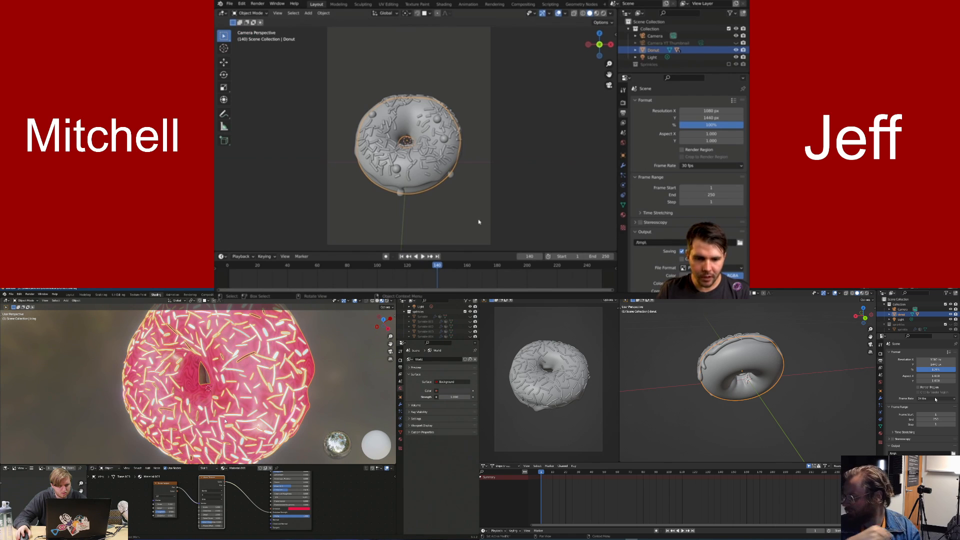
{"action": "middle_click_drag", "start_coordinate": [244, 409], "coordinate": [194, 465]}
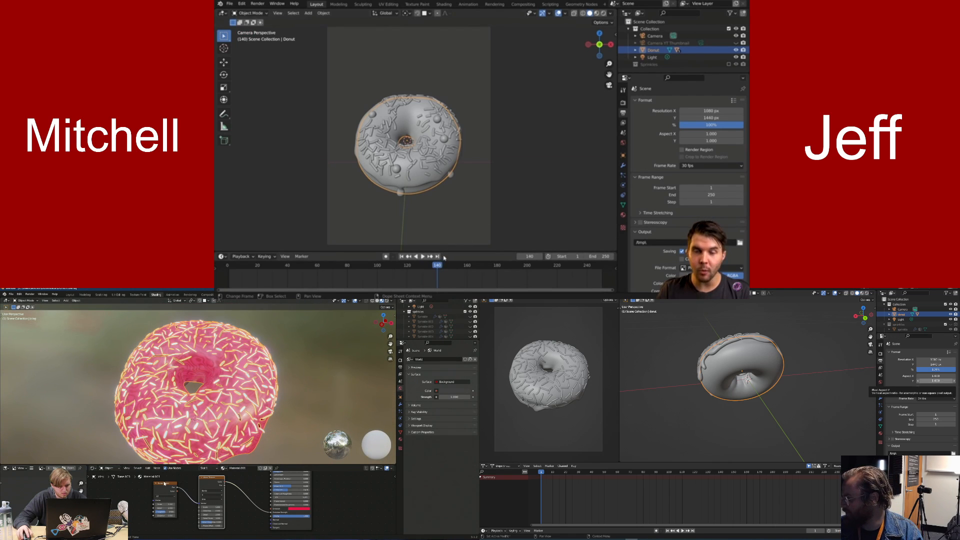
{"action": "left_click_drag", "start_coordinate": [164, 484], "coordinate": [134, 491]}
{"action": "left_click_drag", "start_coordinate": [218, 483], "coordinate": [191, 488]}
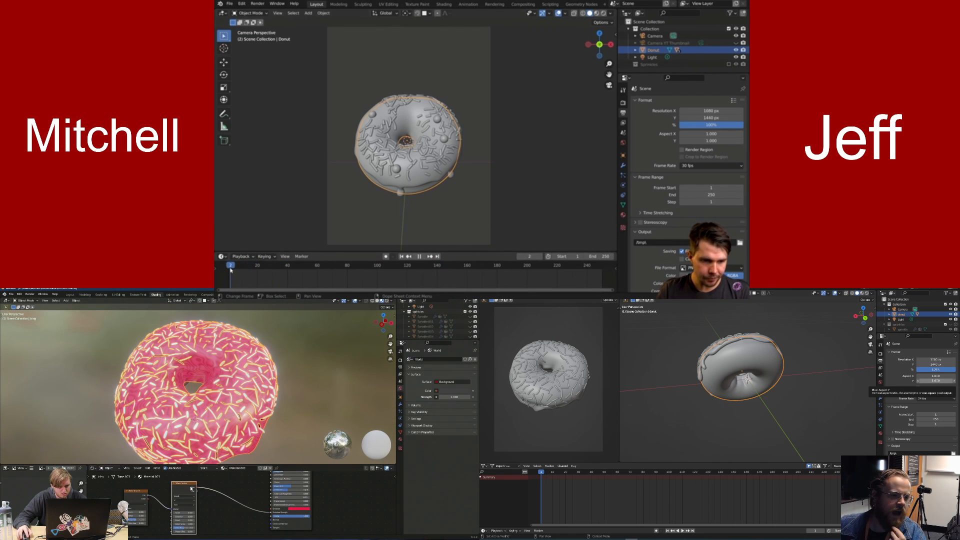
{"action": "right_click", "coordinate": [210, 505]}
{"action": "key", "text": "Escape"}
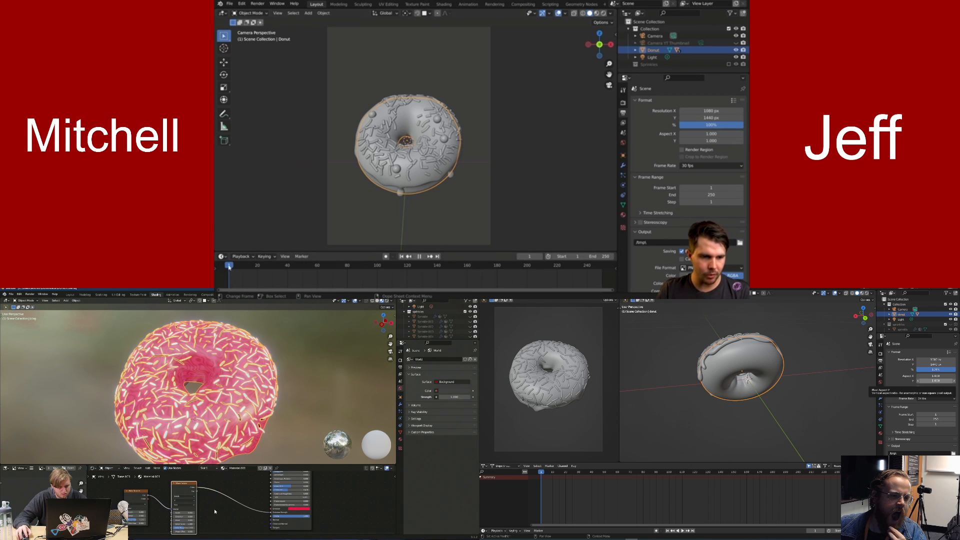
{"action": "key", "text": "shift+a"}
{"action": "mouse_move", "coordinate": [202, 491]}
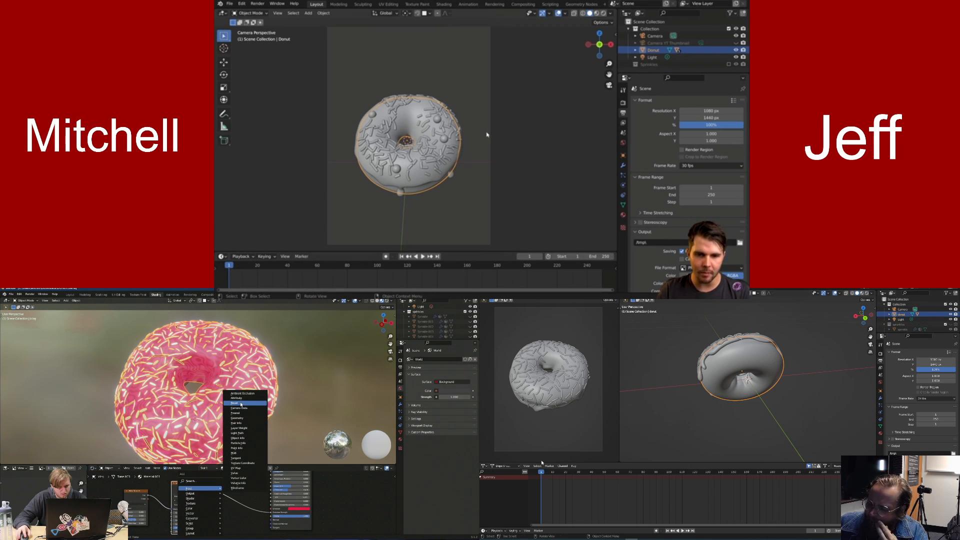
{"action": "key", "text": "Escape"}
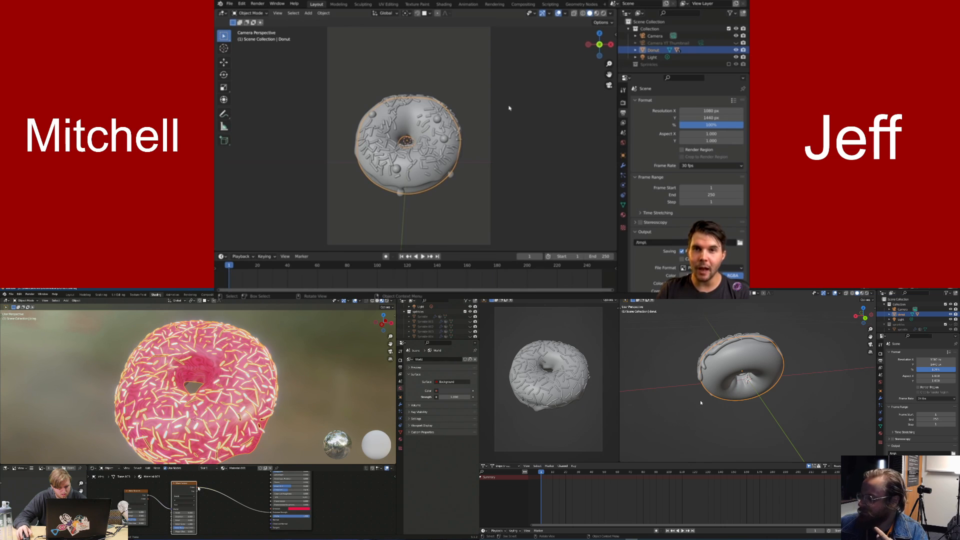
{"action": "middle_click_drag", "start_coordinate": [698, 407], "coordinate": [757, 406]}
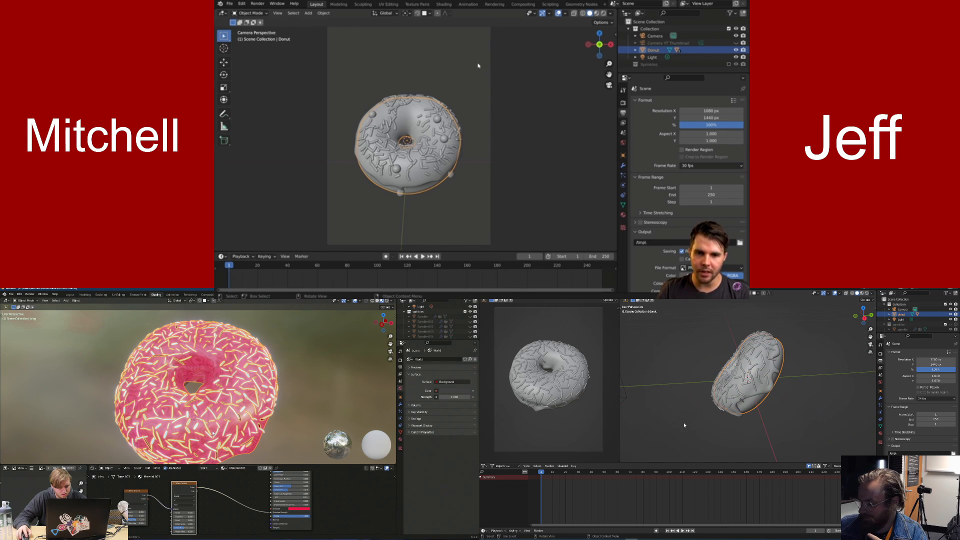
{"action": "key", "text": "i"}
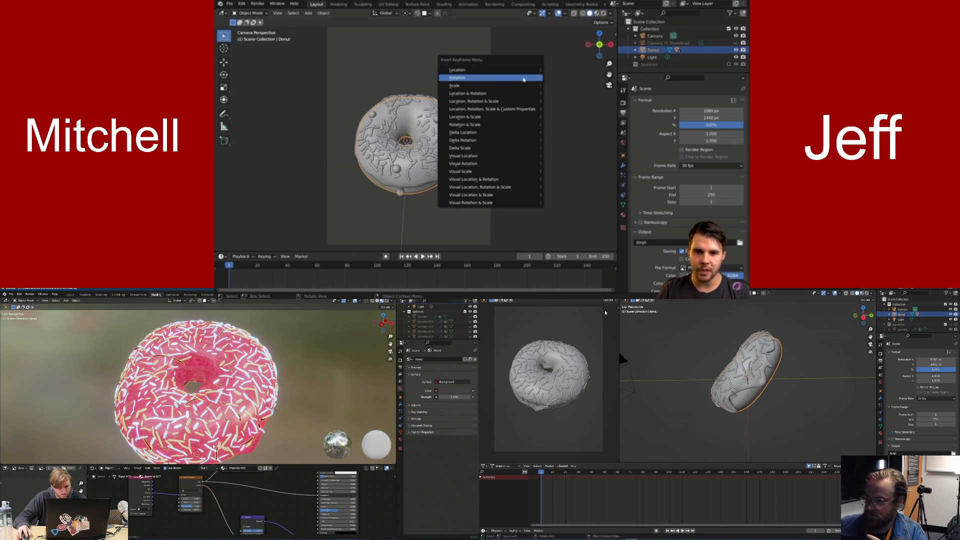
Select the donut base and the icing in turn to examine and compare their material node trees
{"action": "left_click", "coordinate": [213, 446]}
{"action": "middle_click_drag", "start_coordinate": [238, 492], "coordinate": [235, 465]}
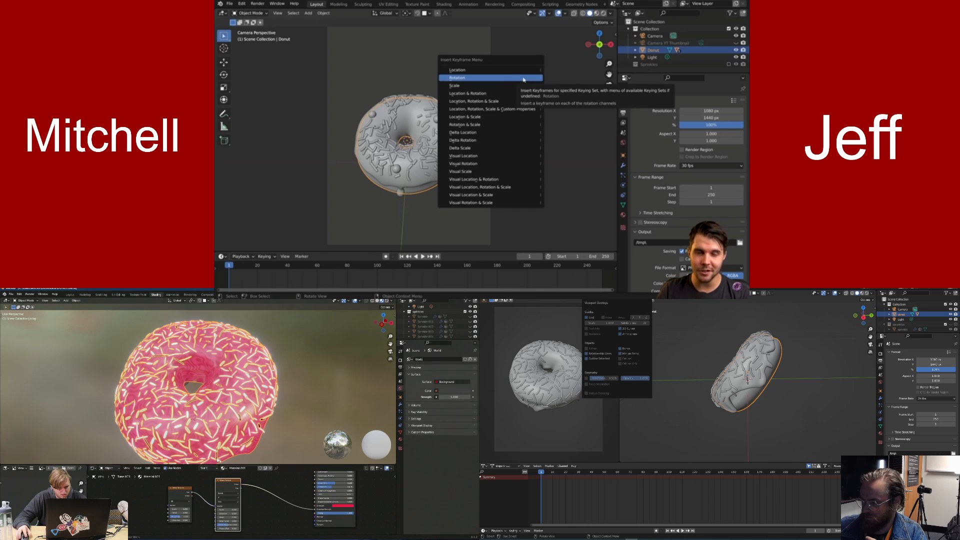
{"action": "left_click", "coordinate": [217, 460]}
{"action": "key", "text": "alt+shift+z"}
{"action": "left_click", "coordinate": [218, 451]}
{"action": "left_click", "coordinate": [217, 451]}
{"action": "key", "text": "alt+shift+z"}
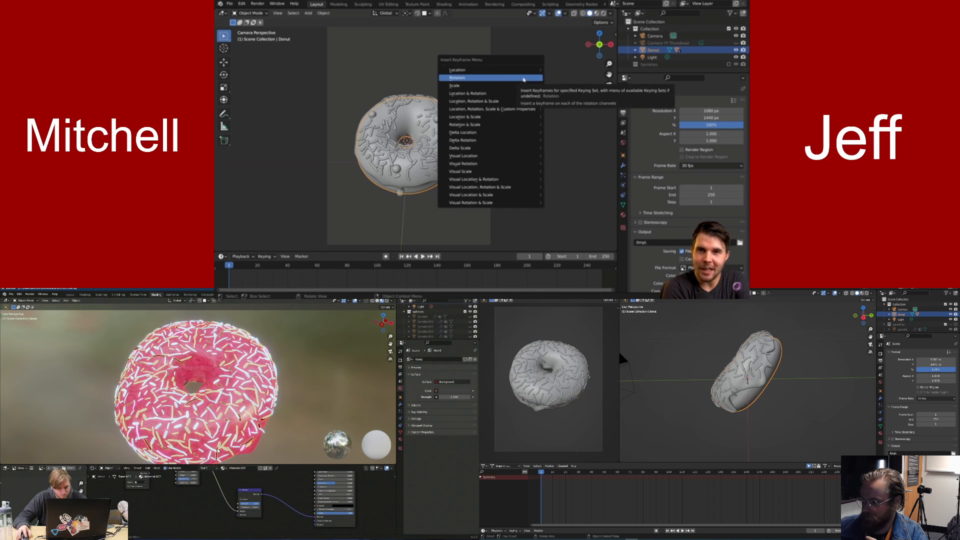
{"action": "left_click", "coordinate": [219, 425]}
{"action": "left_click", "coordinate": [219, 398]}
{"action": "scroll", "coordinate": [238, 396], "scroll_direction": "down", "scroll_amount": 2}
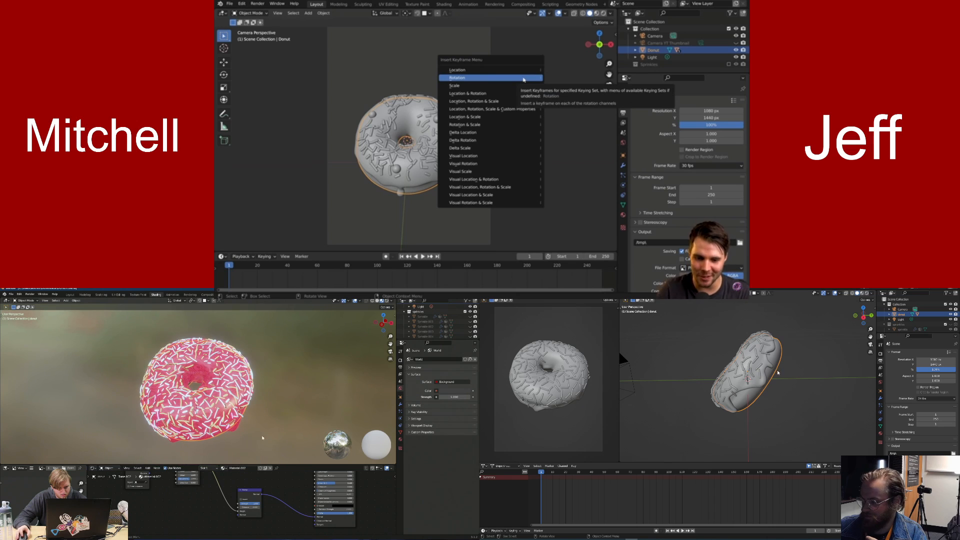
{"action": "scroll", "coordinate": [268, 490], "scroll_direction": "down", "scroll_amount": 10}
{"action": "middle_click_drag", "start_coordinate": [269, 489], "coordinate": [257, 505]}
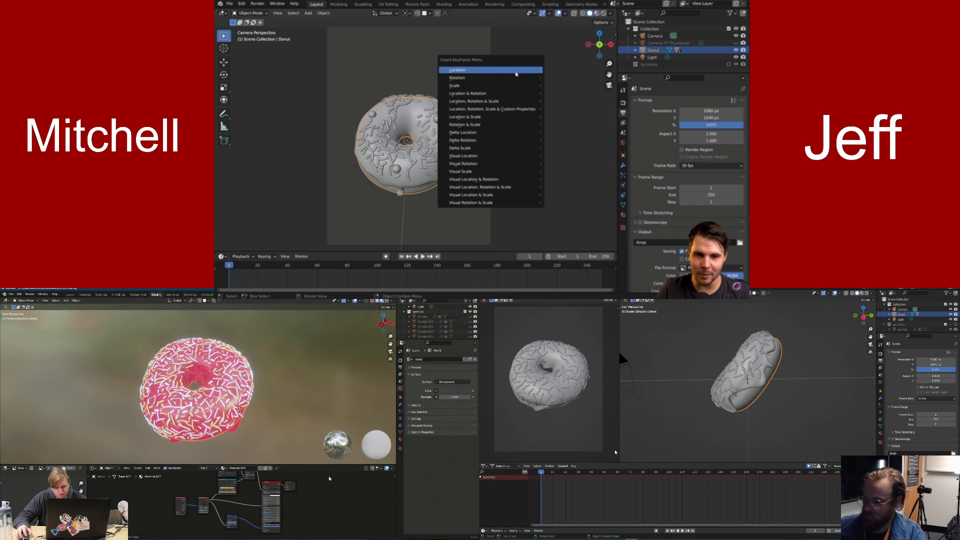
Display a sprinkle object's material and select the chain of three converter nodes leading into its Principled BSDF node
{"action": "left_click", "coordinate": [401, 441]}
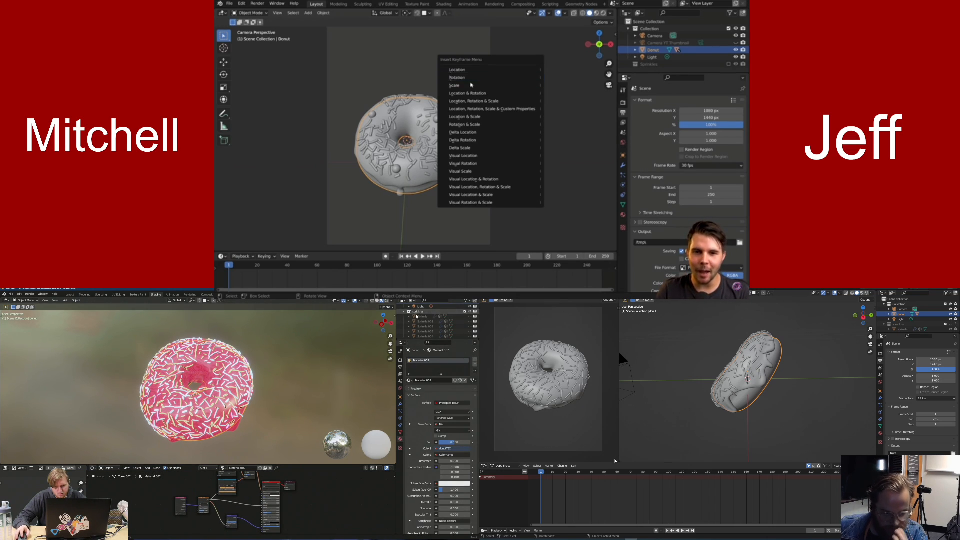
{"action": "scroll", "coordinate": [426, 317], "scroll_direction": "down", "scroll_amount": 1}
{"action": "left_click", "coordinate": [425, 319]}
{"action": "scroll", "coordinate": [254, 492], "scroll_direction": "up", "scroll_amount": 4}
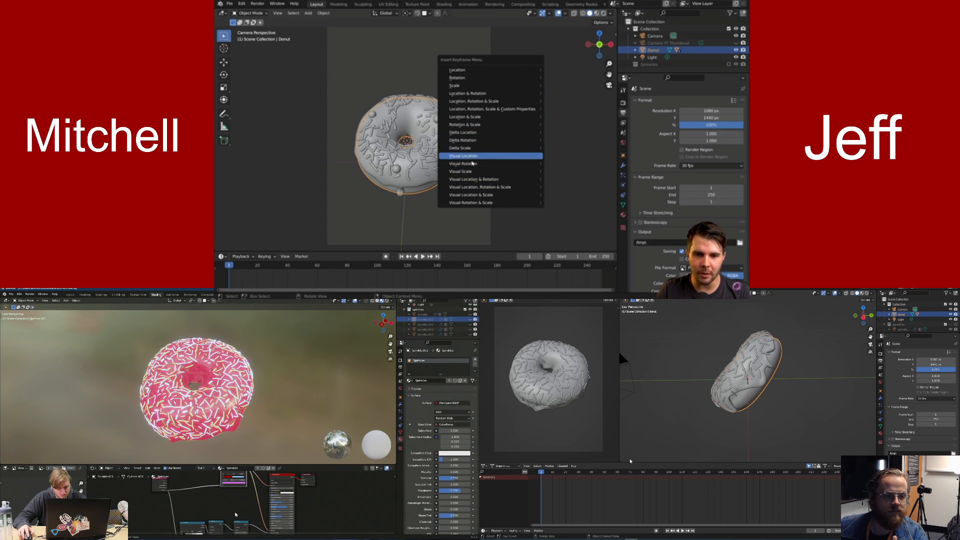
{"action": "middle_click_drag", "start_coordinate": [248, 515], "coordinate": [274, 492]}
{"action": "left_click_drag", "start_coordinate": [275, 491], "coordinate": [219, 525]}
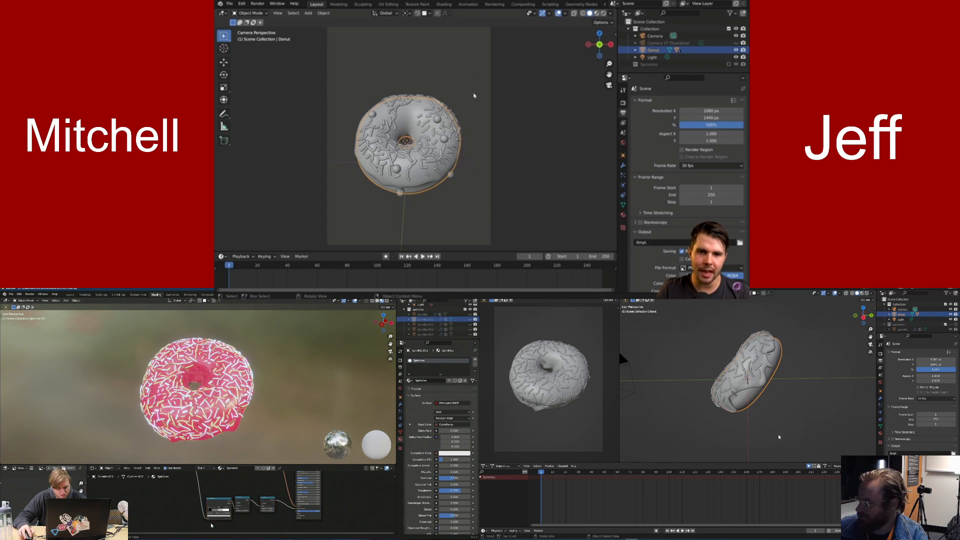
{"action": "left_click_drag", "start_coordinate": [206, 488], "coordinate": [277, 520]}
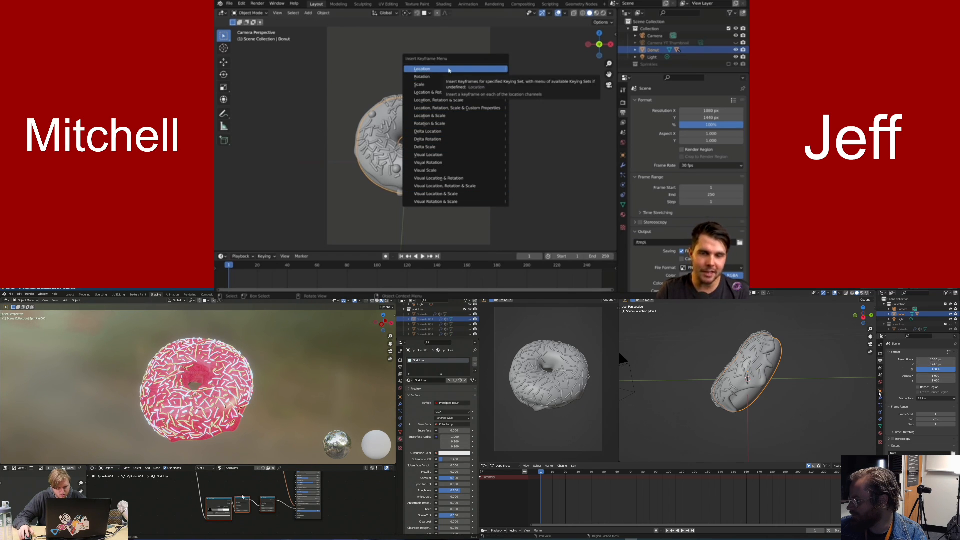
Open the donut's object properties with its transform values
{"action": "left_click", "coordinate": [880, 393]}
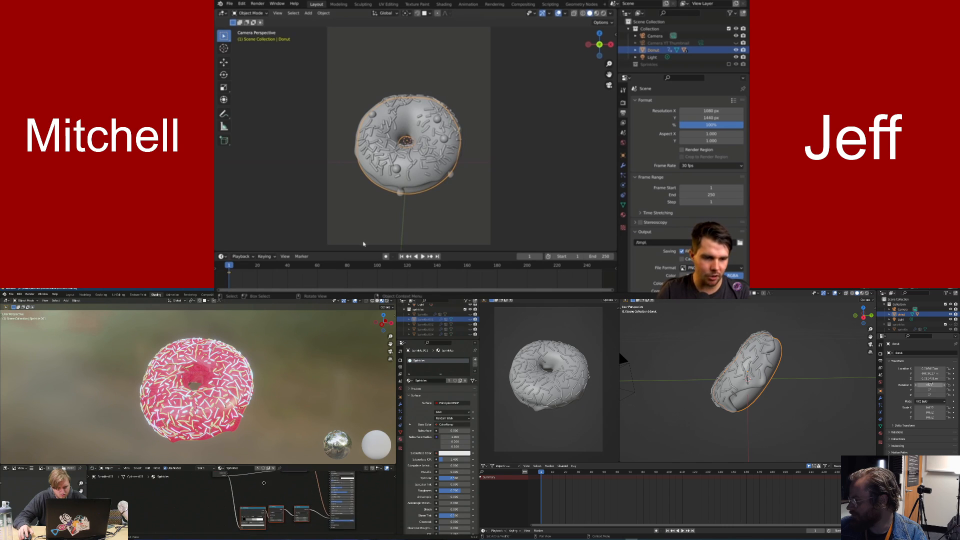
{"action": "middle_click_drag", "start_coordinate": [263, 483], "coordinate": [260, 488]}
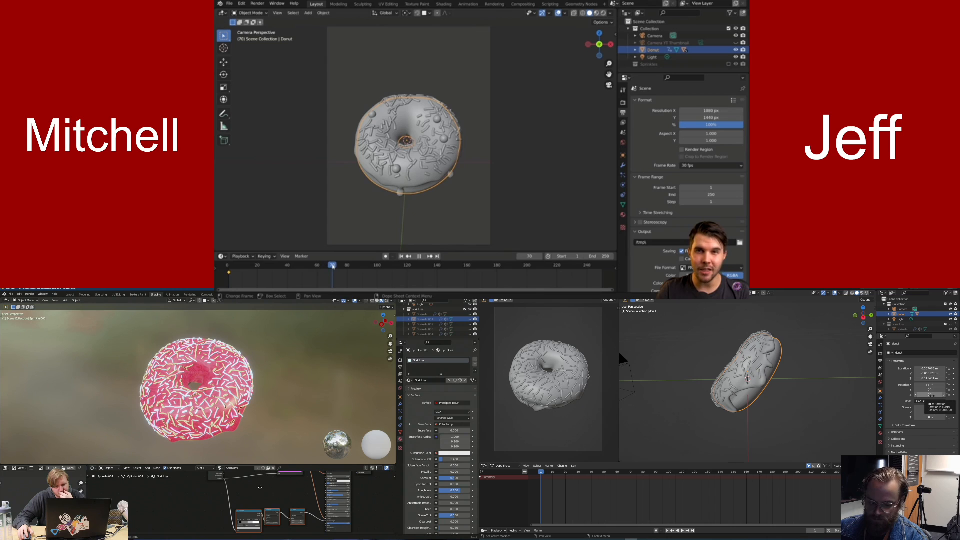
Keyframe the donut's rotation at the start of the timeline and advance the playhead to a further frame
{"action": "key", "text": "i"}
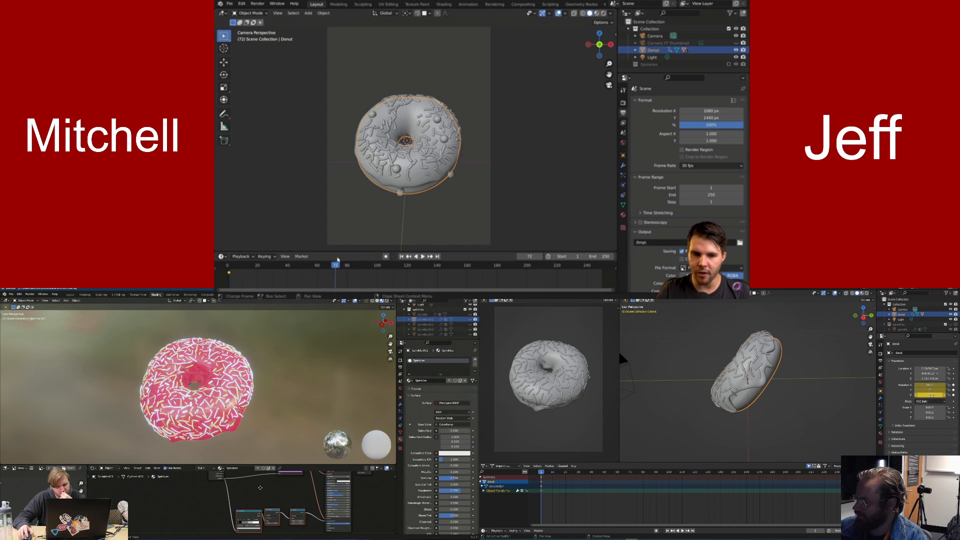
{"action": "left_click_drag", "start_coordinate": [569, 473], "coordinate": [579, 475]}
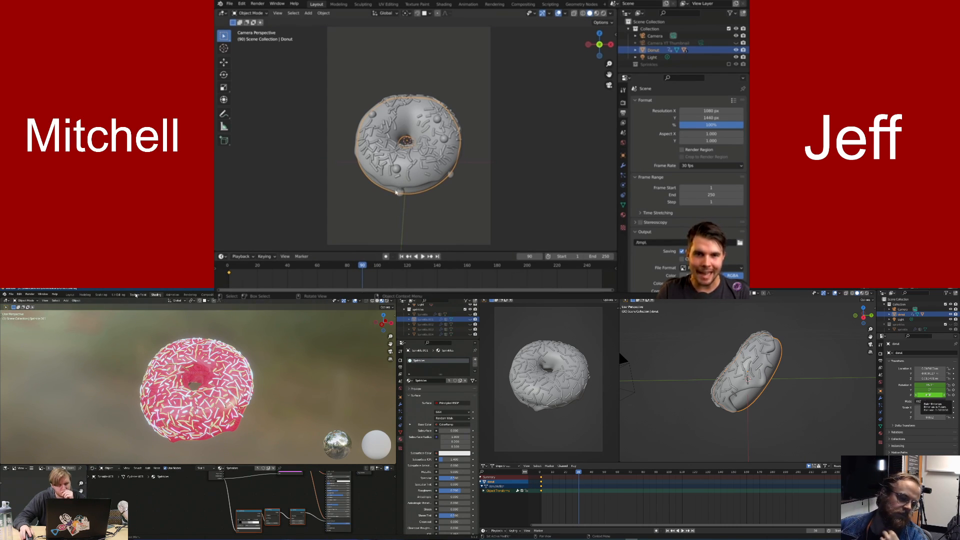
Move the donut up and out of the camera frame at frame 90 and insert a Location keyframe there
{"action": "key", "text": "g"}
{"action": "left_click", "coordinate": [543, 113]}
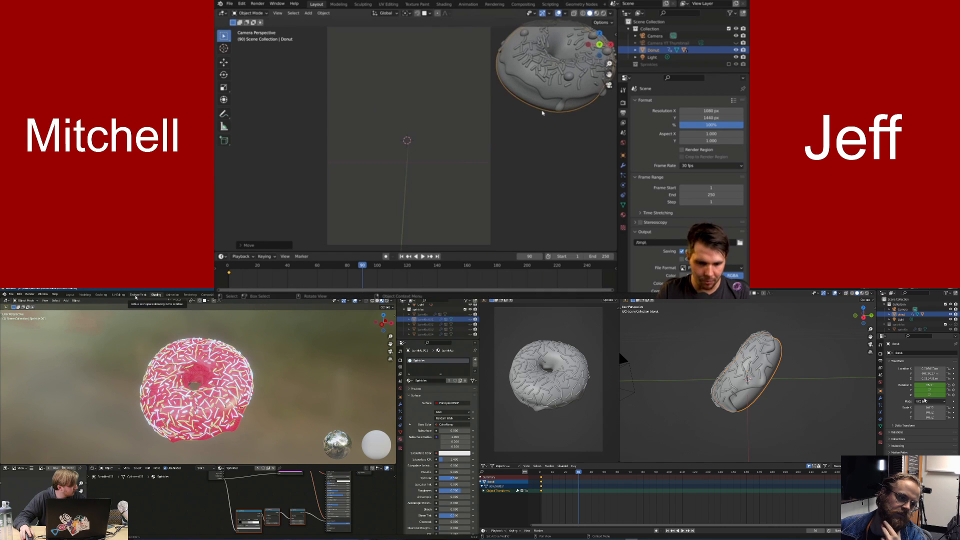
{"action": "key", "text": "i"}
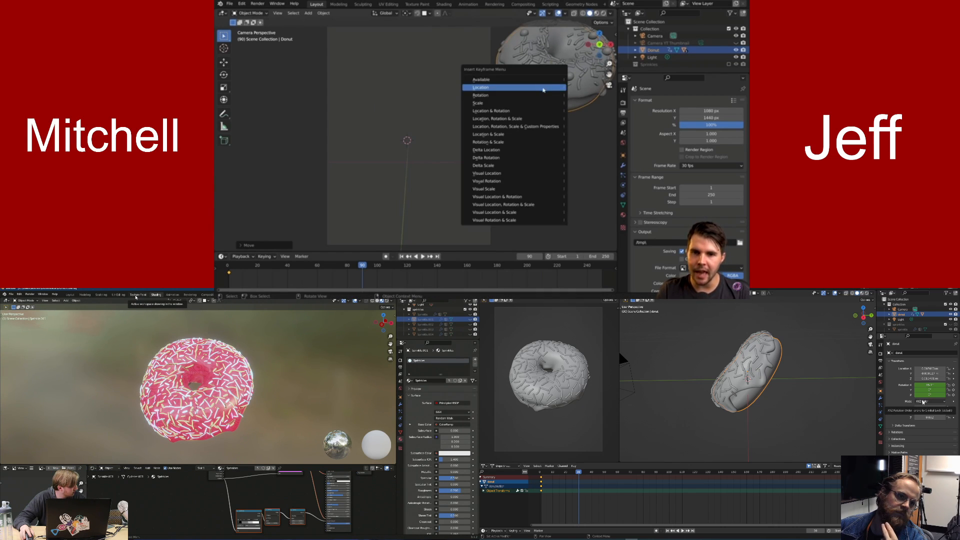
{"action": "left_click", "coordinate": [544, 88]}
Return to frame 1 and play the donut's movement through the camera view several times
{"action": "left_click_drag", "start_coordinate": [340, 268], "coordinate": [222, 274]}
{"action": "key", "text": "space"}
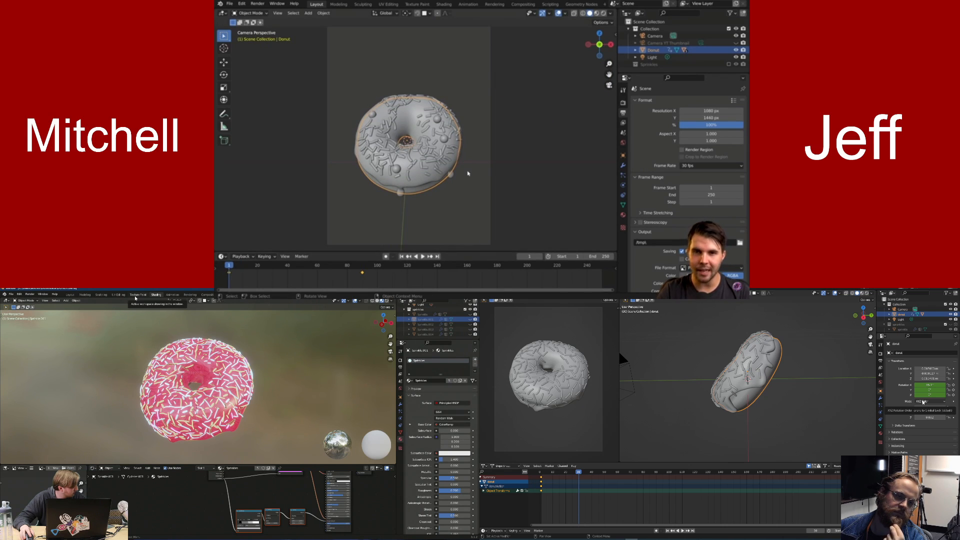
{"action": "key", "text": "space"}
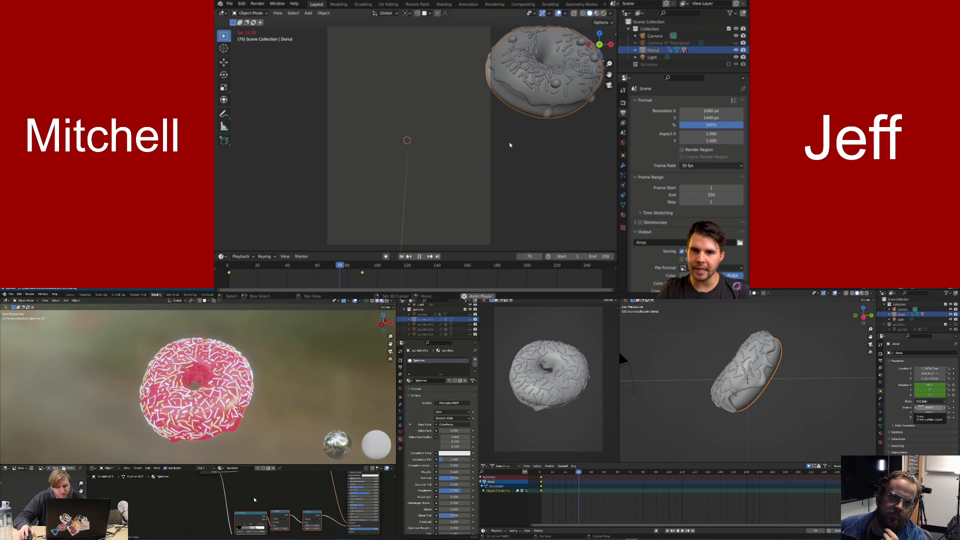
{"action": "key", "text": "shift+Left"}
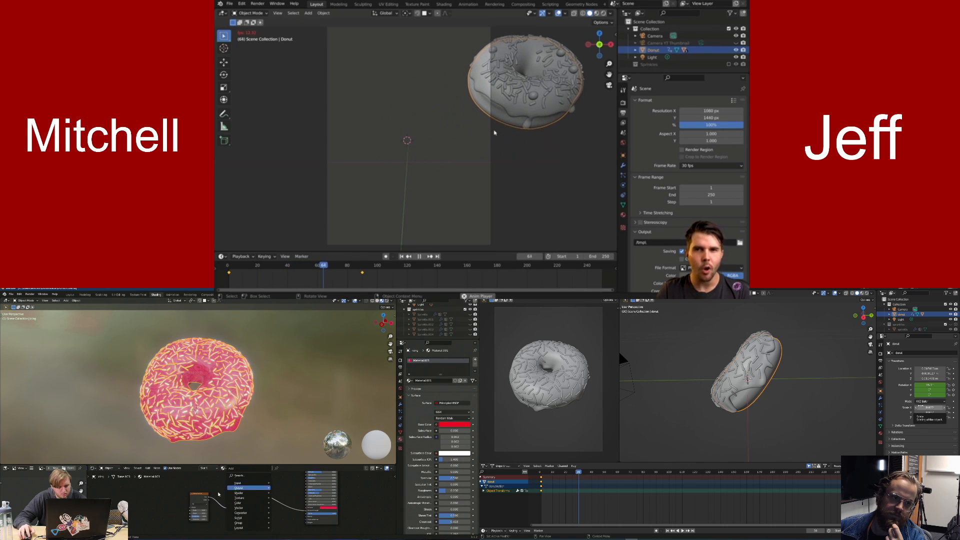
{"action": "key", "text": "space"}
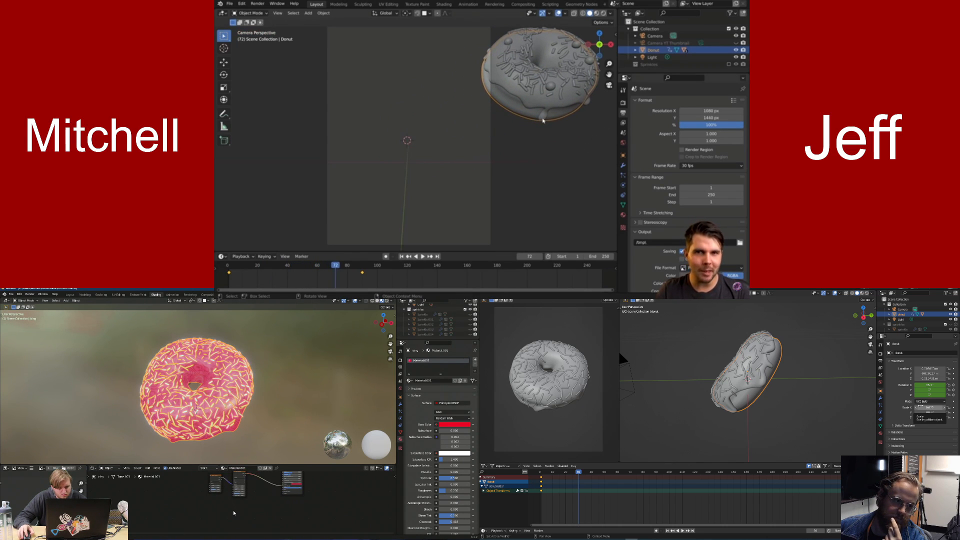
{"action": "key", "text": "shift+Left"}
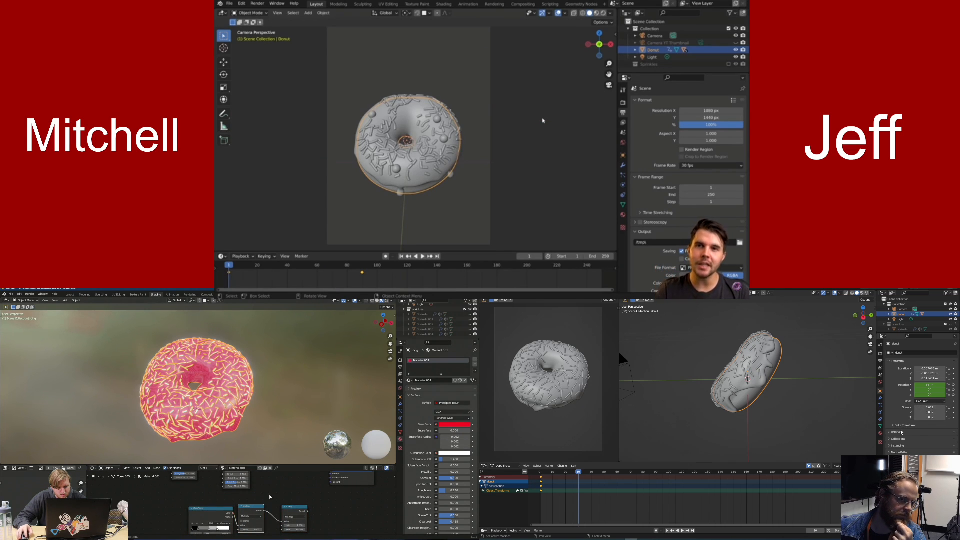
{"action": "key", "text": "space"}
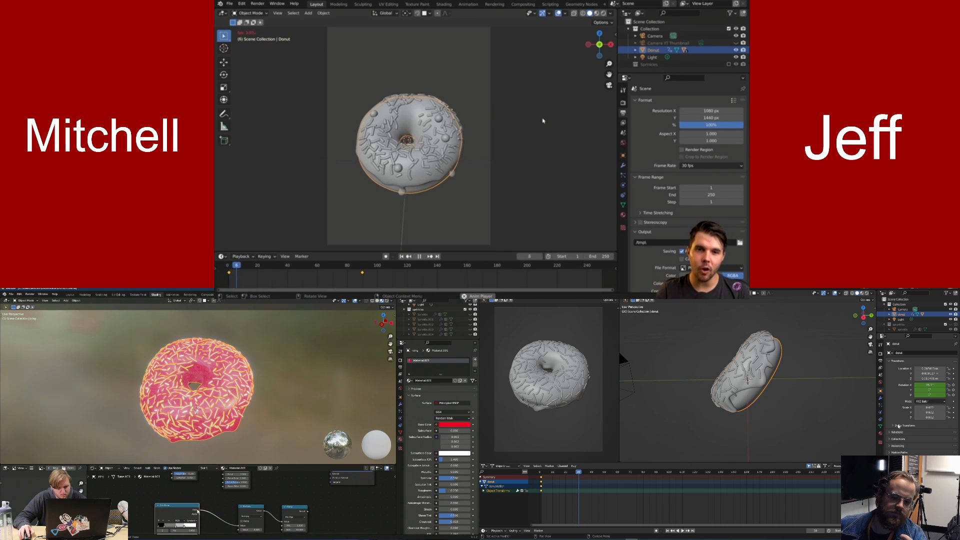
Watch the playback with the icing deselected to check the frame rate, and rewind to frame 1
{"action": "left_click", "coordinate": [464, 117]}
{"action": "key", "text": "alt+a"}
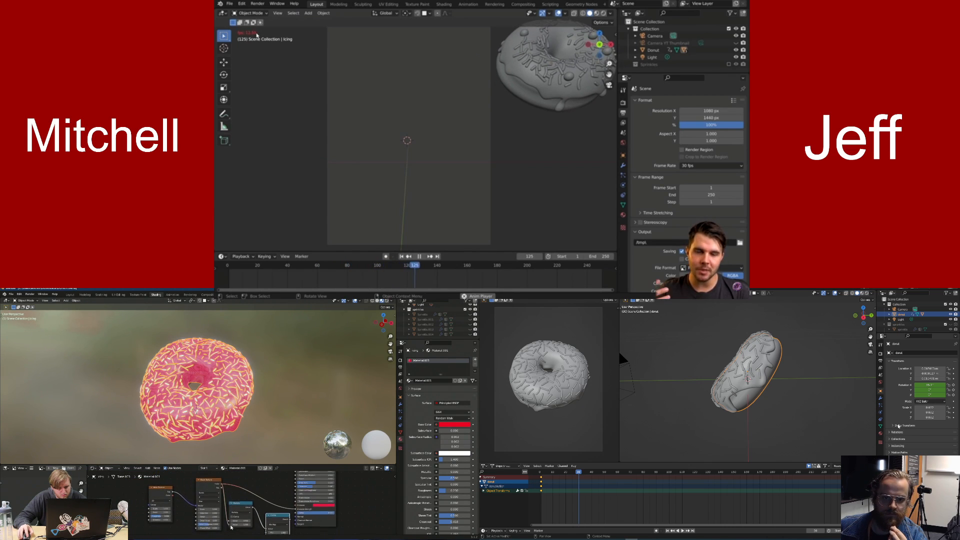
{"action": "key", "text": "shift+Left"}
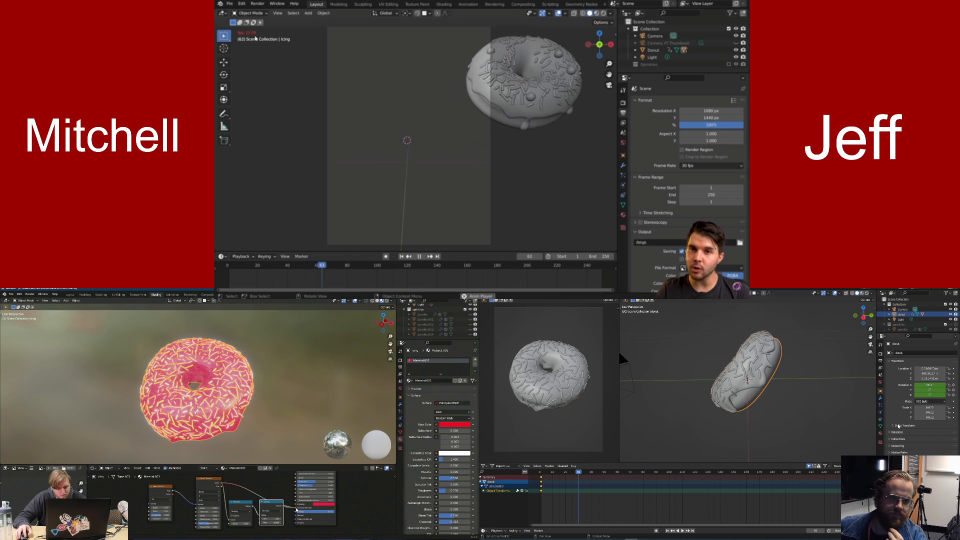
{"action": "key", "text": "Escape"}
Hide the icing's Subdivision modifier in the viewport and play the animation to compare its speed
{"action": "left_click", "coordinate": [386, 99]}
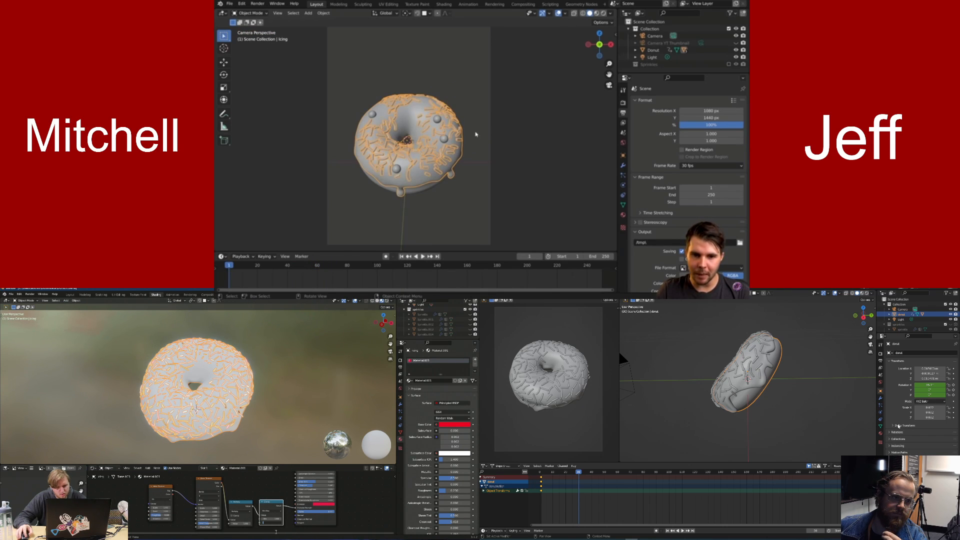
{"action": "left_click", "coordinate": [624, 165]}
{"action": "left_click", "coordinate": [711, 113]}
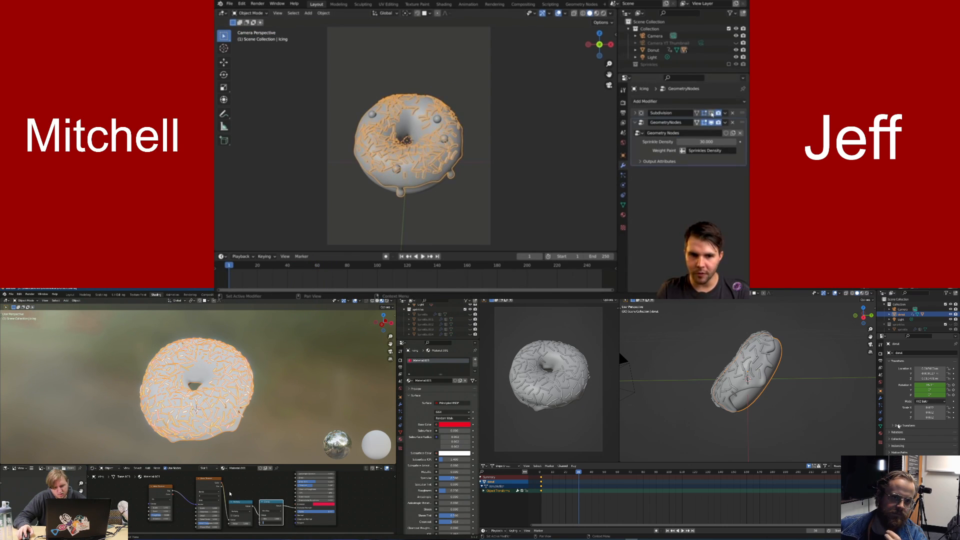
{"action": "left_click", "coordinate": [438, 120]}
{"action": "key", "text": "space"}
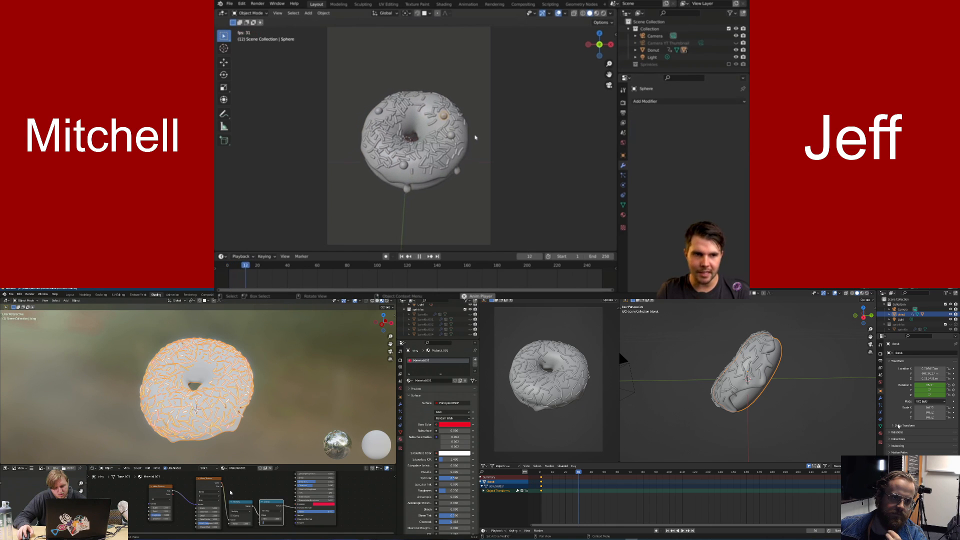
{"action": "key", "text": "Return"}
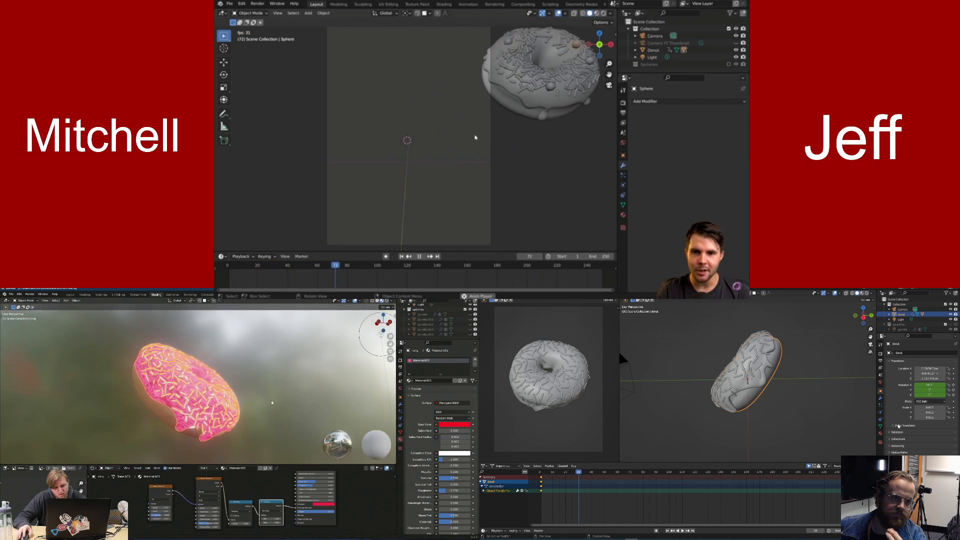
{"action": "key", "text": "Escape"}
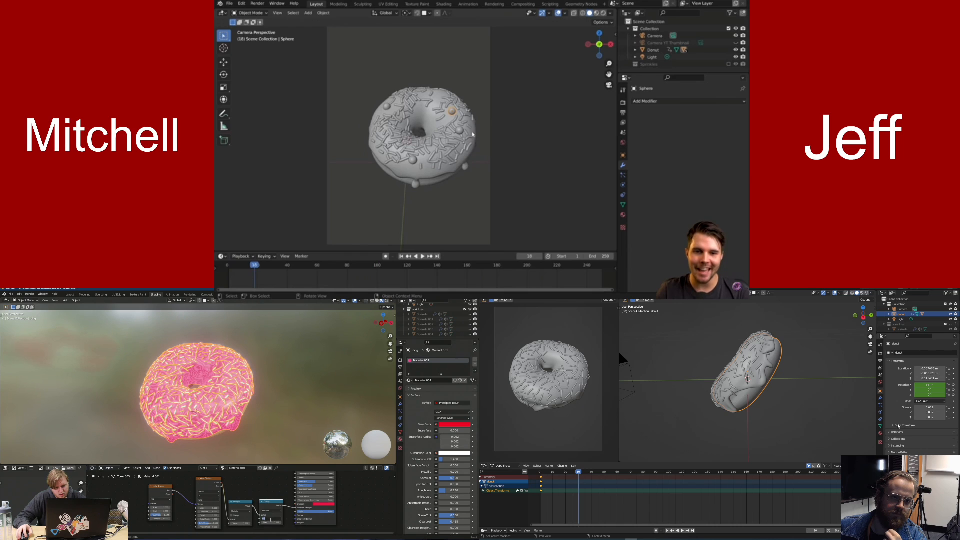
Show the icing's Subdivision modifier in the viewport again and deselect everything
{"action": "left_click", "coordinate": [474, 136]}
{"action": "left_click", "coordinate": [711, 113]}
{"action": "key", "text": "alt+a"}
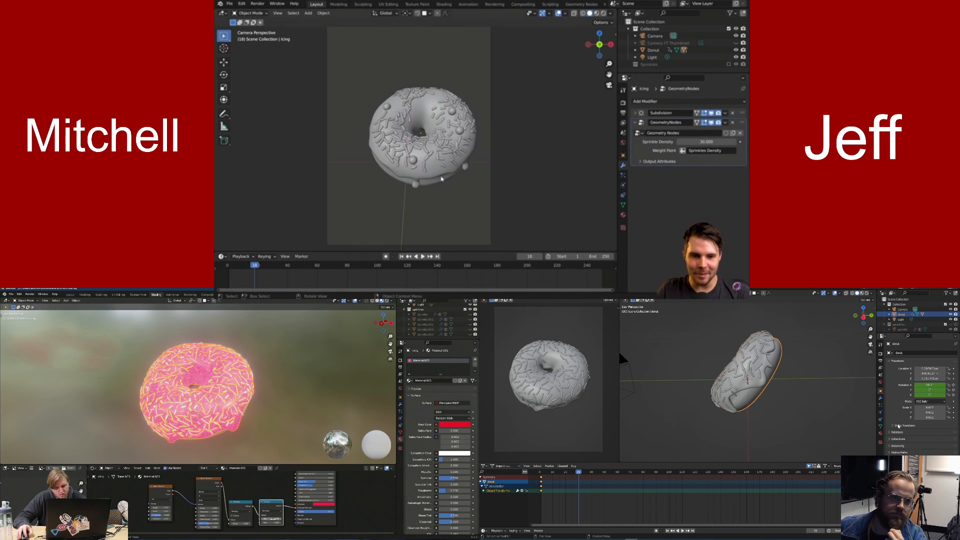
Select the donut base and replay its keyframed movement from frame 1
{"action": "left_click", "coordinate": [419, 178]}
{"action": "key", "text": "shift+Left"}
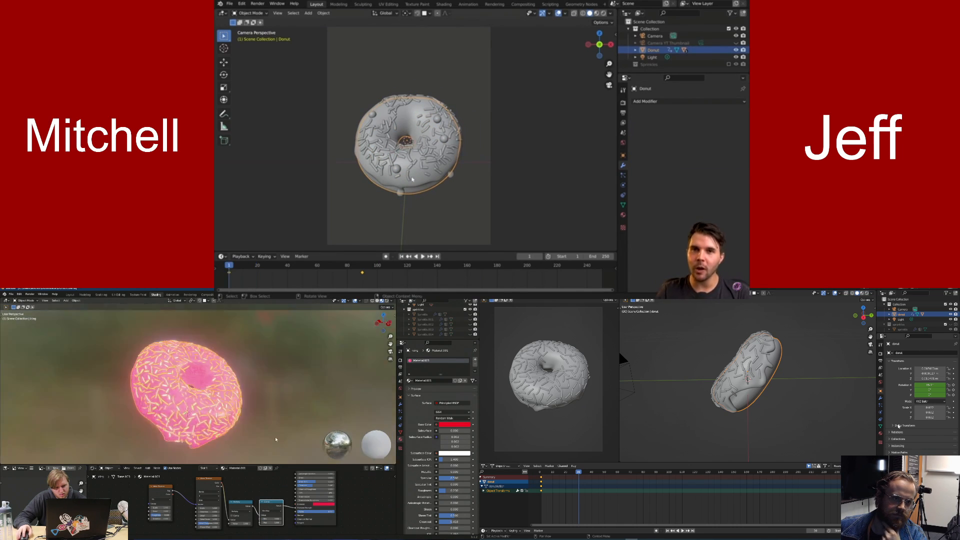
{"action": "key", "text": "space"}
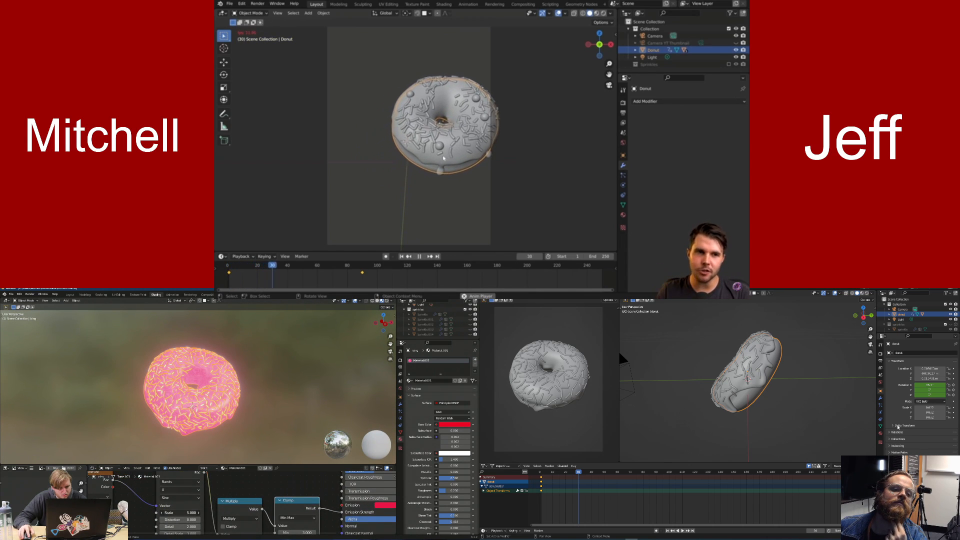
{"action": "key", "text": "space"}
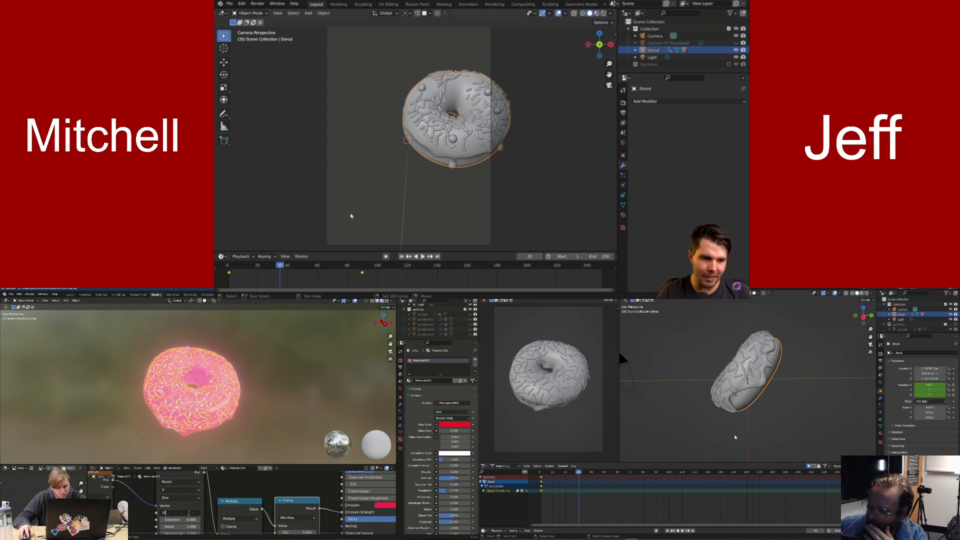
{"action": "key", "text": "shift+Left"}
Set the icing's wave texture to scale 10 and distortion 1, and set the timeline's playback sync to Frame Dropping
{"action": "key", "text": "Return"}
{"action": "left_click", "coordinate": [243, 257]}
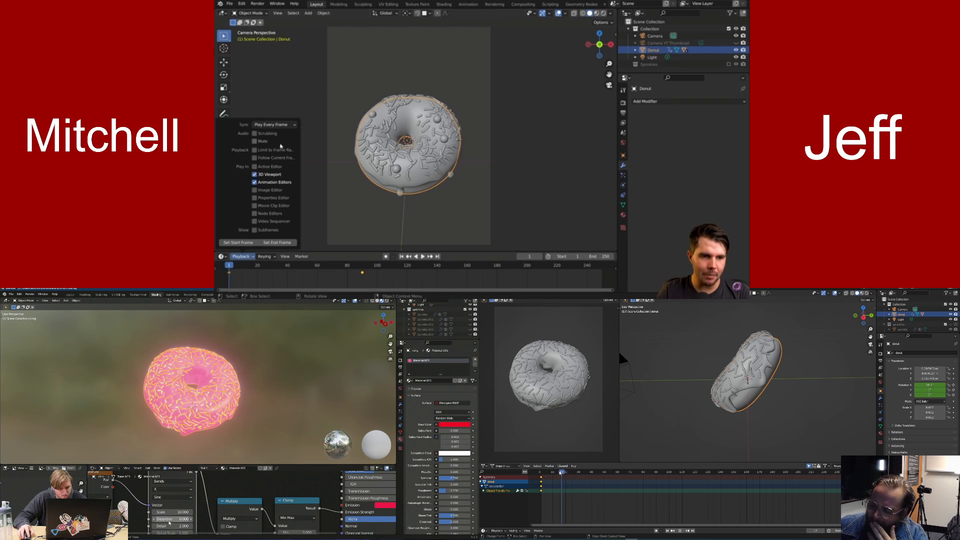
{"action": "left_click", "coordinate": [265, 125]}
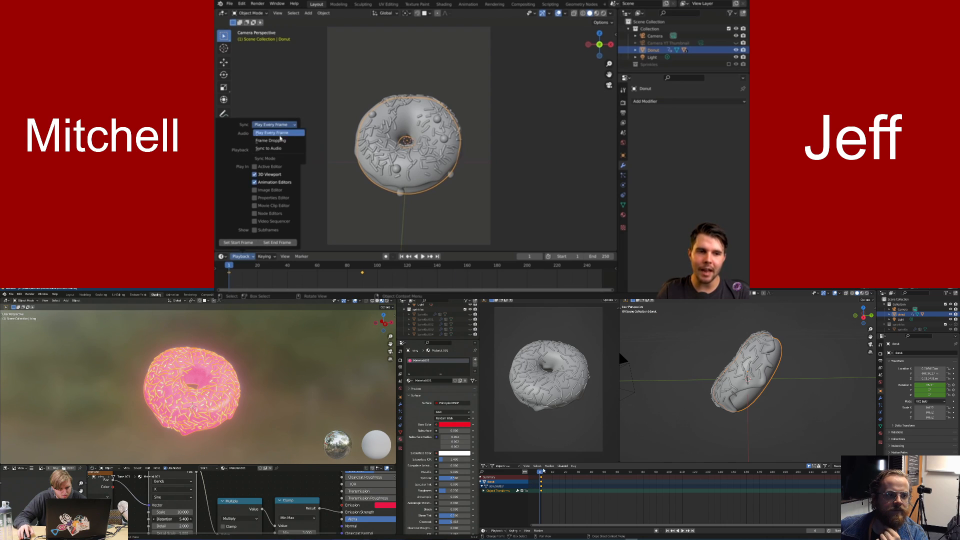
{"action": "left_click", "coordinate": [170, 519]}
{"action": "key", "text": "Return"}
{"action": "left_click", "coordinate": [262, 142]}
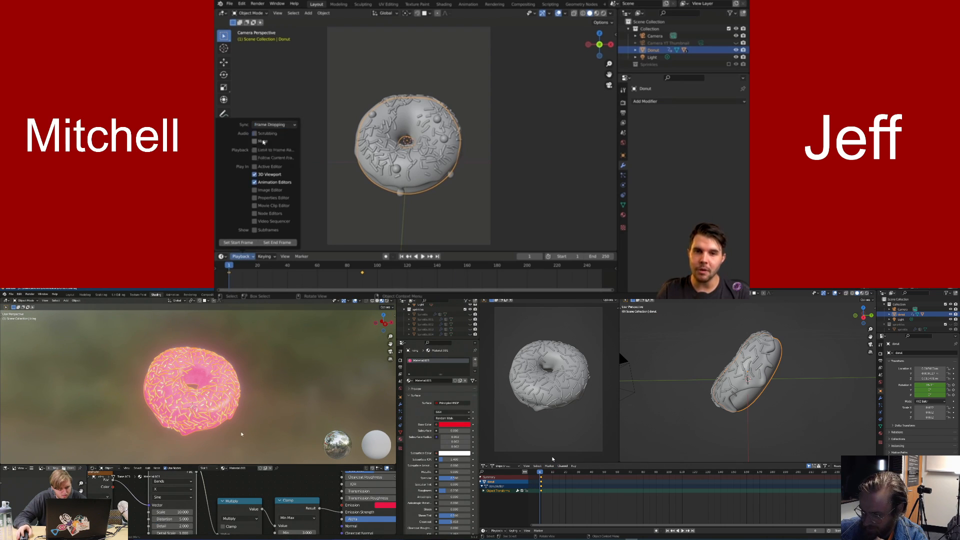
Play the animation with frame dropping and select the textured donut's base to inspect its surface and material up close
{"action": "scroll", "coordinate": [242, 434], "scroll_direction": "up", "scroll_amount": 7}
{"action": "key", "text": "space"}
{"action": "middle_click_drag", "start_coordinate": [242, 434], "coordinate": [260, 403]}
{"action": "left_click", "coordinate": [260, 402]}
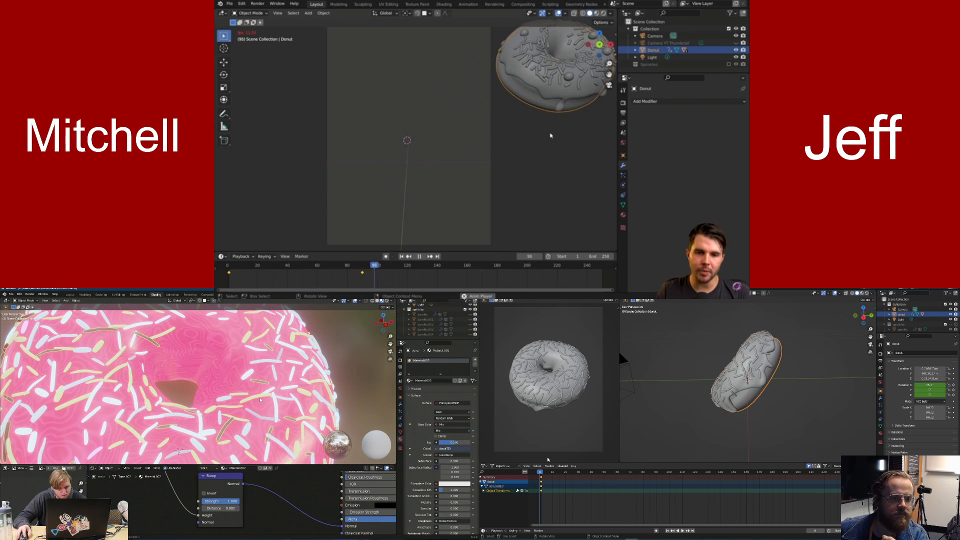
{"action": "scroll", "coordinate": [260, 402], "scroll_direction": "down", "scroll_amount": 1}
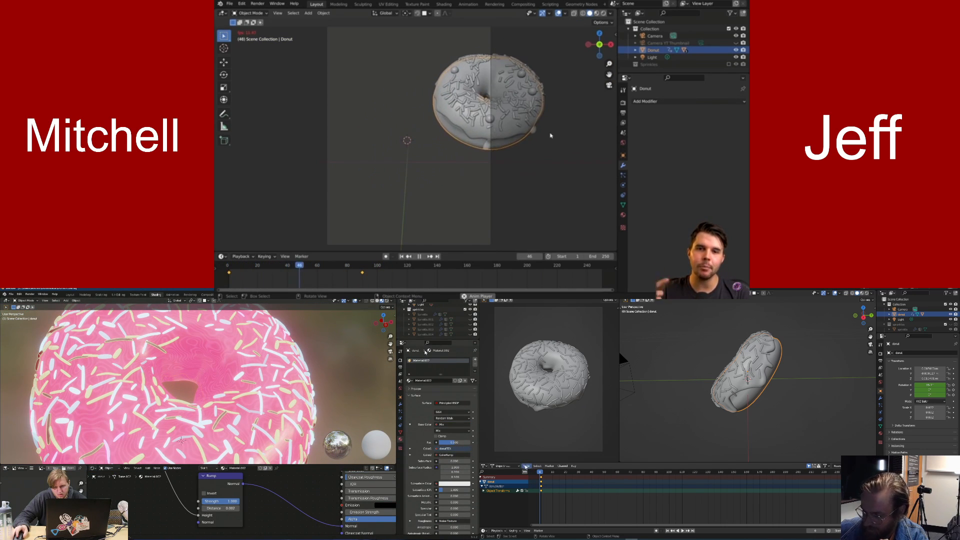
Select a sprinkle to show its material nodes, and enlarge the animation editor beneath the donut viewports
{"action": "left_click", "coordinate": [425, 324]}
{"action": "scroll", "coordinate": [271, 486], "scroll_direction": "down", "scroll_amount": 2}
{"action": "key", "text": "space"}
{"action": "scroll", "coordinate": [271, 486], "scroll_direction": "down", "scroll_amount": 5}
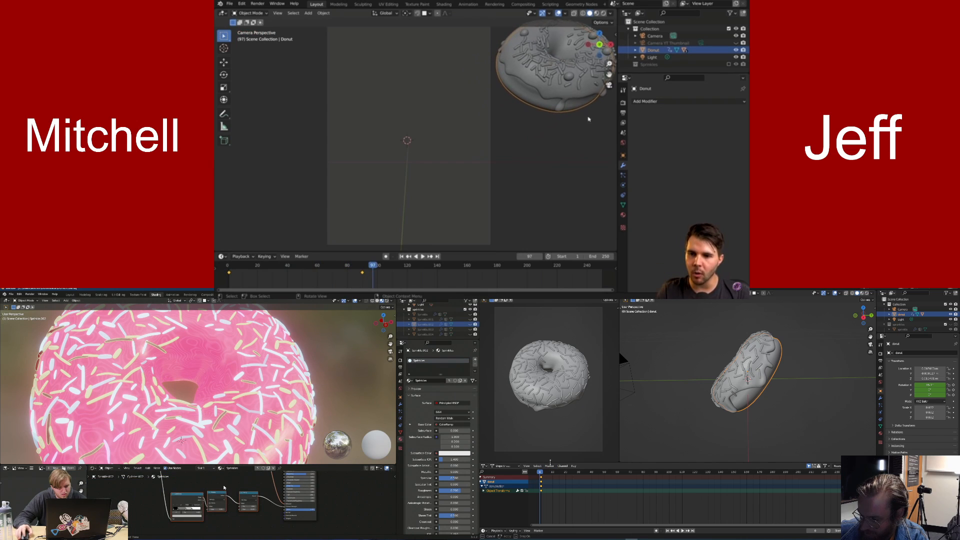
{"action": "left_click_drag", "start_coordinate": [550, 463], "coordinate": [552, 449]}
{"action": "middle_click_drag", "start_coordinate": [265, 487], "coordinate": [330, 504]}
Display the scene's output settings and run the timeline playback from frame 1
{"action": "left_click", "coordinate": [623, 113]}
{"action": "mouse_move", "coordinate": [259, 506]}
{"action": "left_mouse_down"}
{"action": "mouse_move", "coordinate": [235, 505]}
{"action": "mouse_move", "coordinate": [266, 505]}
{"action": "left_mouse_up"}
{"action": "left_click", "coordinate": [266, 508]}
{"action": "key", "text": "shift+Left"}
{"action": "key", "text": "space"}
{"action": "key", "text": "space"}
{"action": "scroll", "coordinate": [265, 504], "scroll_direction": "down", "scroll_amount": 4}
{"action": "middle_click_drag", "start_coordinate": [235, 478], "coordinate": [237, 500]}
{"action": "left_click", "coordinate": [519, 454]}
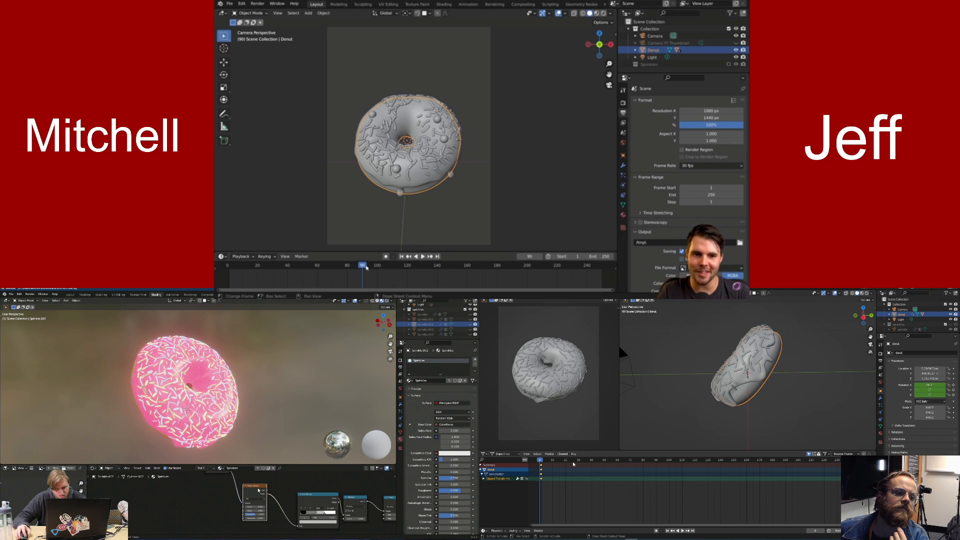
Return to frame 1 and rotate the donut about -29° around the global Z axis
{"action": "key", "text": "shift+Left"}
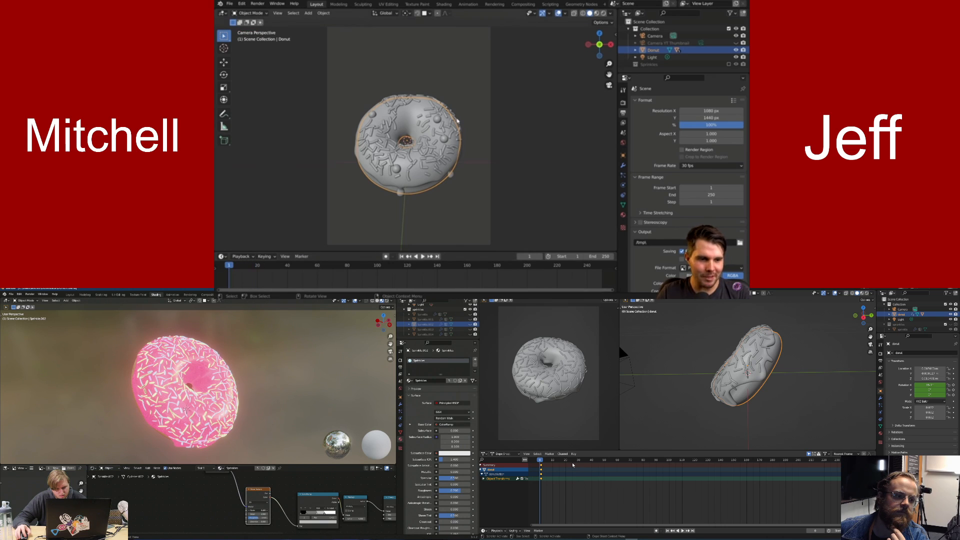
{"action": "key", "text": "r"}
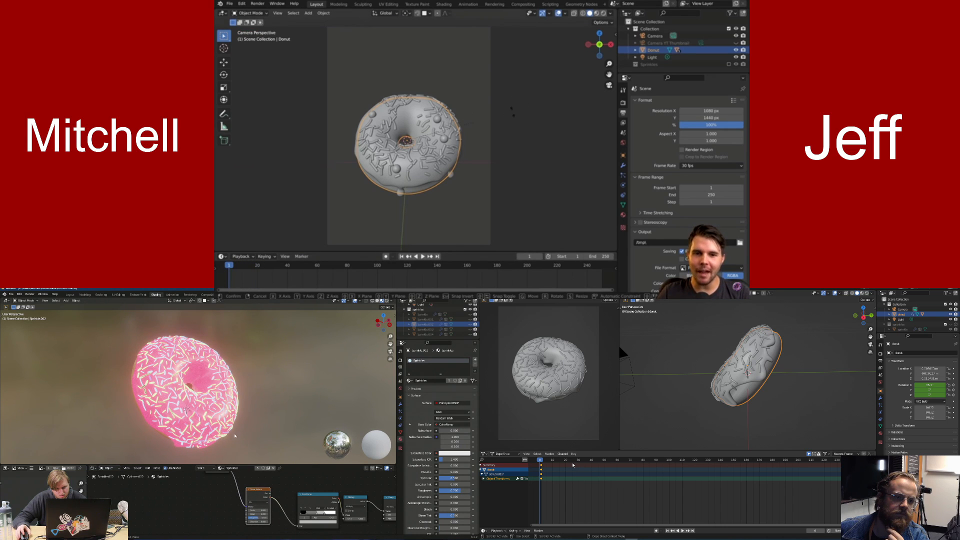
{"action": "key", "text": "z"}
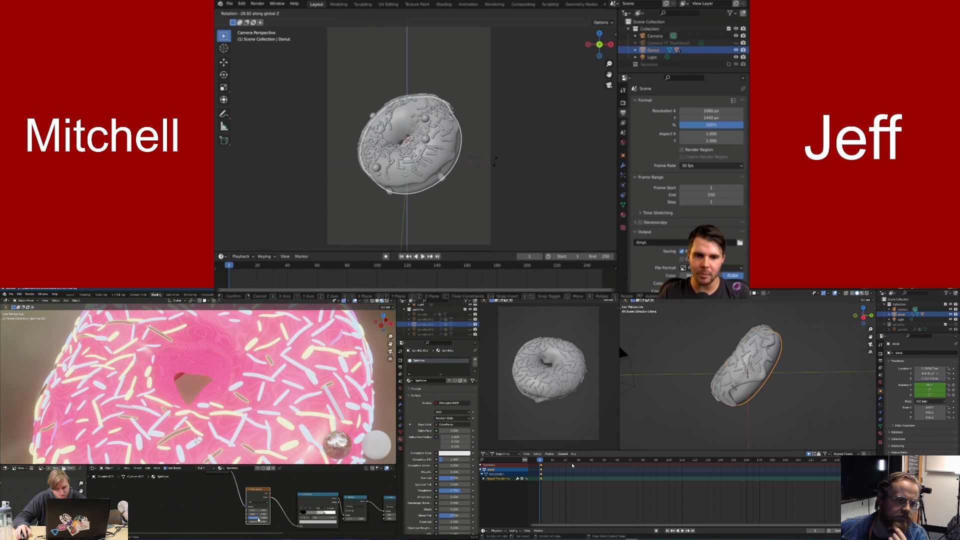
{"action": "left_click", "coordinate": [496, 162]}
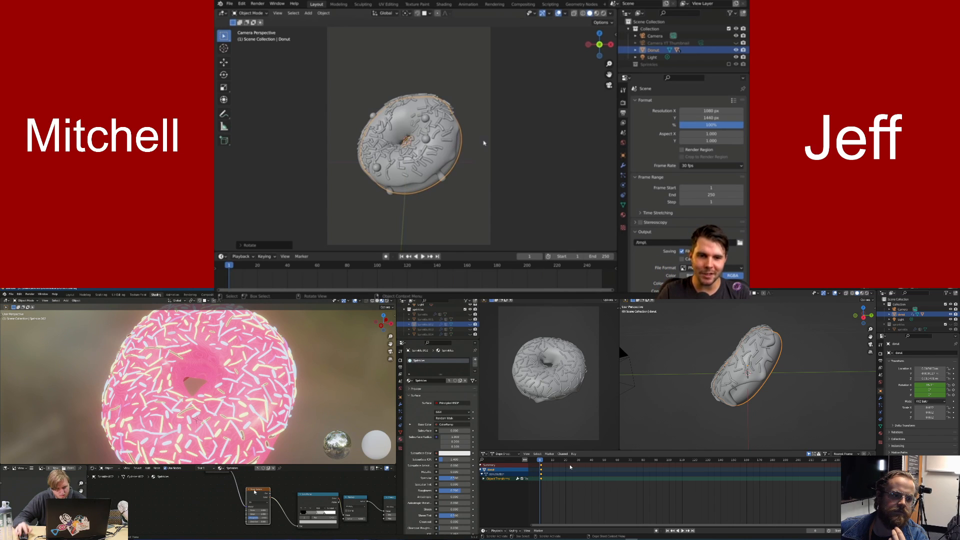
Fine-tune the donut's starting angle with two small rotations of a few degrees around the global Z axis
{"action": "key", "text": "r"}
{"action": "key", "text": "z"}
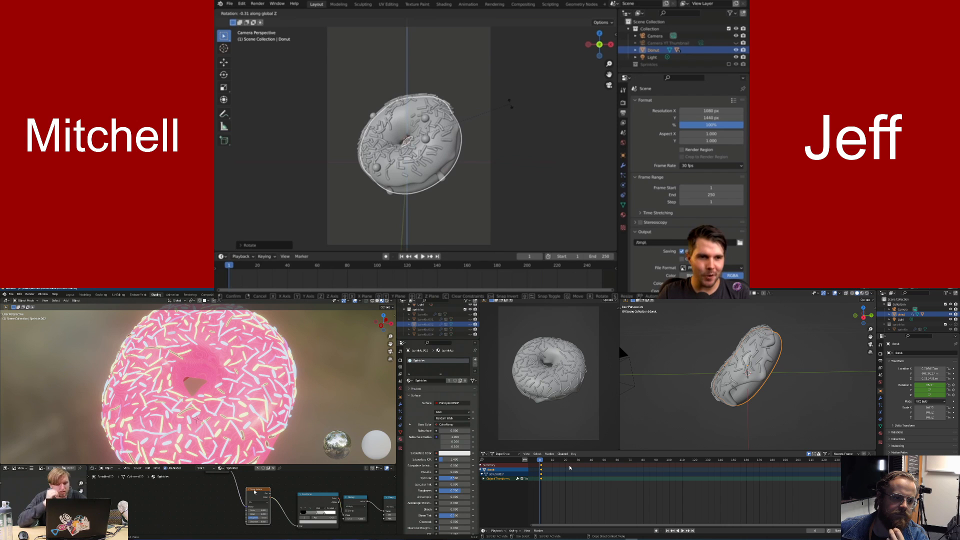
{"action": "left_click", "coordinate": [512, 100]}
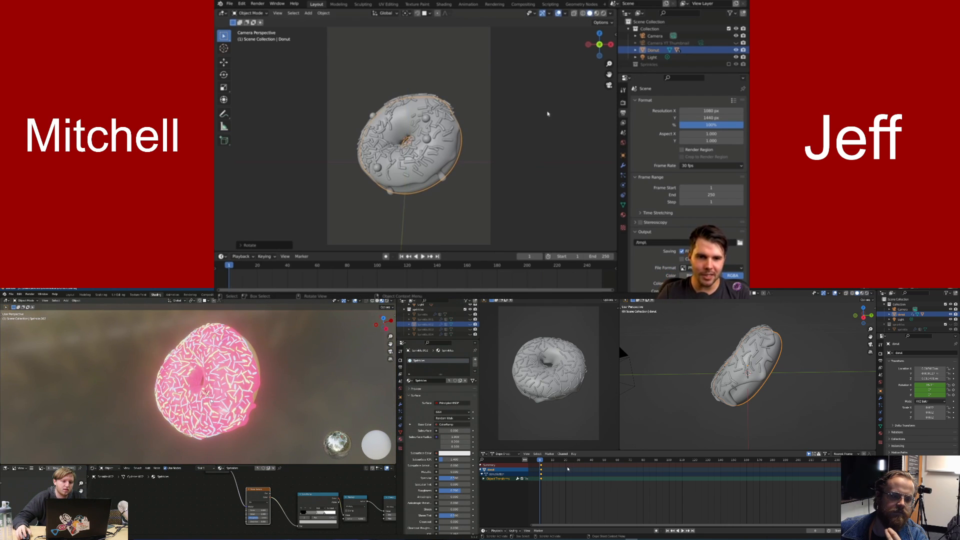
{"action": "key", "text": "r"}
{"action": "key", "text": "z"}
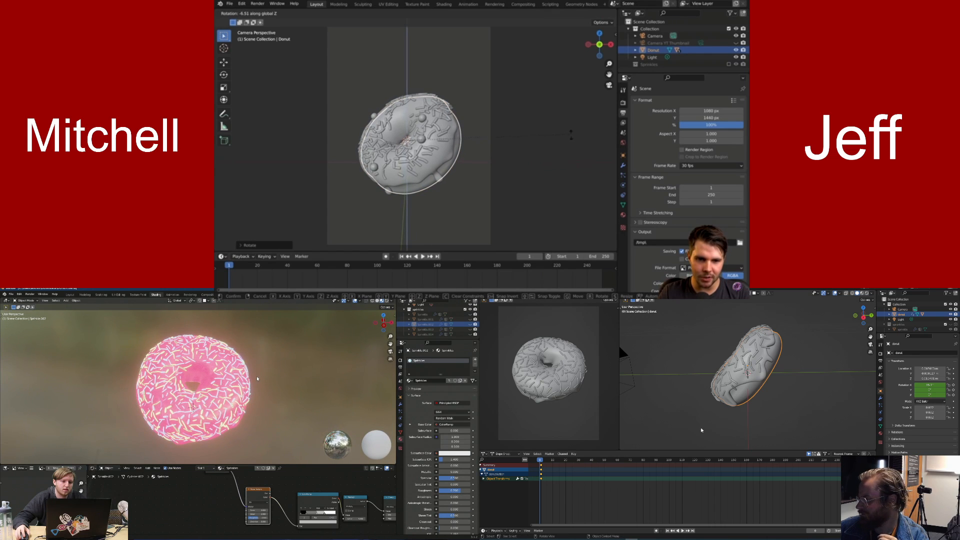
{"action": "left_click", "coordinate": [570, 135]}
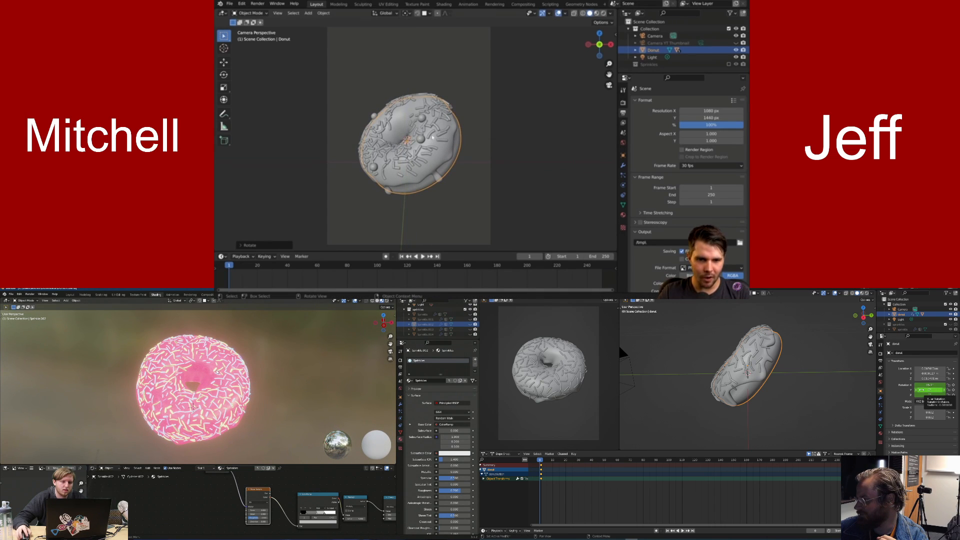
Select the textured donut's icing, and insert a Rotation keyframe for the grey donut at frame 1
{"action": "left_click", "coordinate": [215, 375]}
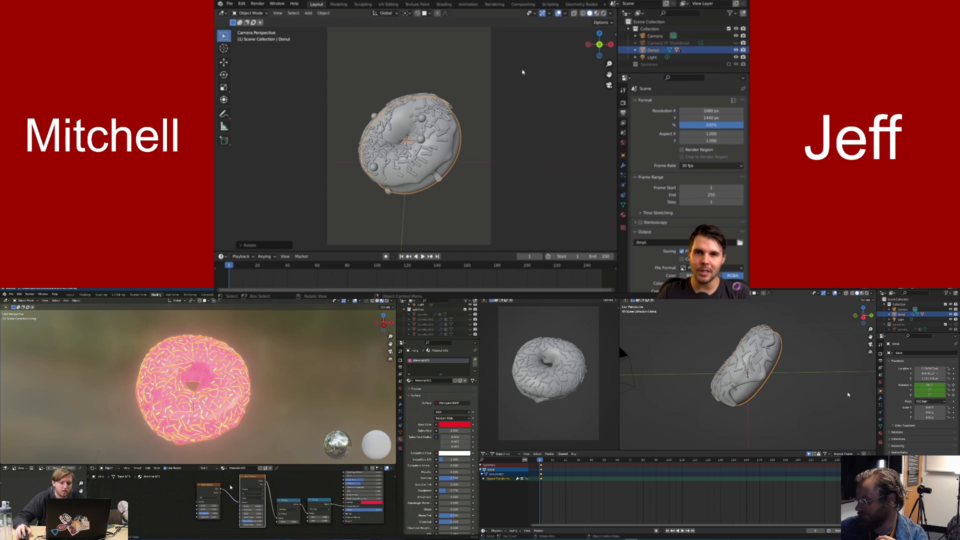
{"action": "key", "text": "i"}
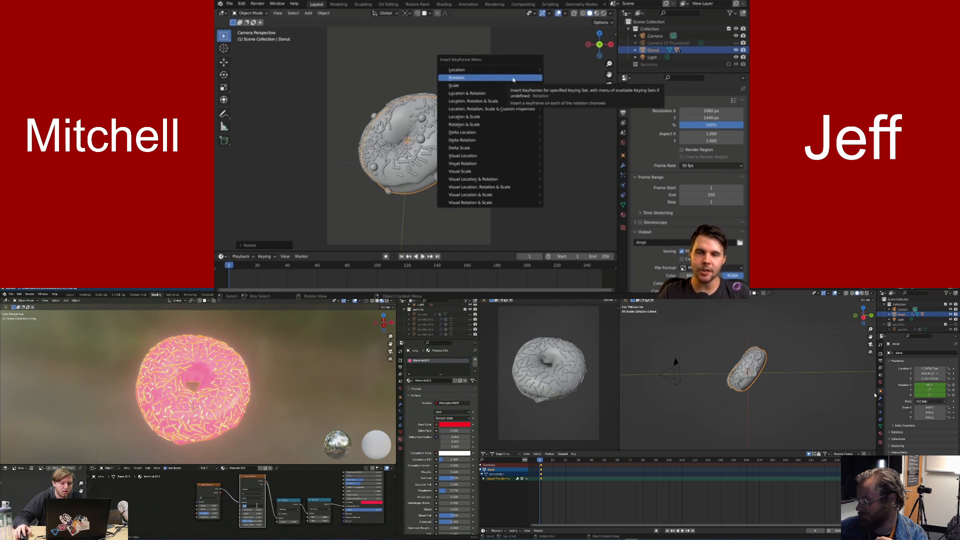
{"action": "left_click", "coordinate": [513, 79]}
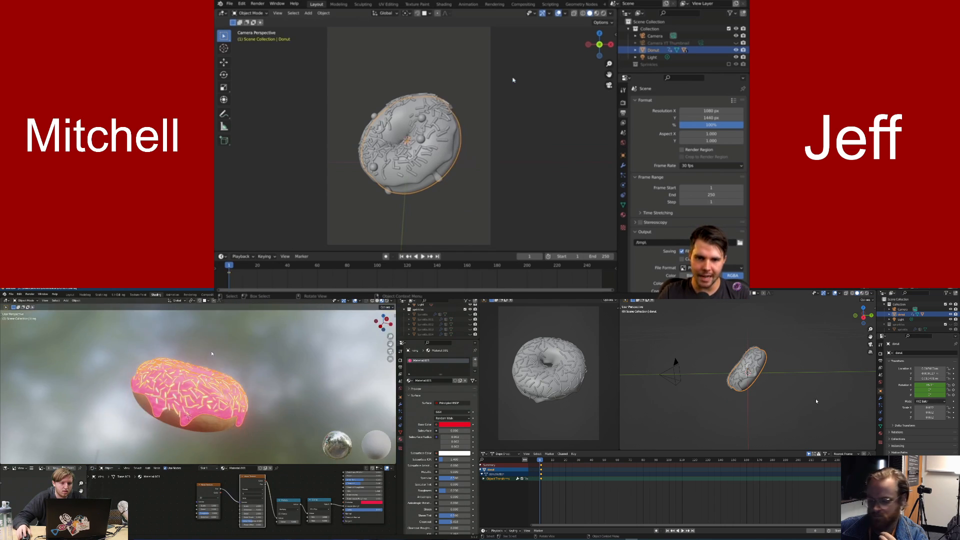
Move to frame 210 and rotate the donut around the global Z axis until its side turns towards the camera
{"action": "left_click_drag", "start_coordinate": [229, 265], "coordinate": [543, 265]}
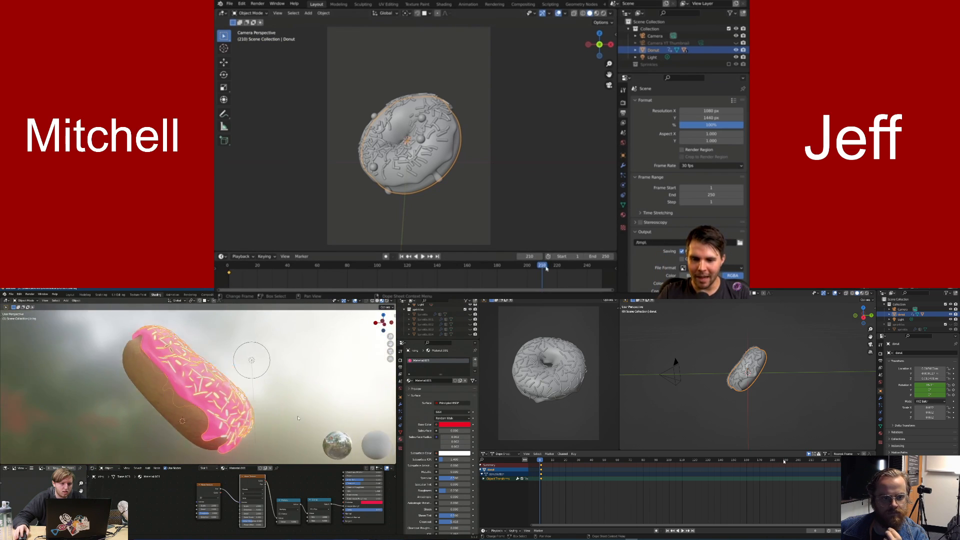
{"action": "key", "text": "r"}
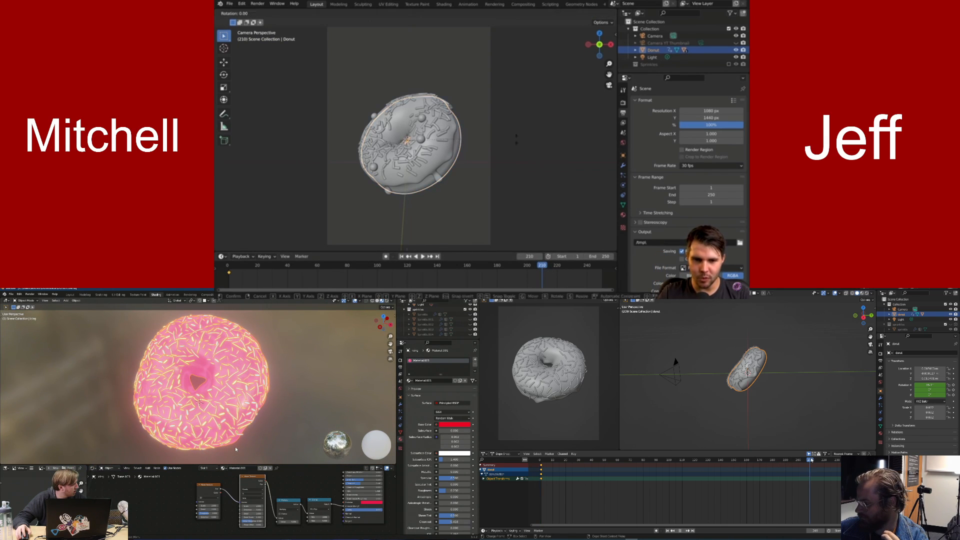
{"action": "key", "text": "z"}
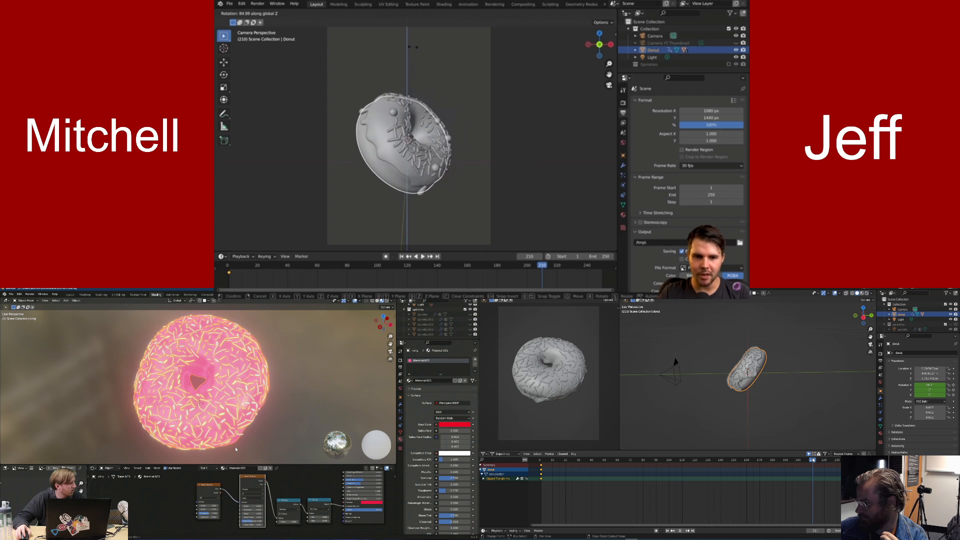
{"action": "left_click", "coordinate": [393, 36]}
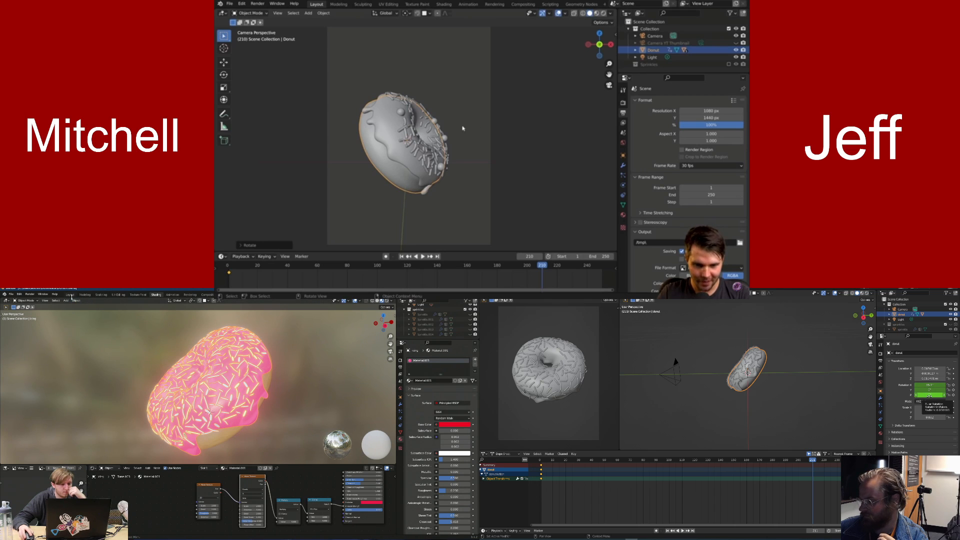
{"action": "key", "text": "r"}
{"action": "key", "text": "z"}
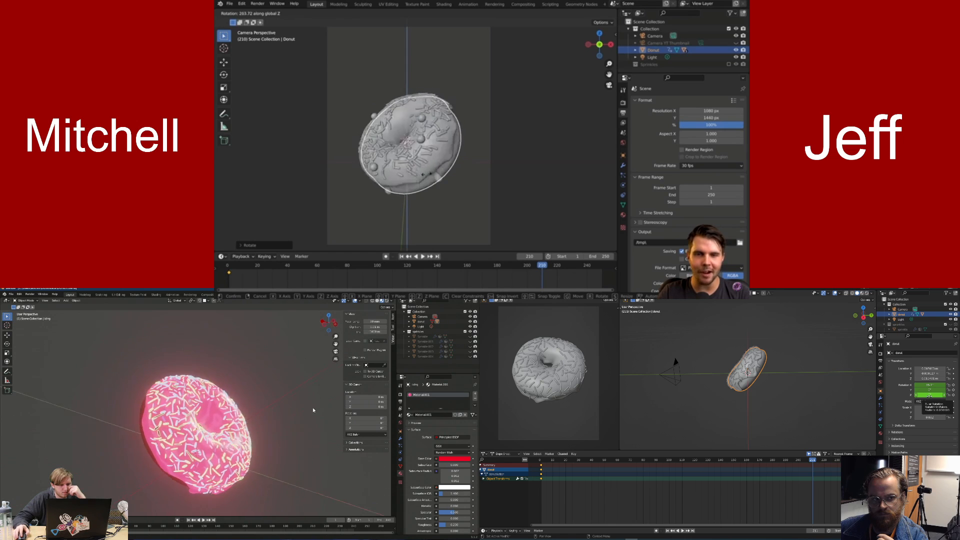
{"action": "right_click", "coordinate": [452, 150]}
{"action": "key", "text": "r"}
{"action": "key", "text": "z"}
{"action": "right_click", "coordinate": [522, 196]}
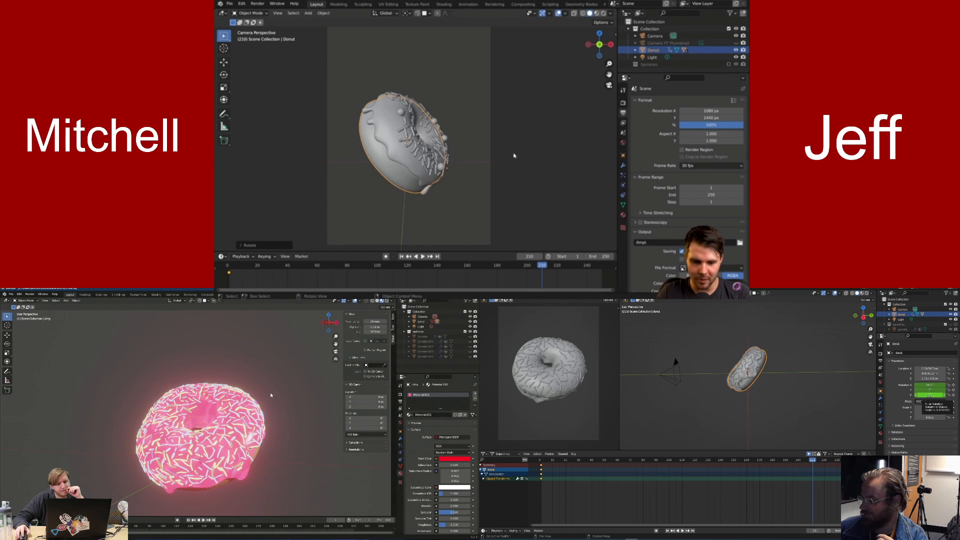
Insert a Rotation keyframe for the donut at frame 210 and return to the start of the timeline
{"action": "right_click", "coordinate": [517, 86]}
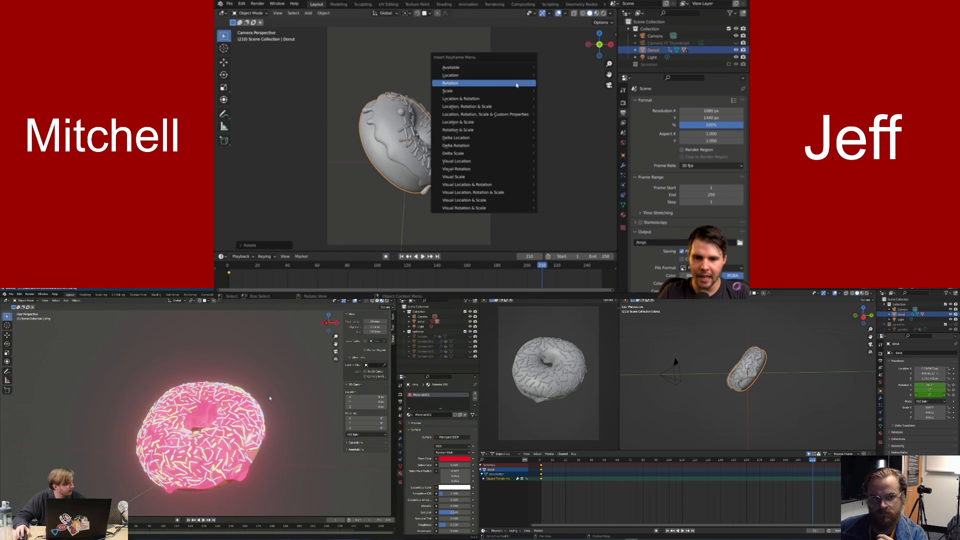
{"action": "left_click", "coordinate": [515, 82]}
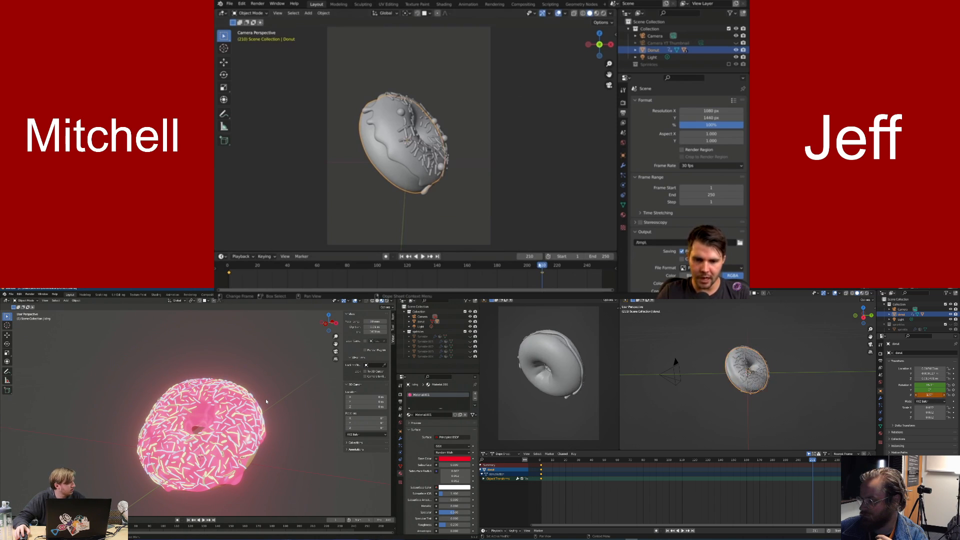
{"action": "left_click_drag", "start_coordinate": [541, 266], "coordinate": [229, 268]}
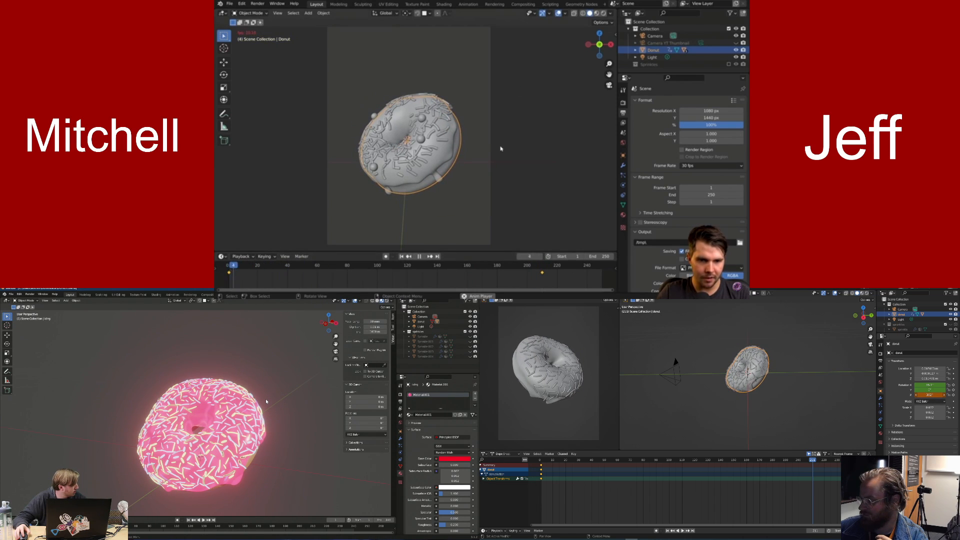
Play back the keyframed rotation and stop it past the second keyframe to review the donut's turn
{"action": "key", "text": "space"}
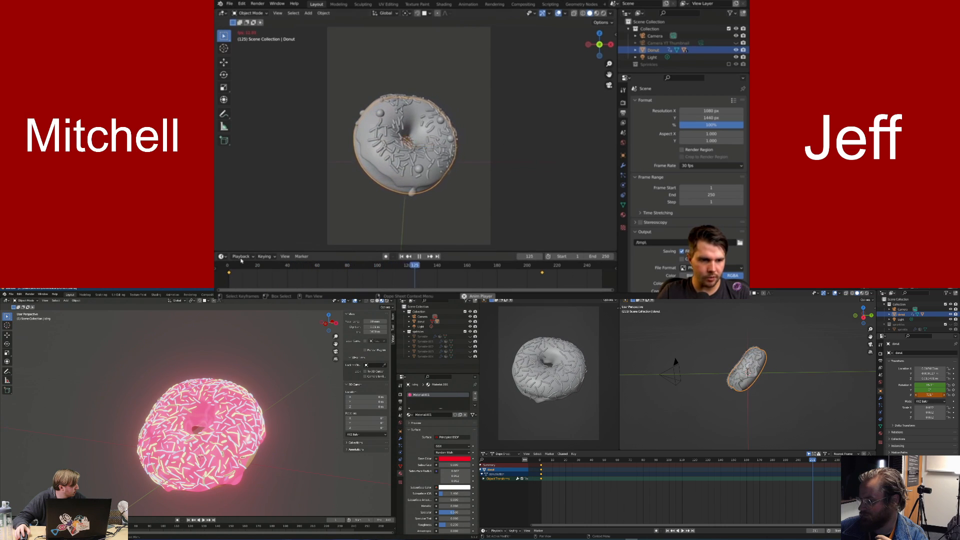
{"action": "right_click", "coordinate": [242, 120]}
{"action": "mouse_move", "coordinate": [283, 430]}
{"action": "middle_mouse_down"}
{"action": "mouse_move", "coordinate": [311, 439]}
{"action": "mouse_move", "coordinate": [278, 442]}
{"action": "middle_mouse_up"}
{"action": "key", "text": "space"}
{"action": "scroll", "coordinate": [537, 272], "scroll_direction": "down", "scroll_amount": 2}
{"action": "mouse_move", "coordinate": [586, 273]}
{"action": "middle_mouse_down"}
{"action": "mouse_move", "coordinate": [537, 272]}
{"action": "mouse_move", "coordinate": [555, 270]}
{"action": "middle_mouse_up"}
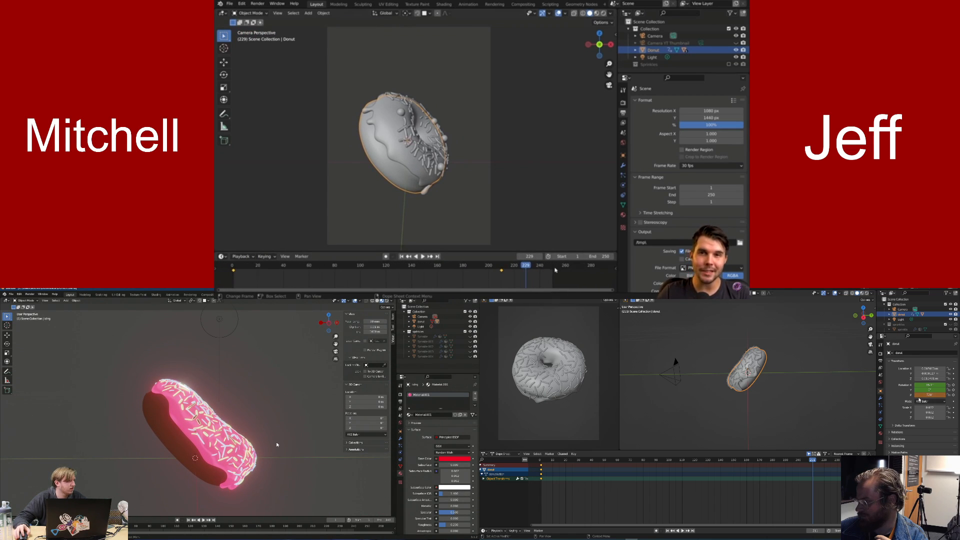
Keyframe the rotation of the grey donut in the two-viewport scene and pause the tutorial video
{"action": "key", "text": "i"}
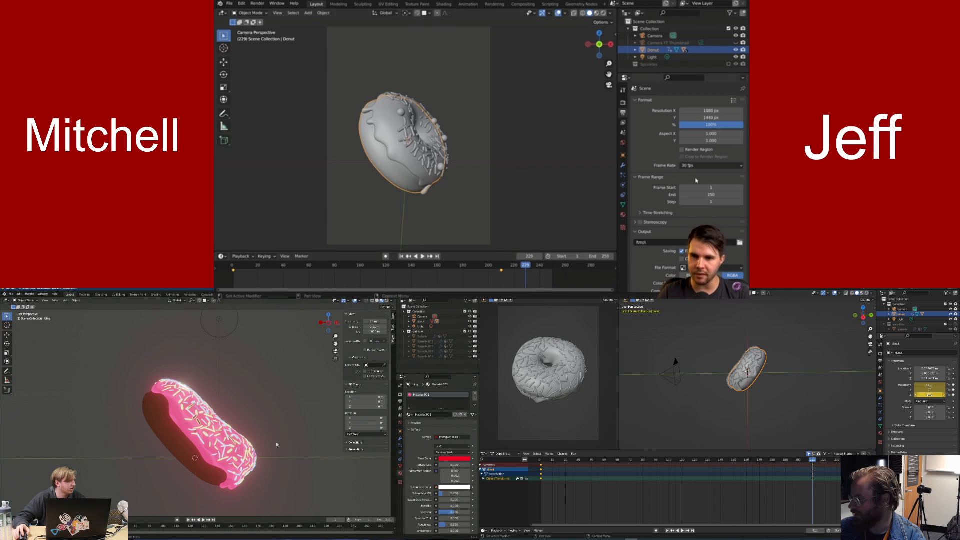
{"action": "left_click", "coordinate": [593, 211]}
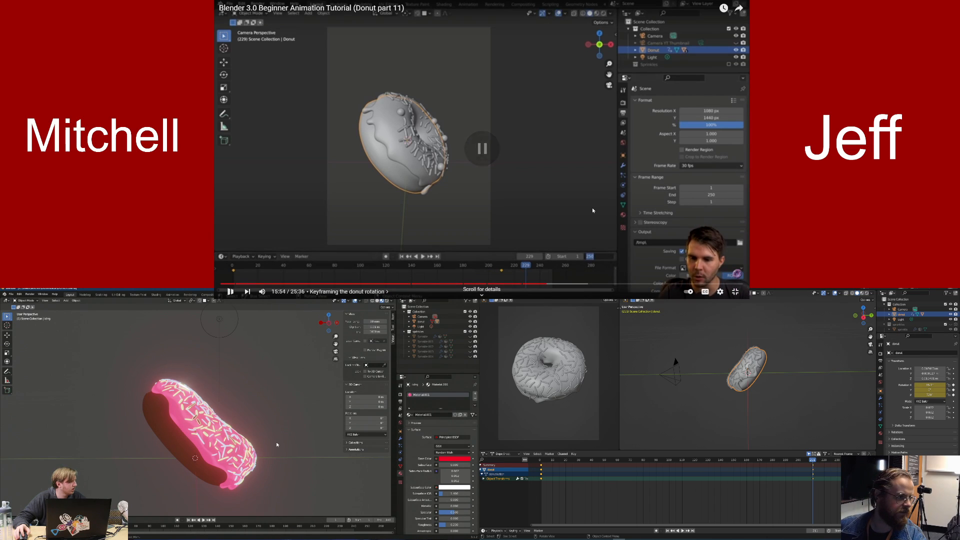
Select the textured donut's base, display its transform values, and set its X rotation to 55°
{"action": "scroll", "coordinate": [328, 426], "scroll_direction": "up", "scroll_amount": 1}
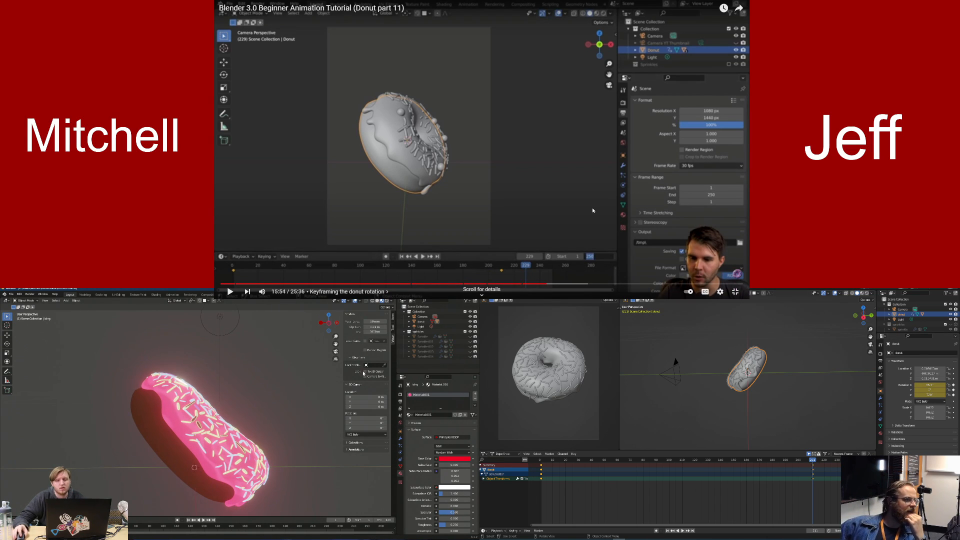
{"action": "left_click", "coordinate": [389, 321]}
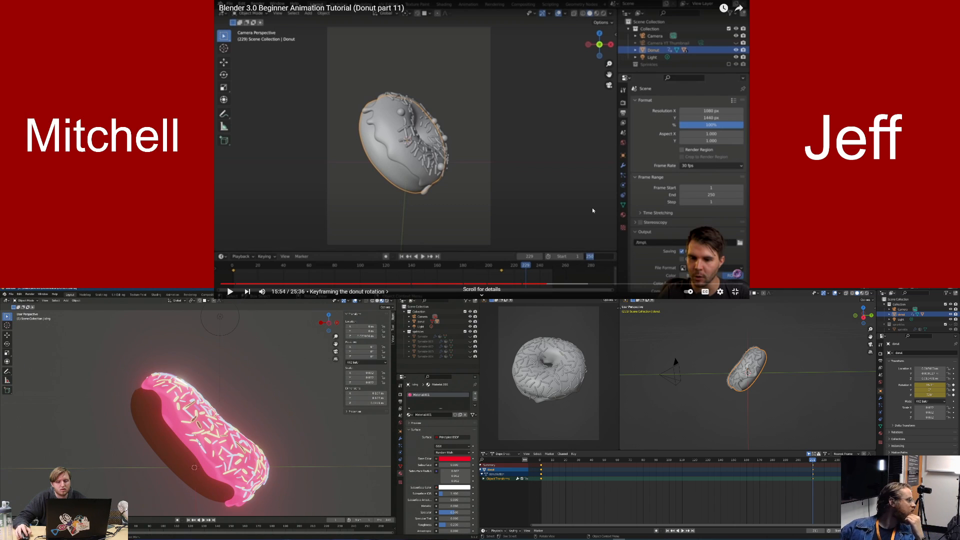
{"action": "left_click", "coordinate": [186, 453]}
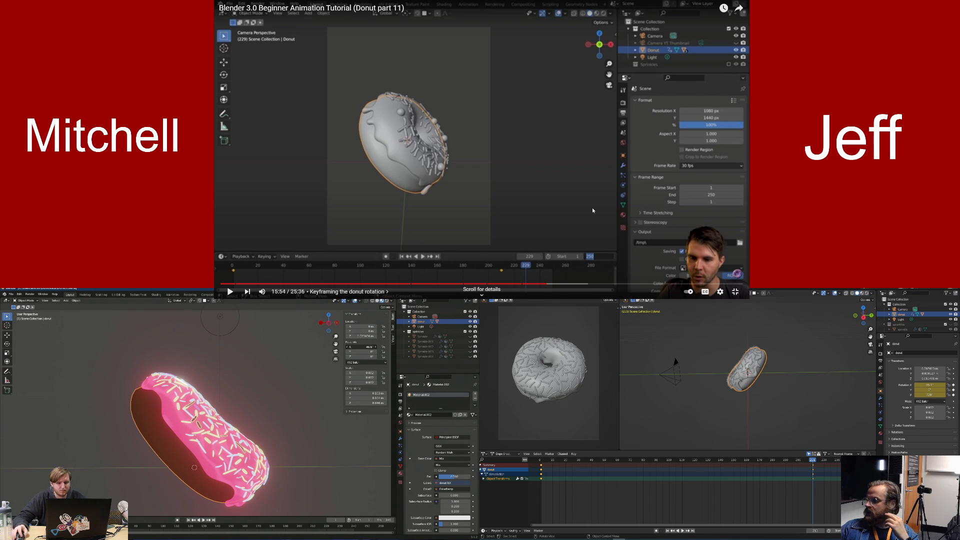
{"action": "left_click_drag", "start_coordinate": [364, 347], "coordinate": [369, 347]}
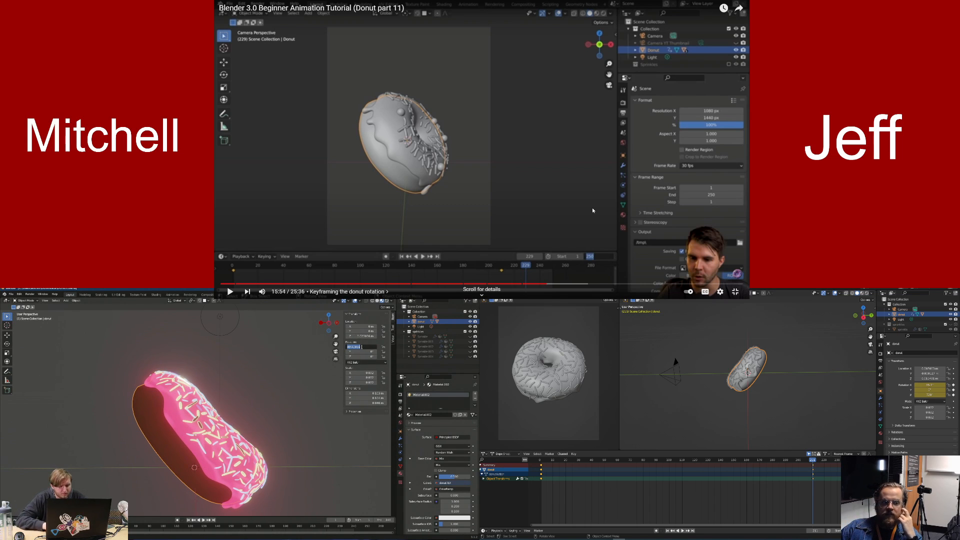
{"action": "type", "text": "55"}
{"action": "key", "text": "Return"}
Rotate the textured donut around the global Z axis so its iced side faces the camera
{"action": "middle_click_drag", "start_coordinate": [315, 369], "coordinate": [249, 404]}
{"action": "scroll", "coordinate": [251, 396], "scroll_direction": "down", "scroll_amount": 7}
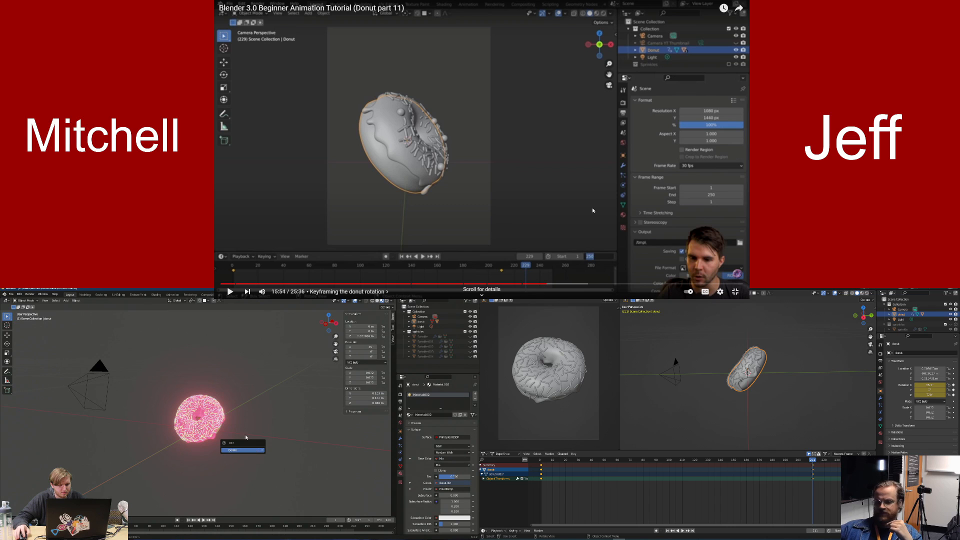
{"action": "right_click", "coordinate": [237, 412]}
{"action": "middle_click_drag", "start_coordinate": [320, 410], "coordinate": [193, 415]}
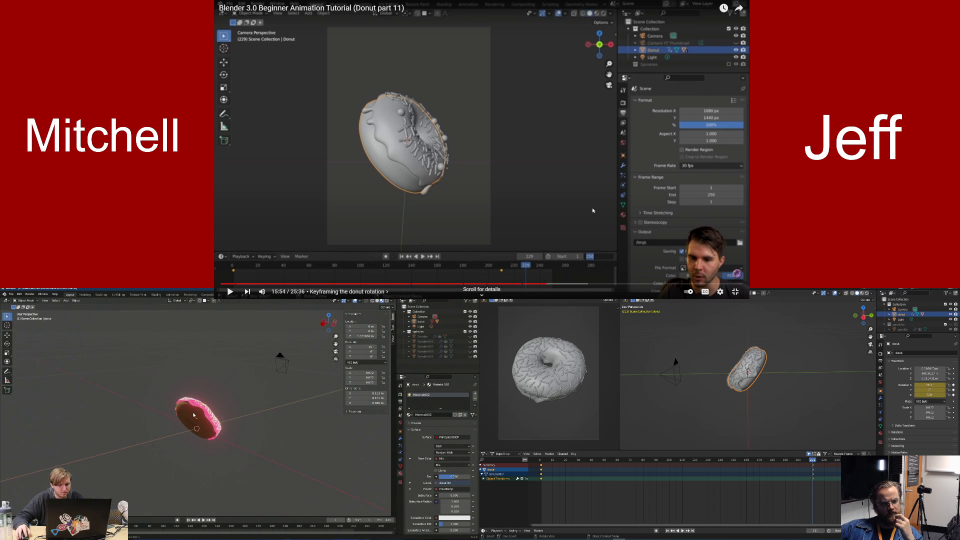
{"action": "middle_click_drag", "start_coordinate": [265, 435], "coordinate": [304, 439]}
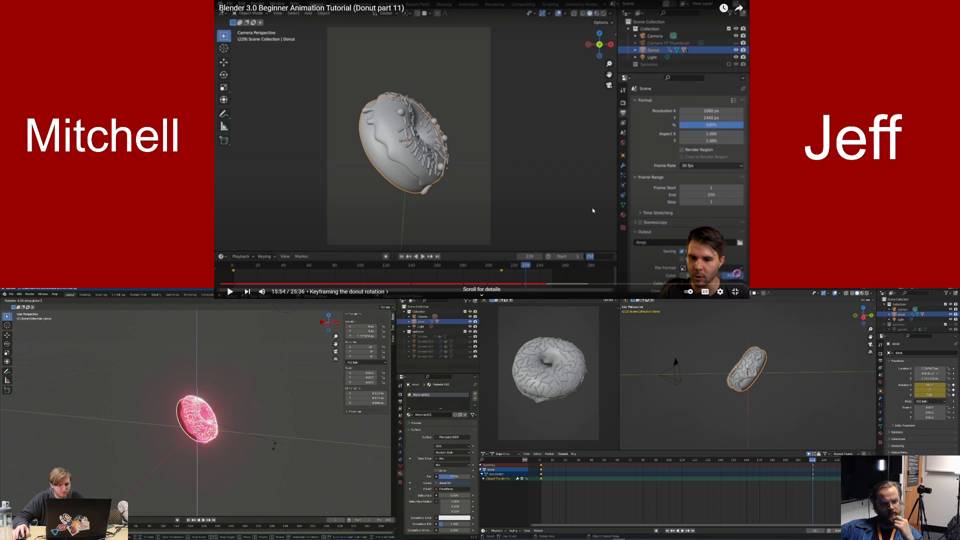
{"action": "left_click", "coordinate": [266, 439]}
{"action": "middle_click_drag", "start_coordinate": [266, 439], "coordinate": [181, 499]}
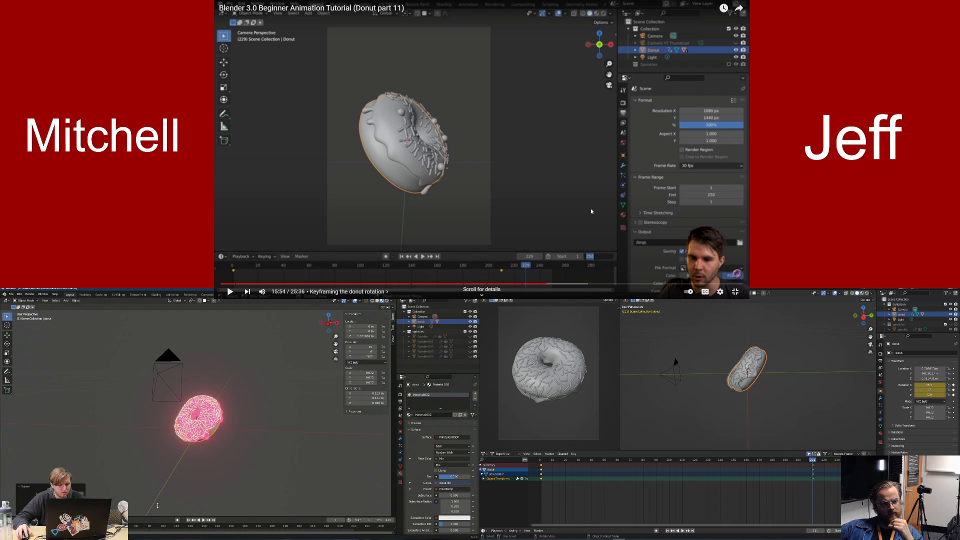
Enlarge the timeline beneath the textured donut and resume the tutorial video
{"action": "left_click_drag", "start_coordinate": [157, 506], "coordinate": [176, 500]}
{"action": "middle_click_drag", "start_coordinate": [250, 423], "coordinate": [245, 428]}
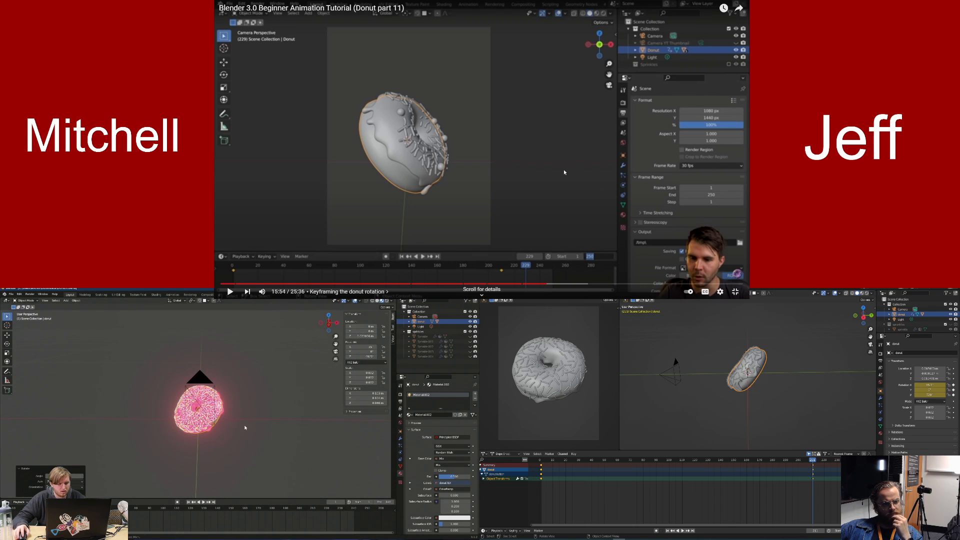
{"action": "left_click", "coordinate": [555, 165]}
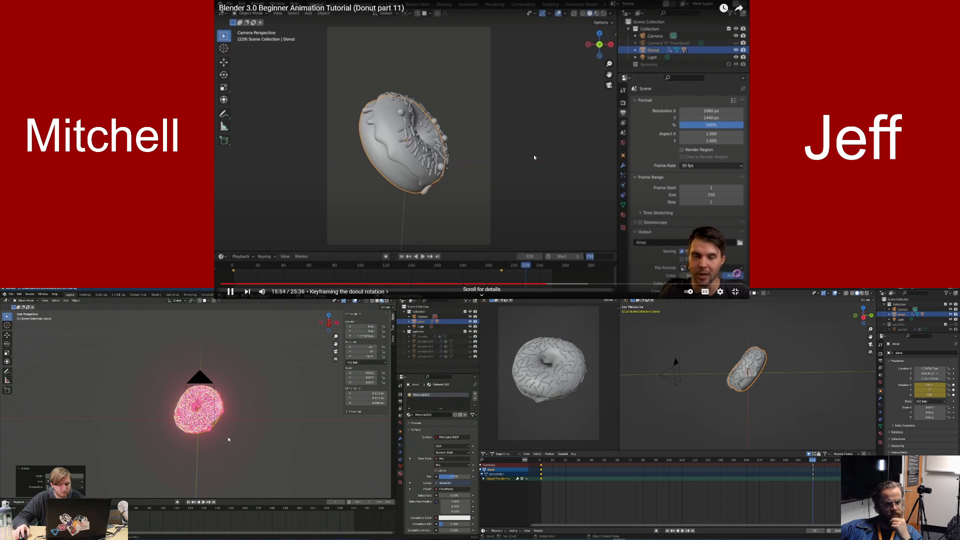
Apply the scale of the textured donut's base
{"action": "key", "text": "i"}
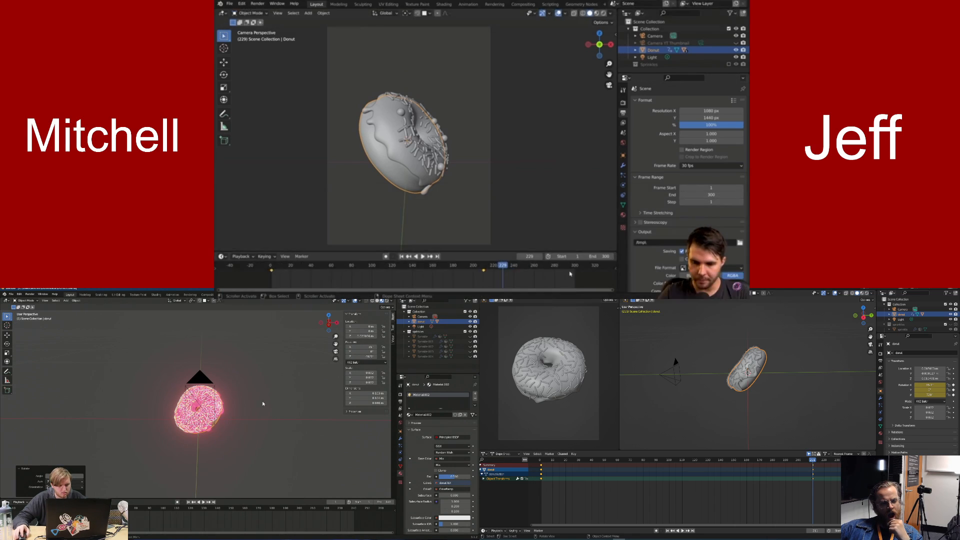
{"action": "key", "text": "shift+a"}
{"action": "key", "text": "Escape"}
{"action": "key", "text": "ctrl+a"}
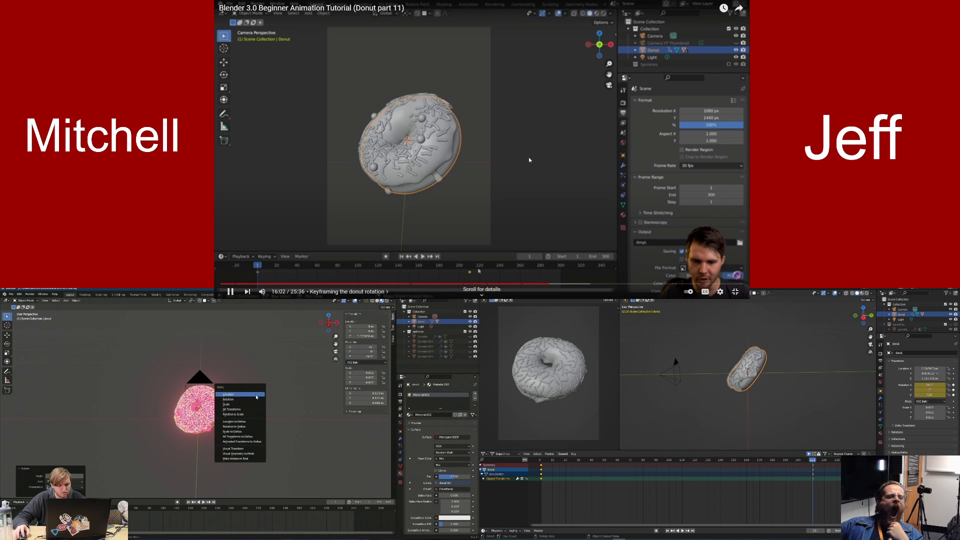
{"action": "left_click", "coordinate": [246, 405]}
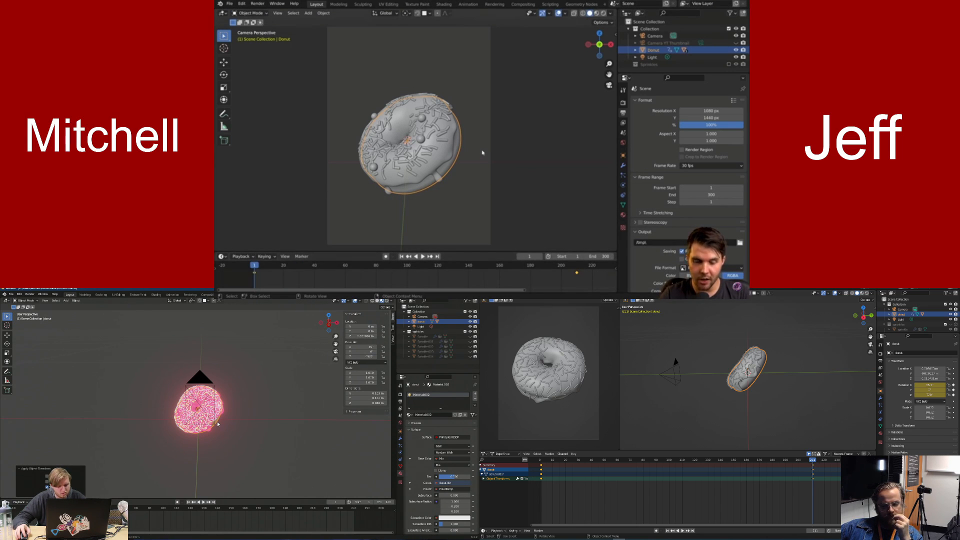
Insert a Location, Rotation & Scale keyframe for the textured donut and play the animation
{"action": "key", "text": "i"}
{"action": "left_click", "coordinate": [206, 445]}
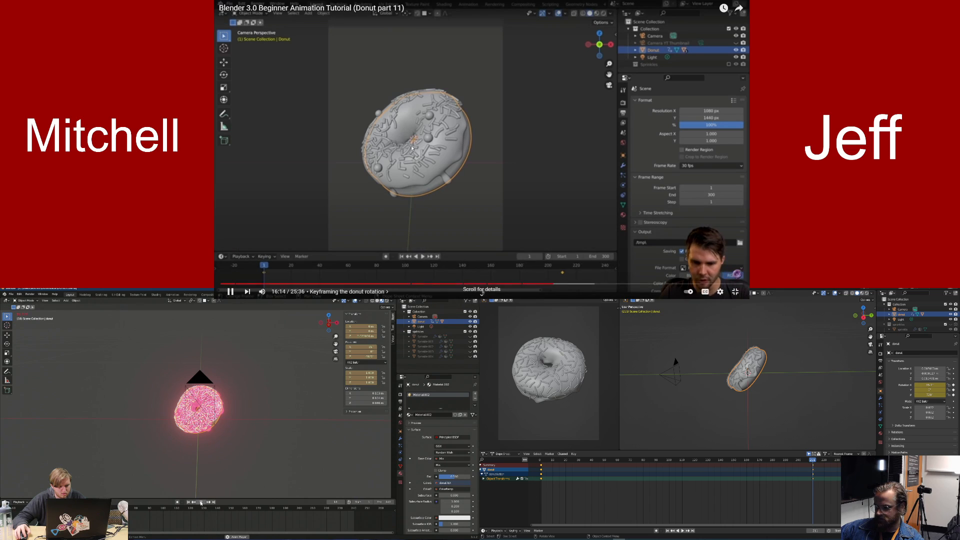
{"action": "left_click", "coordinate": [202, 503]}
{"action": "scroll", "coordinate": [514, 281], "scroll_direction": "up", "scroll_amount": 3}
{"action": "key", "text": "space"}
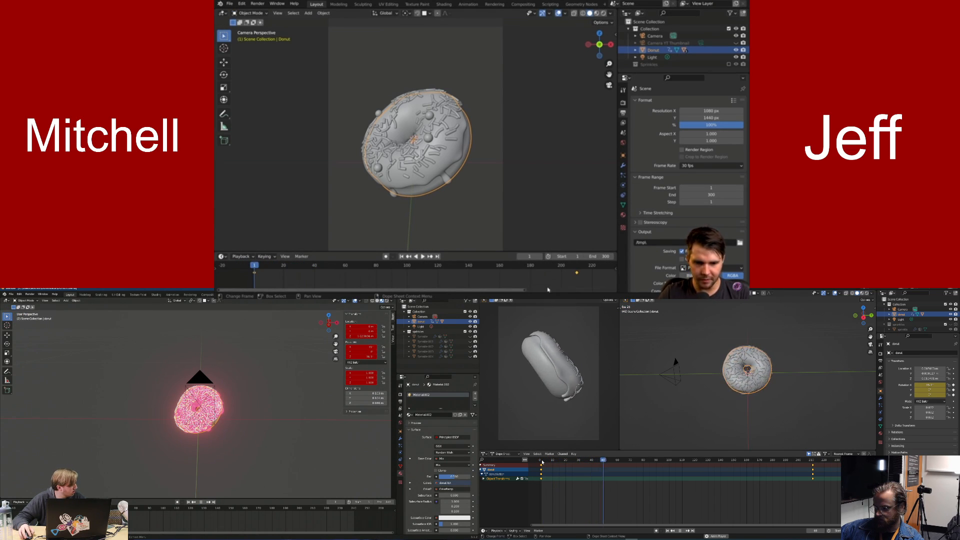
Inspect the donut's keyframes across the timeline and stop the grey donut's running playback
{"action": "scroll", "coordinate": [526, 279], "scroll_direction": "down", "scroll_amount": 3}
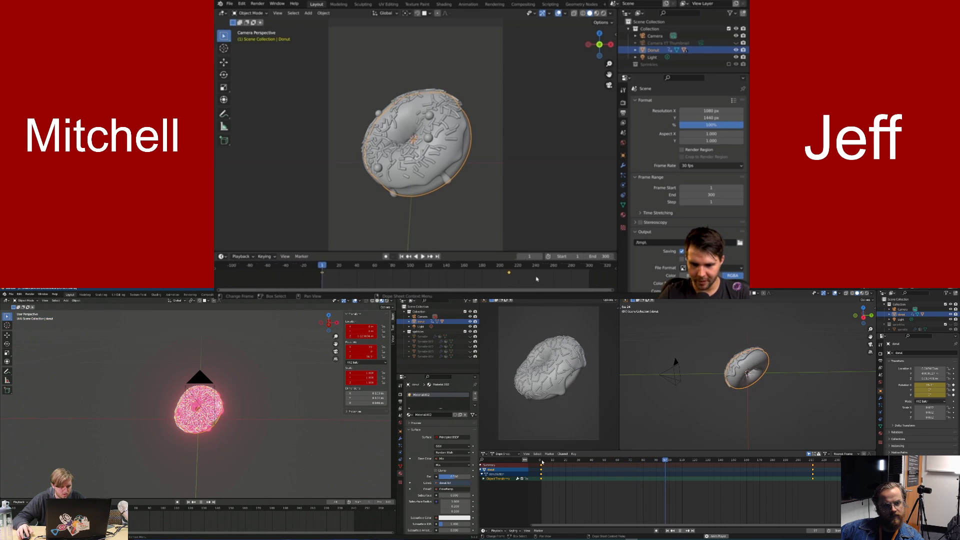
{"action": "scroll", "coordinate": [510, 282], "scroll_direction": "up", "scroll_amount": 1}
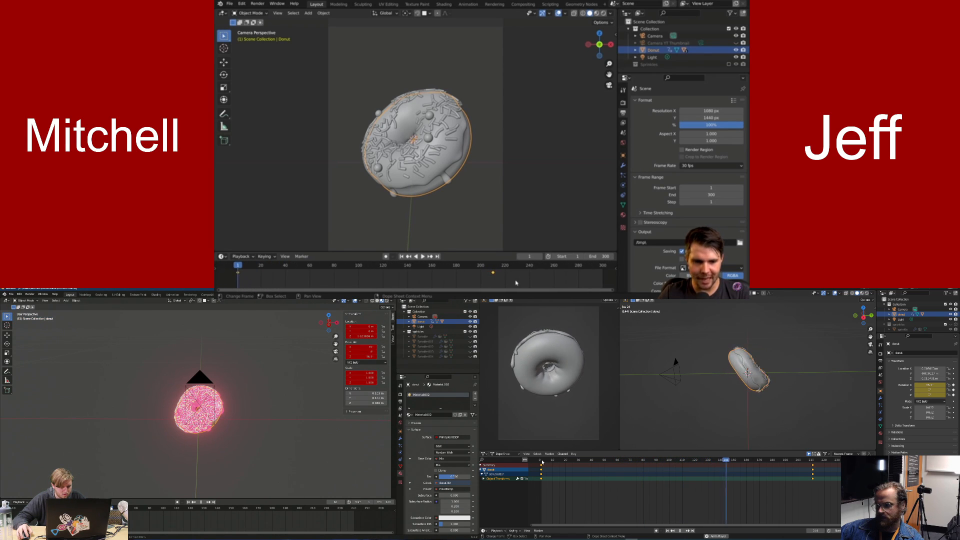
{"action": "mouse_move", "coordinate": [217, 456]}
{"action": "middle_mouse_down"}
{"action": "mouse_move", "coordinate": [250, 444]}
{"action": "mouse_move", "coordinate": [218, 448]}
{"action": "middle_mouse_up"}
{"action": "key", "text": "space"}
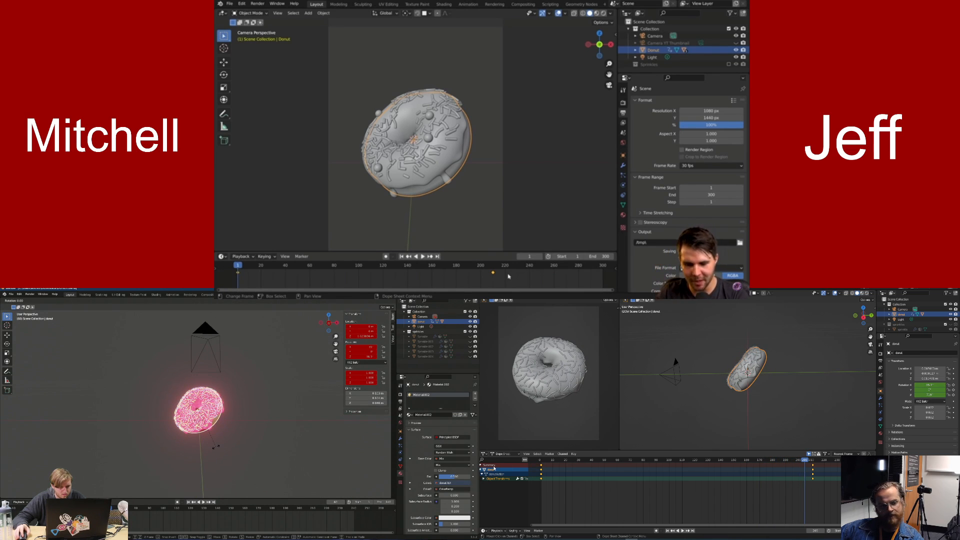
Rotate the textured donut around the global Z axis and return the grey donut's playhead to its first keyframe
{"action": "scroll", "coordinate": [510, 276], "scroll_direction": "up", "scroll_amount": 4, "text": "ctrl"}
{"action": "key", "text": "z"}
{"action": "scroll", "coordinate": [505, 276], "scroll_direction": "down", "scroll_amount": 2}
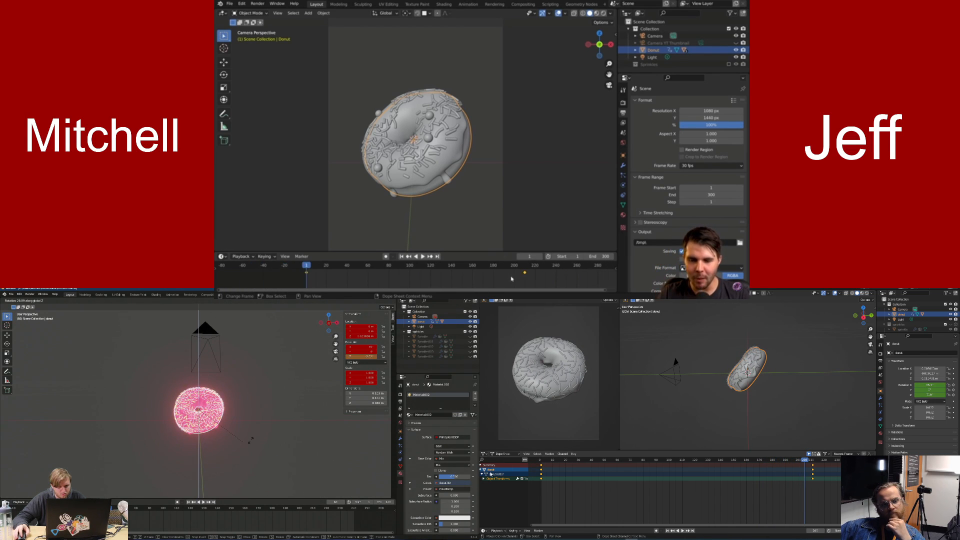
{"action": "scroll", "coordinate": [520, 276], "scroll_direction": "up", "scroll_amount": 2}
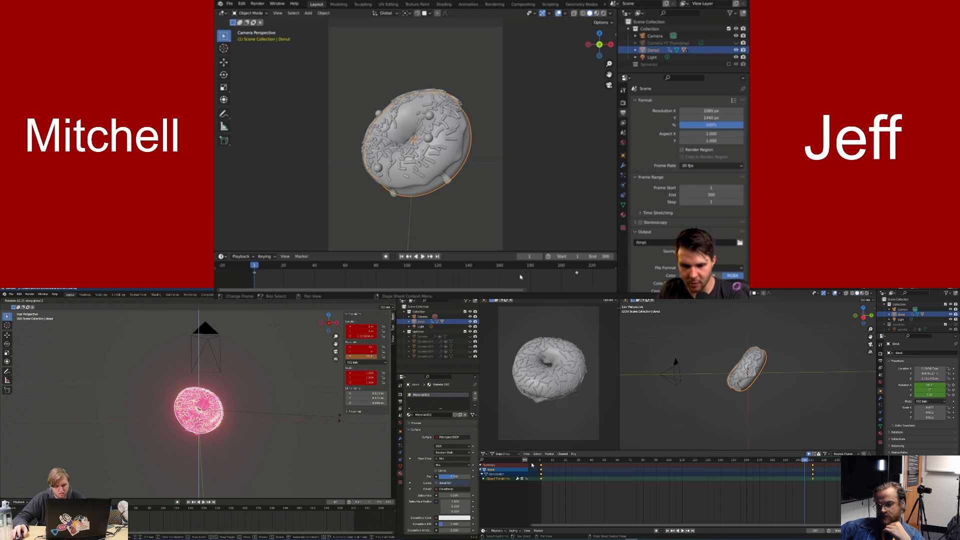
{"action": "scroll", "coordinate": [520, 277], "scroll_direction": "down", "scroll_amount": 3}
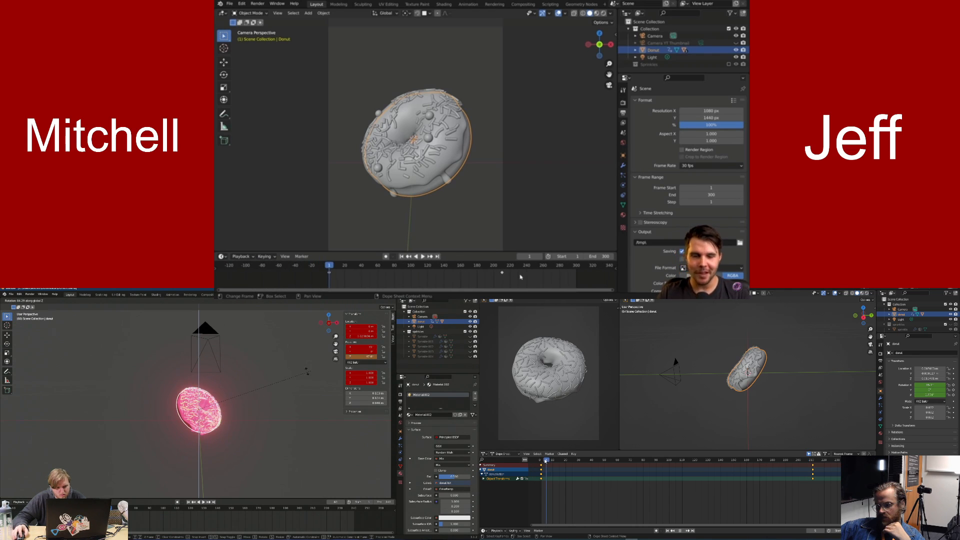
{"action": "scroll", "coordinate": [489, 280], "scroll_direction": "up", "scroll_amount": 3}
{"action": "mouse_move", "coordinate": [542, 460]}
{"action": "left_mouse_down"}
{"action": "mouse_move", "coordinate": [817, 463]}
{"action": "mouse_move", "coordinate": [539, 450]}
{"action": "left_mouse_up"}
Scrub the donut's timeline to frame 210, play the rotation to check it, and return to frame 1
{"action": "left_click_drag", "start_coordinate": [381, 270], "coordinate": [487, 267]}
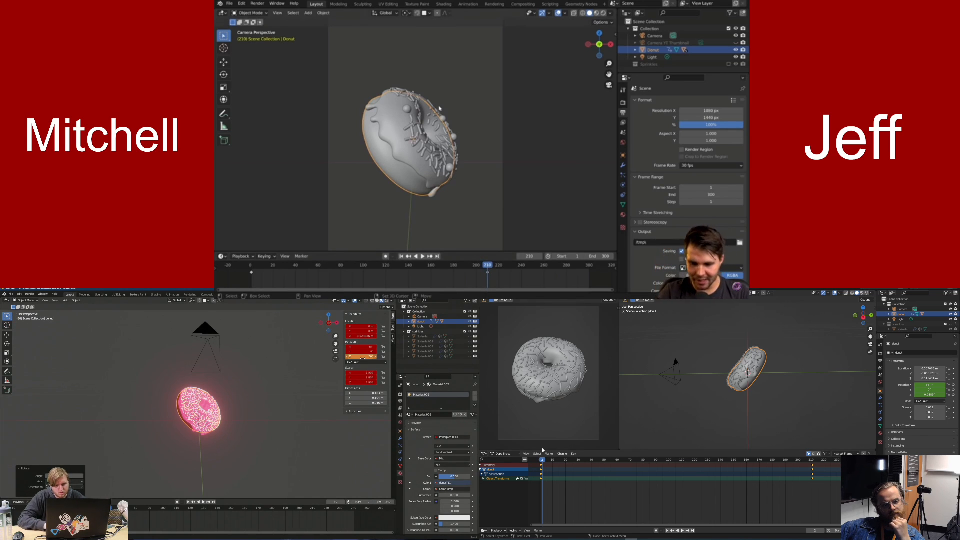
{"action": "key", "text": "space"}
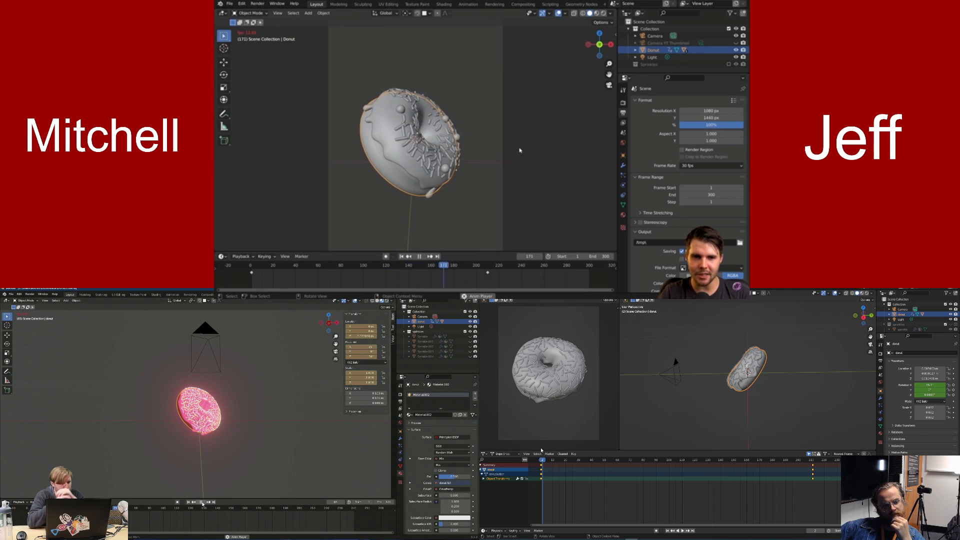
{"action": "key", "text": "space"}
{"action": "key", "text": "shift+Left"}
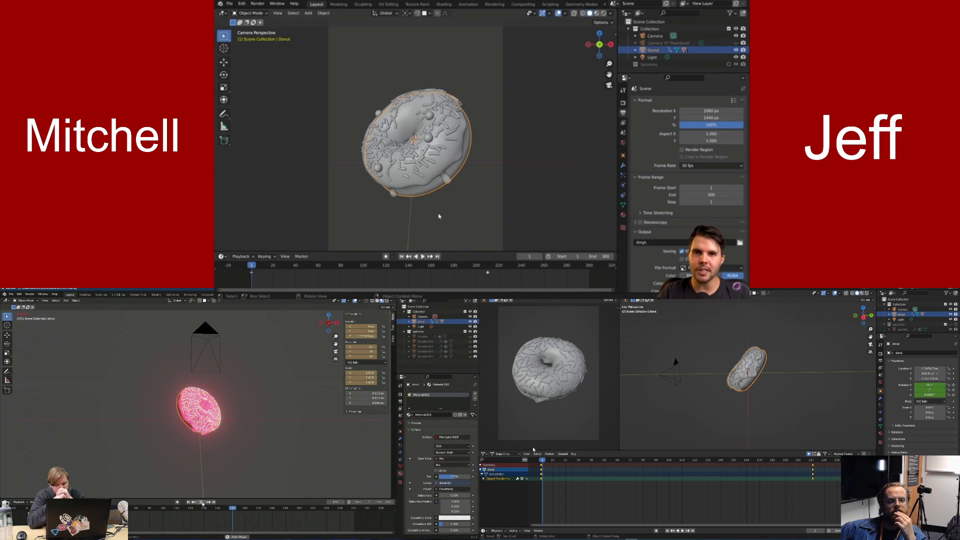
{"action": "scroll", "coordinate": [596, 423], "scroll_direction": "up", "scroll_amount": 1}
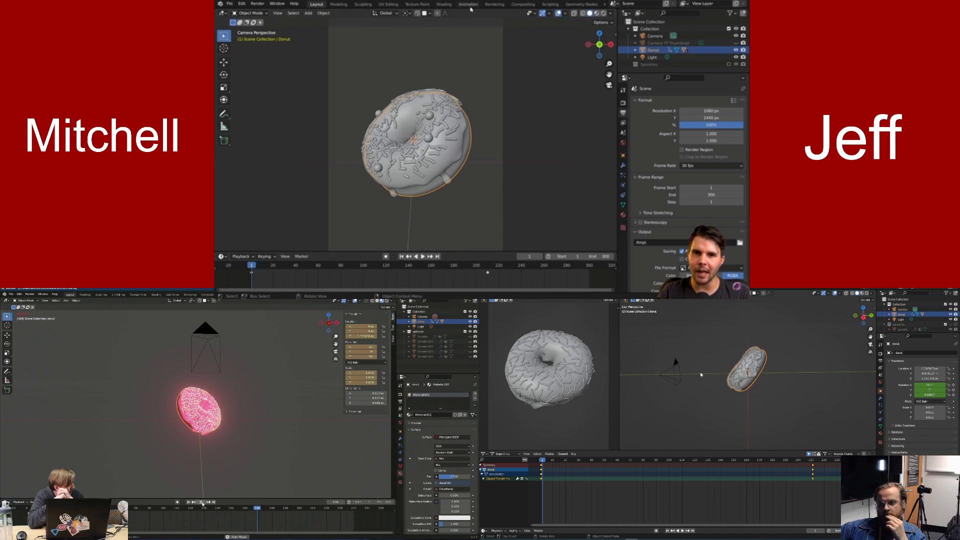
Switch to the Animation workspace and show the donut through the scene camera in the large viewport
{"action": "left_click", "coordinate": [469, 5]}
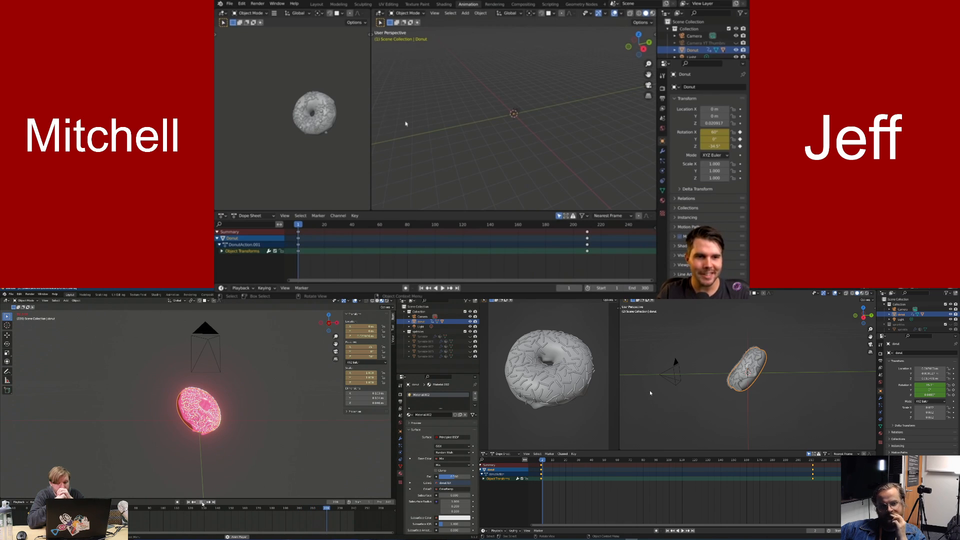
{"action": "scroll", "coordinate": [523, 121], "scroll_direction": "up", "scroll_amount": 6}
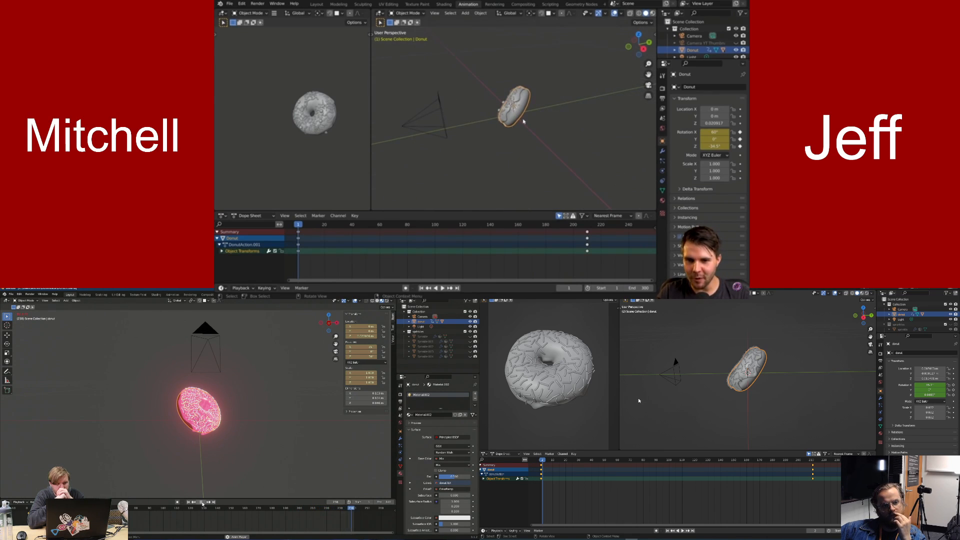
{"action": "key", "text": "KP_0"}
{"action": "scroll", "coordinate": [414, 117], "scroll_direction": "up", "scroll_amount": 3}
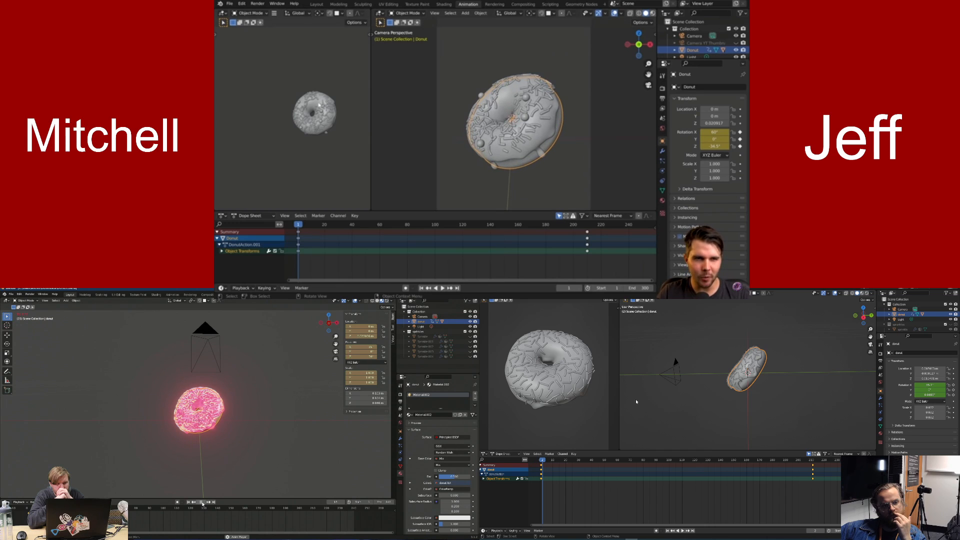
Turn the small donut viewport into a Graph Editor, widen it and fit the rotation curves into view
{"action": "left_click", "coordinate": [223, 14]}
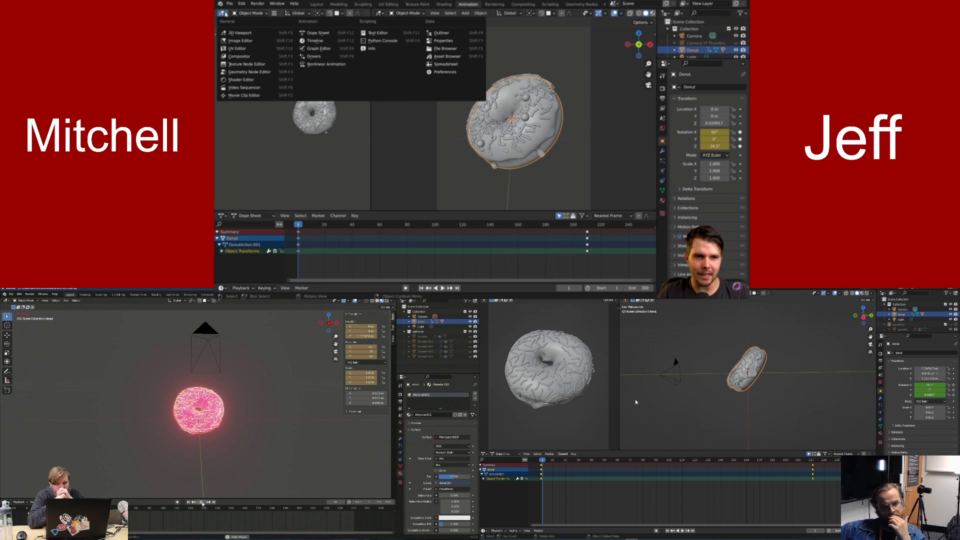
{"action": "left_click", "coordinate": [223, 13]}
{"action": "left_click", "coordinate": [224, 14]}
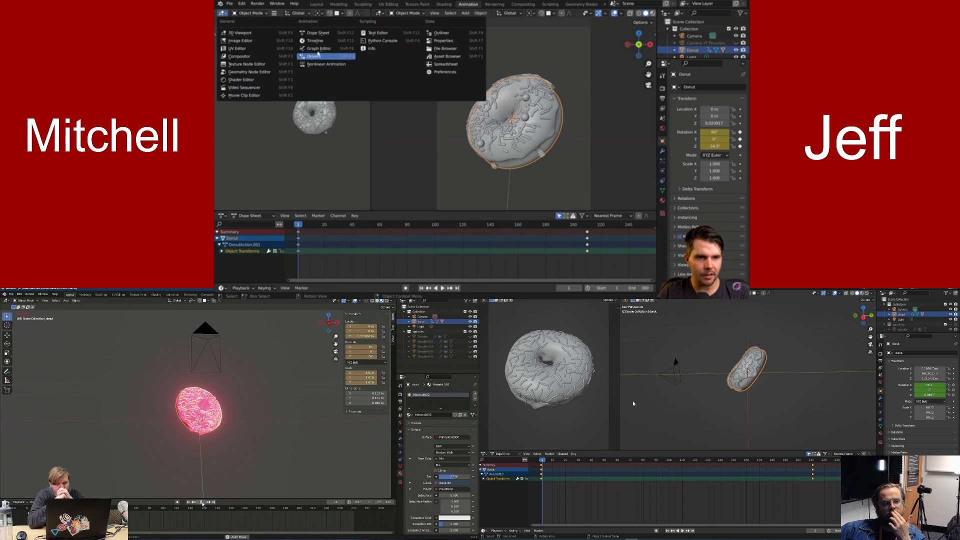
{"action": "left_click", "coordinate": [319, 48]}
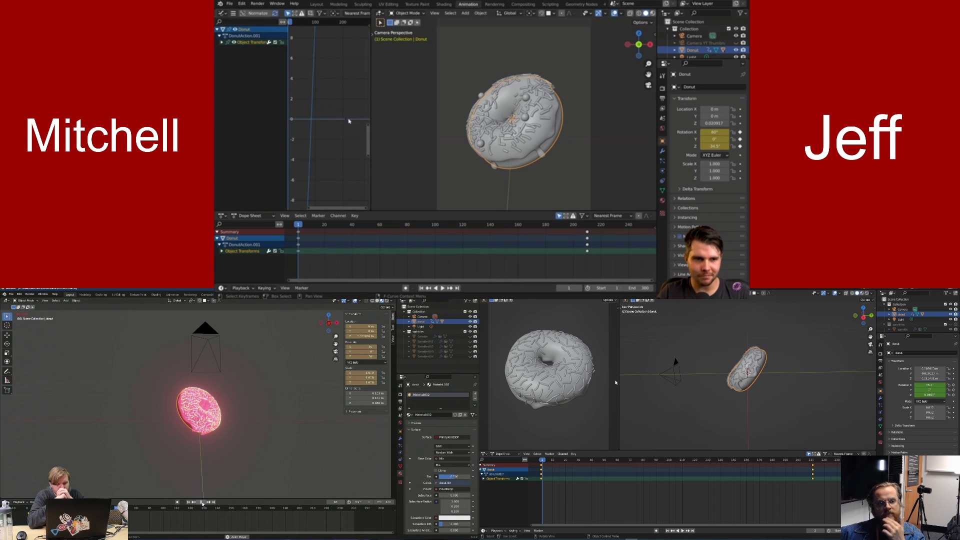
{"action": "left_click_drag", "start_coordinate": [371, 120], "coordinate": [419, 116]}
{"action": "middle_click_drag", "start_coordinate": [375, 75], "coordinate": [390, 112], "text": "ctrl"}
{"action": "scroll", "coordinate": [382, 114], "scroll_direction": "down", "scroll_amount": 9}
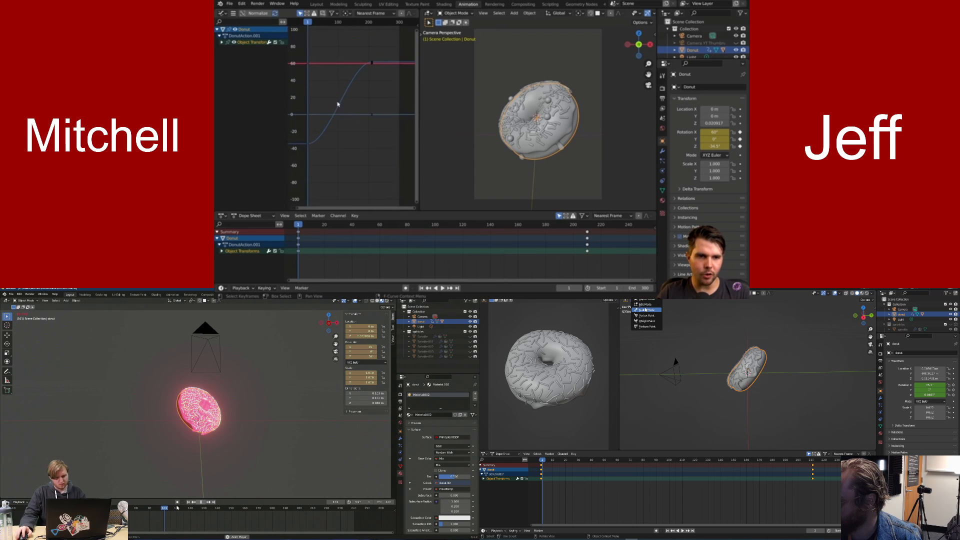
Stop the textured donut's playback and turn the perspective viewport beside the grey camera view into a Graph Editor
{"action": "left_click", "coordinate": [202, 502]}
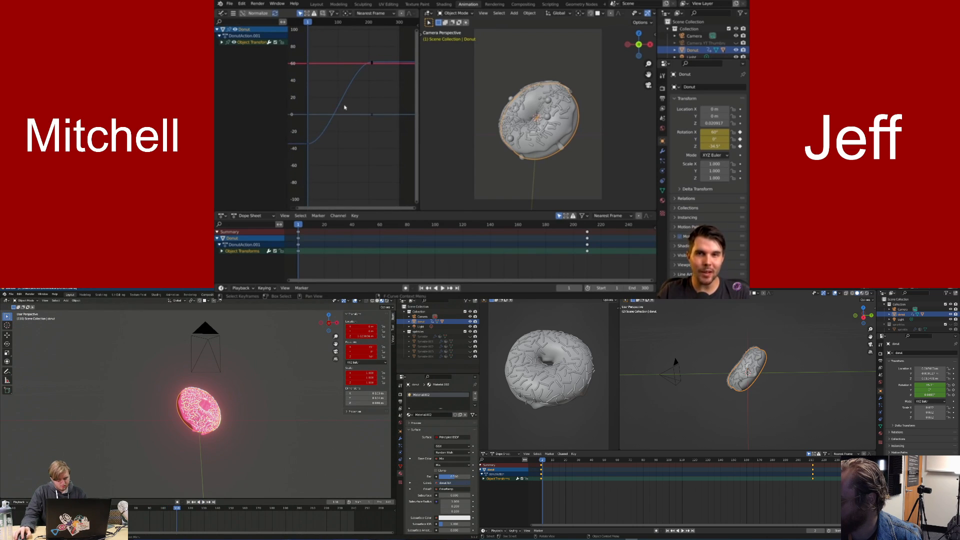
{"action": "left_click", "coordinate": [626, 293]}
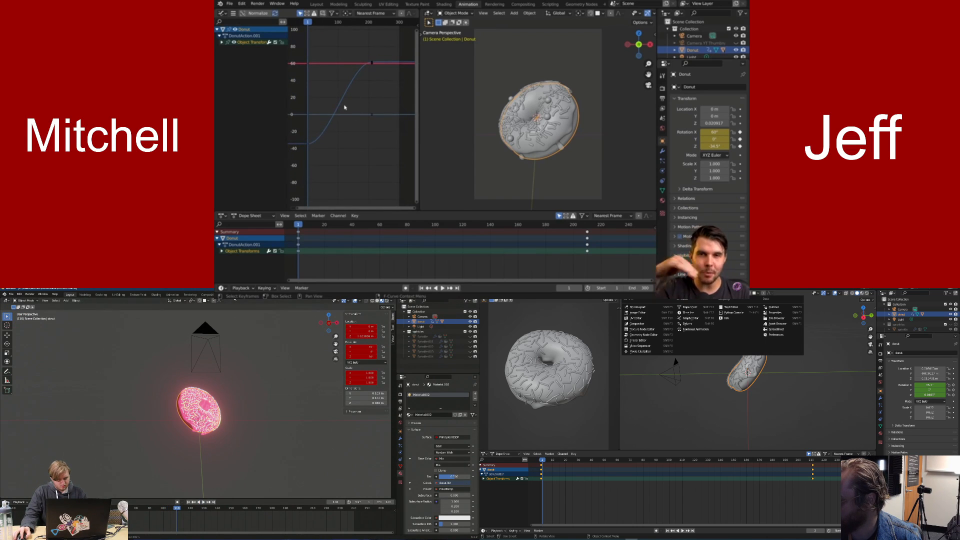
{"action": "left_click", "coordinate": [693, 318]}
{"action": "scroll", "coordinate": [724, 364], "scroll_direction": "down", "scroll_amount": 14}
{"action": "mouse_move", "coordinate": [354, 123]}
{"action": "middle_mouse_down", "text": "ctrl"}
{"action": "mouse_move", "coordinate": [369, 65]}
{"action": "mouse_move", "coordinate": [356, 142]}
{"action": "mouse_move", "coordinate": [377, 106]}
{"action": "mouse_move", "coordinate": [359, 116]}
{"action": "middle_mouse_up", "text": "ctrl"}
{"action": "scroll", "coordinate": [724, 366], "scroll_direction": "down", "scroll_amount": 8}
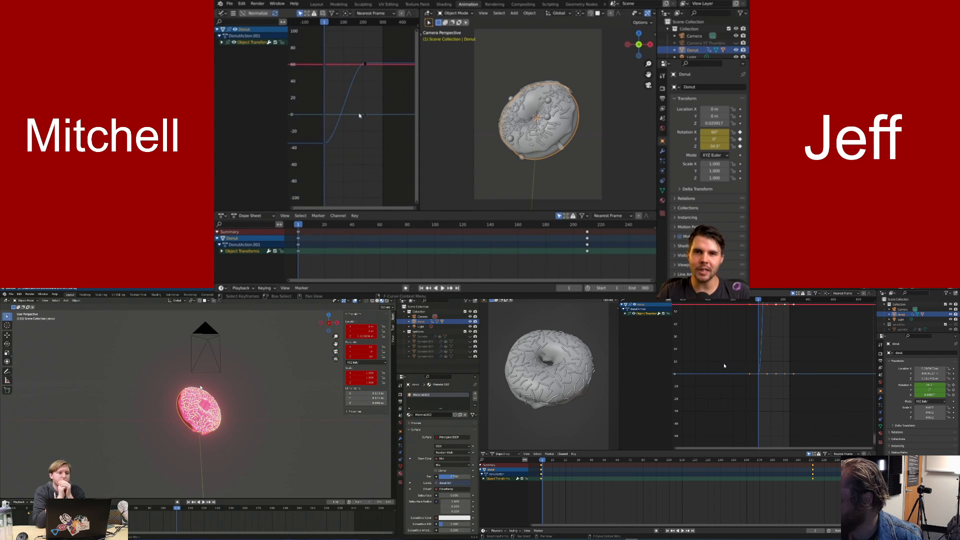
{"action": "middle_click_drag", "start_coordinate": [739, 346], "coordinate": [694, 411]}
{"action": "middle_click_drag", "start_coordinate": [359, 115], "coordinate": [346, 85], "text": "ctrl"}
{"action": "scroll", "coordinate": [707, 392], "scroll_direction": "down", "scroll_amount": 8}
{"action": "scroll", "coordinate": [707, 391], "scroll_direction": "down", "scroll_amount": 3}
{"action": "scroll", "coordinate": [707, 389], "scroll_direction": "down", "scroll_amount": 1}
Open the Animation workspace for the textured donut and bring the donut into close view in its perspective viewport
{"action": "left_click", "coordinate": [172, 294]}
{"action": "middle_click_drag", "start_coordinate": [707, 381], "coordinate": [707, 403], "text": "ctrl"}
{"action": "middle_click_drag", "start_coordinate": [346, 85], "coordinate": [339, 83], "text": "ctrl"}
{"action": "middle_click_drag", "start_coordinate": [708, 404], "coordinate": [706, 414], "text": "ctrl"}
{"action": "middle_click_drag", "start_coordinate": [338, 82], "coordinate": [360, 81], "text": "ctrl"}
{"action": "middle_click_drag", "start_coordinate": [706, 415], "coordinate": [705, 420], "text": "ctrl"}
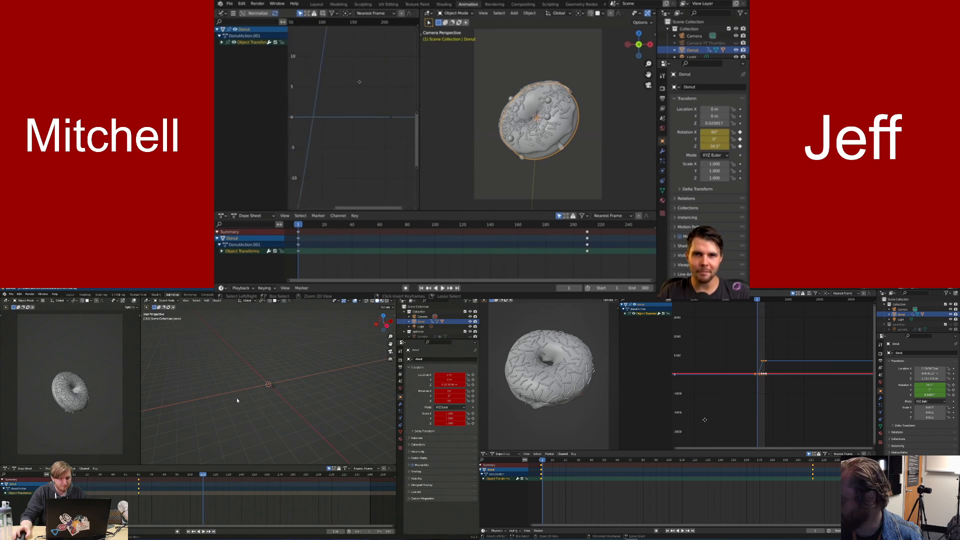
{"action": "middle_click_drag", "start_coordinate": [360, 81], "coordinate": [341, 79], "text": "ctrl"}
{"action": "scroll", "coordinate": [238, 399], "scroll_direction": "up", "scroll_amount": 12}
{"action": "middle_click_drag", "start_coordinate": [705, 420], "coordinate": [705, 422], "text": "ctrl"}
{"action": "mouse_move", "coordinate": [341, 80]}
{"action": "middle_mouse_down", "text": "ctrl"}
{"action": "mouse_move", "coordinate": [360, 79]}
{"action": "mouse_move", "coordinate": [331, 79]}
{"action": "middle_mouse_up", "text": "ctrl"}
{"action": "scroll", "coordinate": [753, 383], "scroll_direction": "up", "scroll_amount": 12}
{"action": "middle_click_drag", "start_coordinate": [239, 400], "coordinate": [301, 400]}
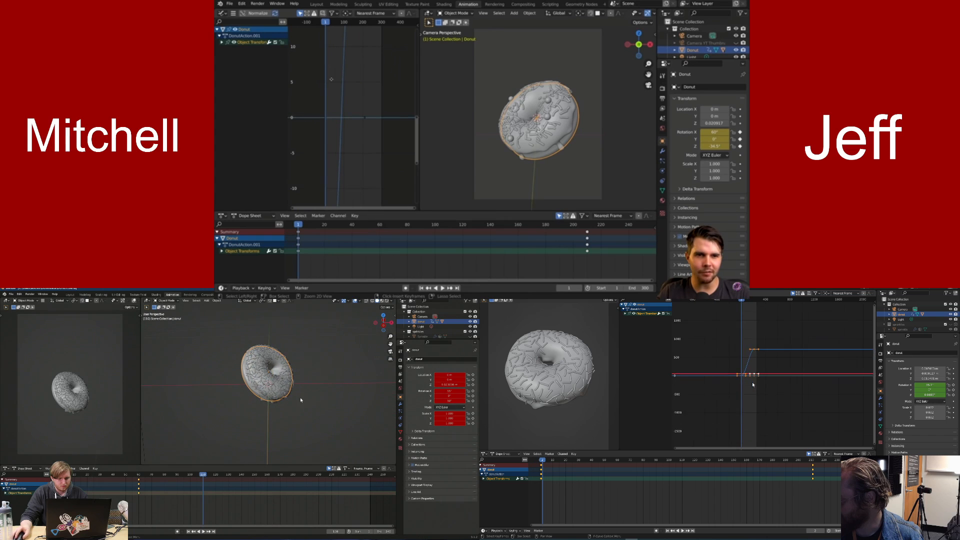
Examine the shape of the donut's rotation curves in the Graph Editor at different horizontal and vertical scales
{"action": "middle_click_drag", "start_coordinate": [331, 79], "coordinate": [359, 80], "text": "ctrl"}
{"action": "middle_click_drag", "start_coordinate": [301, 401], "coordinate": [293, 403]}
{"action": "middle_click_drag", "start_coordinate": [359, 80], "coordinate": [331, 122], "text": "ctrl"}
{"action": "middle_click_drag", "start_coordinate": [293, 403], "coordinate": [297, 395]}
{"action": "middle_click_drag", "start_coordinate": [332, 122], "coordinate": [330, 121], "text": "ctrl"}
{"action": "middle_click_drag", "start_coordinate": [297, 395], "coordinate": [305, 396]}
{"action": "middle_click_drag", "start_coordinate": [750, 380], "coordinate": [741, 388], "text": "ctrl"}
{"action": "middle_click_drag", "start_coordinate": [330, 121], "coordinate": [341, 120], "text": "ctrl"}
{"action": "middle_click_drag", "start_coordinate": [305, 396], "coordinate": [295, 395]}
{"action": "middle_click_drag", "start_coordinate": [741, 388], "coordinate": [737, 392], "text": "ctrl"}
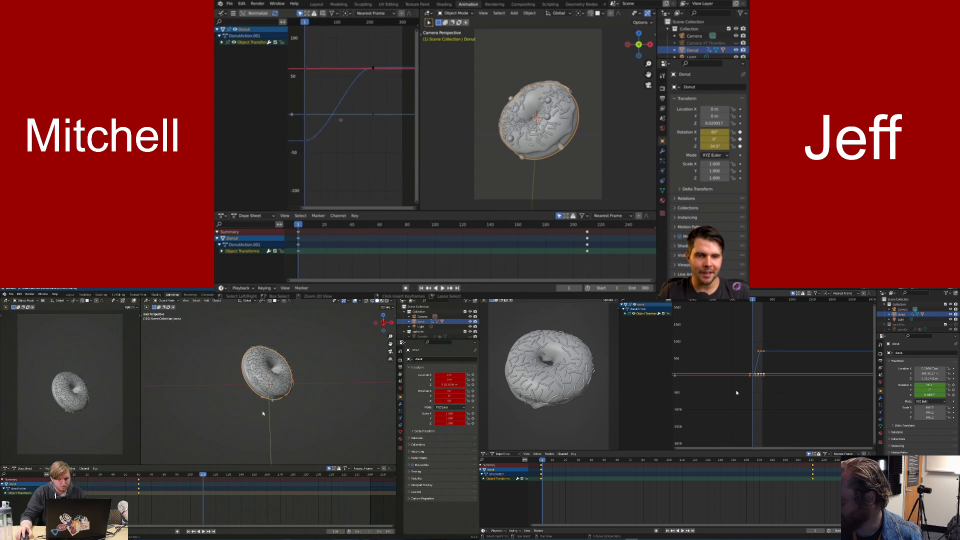
{"action": "middle_click_drag", "start_coordinate": [341, 120], "coordinate": [345, 105], "text": "ctrl"}
{"action": "middle_click_drag", "start_coordinate": [737, 392], "coordinate": [700, 403]}
Play the animation of the donut facing the camera and fit all rotation curves in the Graph Editor
{"action": "left_click", "coordinate": [203, 532]}
{"action": "scroll", "coordinate": [703, 395], "scroll_direction": "up", "scroll_amount": 3}
{"action": "mouse_move", "coordinate": [344, 124]}
{"action": "middle_mouse_down", "text": "ctrl"}
{"action": "mouse_move", "coordinate": [343, 110]}
{"action": "mouse_move", "coordinate": [371, 93]}
{"action": "mouse_move", "coordinate": [345, 110]}
{"action": "middle_mouse_up", "text": "ctrl"}
{"action": "middle_click_drag", "start_coordinate": [703, 394], "coordinate": [797, 373]}
{"action": "middle_click_drag", "start_coordinate": [345, 110], "coordinate": [332, 113], "text": "ctrl"}
{"action": "scroll", "coordinate": [778, 378], "scroll_direction": "up", "scroll_amount": 2}
{"action": "scroll", "coordinate": [778, 376], "scroll_direction": "up", "scroll_amount": 3}
{"action": "key", "text": "Home"}
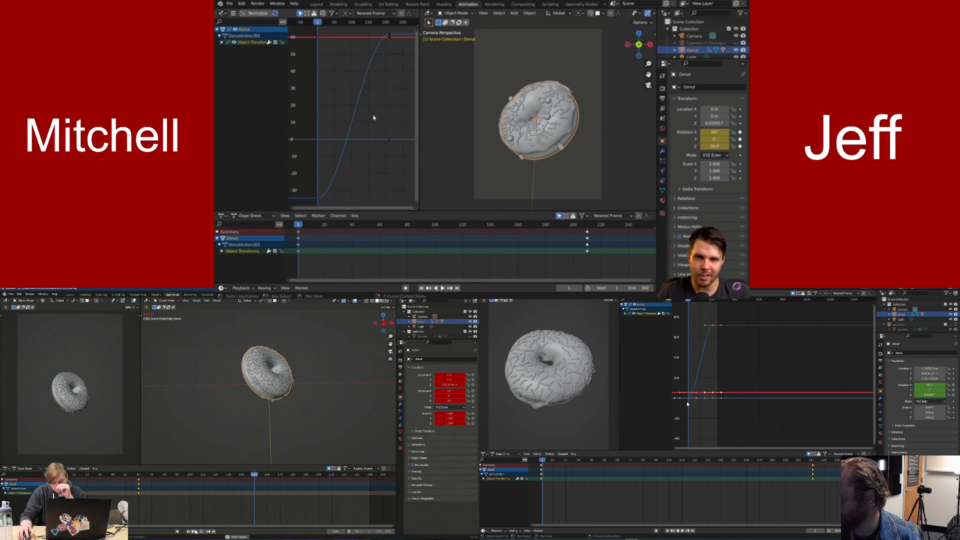
{"action": "scroll", "coordinate": [380, 104], "scroll_direction": "down", "scroll_amount": 1}
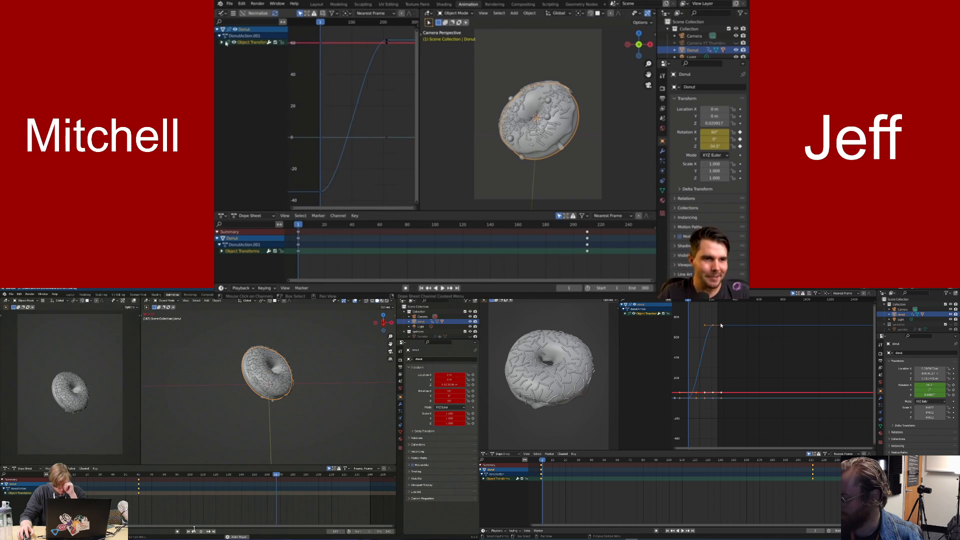
Expand the donut's Object Transforms channels and isolate the Z and Y Euler Rotation curves in turn
{"action": "left_click", "coordinate": [222, 42]}
{"action": "left_click", "coordinate": [201, 532]}
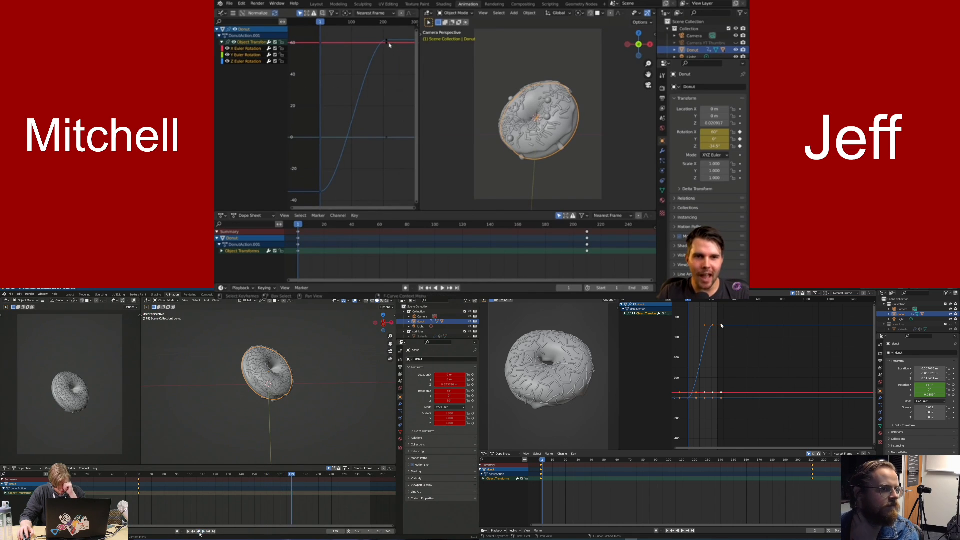
{"action": "left_click", "coordinate": [252, 62]}
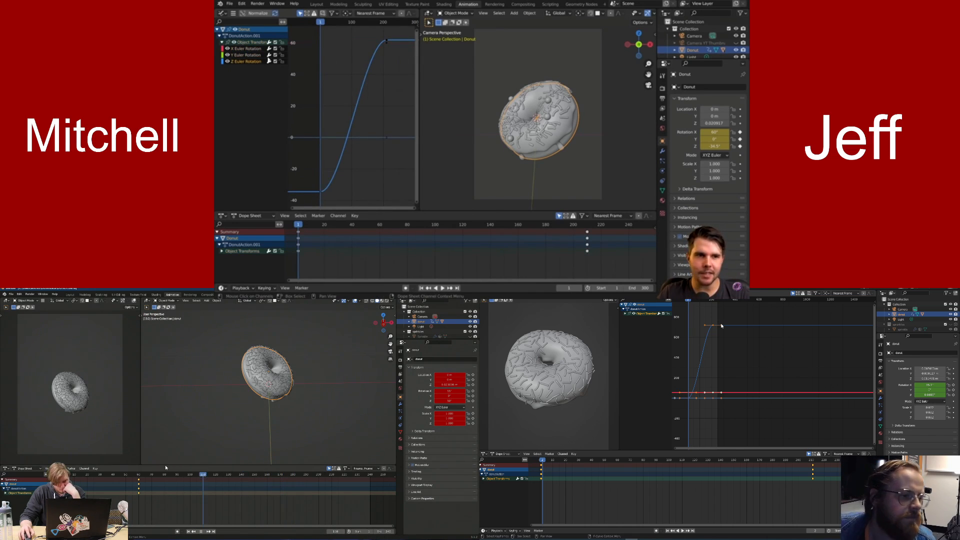
{"action": "left_click", "coordinate": [248, 56]}
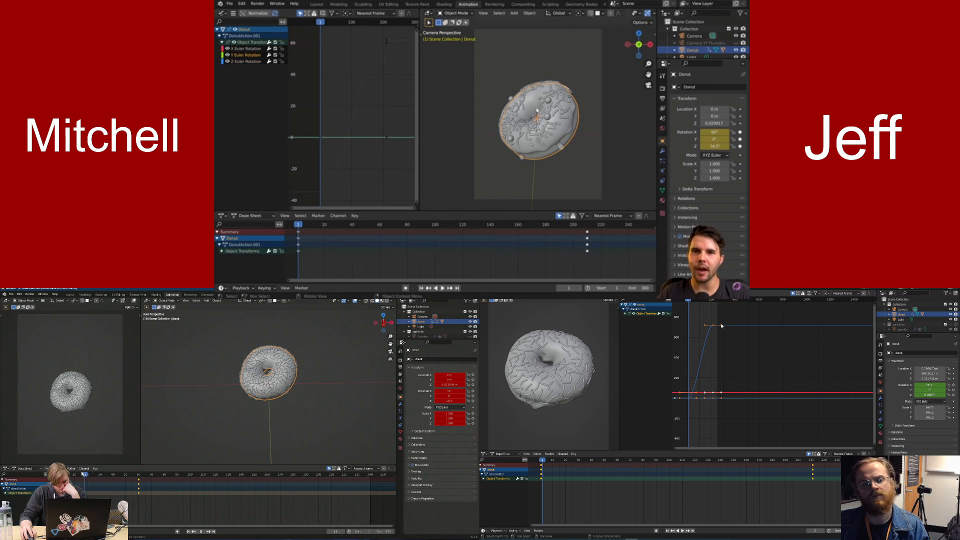
Delete the donut's X and Y Euler Rotation channels, keeping only the Z rotation curve
{"action": "left_click", "coordinate": [250, 49]}
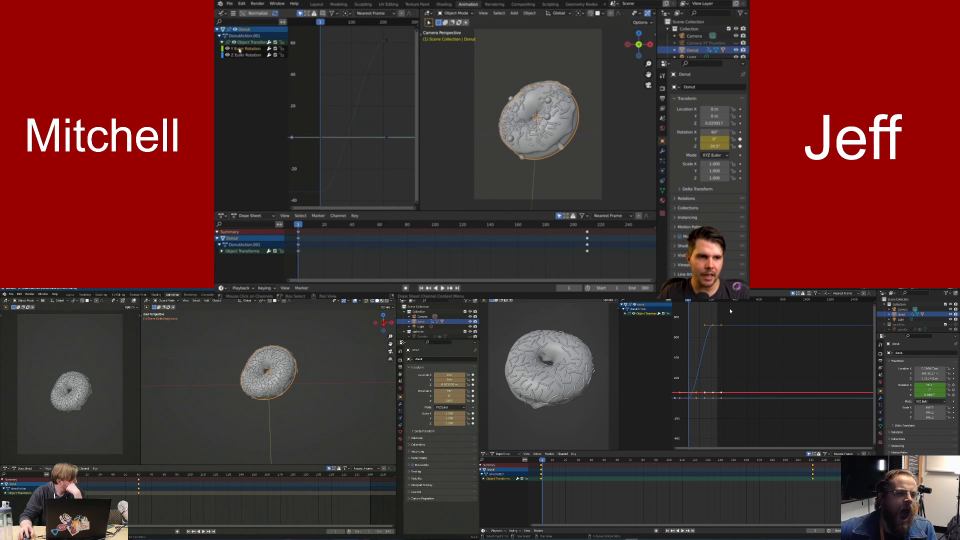
{"action": "key", "text": "x"}
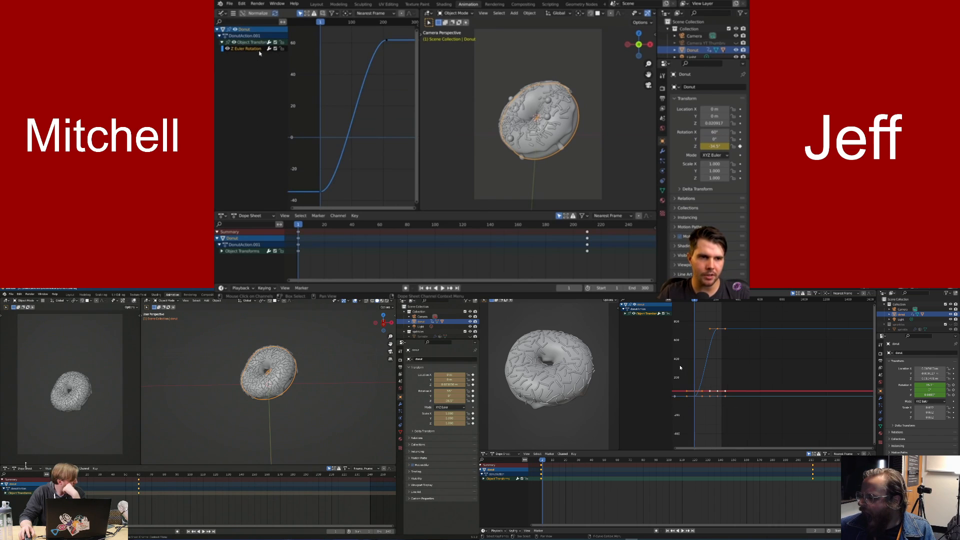
Move the playhead to frame 25 and frame the end keyframe of the Z Euler Rotation curve
{"action": "scroll", "coordinate": [380, 92], "scroll_direction": "down", "scroll_amount": 4}
{"action": "scroll", "coordinate": [370, 85], "scroll_direction": "up", "scroll_amount": 1}
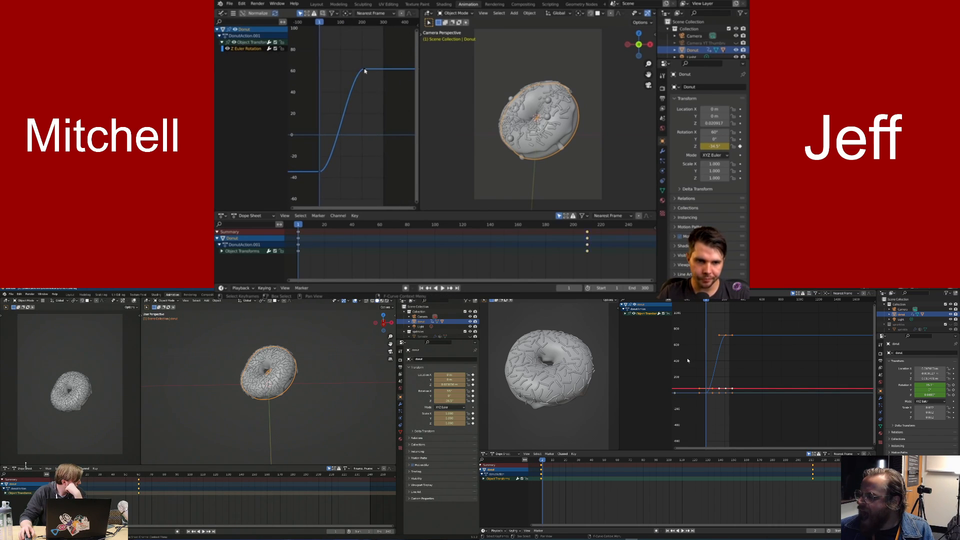
{"action": "mouse_move", "coordinate": [321, 26]}
{"action": "left_mouse_down"}
{"action": "mouse_move", "coordinate": [364, 26]}
{"action": "mouse_move", "coordinate": [324, 23]}
{"action": "left_mouse_up"}
{"action": "middle_click_drag", "start_coordinate": [373, 66], "coordinate": [375, 79], "text": "ctrl"}
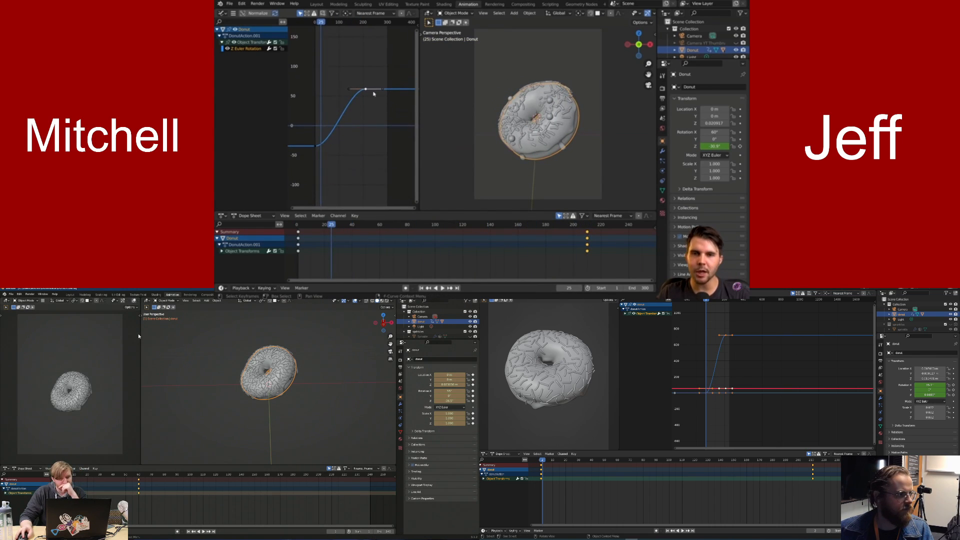
Widen the textured donut's camera viewport and rewind the paused tutorial video to 17:54
{"action": "left_click_drag", "start_coordinate": [140, 338], "coordinate": [187, 351]}
{"action": "key", "text": "space"}
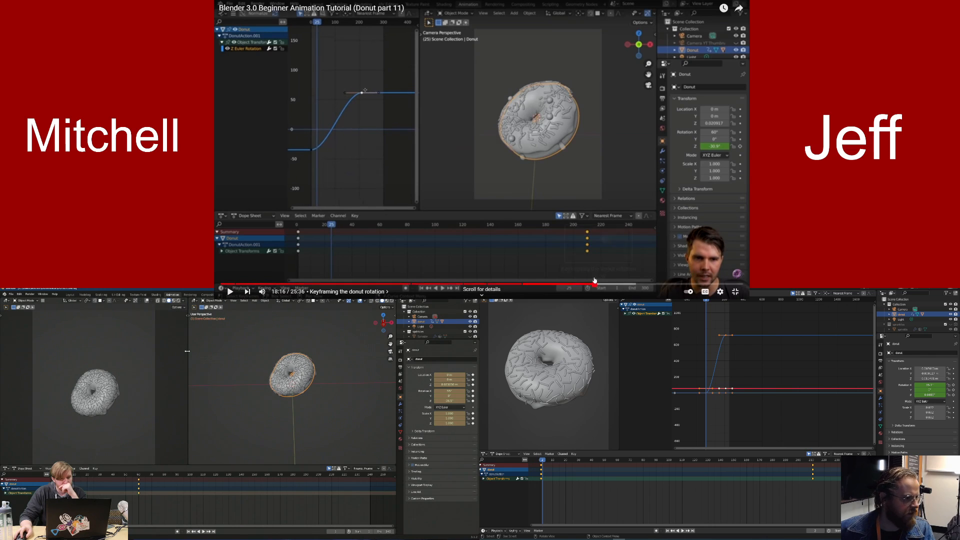
{"action": "left_click", "coordinate": [588, 285]}
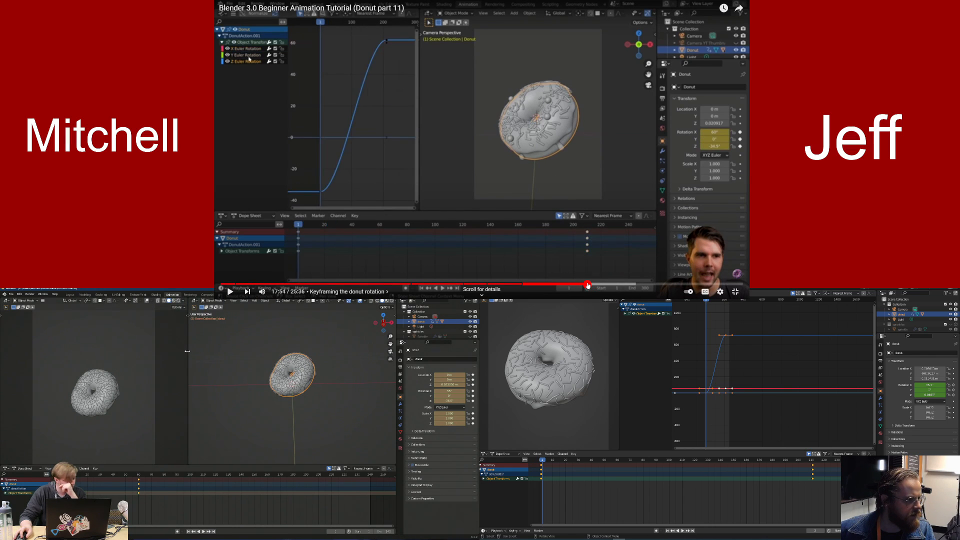
{"action": "left_click_drag", "start_coordinate": [187, 351], "coordinate": [167, 350]}
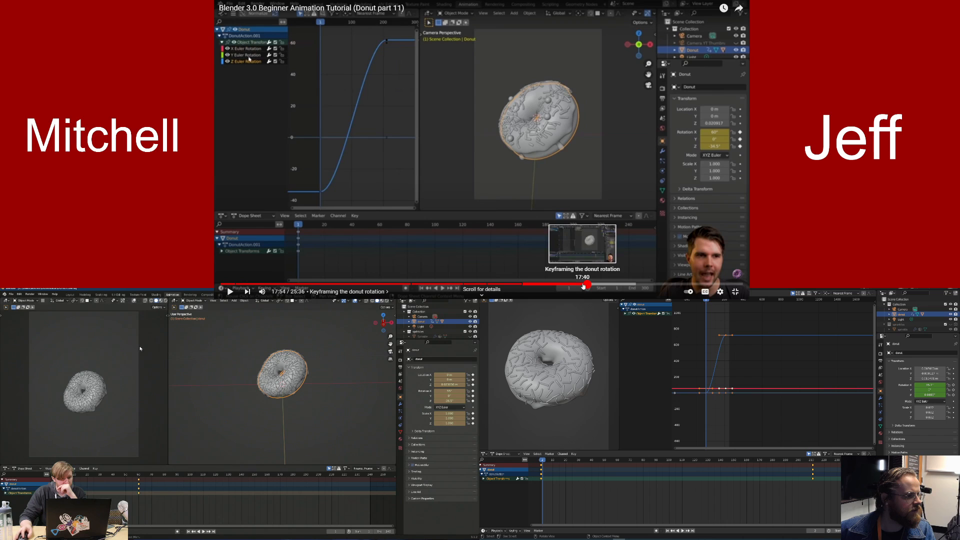
Rewind the tutorial video to 17:23 and resume playback
{"action": "left_click", "coordinate": [583, 284]}
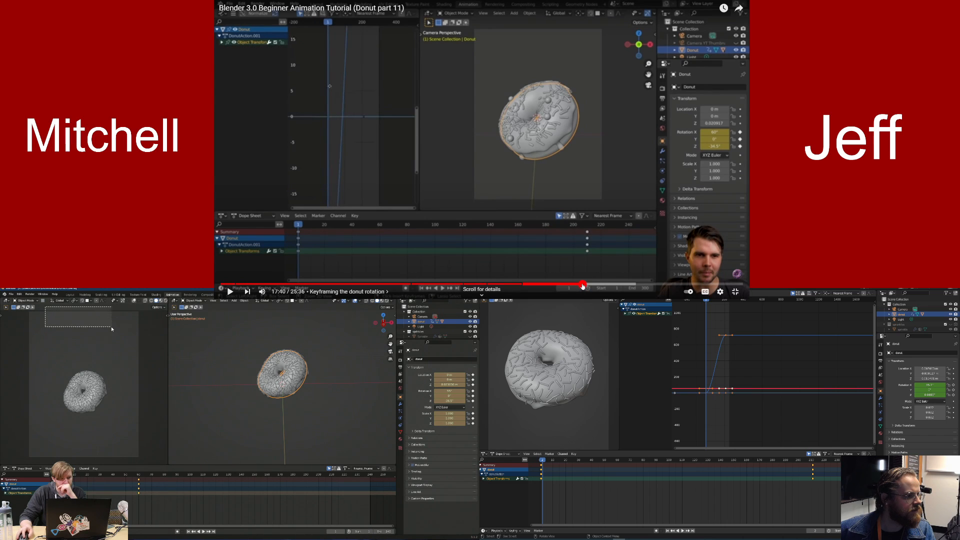
{"action": "left_click", "coordinate": [100, 318]}
{"action": "left_click", "coordinate": [576, 285]}
{"action": "left_click", "coordinate": [559, 232]}
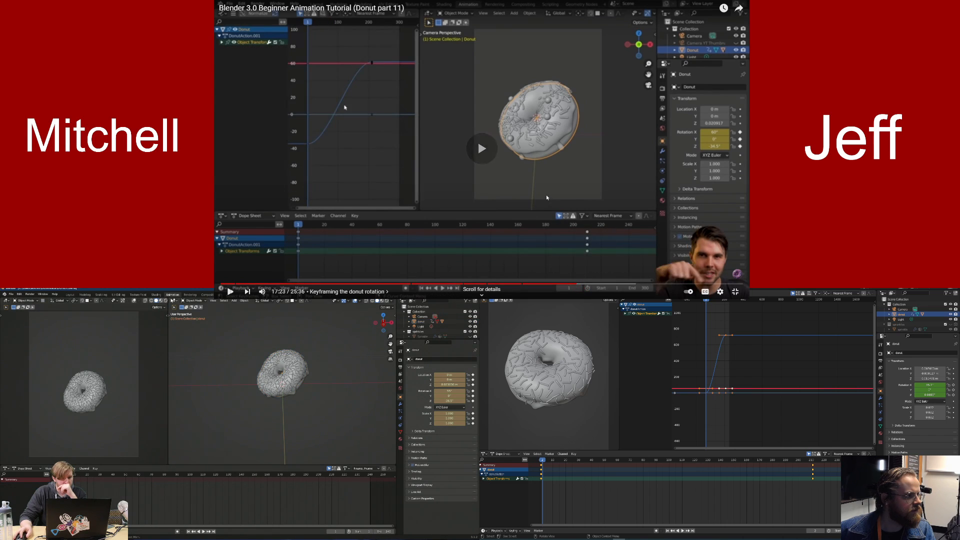
Join the two camera viewports, split the area into two again and change one half to a Dope Sheet
{"action": "left_click_drag", "start_coordinate": [169, 304], "coordinate": [189, 311]}
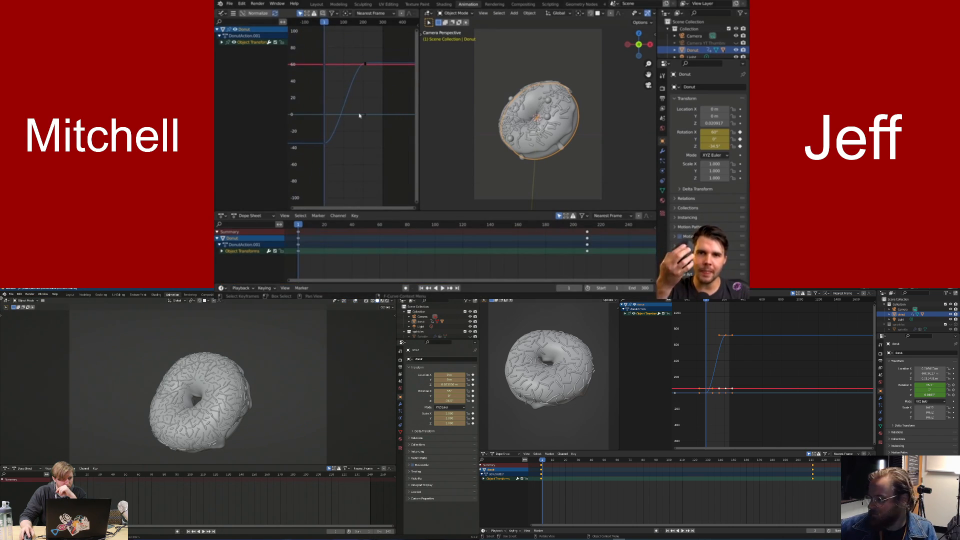
{"action": "left_click_drag", "start_coordinate": [1, 300], "coordinate": [72, 292]}
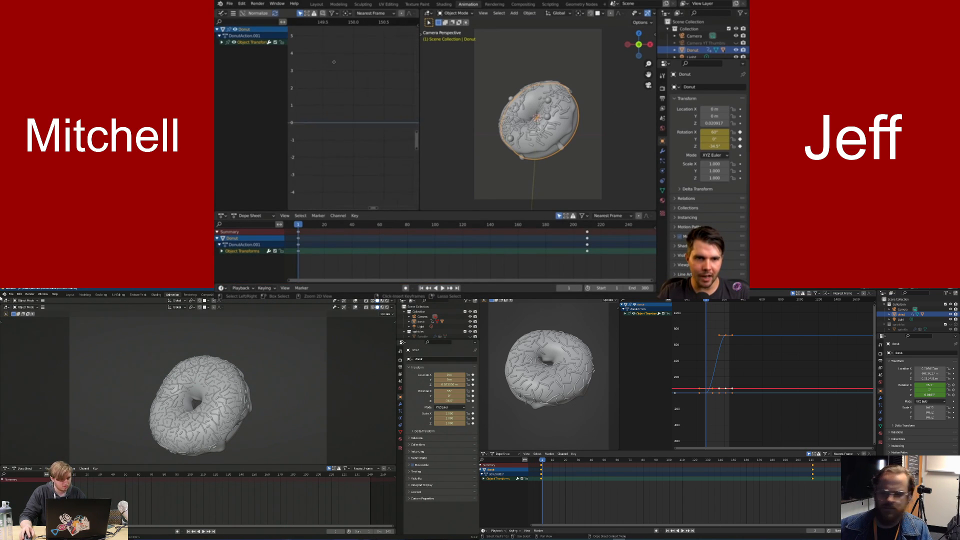
{"action": "left_click_drag", "start_coordinate": [1, 304], "coordinate": [190, 330]}
{"action": "left_click", "coordinate": [693, 402]}
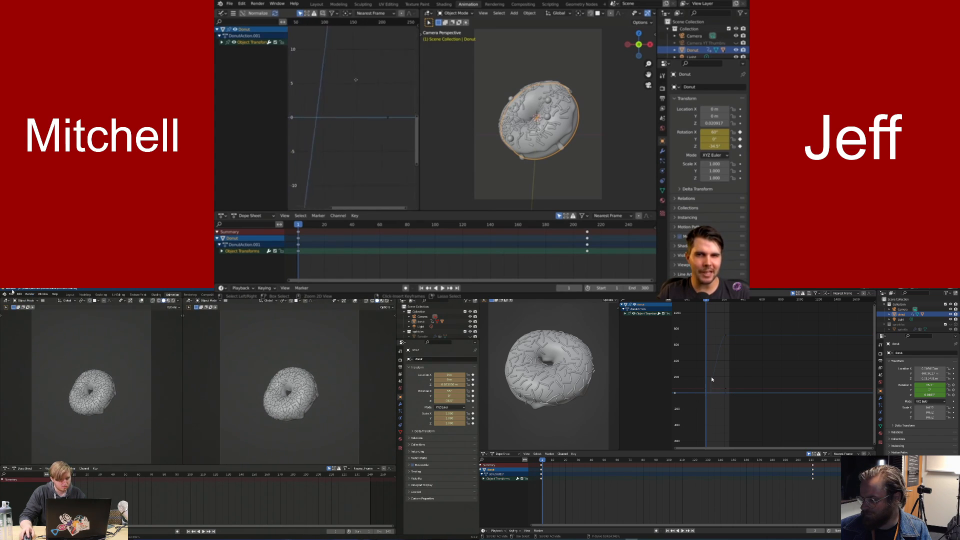
{"action": "left_click", "coordinate": [26, 301]}
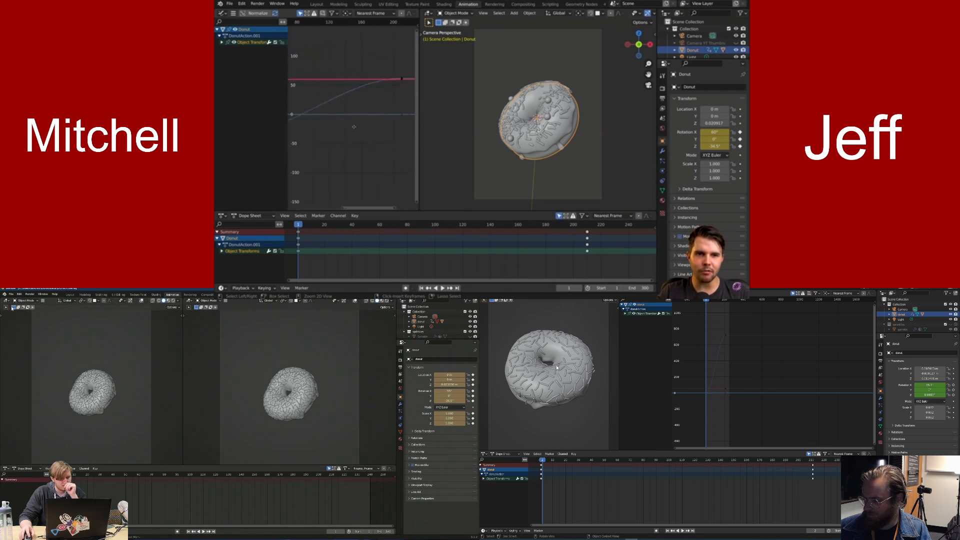
{"action": "left_click", "coordinate": [6, 300]}
{"action": "left_click", "coordinate": [552, 407]}
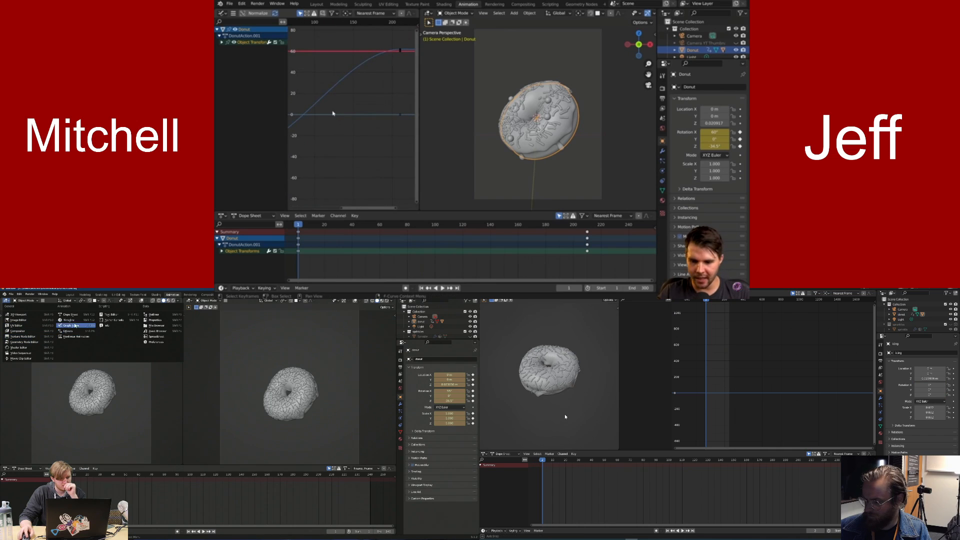
{"action": "left_click", "coordinate": [71, 315]}
Reselect the donut with all its animation keyframes, and set the new Dope Sheet area to Action Editor mode
{"action": "left_click", "coordinate": [552, 390]}
{"action": "left_click", "coordinate": [27, 301]}
{"action": "middle_click_drag", "start_coordinate": [553, 389], "coordinate": [662, 397]}
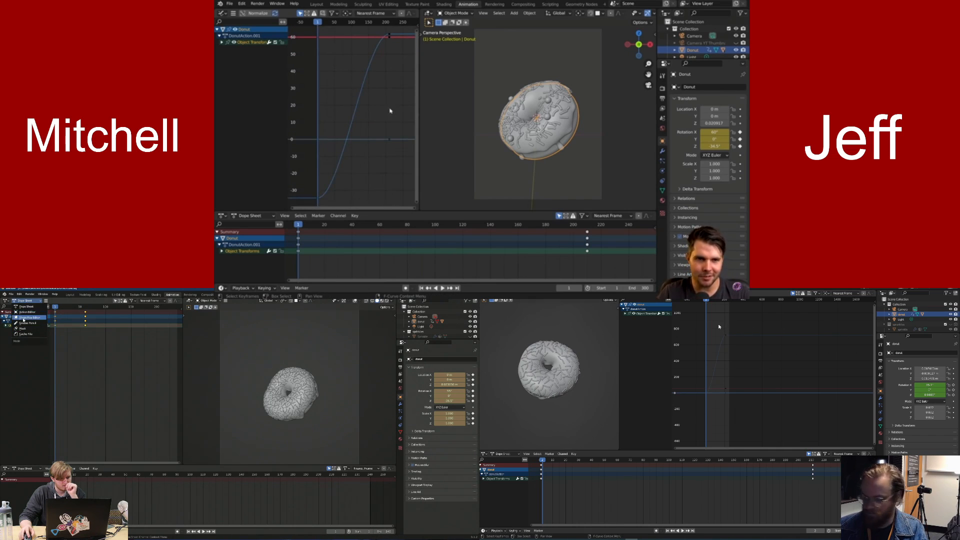
{"action": "key", "text": "a"}
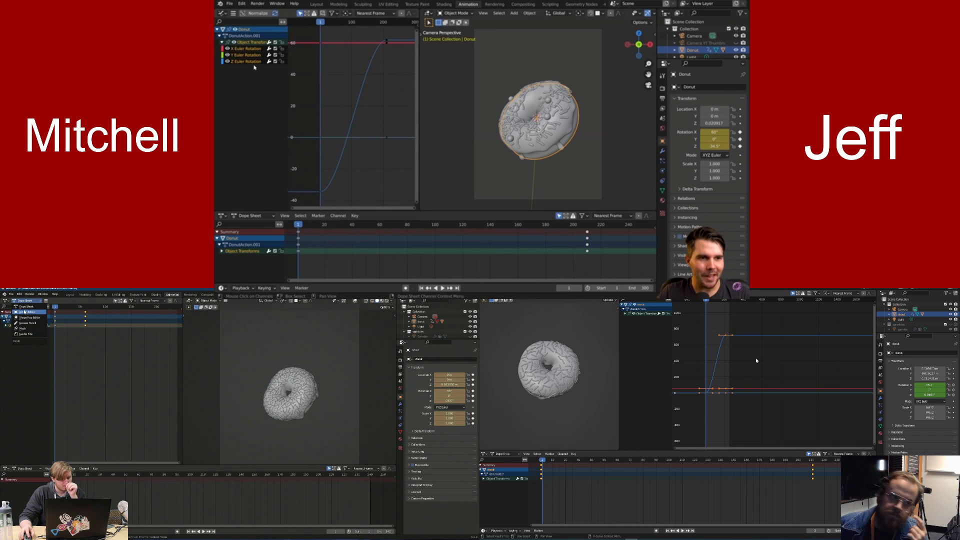
{"action": "left_click", "coordinate": [24, 312]}
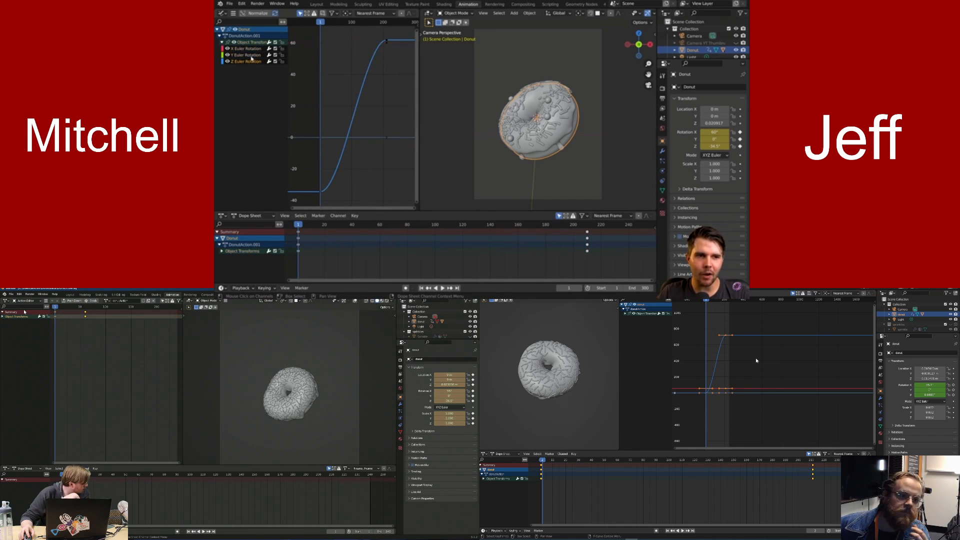
Try to delete the donut's X rotation curve in the Graph Editor, pick the Y rotation curve and clear the selection
{"action": "left_click", "coordinate": [727, 389]}
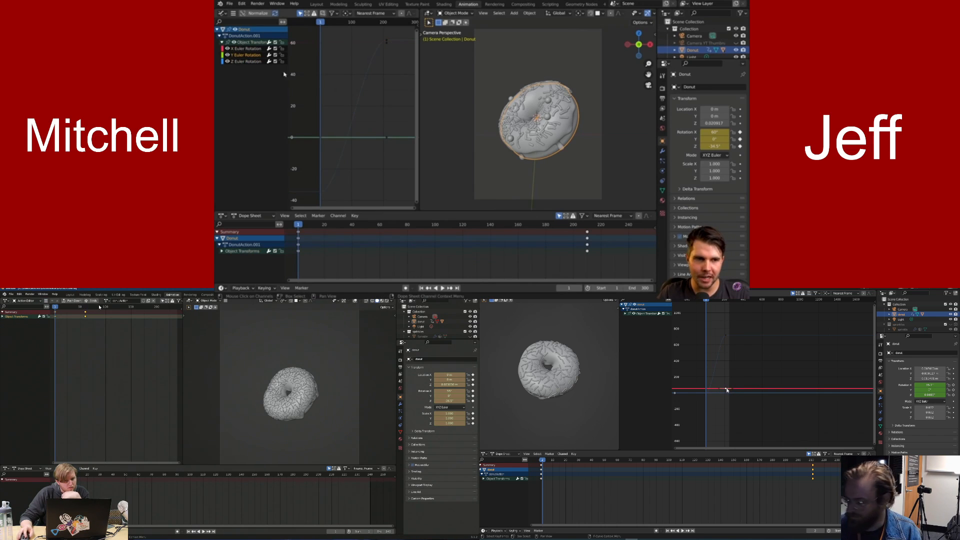
{"action": "key", "text": "x"}
{"action": "left_click", "coordinate": [728, 390]}
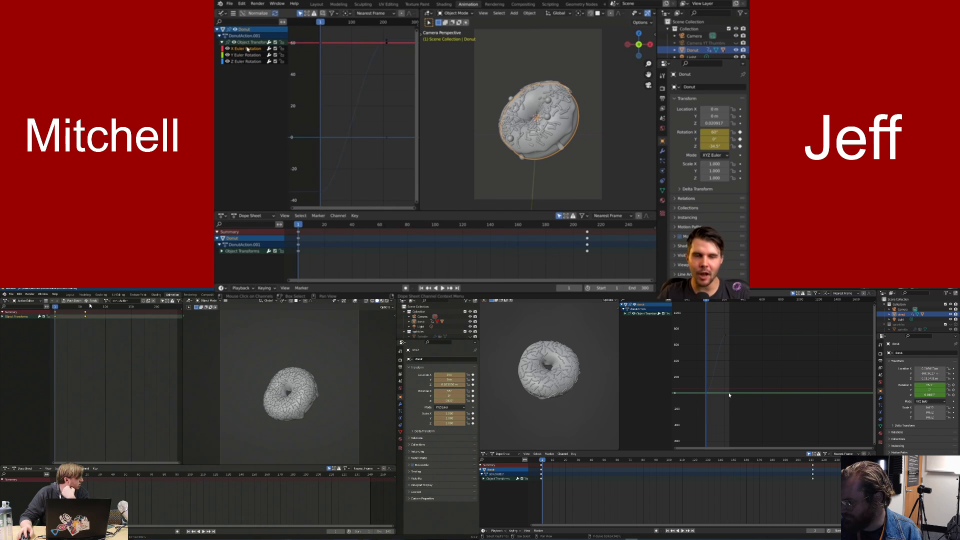
{"action": "left_click", "coordinate": [769, 386]}
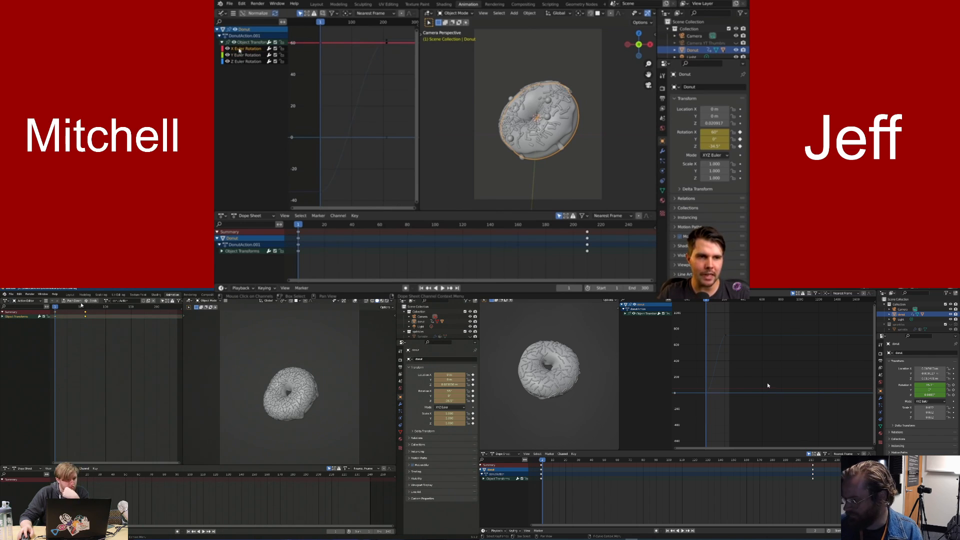
Return the Action Editor area to Dope Sheet mode and expand the donut's Object Transforms channels
{"action": "left_click", "coordinate": [25, 301]}
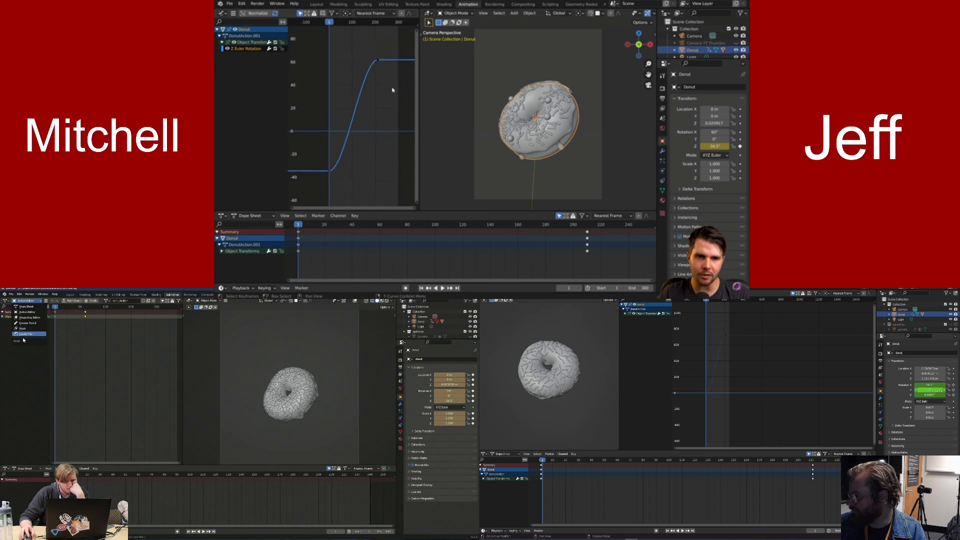
{"action": "left_click", "coordinate": [22, 306]}
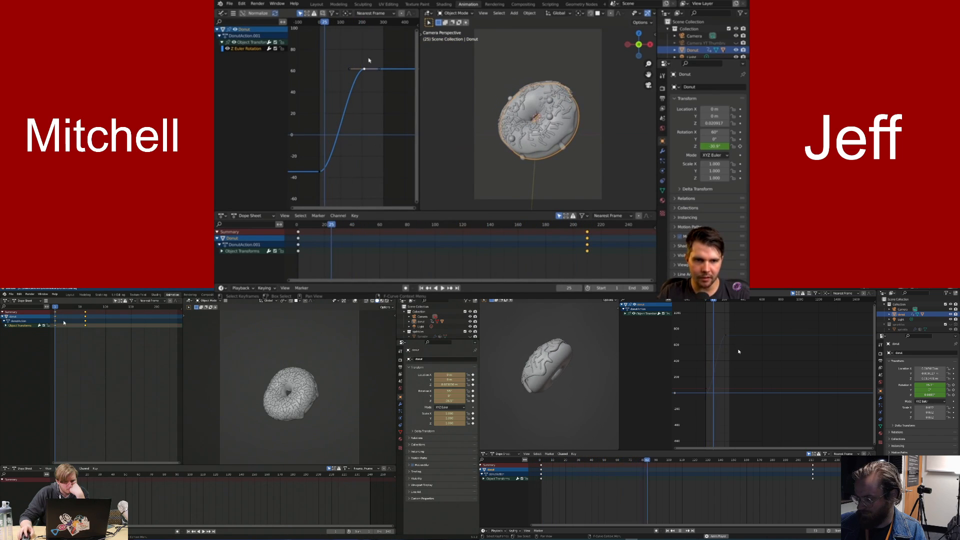
{"action": "left_click", "coordinate": [6, 325]}
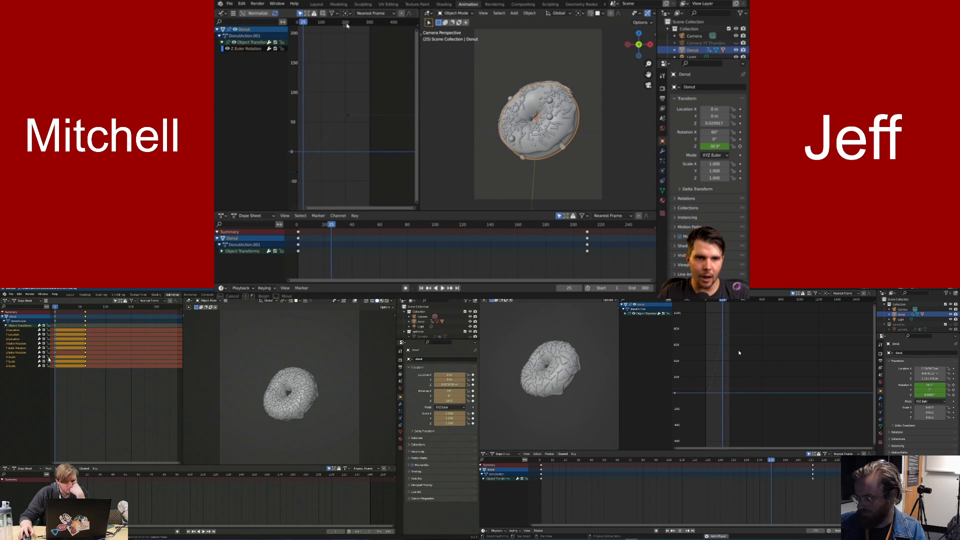
Set the area to Action Editor mode once more and change it to the Graph Editor
{"action": "left_click", "coordinate": [27, 301]}
{"action": "left_click", "coordinate": [25, 314]}
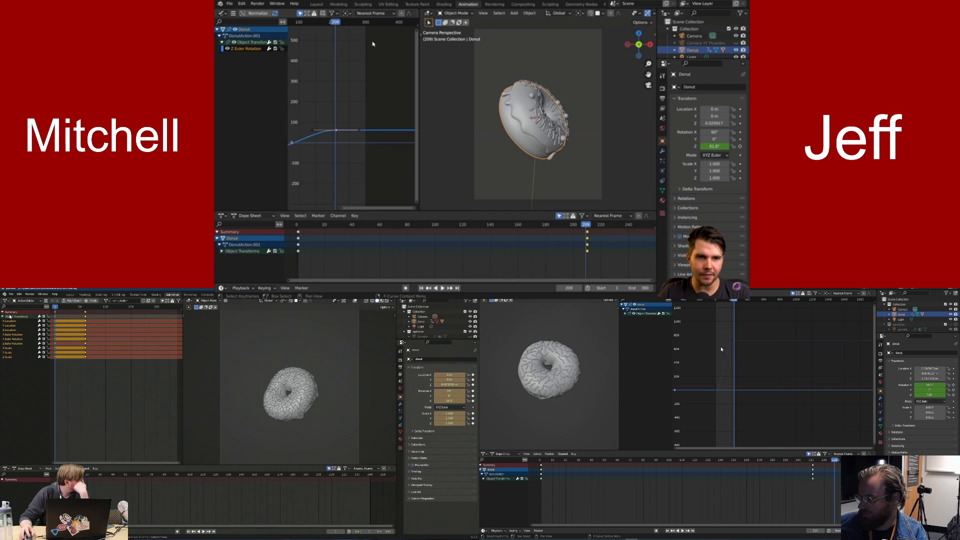
{"action": "left_click", "coordinate": [5, 301]}
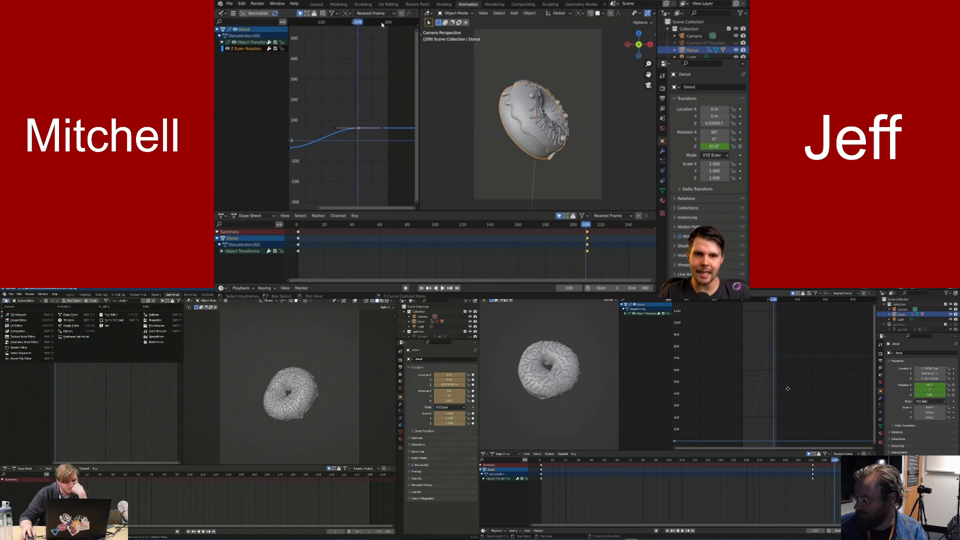
{"action": "left_click", "coordinate": [66, 326]}
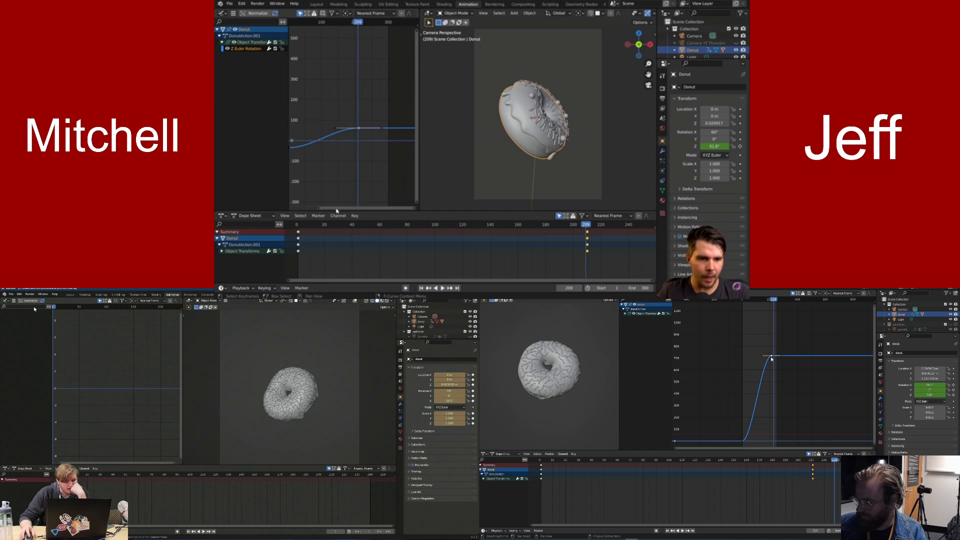
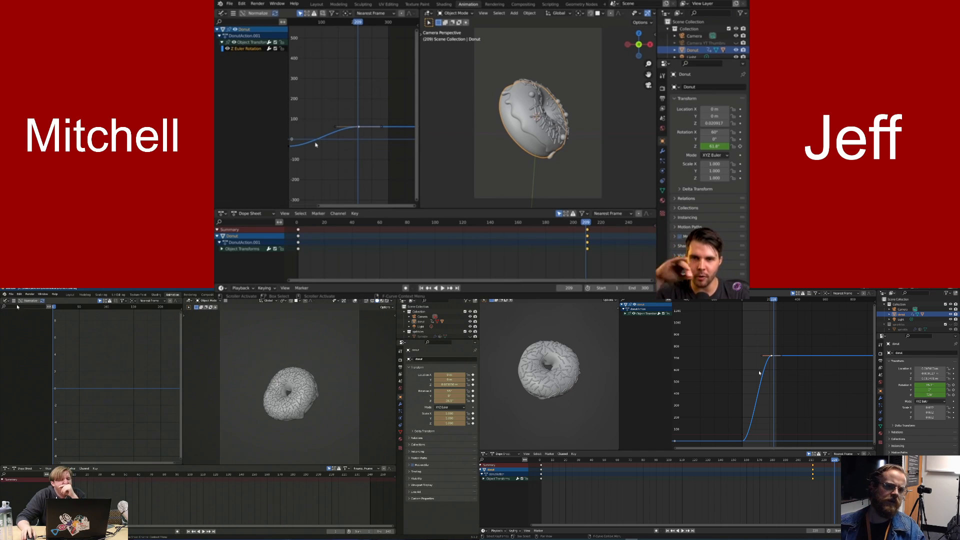
Select the donut in the viewport to bring its animation curves into the new Graph Editor
{"action": "scroll", "coordinate": [364, 136], "scroll_direction": "down", "scroll_amount": 2}
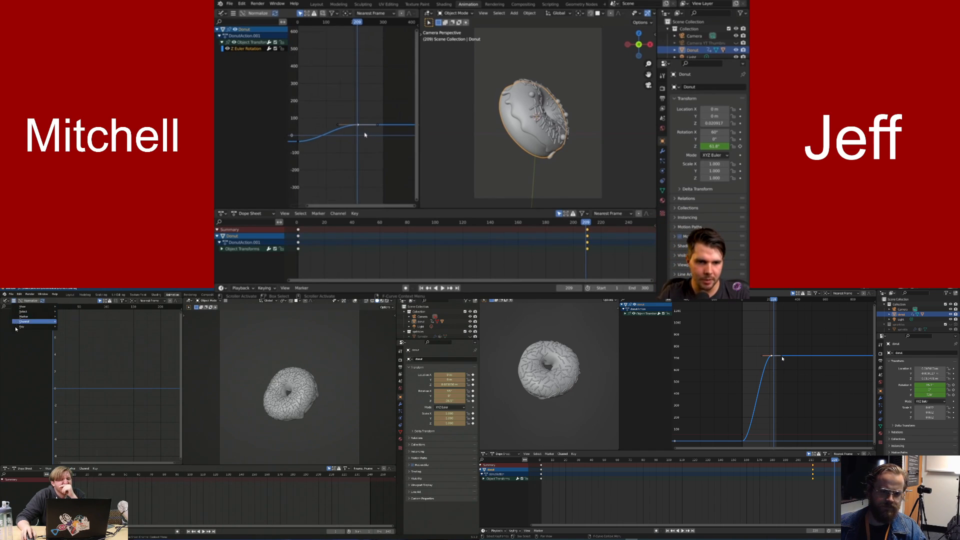
{"action": "middle_click_drag", "start_coordinate": [308, 116], "coordinate": [362, 135]}
{"action": "scroll", "coordinate": [367, 109], "scroll_direction": "up", "scroll_amount": 2}
{"action": "left_click", "coordinate": [275, 402]}
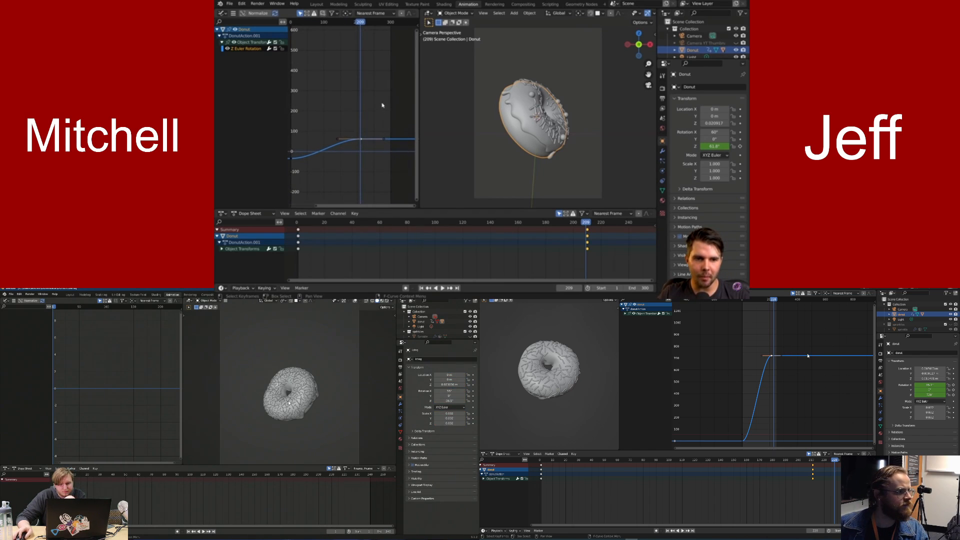
{"action": "left_click", "coordinate": [295, 403]}
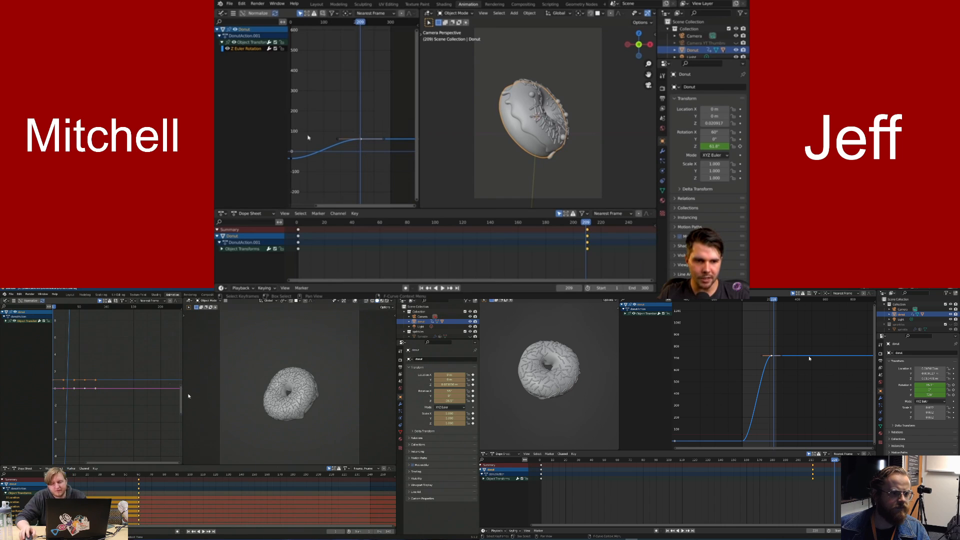
{"action": "middle_click_drag", "start_coordinate": [323, 419], "coordinate": [296, 402]}
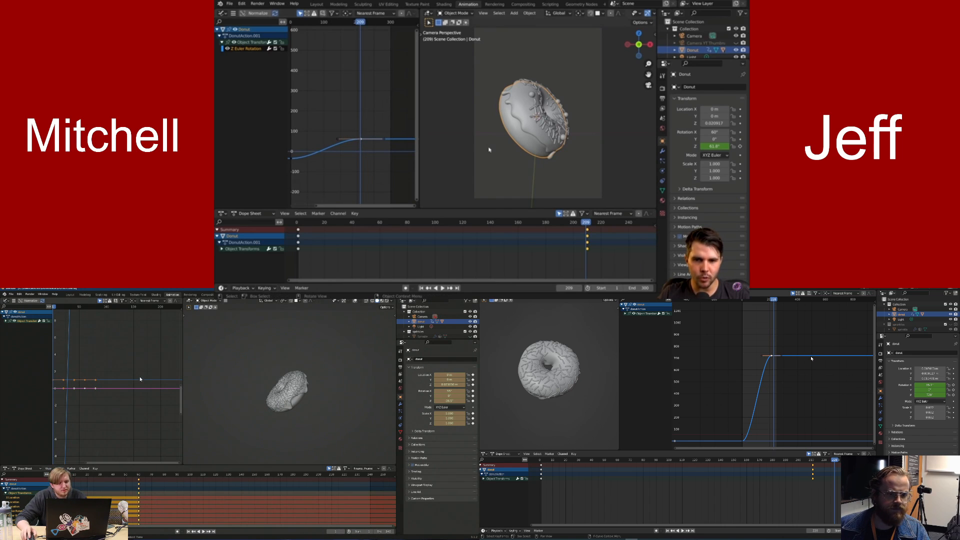
{"action": "middle_click_drag", "start_coordinate": [140, 379], "coordinate": [161, 390]}
{"action": "key", "text": "r"}
{"action": "key", "text": "z"}
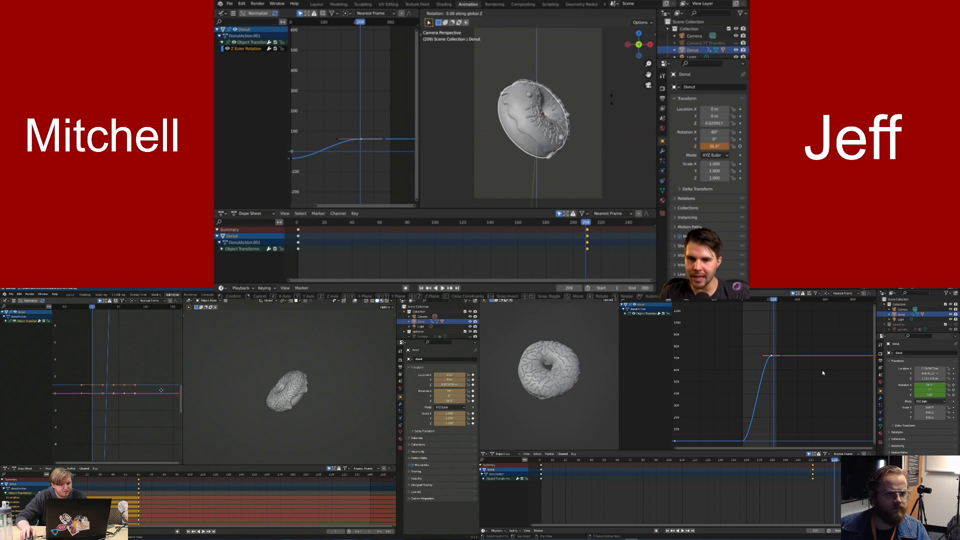
{"action": "right_click", "coordinate": [611, 99]}
Move the playhead back towards the start of the timeline and frame the donut's curves in the Graph Editor
{"action": "scroll", "coordinate": [147, 380], "scroll_direction": "down", "scroll_amount": 14}
{"action": "scroll", "coordinate": [140, 377], "scroll_direction": "down", "scroll_amount": 14}
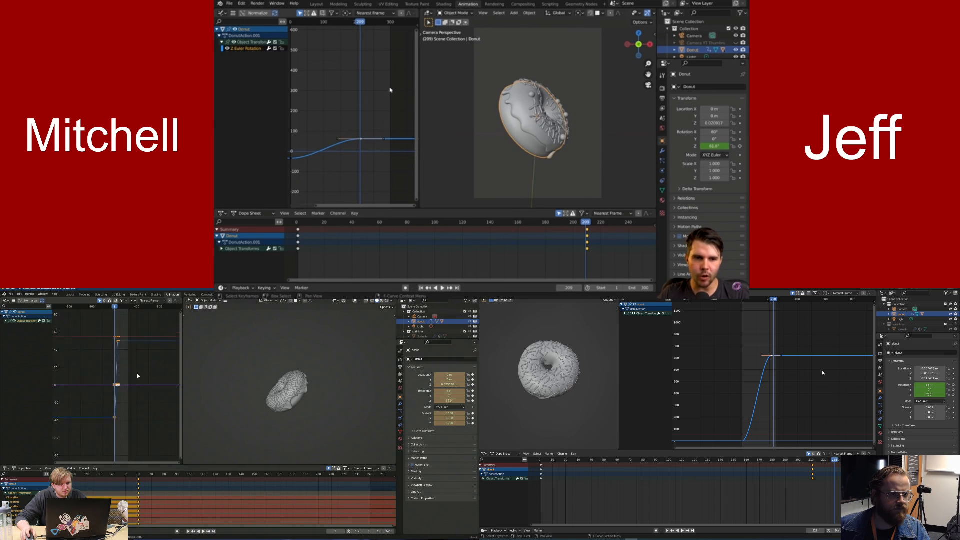
{"action": "middle_click_drag", "start_coordinate": [133, 377], "coordinate": [128, 397]}
{"action": "scroll", "coordinate": [128, 395], "scroll_direction": "up", "scroll_amount": 11}
{"action": "scroll", "coordinate": [130, 394], "scroll_direction": "down", "scroll_amount": 4}
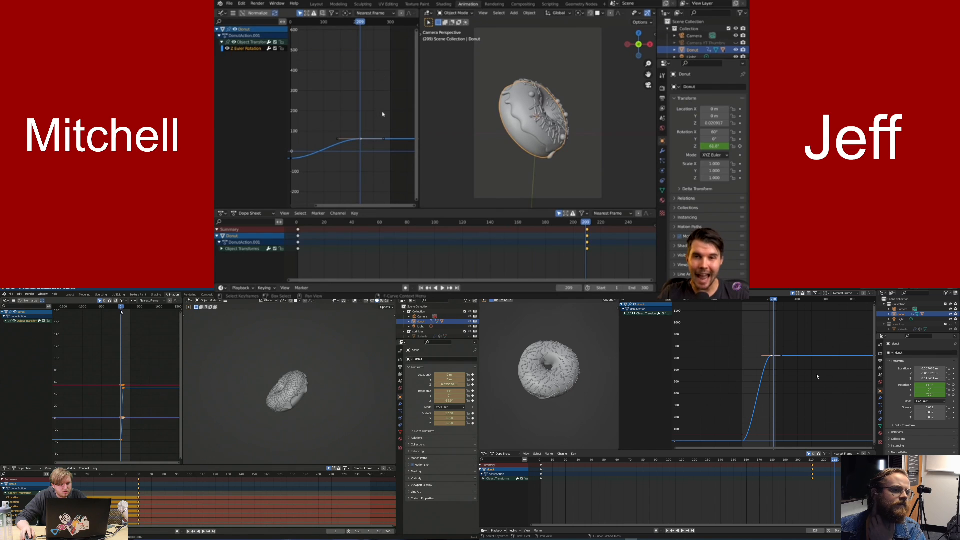
{"action": "left_click_drag", "start_coordinate": [121, 311], "coordinate": [112, 315]}
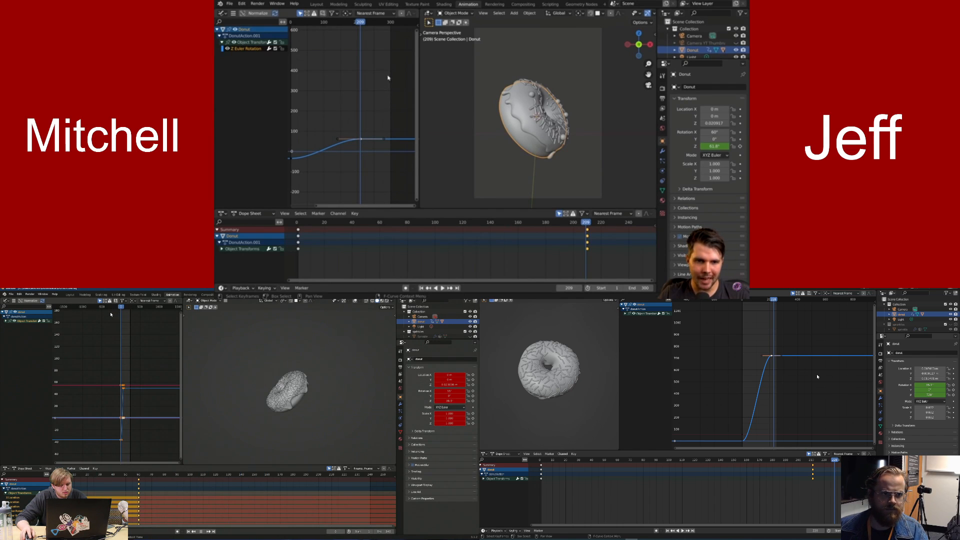
{"action": "scroll", "coordinate": [131, 395], "scroll_direction": "up", "scroll_amount": 10}
{"action": "middle_click_drag", "start_coordinate": [140, 412], "coordinate": [139, 357]}
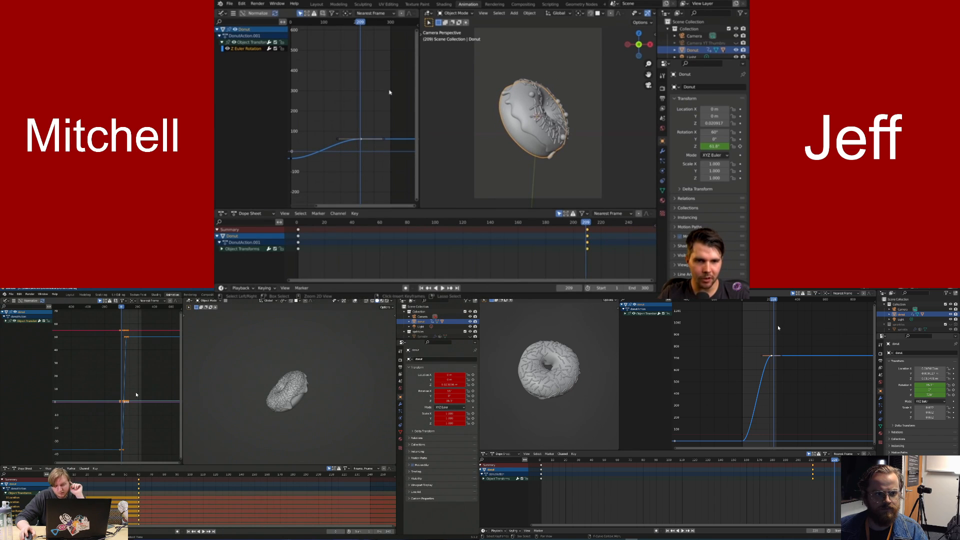
Insert a higher keyframe past the end of the Z rotation curve, and delete the other donut's X Location channel
{"action": "left_click", "coordinate": [5, 321]}
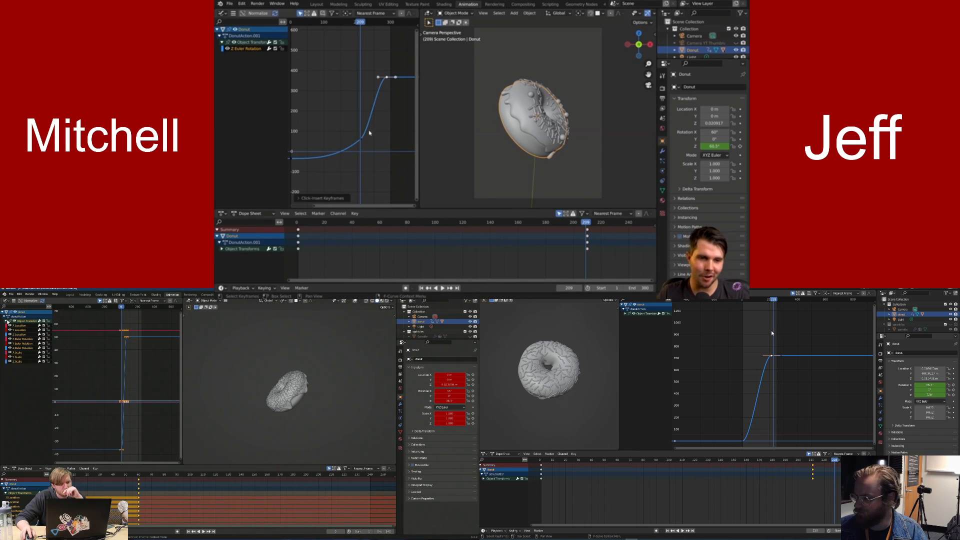
{"action": "left_click", "coordinate": [18, 335]}
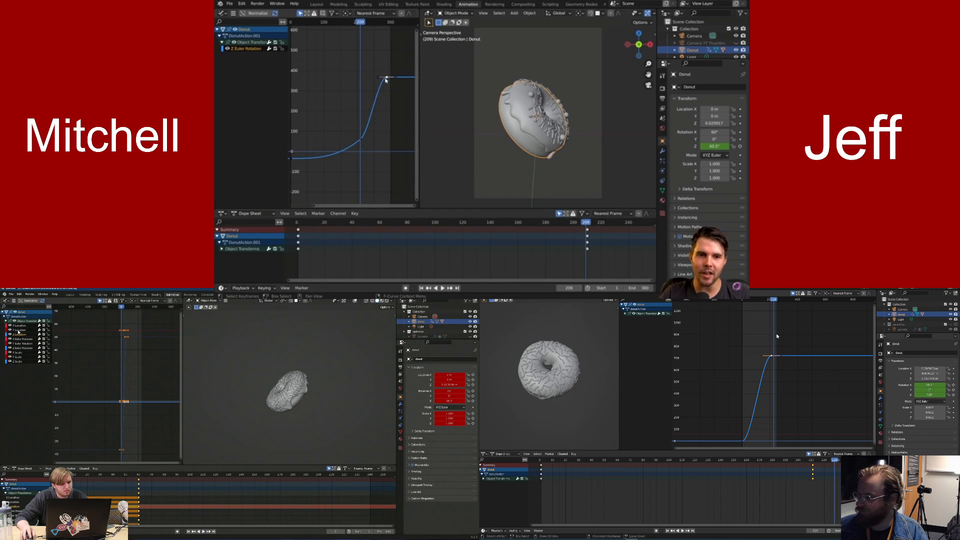
{"action": "right_click", "coordinate": [777, 334], "text": "ctrl"}
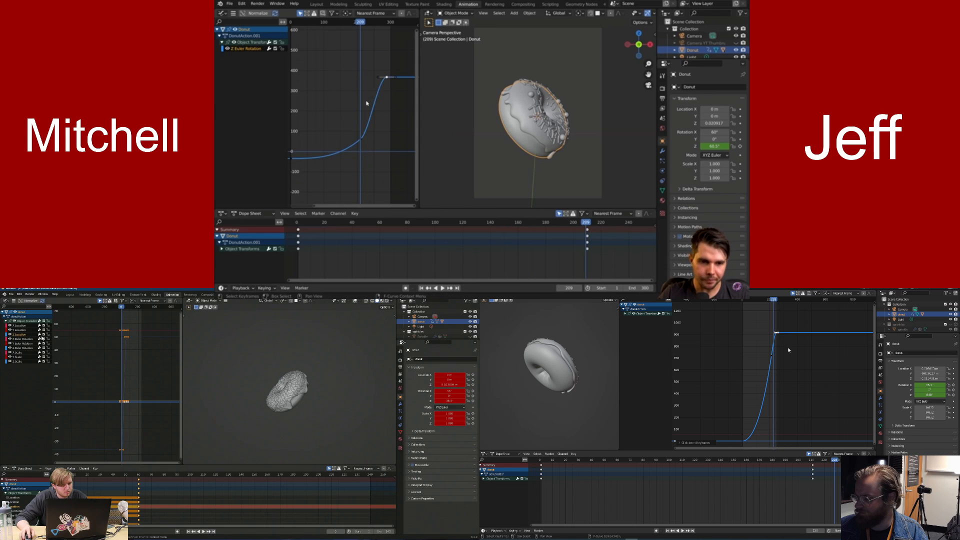
{"action": "right_click", "coordinate": [22, 344]}
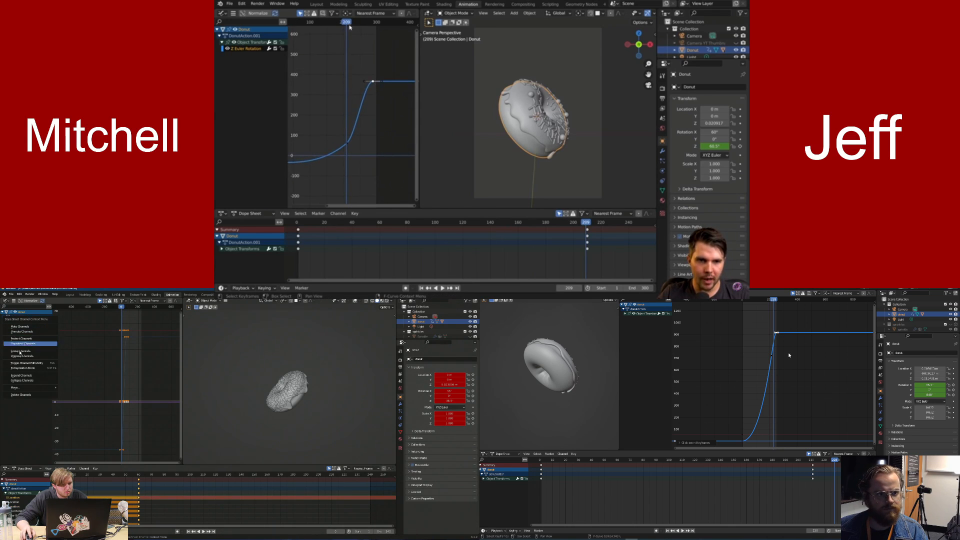
{"action": "left_click", "coordinate": [19, 395]}
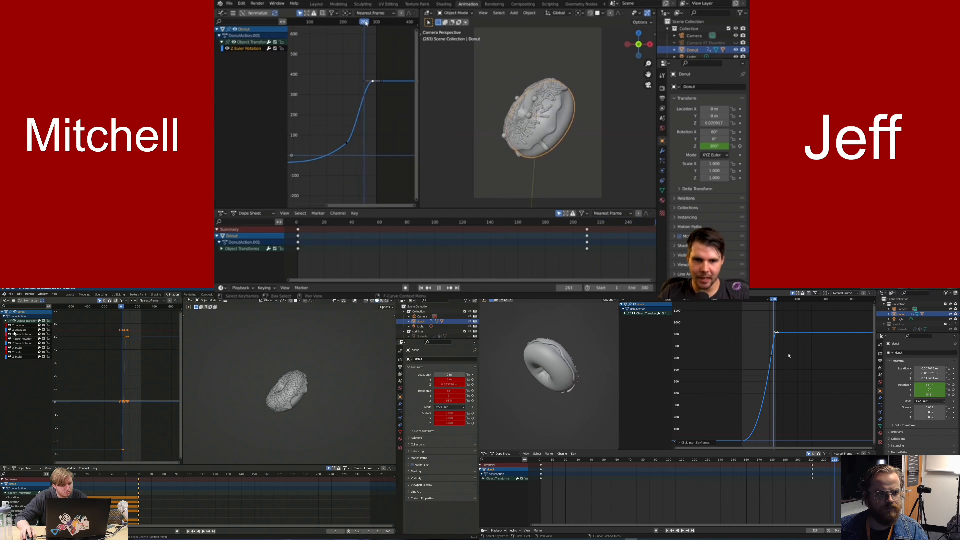
Delete the donut's remaining location, X and Y rotation, and scale channels, and select the Z Euler Rotation channel
{"action": "left_click", "coordinate": [16, 325]}
{"action": "left_click", "coordinate": [17, 330], "text": "shift"}
{"action": "left_click", "coordinate": [18, 334], "text": "shift"}
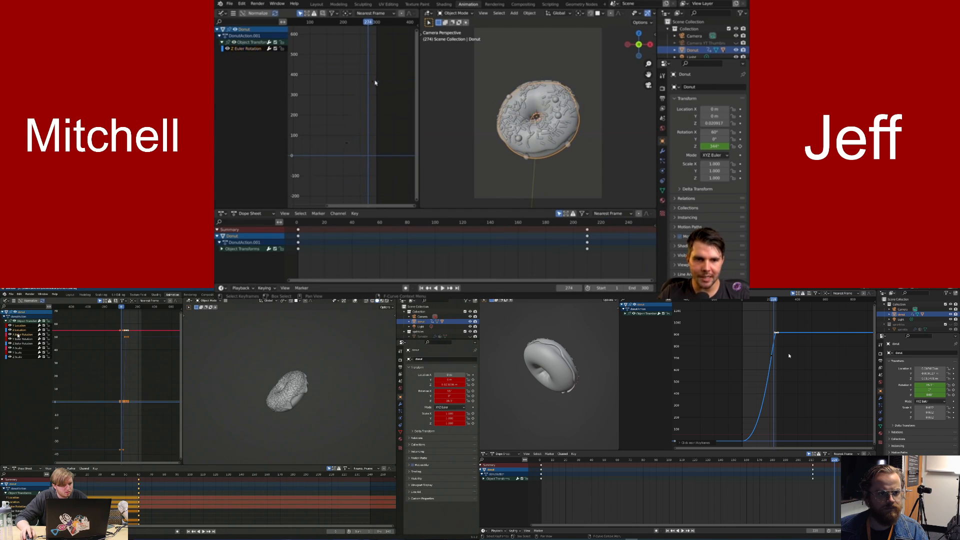
{"action": "left_click", "coordinate": [17, 339], "text": "shift"}
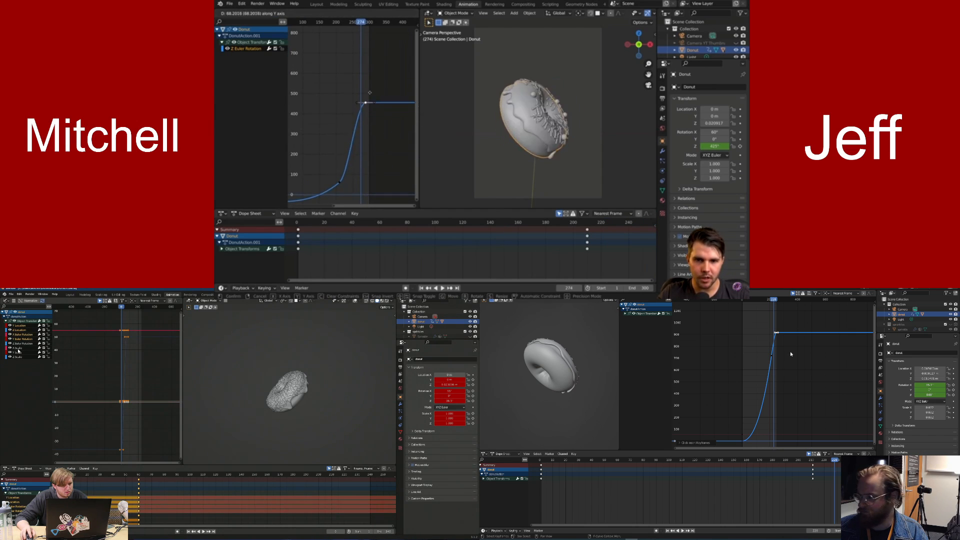
{"action": "left_click", "coordinate": [18, 348], "text": "shift"}
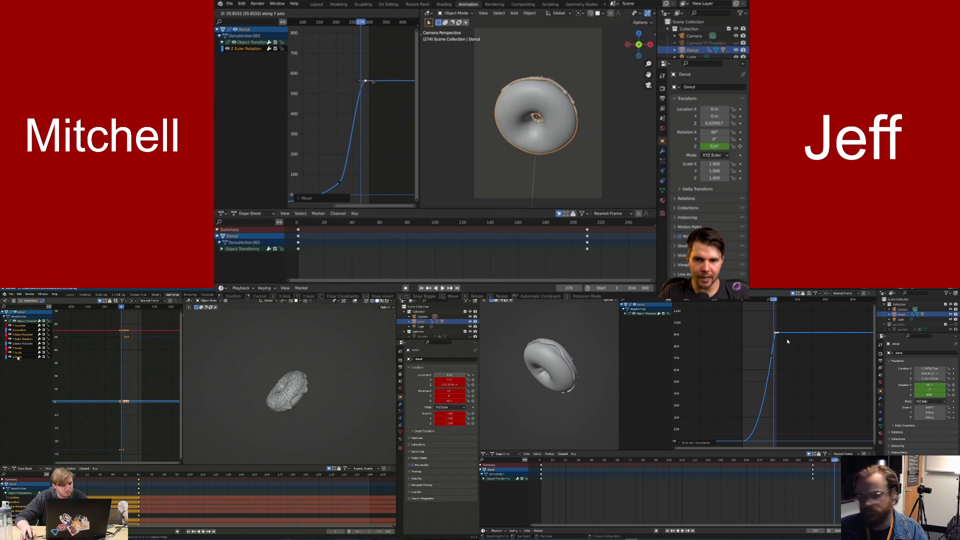
{"action": "right_click", "coordinate": [18, 353]}
{"action": "left_click", "coordinate": [21, 373]}
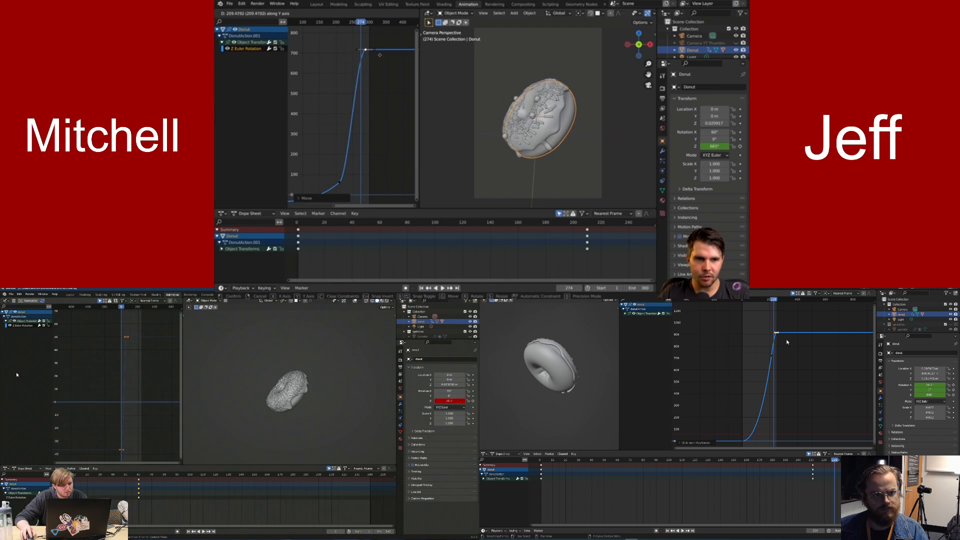
{"action": "left_click", "coordinate": [16, 327]}
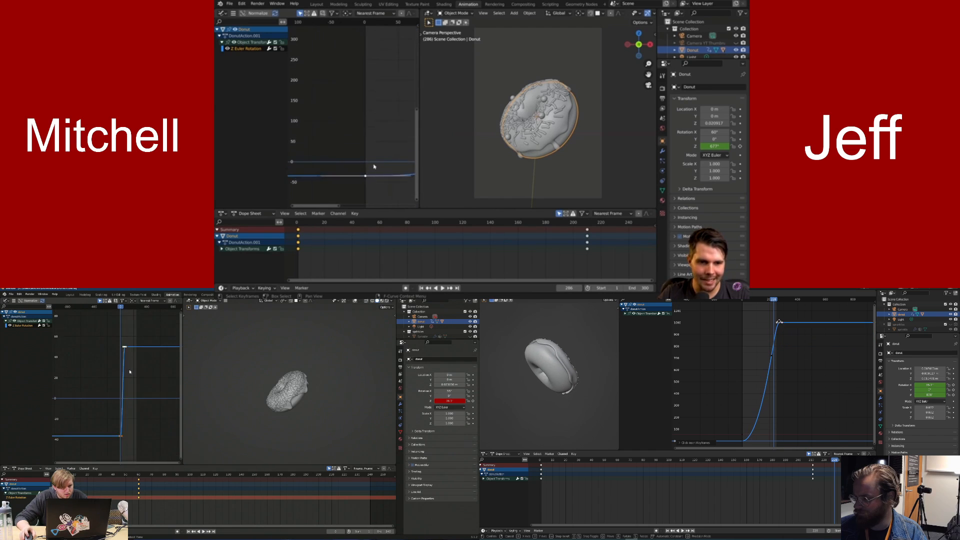
Bring the Z rotation curve's end keyframe into view, deselect it, and show the donut's transform sidebar in the viewport
{"action": "scroll", "coordinate": [125, 370], "scroll_direction": "down", "scroll_amount": 2}
{"action": "middle_click_drag", "start_coordinate": [128, 373], "coordinate": [111, 403]}
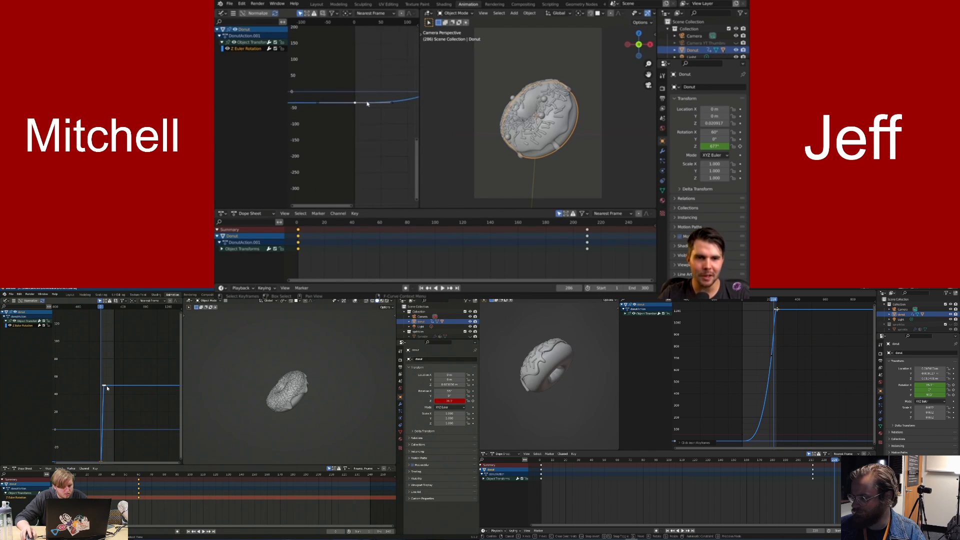
{"action": "left_click", "coordinate": [110, 384]}
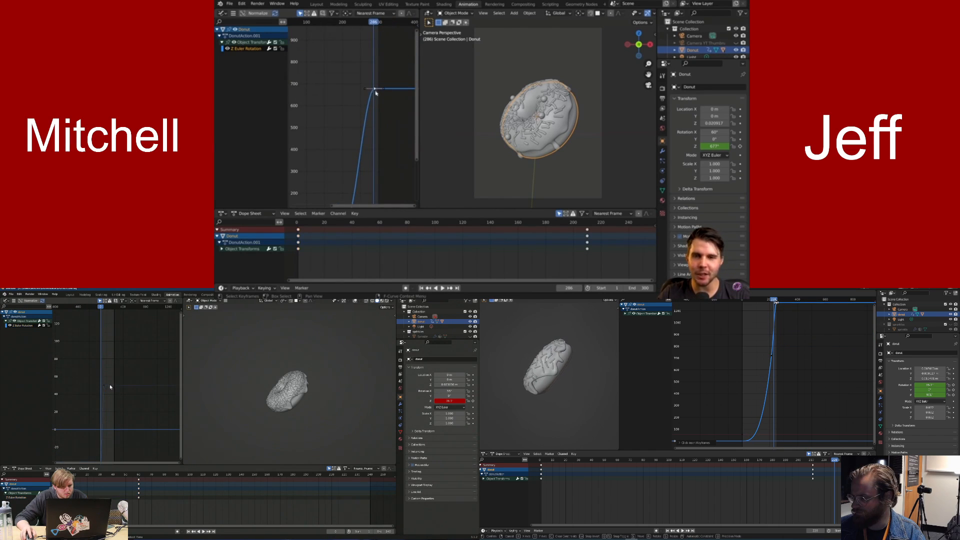
{"action": "left_click", "coordinate": [297, 399]}
{"action": "left_click", "coordinate": [294, 399]}
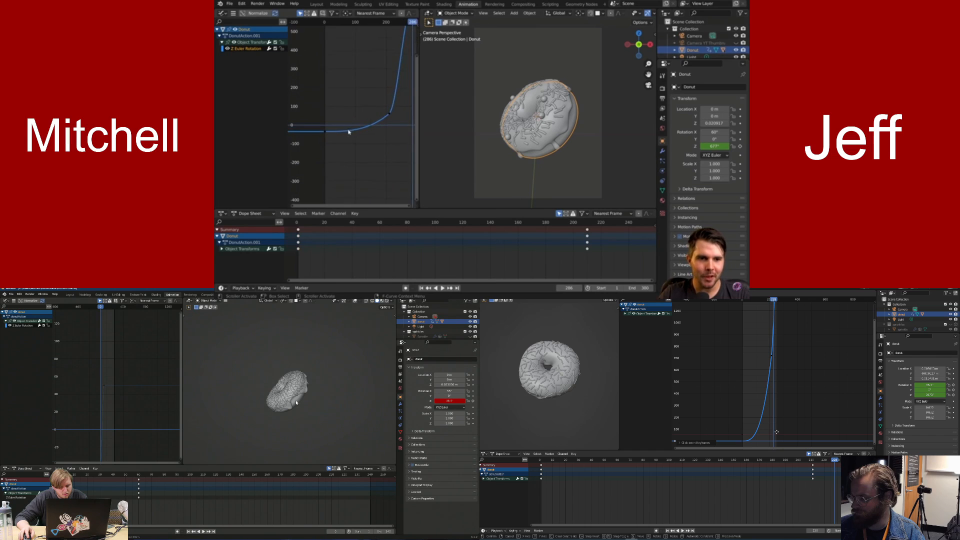
{"action": "middle_click_drag", "start_coordinate": [293, 399], "coordinate": [314, 412]}
{"action": "key", "text": "n"}
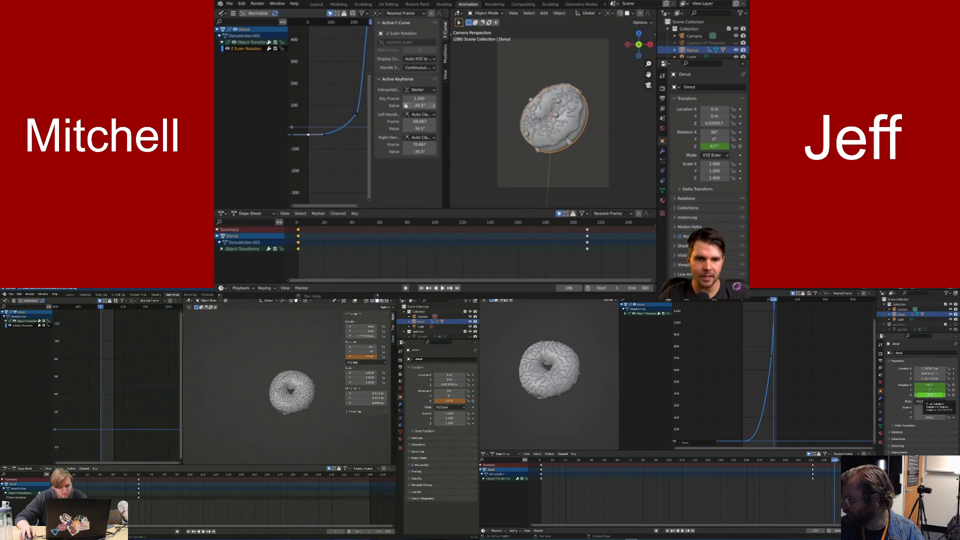
Return the playhead to frame 1, and move the other donut's playhead back onto its last keyframe
{"action": "key", "text": "space"}
{"action": "middle_click_drag", "start_coordinate": [792, 378], "coordinate": [790, 431]}
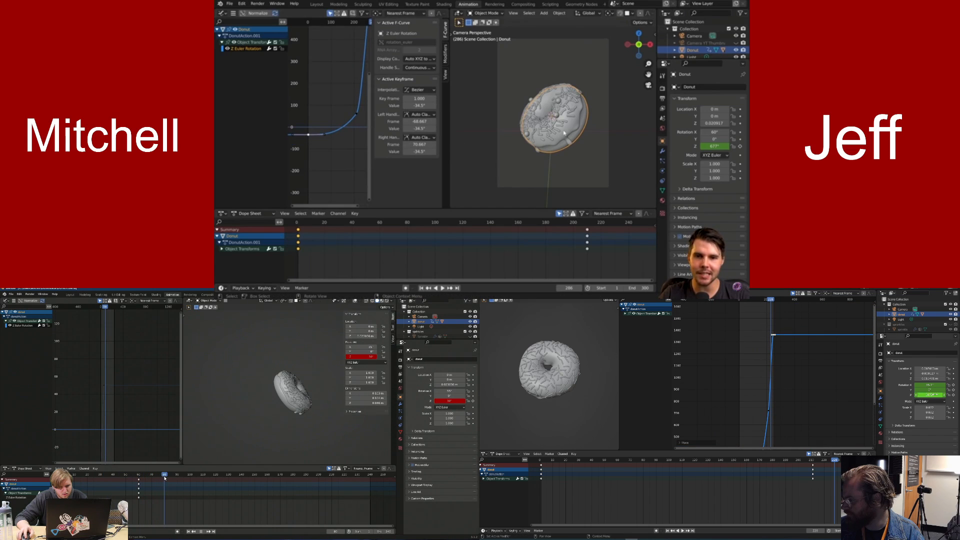
{"action": "key", "text": "shift+Left"}
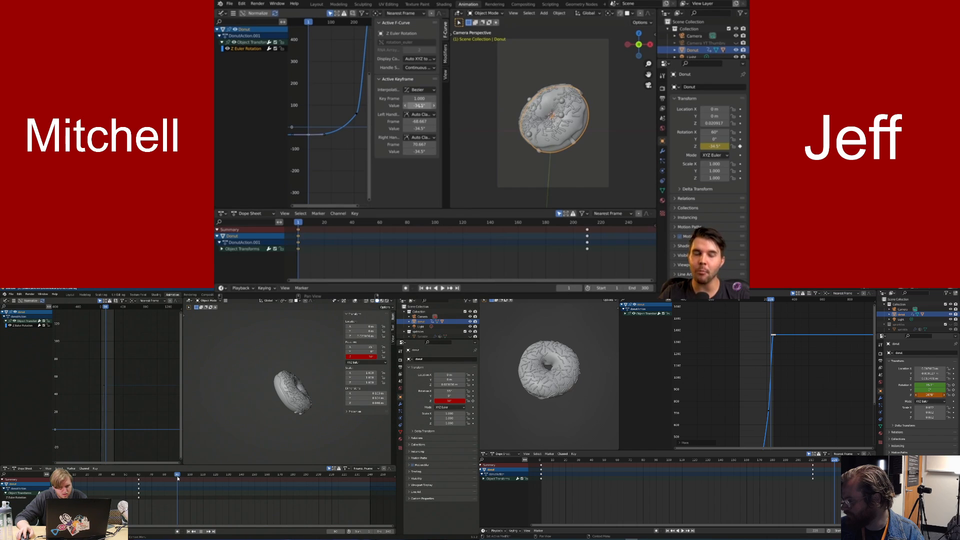
{"action": "left_click_drag", "start_coordinate": [177, 476], "coordinate": [139, 472]}
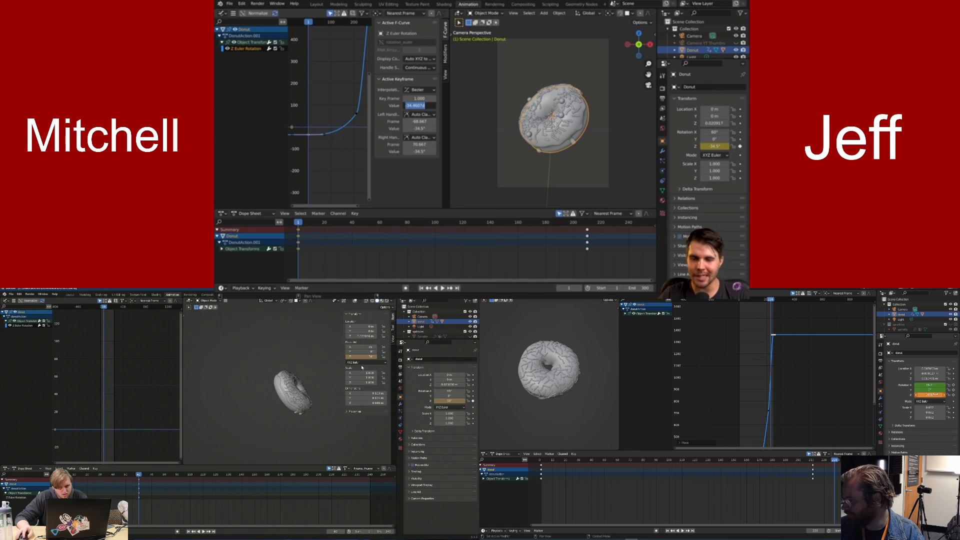
Set the first Z rotation keyframe's value to -30°, keyframe the other donut's changed rotation, and frame the whole curve
{"action": "type", "text": "-i"}
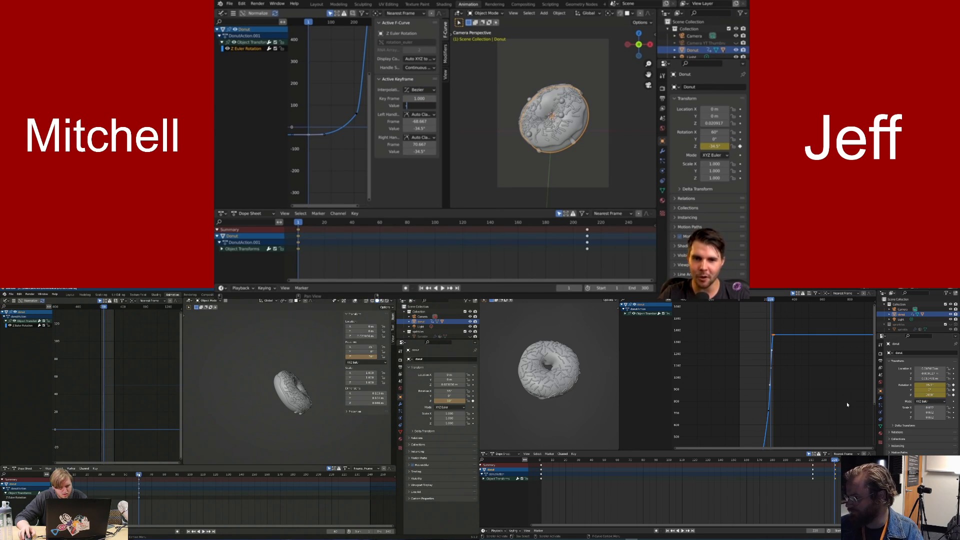
{"action": "type", "text": "30"}
{"action": "key", "text": "Return"}
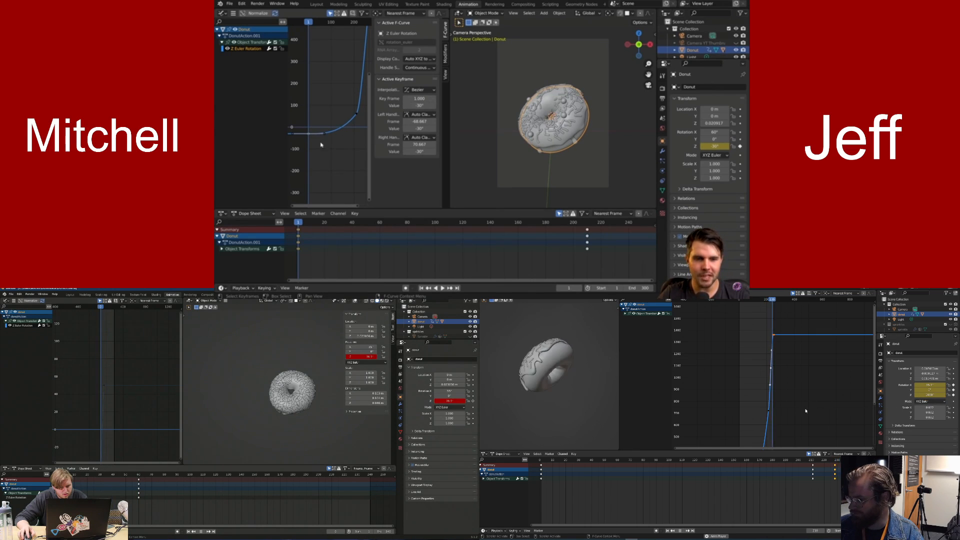
{"action": "key", "text": "Home"}
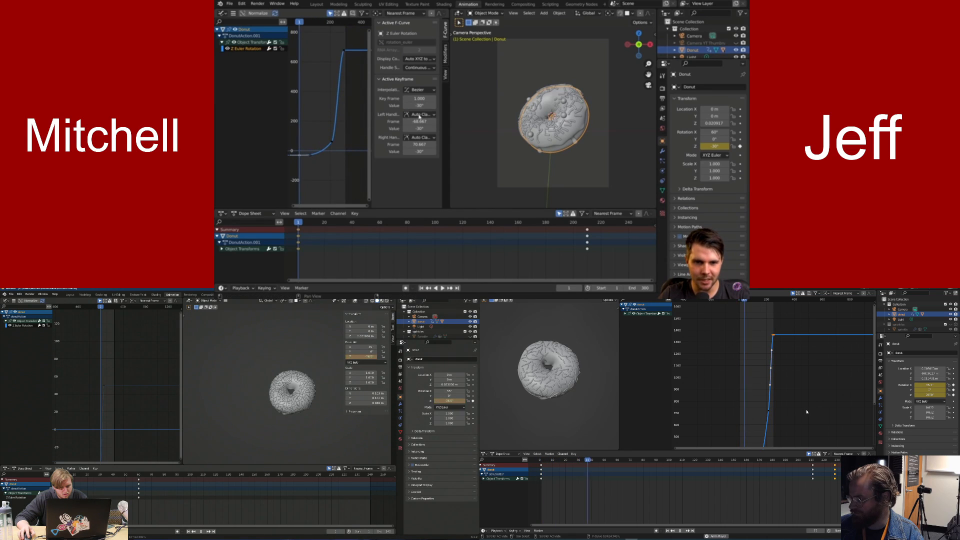
Try -40° for the first Z rotation keyframe and set its value to -50°
{"action": "double_click", "coordinate": [419, 106]}
{"action": "type", "text": "-40"}
{"action": "key", "text": "Return"}
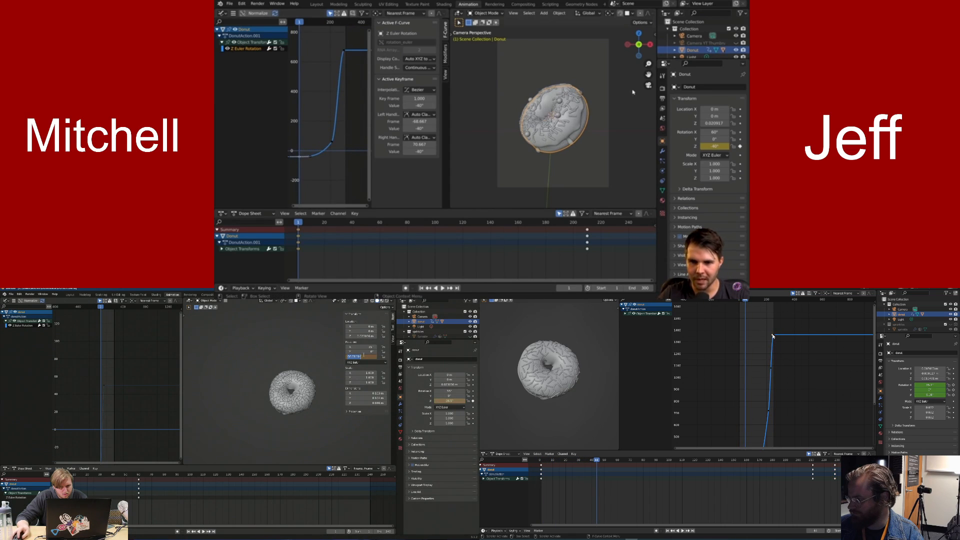
{"action": "scroll", "coordinate": [541, 120], "scroll_direction": "up", "scroll_amount": 5}
{"action": "scroll", "coordinate": [546, 113], "scroll_direction": "down", "scroll_amount": 3}
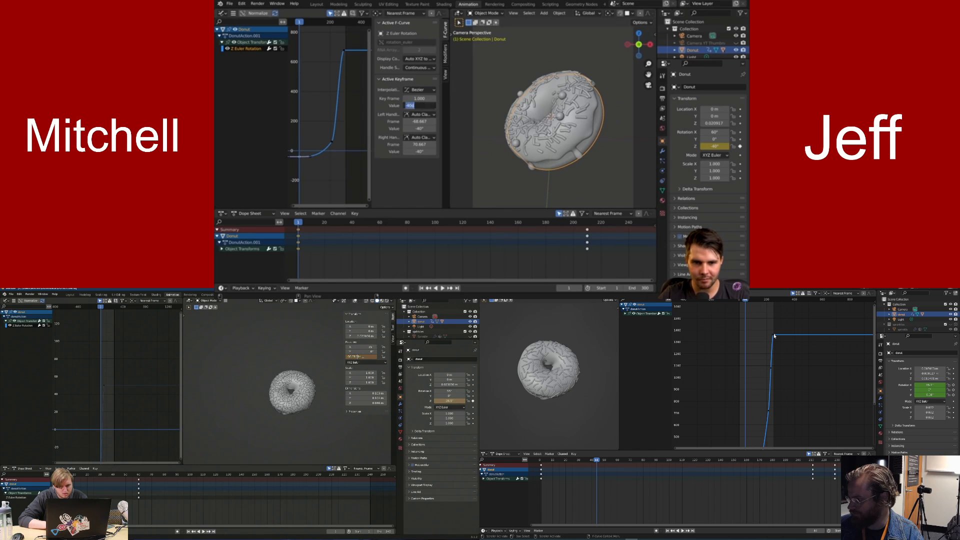
{"action": "type", "text": "-50"}
{"action": "key", "text": "Return"}
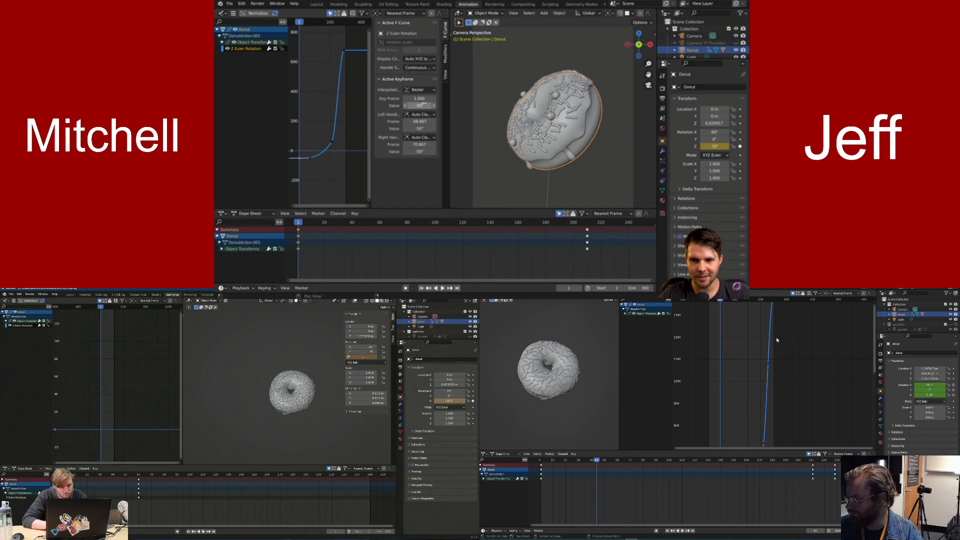
Enter 50 as the other donut's Z rotation, insert a Rotation keyframe, and select the end keyframes of the other Z rotation curves
{"action": "scroll", "coordinate": [776, 340], "scroll_direction": "up", "scroll_amount": 4}
{"action": "type", "text": "50"}
{"action": "key", "text": "Return"}
{"action": "middle_click_drag", "start_coordinate": [776, 338], "coordinate": [774, 419]}
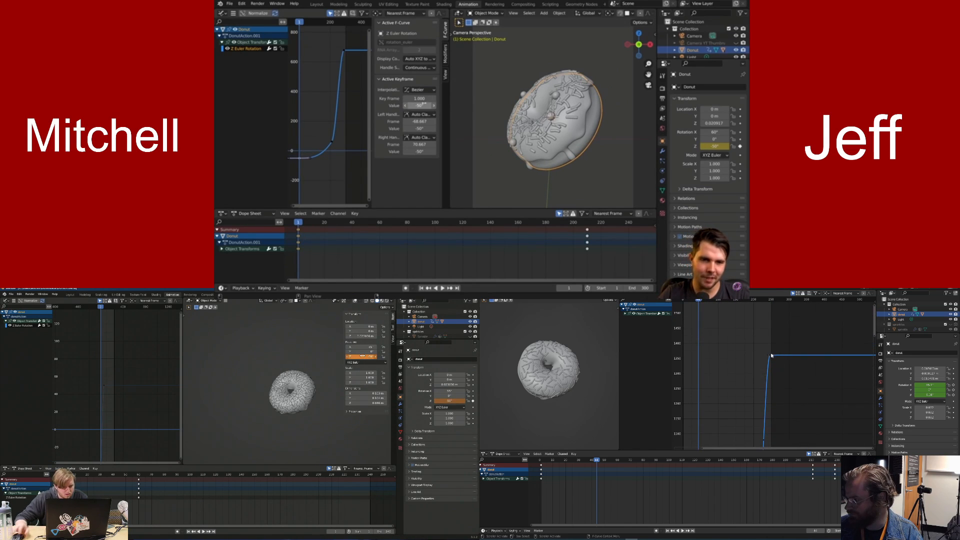
{"action": "key", "text": "i"}
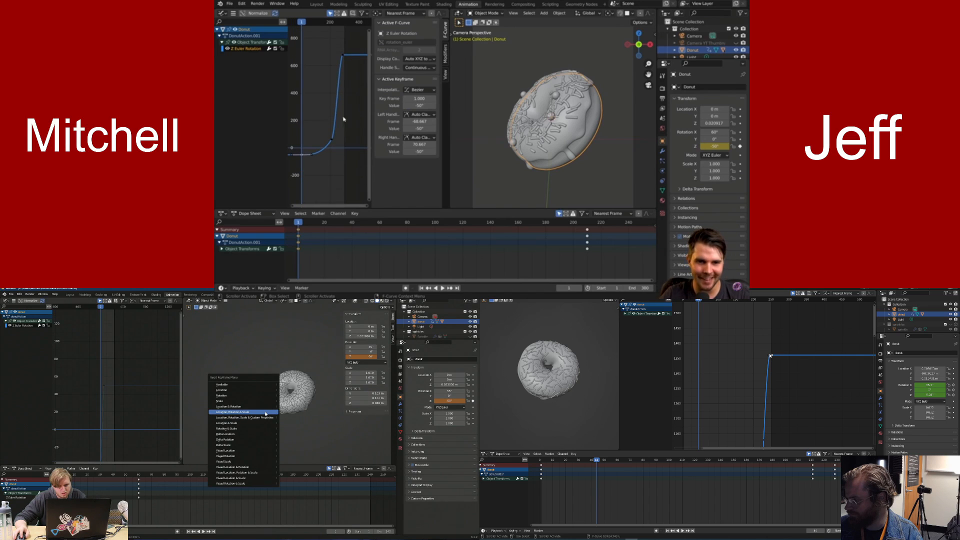
{"action": "left_click", "coordinate": [343, 56]}
{"action": "left_click", "coordinate": [771, 356]}
{"action": "left_click", "coordinate": [257, 396]}
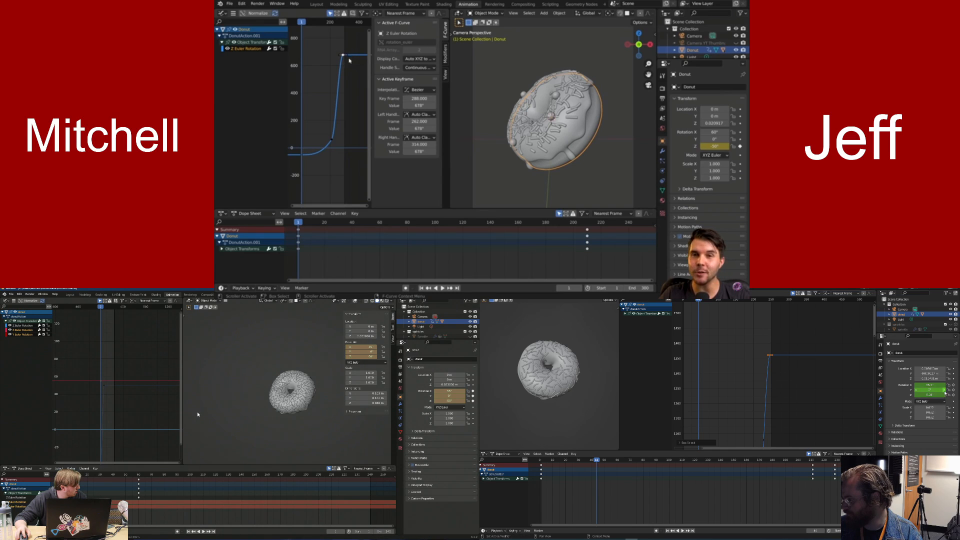
Delete the newly added X and Y Euler Rotation channels and select the Z Euler Rotation channel
{"action": "scroll", "coordinate": [345, 76], "scroll_direction": "up", "scroll_amount": 4}
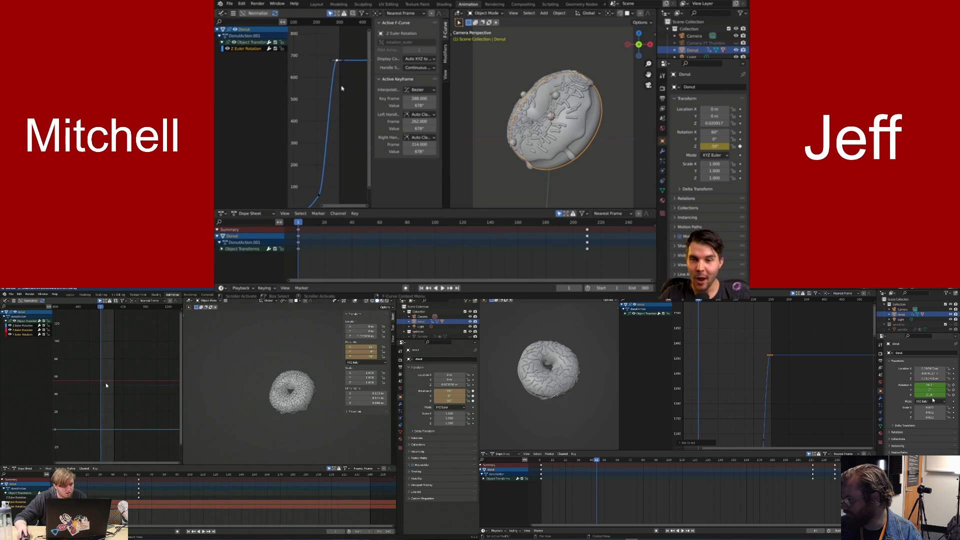
{"action": "right_click", "coordinate": [21, 333]}
{"action": "left_click_drag", "start_coordinate": [930, 394], "coordinate": [926, 395]}
{"action": "left_click", "coordinate": [22, 334], "text": "shift"}
{"action": "key", "text": "g"}
{"action": "key", "text": "x"}
{"action": "right_click", "coordinate": [21, 334]}
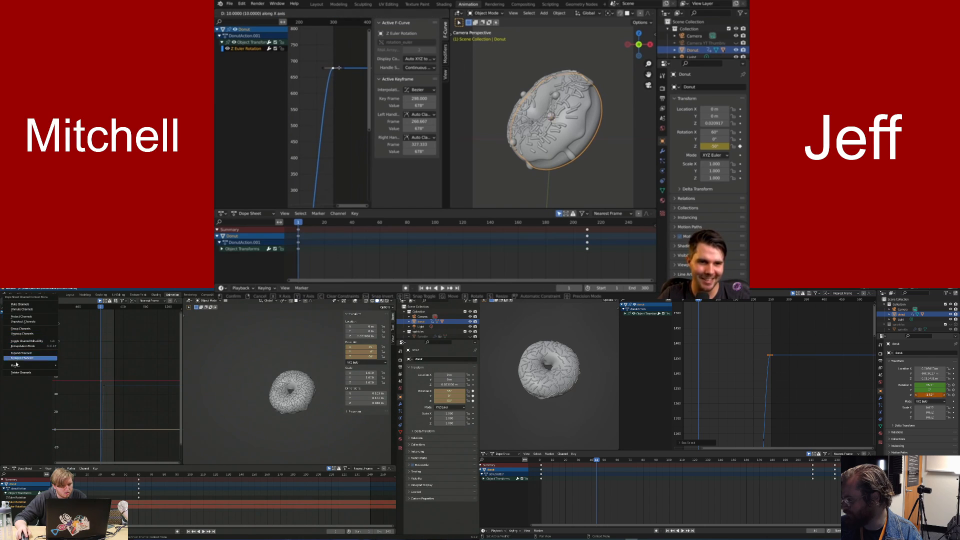
{"action": "left_click", "coordinate": [21, 372]}
{"action": "left_click", "coordinate": [15, 327]}
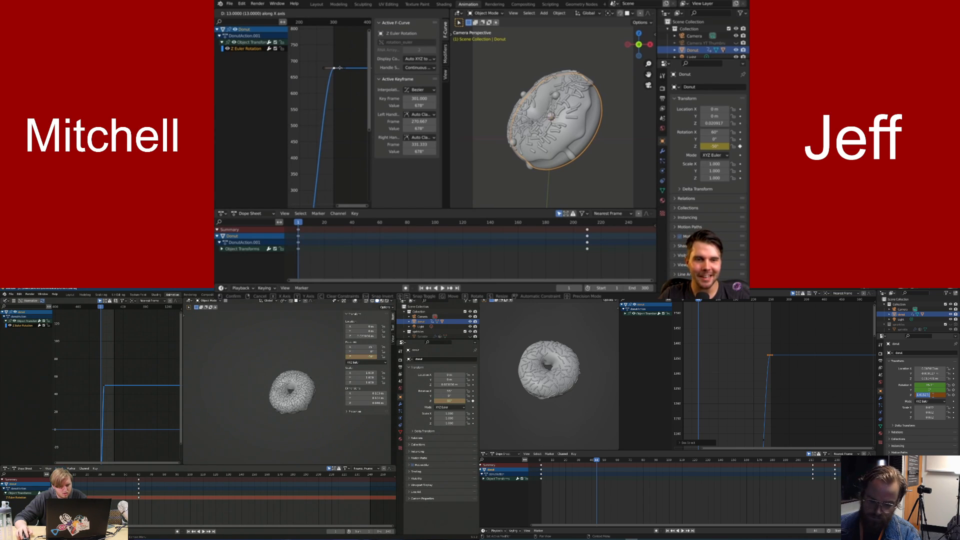
Move the last Z rotation keyframe along the time axis to frame 296, and keyframe the other donut's Z rotation at 0
{"action": "key", "text": "space"}
{"action": "type", "text": "0"}
{"action": "left_click", "coordinate": [339, 69]}
{"action": "mouse_move", "coordinate": [143, 477]}
{"action": "left_mouse_down"}
{"action": "mouse_move", "coordinate": [152, 476]}
{"action": "mouse_move", "coordinate": [139, 476]}
{"action": "left_mouse_up"}
{"action": "key", "text": "Return"}
{"action": "key", "text": "g"}
{"action": "key", "text": "x"}
{"action": "key", "text": "i"}
{"action": "left_click", "coordinate": [336, 68]}
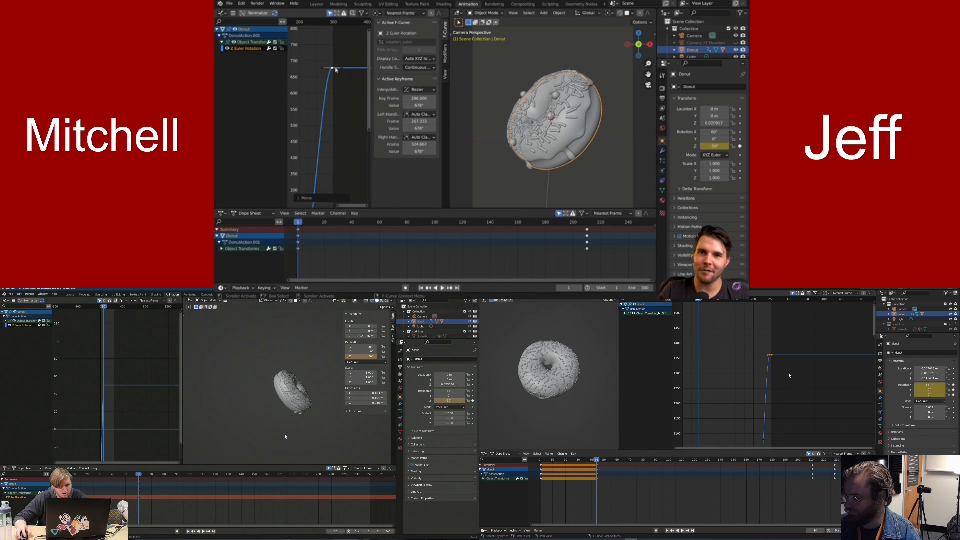
{"action": "key", "text": "space"}
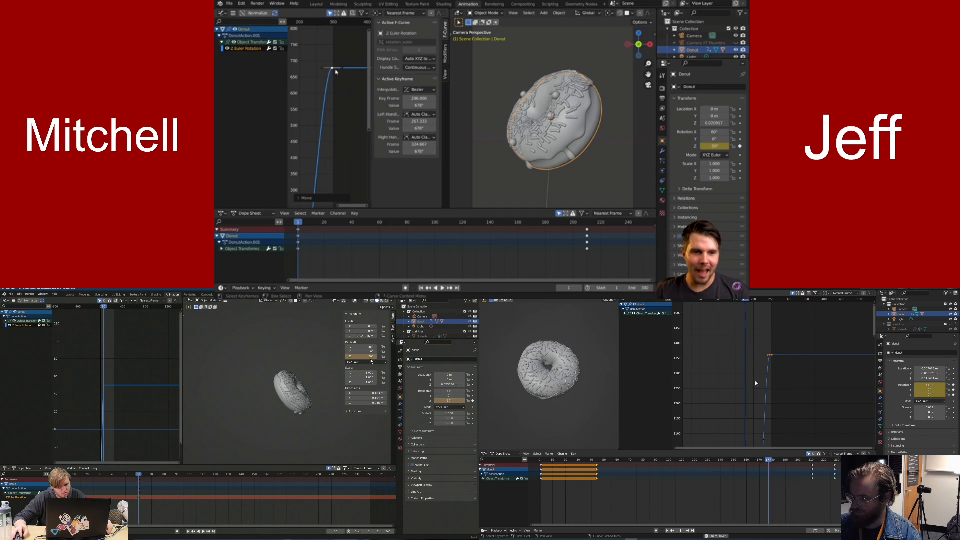
Change a digit of the donut's Z rotation to 9, and select the first keyframe on the other Z rotation curve
{"action": "left_click", "coordinate": [371, 356]}
{"action": "middle_click_drag", "start_coordinate": [347, 148], "coordinate": [353, 85]}
{"action": "scroll", "coordinate": [338, 156], "scroll_direction": "down", "scroll_amount": 4}
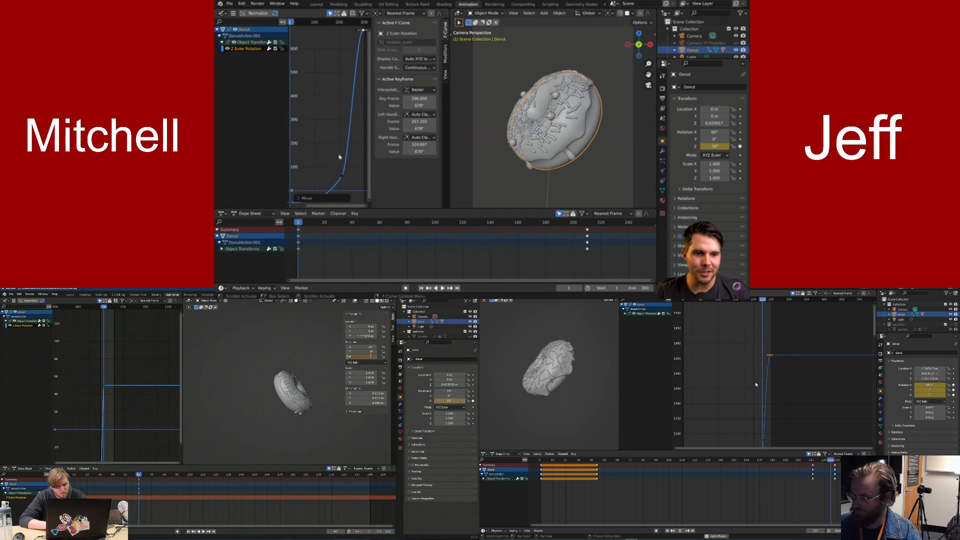
{"action": "middle_click_drag", "start_coordinate": [300, 190], "coordinate": [317, 150]}
{"action": "left_click", "coordinate": [320, 144]}
{"action": "key", "text": "Left"}
{"action": "key", "text": "Left"}
{"action": "key", "text": "BackSpace"}
{"action": "type", "text": "9"}
{"action": "key", "text": "Return"}
{"action": "scroll", "coordinate": [320, 146], "scroll_direction": "down", "scroll_amount": 3}
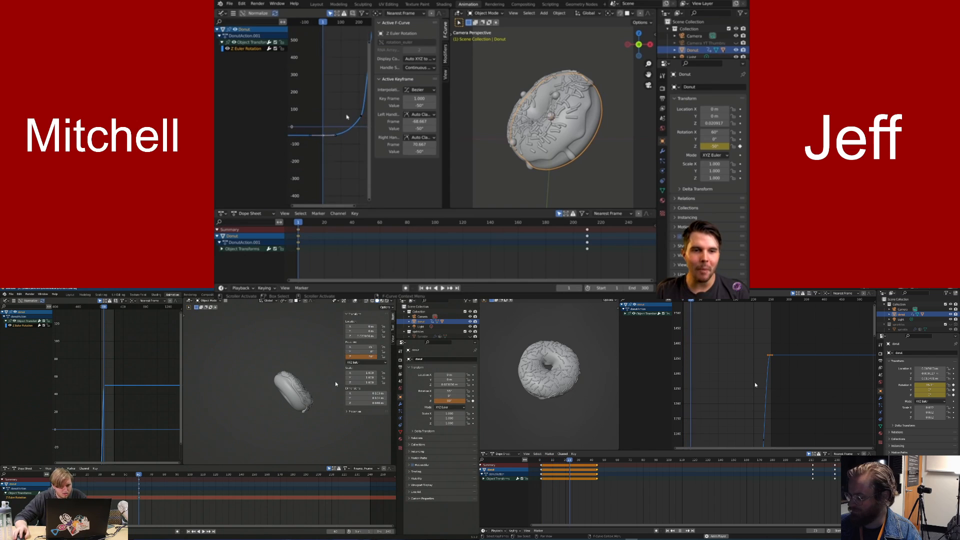
Play back the animation to check the donut's rotation, with the full Z rotation curve in view
{"action": "key", "text": "space"}
{"action": "middle_click_drag", "start_coordinate": [364, 81], "coordinate": [330, 129]}
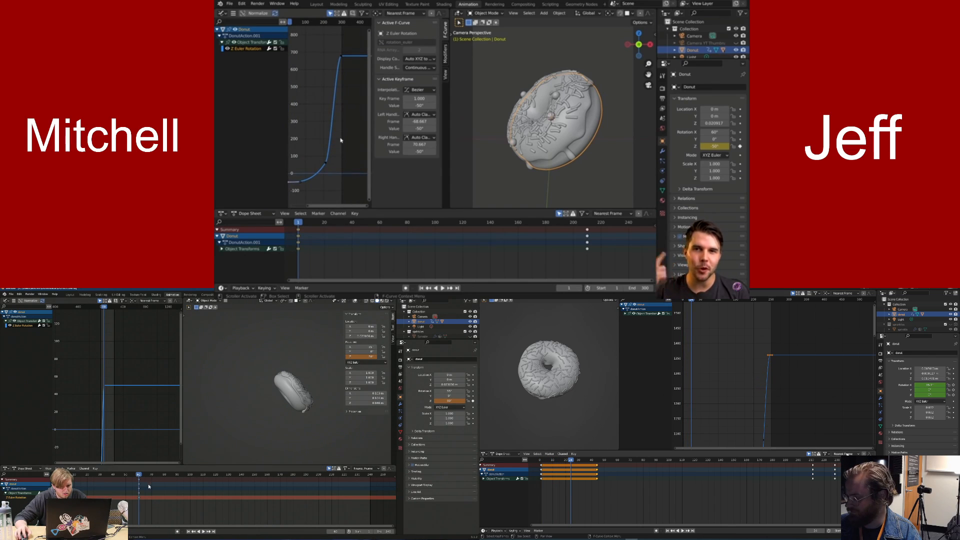
{"action": "left_click", "coordinate": [850, 460]}
{"action": "key", "text": "space"}
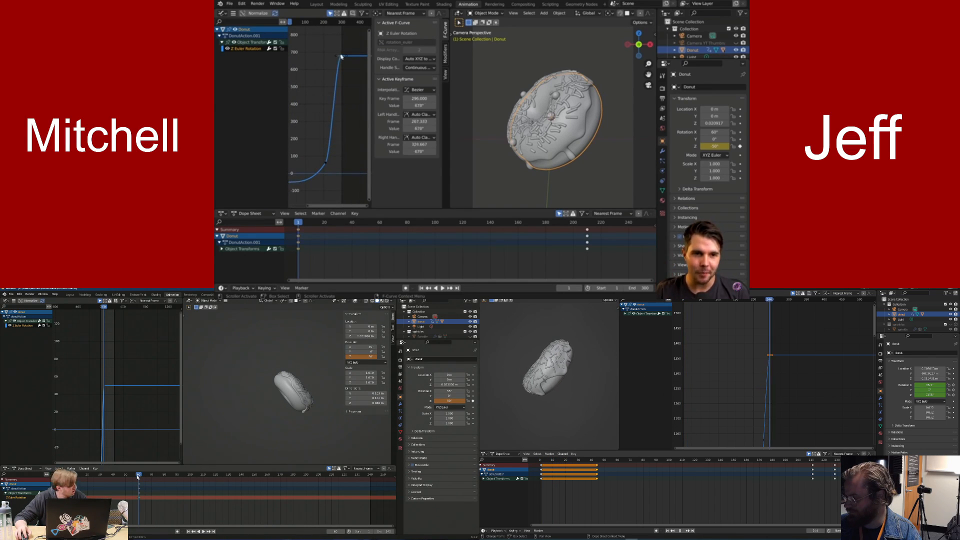
Set the value of the last Z Euler Rotation keyframe to 360+360-50
{"action": "left_click", "coordinate": [341, 56]}
{"action": "double_click", "coordinate": [419, 106]}
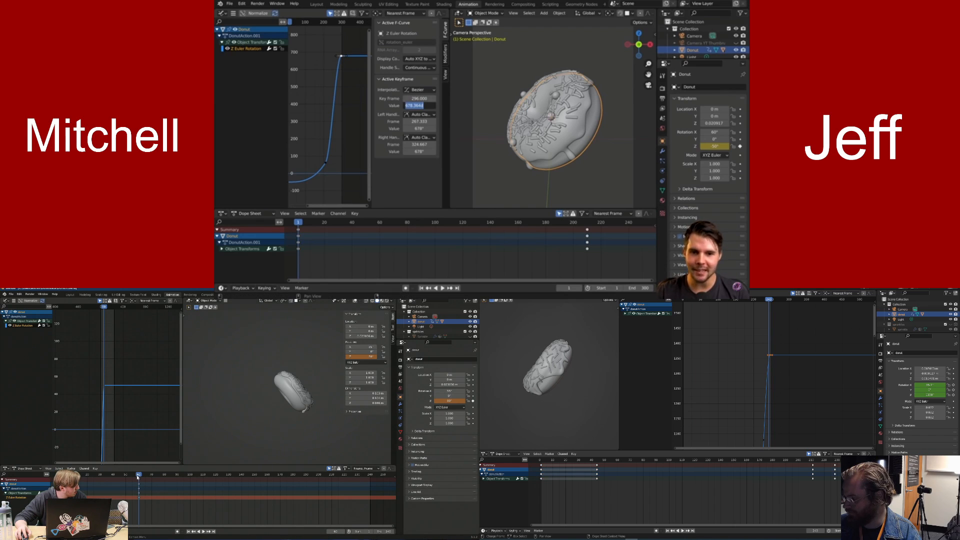
{"action": "key", "text": "g"}
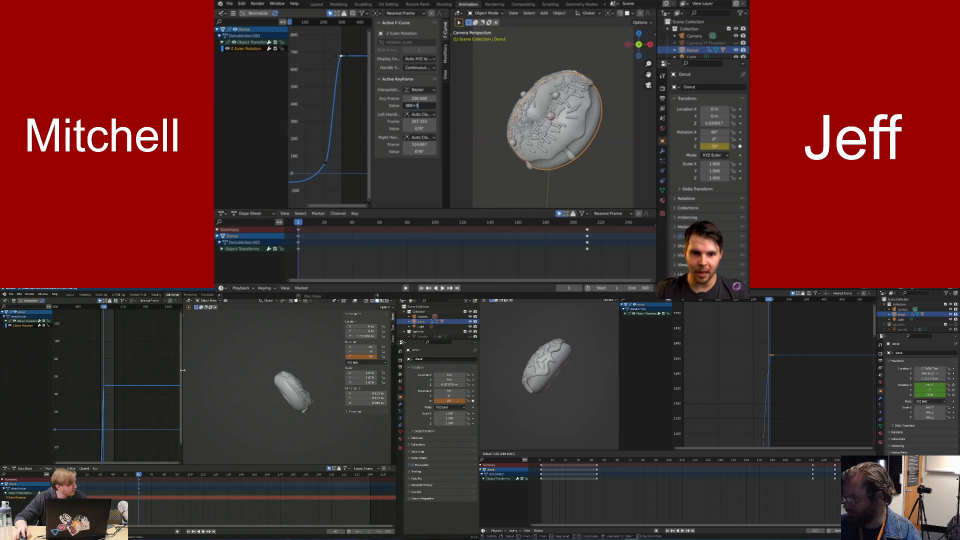
{"action": "type", "text": "60"}
{"action": "left_click_drag", "start_coordinate": [182, 370], "coordinate": [199, 374]}
{"action": "key", "text": "Return"}
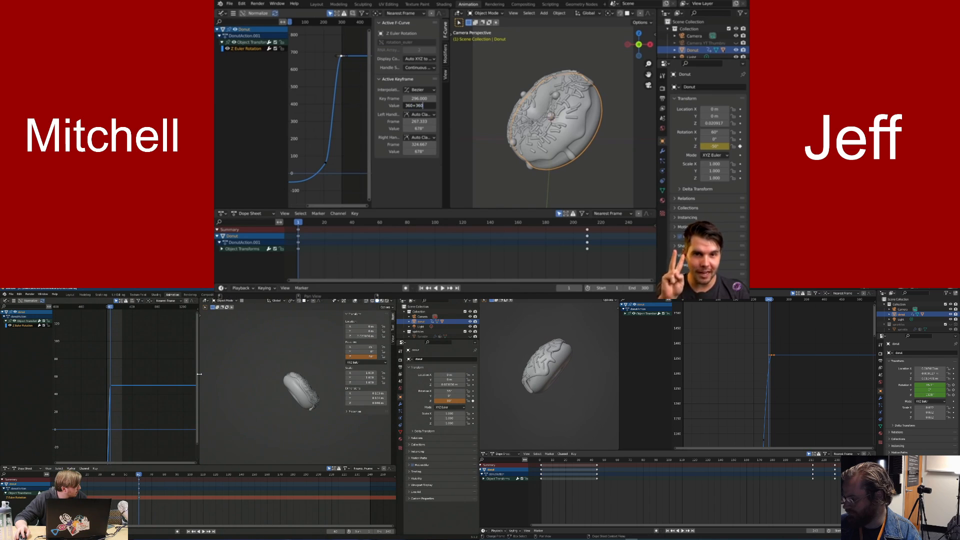
{"action": "key", "text": "space"}
{"action": "type", "text": "-"}
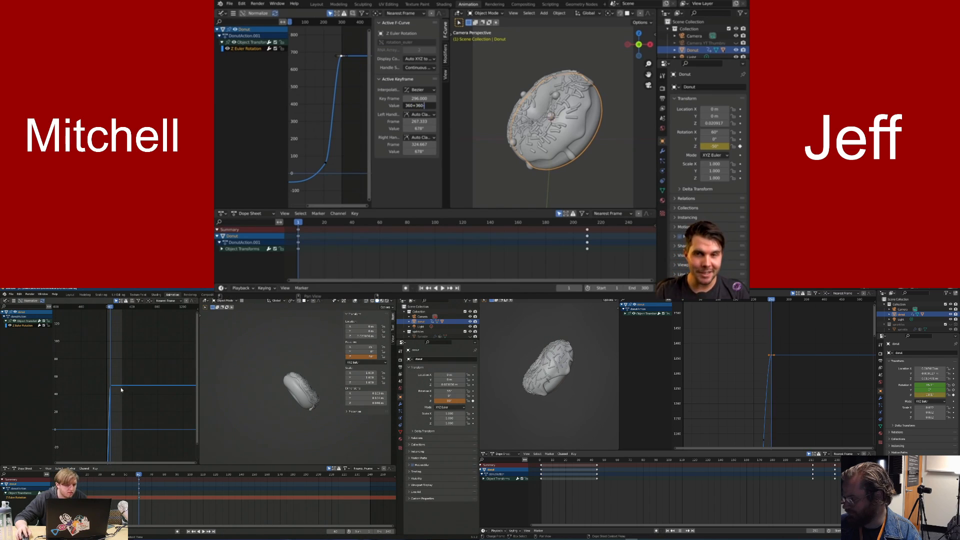
{"action": "left_click", "coordinate": [120, 387]}
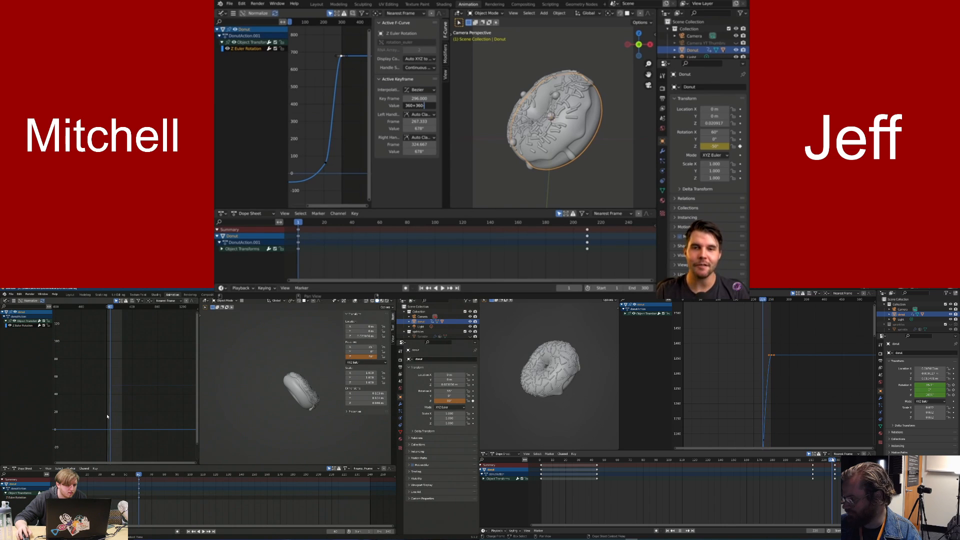
{"action": "type", "text": "50"}
{"action": "key", "text": "Return"}
Scrub the timeline to the final frames and examine the last keyframe of the Z Euler Rotation curve up close
{"action": "left_click", "coordinate": [24, 327]}
{"action": "left_click_drag", "start_coordinate": [772, 460], "coordinate": [837, 460]}
{"action": "middle_click_drag", "start_coordinate": [322, 133], "coordinate": [332, 150]}
{"action": "left_click", "coordinate": [40, 325]}
{"action": "scroll", "coordinate": [333, 150], "scroll_direction": "up", "scroll_amount": 2}
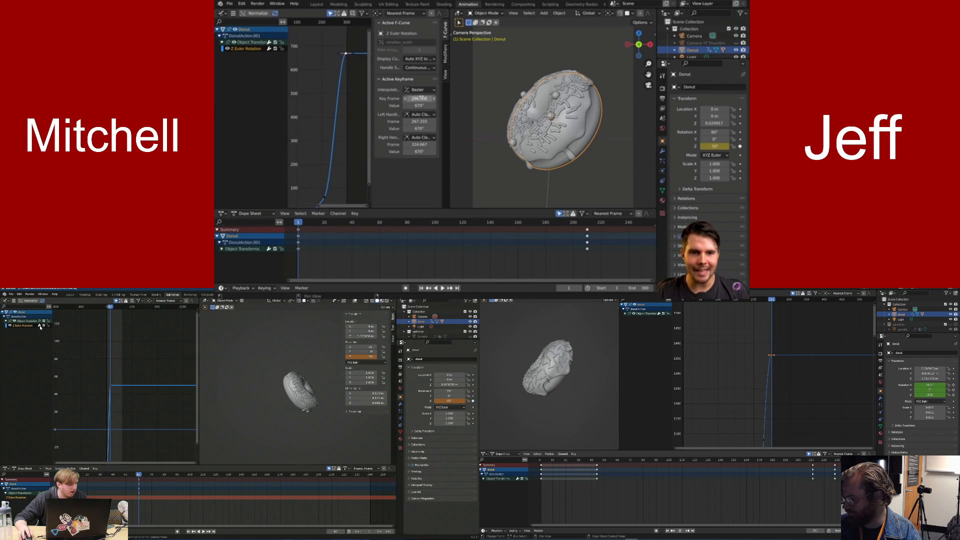
{"action": "scroll", "coordinate": [364, 93], "scroll_direction": "up", "scroll_amount": 2}
{"action": "middle_click_drag", "start_coordinate": [348, 53], "coordinate": [337, 98]}
{"action": "scroll", "coordinate": [320, 96], "scroll_direction": "up", "scroll_amount": 3}
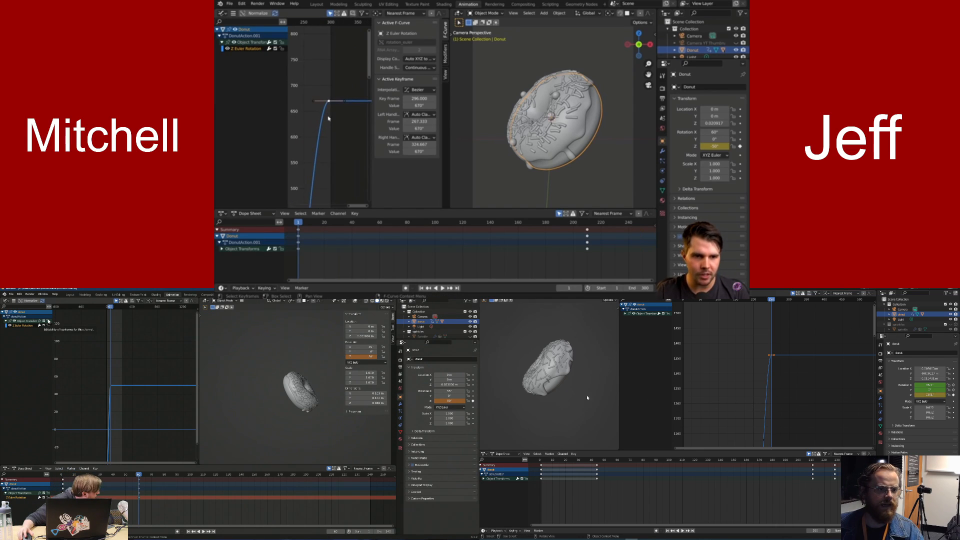
{"action": "left_click", "coordinate": [570, 79]}
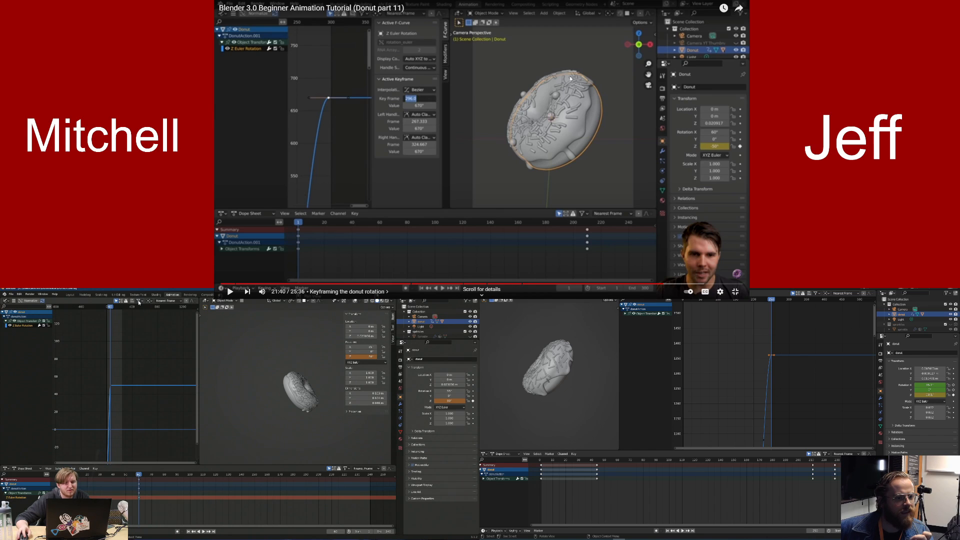
Widen the Graph Editor, show its sidebar, and select the Z Euler Rotation channel to reveal its F-curve properties
{"action": "left_click", "coordinate": [20, 322]}
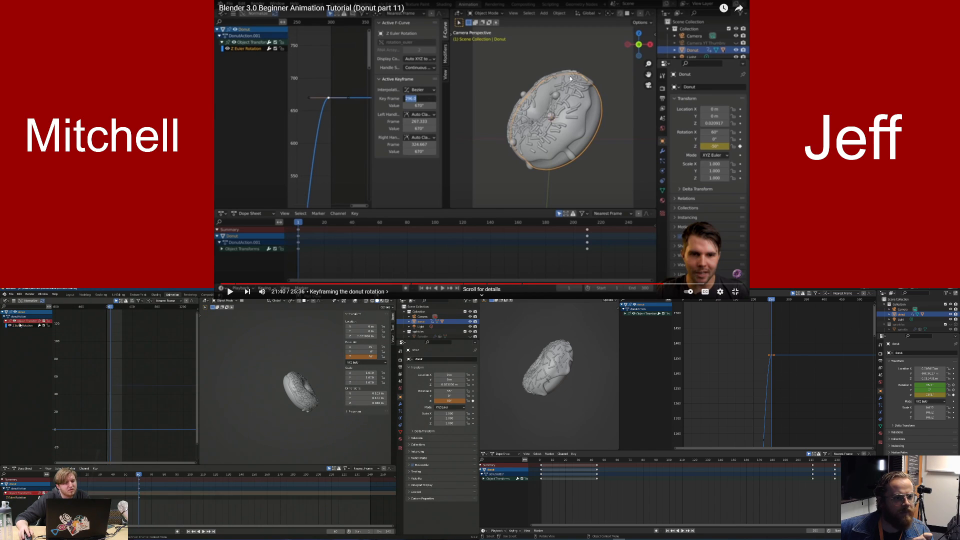
{"action": "left_click", "coordinate": [17, 327]}
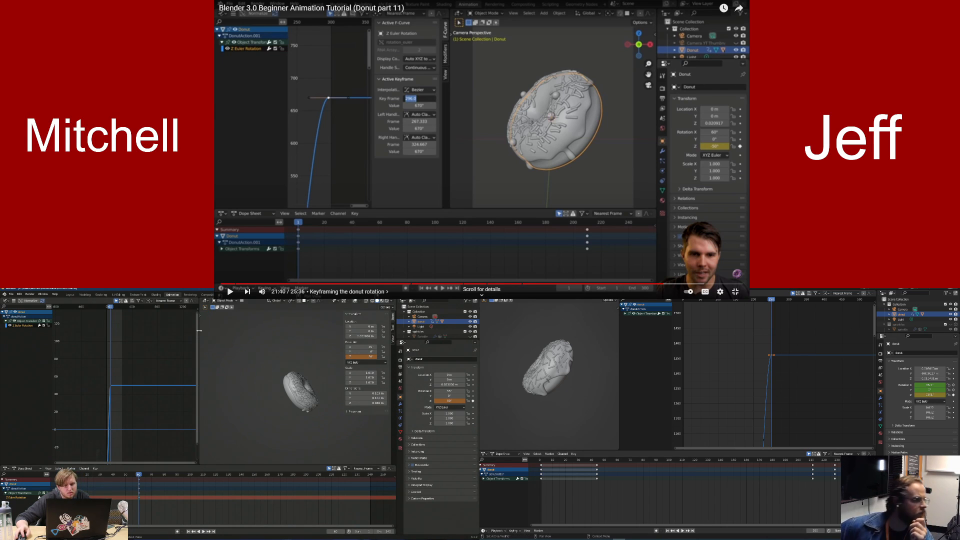
{"action": "mouse_move", "coordinate": [197, 328]}
{"action": "left_mouse_down"}
{"action": "mouse_move", "coordinate": [176, 328]}
{"action": "mouse_move", "coordinate": [213, 330]}
{"action": "left_mouse_up"}
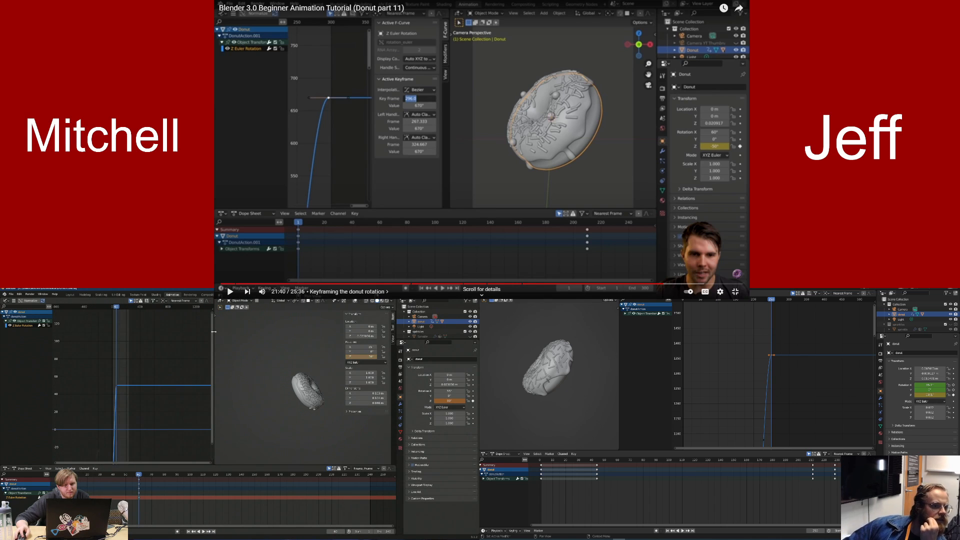
{"action": "left_click", "coordinate": [160, 334]}
{"action": "key", "text": "n"}
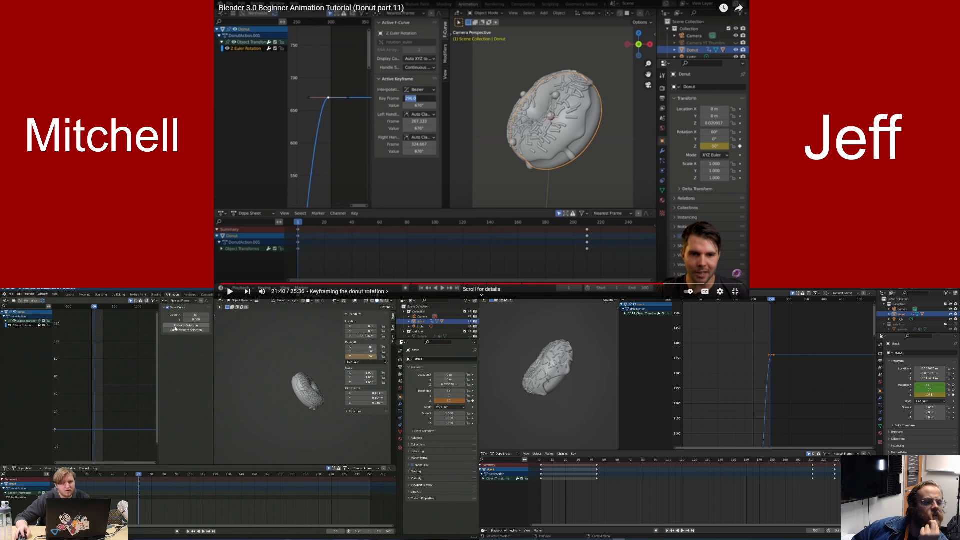
{"action": "left_click", "coordinate": [21, 325]}
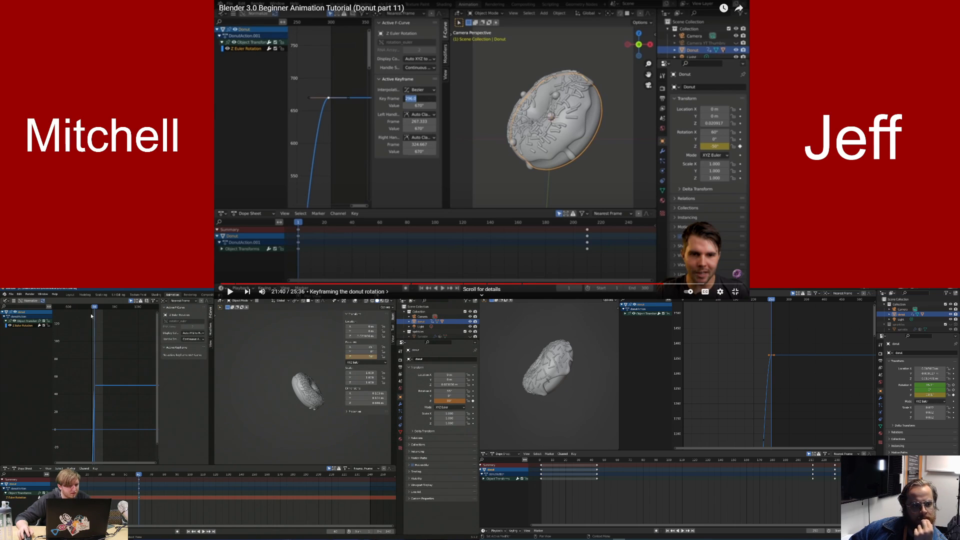
Select the upper keyframe on the Z Euler Rotation curve and set its value to 80
{"action": "left_click_drag", "start_coordinate": [96, 307], "coordinate": [89, 310]}
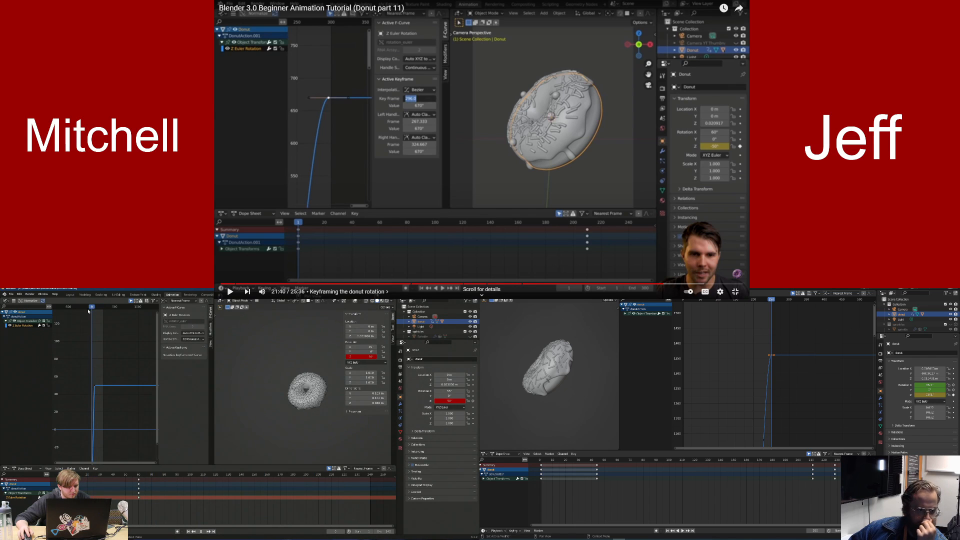
{"action": "left_click", "coordinate": [94, 386]}
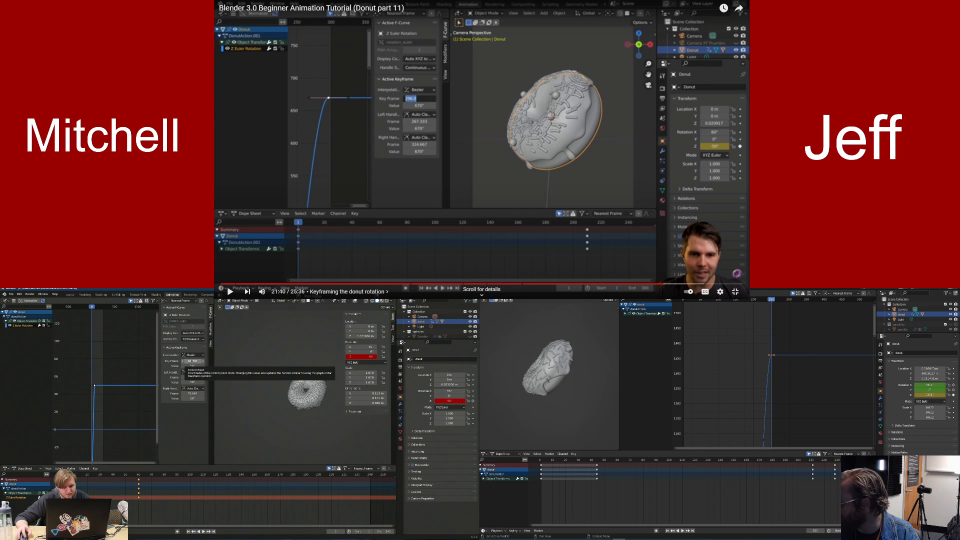
{"action": "left_click", "coordinate": [193, 367]}
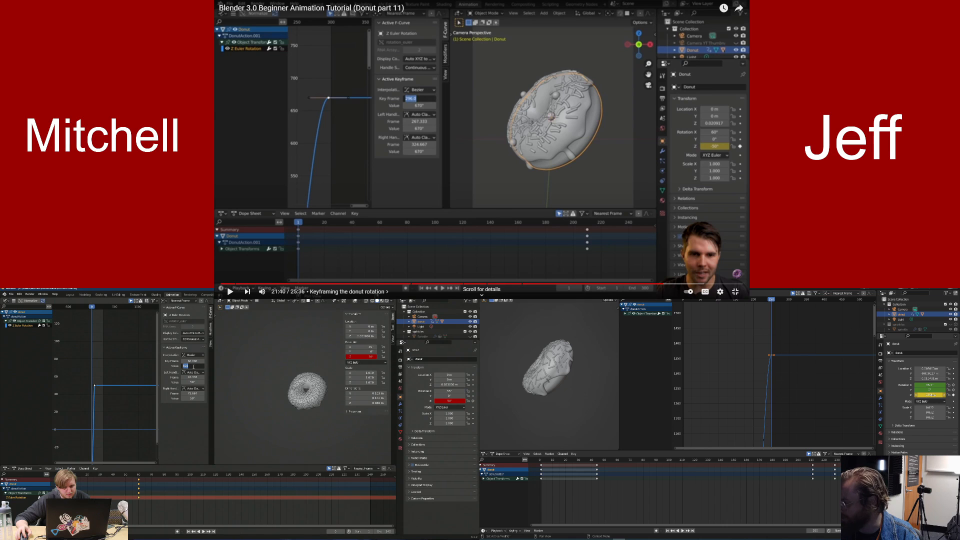
{"action": "type", "text": "8"}
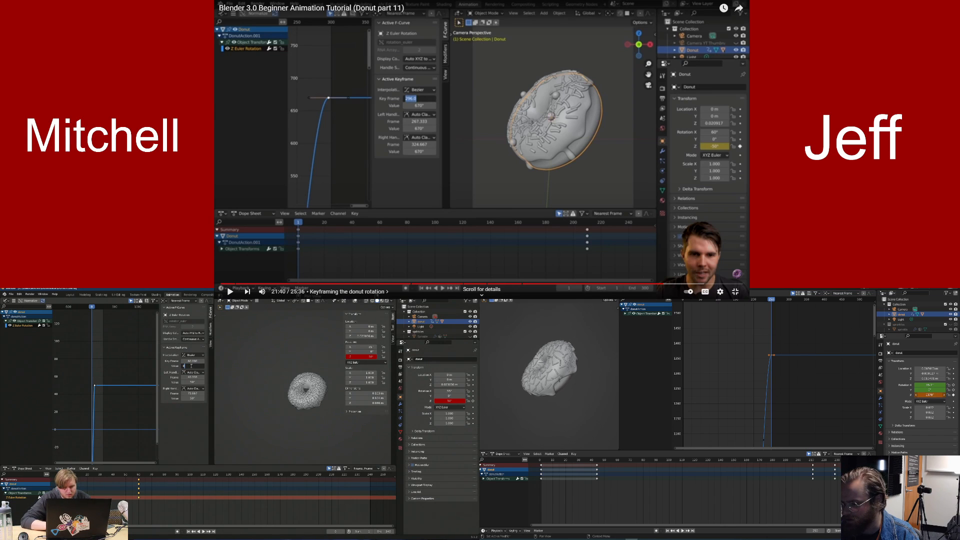
{"action": "type", "text": "0"}
{"action": "key", "text": "Return"}
Play back the animation, and enter a higher value for the last Z Euler Rotation keyframe
{"action": "right_click", "coordinate": [934, 395]}
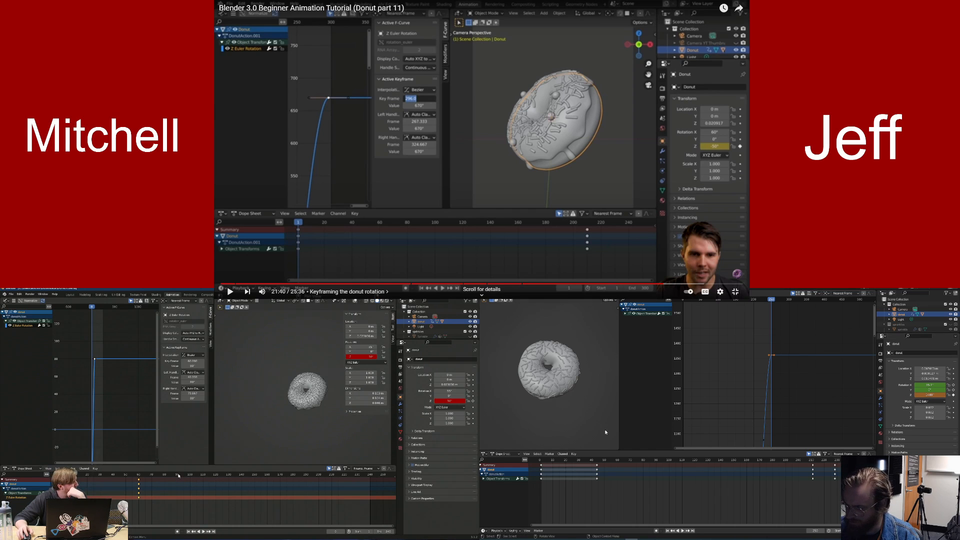
{"action": "key", "text": "space"}
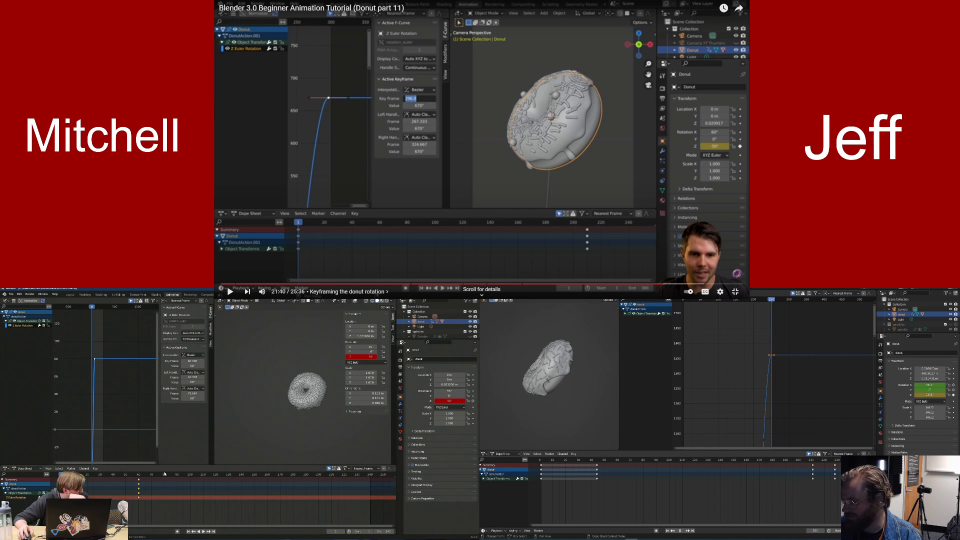
{"action": "scroll", "coordinate": [165, 474], "scroll_direction": "up", "scroll_amount": 1}
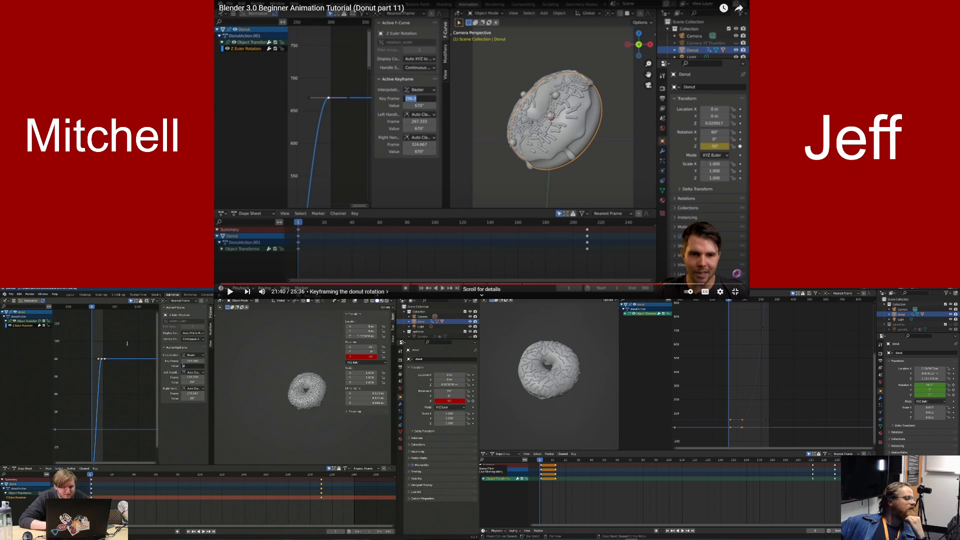
{"action": "key", "text": "Return"}
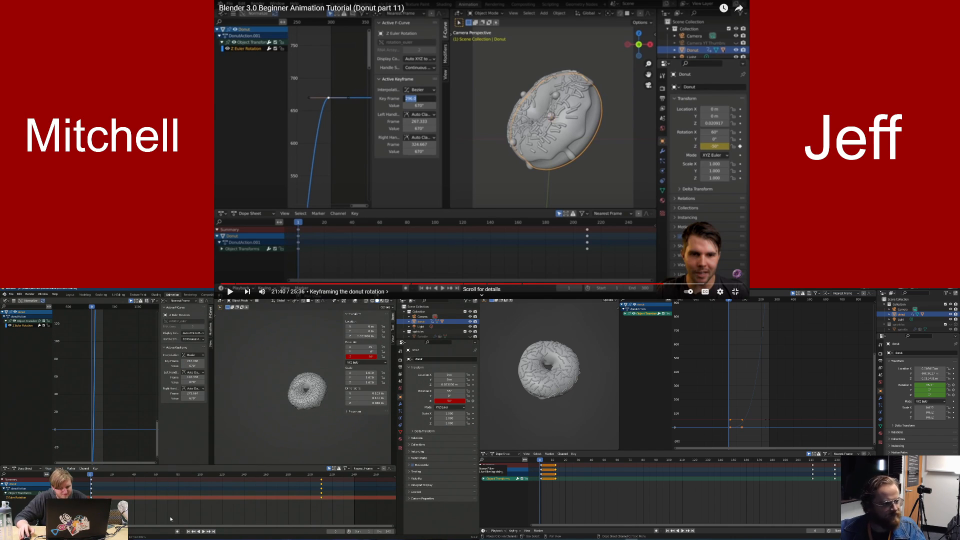
Play back the donut's rotation with the full 300-frame keyframe range in view in the Dope Sheet
{"action": "left_click", "coordinate": [467, 142]}
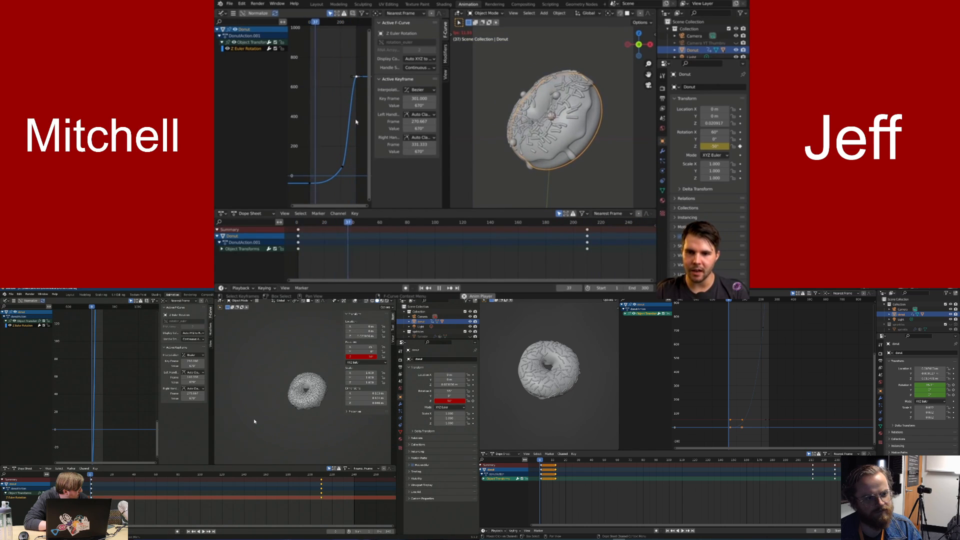
{"action": "key", "text": "Escape"}
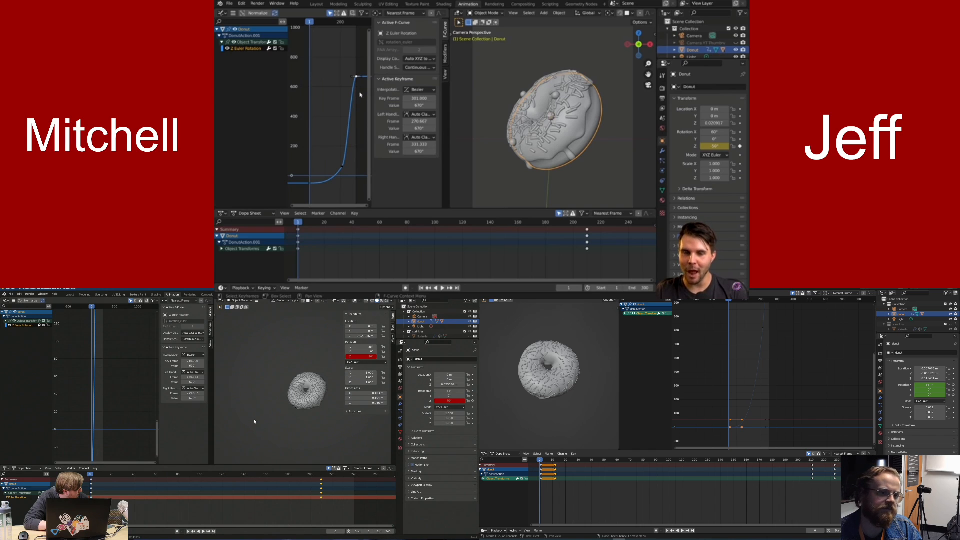
{"action": "scroll", "coordinate": [618, 233], "scroll_direction": "down", "scroll_amount": 8}
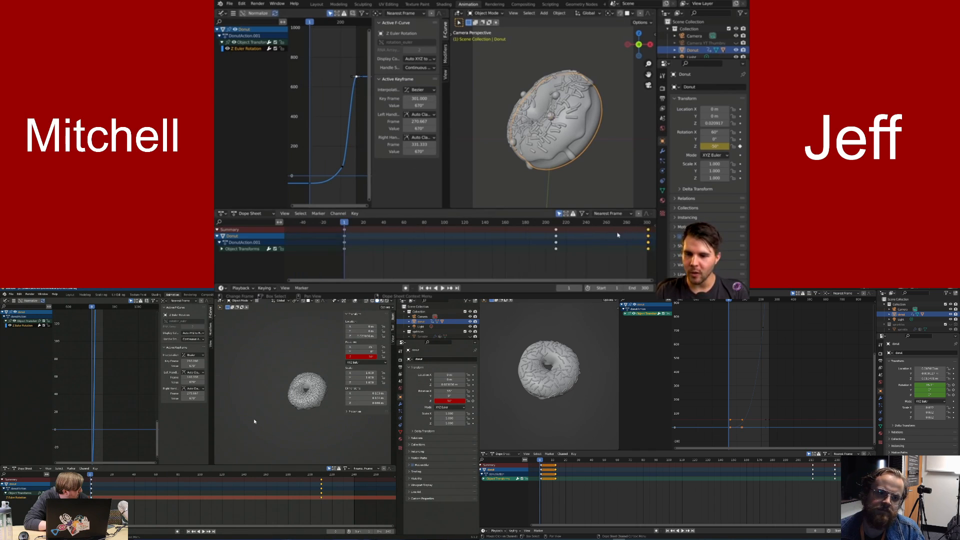
{"action": "middle_click_drag", "start_coordinate": [608, 232], "coordinate": [583, 226]}
{"action": "key", "text": "space"}
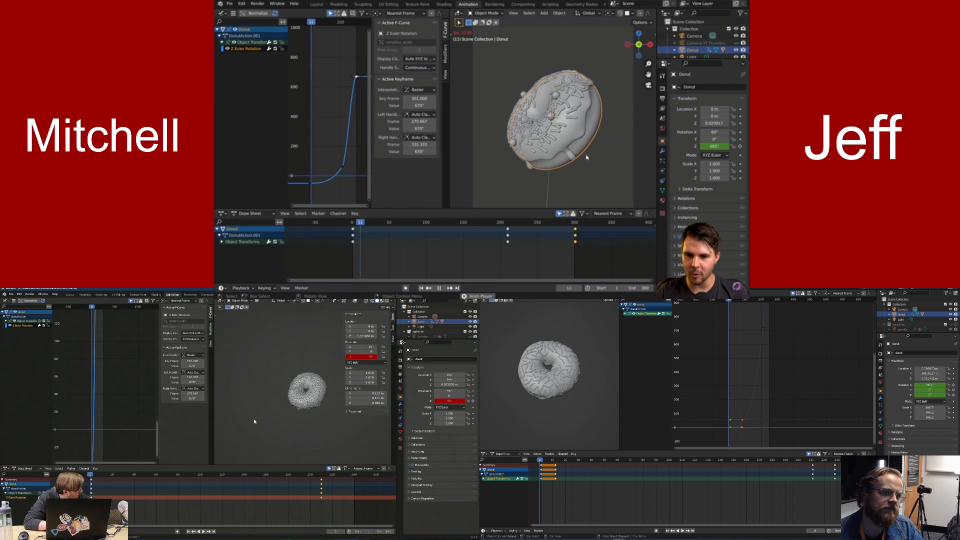
{"action": "key", "text": "space"}
{"action": "left_click", "coordinate": [570, 222]}
{"action": "key", "text": "space"}
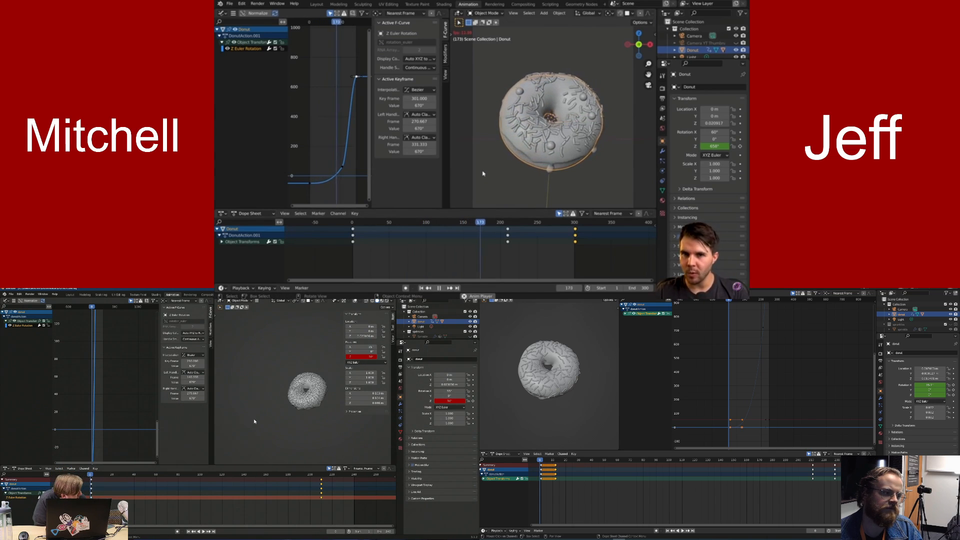
Hide the Graph Editor's sidebar, select the first Z rotation keyframe, and return the animation to its start
{"action": "scroll", "coordinate": [344, 134], "scroll_direction": "up", "scroll_amount": 3}
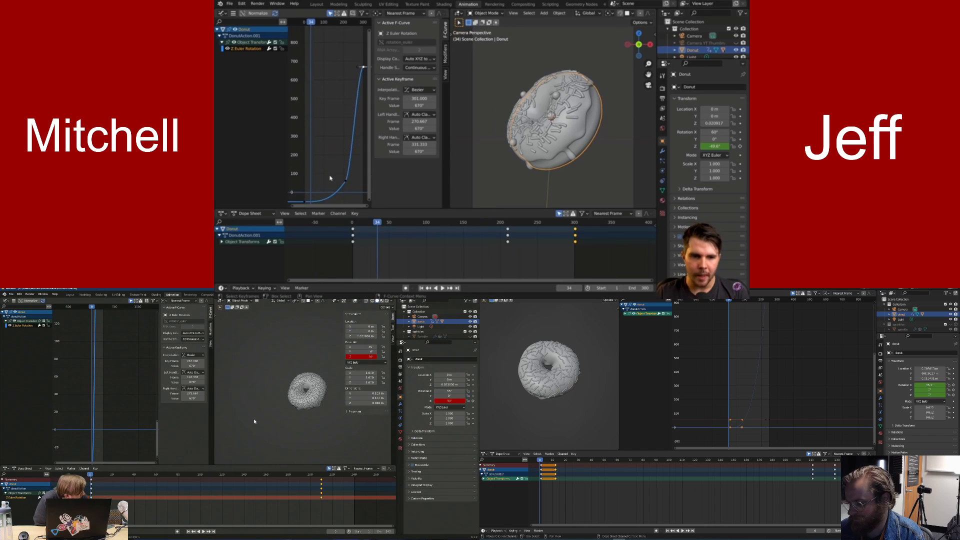
{"action": "left_click", "coordinate": [326, 153]}
{"action": "key", "text": "n"}
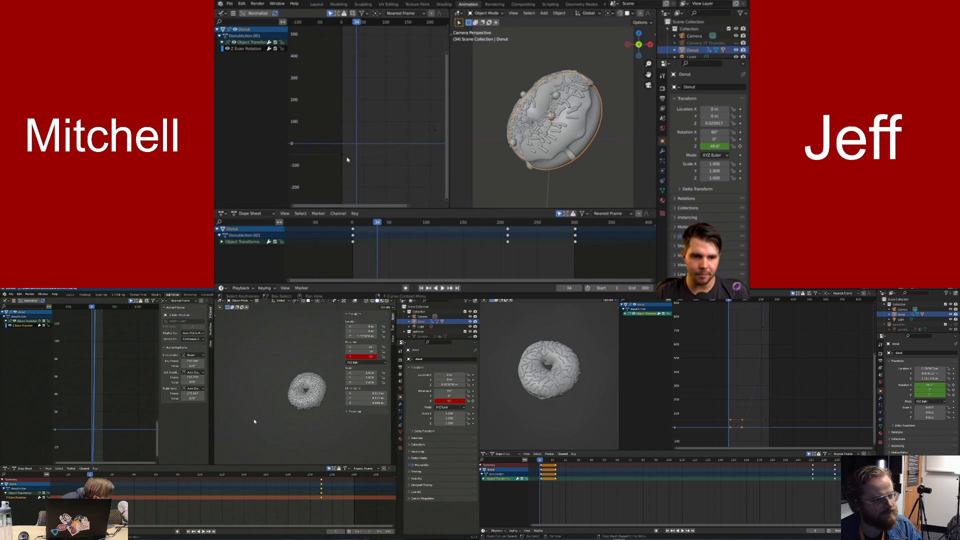
{"action": "scroll", "coordinate": [349, 155], "scroll_direction": "right", "scroll_amount": 2, "text": "ctrl"}
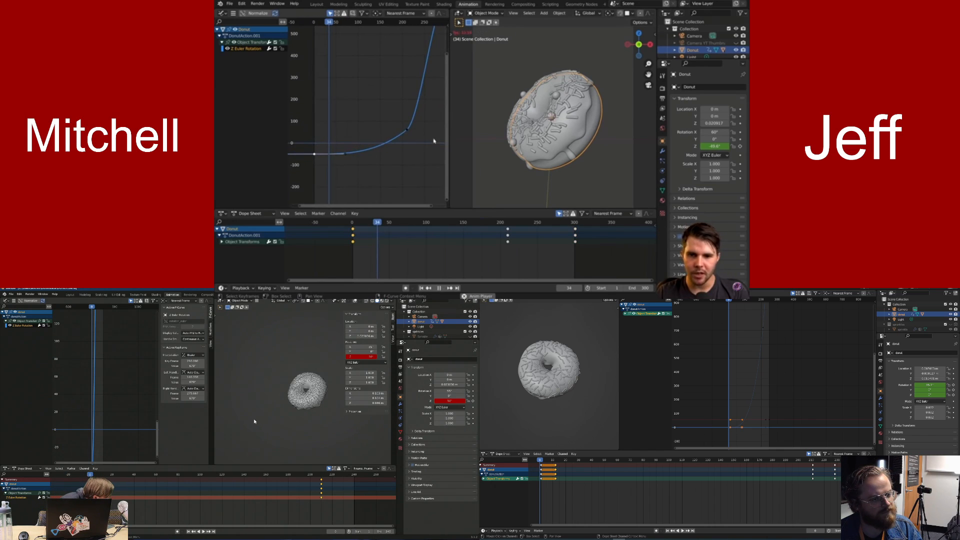
{"action": "key", "text": "shift+Left"}
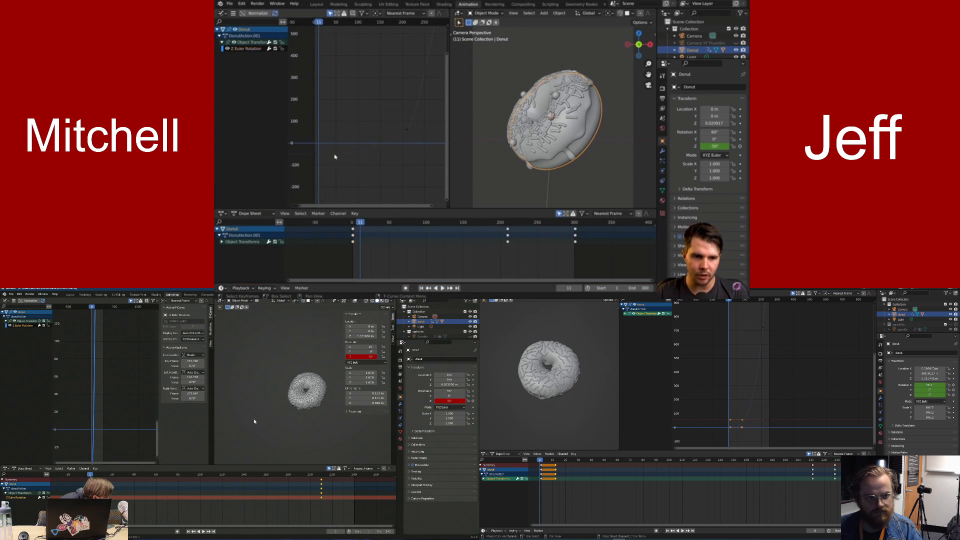
Examine the Z Euler Rotation curve and its keyframes up close in the Graph Editor
{"action": "scroll", "coordinate": [751, 419], "scroll_direction": "up", "scroll_amount": 5}
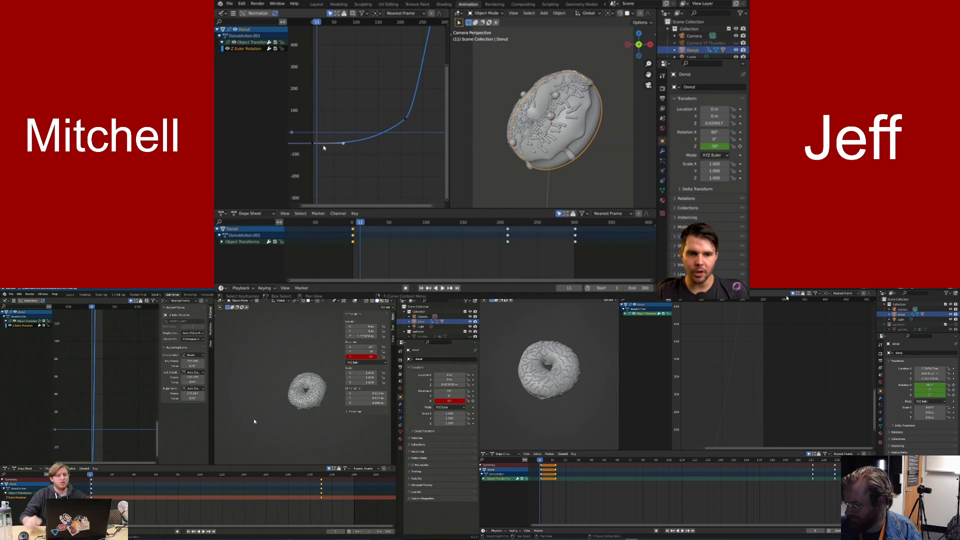
{"action": "scroll", "coordinate": [741, 429], "scroll_direction": "up", "scroll_amount": 1}
{"action": "middle_click_drag", "start_coordinate": [741, 429], "coordinate": [796, 334]}
{"action": "scroll", "coordinate": [92, 403], "scroll_direction": "up", "scroll_amount": 11}
{"action": "scroll", "coordinate": [92, 404], "scroll_direction": "up", "scroll_amount": 1}
{"action": "middle_click_drag", "start_coordinate": [767, 399], "coordinate": [781, 372]}
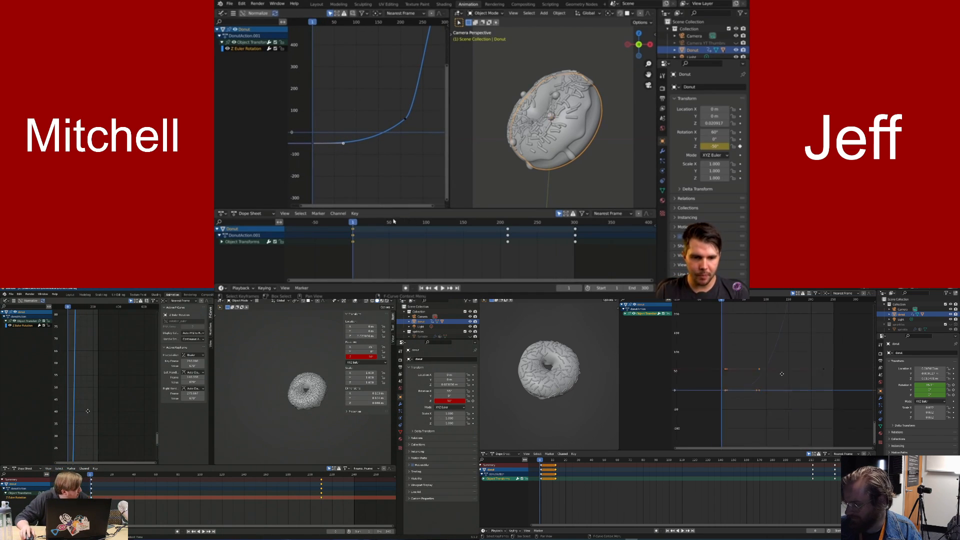
{"action": "middle_click_drag", "start_coordinate": [86, 409], "coordinate": [131, 420]}
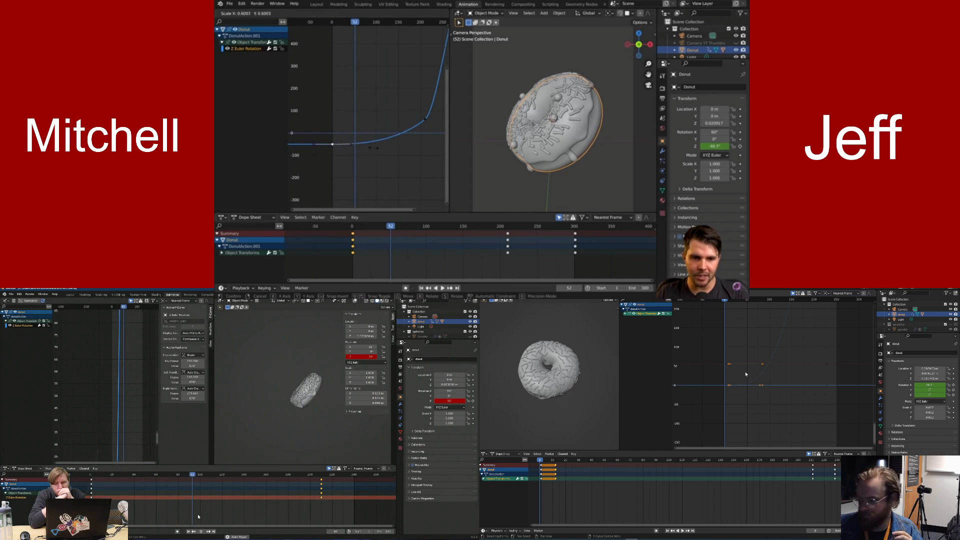
{"action": "left_click", "coordinate": [766, 367]}
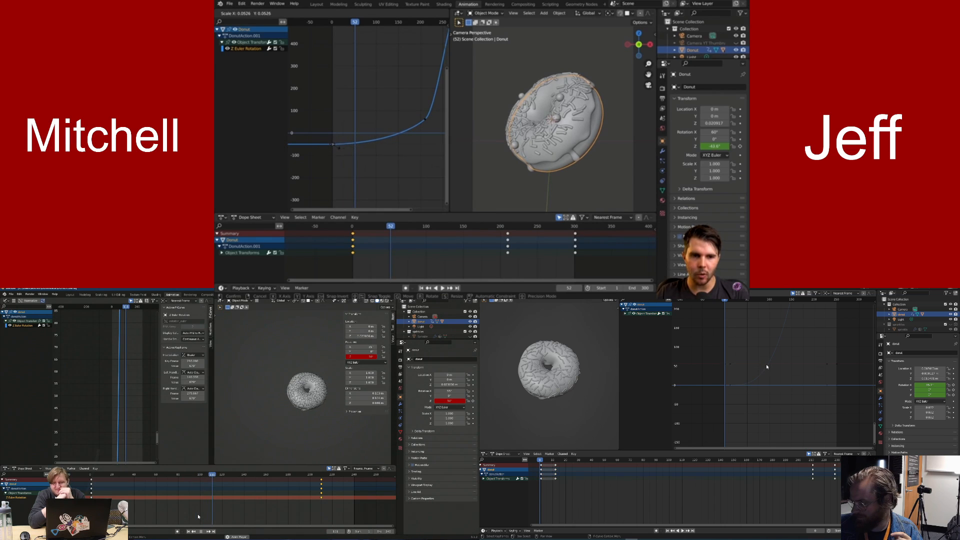
{"action": "left_click", "coordinate": [730, 385]}
{"action": "left_click", "coordinate": [746, 386]}
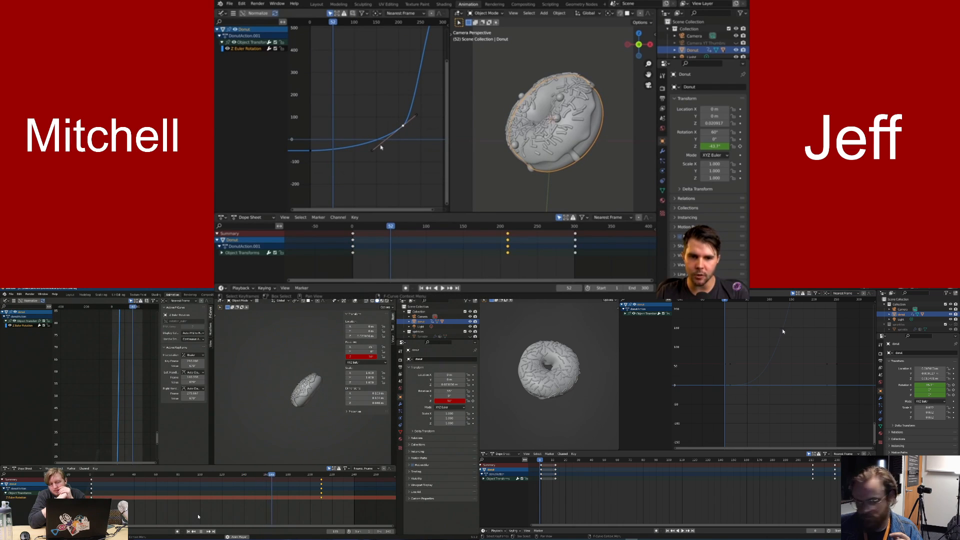
Scale down the handles of the middle Z Euler Rotation keyframe to sharpen the curve's bend
{"action": "key", "text": "s"}
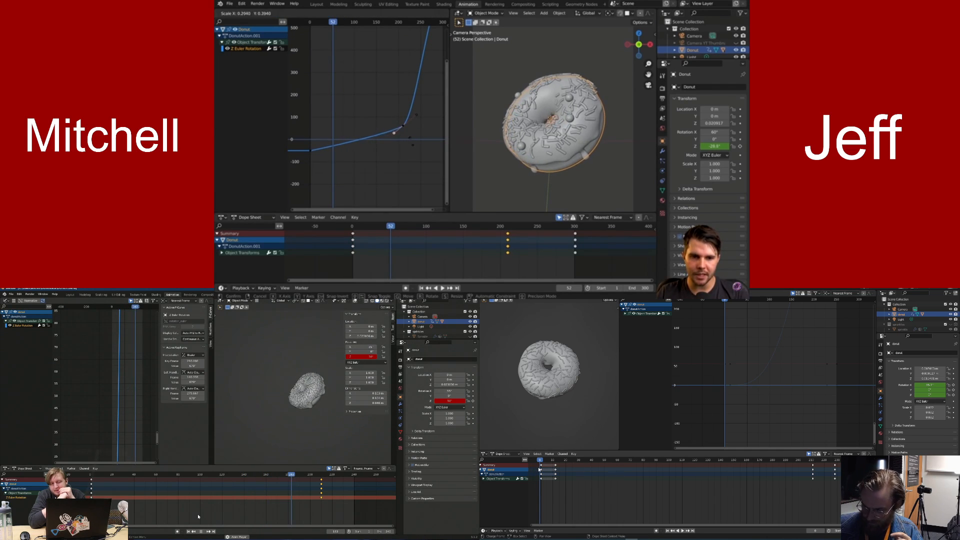
{"action": "left_click", "coordinate": [407, 131]}
{"action": "left_click", "coordinate": [554, 479]}
{"action": "key", "text": "s"}
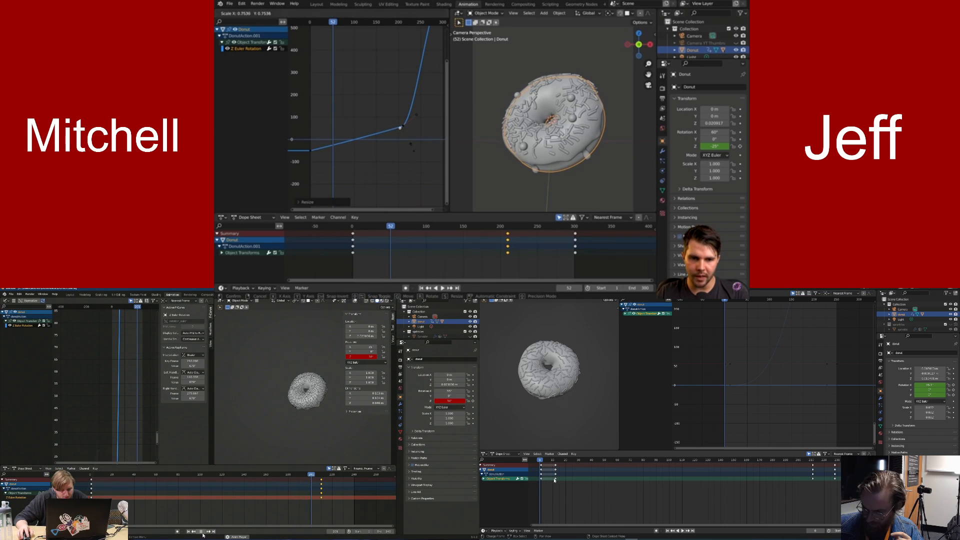
{"action": "left_click", "coordinate": [400, 129]}
Return to the start of the animation and play back the donut's rotation through the fast spin
{"action": "key", "text": "space"}
{"action": "scroll", "coordinate": [128, 430], "scroll_direction": "down", "scroll_amount": 5}
{"action": "scroll", "coordinate": [120, 418], "scroll_direction": "down", "scroll_amount": 20}
{"action": "key", "text": "shift+Left"}
{"action": "scroll", "coordinate": [748, 383], "scroll_direction": "down", "scroll_amount": 9}
{"action": "key", "text": "space"}
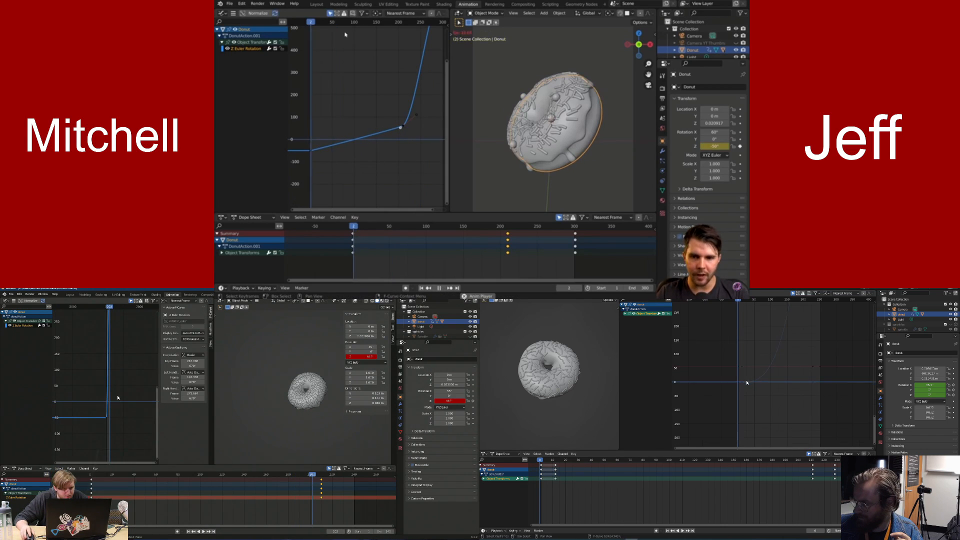
{"action": "middle_click_drag", "start_coordinate": [102, 358], "coordinate": [95, 384]}
{"action": "middle_click_drag", "start_coordinate": [797, 349], "coordinate": [762, 413]}
{"action": "left_click", "coordinate": [101, 376]}
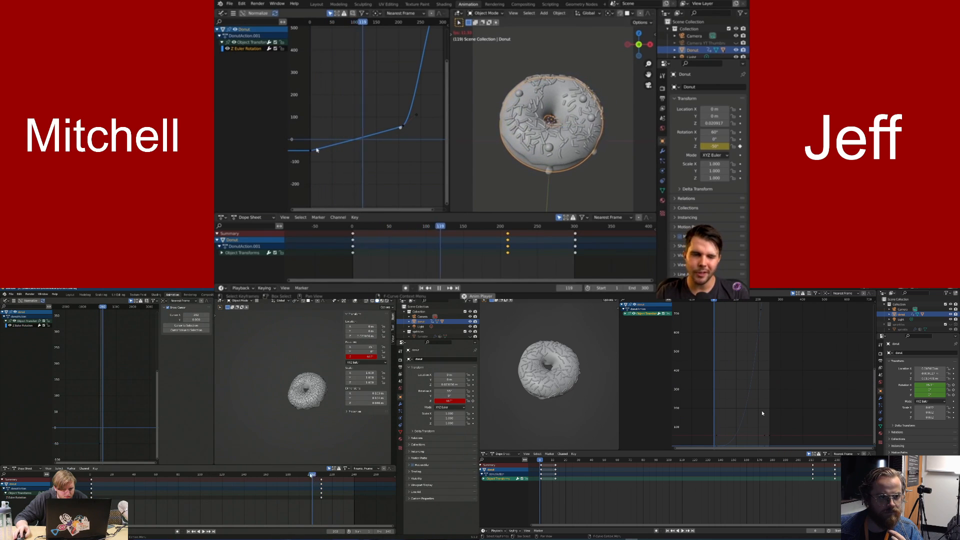
{"action": "mouse_move", "coordinate": [312, 474]}
{"action": "left_mouse_down"}
{"action": "mouse_move", "coordinate": [246, 474]}
{"action": "mouse_move", "coordinate": [310, 475]}
{"action": "left_mouse_up"}
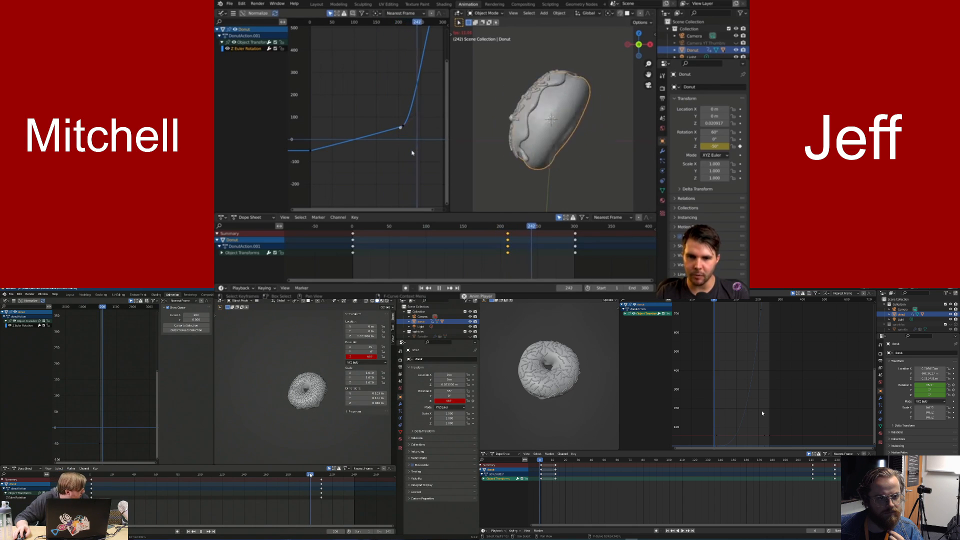
{"action": "scroll", "coordinate": [412, 150], "scroll_direction": "down", "scroll_amount": 6}
{"action": "key", "text": "space"}
Try a steeper outgoing handle on the middle Z Euler Rotation keyframe and play back the spin around it
{"action": "middle_click_drag", "start_coordinate": [407, 134], "coordinate": [383, 138]}
{"action": "scroll", "coordinate": [382, 138], "scroll_direction": "up", "scroll_amount": 4}
{"action": "left_click", "coordinate": [379, 125]}
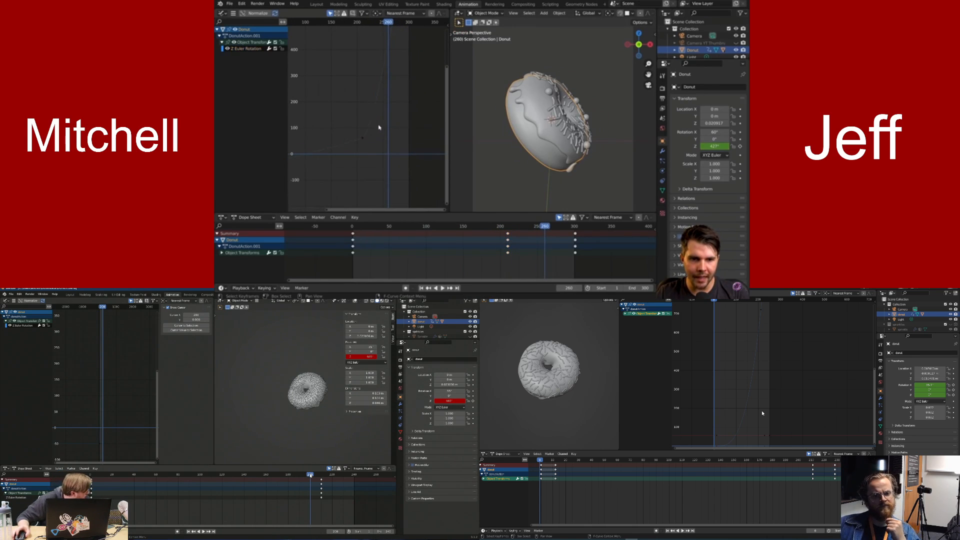
{"action": "key", "text": "g"}
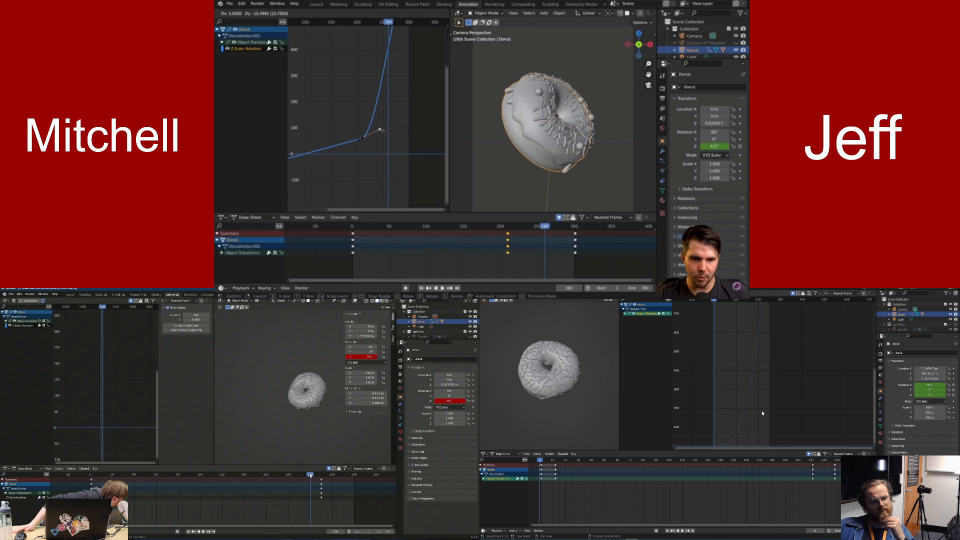
{"action": "left_click", "coordinate": [383, 131]}
{"action": "scroll", "coordinate": [412, 121], "scroll_direction": "down", "scroll_amount": 3}
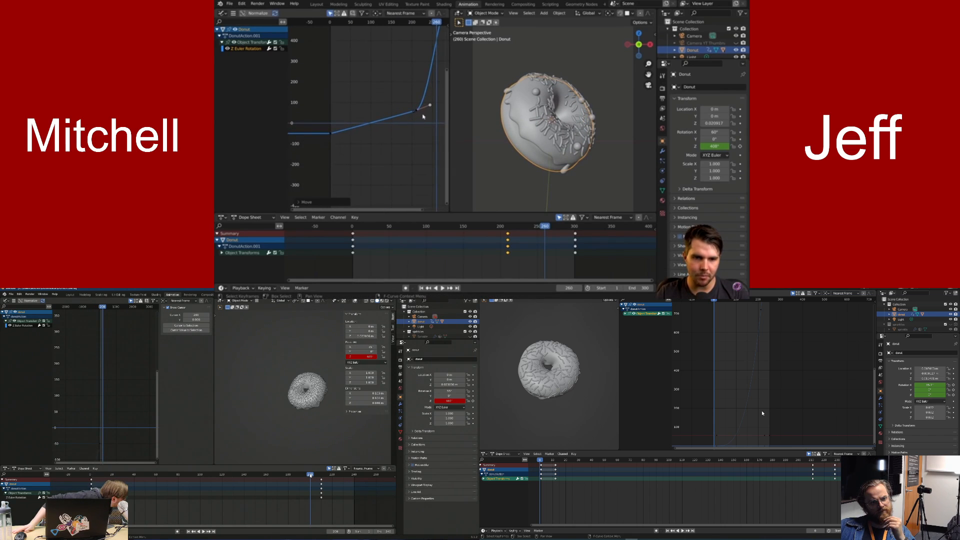
{"action": "key", "text": "g"}
{"action": "left_click", "coordinate": [434, 82]}
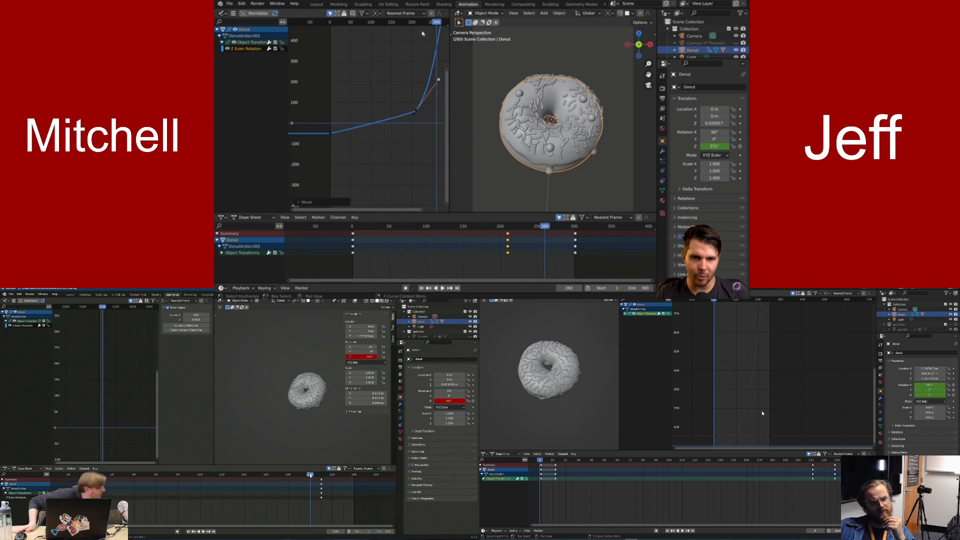
{"action": "left_click_drag", "start_coordinate": [422, 23], "coordinate": [404, 29]}
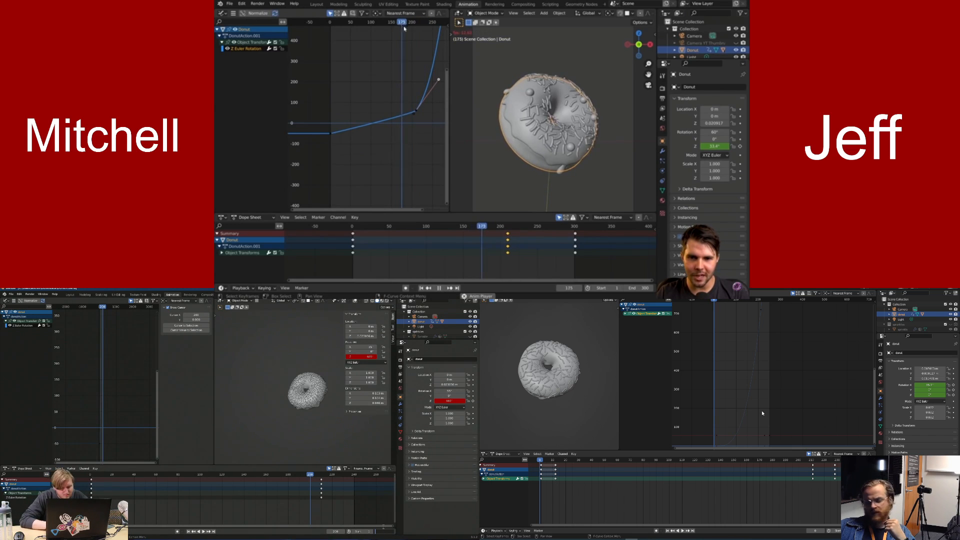
{"action": "key", "text": "space"}
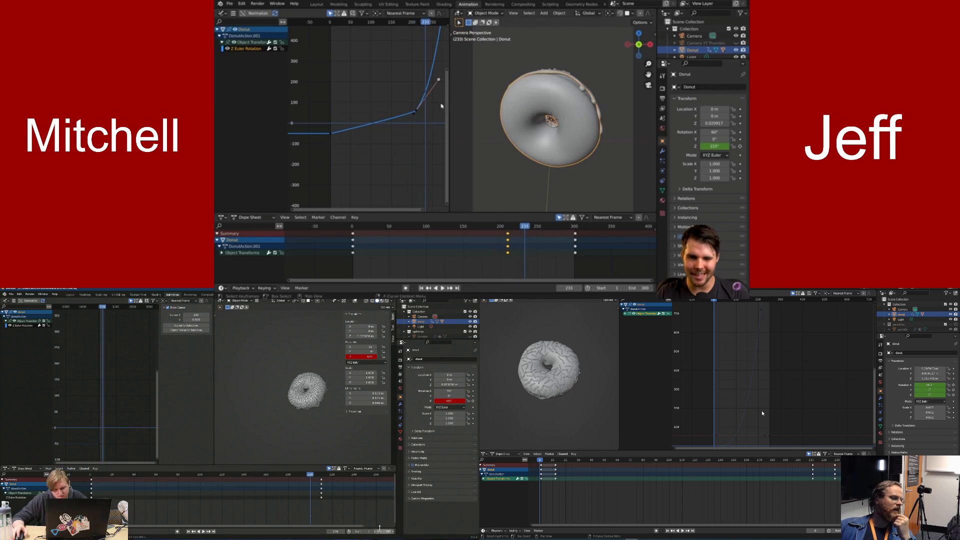
Lower the middle Z Euler Rotation keyframe's outgoing handle to a value of about 110 for a gentler acceleration
{"action": "middle_click_drag", "start_coordinate": [441, 106], "coordinate": [416, 108]}
{"action": "scroll", "coordinate": [417, 109], "scroll_direction": "up", "scroll_amount": 1}
{"action": "left_click_drag", "start_coordinate": [419, 79], "coordinate": [426, 100]}
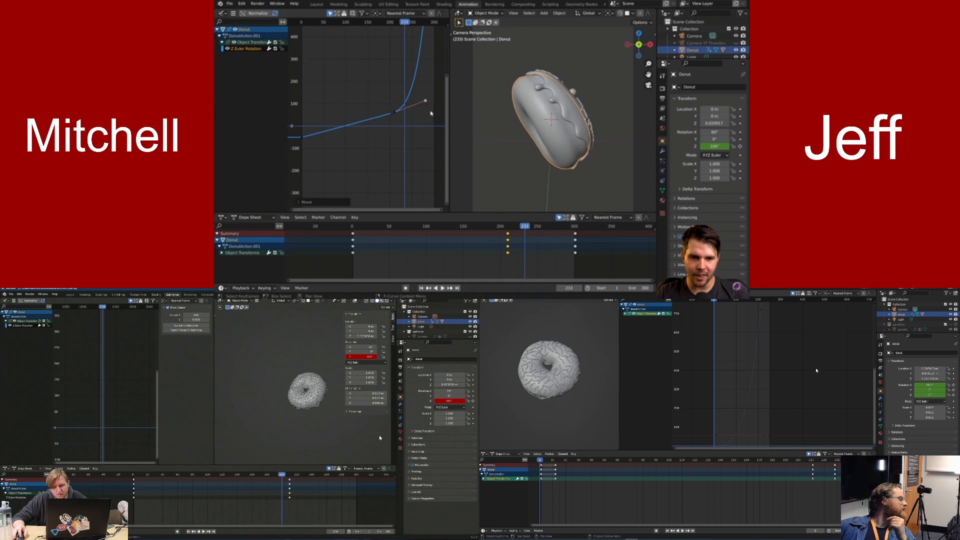
Show the scene's render settings in the Properties editor
{"action": "left_click", "coordinate": [401, 404]}
{"action": "left_click", "coordinate": [401, 410]}
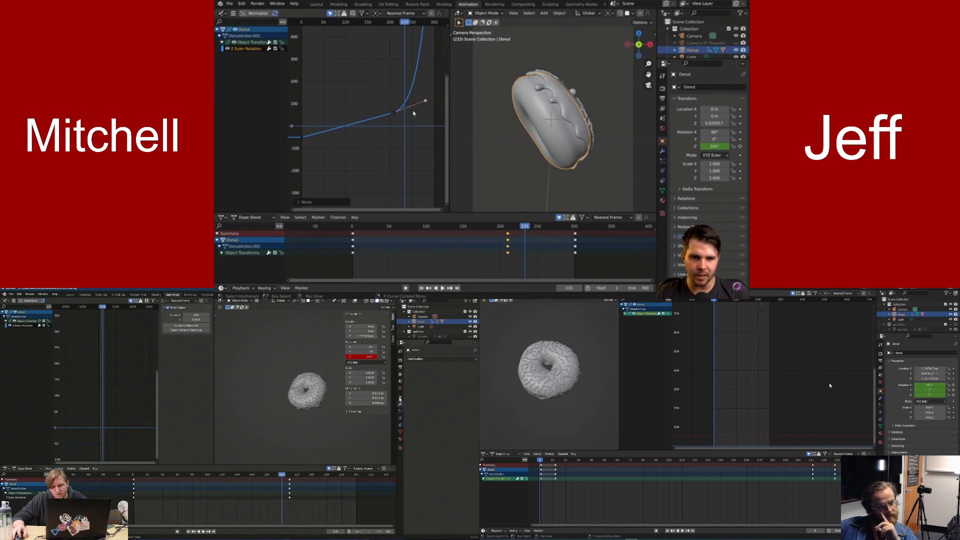
{"action": "left_click", "coordinate": [401, 368]}
Select the lower keyframe at the bend of the Z Euler Rotation curve in the Graph Editor
{"action": "key", "text": "g"}
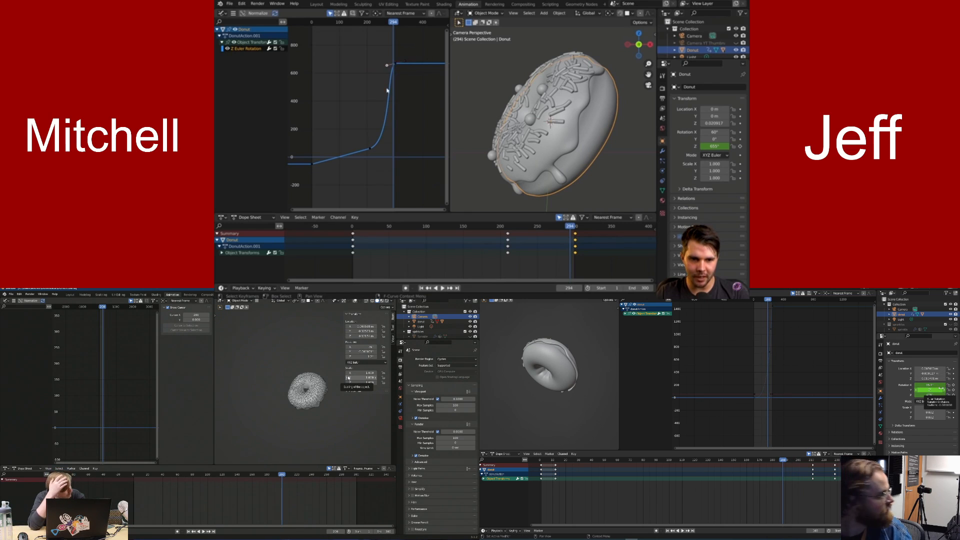
{"action": "left_click", "coordinate": [648, 120]}
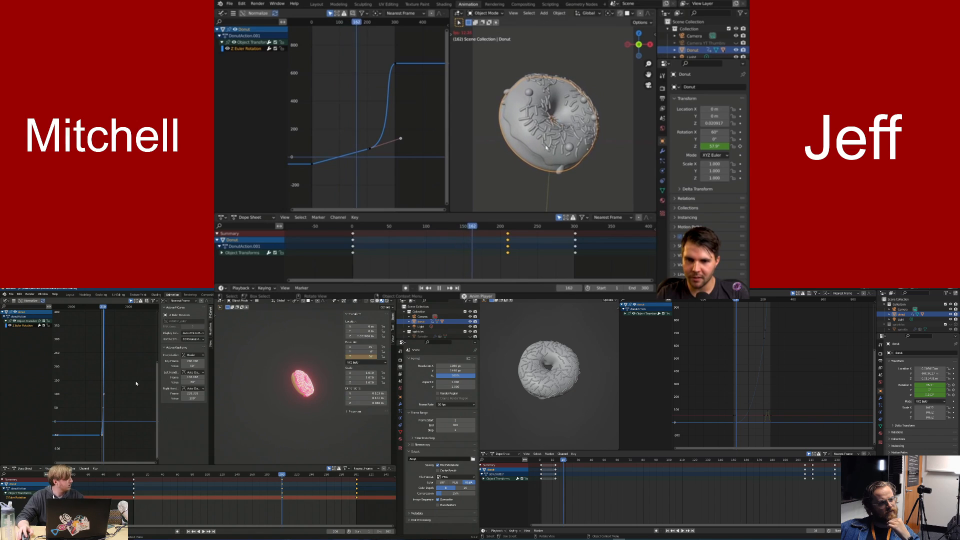
{"action": "mouse_move", "coordinate": [584, 161]}
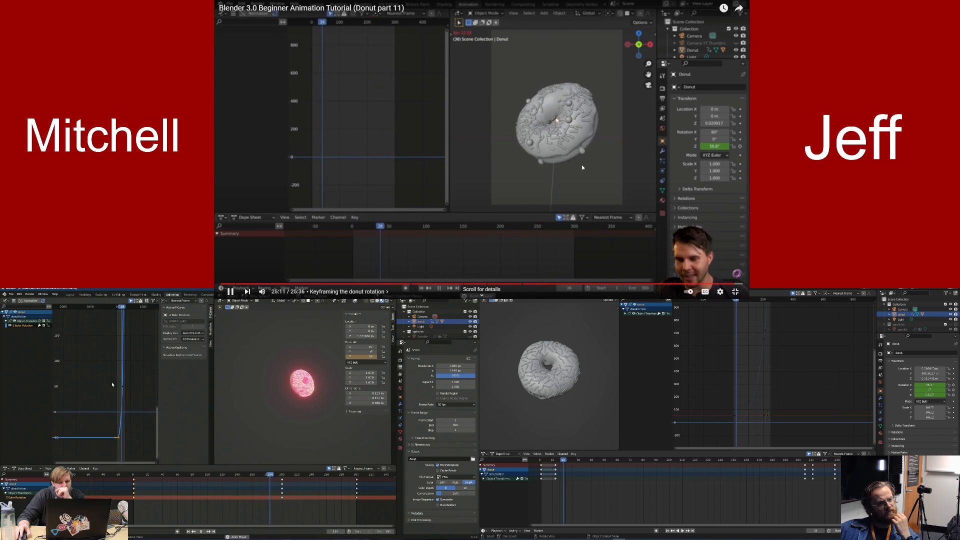
{"action": "left_click", "coordinate": [119, 437]}
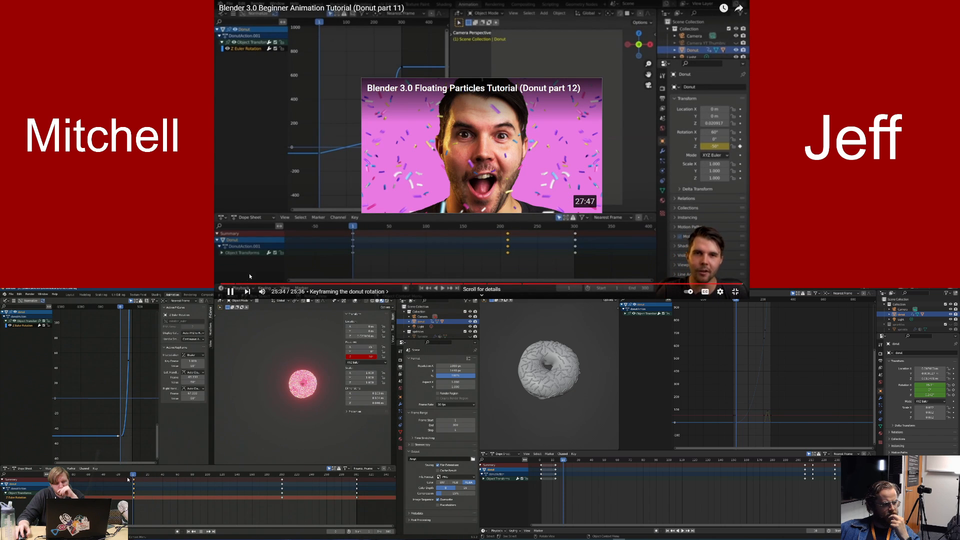
Switch to the Donut part 11 tutorial video and seek to about 25:20, near the end of the donut rotation chapter
{"action": "left_click", "coordinate": [227, 285]}
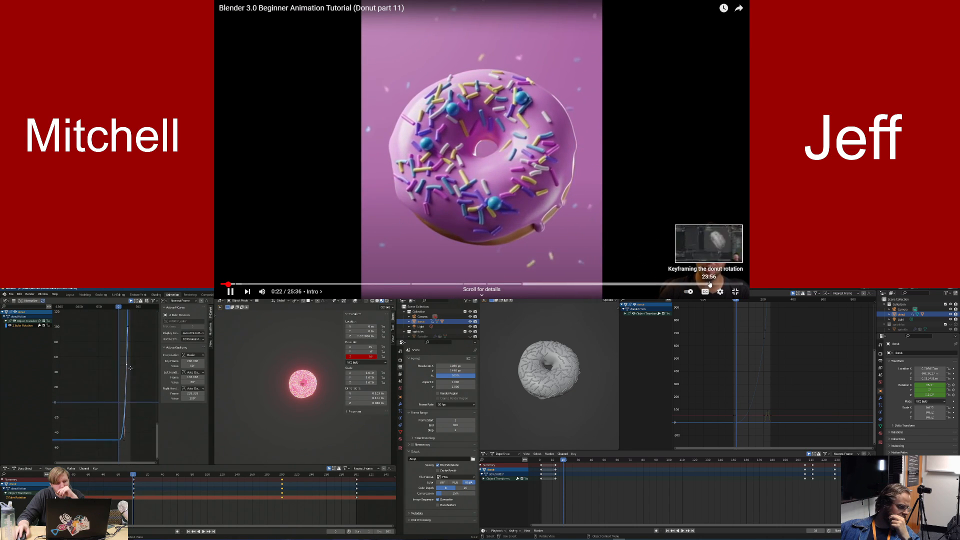
{"action": "left_click_drag", "start_coordinate": [720, 284], "coordinate": [735, 284]}
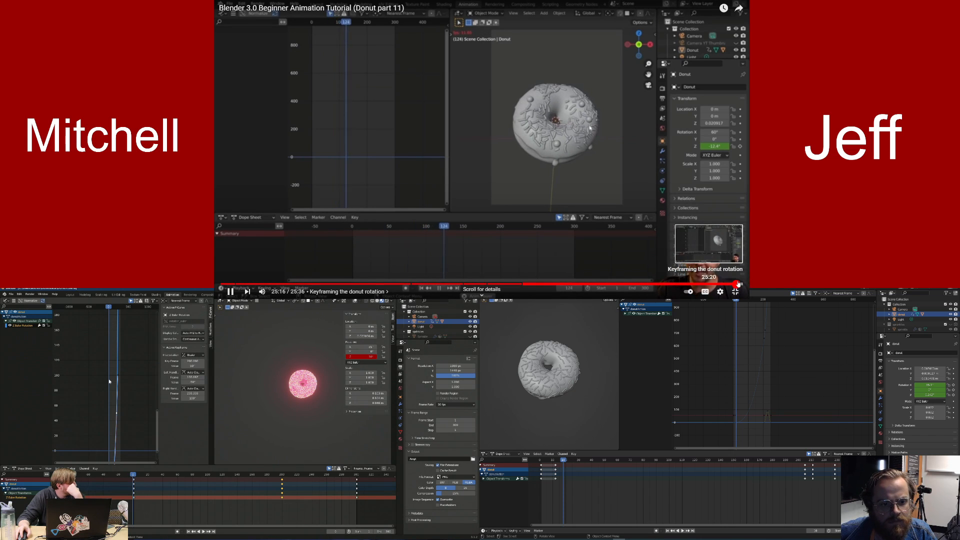
{"action": "left_click", "coordinate": [738, 285]}
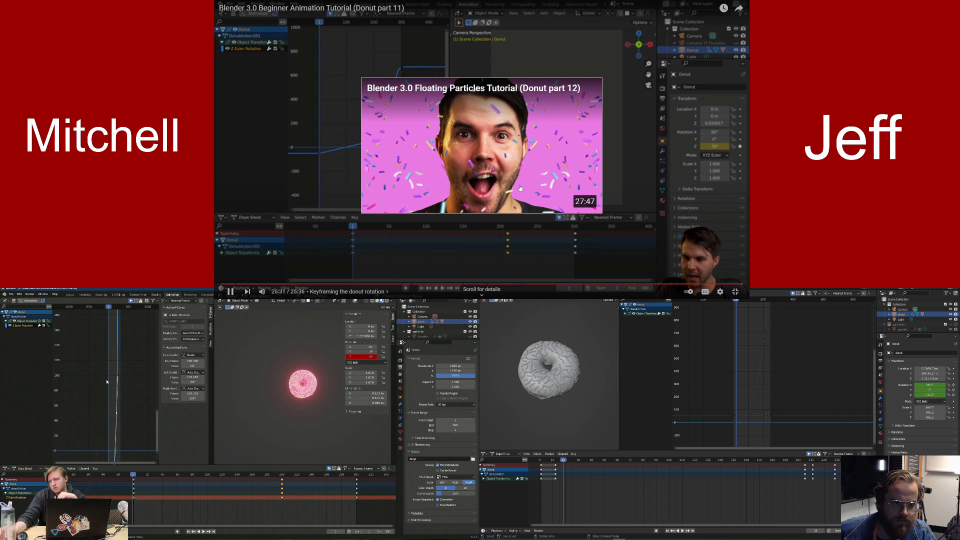
Open the Blender 3.0 Floating Particles Tutorial (Donut part 12) video, skip its ad and show it full screen
{"action": "left_click", "coordinate": [488, 170]}
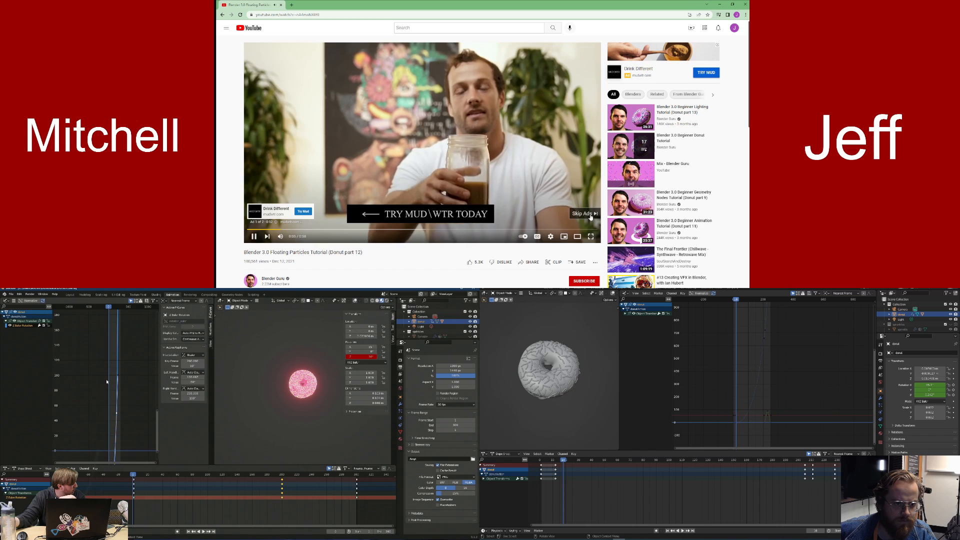
{"action": "left_click", "coordinate": [589, 215]}
{"action": "left_click", "coordinate": [591, 236]}
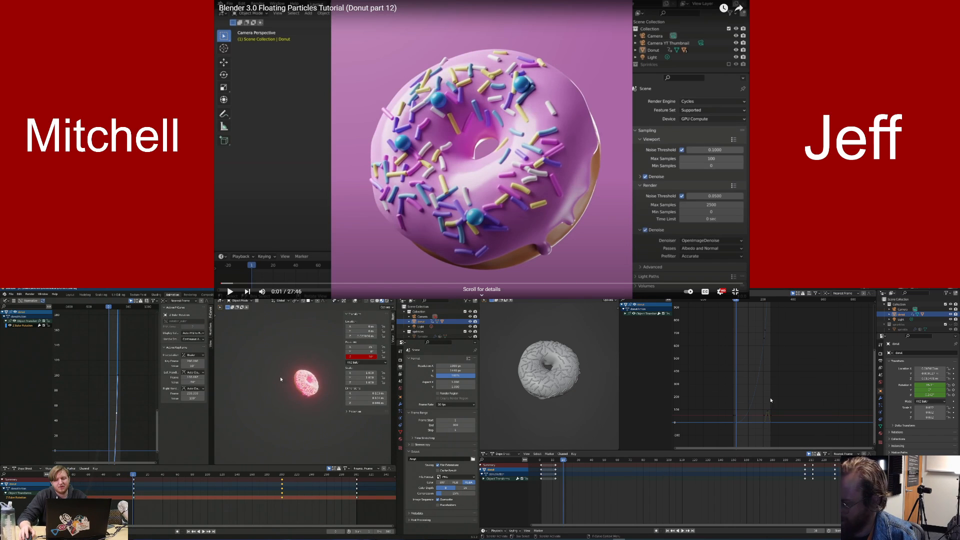
Switch back to Blender and inspect the donut from several angles, selecting its icing and base in the 3D viewport
{"action": "scroll", "coordinate": [307, 378], "scroll_direction": "up", "scroll_amount": 6}
{"action": "middle_click_drag", "start_coordinate": [307, 379], "coordinate": [275, 340]}
{"action": "left_click", "coordinate": [580, 296]}
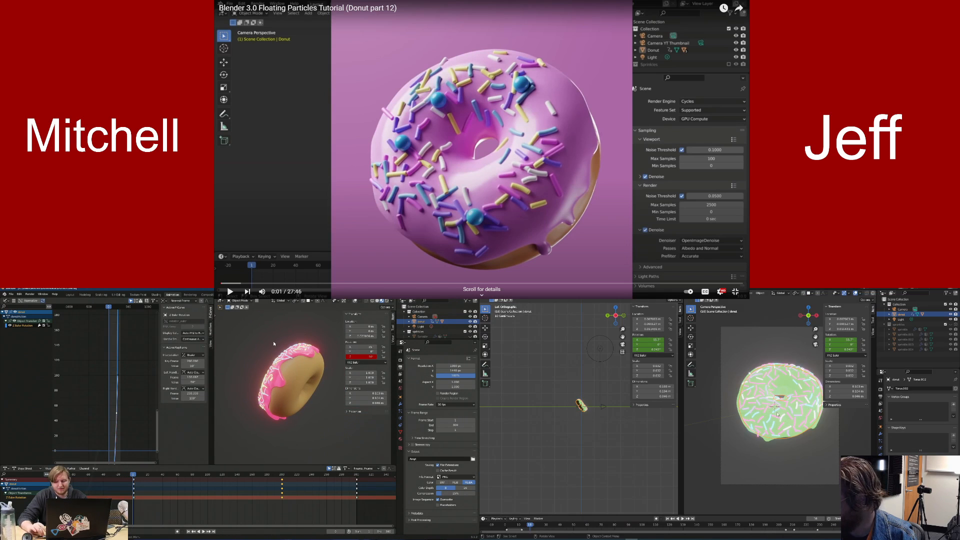
{"action": "middle_click_drag", "start_coordinate": [783, 426], "coordinate": [731, 428]}
{"action": "scroll", "coordinate": [731, 431], "scroll_direction": "down", "scroll_amount": 3}
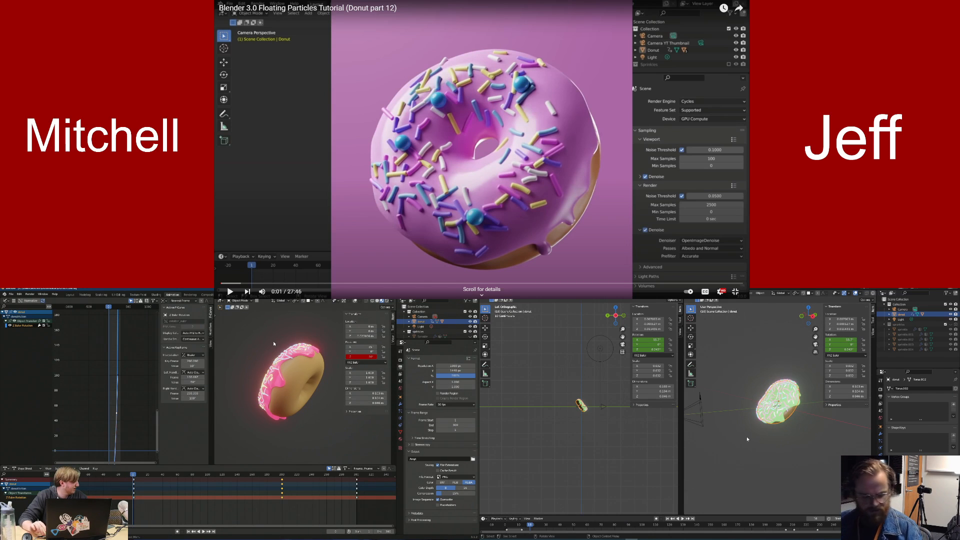
{"action": "scroll", "coordinate": [778, 445], "scroll_direction": "up", "scroll_amount": 5}
{"action": "mouse_move", "coordinate": [782, 456]}
{"action": "middle_mouse_down"}
{"action": "mouse_move", "coordinate": [770, 446]}
{"action": "mouse_move", "coordinate": [762, 461]}
{"action": "mouse_move", "coordinate": [782, 457]}
{"action": "middle_mouse_up"}
{"action": "left_click", "coordinate": [790, 443]}
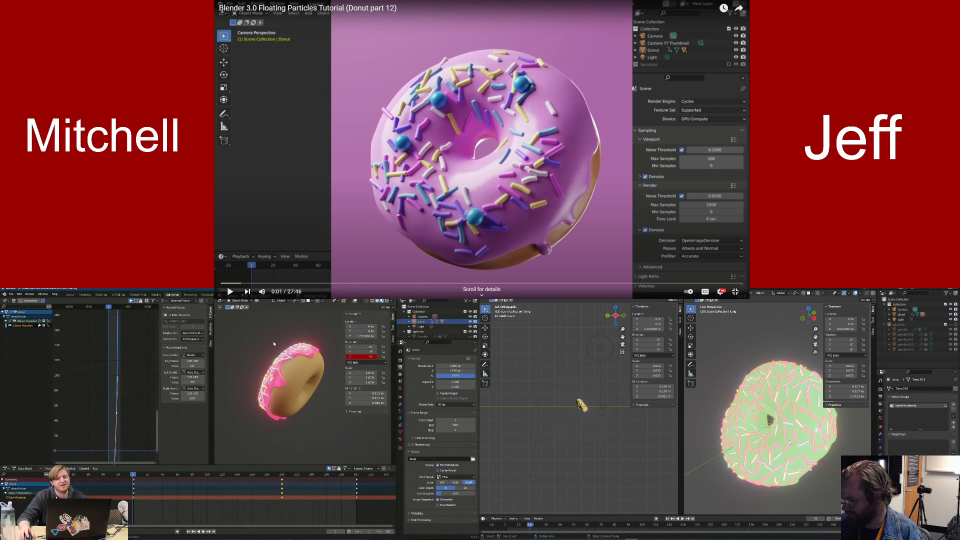
{"action": "left_click", "coordinate": [784, 443]}
{"action": "mouse_move", "coordinate": [312, 371]}
{"action": "middle_mouse_down"}
{"action": "mouse_move", "coordinate": [295, 372]}
{"action": "mouse_move", "coordinate": [293, 390]}
{"action": "mouse_move", "coordinate": [310, 400]}
{"action": "mouse_move", "coordinate": [293, 386]}
{"action": "mouse_move", "coordinate": [293, 408]}
{"action": "middle_mouse_up"}
Switch to the Shading workspace and examine the donut's surface up close in the material preview
{"action": "key", "text": "ctrl+Page_Up"}
{"action": "scroll", "coordinate": [293, 386], "scroll_direction": "up", "scroll_amount": 4}
{"action": "scroll", "coordinate": [293, 385], "scroll_direction": "down", "scroll_amount": 5}
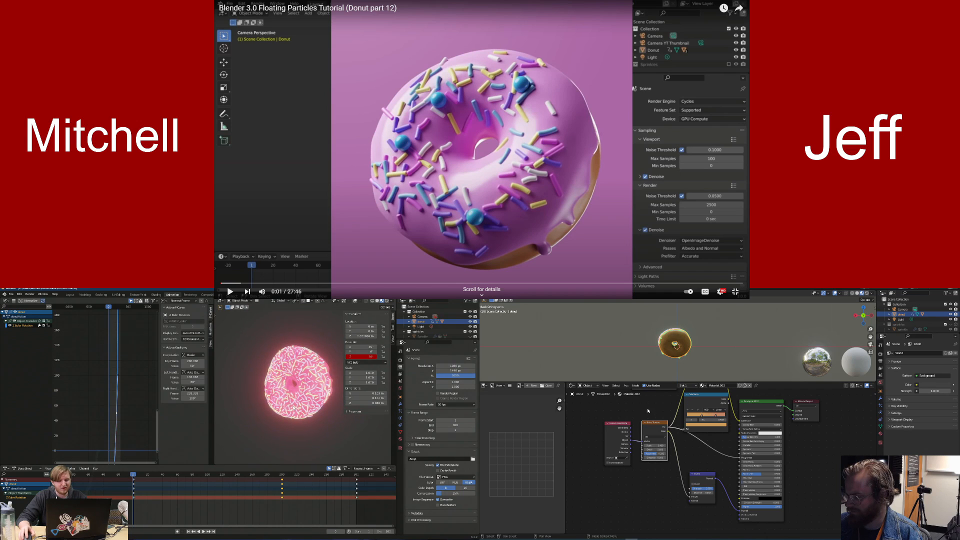
{"action": "scroll", "coordinate": [660, 355], "scroll_direction": "up", "scroll_amount": 4}
{"action": "middle_click_drag", "start_coordinate": [660, 355], "coordinate": [710, 345]}
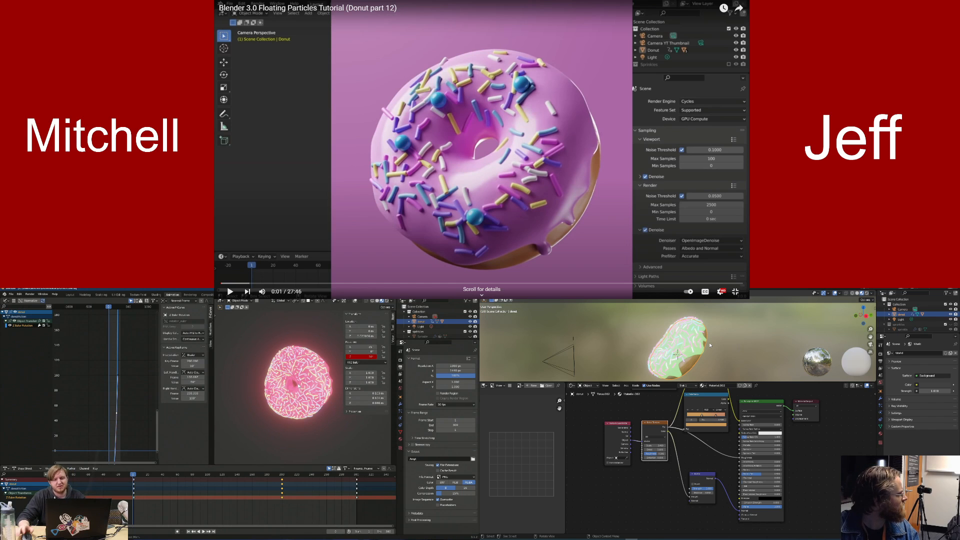
{"action": "middle_click_drag", "start_coordinate": [310, 416], "coordinate": [271, 407]}
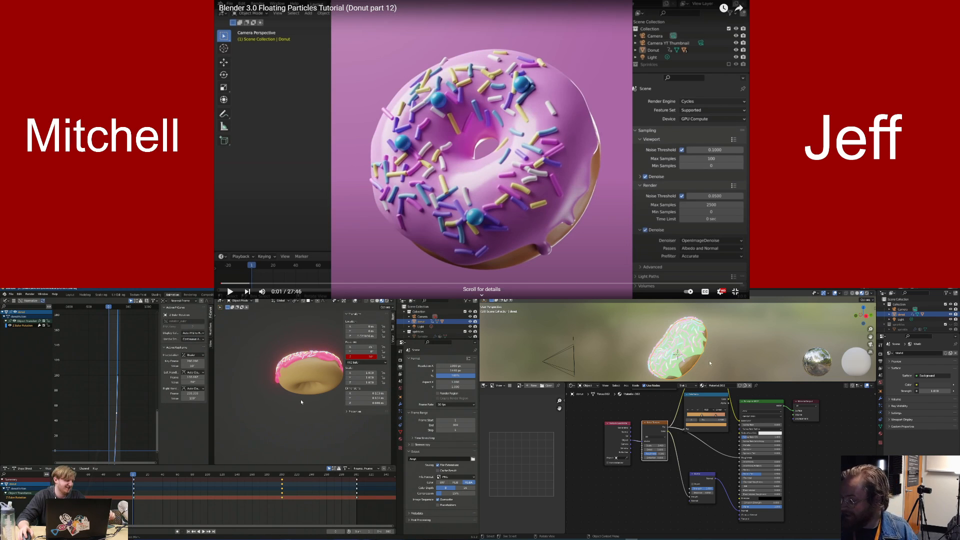
{"action": "scroll", "coordinate": [723, 362], "scroll_direction": "up", "scroll_amount": 4}
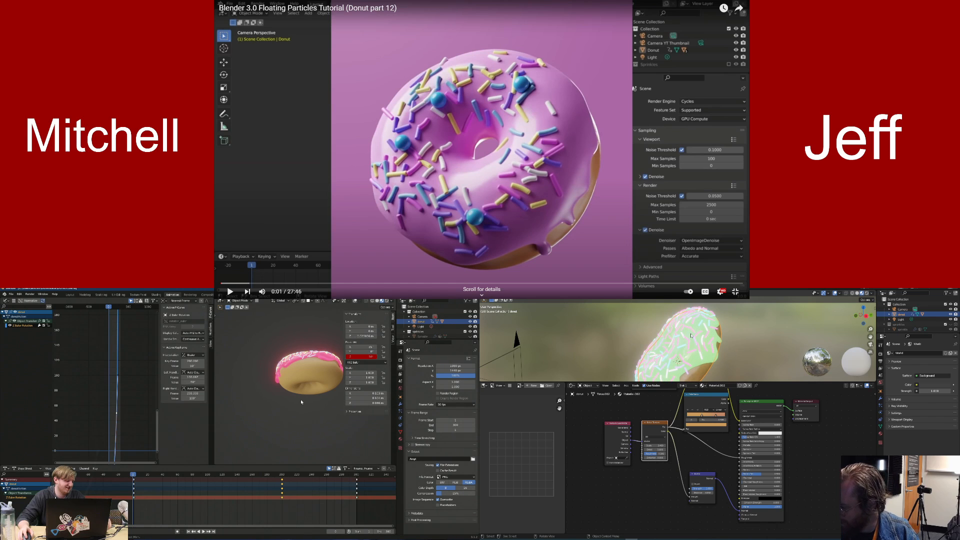
{"action": "left_click", "coordinate": [691, 336]}
{"action": "left_click", "coordinate": [690, 335]}
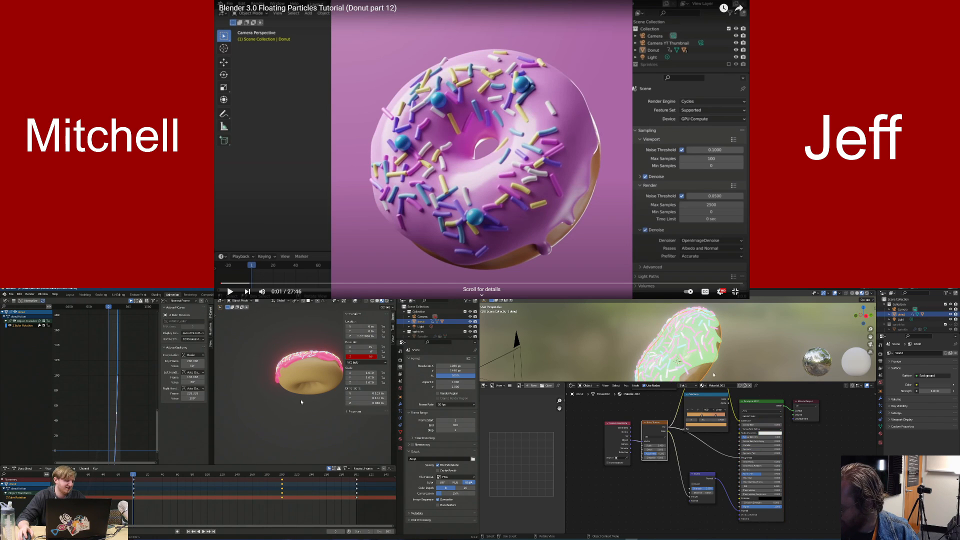
Select the green donut's icing in the Shading workspace and turn both donuts to view them from the front
{"action": "middle_click_drag", "start_coordinate": [702, 350], "coordinate": [725, 358]}
{"action": "left_click", "coordinate": [734, 358]}
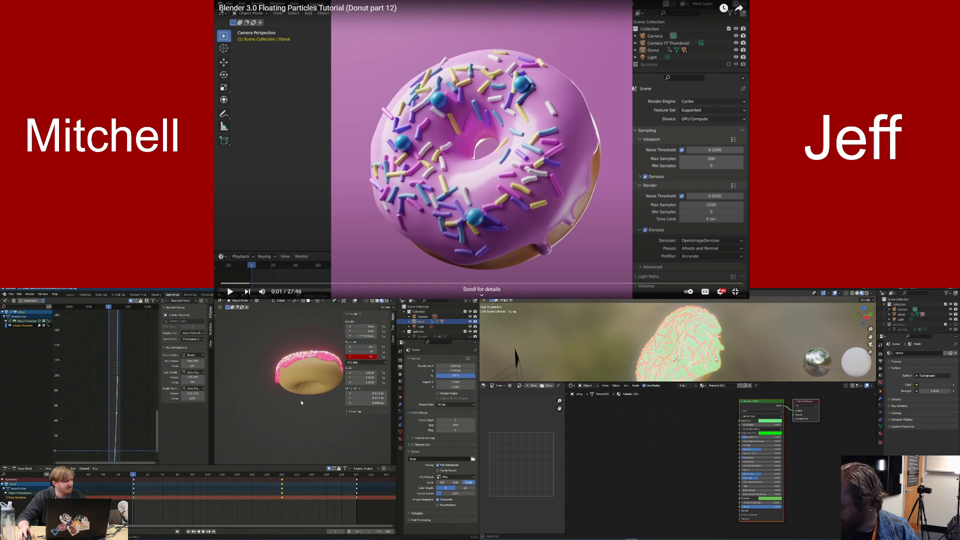
{"action": "scroll", "coordinate": [725, 359], "scroll_direction": "down", "scroll_amount": 3}
{"action": "mouse_move", "coordinate": [301, 402]}
{"action": "middle_mouse_down"}
{"action": "mouse_move", "coordinate": [323, 410]}
{"action": "mouse_move", "coordinate": [305, 409]}
{"action": "middle_mouse_up"}
{"action": "middle_click_drag", "start_coordinate": [725, 359], "coordinate": [690, 372]}
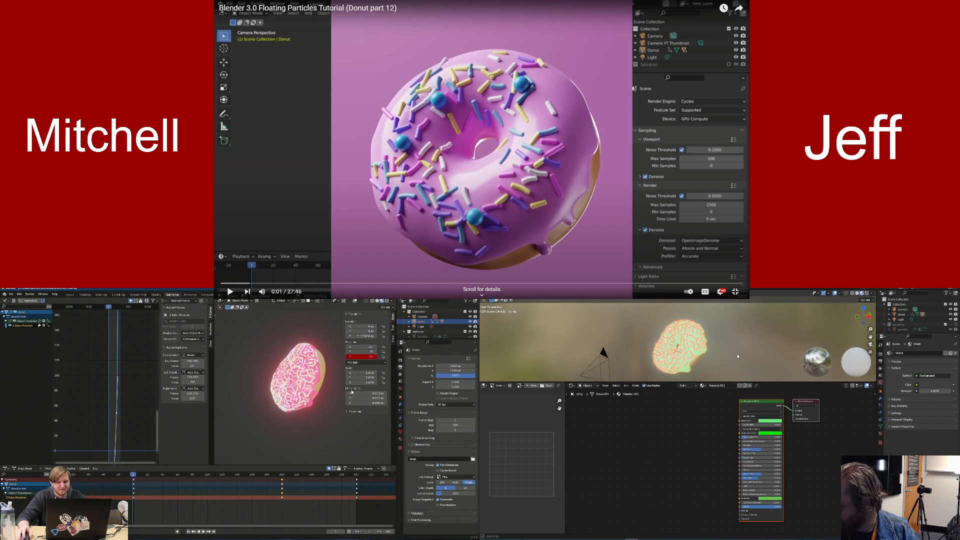
{"action": "middle_click_drag", "start_coordinate": [305, 409], "coordinate": [267, 401]}
{"action": "left_click", "coordinate": [690, 373]}
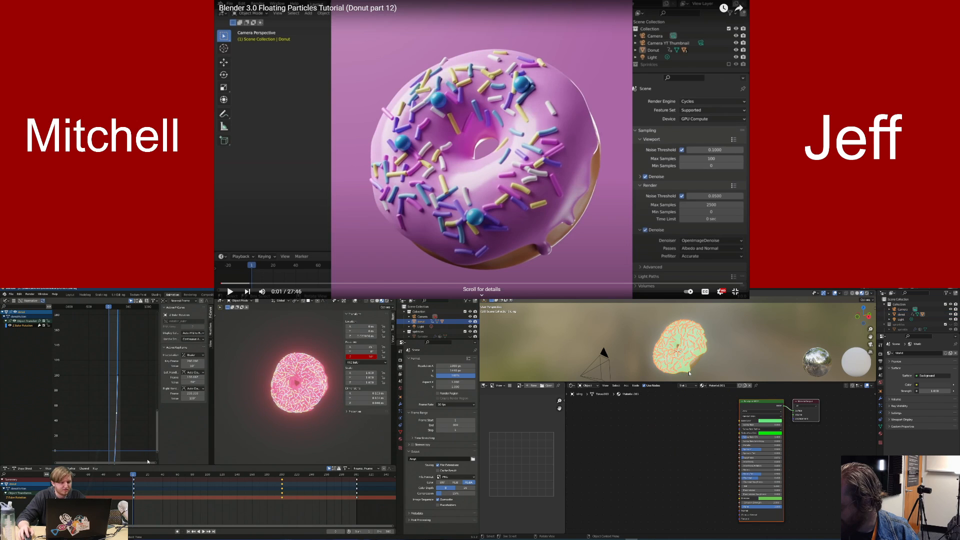
Split the green donut's shader editor horizontally into two areas and play the pink donut's rotation animation
{"action": "left_click_drag", "start_coordinate": [134, 476], "coordinate": [135, 476]}
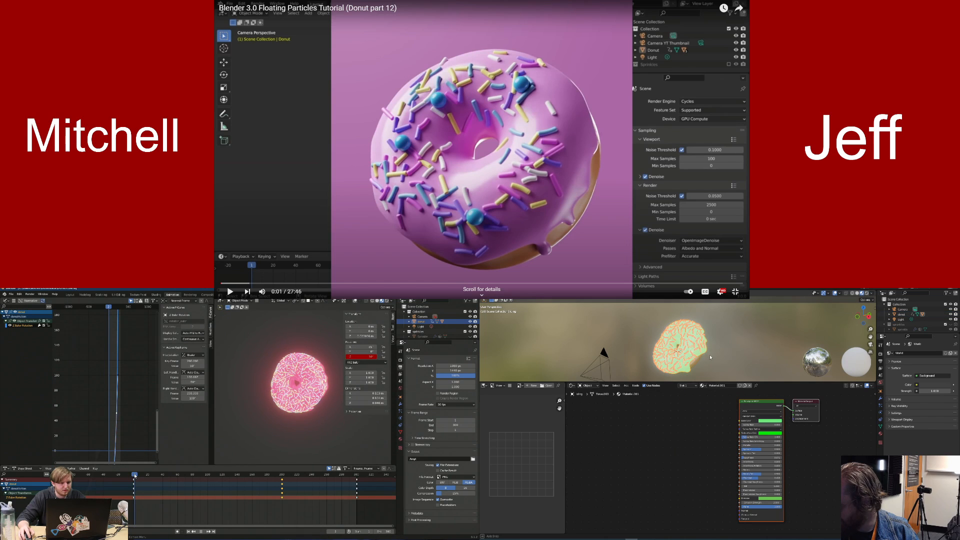
{"action": "middle_click_drag", "start_coordinate": [711, 357], "coordinate": [718, 354]}
{"action": "middle_click_drag", "start_coordinate": [92, 436], "coordinate": [100, 382]}
{"action": "right_click", "coordinate": [650, 382]}
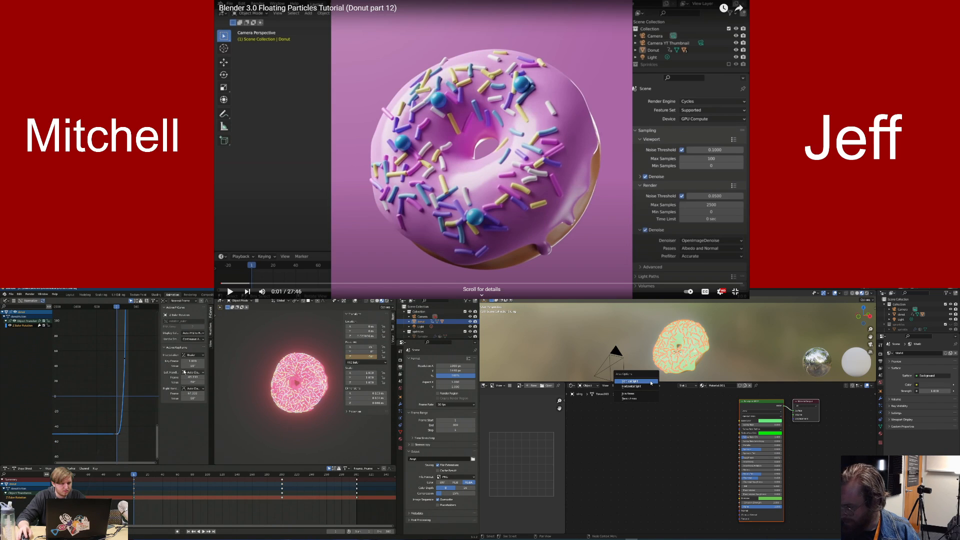
{"action": "key", "text": "Return"}
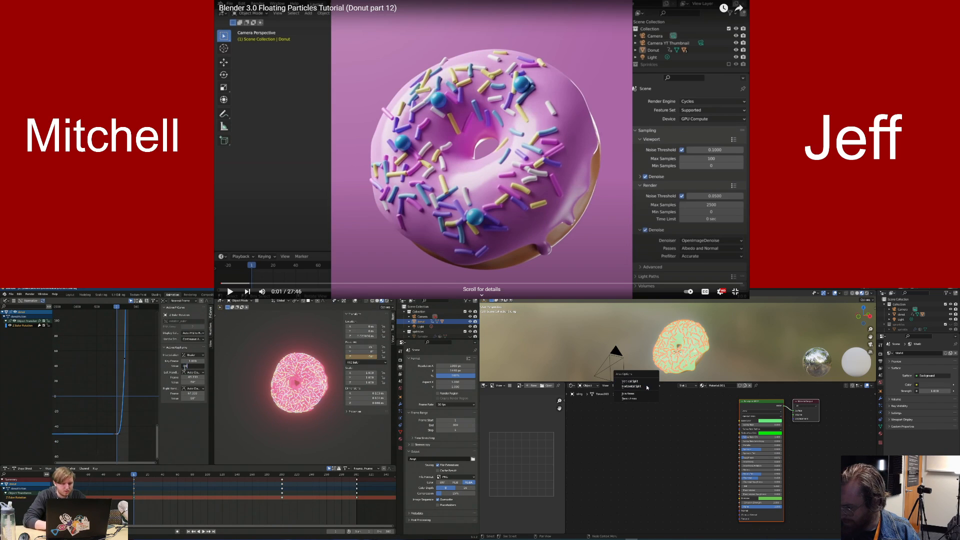
{"action": "left_click", "coordinate": [637, 387]}
{"action": "left_click", "coordinate": [626, 419]}
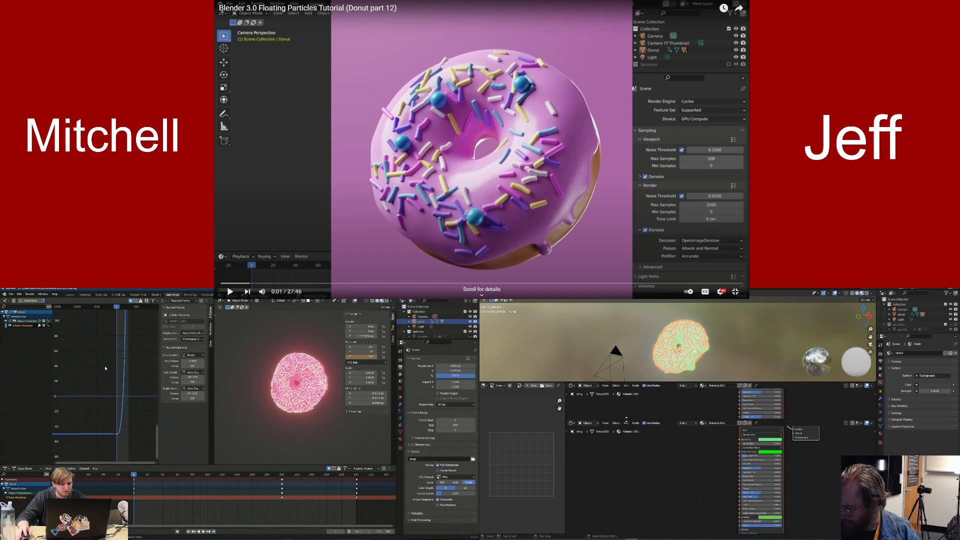
{"action": "left_click", "coordinate": [202, 532]}
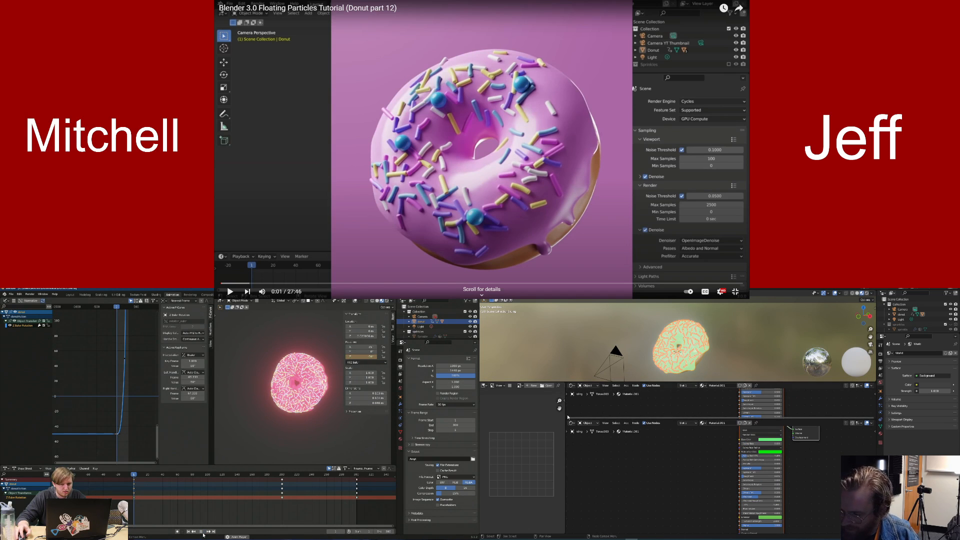
{"action": "left_click_drag", "start_coordinate": [577, 419], "coordinate": [581, 429]}
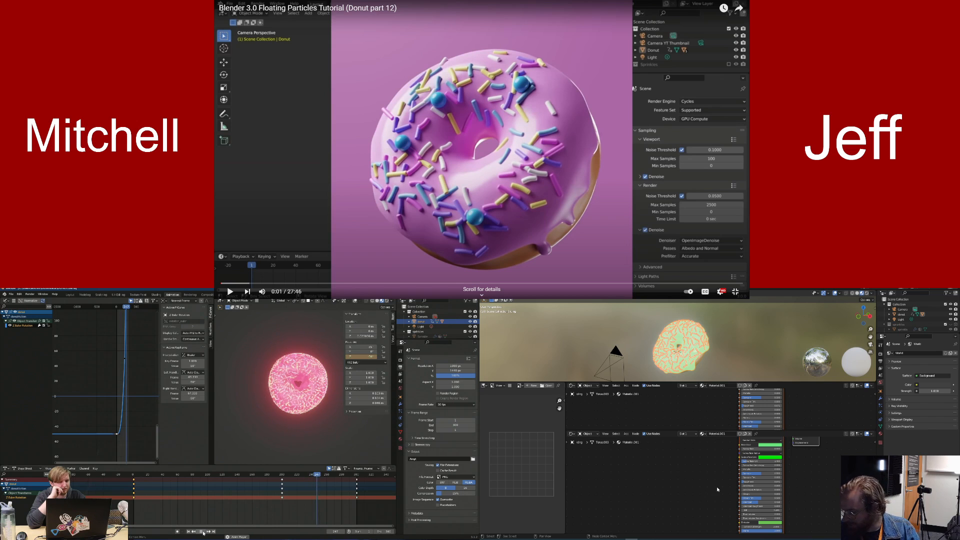
Switch the pink donut's project to the Shading workspace and show the donut base's material nodes
{"action": "scroll", "coordinate": [705, 500], "scroll_direction": "down", "scroll_amount": 2}
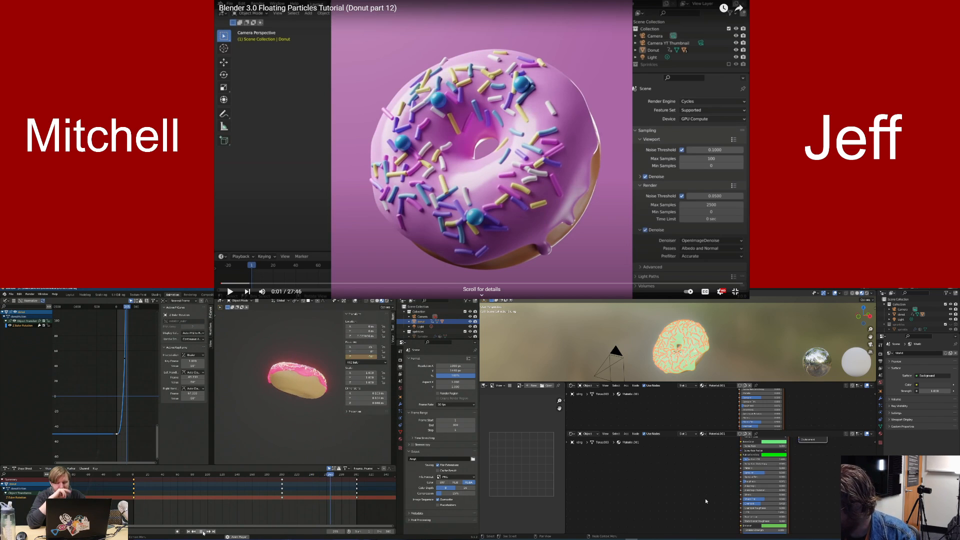
{"action": "key", "text": "shift+a"}
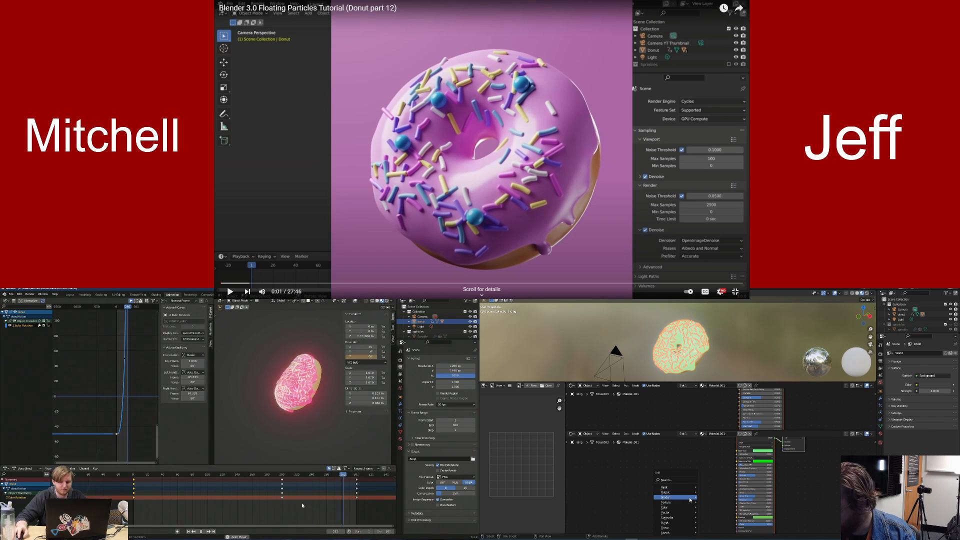
{"action": "mouse_move", "coordinate": [690, 499]}
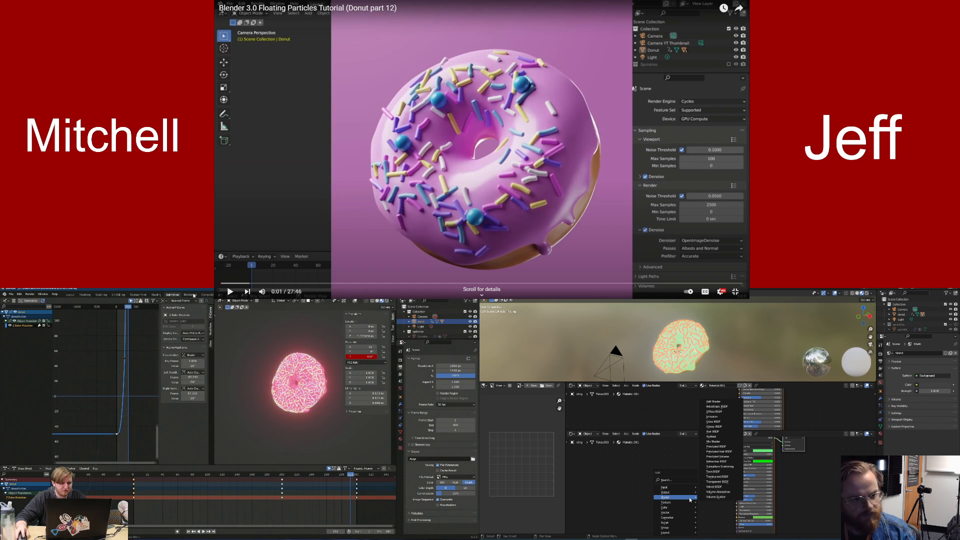
{"action": "left_click", "coordinate": [193, 295]}
{"action": "left_click", "coordinate": [155, 295]}
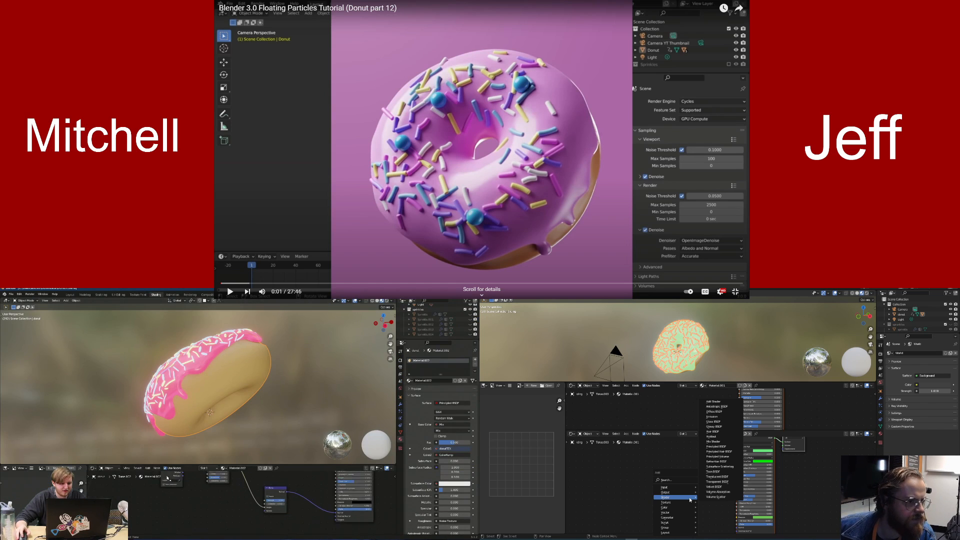
{"action": "middle_click_drag", "start_coordinate": [240, 493], "coordinate": [195, 532]}
{"action": "scroll", "coordinate": [208, 507], "scroll_direction": "up", "scroll_amount": 3}
{"action": "right_click", "coordinate": [214, 489]}
Add a Wave Texture node to both the green icing's material and the pink donut base's material
{"action": "left_click", "coordinate": [681, 479]}
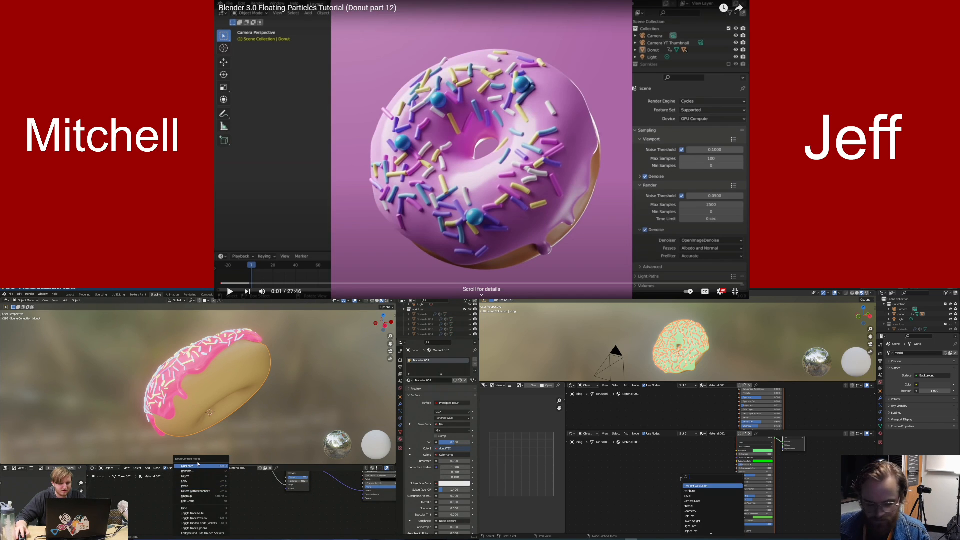
{"action": "type", "text": "wave"}
{"action": "key", "text": "shift+a"}
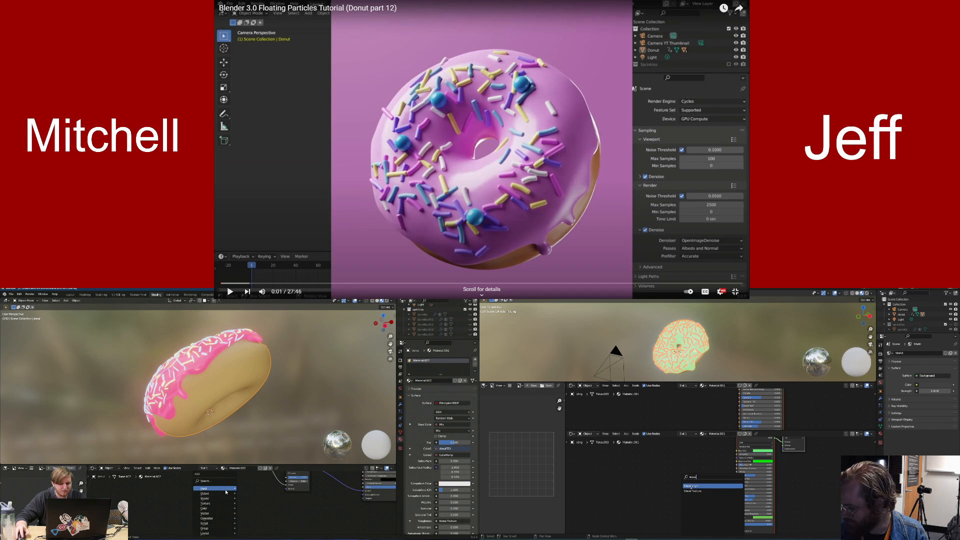
{"action": "left_click", "coordinate": [694, 491]}
{"action": "left_click", "coordinate": [220, 479]}
{"action": "left_click", "coordinate": [682, 506]}
{"action": "middle_click_drag", "start_coordinate": [683, 507], "coordinate": [673, 462]}
{"action": "type", "text": "wave"}
{"action": "key", "text": "Return"}
{"action": "left_click", "coordinate": [224, 481]}
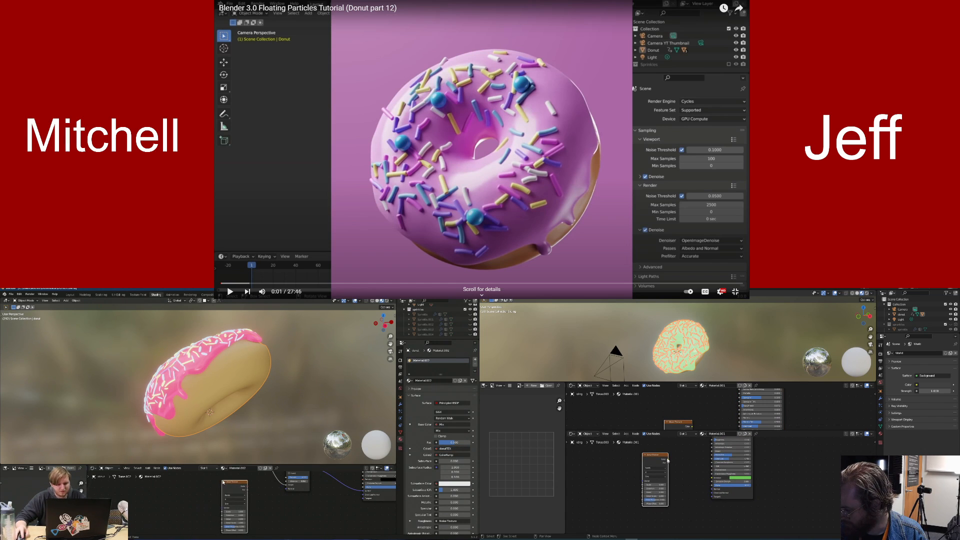
Connect the green icing's Wave Texture to the Principled BSDF's Emission Strength and reposition the pink donut's Wave Texture node
{"action": "scroll", "coordinate": [280, 502], "scroll_direction": "down", "scroll_amount": 5}
{"action": "middle_click_drag", "start_coordinate": [280, 501], "coordinate": [236, 513]}
{"action": "left_click_drag", "start_coordinate": [668, 459], "coordinate": [711, 481]}
{"action": "left_click_drag", "start_coordinate": [195, 509], "coordinate": [313, 492]}
{"action": "middle_click_drag", "start_coordinate": [313, 492], "coordinate": [262, 503]}
{"action": "scroll", "coordinate": [243, 394], "scroll_direction": "down", "scroll_amount": 7}
{"action": "middle_click_drag", "start_coordinate": [243, 394], "coordinate": [253, 452]}
{"action": "scroll", "coordinate": [699, 370], "scroll_direction": "up", "scroll_amount": 4}
{"action": "scroll", "coordinate": [250, 500], "scroll_direction": "down", "scroll_amount": 5}
{"action": "middle_click_drag", "start_coordinate": [699, 365], "coordinate": [728, 367]}
{"action": "mouse_move", "coordinate": [257, 495]}
{"action": "middle_mouse_down"}
{"action": "mouse_move", "coordinate": [264, 511]}
{"action": "mouse_move", "coordinate": [273, 496]}
{"action": "middle_mouse_up"}
{"action": "scroll", "coordinate": [273, 496], "scroll_direction": "up", "scroll_amount": 5}
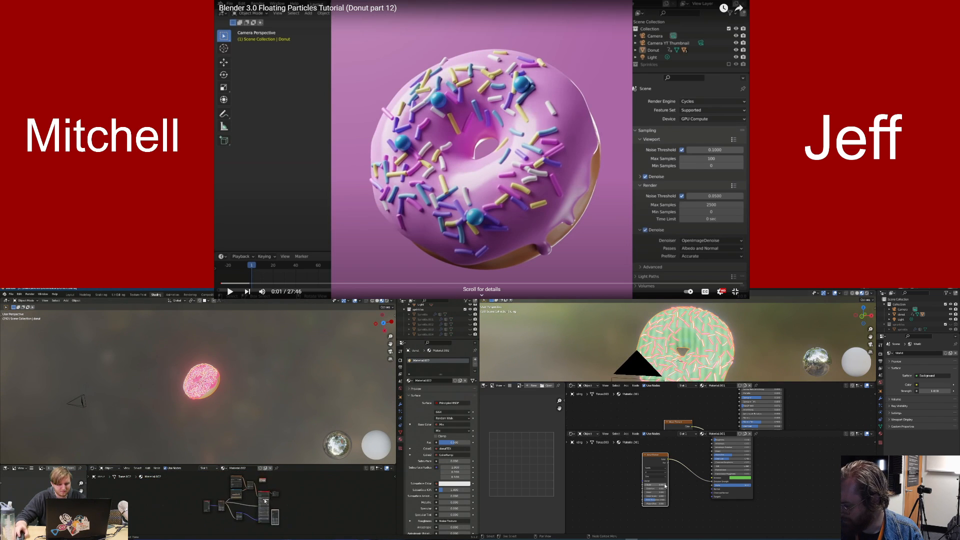
Adjust the Scale of the green icing's Wave Texture node
{"action": "left_click_drag", "start_coordinate": [655, 485], "coordinate": [662, 484]}
{"action": "middle_click_drag", "start_coordinate": [200, 423], "coordinate": [206, 419]}
{"action": "left_click_drag", "start_coordinate": [662, 484], "coordinate": [667, 484]}
{"action": "middle_click_drag", "start_coordinate": [206, 419], "coordinate": [218, 403]}
Add a plane to the pink donut's scene, move it above the donut and scale it up
{"action": "key", "text": "shift+a"}
{"action": "left_click", "coordinate": [225, 401]}
{"action": "scroll", "coordinate": [223, 378], "scroll_direction": "down", "scroll_amount": 6}
{"action": "key", "text": "g"}
{"action": "left_click", "coordinate": [218, 370]}
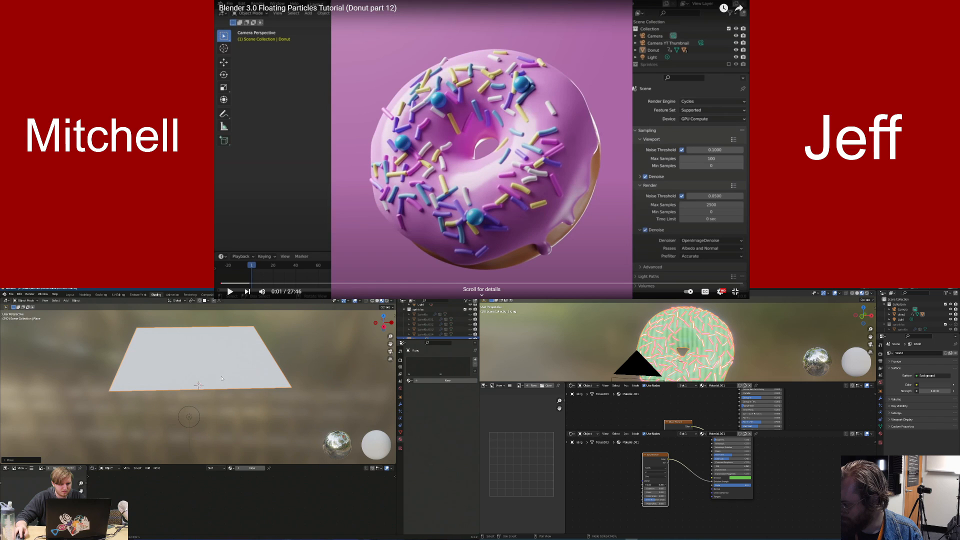
{"action": "middle_click_drag", "start_coordinate": [218, 369], "coordinate": [260, 395]}
{"action": "key", "text": "s"}
{"action": "left_click", "coordinate": [221, 370]}
{"action": "scroll", "coordinate": [238, 403], "scroll_direction": "up", "scroll_amount": 5}
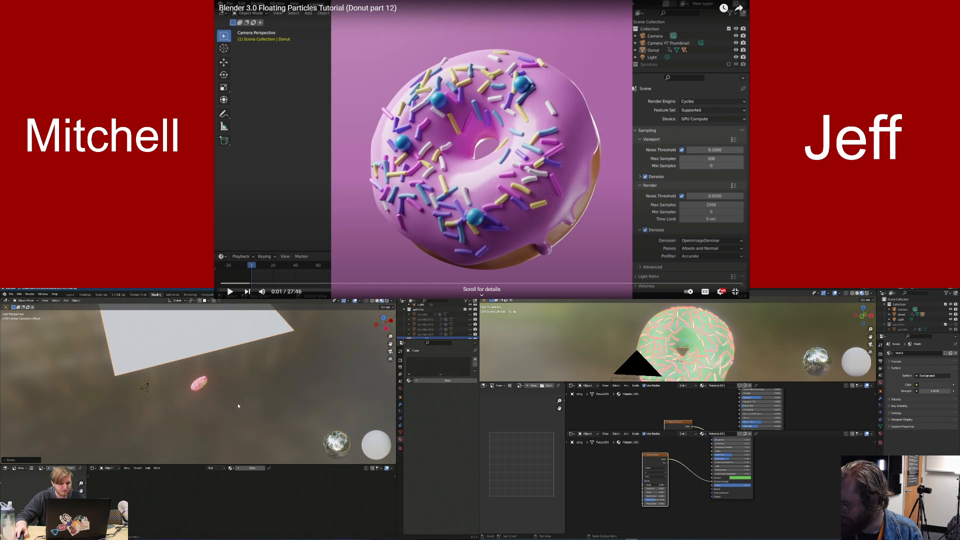
Assign the donut base's existing material to the plane and move the green icing's Wave Texture node aside
{"action": "left_click", "coordinate": [410, 381]}
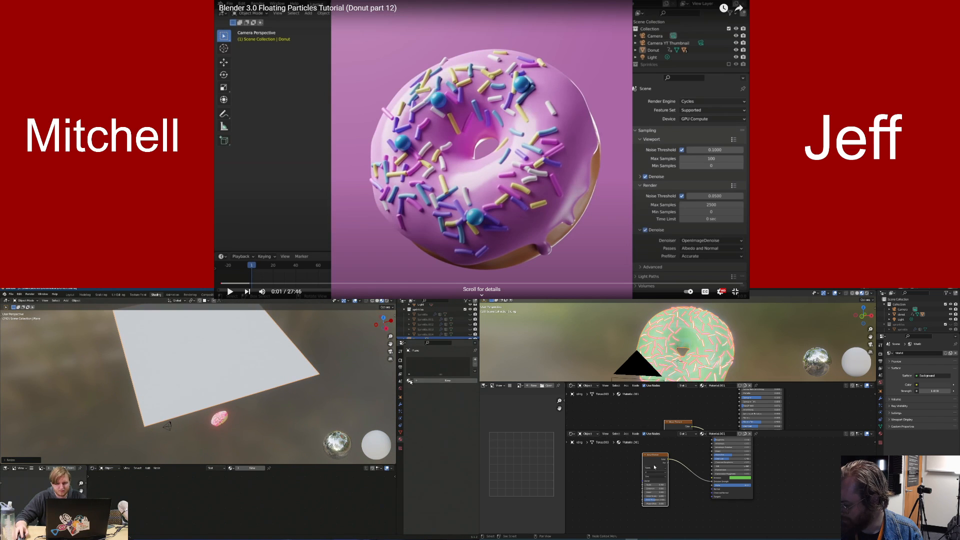
{"action": "key", "text": "g"}
{"action": "left_click", "coordinate": [610, 458]}
{"action": "left_click", "coordinate": [422, 398]}
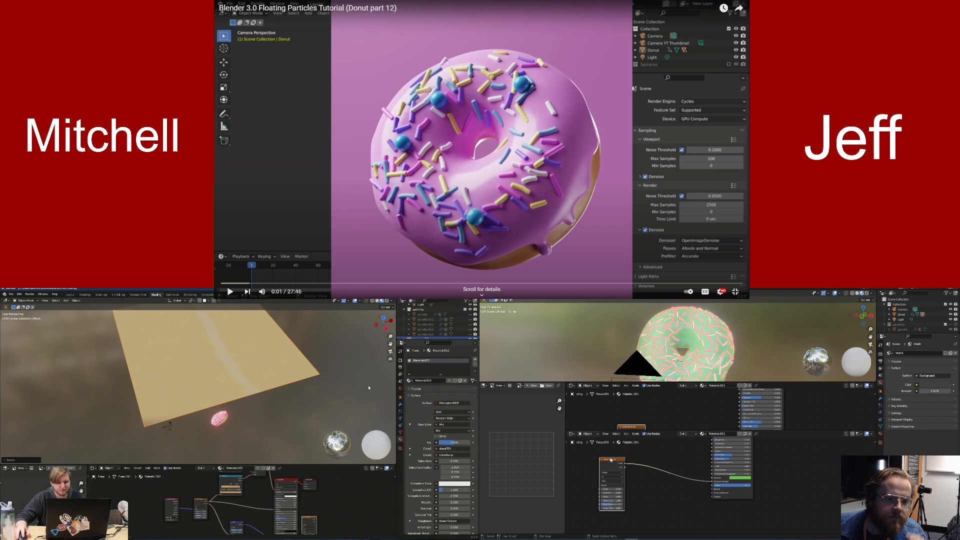
{"action": "middle_click_drag", "start_coordinate": [283, 375], "coordinate": [303, 403]}
{"action": "scroll", "coordinate": [303, 403], "scroll_direction": "down", "scroll_amount": 4}
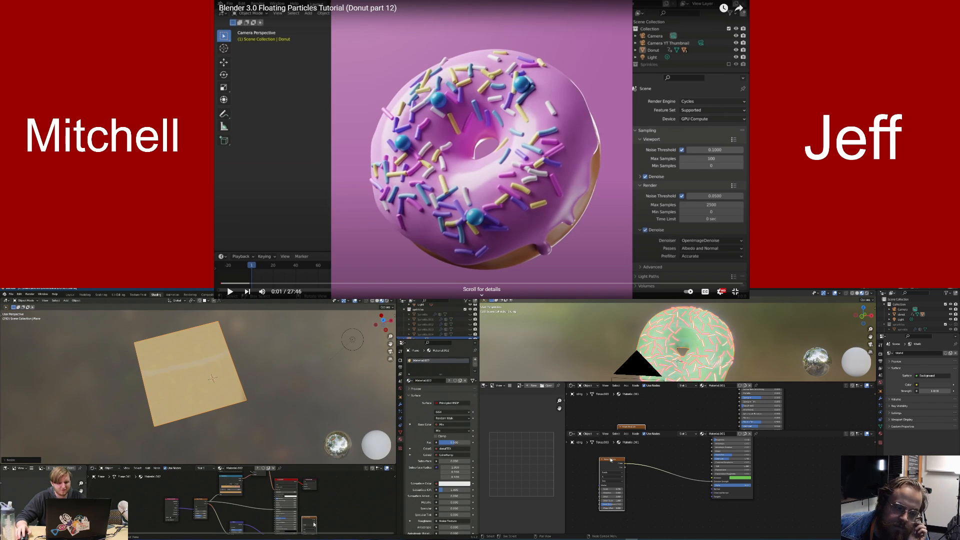
Connect the Wave Texture node directly to the Material Output's Surface to preview its pattern on the plane
{"action": "middle_click_drag", "start_coordinate": [318, 522], "coordinate": [304, 528]}
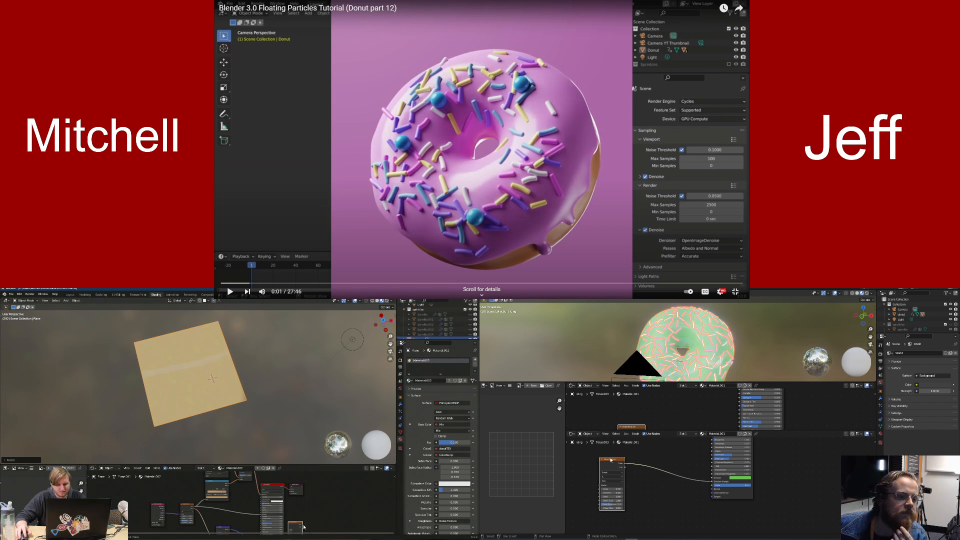
{"action": "left_click_drag", "start_coordinate": [303, 524], "coordinate": [295, 487]}
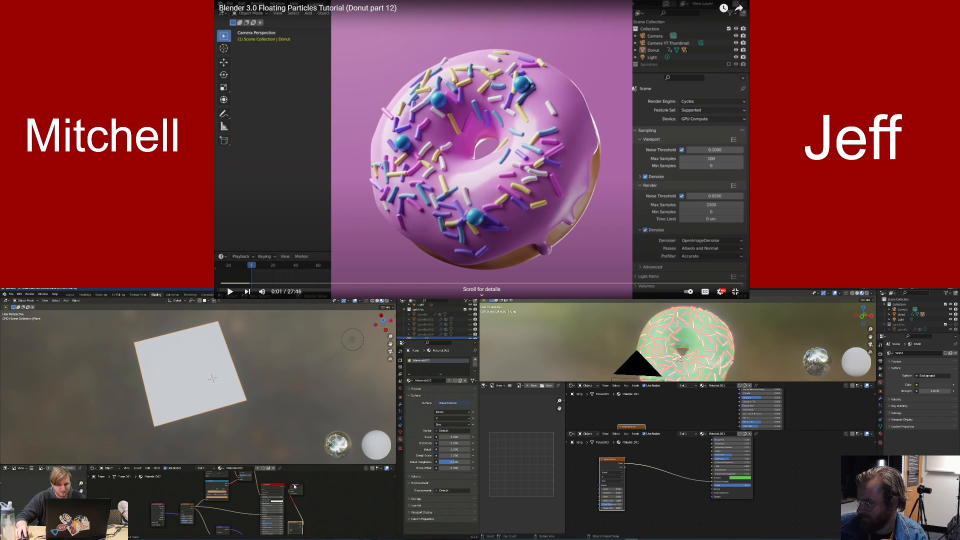
{"action": "middle_click_drag", "start_coordinate": [679, 360], "coordinate": [717, 323]}
{"action": "scroll", "coordinate": [677, 349], "scroll_direction": "up", "scroll_amount": 3}
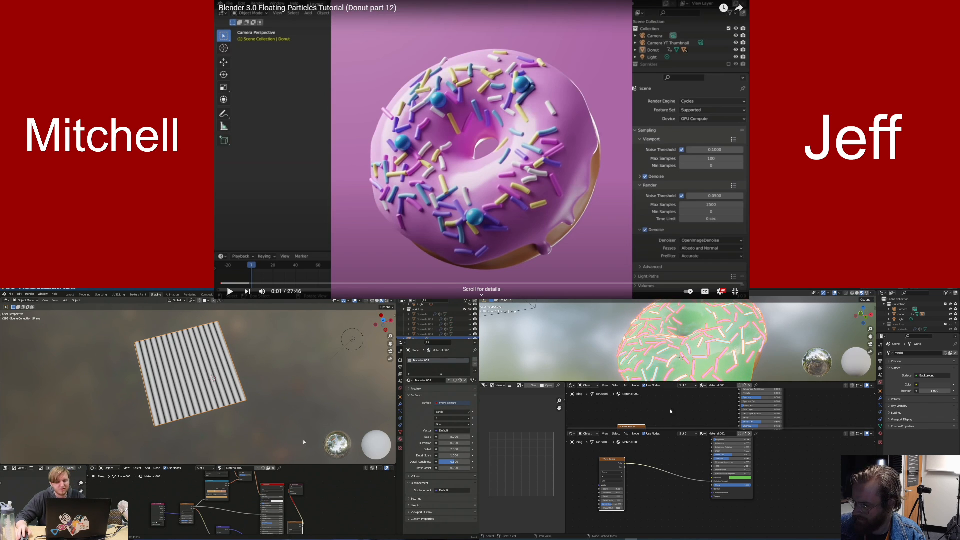
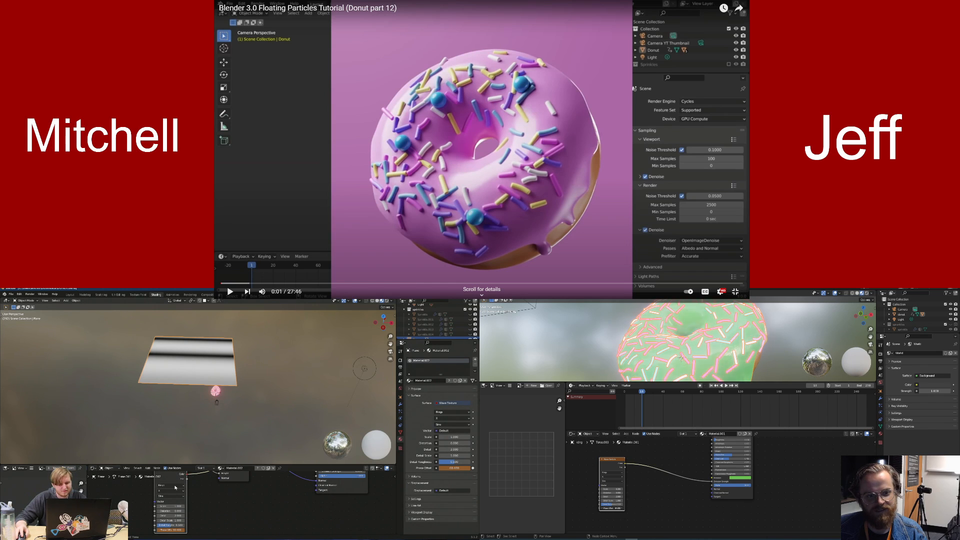
Delete the Wave Texture node from the donut base's material and reconnect the Principled BSDF to the Material Output's Surface
{"action": "middle_click_drag", "start_coordinate": [190, 481], "coordinate": [210, 481]}
{"action": "right_click", "coordinate": [192, 501]}
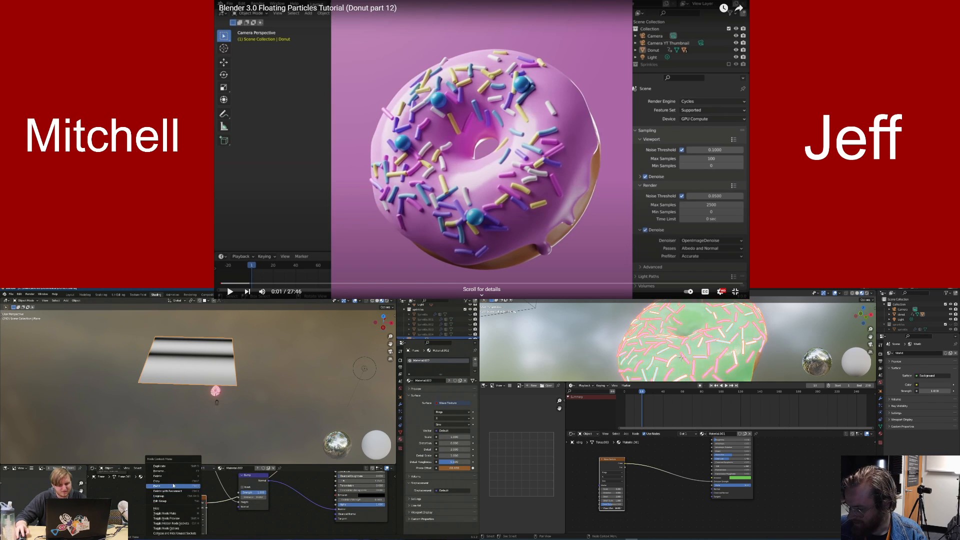
{"action": "left_click", "coordinate": [159, 476]}
{"action": "scroll", "coordinate": [209, 499], "scroll_direction": "down", "scroll_amount": 10}
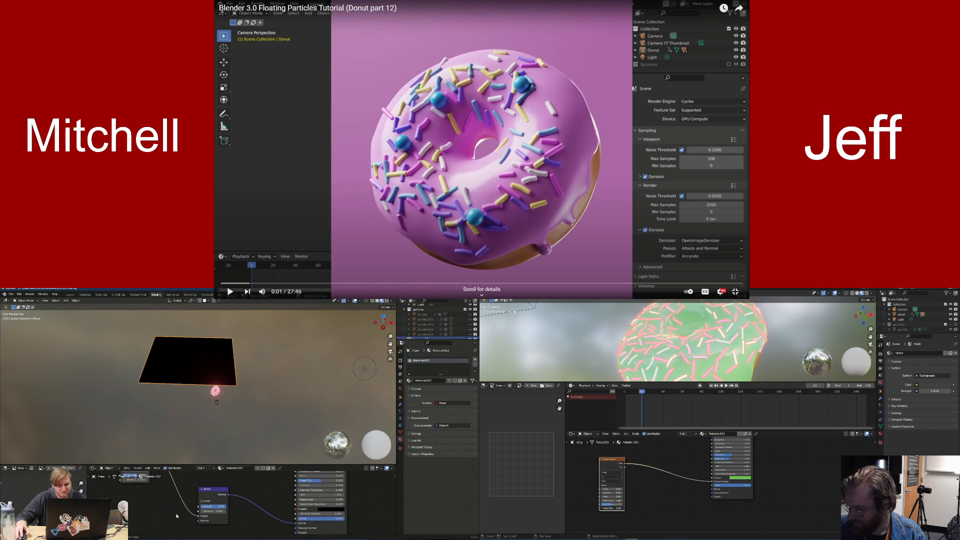
{"action": "middle_click_drag", "start_coordinate": [295, 485], "coordinate": [257, 527]}
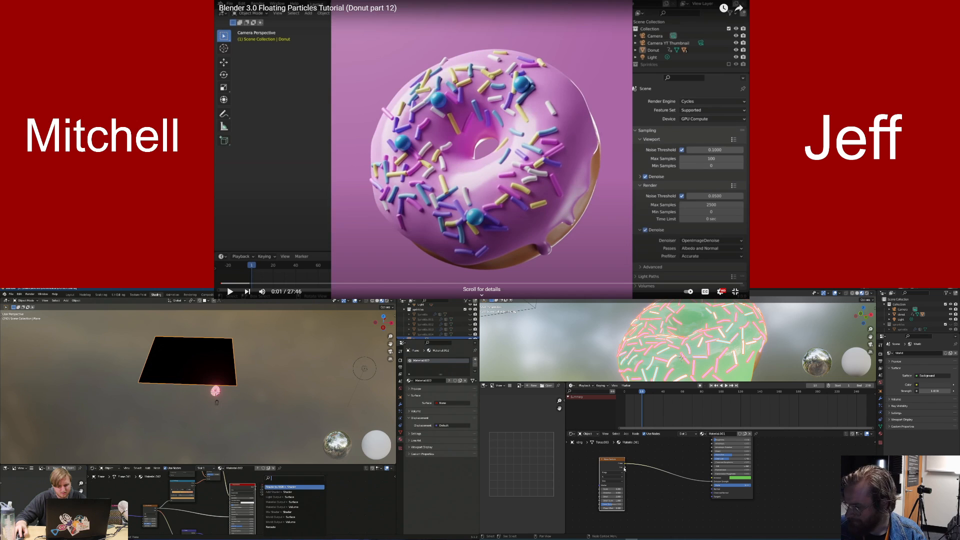
{"action": "left_click_drag", "start_coordinate": [614, 460], "coordinate": [602, 458]}
{"action": "left_click_drag", "start_coordinate": [255, 488], "coordinate": [262, 491]}
Delete the plane from the pink donut's scene
{"action": "left_click", "coordinate": [647, 497]}
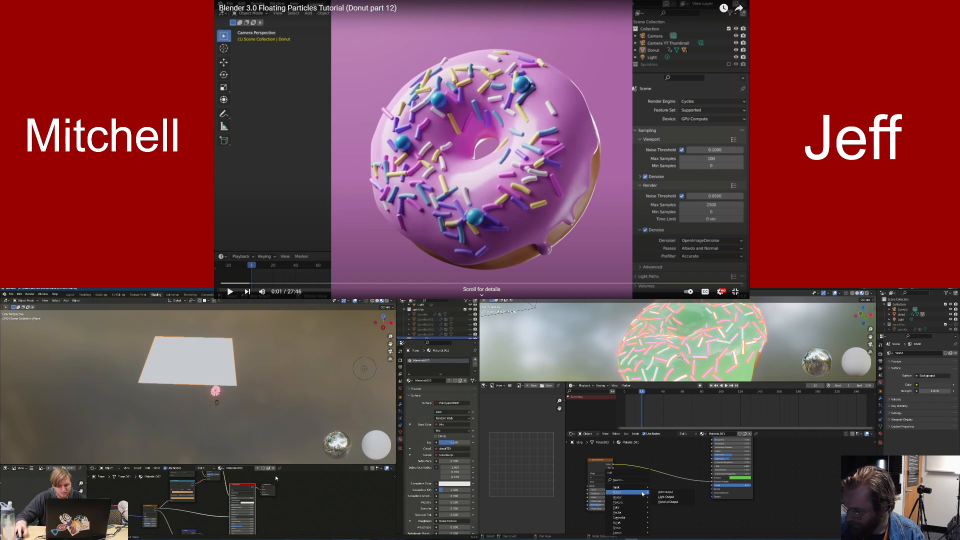
{"action": "key", "text": "shift+a"}
{"action": "mouse_move", "coordinate": [641, 490]}
{"action": "key", "text": "x"}
{"action": "left_click", "coordinate": [202, 376]}
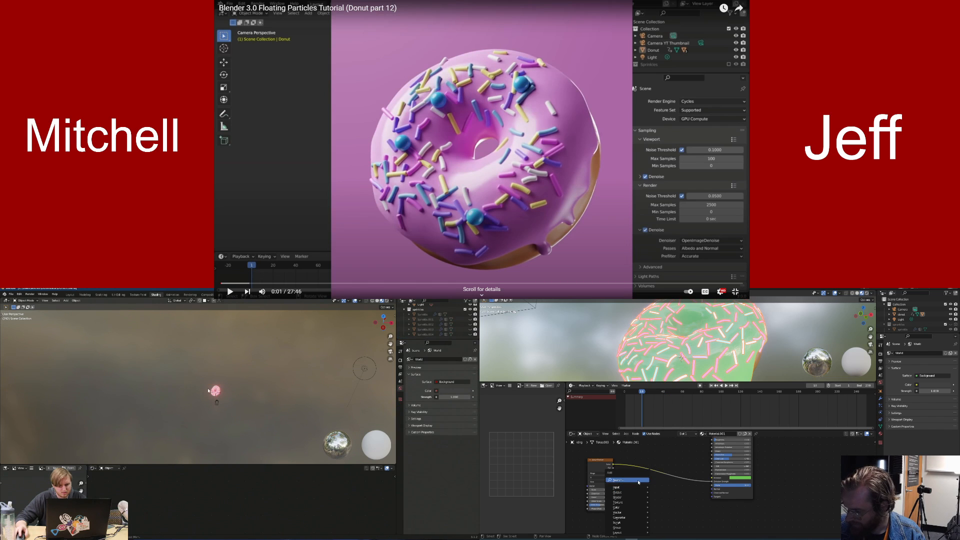
Insert a Math node between the green icing's Wave Texture and Principled BSDF, and switch the pink donut's project to the Animation workspace
{"action": "left_click", "coordinate": [638, 480]}
{"action": "scroll", "coordinate": [229, 407], "scroll_direction": "up", "scroll_amount": 10}
{"action": "middle_click_drag", "start_coordinate": [259, 415], "coordinate": [175, 385], "text": "shift"}
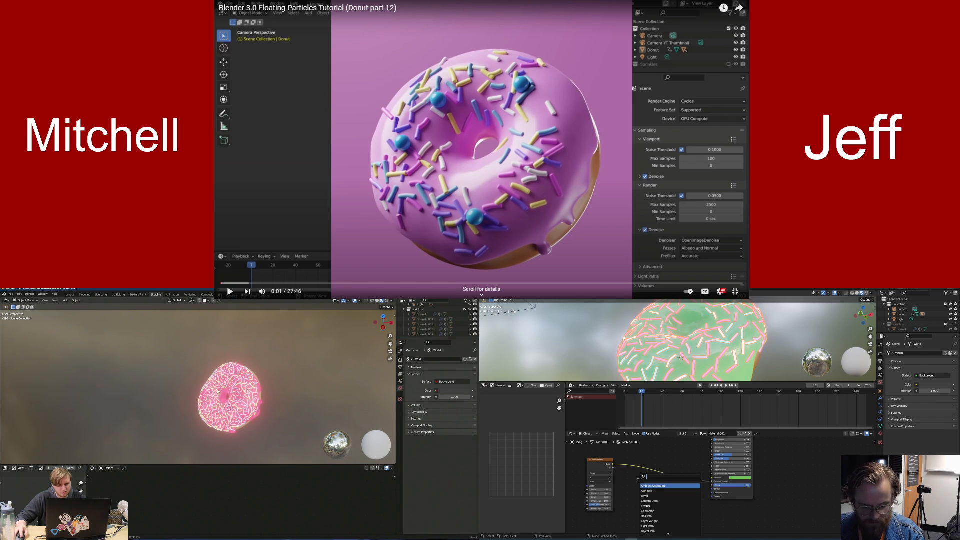
{"action": "left_click", "coordinate": [225, 395]}
{"action": "type", "text": "math"}
{"action": "left_click", "coordinate": [172, 295]}
{"action": "key", "text": "Return"}
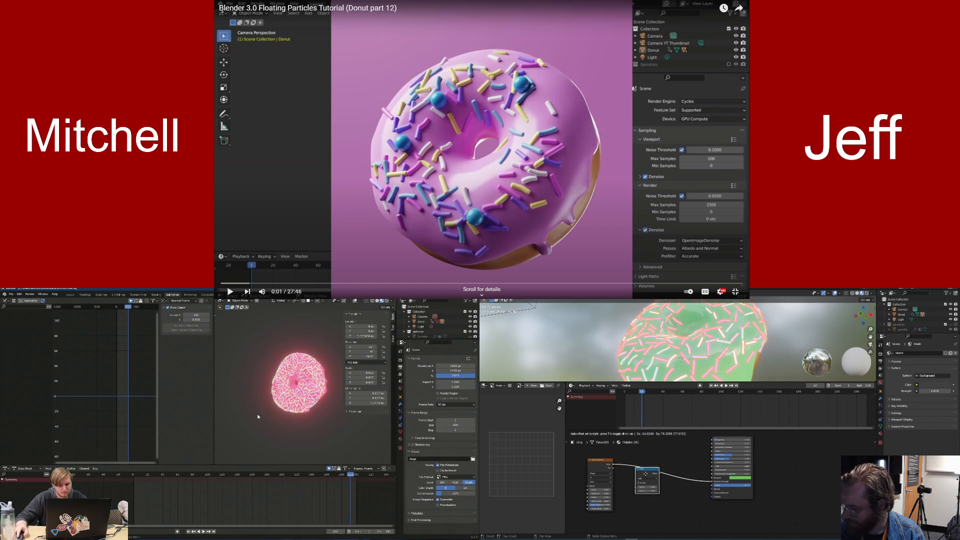
{"action": "left_click", "coordinate": [647, 473]}
Change the Math node's operation in the green icing's material and edit its value
{"action": "left_click", "coordinate": [649, 476]}
{"action": "scroll", "coordinate": [127, 395], "scroll_direction": "down", "scroll_amount": 10}
{"action": "left_click", "coordinate": [643, 491]}
{"action": "middle_click_drag", "start_coordinate": [127, 399], "coordinate": [105, 346]}
{"action": "scroll", "coordinate": [105, 346], "scroll_direction": "down", "scroll_amount": 20}
{"action": "left_click", "coordinate": [652, 486]}
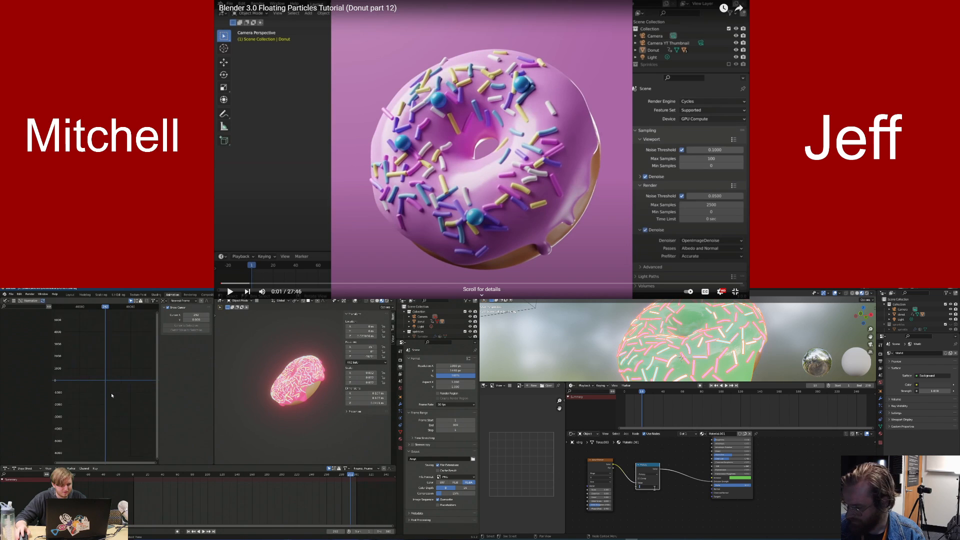
{"action": "key", "text": "Return"}
{"action": "scroll", "coordinate": [108, 398], "scroll_direction": "down", "scroll_amount": 2}
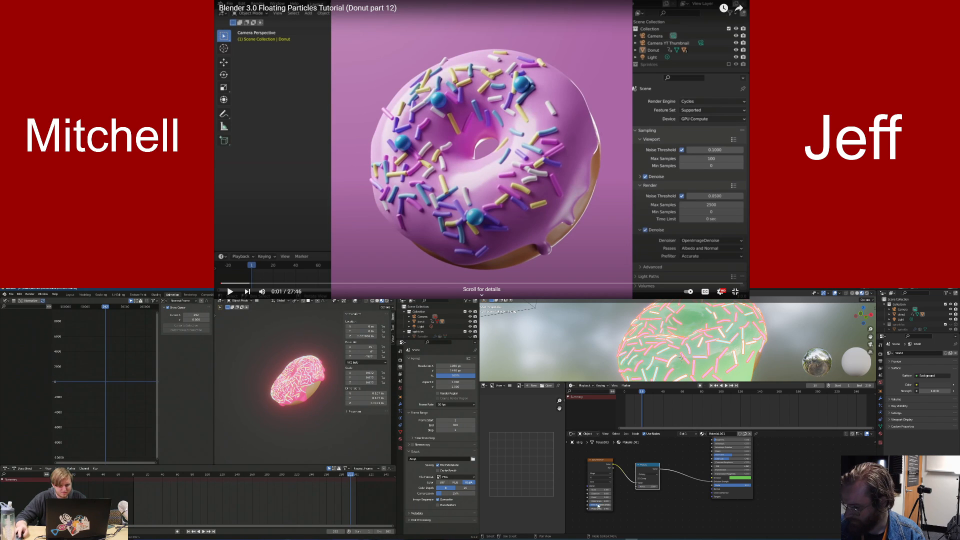
Select the pink donut, examine its rotation curve in the Graph Editor, and play its animation from the first frame
{"action": "left_click", "coordinate": [309, 393]}
{"action": "scroll", "coordinate": [104, 392], "scroll_direction": "up", "scroll_amount": 8}
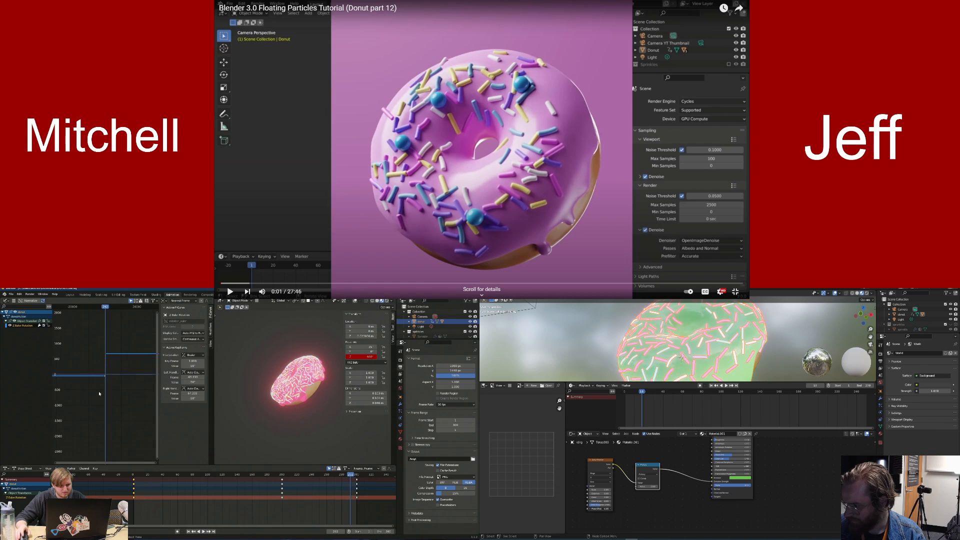
{"action": "scroll", "coordinate": [103, 393], "scroll_direction": "up", "scroll_amount": 6}
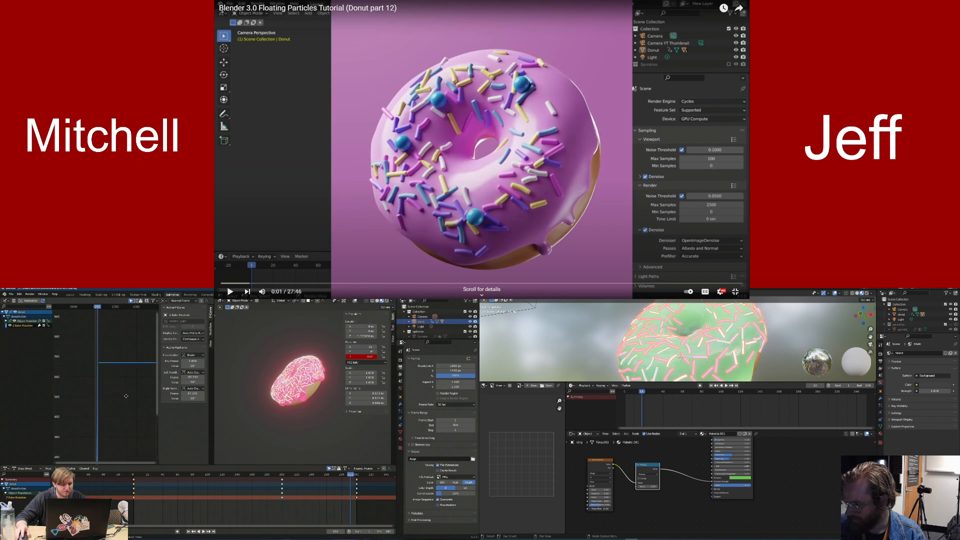
{"action": "middle_click_drag", "start_coordinate": [139, 429], "coordinate": [125, 390]}
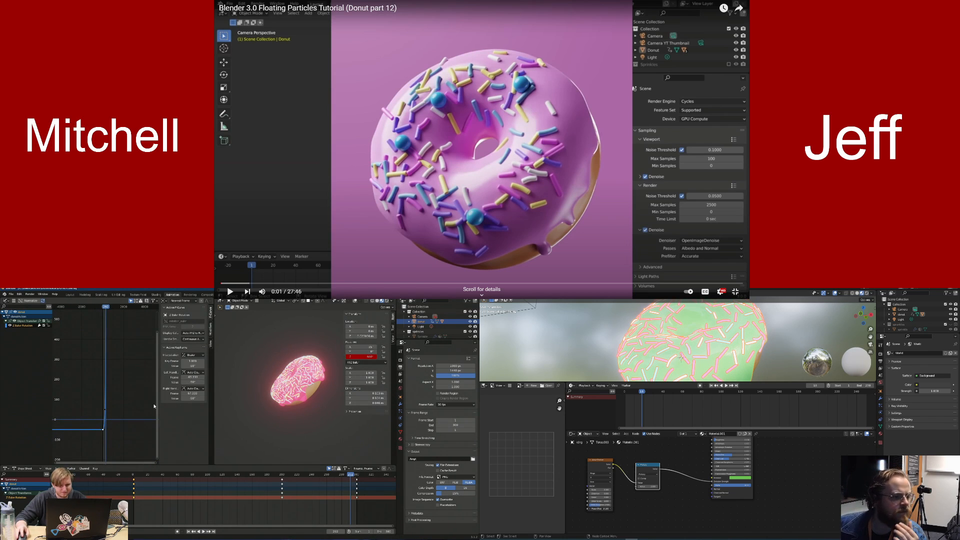
{"action": "key", "text": "space"}
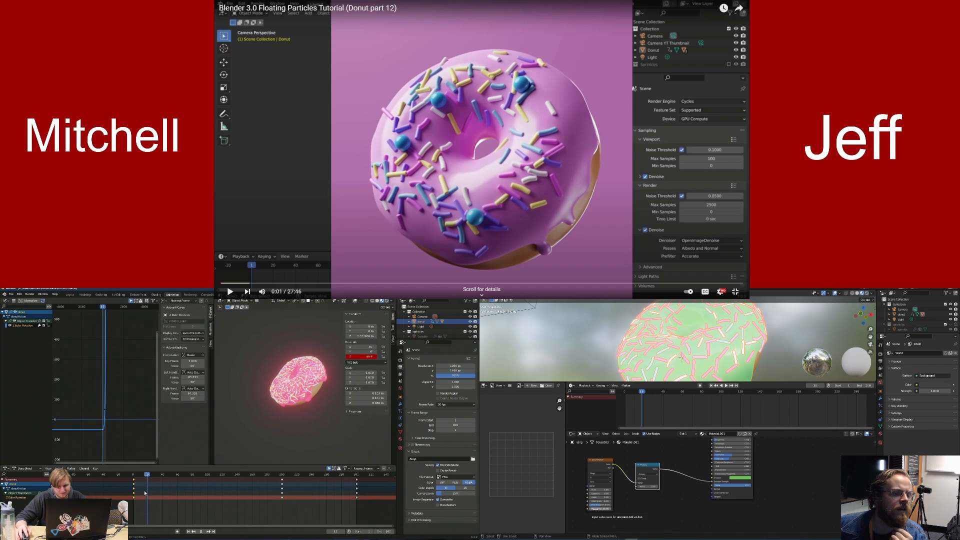
{"action": "left_click_drag", "start_coordinate": [138, 494], "coordinate": [133, 494]}
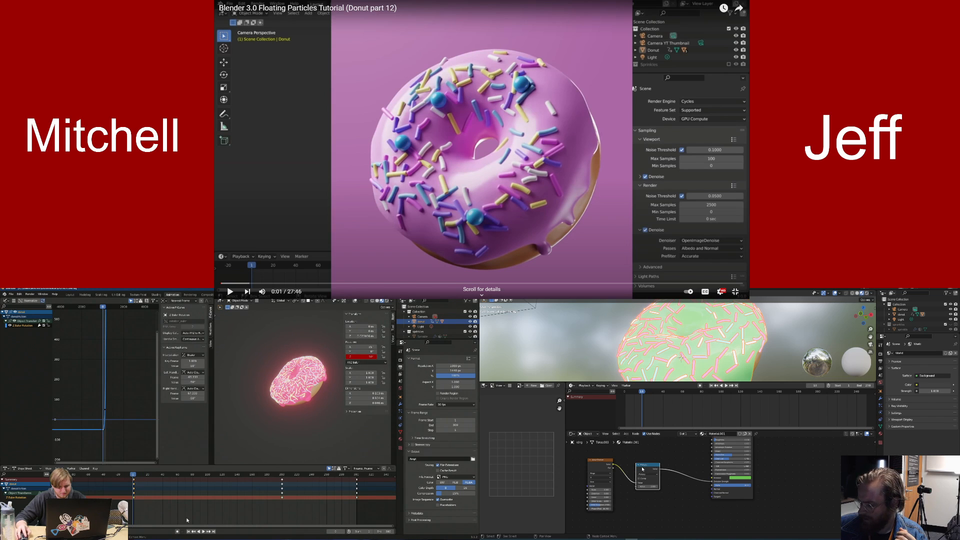
{"action": "key", "text": "space"}
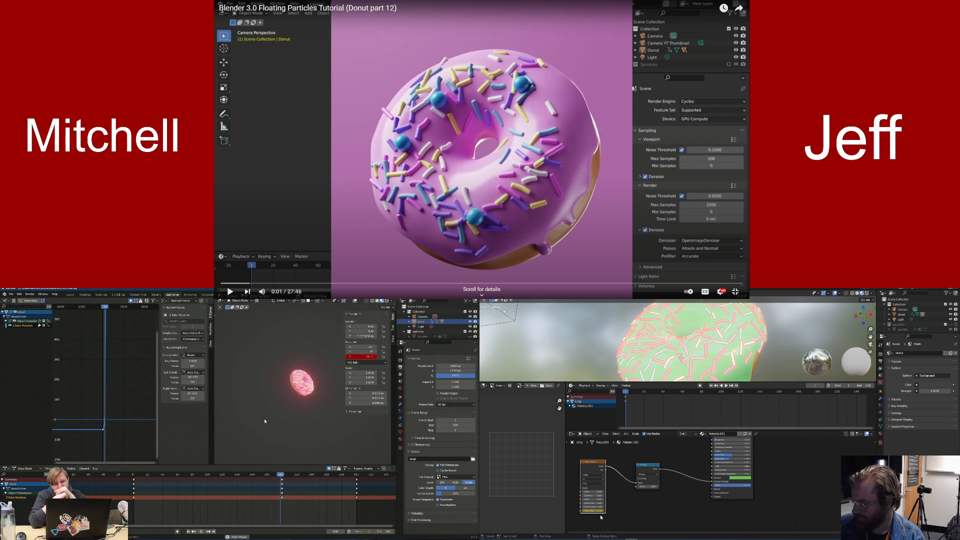
Change and keyframe the bottom value of the green icing's Wave Texture at the end of the timeline, and play the animation
{"action": "left_click", "coordinate": [859, 391]}
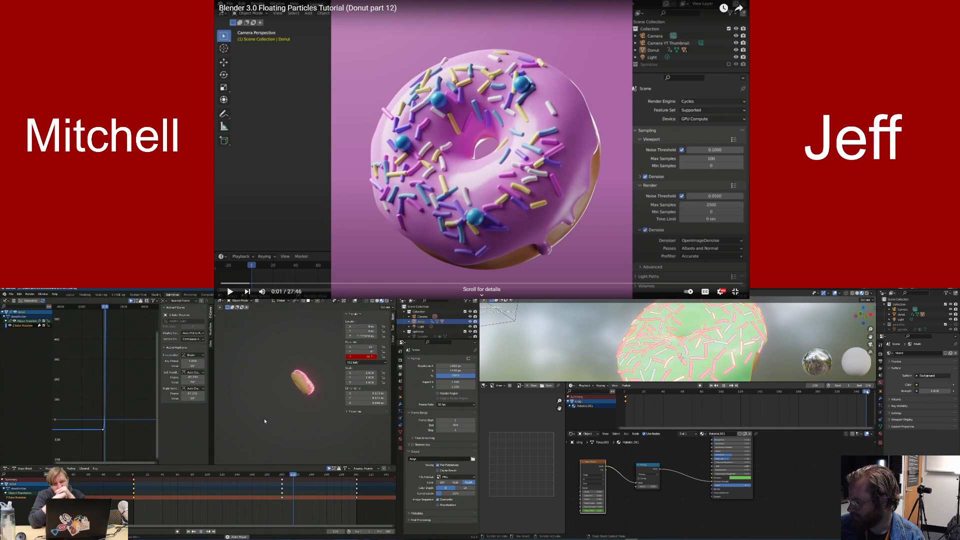
{"action": "left_click_drag", "start_coordinate": [860, 393], "coordinate": [866, 393]}
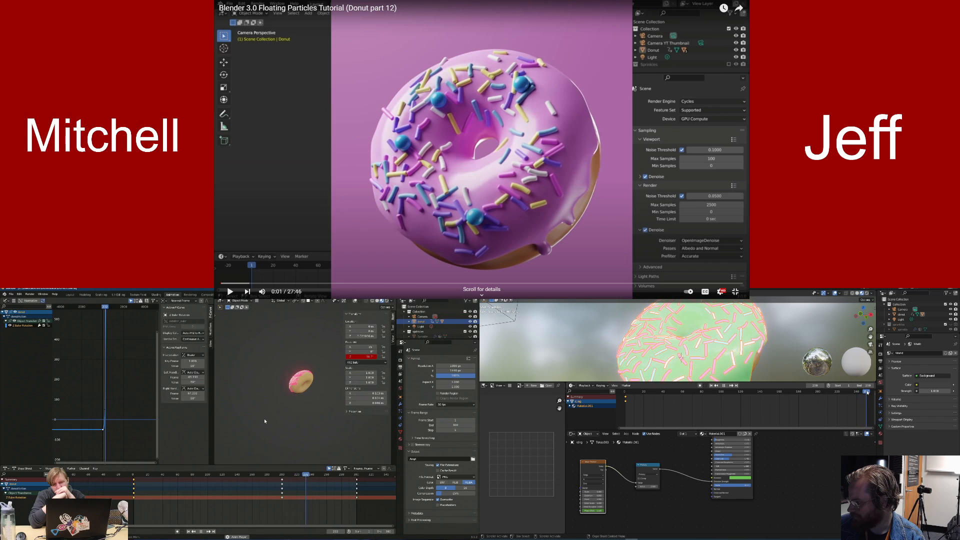
{"action": "left_click_drag", "start_coordinate": [597, 511], "coordinate": [653, 510]}
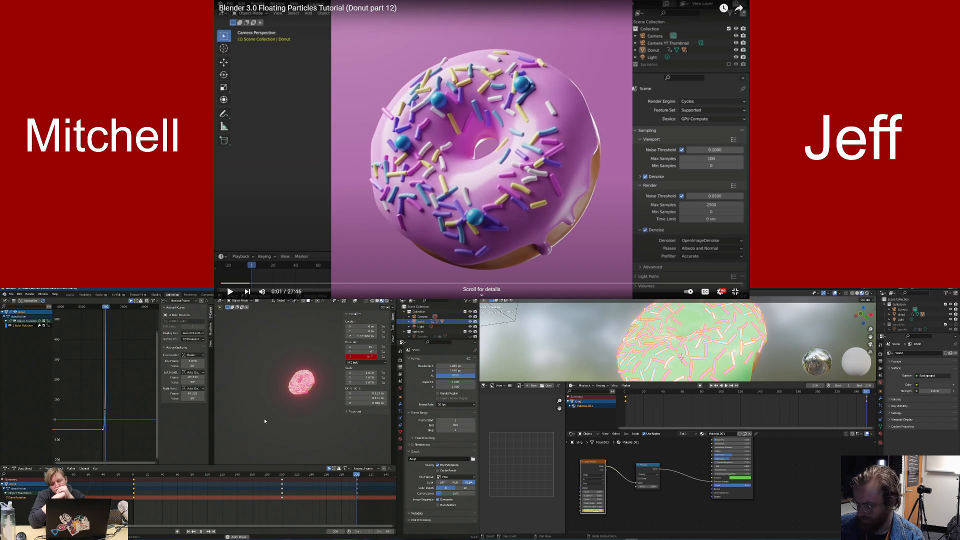
{"action": "key", "text": "space"}
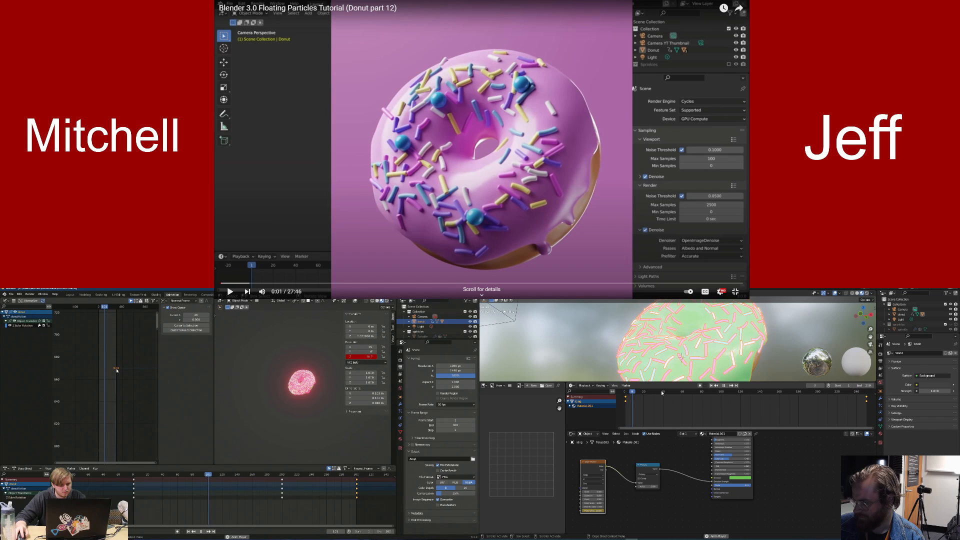
Move the pink donut's last rotation keyframe slightly later by editing its frame
{"action": "left_click", "coordinate": [117, 369]}
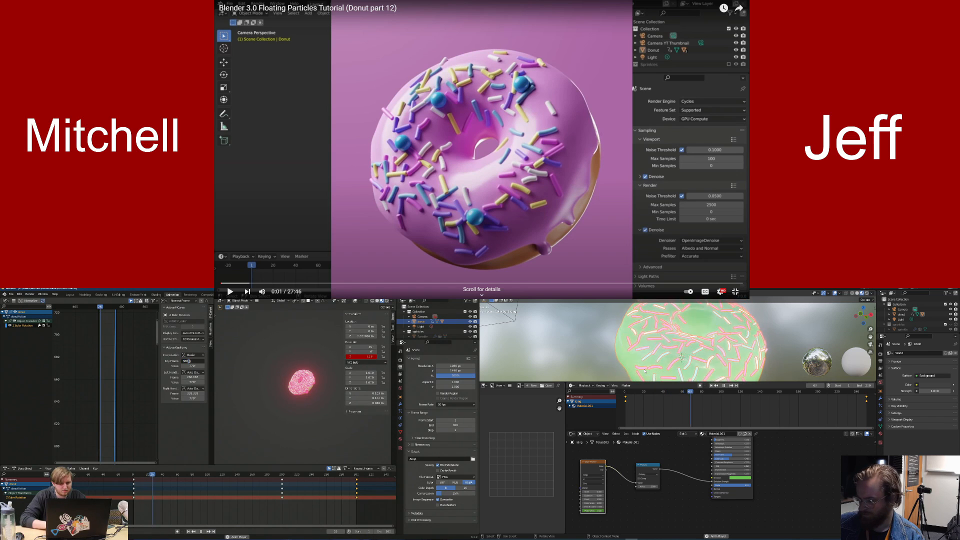
{"action": "key", "text": "Return"}
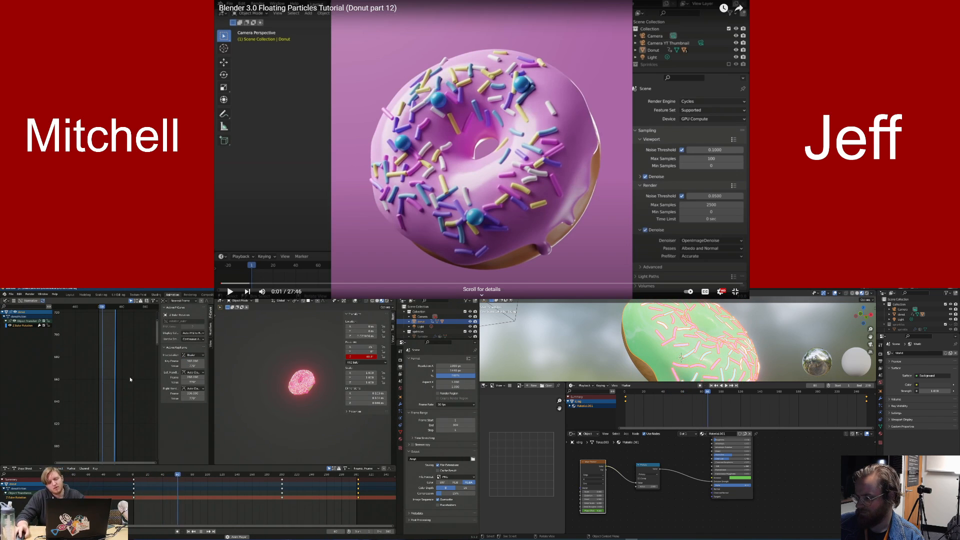
{"action": "scroll", "coordinate": [112, 383], "scroll_direction": "down", "scroll_amount": 8}
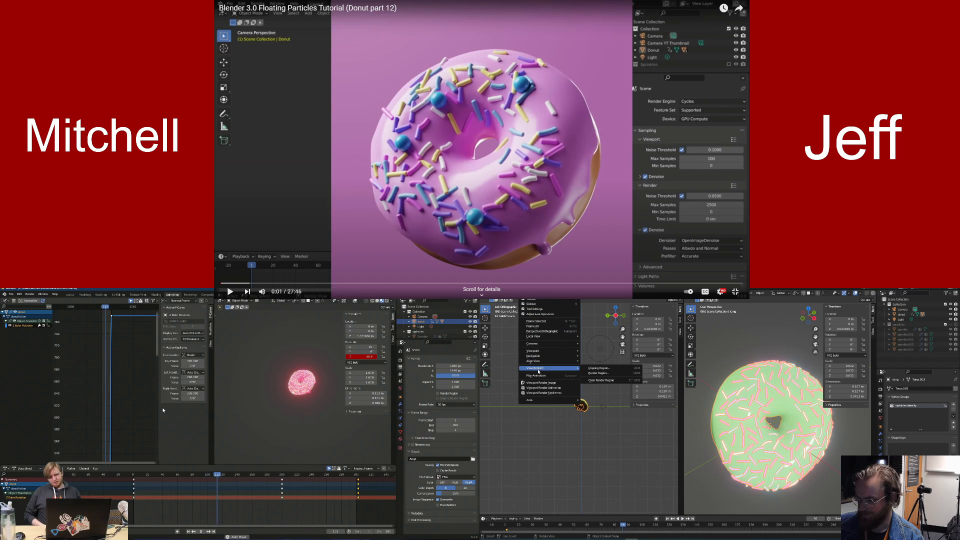
Show the green donut through the active camera in one viewport and play the animation in both views
{"action": "mouse_move", "coordinate": [550, 343]}
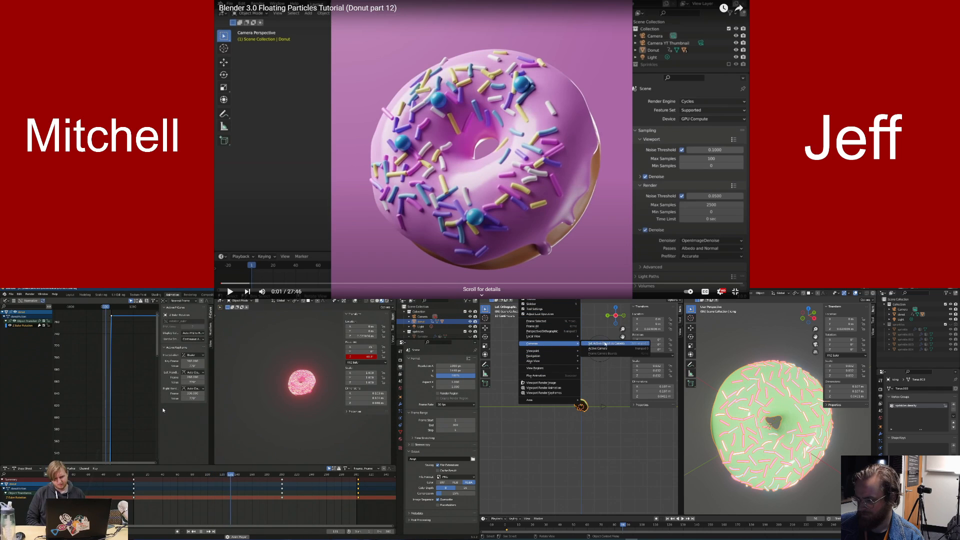
{"action": "left_click", "coordinate": [612, 348]}
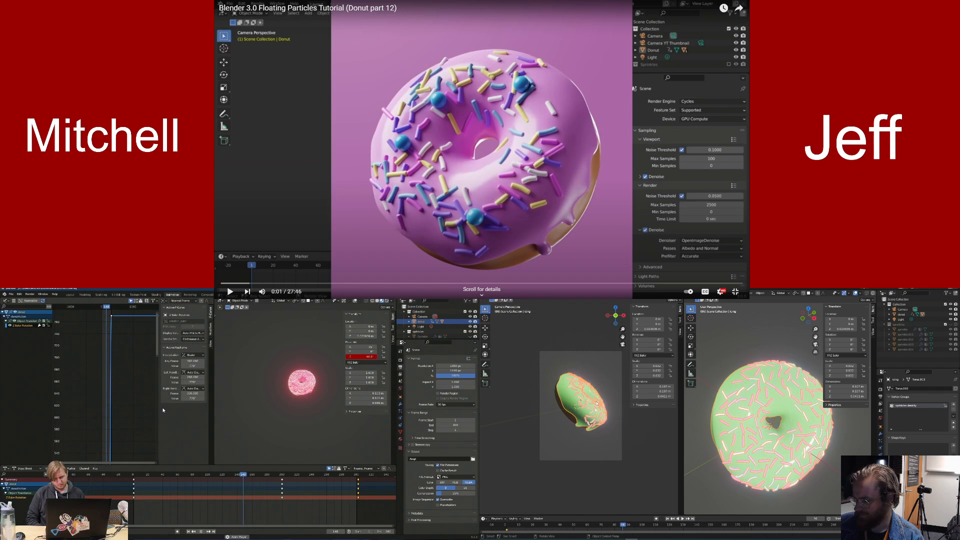
{"action": "key", "text": "space"}
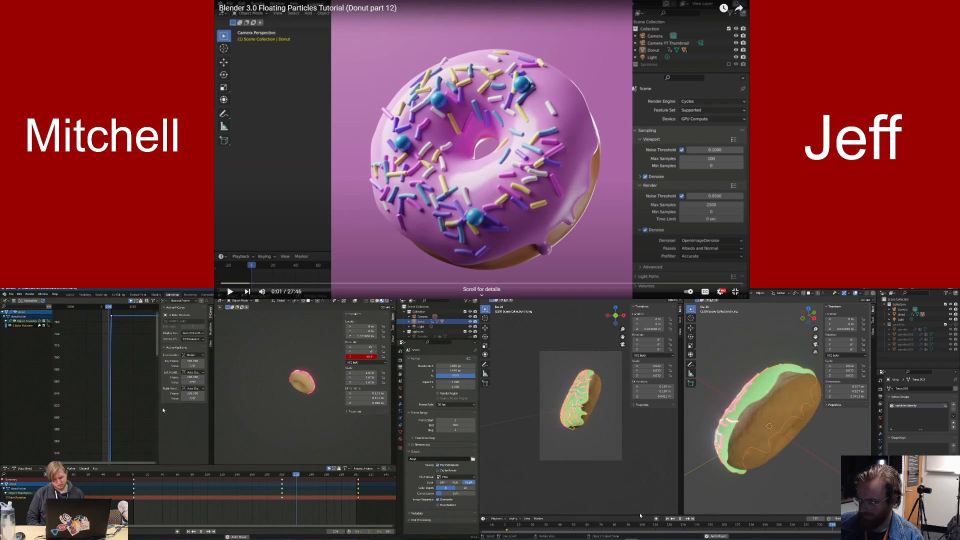
{"action": "key", "text": "space"}
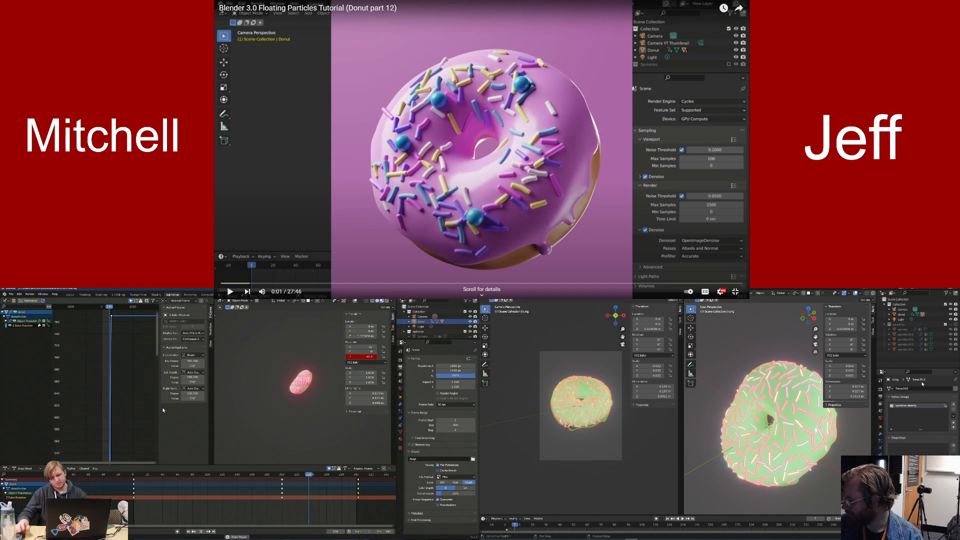
Brighten the green donut's world background color and tint it purple, panning the pink donut's rotation graph alongside
{"action": "scroll", "coordinate": [125, 390], "scroll_direction": "down", "scroll_amount": 3}
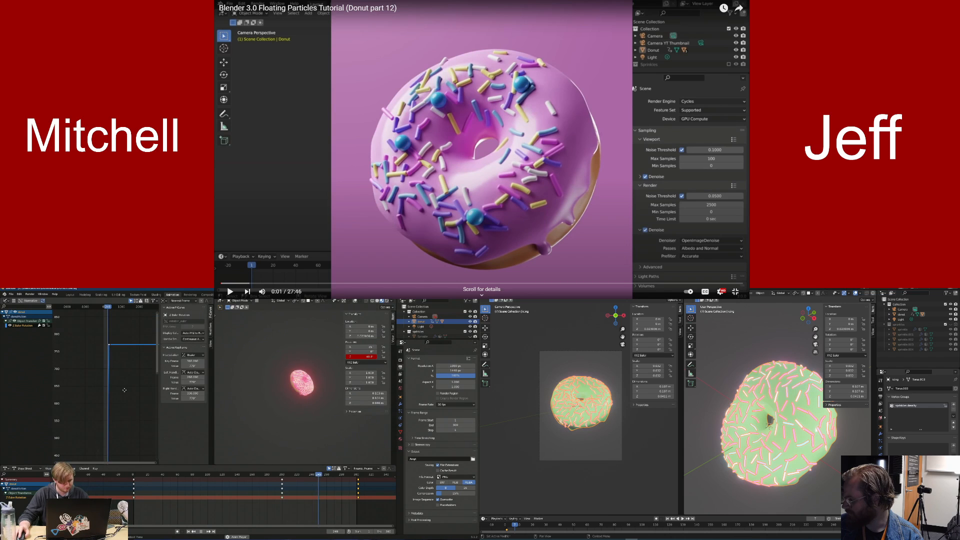
{"action": "left_click", "coordinate": [881, 420]}
{"action": "scroll", "coordinate": [112, 362], "scroll_direction": "up", "scroll_amount": 5}
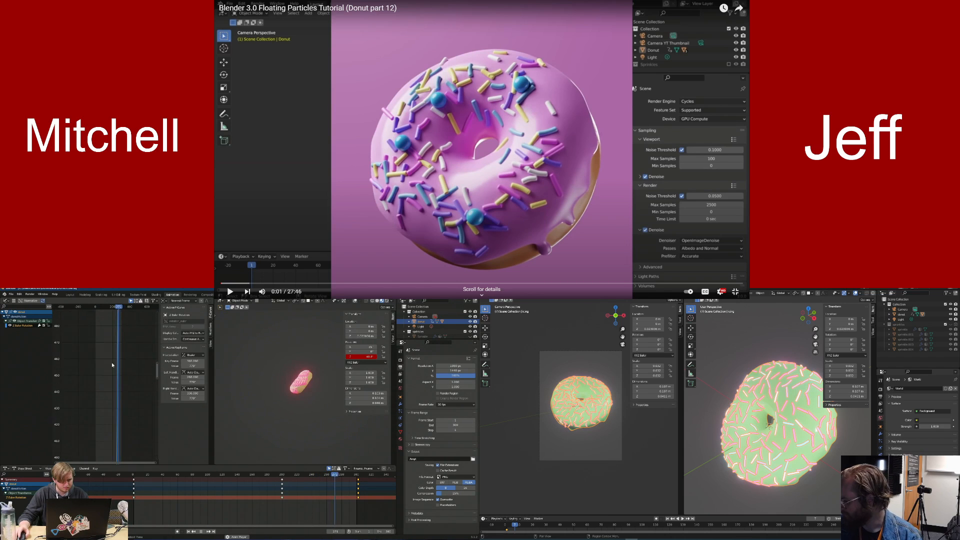
{"action": "left_click", "coordinate": [929, 421]}
{"action": "middle_click_drag", "start_coordinate": [125, 420], "coordinate": [111, 337]}
{"action": "mouse_move", "coordinate": [946, 375]}
{"action": "left_mouse_down"}
{"action": "mouse_move", "coordinate": [946, 348]}
{"action": "mouse_move", "coordinate": [947, 357]}
{"action": "left_mouse_up"}
{"action": "middle_click_drag", "start_coordinate": [119, 387], "coordinate": [121, 313]}
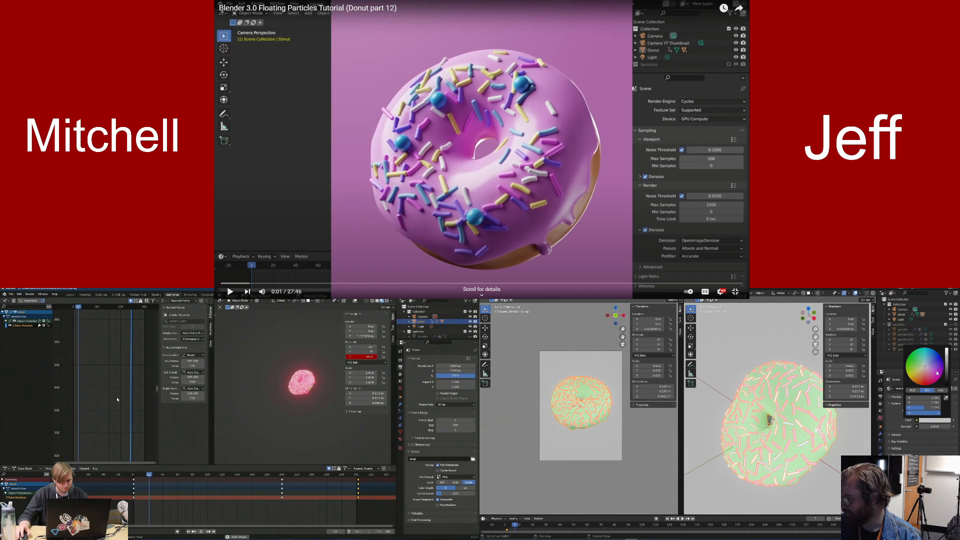
{"action": "left_click_drag", "start_coordinate": [938, 373], "coordinate": [932, 371]}
{"action": "middle_click_drag", "start_coordinate": [117, 399], "coordinate": [117, 446]}
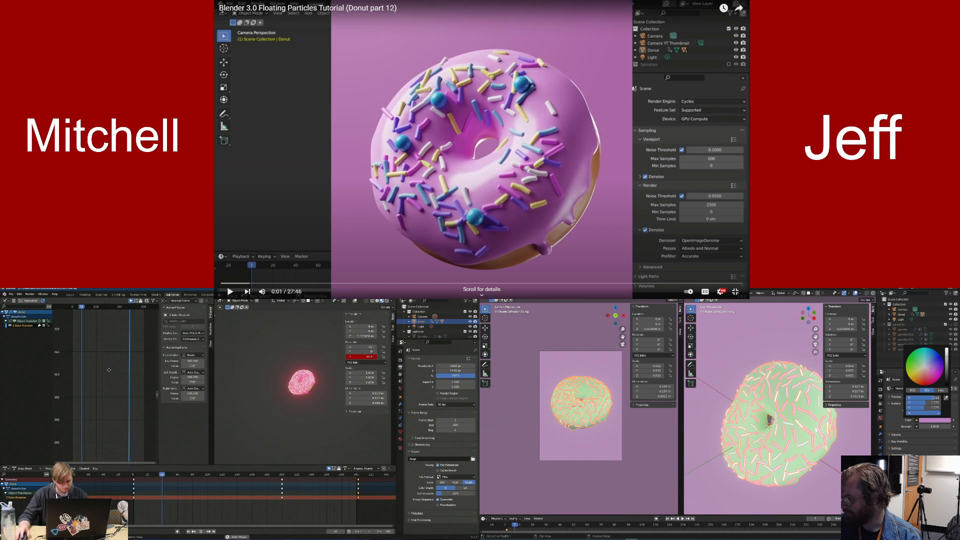
Fine-tune the green donut's world background to a muted pinkish purple while following the pink donut's rotation curve downward
{"action": "middle_click_drag", "start_coordinate": [109, 370], "coordinate": [104, 354]}
{"action": "middle_click_drag", "start_coordinate": [100, 421], "coordinate": [103, 320]}
{"action": "left_click_drag", "start_coordinate": [928, 403], "coordinate": [921, 403]}
{"action": "middle_click_drag", "start_coordinate": [100, 427], "coordinate": [101, 380]}
{"action": "left_click_drag", "start_coordinate": [921, 403], "coordinate": [920, 403]}
{"action": "middle_click_drag", "start_coordinate": [100, 380], "coordinate": [100, 346]}
{"action": "middle_click_drag", "start_coordinate": [92, 435], "coordinate": [99, 350]}
{"action": "scroll", "coordinate": [100, 432], "scroll_direction": "down", "scroll_amount": 1}
{"action": "middle_click_drag", "start_coordinate": [100, 432], "coordinate": [98, 348]}
{"action": "scroll", "coordinate": [106, 397], "scroll_direction": "down", "scroll_amount": 8}
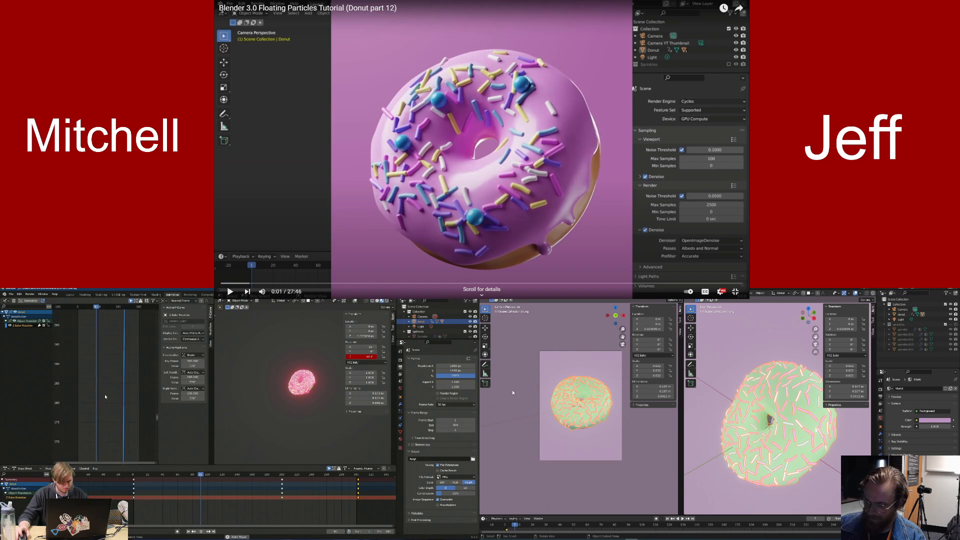
Play the green donut's animation and adjust the middle keyframe on the pink donut's rotation curve in the Graph Editor
{"action": "key", "text": "space"}
{"action": "middle_click_drag", "start_coordinate": [104, 440], "coordinate": [102, 356]}
{"action": "scroll", "coordinate": [103, 395], "scroll_direction": "down", "scroll_amount": 1}
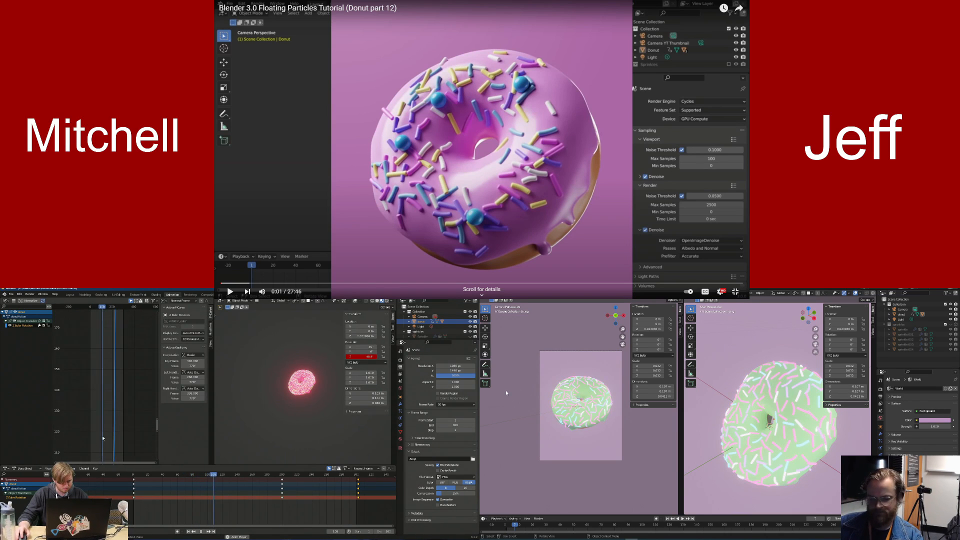
{"action": "middle_click_drag", "start_coordinate": [102, 434], "coordinate": [107, 332]}
{"action": "middle_click_drag", "start_coordinate": [106, 443], "coordinate": [102, 334]}
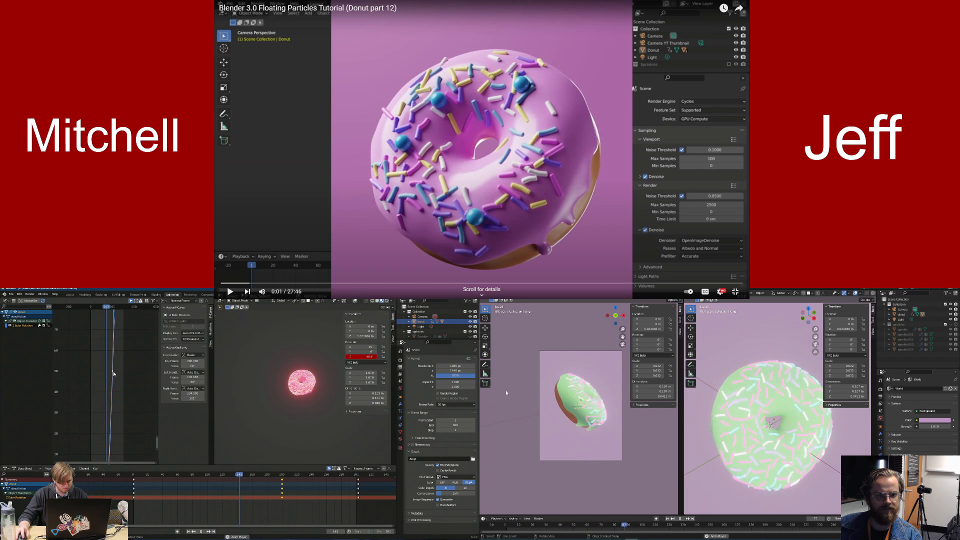
{"action": "scroll", "coordinate": [114, 368], "scroll_direction": "down", "scroll_amount": 2}
{"action": "scroll", "coordinate": [114, 368], "scroll_direction": "down", "scroll_amount": 4}
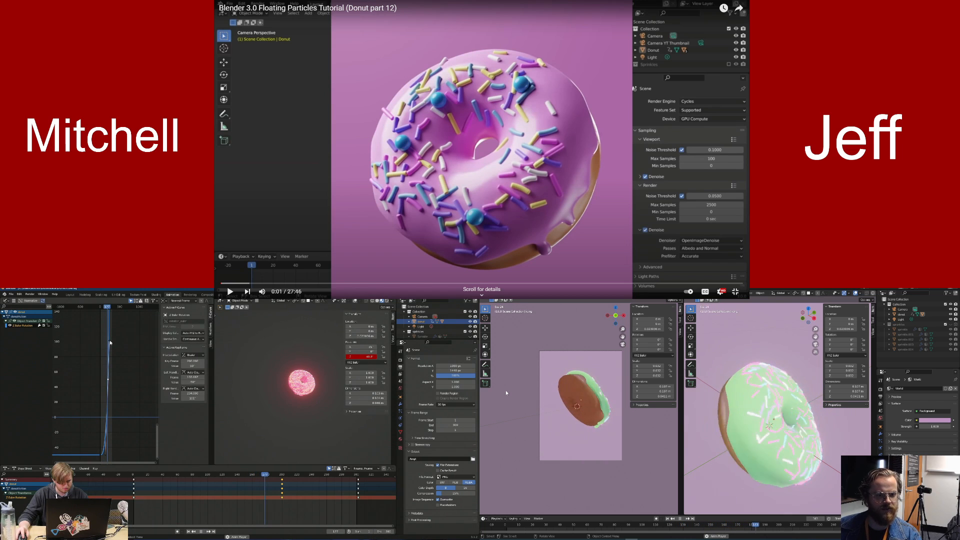
{"action": "left_click_drag", "start_coordinate": [110, 342], "coordinate": [120, 354]}
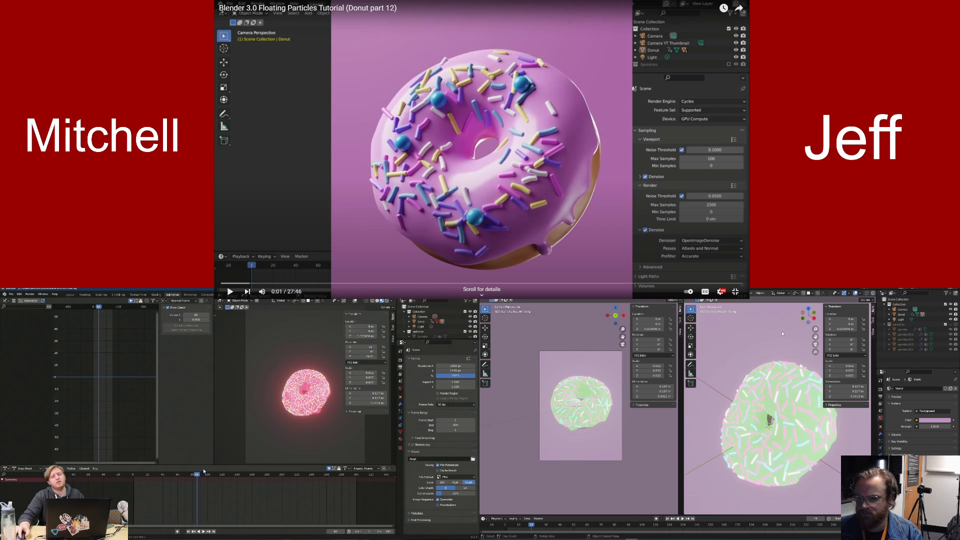
Play the green donut's animation again, and reselect the pink donut to examine its reshaped rotation curve
{"action": "middle_click_drag", "start_coordinate": [138, 380], "coordinate": [129, 417]}
{"action": "scroll", "coordinate": [126, 373], "scroll_direction": "down", "scroll_amount": 12}
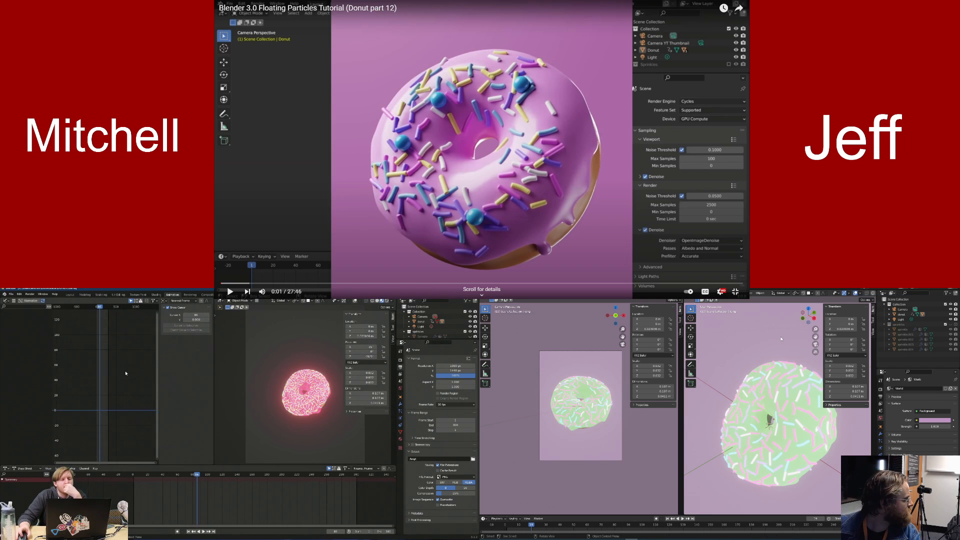
{"action": "middle_click_drag", "start_coordinate": [118, 341], "coordinate": [113, 371]}
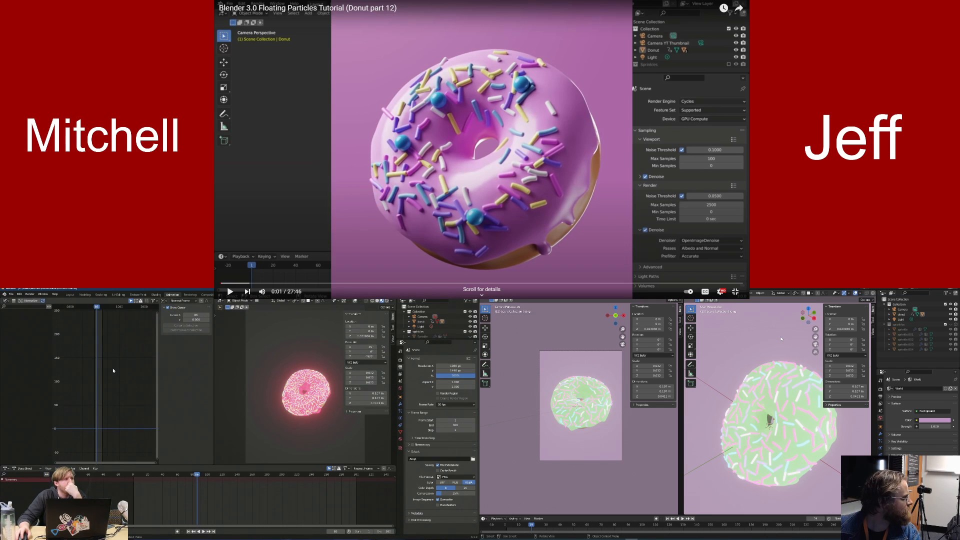
{"action": "key", "text": "space"}
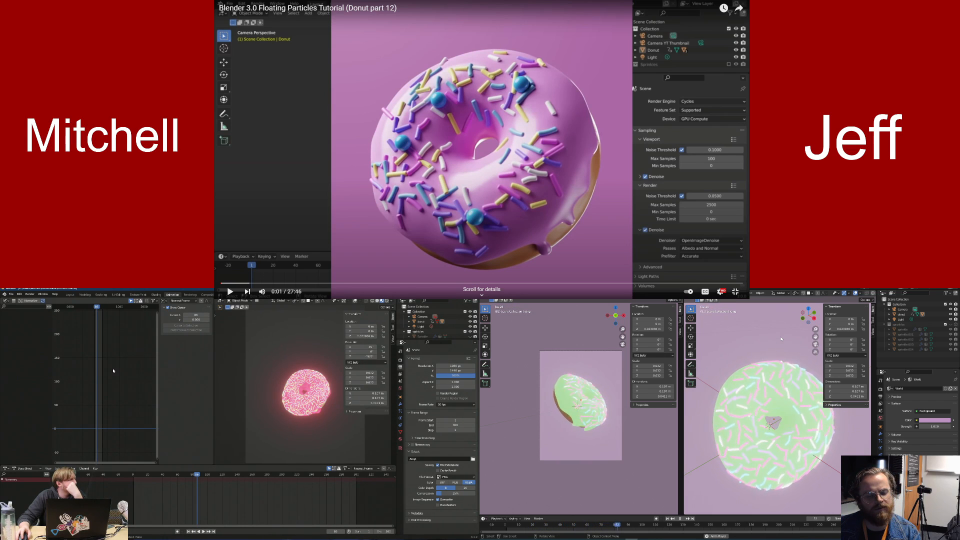
{"action": "scroll", "coordinate": [133, 358], "scroll_direction": "down", "scroll_amount": 1}
{"action": "middle_click_drag", "start_coordinate": [133, 358], "coordinate": [123, 411]}
{"action": "middle_click_drag", "start_coordinate": [120, 334], "coordinate": [115, 390]}
{"action": "middle_click_drag", "start_coordinate": [107, 314], "coordinate": [117, 344]}
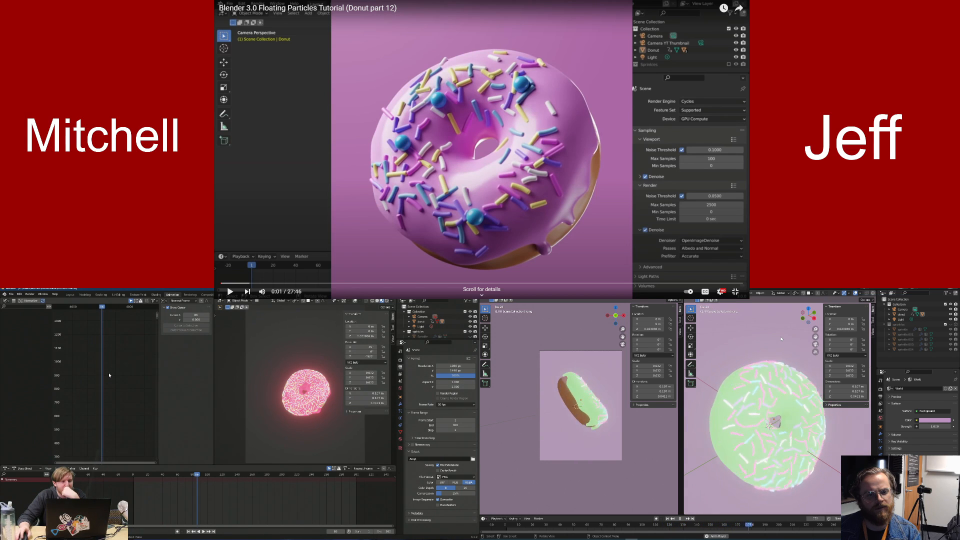
{"action": "scroll", "coordinate": [112, 360], "scroll_direction": "down", "scroll_amount": 10}
{"action": "scroll", "coordinate": [110, 370], "scroll_direction": "down", "scroll_amount": 8}
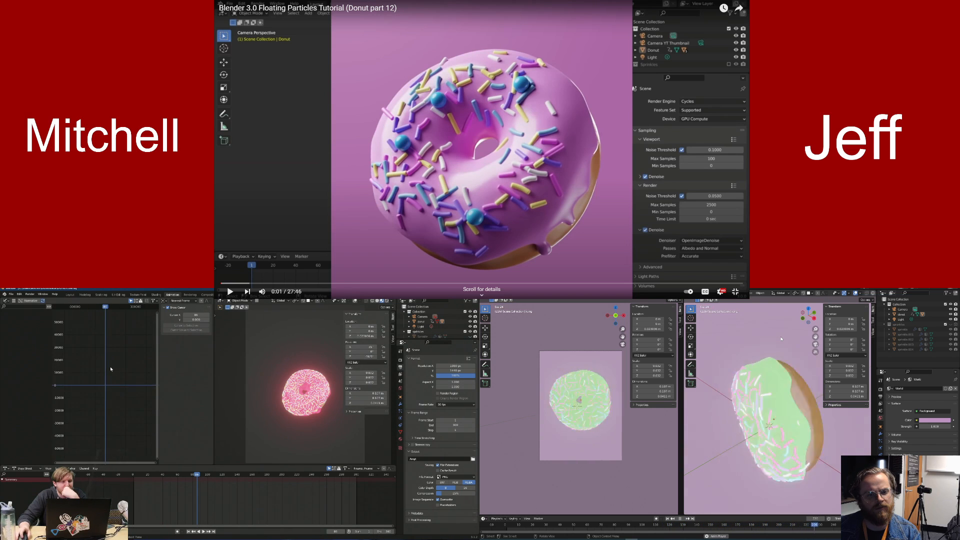
{"action": "scroll", "coordinate": [111, 369], "scroll_direction": "up", "scroll_amount": 15}
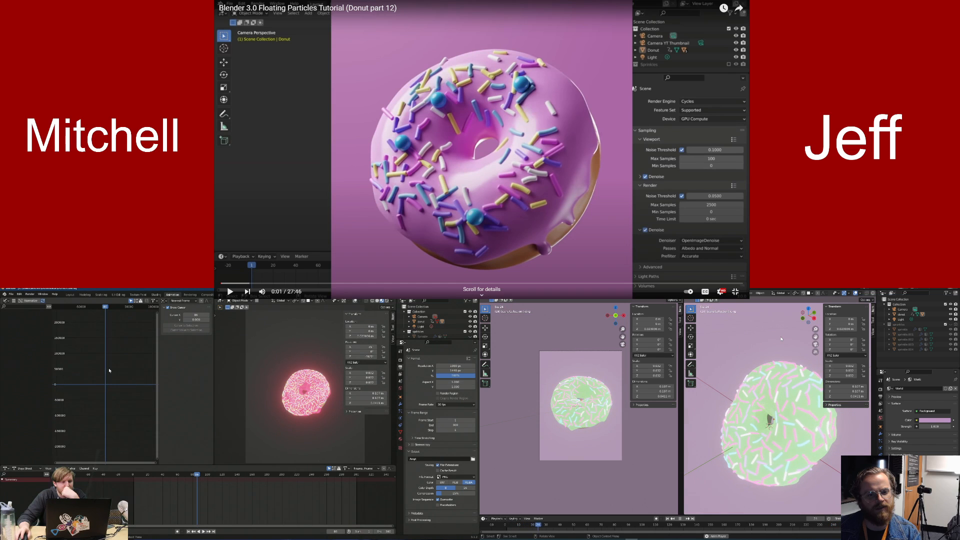
{"action": "scroll", "coordinate": [106, 372], "scroll_direction": "up", "scroll_amount": 12}
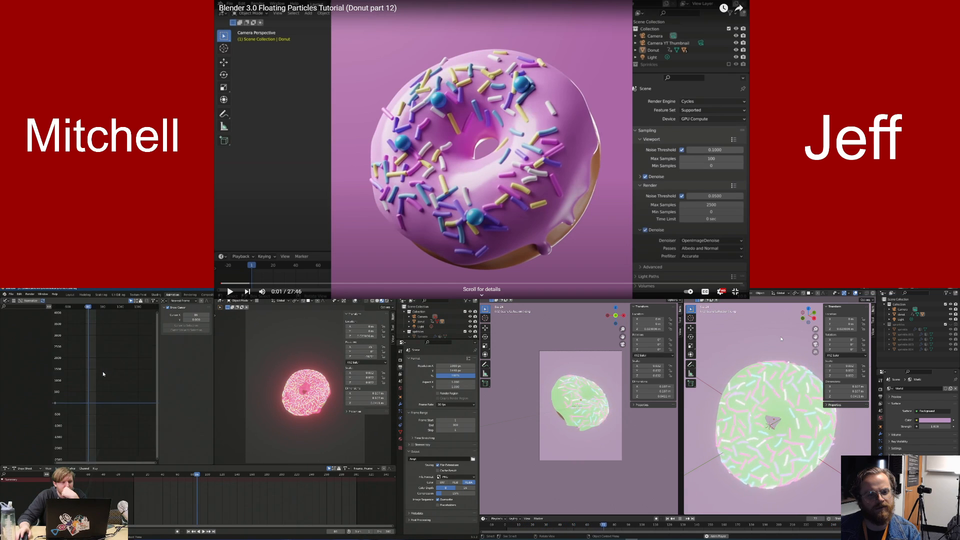
{"action": "left_click", "coordinate": [301, 414]}
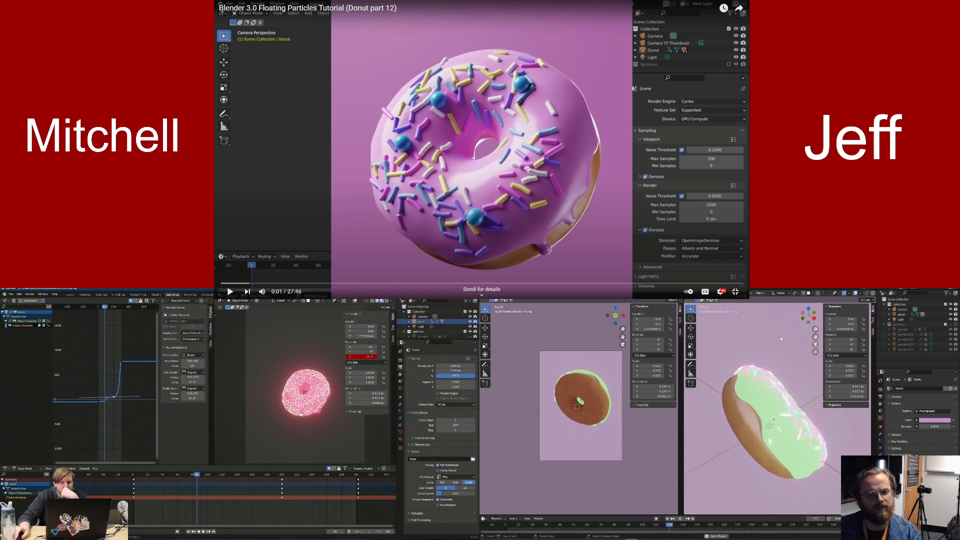
{"action": "scroll", "coordinate": [132, 399], "scroll_direction": "up", "scroll_amount": 4}
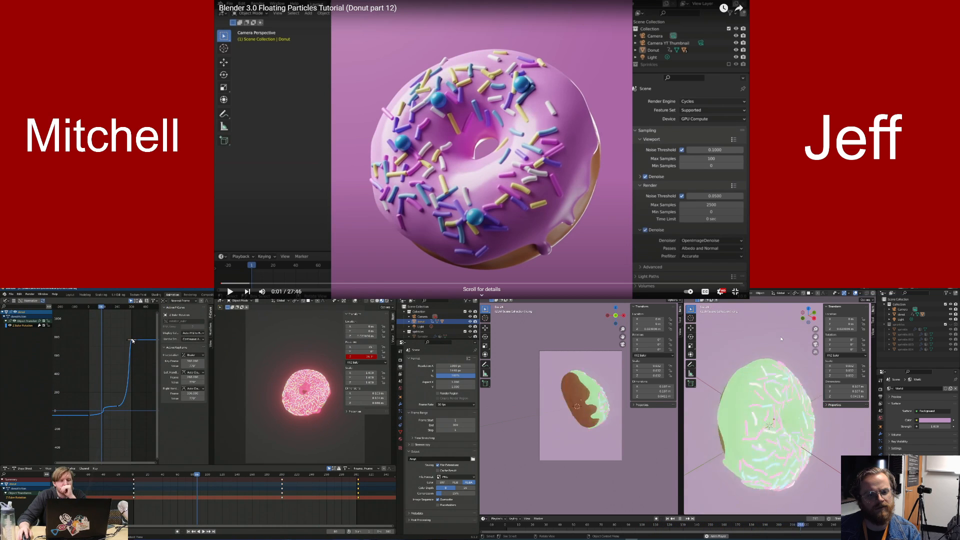
Set the pink donut's last rotation keyframe to 1080, and reduce the green icing's emission strength at the start of its timeline
{"action": "left_click", "coordinate": [133, 340]}
{"action": "left_click_drag", "start_coordinate": [138, 341], "coordinate": [146, 340]}
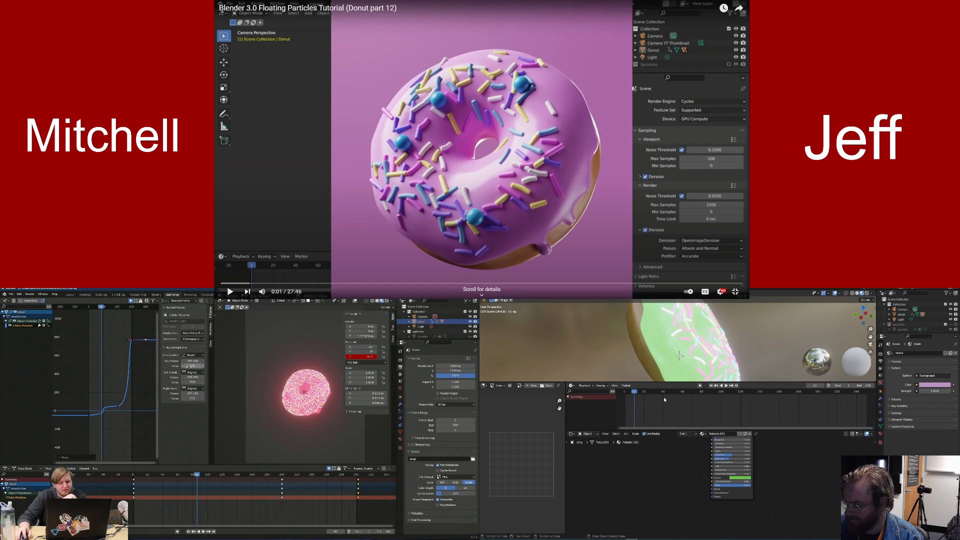
{"action": "left_click_drag", "start_coordinate": [634, 391], "coordinate": [629, 392]}
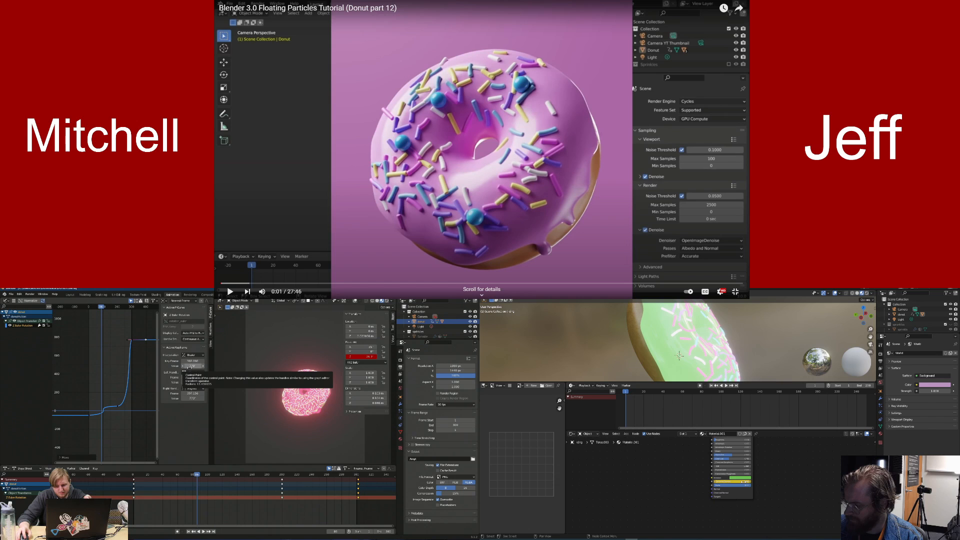
{"action": "left_click_drag", "start_coordinate": [743, 481], "coordinate": [720, 481]}
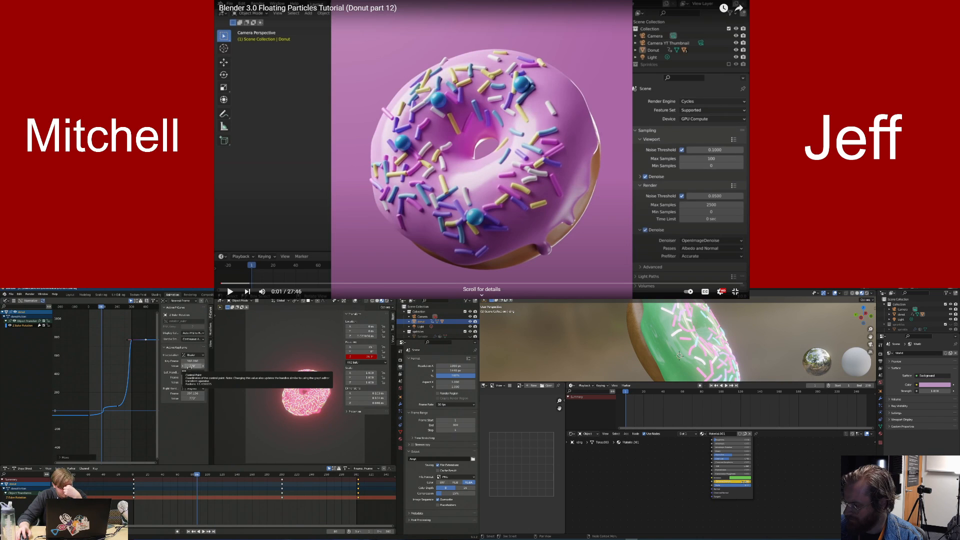
{"action": "left_click_drag", "start_coordinate": [820, 393], "coordinate": [866, 392]}
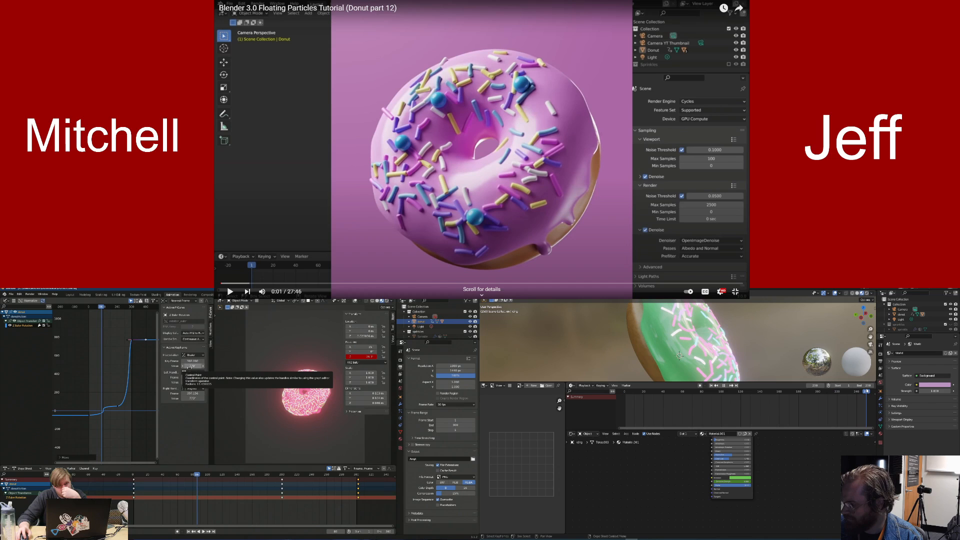
{"action": "left_click", "coordinate": [189, 366]}
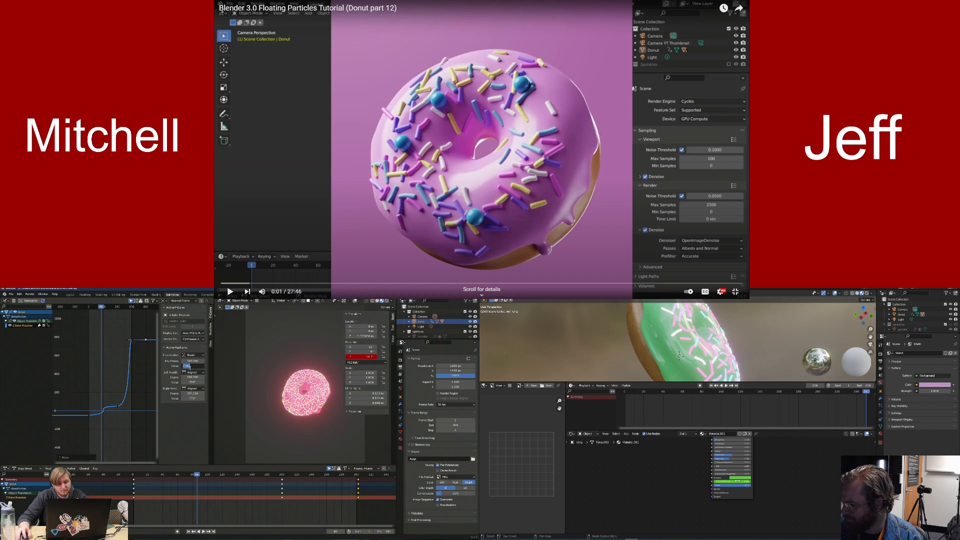
{"action": "type", "text": "1080"}
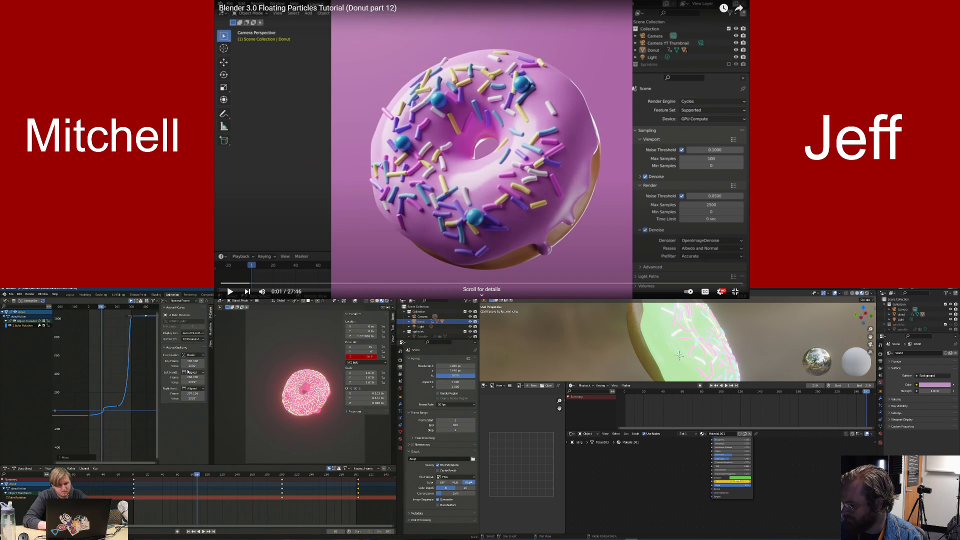
Scrub the green donut's animation, keyframe its icing's emission strength near the end, and select the middle keyframe on the pink donut's rotation curve
{"action": "left_click_drag", "start_coordinate": [695, 392], "coordinate": [627, 392]}
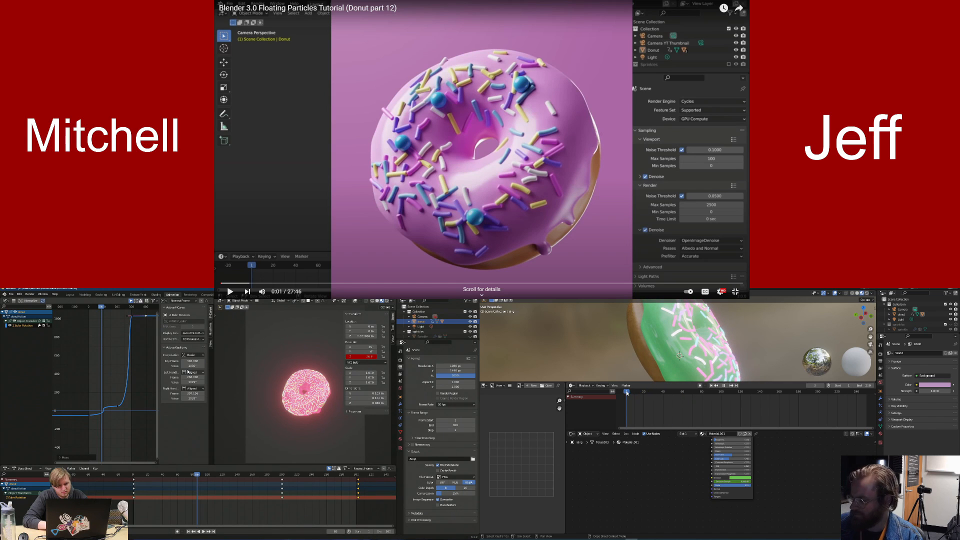
{"action": "left_click_drag", "start_coordinate": [787, 393], "coordinate": [836, 394]}
{"action": "left_click", "coordinate": [117, 398]}
{"action": "scroll", "coordinate": [132, 403], "scroll_direction": "down", "scroll_amount": 2}
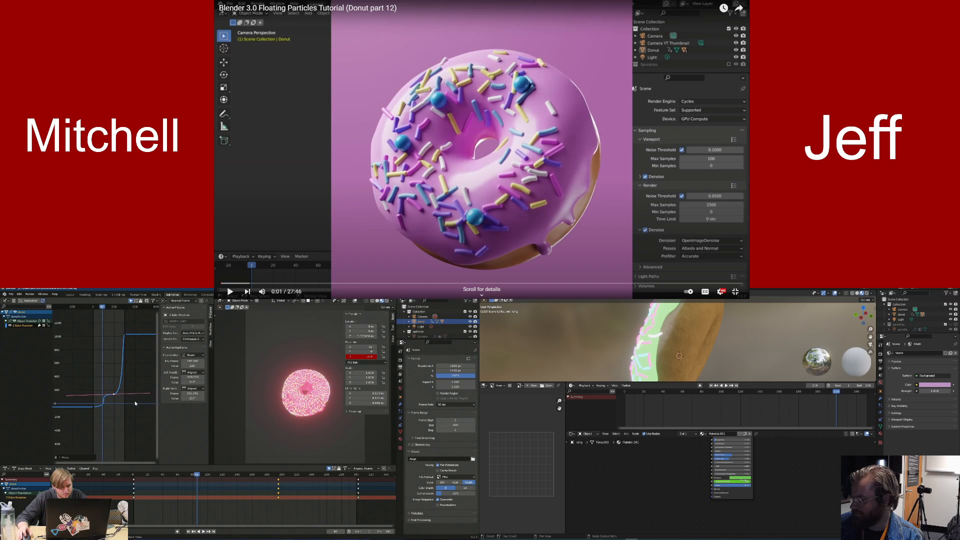
{"action": "key", "text": "i"}
{"action": "left_click", "coordinate": [114, 391]}
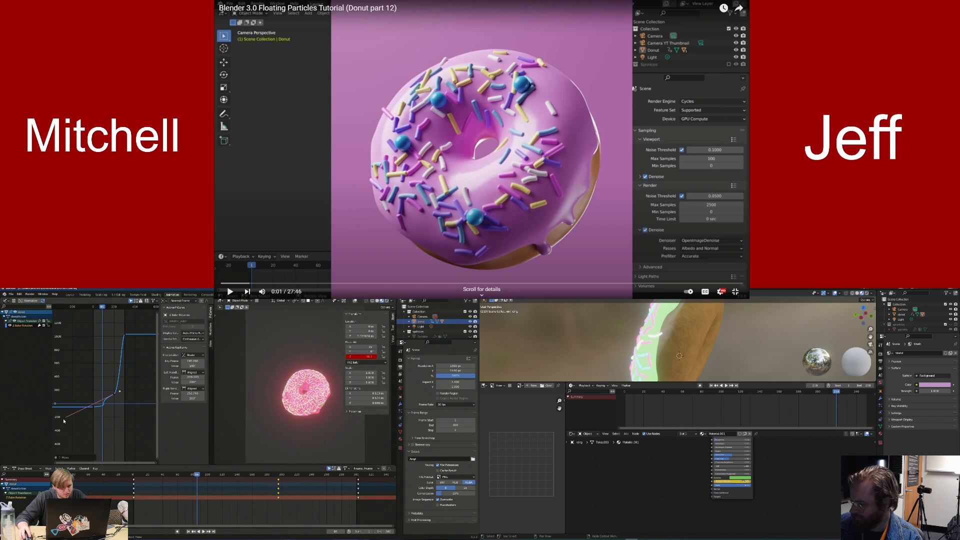
Pull in the handle of the pink curve's middle keyframe while moving the green donut's playhead to the end of its timeline
{"action": "left_click_drag", "start_coordinate": [67, 417], "coordinate": [88, 408]}
{"action": "left_click_drag", "start_coordinate": [850, 392], "coordinate": [854, 391]}
{"action": "left_click_drag", "start_coordinate": [88, 407], "coordinate": [95, 405]}
{"action": "left_click_drag", "start_coordinate": [854, 392], "coordinate": [864, 391]}
{"action": "left_click_drag", "start_coordinate": [95, 404], "coordinate": [97, 404]}
{"action": "left_click_drag", "start_coordinate": [863, 392], "coordinate": [867, 392]}
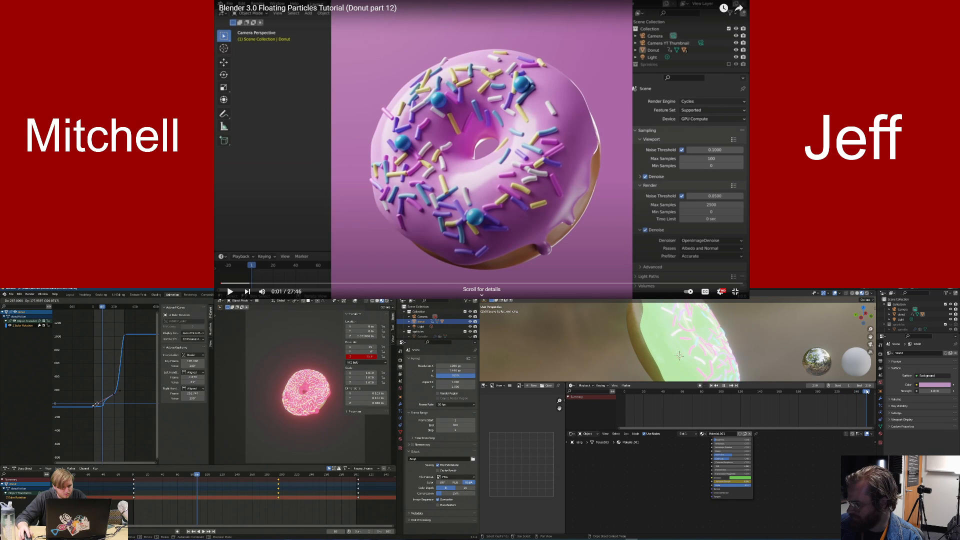
{"action": "left_click", "coordinate": [108, 398]}
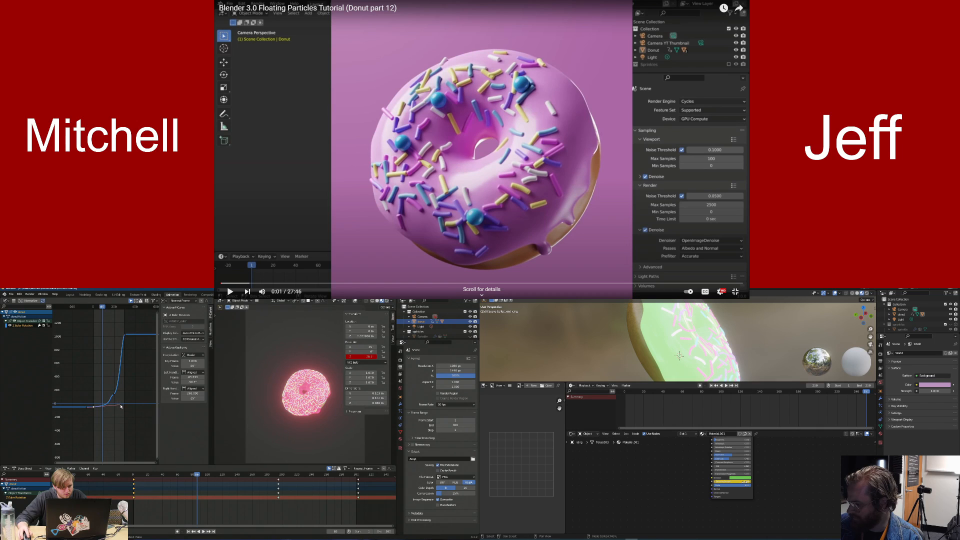
Adjust the first keyframe's handle on the pink rotation curve, keyframe the green icing's emission strength at the end, and play the pink animation
{"action": "left_click", "coordinate": [743, 483]}
{"action": "left_click_drag", "start_coordinate": [118, 404], "coordinate": [106, 399]}
{"action": "key", "text": "i"}
{"action": "left_click_drag", "start_coordinate": [197, 475], "coordinate": [128, 477]}
{"action": "key", "text": "space"}
{"action": "left_click", "coordinate": [203, 531]}
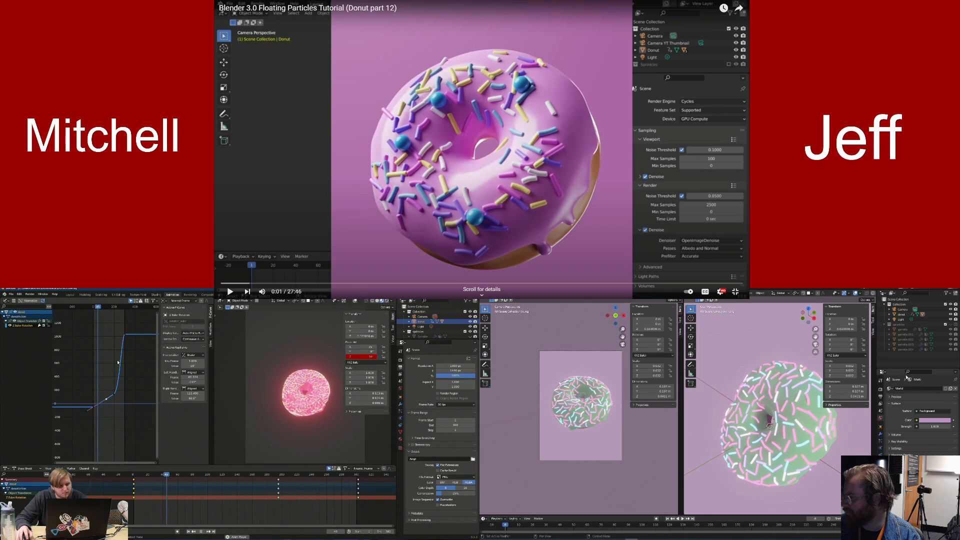
Raise the middle keyframe of the pink donut's rotation curve in the Graph Editor to even out the spin during playback
{"action": "left_click", "coordinate": [114, 394]}
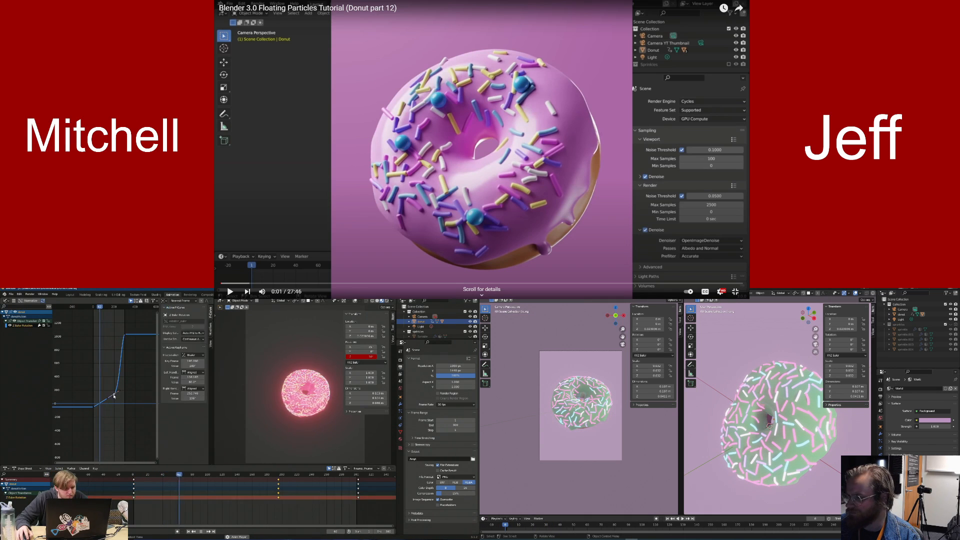
{"action": "left_click_drag", "start_coordinate": [114, 395], "coordinate": [114, 380]}
{"action": "scroll", "coordinate": [771, 467], "scroll_direction": "down", "scroll_amount": 2}
{"action": "scroll", "coordinate": [772, 467], "scroll_direction": "up", "scroll_amount": 1}
{"action": "middle_click_drag", "start_coordinate": [772, 468], "coordinate": [773, 521]}
{"action": "left_click_drag", "start_coordinate": [114, 380], "coordinate": [115, 380]}
{"action": "middle_click_drag", "start_coordinate": [773, 520], "coordinate": [779, 533]}
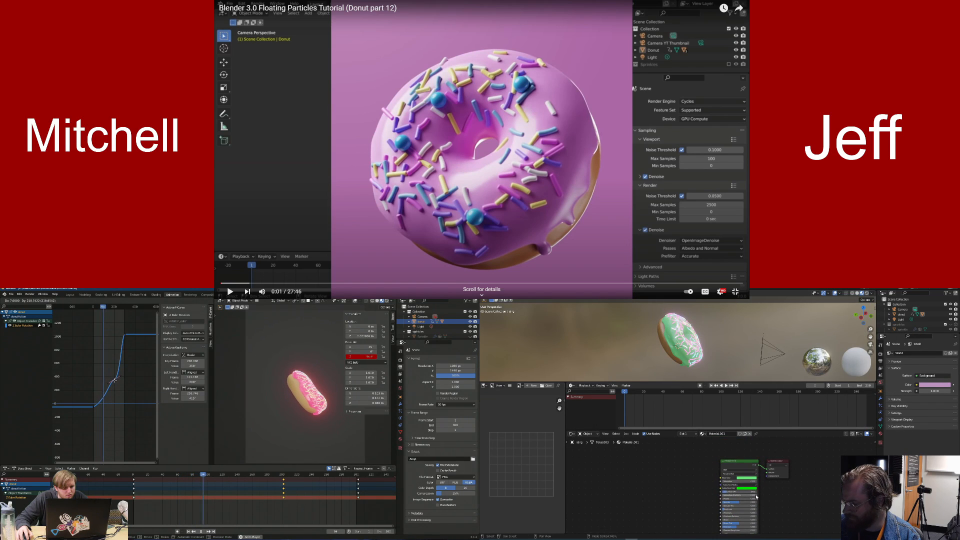
{"action": "left_click_drag", "start_coordinate": [115, 383], "coordinate": [116, 383]}
Change the green icing's base color to blue, set the pink donut's middle rotation keyframe value to 310, and play the green donut's animation
{"action": "left_click", "coordinate": [748, 479]}
{"action": "left_click", "coordinate": [750, 439]}
{"action": "left_click", "coordinate": [192, 365]}
{"action": "key", "text": "BackSpace"}
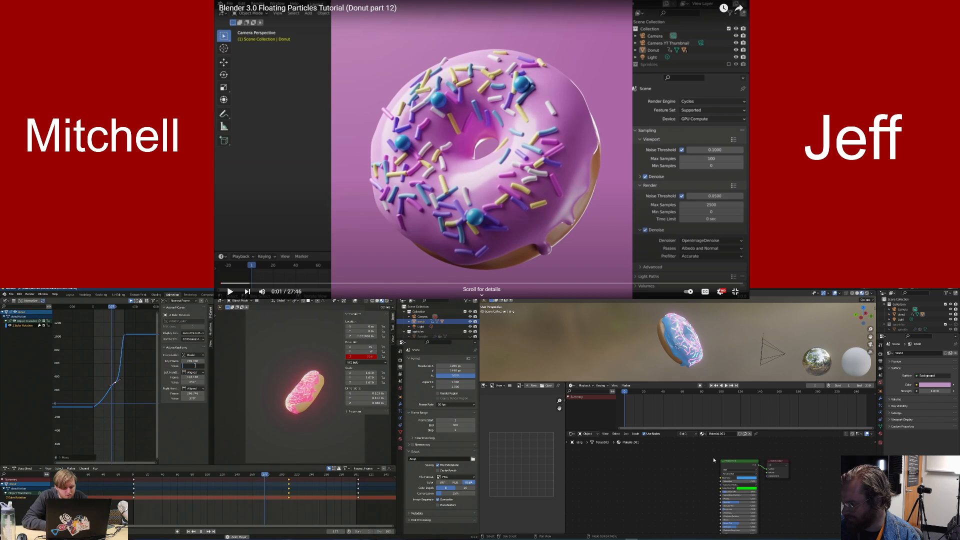
{"action": "type", "text": "310"}
{"action": "key", "text": "Return"}
{"action": "key", "text": "space"}
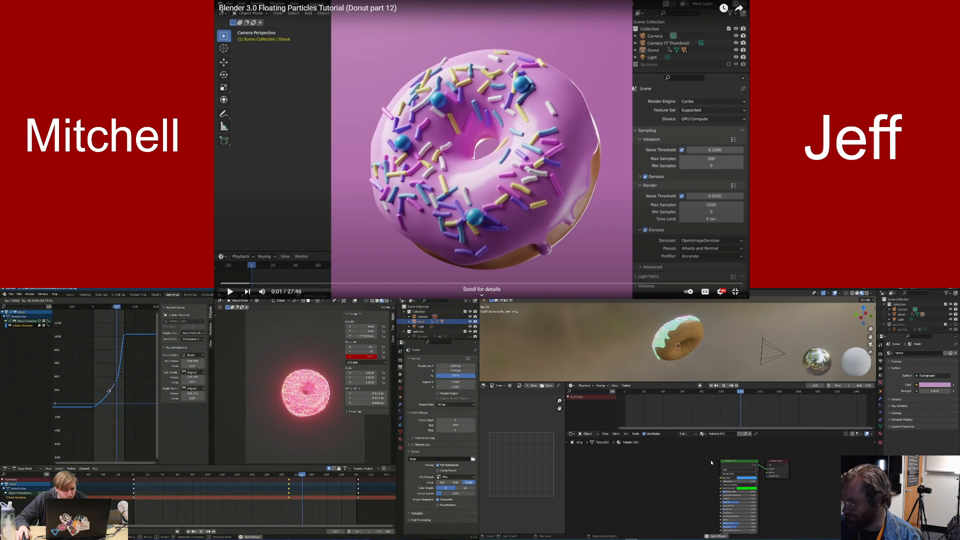
Drag the middle keyframe's handle on the pink rotation curve, and stop the recolored donut's playback and rewind it to the start
{"action": "left_click_drag", "start_coordinate": [108, 392], "coordinate": [105, 395]}
{"action": "left_click", "coordinate": [94, 406]}
{"action": "key", "text": "space"}
{"action": "left_click", "coordinate": [626, 393]}
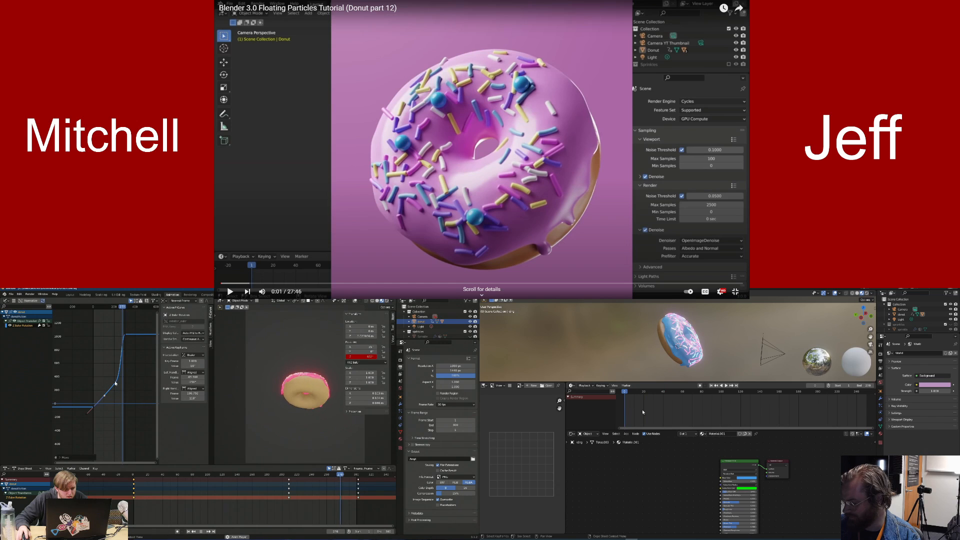
{"action": "left_click", "coordinate": [125, 334]}
Recolor the second donut's icing to a dark brown base with a pale peach subsurface color, and adjust the pink curve's last keyframe handle
{"action": "left_click", "coordinate": [747, 478]}
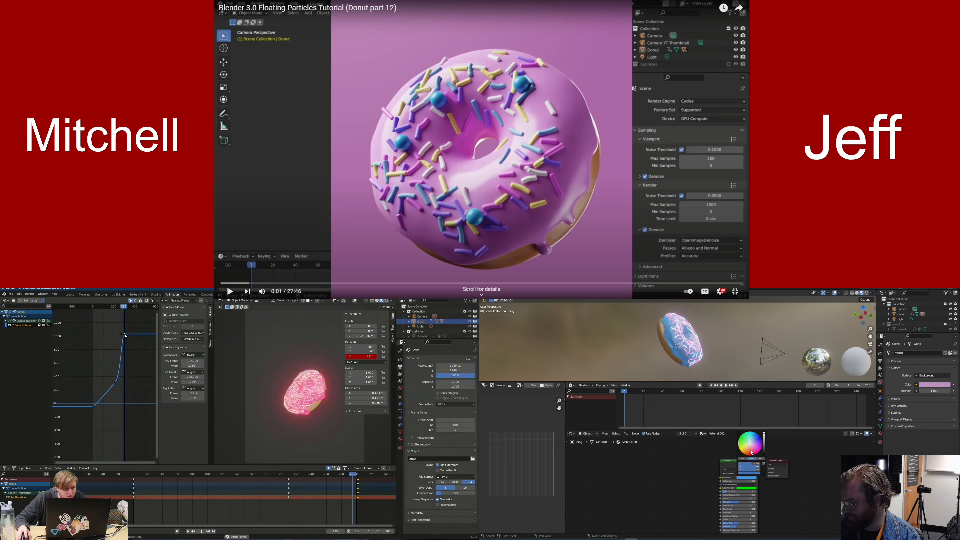
{"action": "left_click", "coordinate": [754, 453]}
{"action": "left_click_drag", "start_coordinate": [121, 334], "coordinate": [121, 373]}
{"action": "left_click", "coordinate": [764, 446]}
{"action": "left_click", "coordinate": [746, 488]}
{"action": "left_click", "coordinate": [118, 451]}
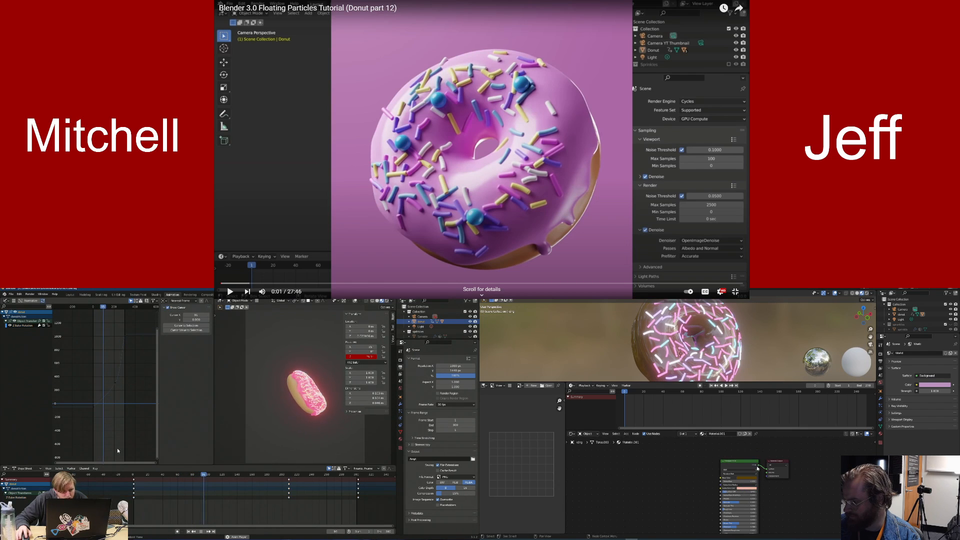
{"action": "left_click", "coordinate": [751, 479]}
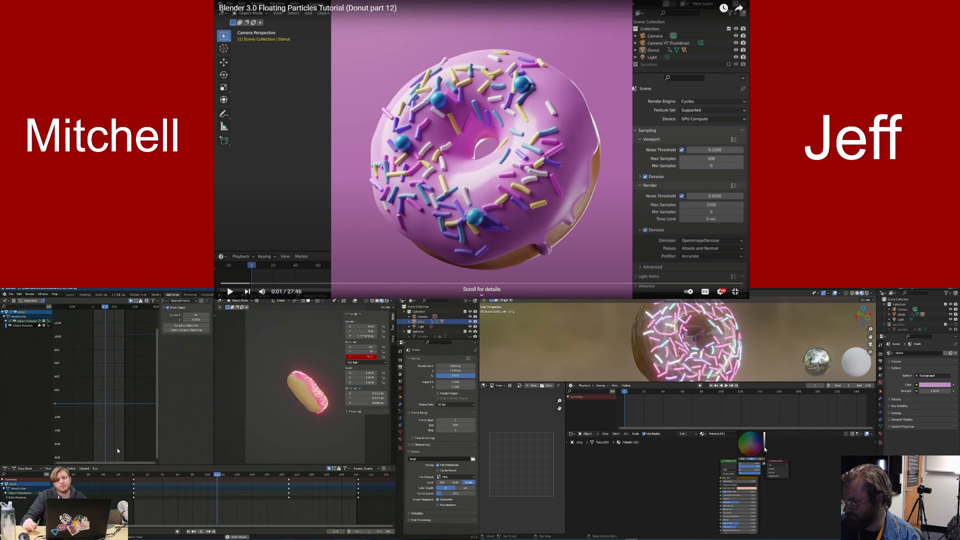
Play the dark-iced donut's animation, bring its icing's emission settings into view, and return the playhead to the start
{"action": "key", "text": "space"}
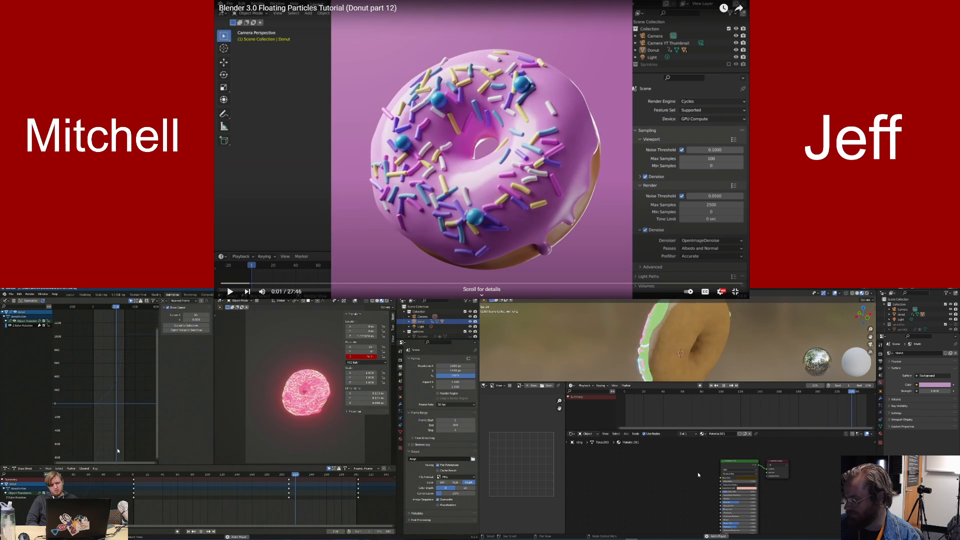
{"action": "key", "text": "space"}
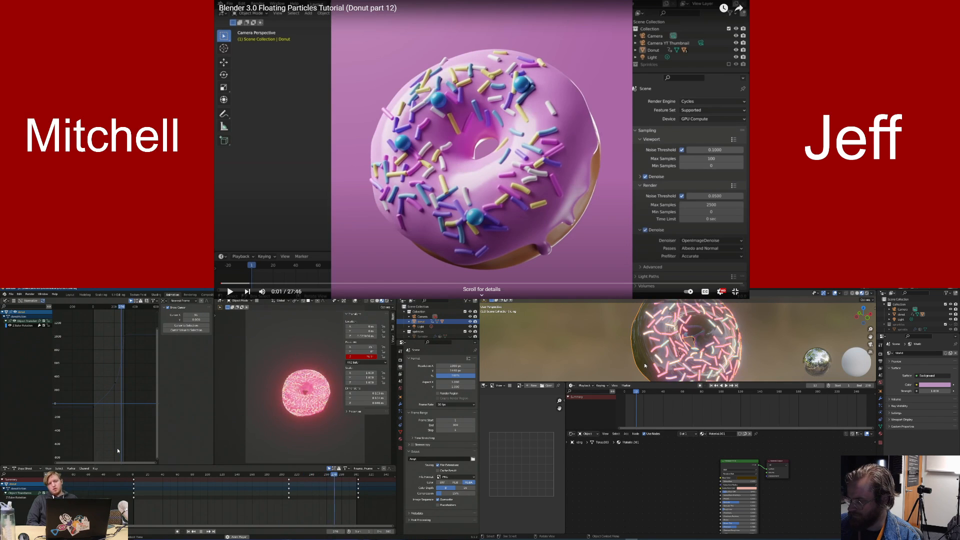
{"action": "scroll", "coordinate": [699, 505], "scroll_direction": "down", "scroll_amount": 5}
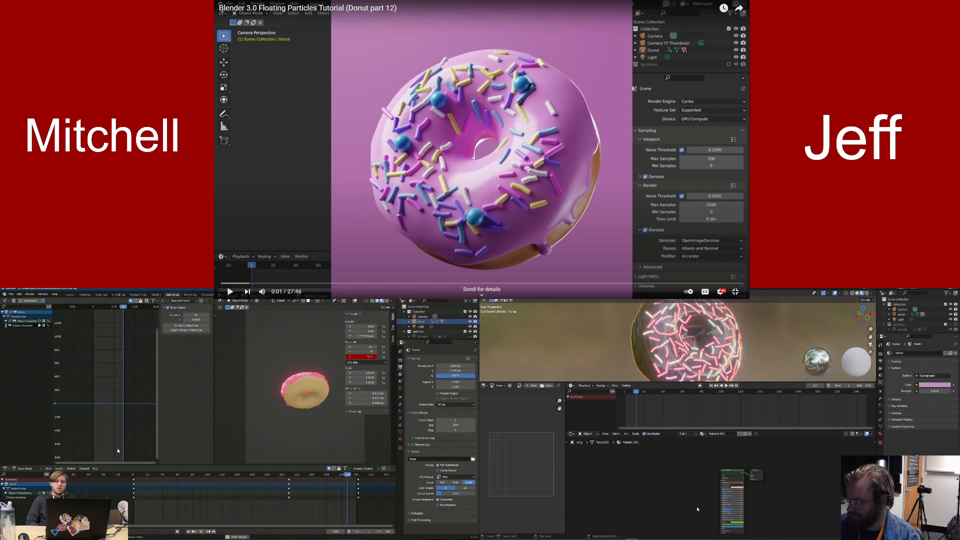
{"action": "middle_click_drag", "start_coordinate": [696, 508], "coordinate": [691, 469]}
{"action": "scroll", "coordinate": [719, 484], "scroll_direction": "up", "scroll_amount": 3}
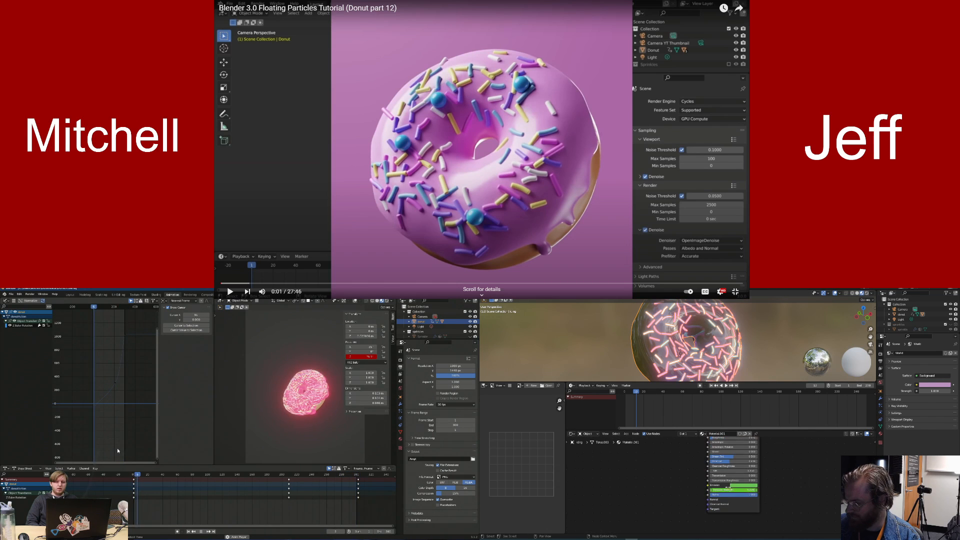
{"action": "left_click_drag", "start_coordinate": [636, 392], "coordinate": [625, 391]}
{"action": "key", "text": "space"}
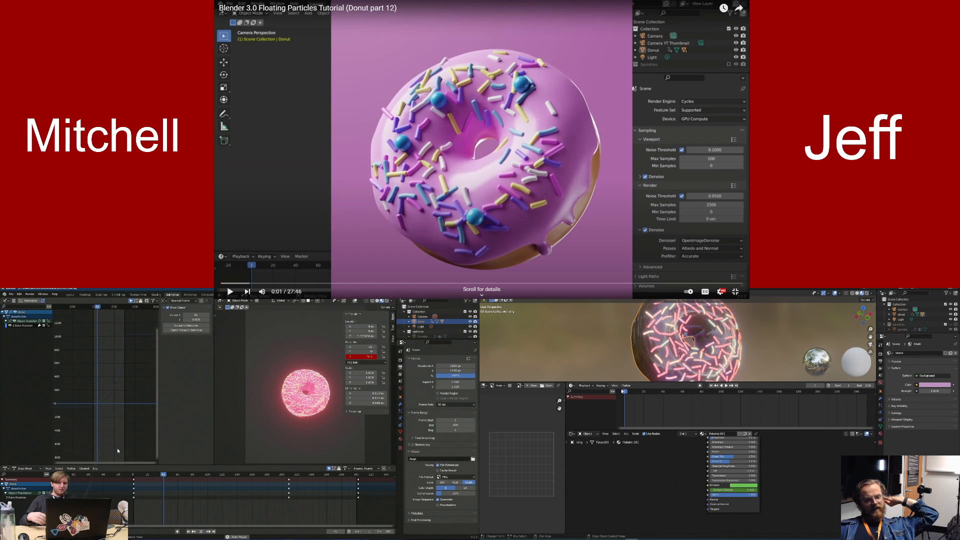
Enlarge the pink donut's viewport by shrinking the Graph Editor and Dope Sheet, and scrub the other donut's timeline to about its middle
{"action": "left_click_drag", "start_coordinate": [213, 404], "coordinate": [89, 387]}
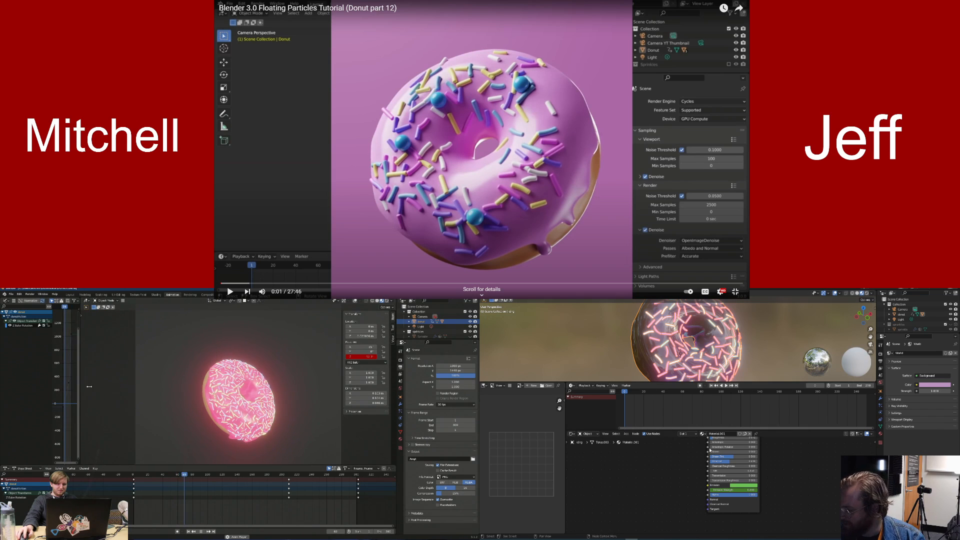
{"action": "left_click_drag", "start_coordinate": [131, 465], "coordinate": [136, 507]}
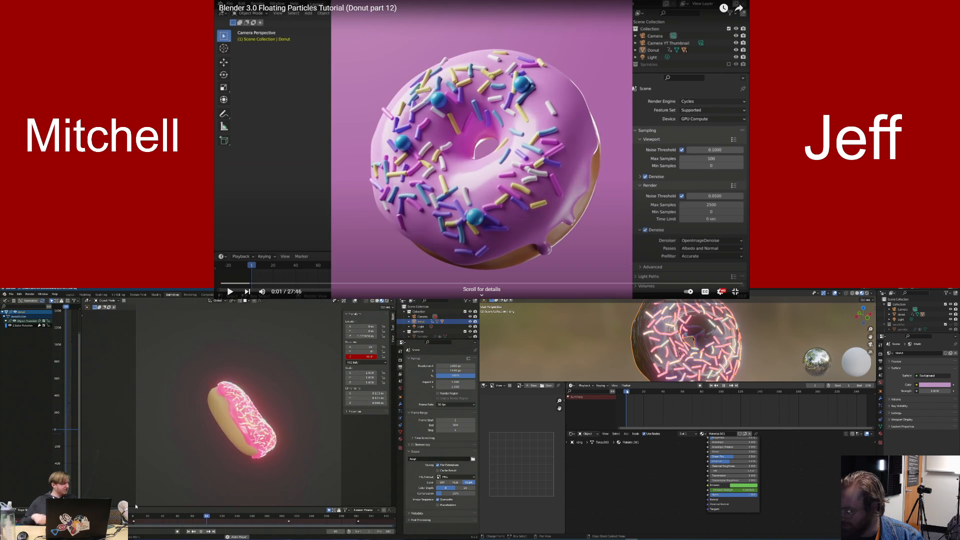
{"action": "left_click_drag", "start_coordinate": [626, 391], "coordinate": [626, 392]}
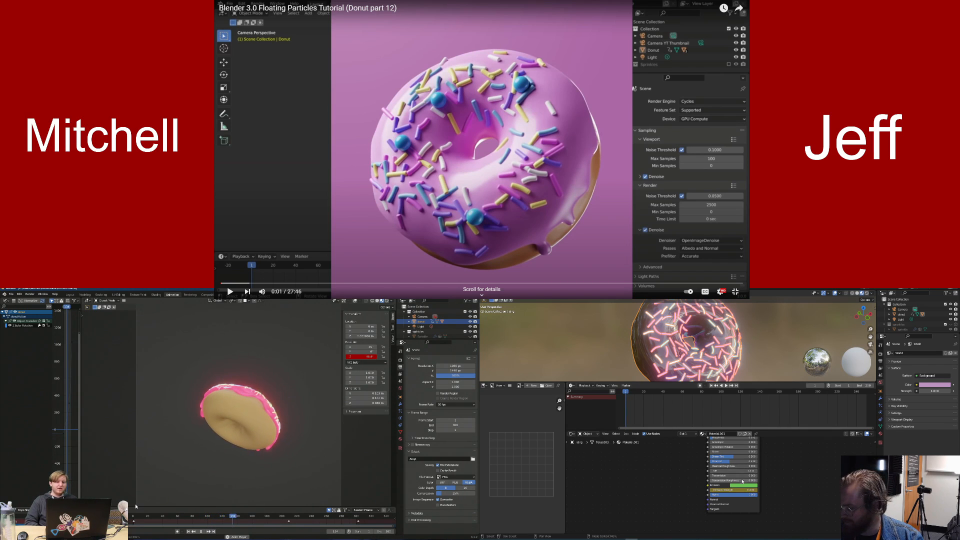
{"action": "mouse_move", "coordinate": [694, 393]}
{"action": "left_mouse_down"}
{"action": "mouse_move", "coordinate": [785, 396]}
{"action": "mouse_move", "coordinate": [739, 394]}
{"action": "left_mouse_up"}
Preview the pink donut in rendered and solid shading before choosing Material Preview, and set the other icing's emission strength to 0 mid-timeline
{"action": "left_click", "coordinate": [224, 437]}
{"action": "key", "text": "z"}
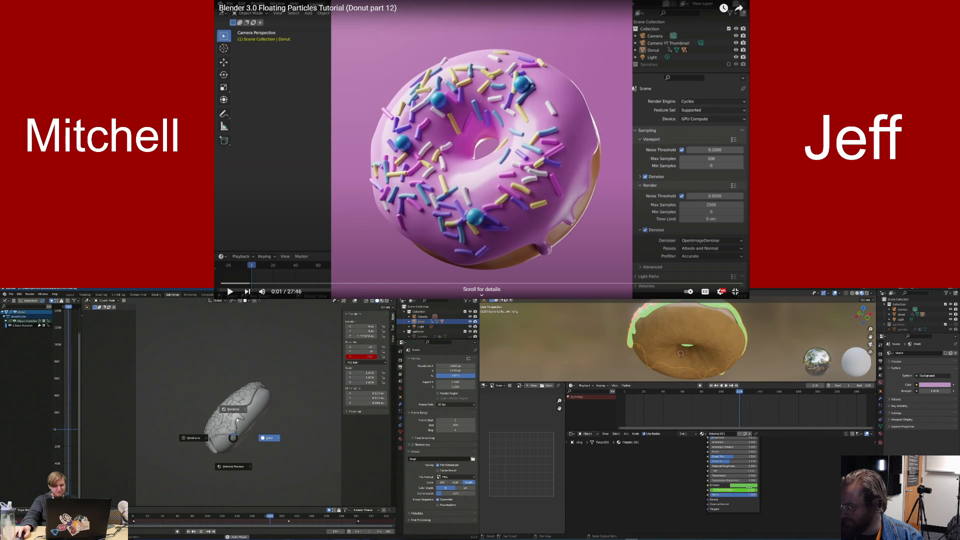
{"action": "left_click", "coordinate": [237, 420]}
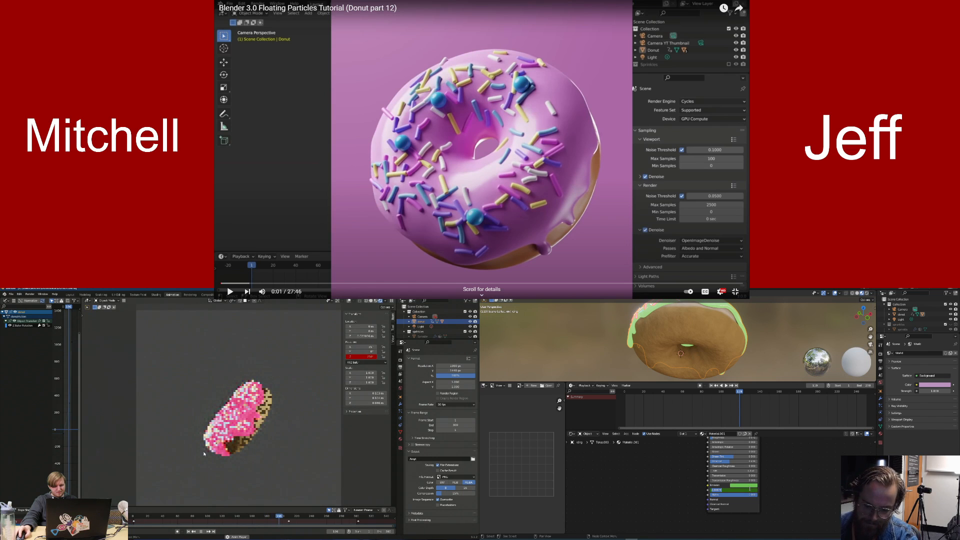
{"action": "type", "text": "0"}
{"action": "key", "text": "Return"}
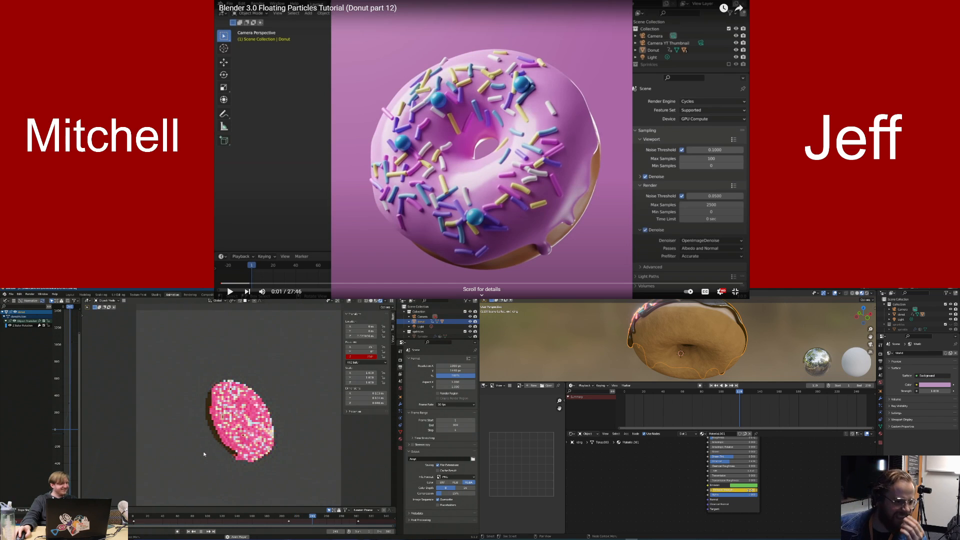
{"action": "key", "text": "z"}
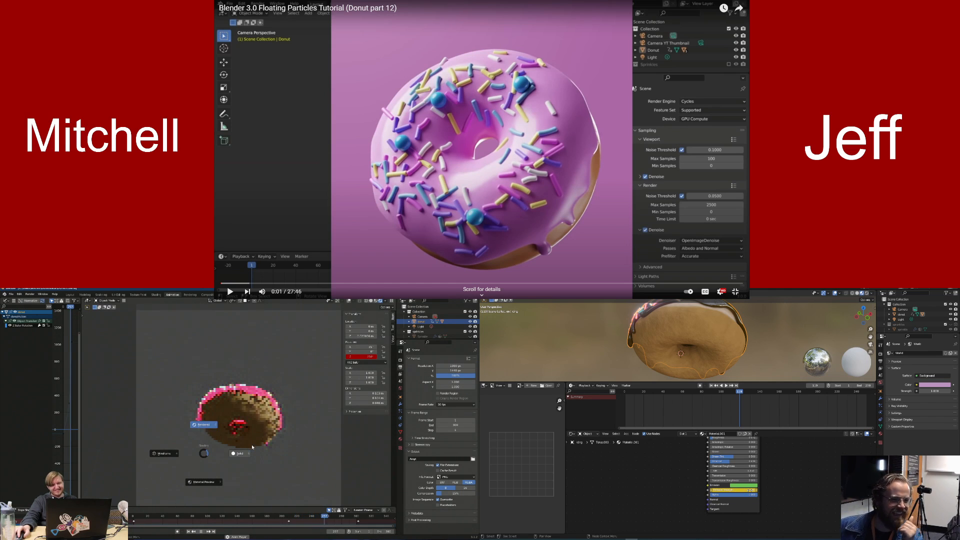
{"action": "left_click", "coordinate": [250, 448]}
{"action": "key", "text": "z"}
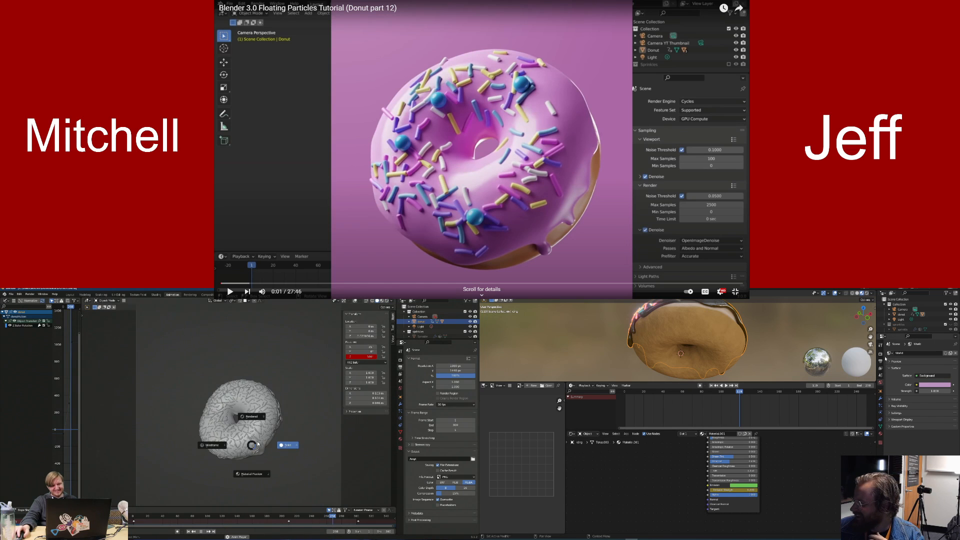
{"action": "left_click", "coordinate": [255, 473]}
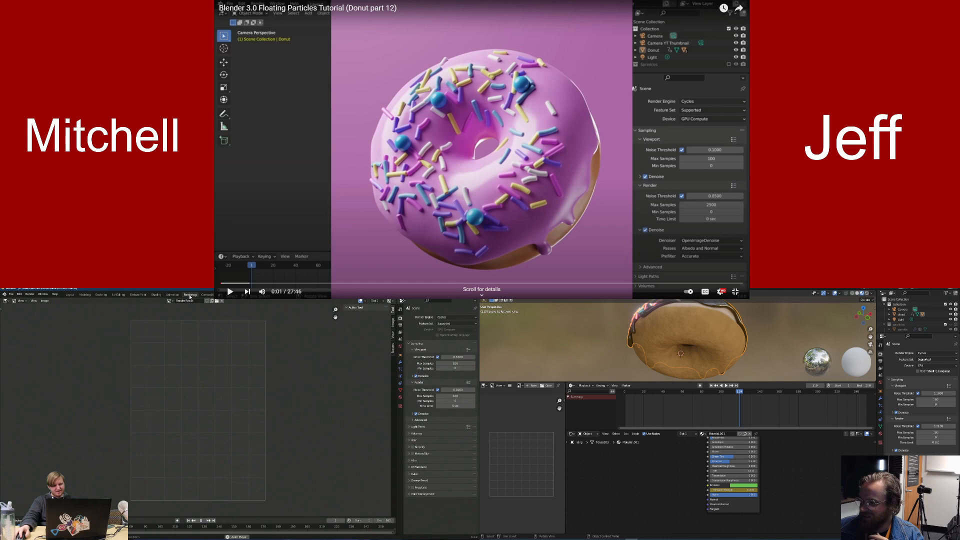
Open the pink donut's Shading workspace, reposition the purple vector node in its icing material, and rewind the other donut's animation
{"action": "left_click", "coordinate": [190, 295]}
{"action": "left_click", "coordinate": [158, 295]}
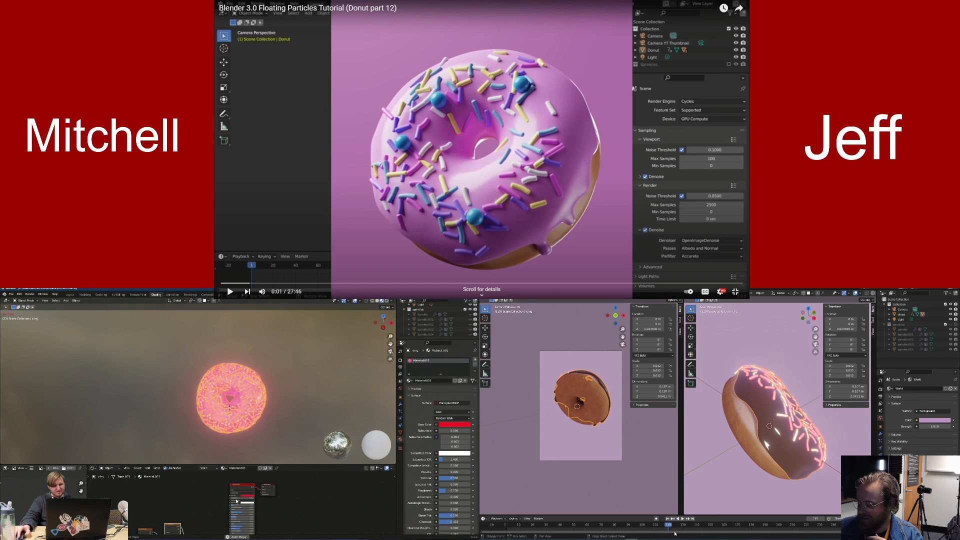
{"action": "scroll", "coordinate": [236, 501], "scroll_direction": "up", "scroll_amount": 2}
{"action": "left_click_drag", "start_coordinate": [668, 526], "coordinate": [483, 531]}
{"action": "left_click", "coordinate": [199, 395]}
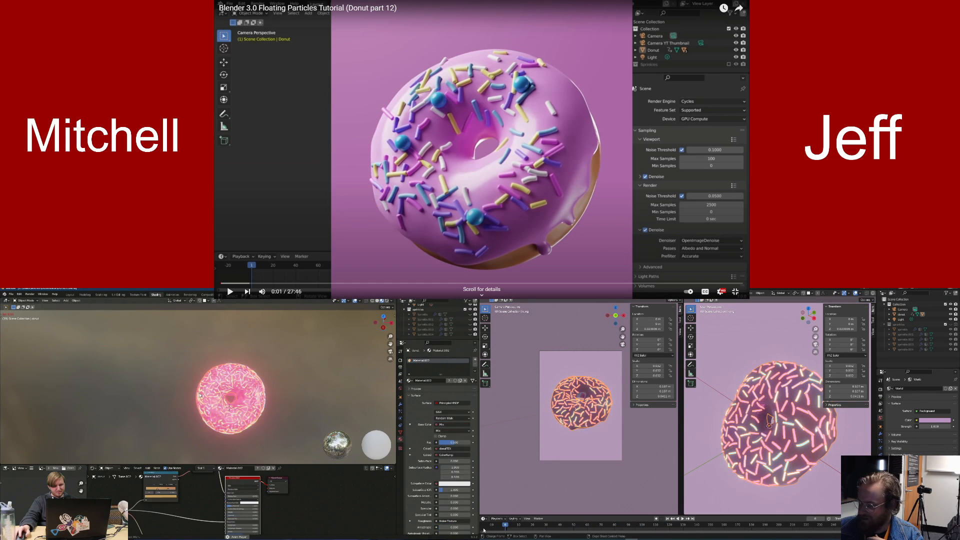
{"action": "left_click", "coordinate": [693, 436]}
{"action": "middle_click_drag", "start_coordinate": [204, 490], "coordinate": [228, 432]}
{"action": "scroll", "coordinate": [253, 510], "scroll_direction": "up", "scroll_amount": 1}
{"action": "left_click_drag", "start_coordinate": [196, 488], "coordinate": [210, 499]}
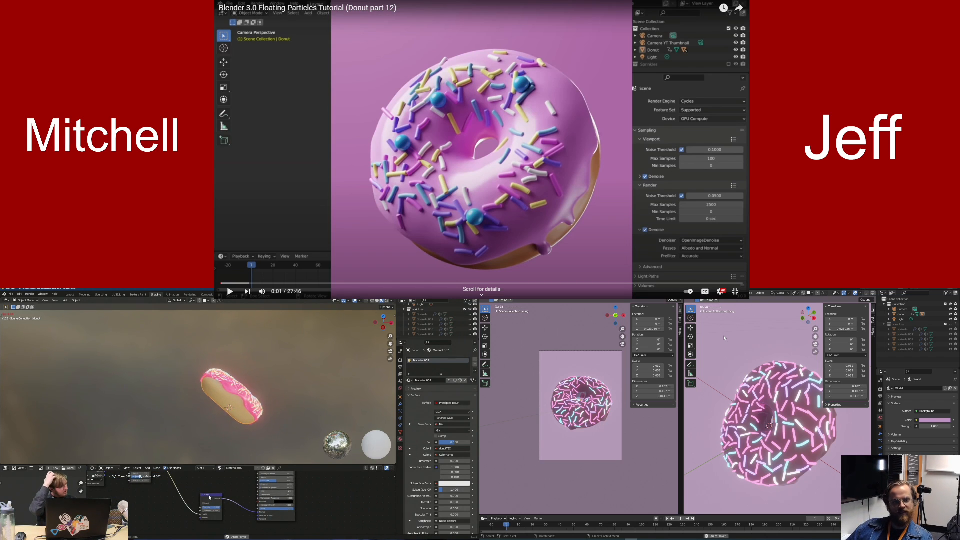